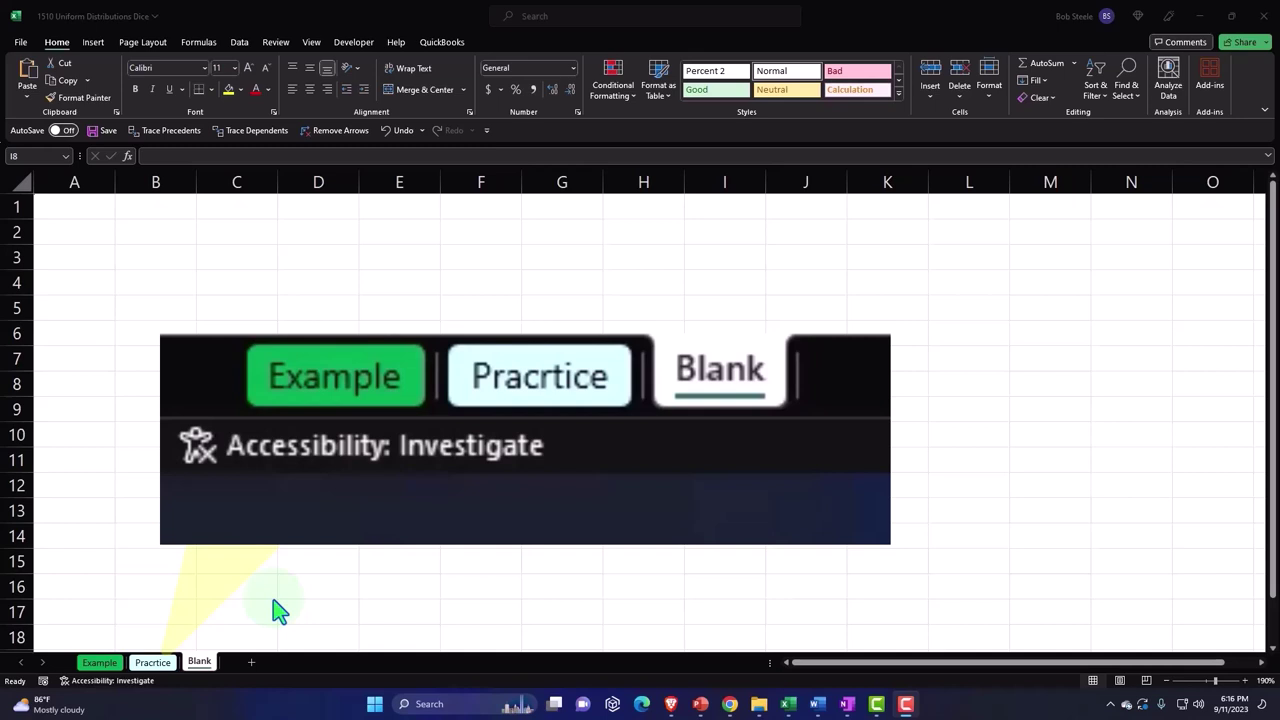
# Step: Review the finished table and Expected Roles chart on the Example sheet, then return to Blank
pyautogui.click(100, 664)
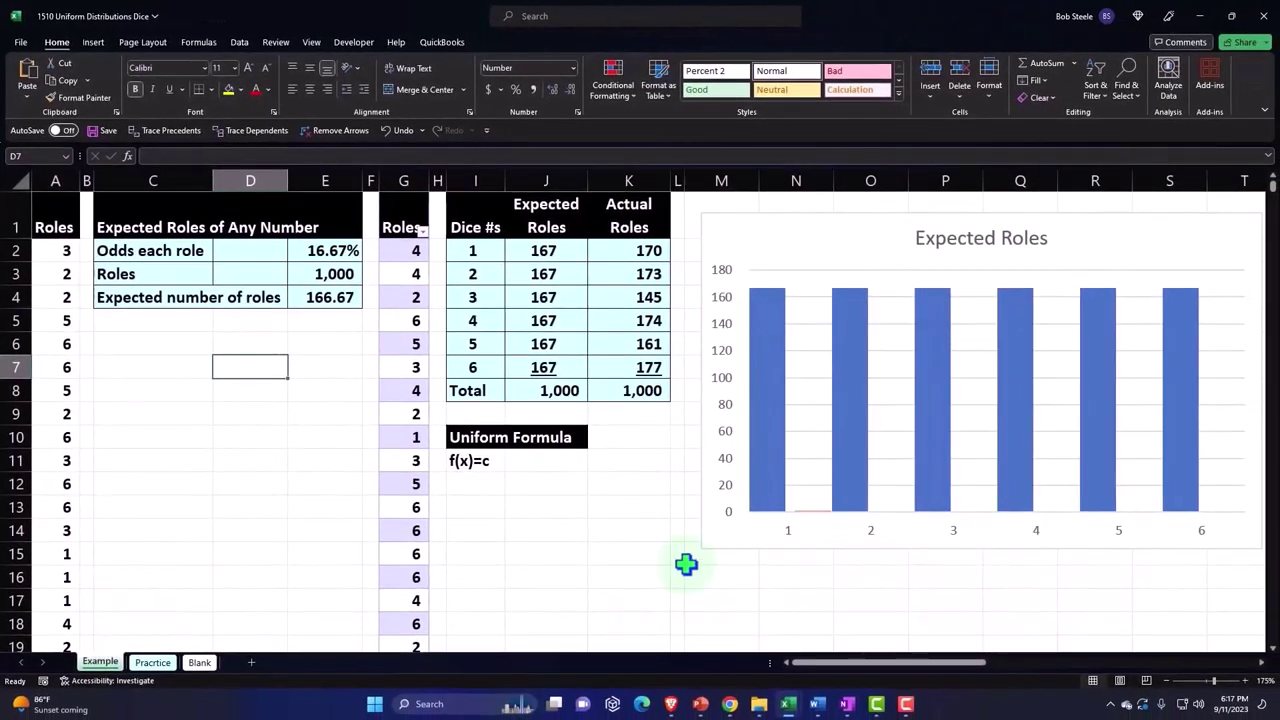
pyautogui.click(710, 541)
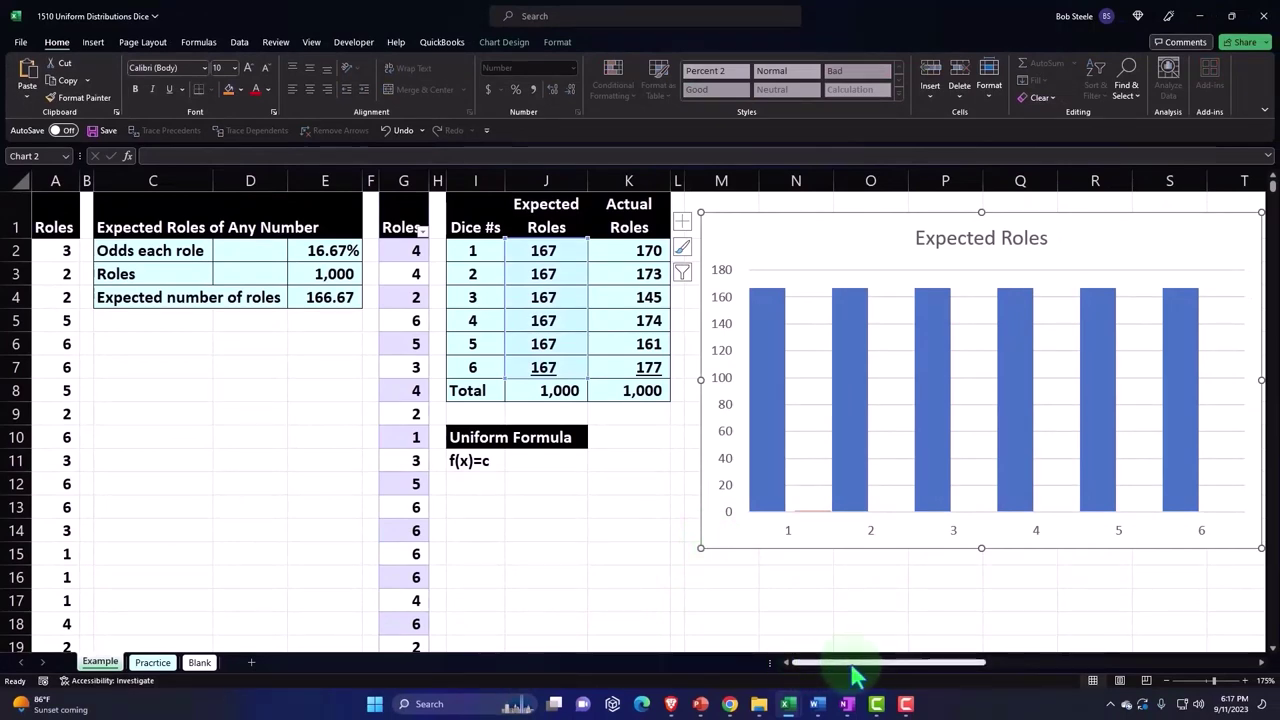
pyautogui.moveTo(851, 663); pyautogui.dragTo(981, 668)
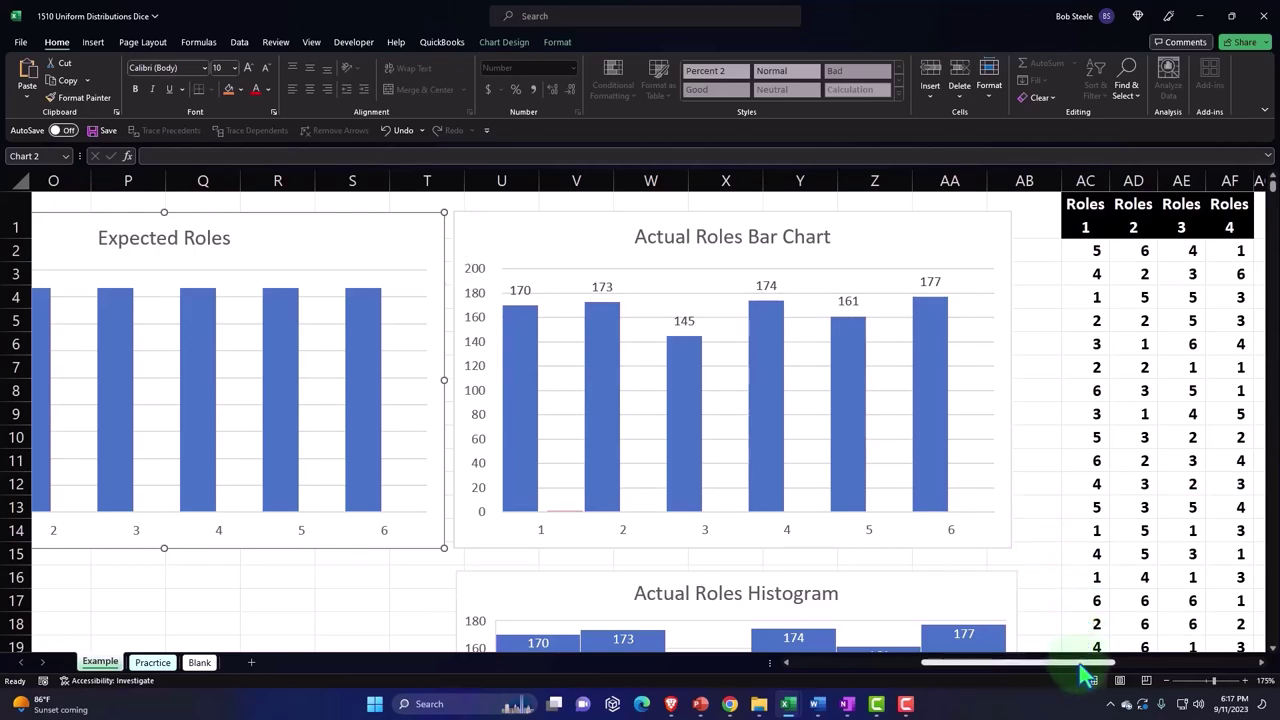
pyautogui.moveTo(1090, 663)
pyautogui.mouseDown()
pyautogui.moveTo(1210, 663)
pyautogui.moveTo(995, 663)
pyautogui.mouseUp()
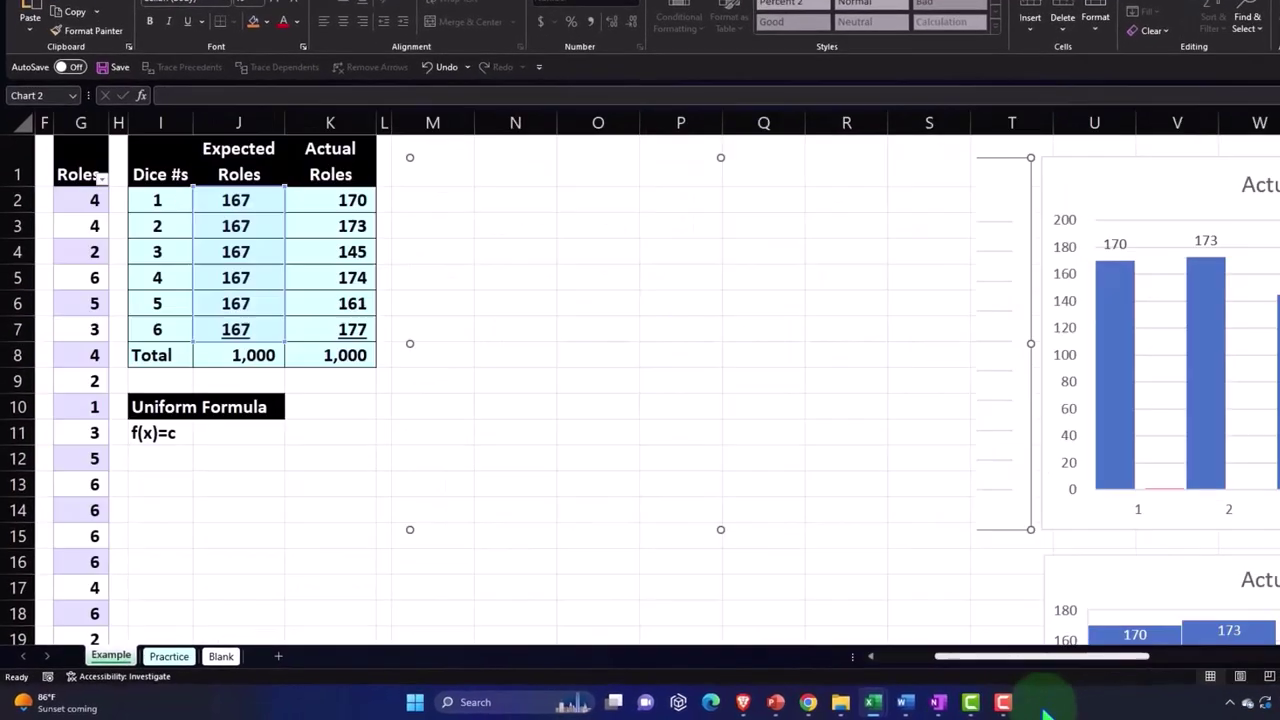
pyautogui.click(476, 588)
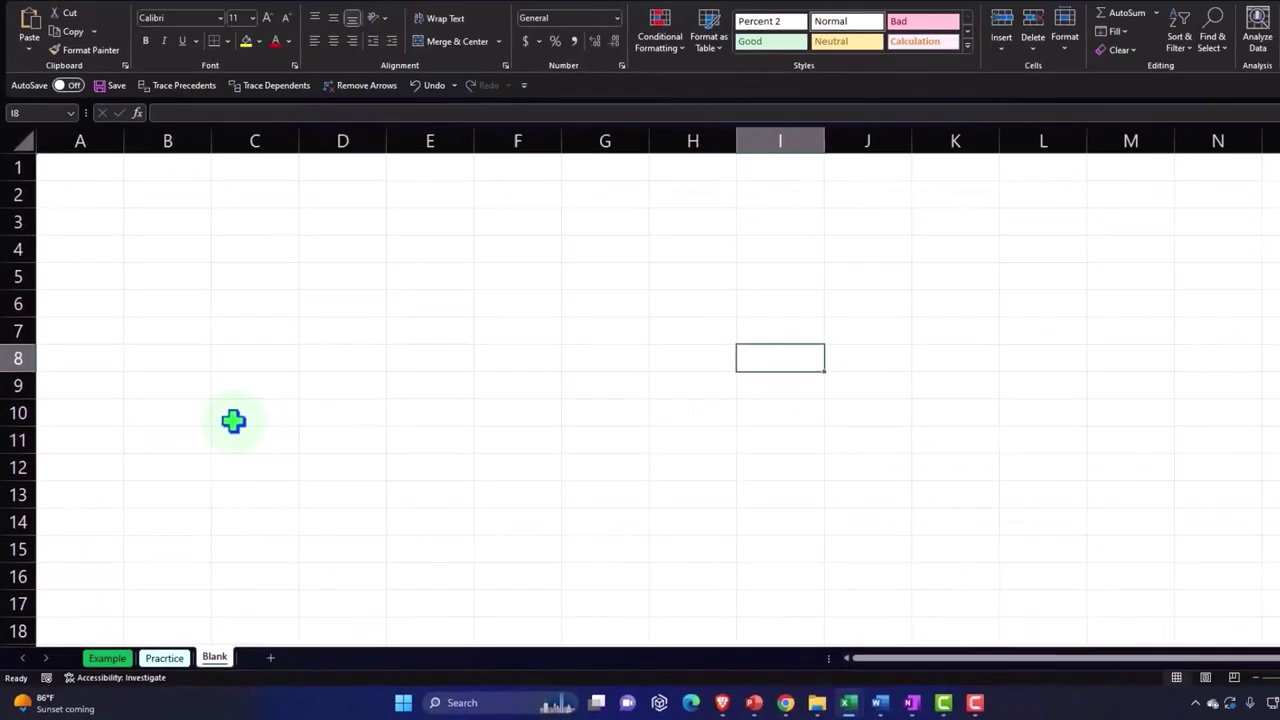
# Step: Enter the label 'Rolls' in A1 and 1000 in B1
pyautogui.click(76, 209)
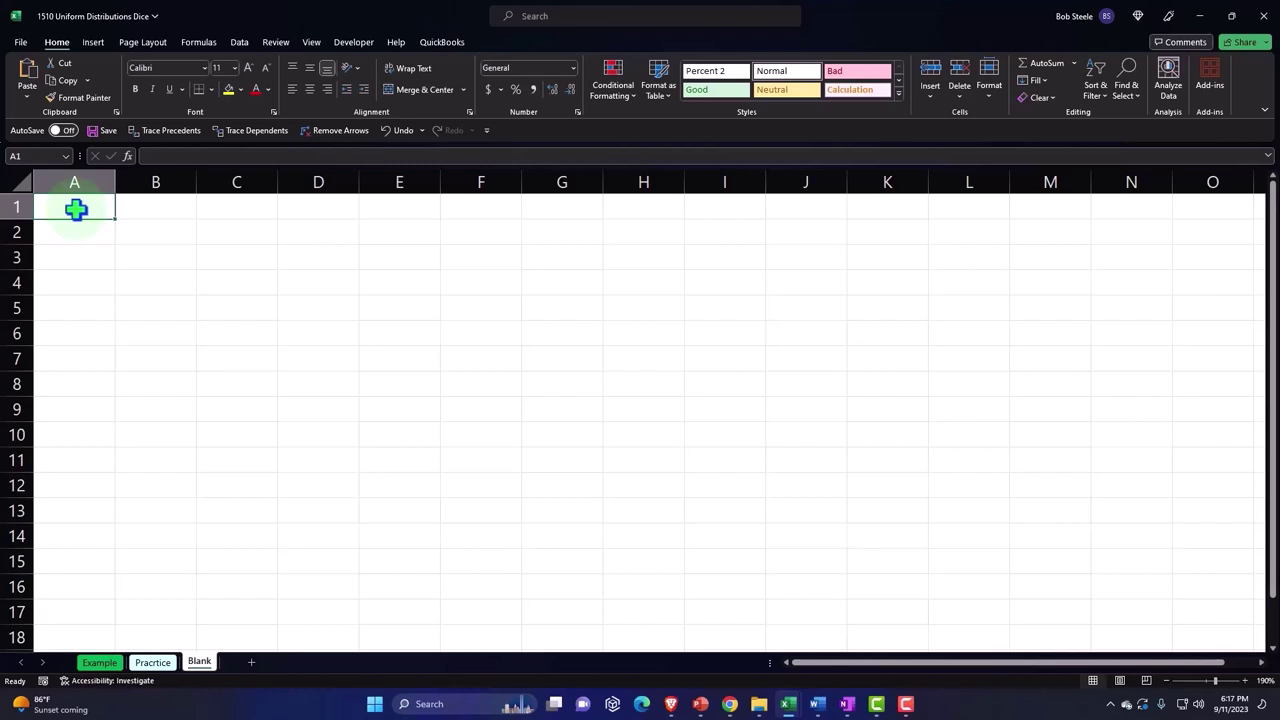
pyautogui.write('Rolls')
pyautogui.press('Tab')
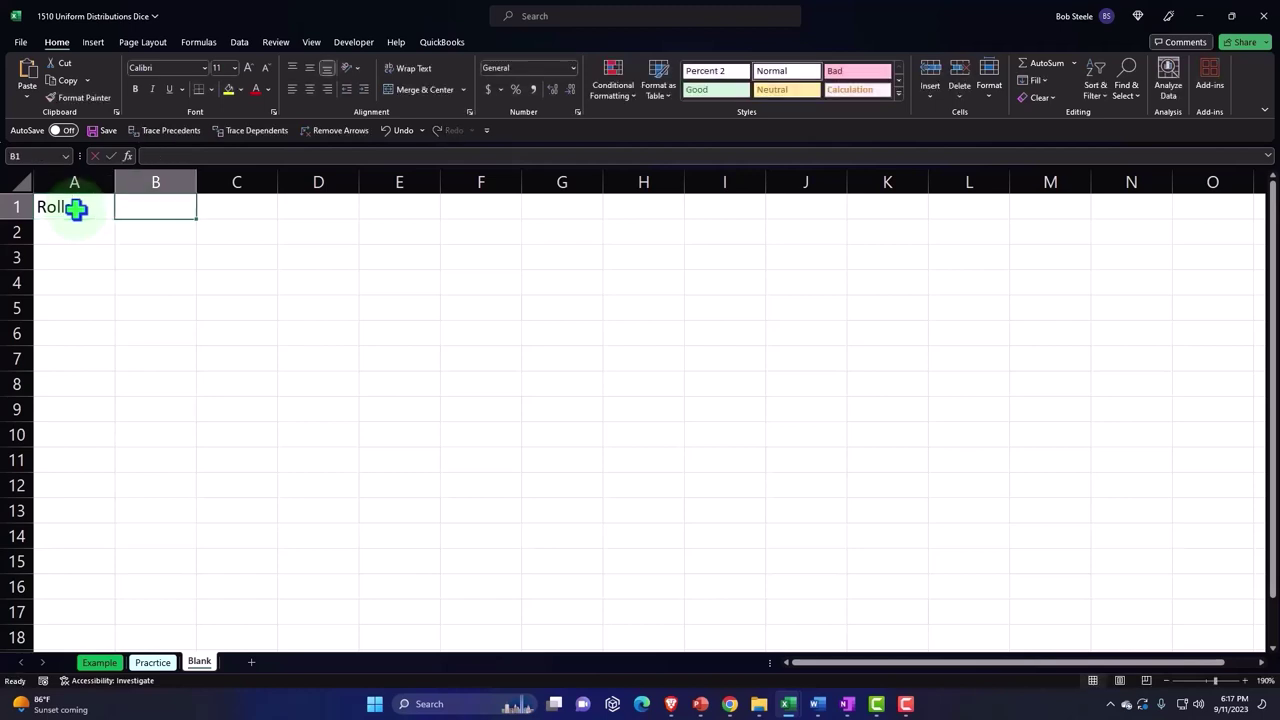
pyautogui.write('1000')
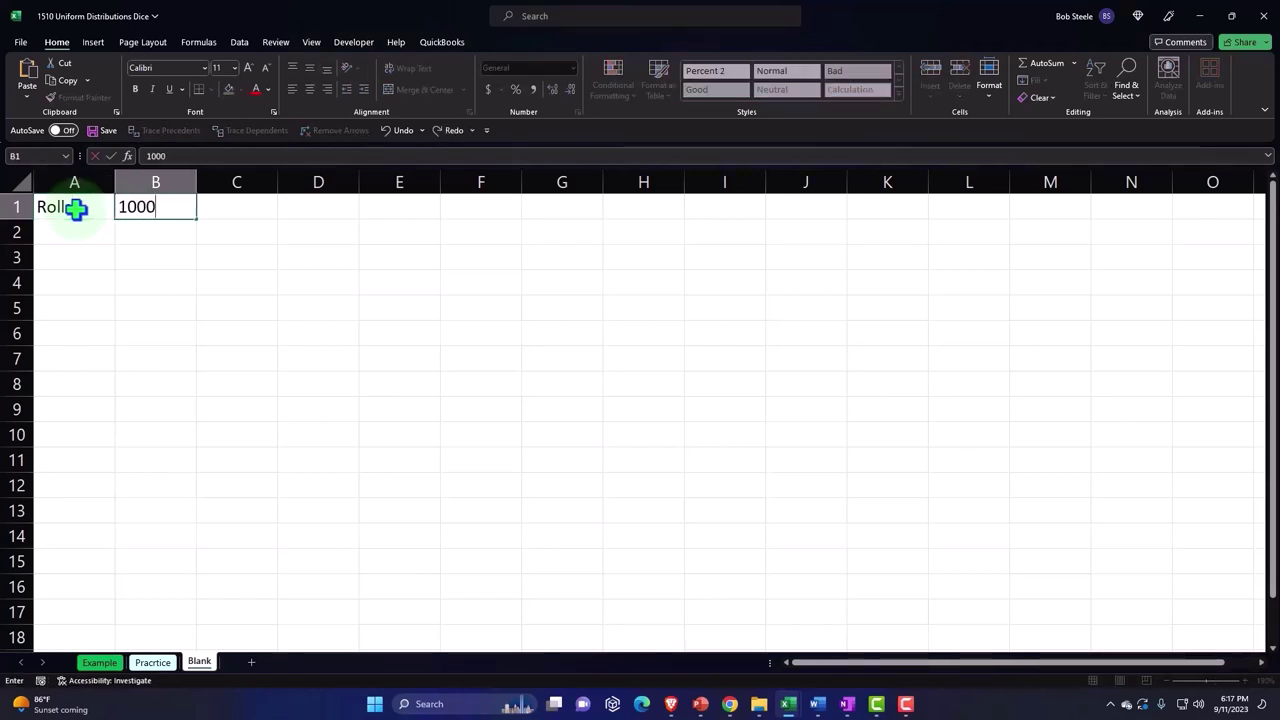
pyautogui.press('Return')
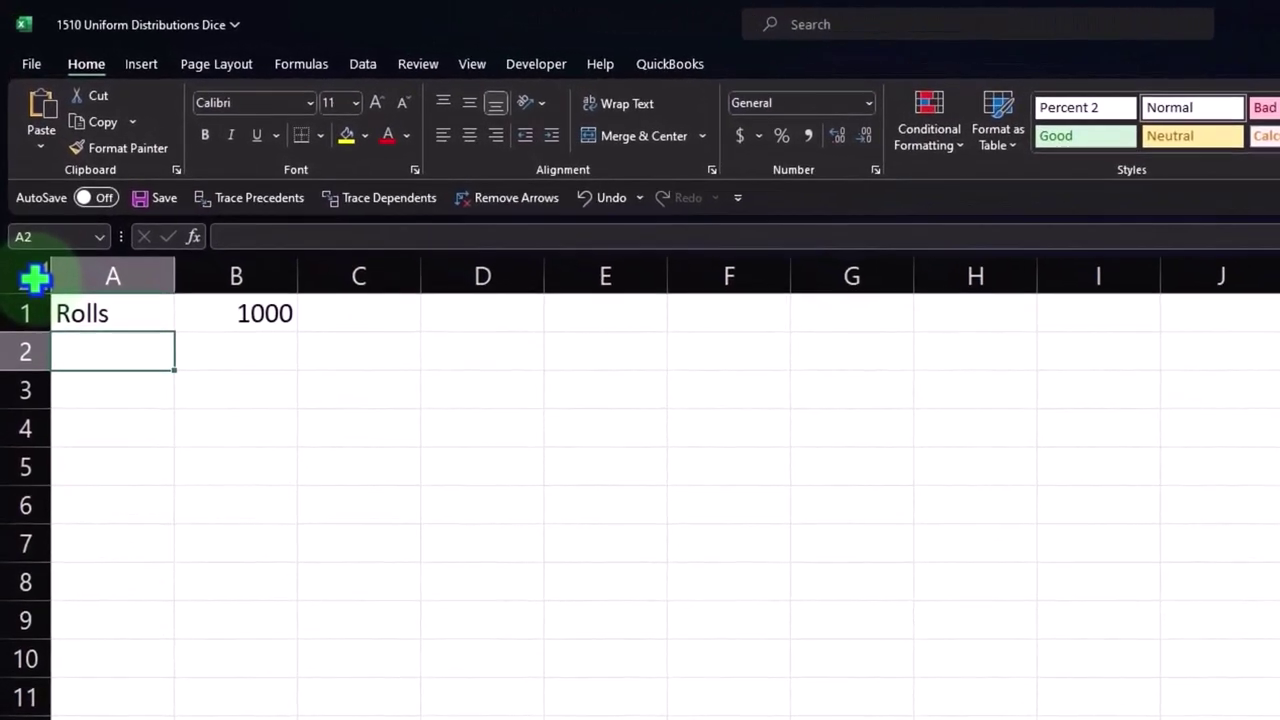
pyautogui.click(35, 278)
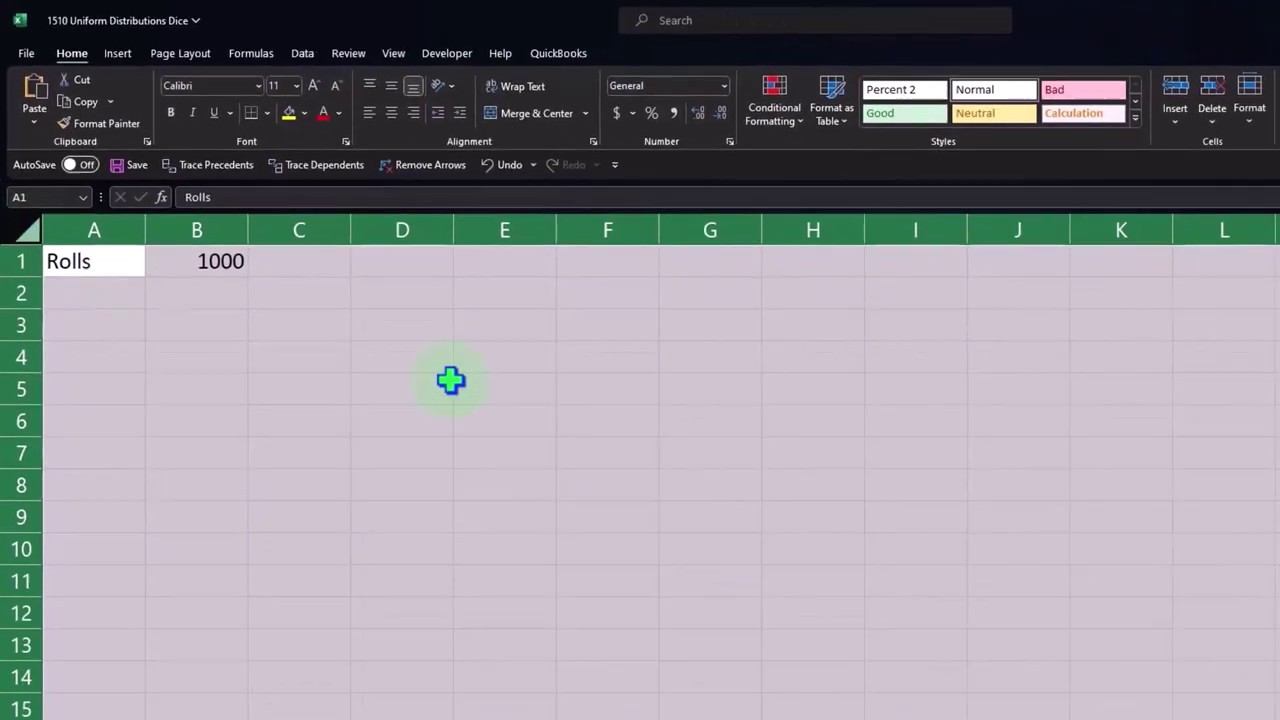
# Step: Format all cells as Currency with no symbol, 0 decimals and red bracketed negatives
pyautogui.rightClick(358, 310)
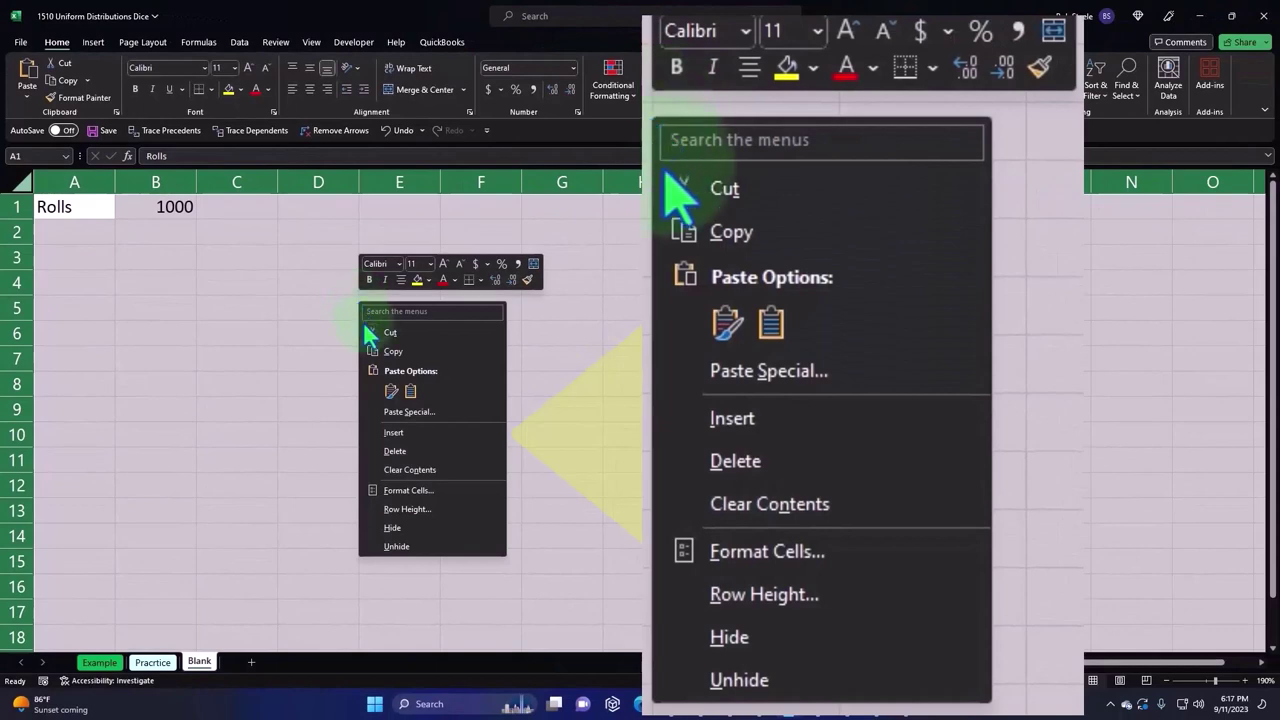
pyautogui.click(400, 492)
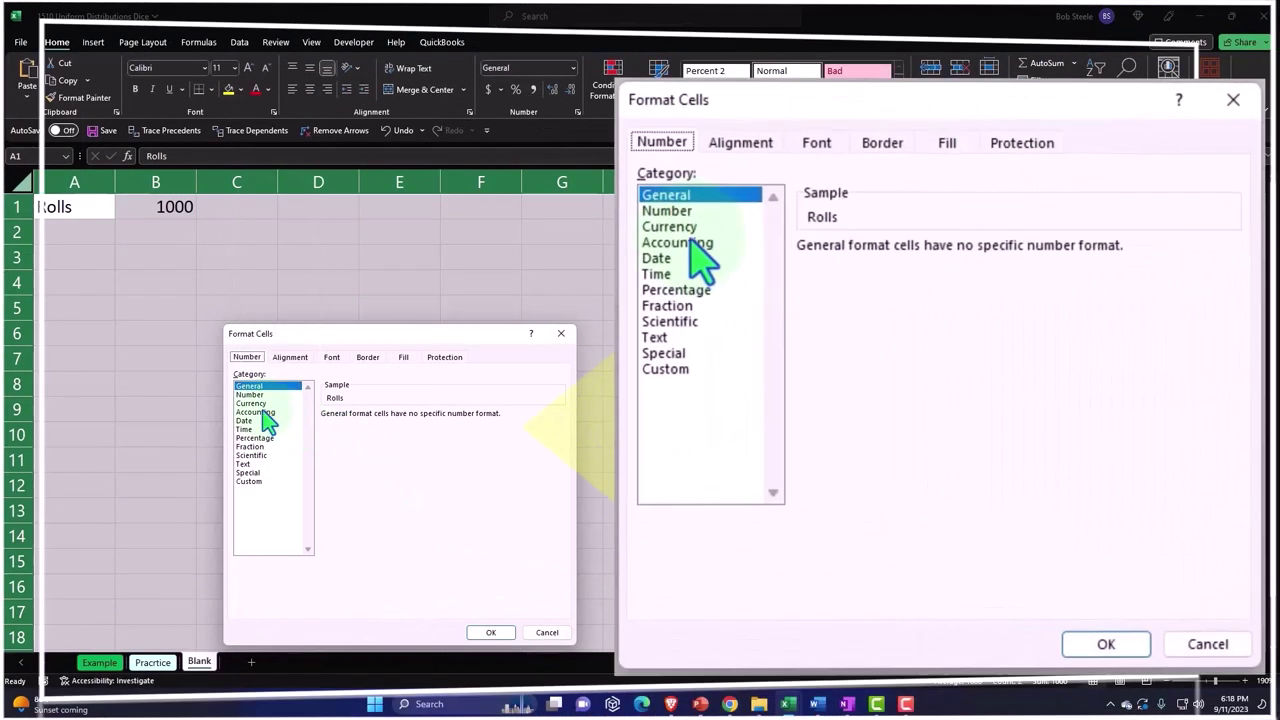
pyautogui.click(252, 403)
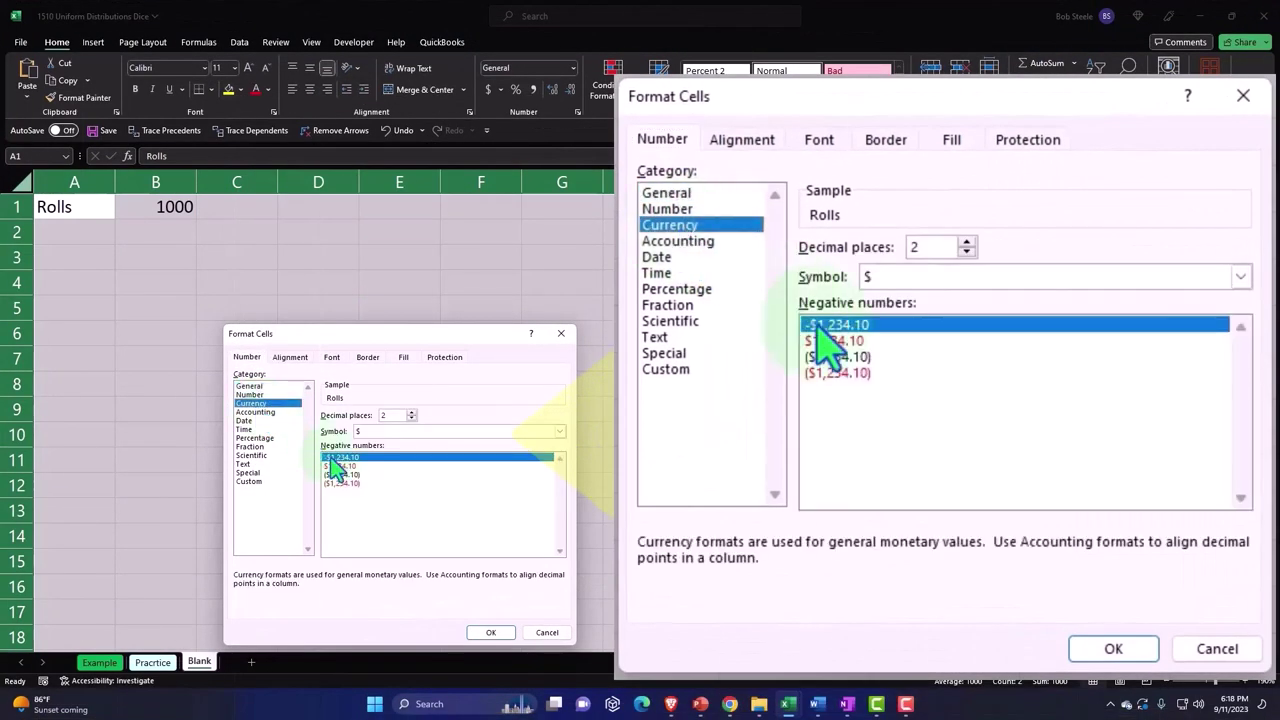
pyautogui.click(358, 484)
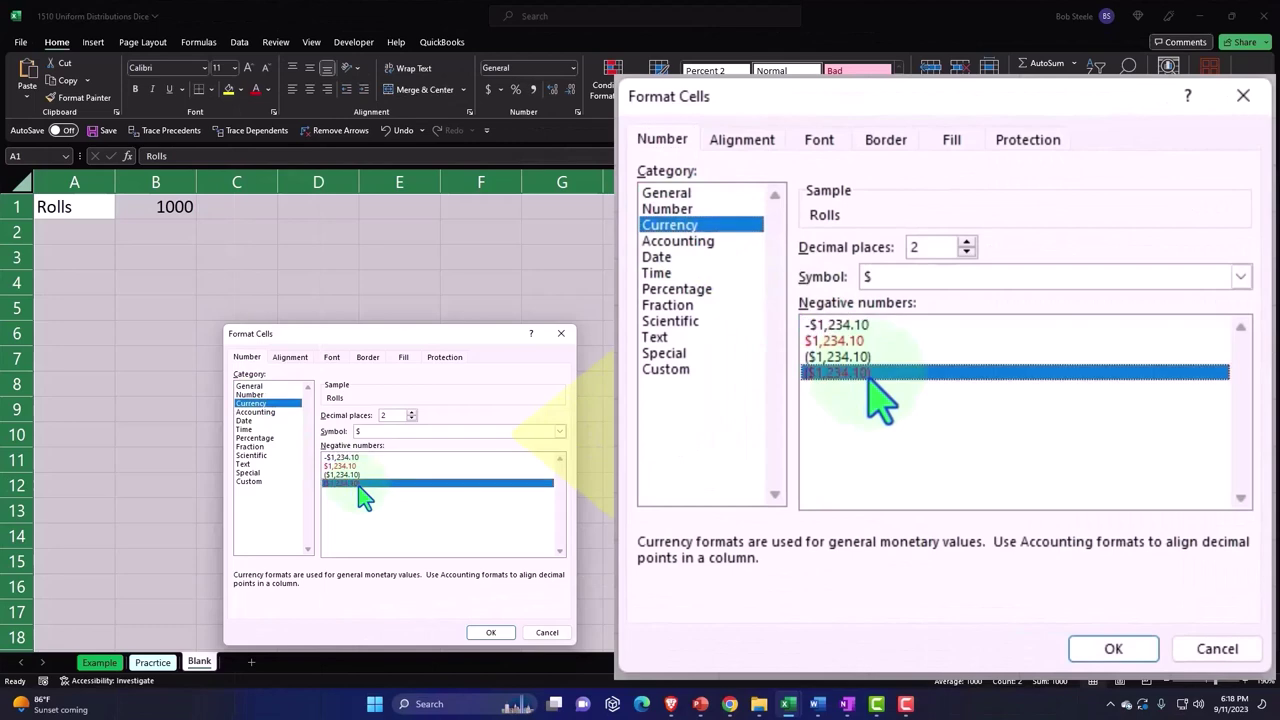
pyautogui.click(475, 432)
pyautogui.click(475, 444)
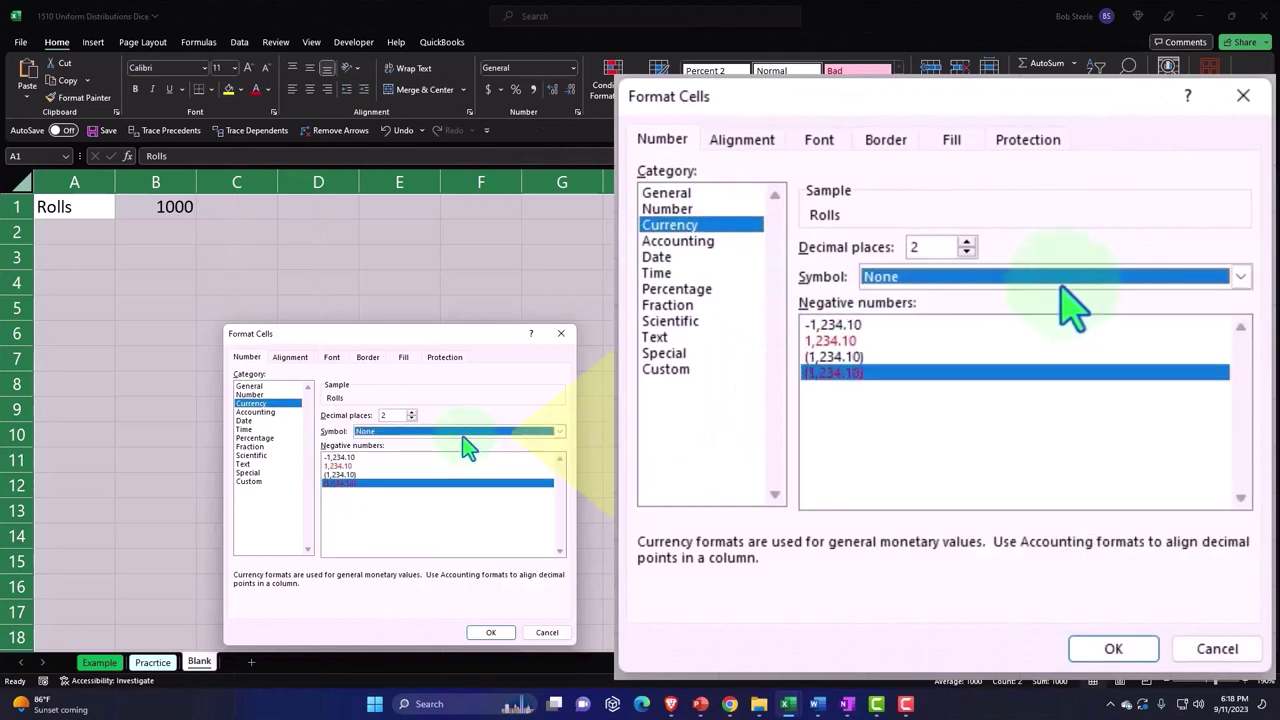
pyautogui.click(411, 418)
pyautogui.click(411, 418)
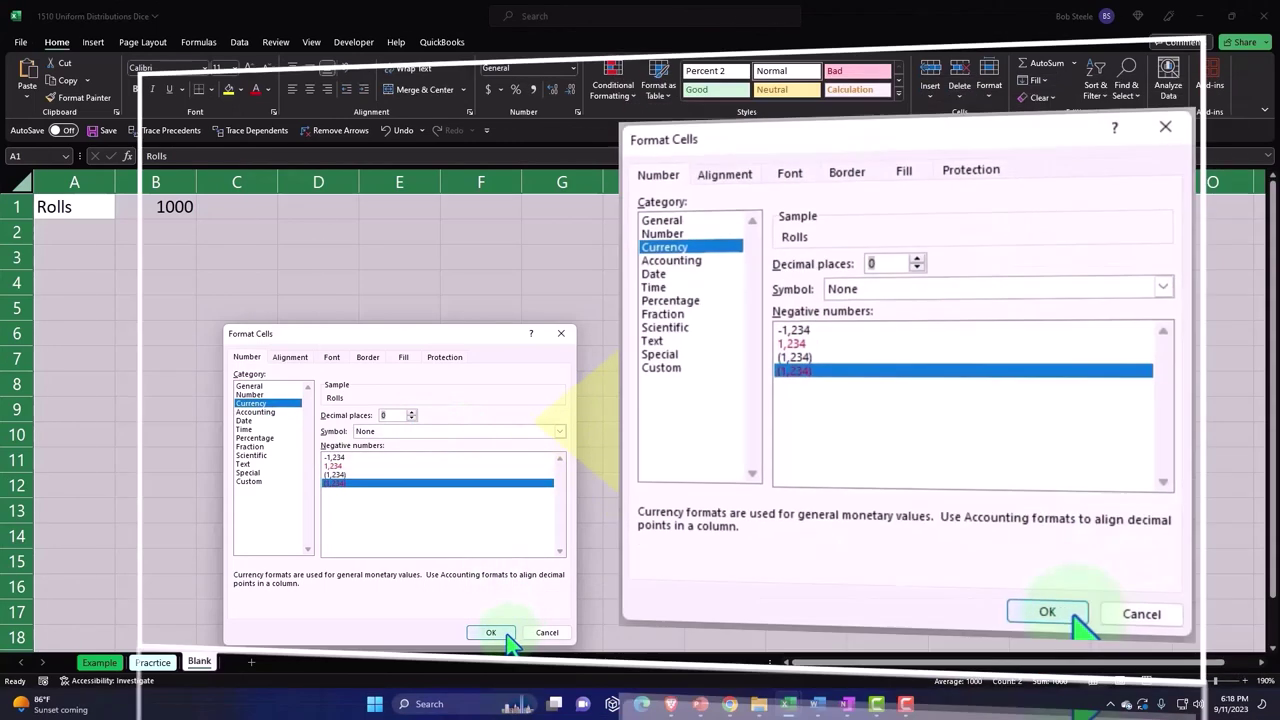
pyautogui.click(503, 635)
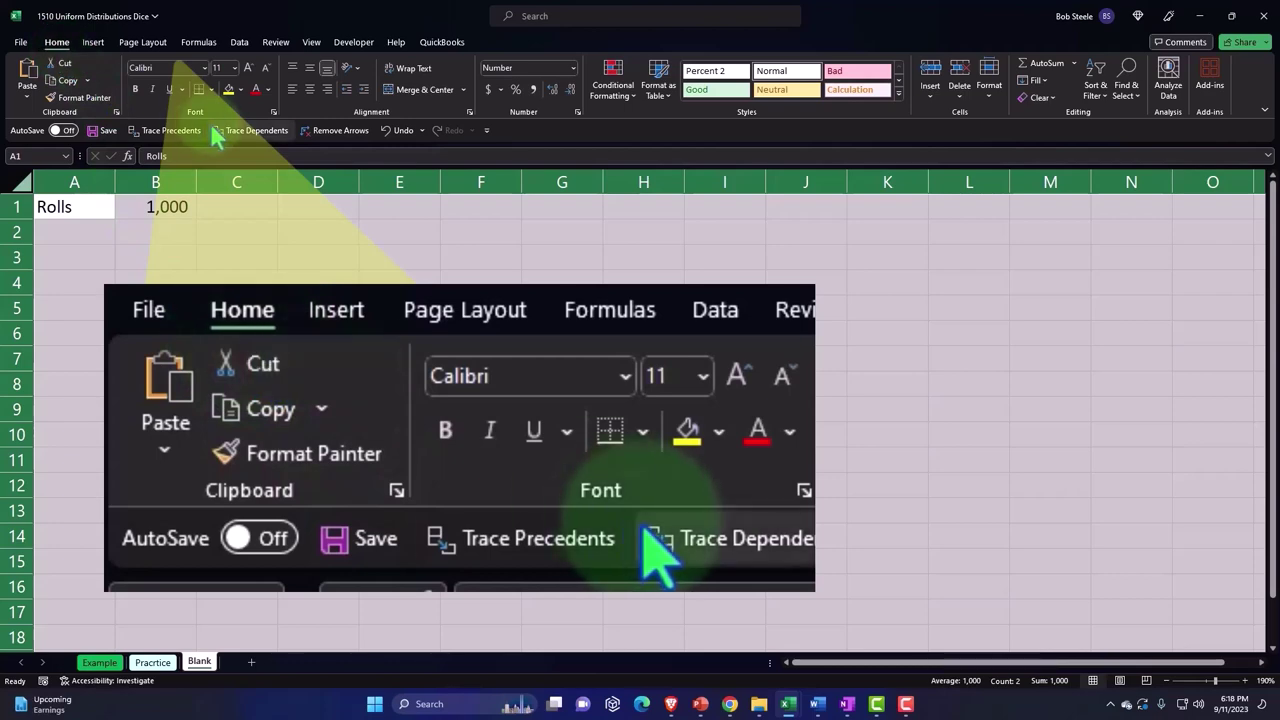
# Step: Make the whole sheet's text bold
pyautogui.click(139, 98)
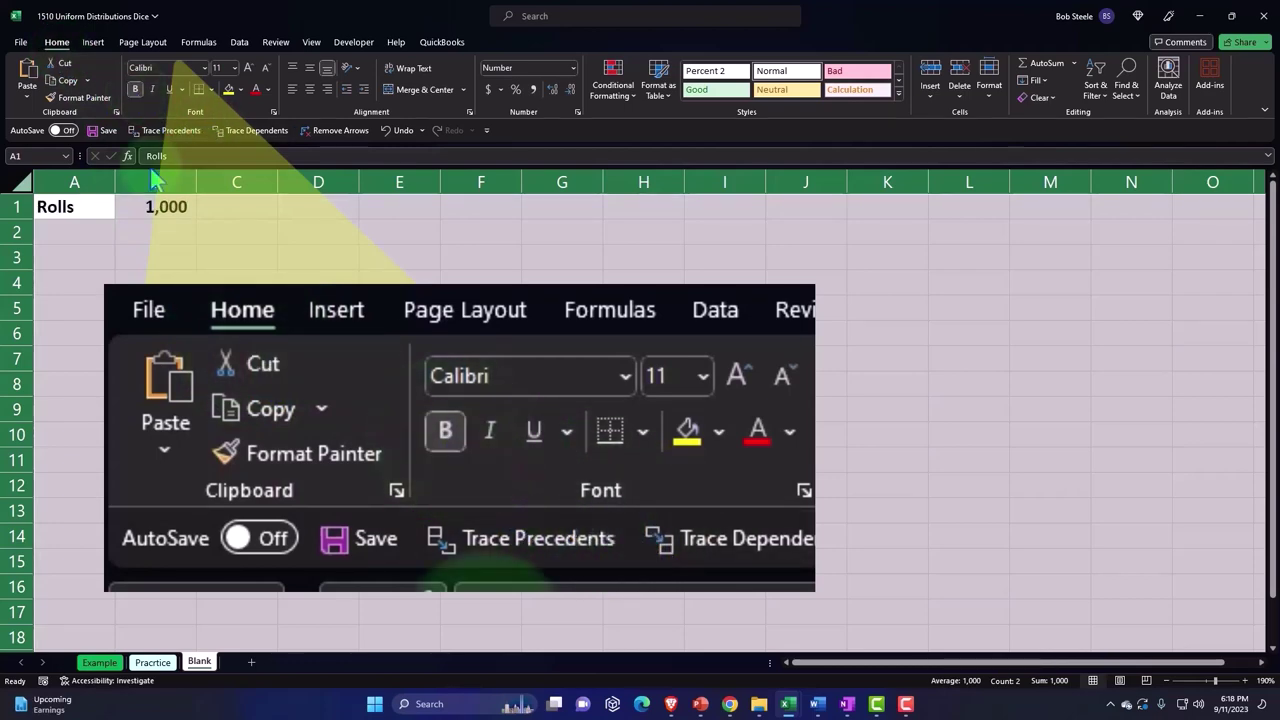
pyautogui.click(160, 308)
pyautogui.scroll(4, 192, 349)
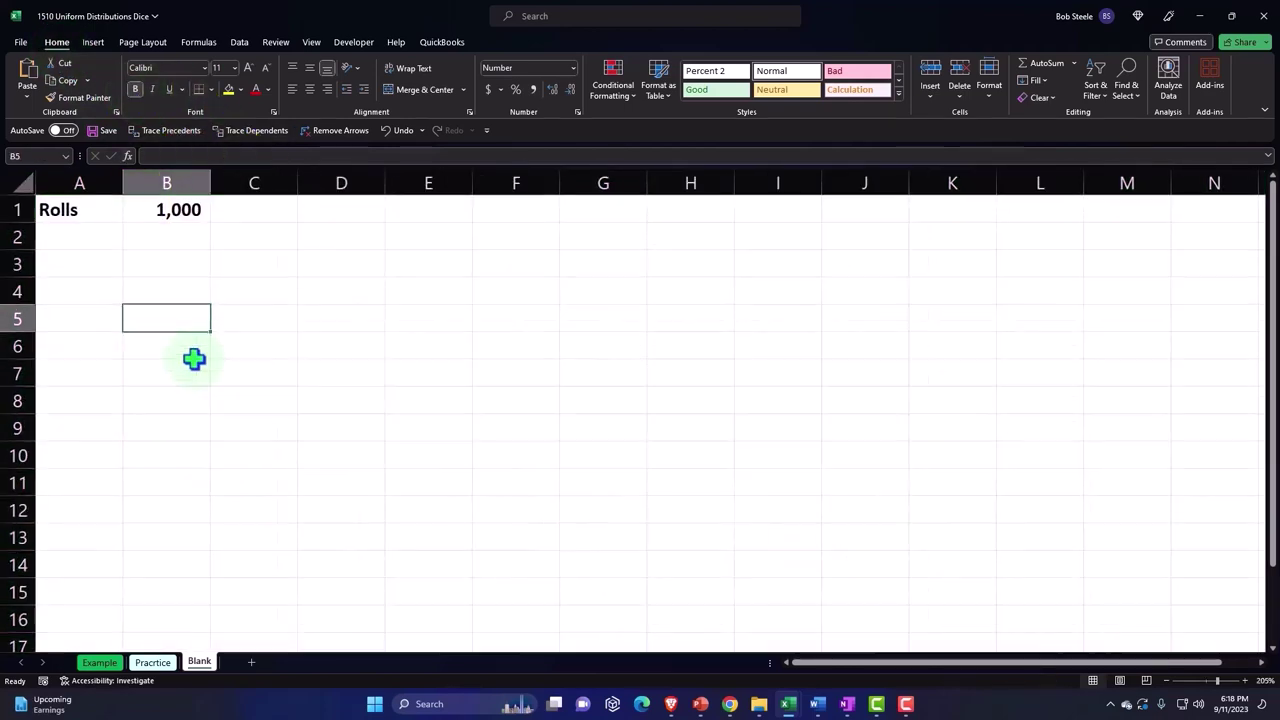
# Step: Enter 'Any on number' in A2 and widen column A to fit it
pyautogui.scroll(1, 193, 358)
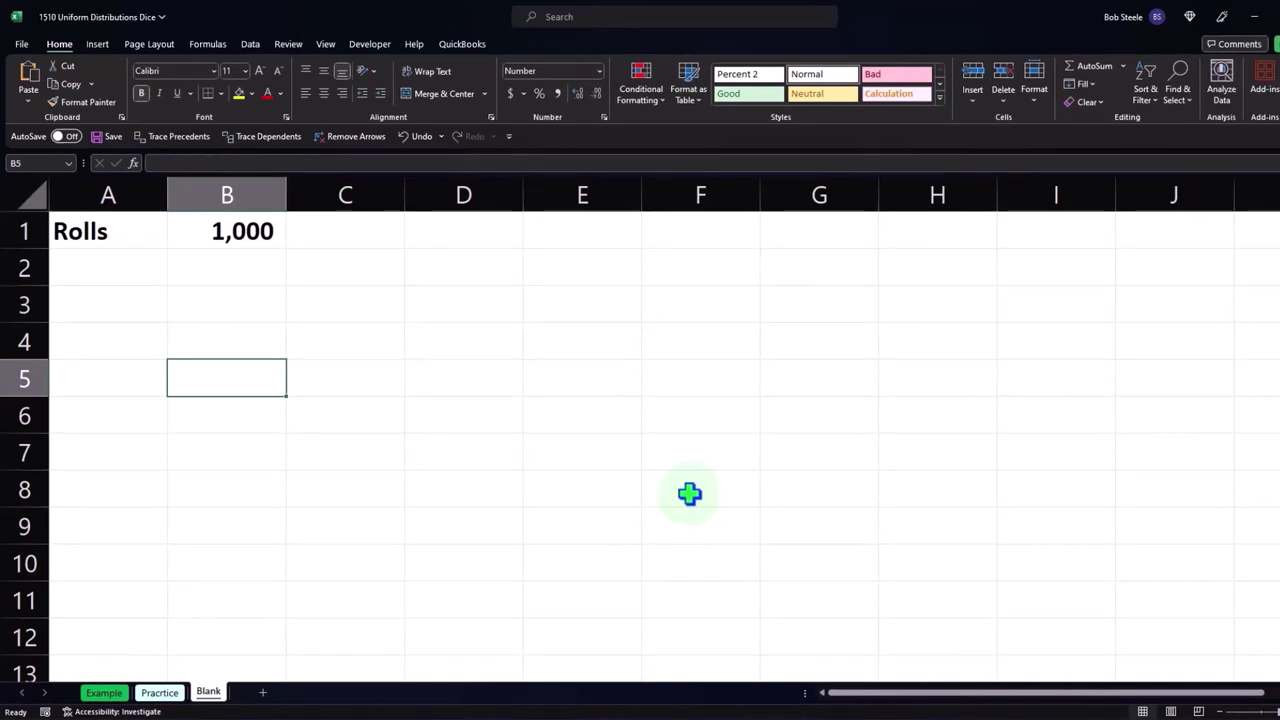
pyautogui.click(120, 272)
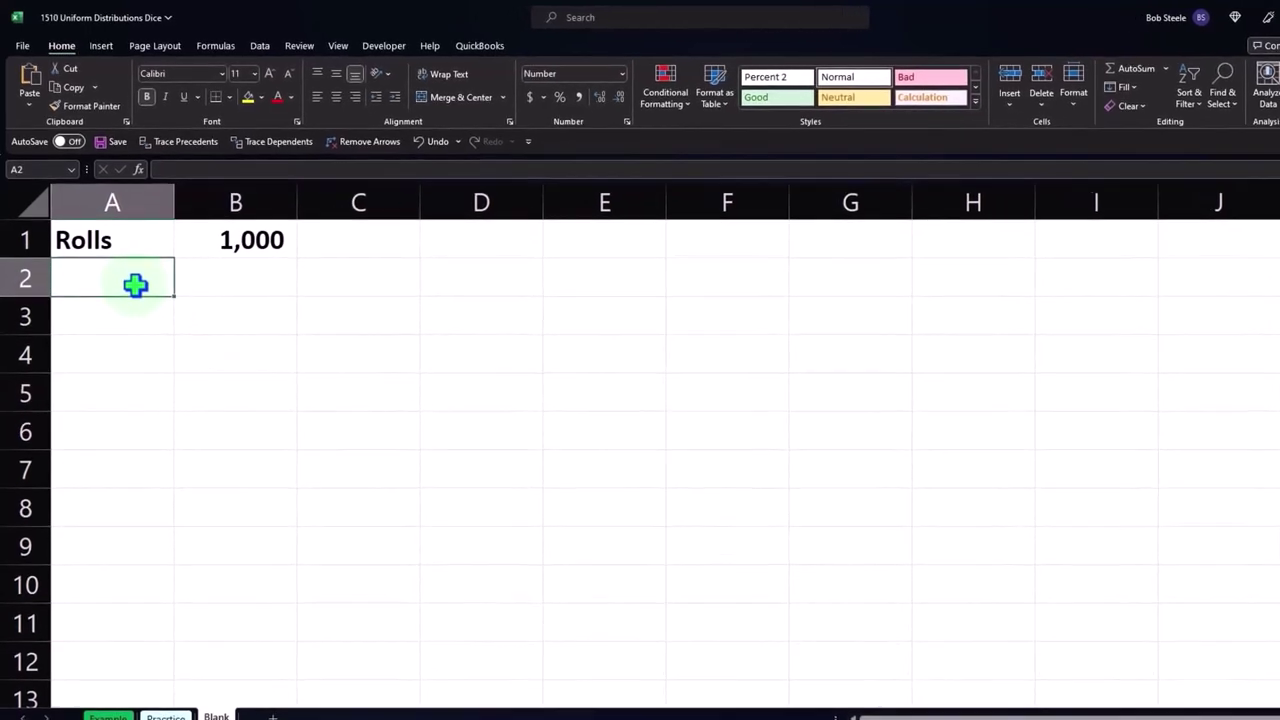
pyautogui.write('Any on')
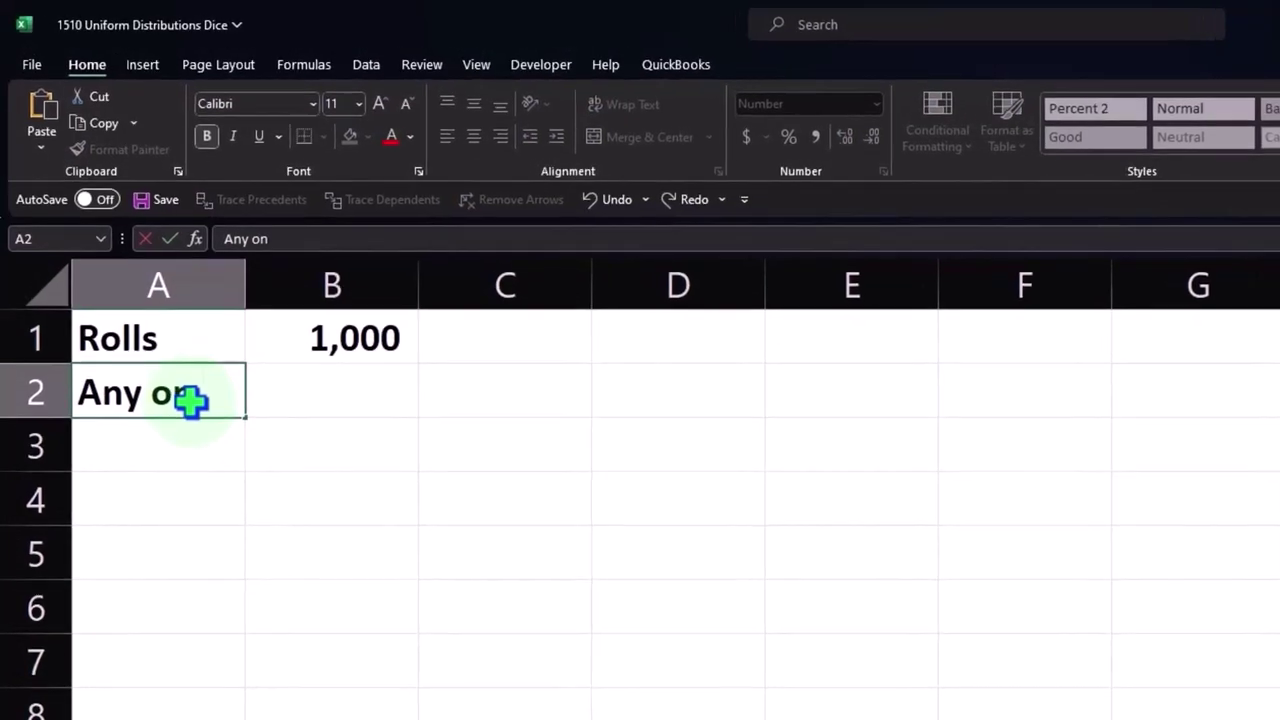
pyautogui.write(' number')
pyautogui.press('Return')
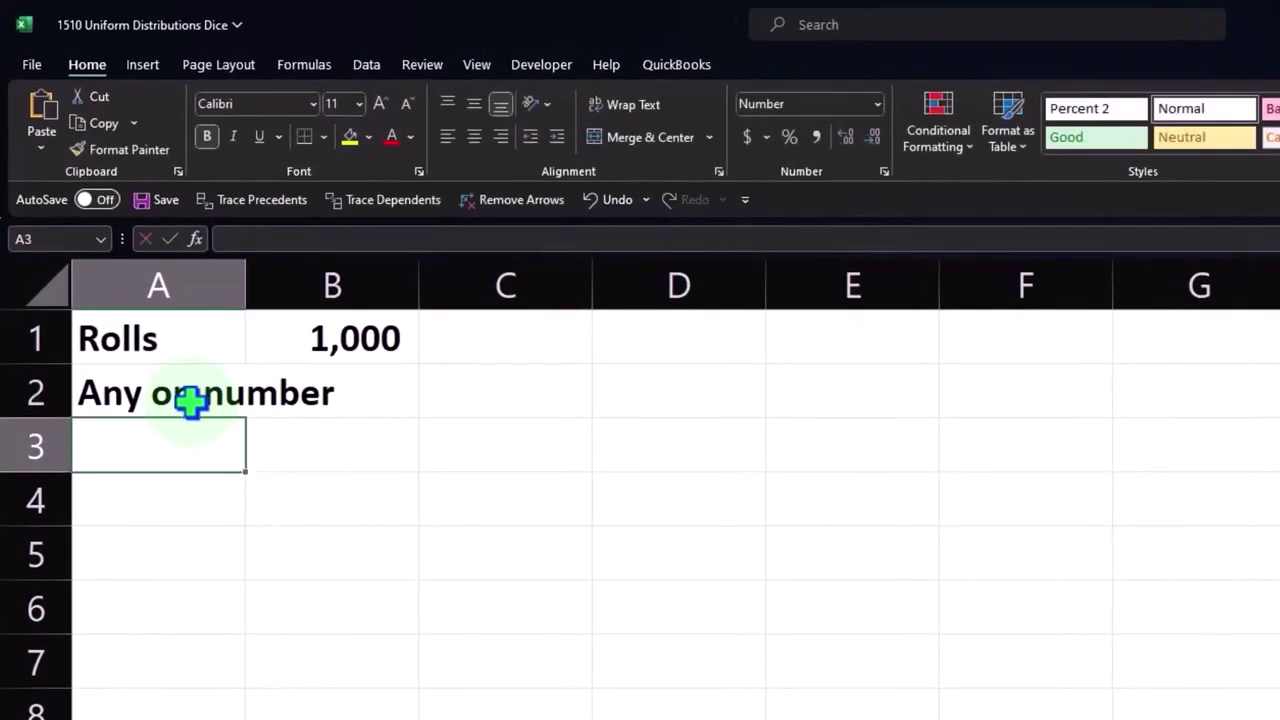
pyautogui.moveTo(247, 285); pyautogui.dragTo(350, 285)
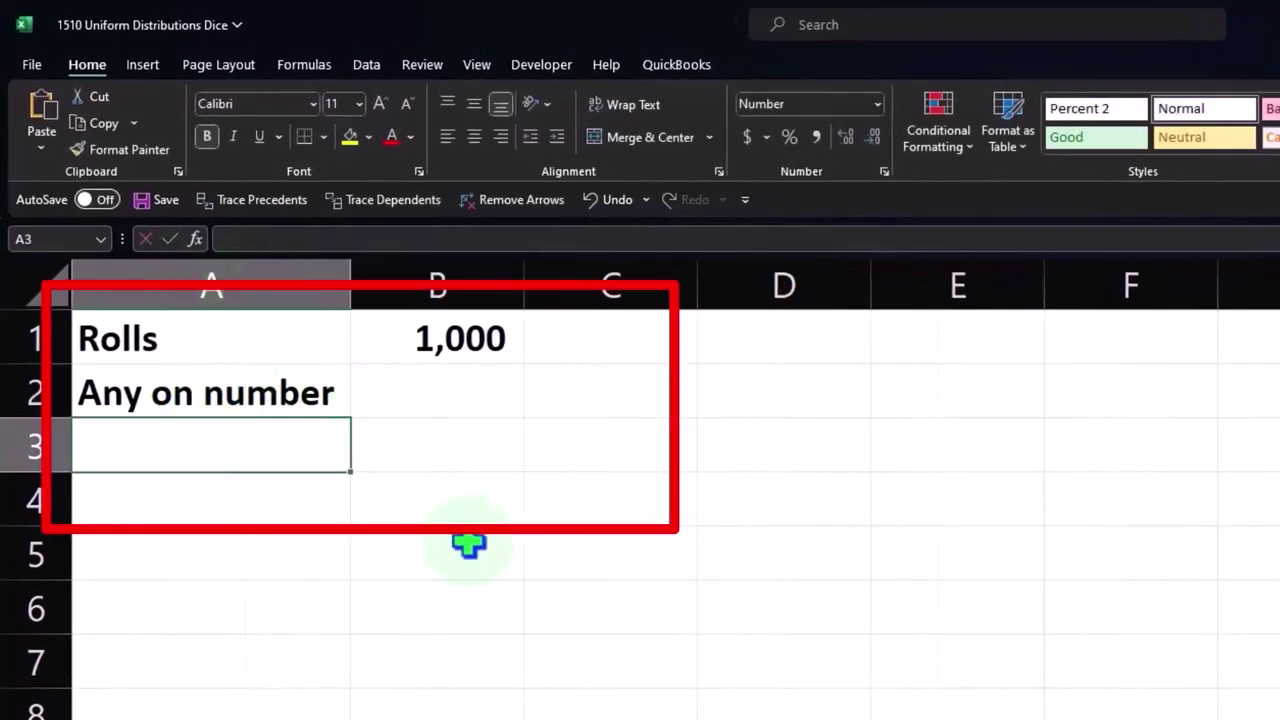
# Step: Enter =1/6 in B2 and format it as a percentage with two decimals (16.67%)
pyautogui.click(445, 394)
pyautogui.write('=1')
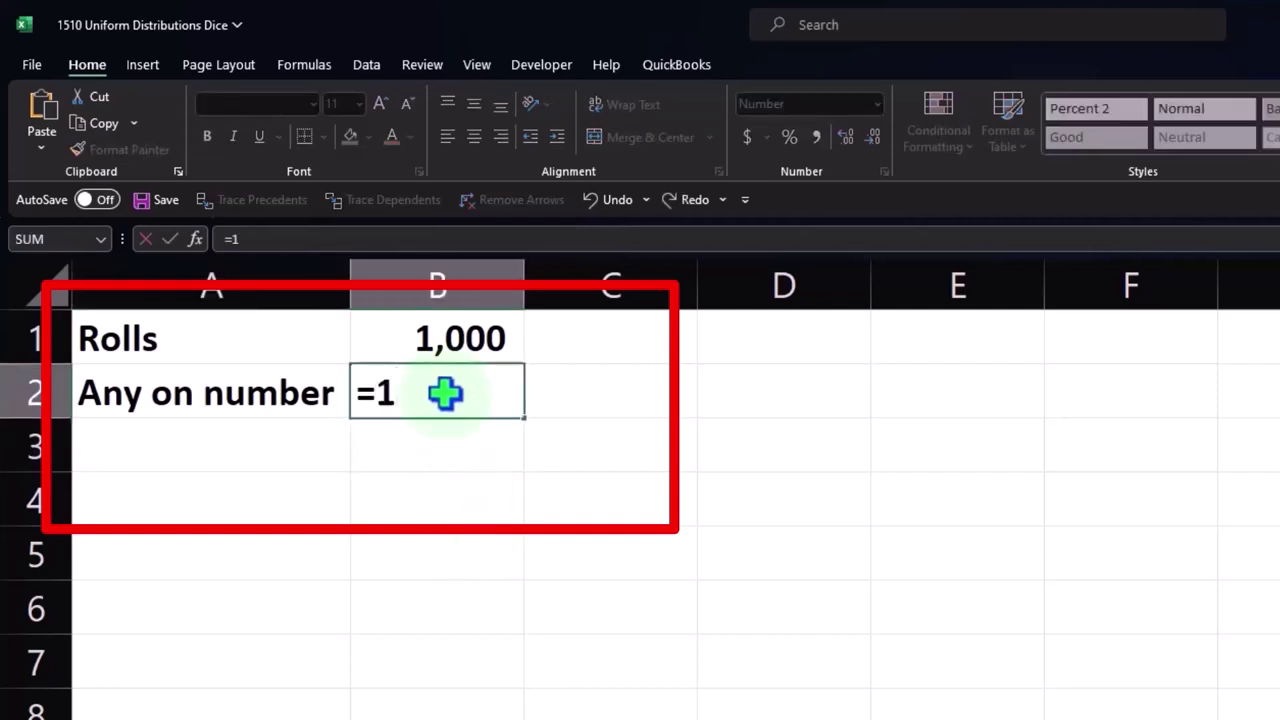
pyautogui.write('/6')
pyautogui.press('Return')
pyautogui.click(445, 394)
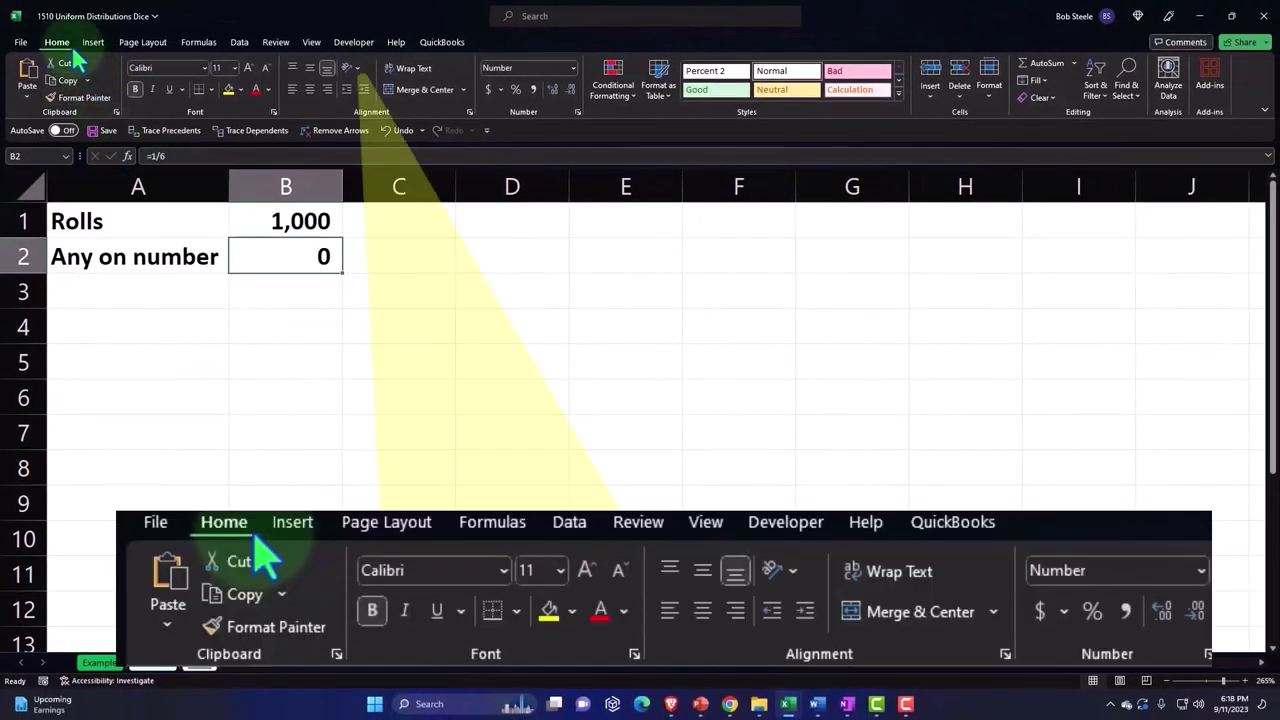
pyautogui.click(516, 88)
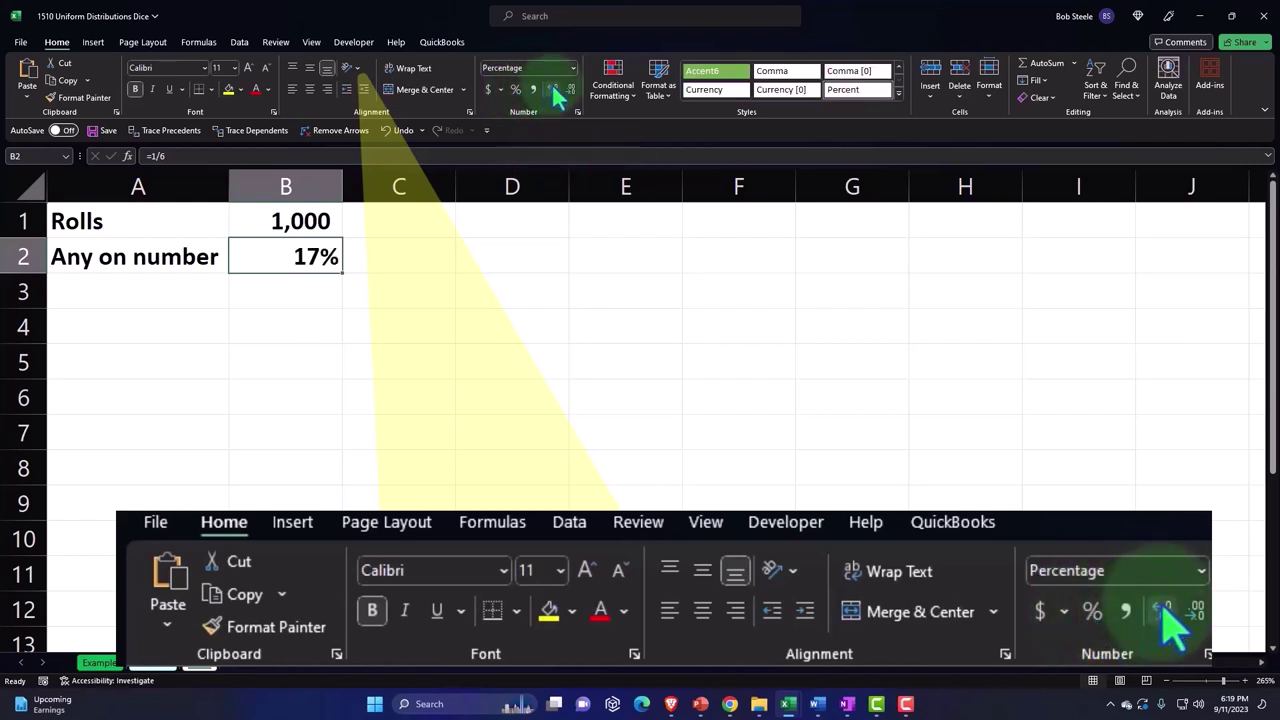
pyautogui.click(551, 89)
pyautogui.click(551, 89)
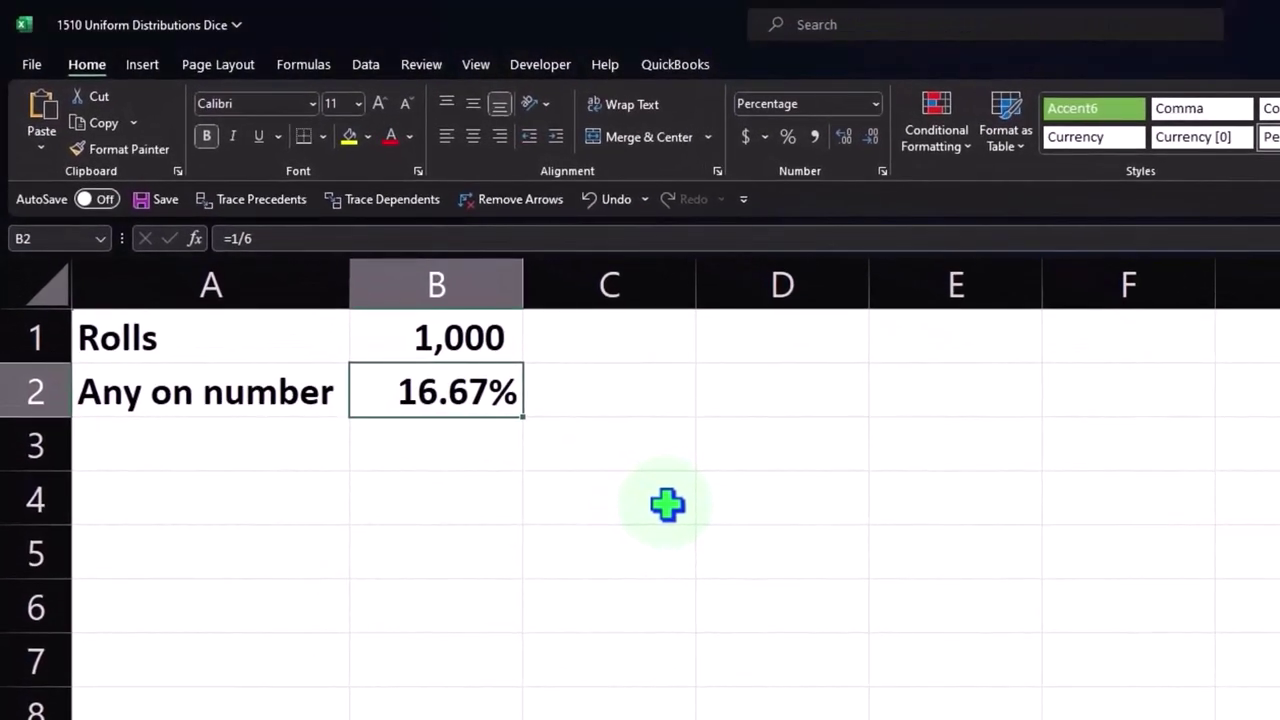
pyautogui.click(233, 439)
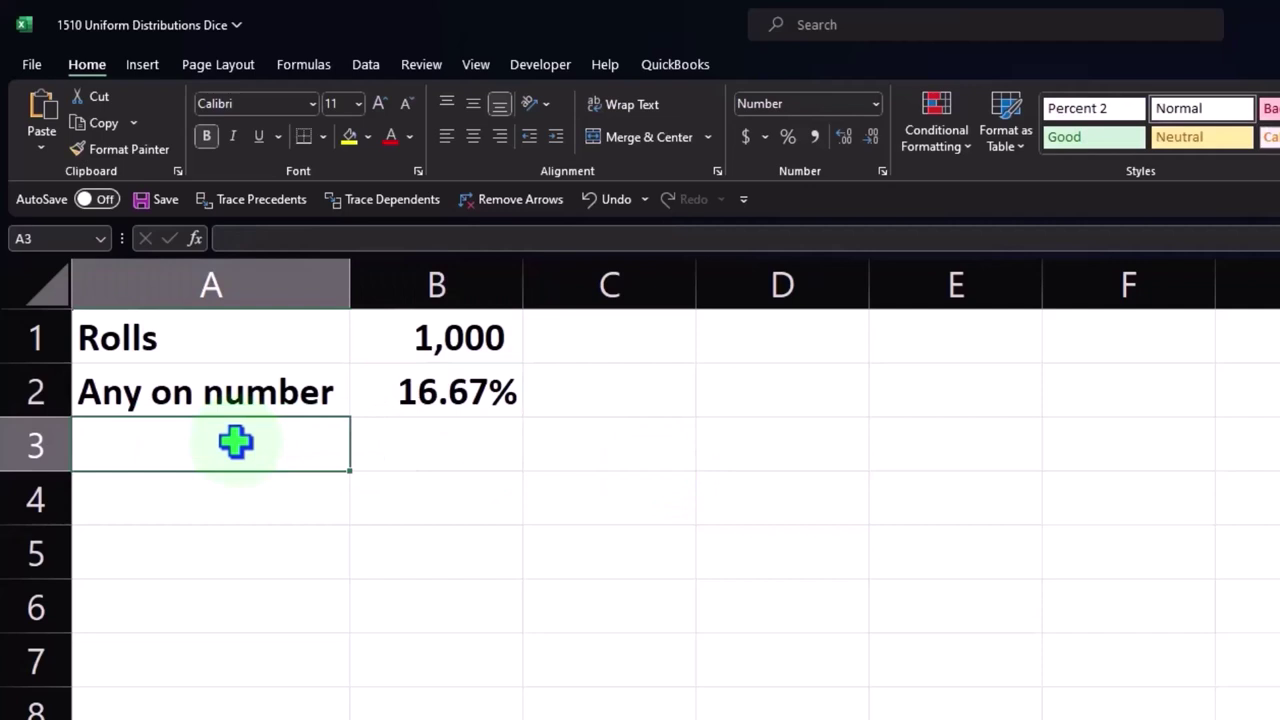
# Step: Enter 'Expected roles of any one number' in A3 and autofit column A to it
pyautogui.press('F2')
pyautogui.write('Expec')
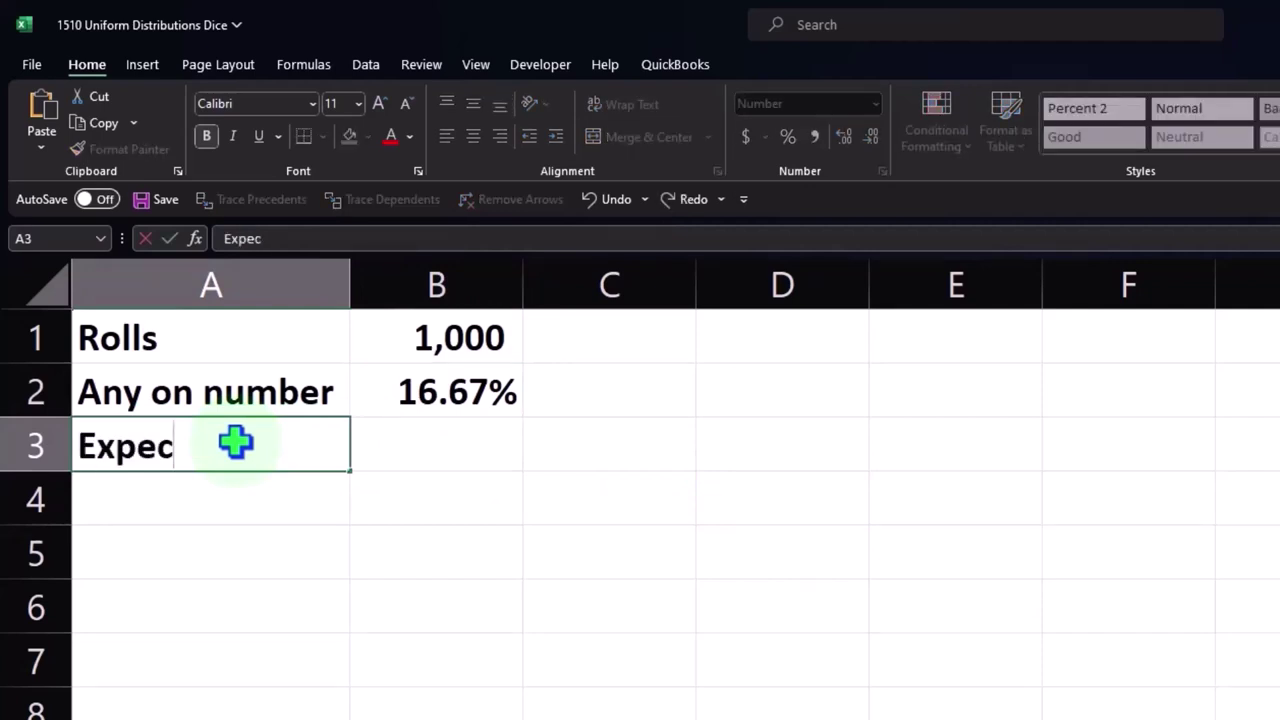
pyautogui.write('ti')
pyautogui.press('BackSpace')
pyautogui.write('e')
pyautogui.write('d roles')
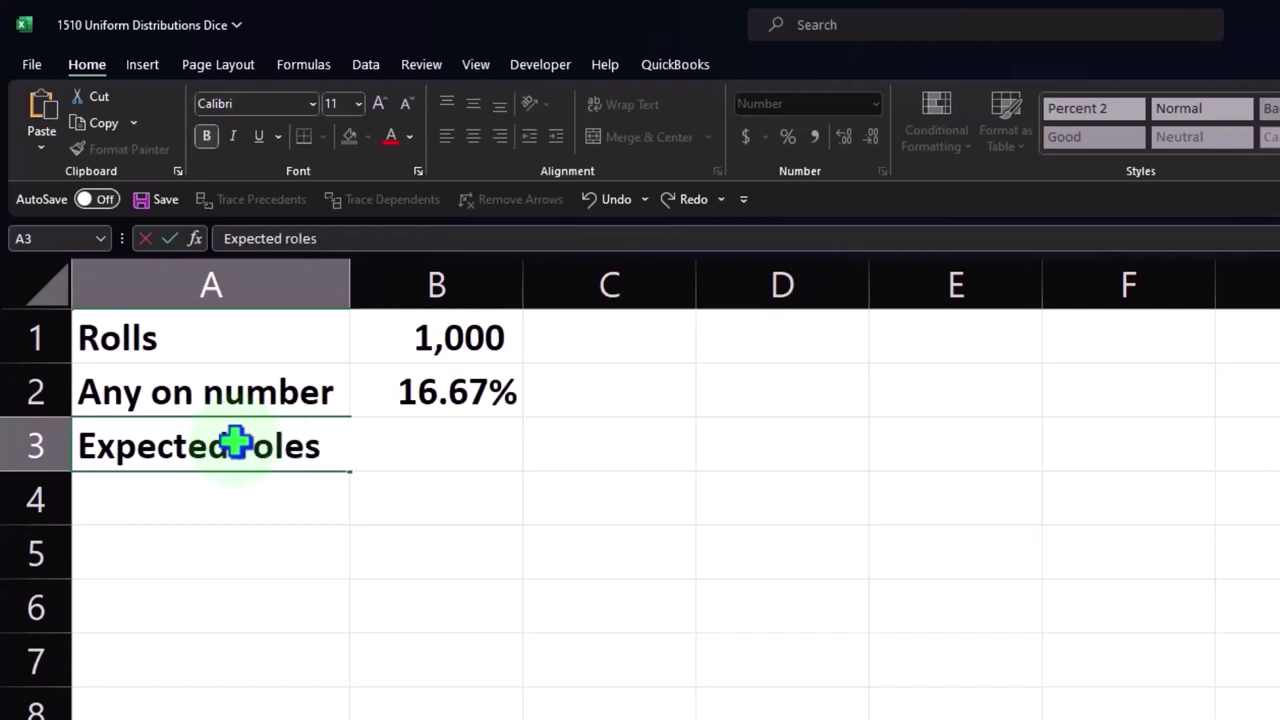
pyautogui.write(' of any one nu')
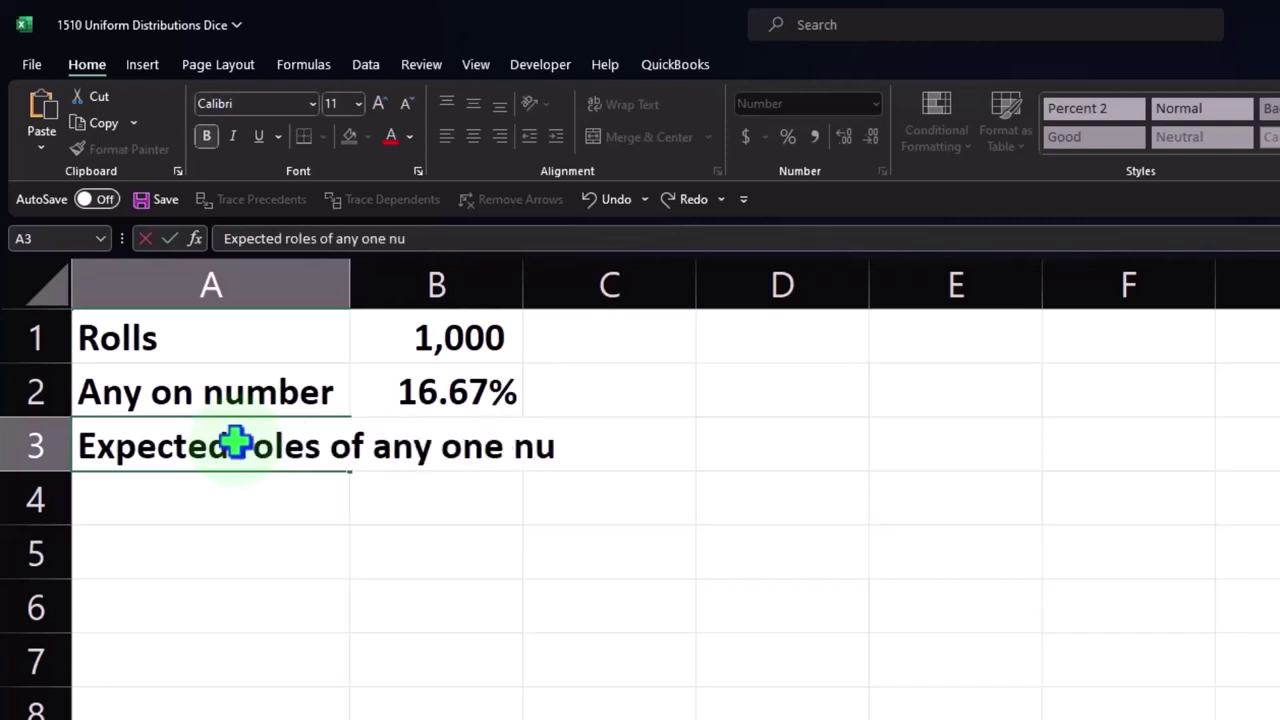
pyautogui.write('mber')
pyautogui.press('Return')
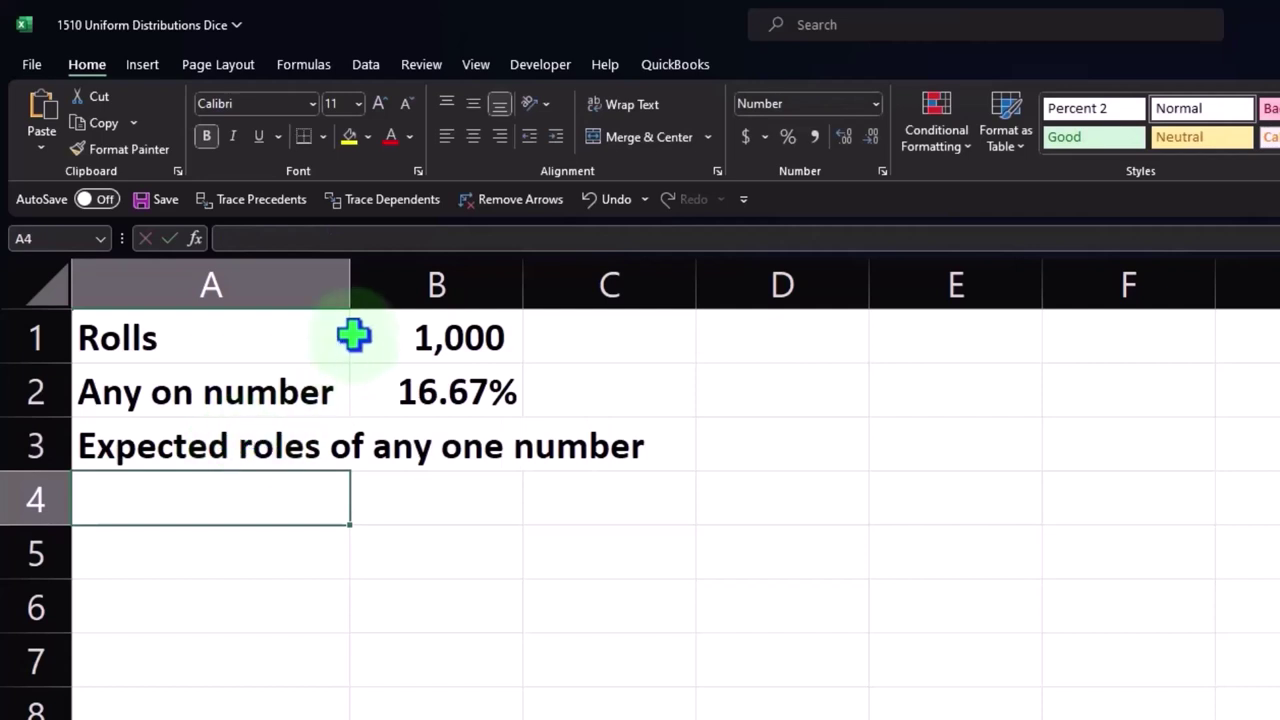
pyautogui.doubleClick(350, 285)
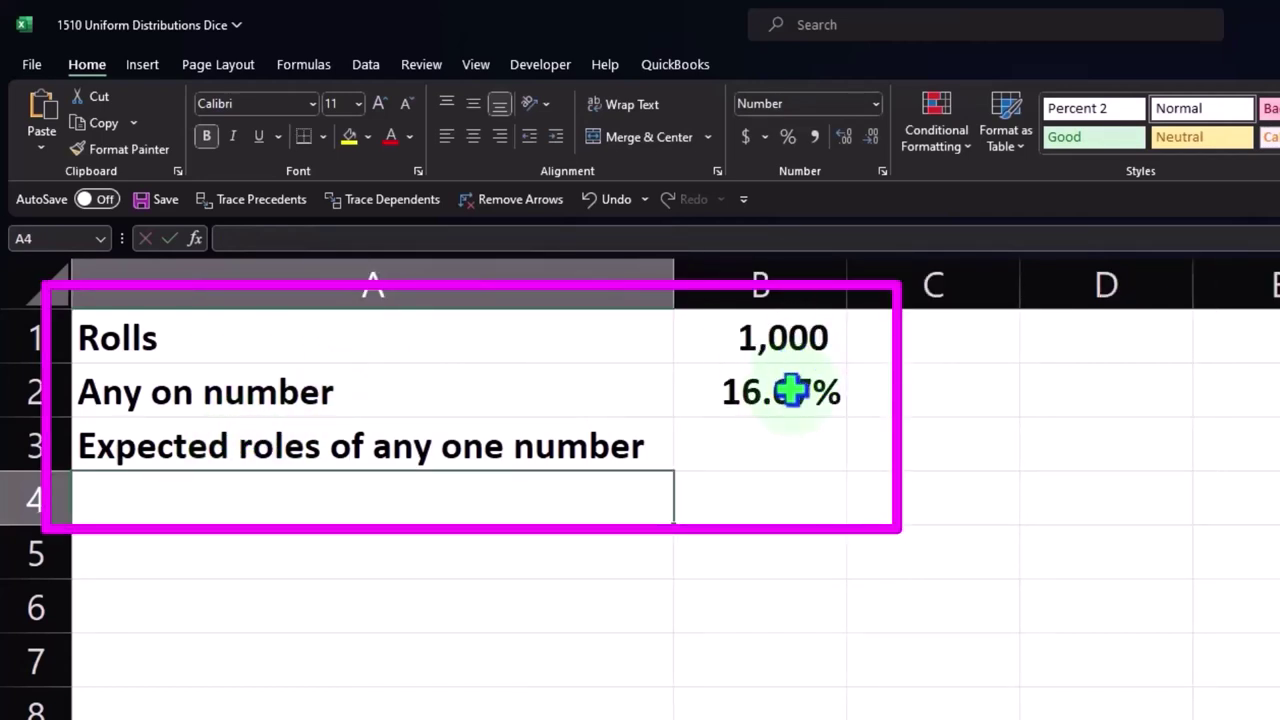
pyautogui.click(782, 393)
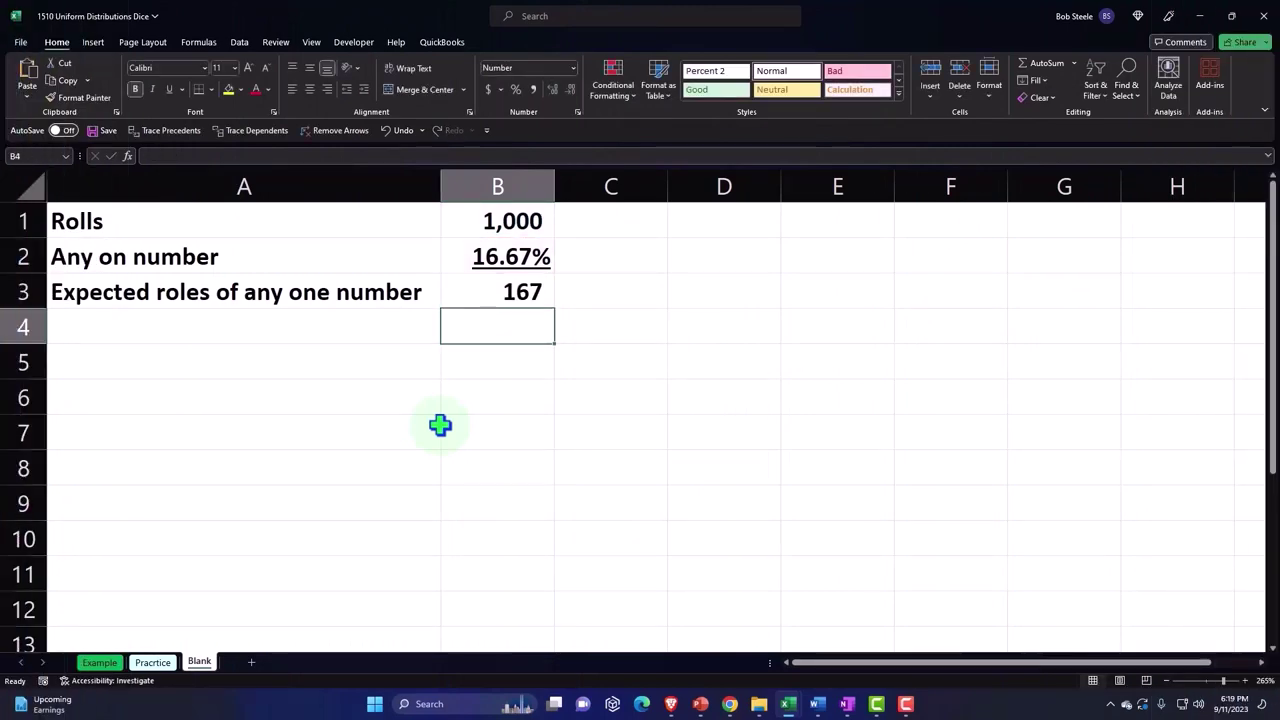
# Step: Show B3's expected rolls with two decimal places as 166.67
pyautogui.press('Up')
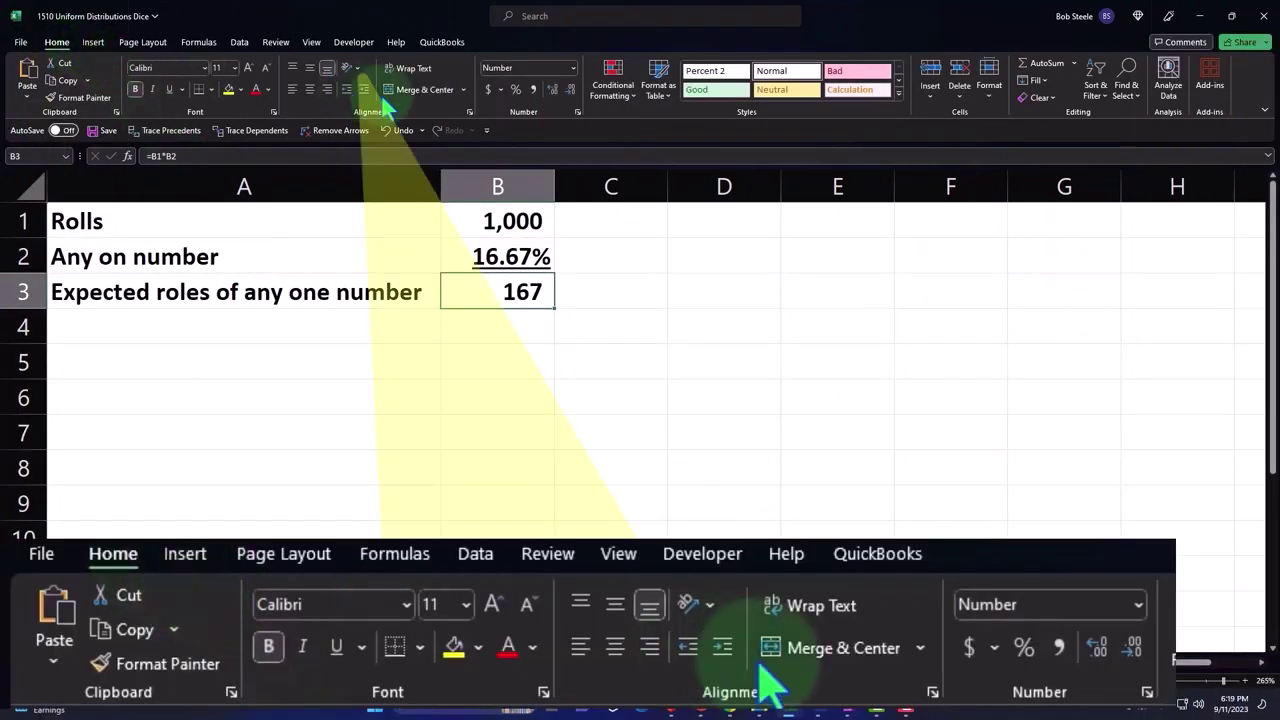
pyautogui.click(551, 90)
pyautogui.click(551, 90)
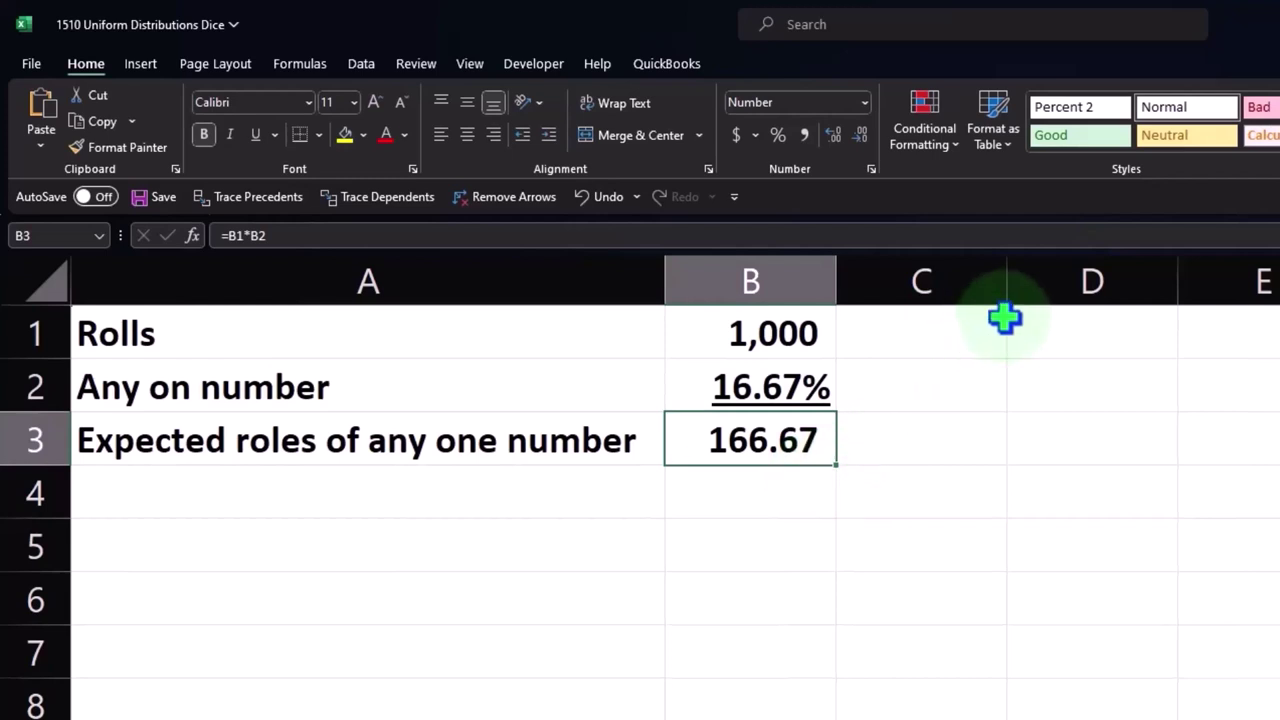
# Step: Narrow column C into a spacer and enter headers 'Dice #s' and 'Expected Roles' in D1:E1
pyautogui.moveTo(1010, 283); pyautogui.dragTo(862, 283)
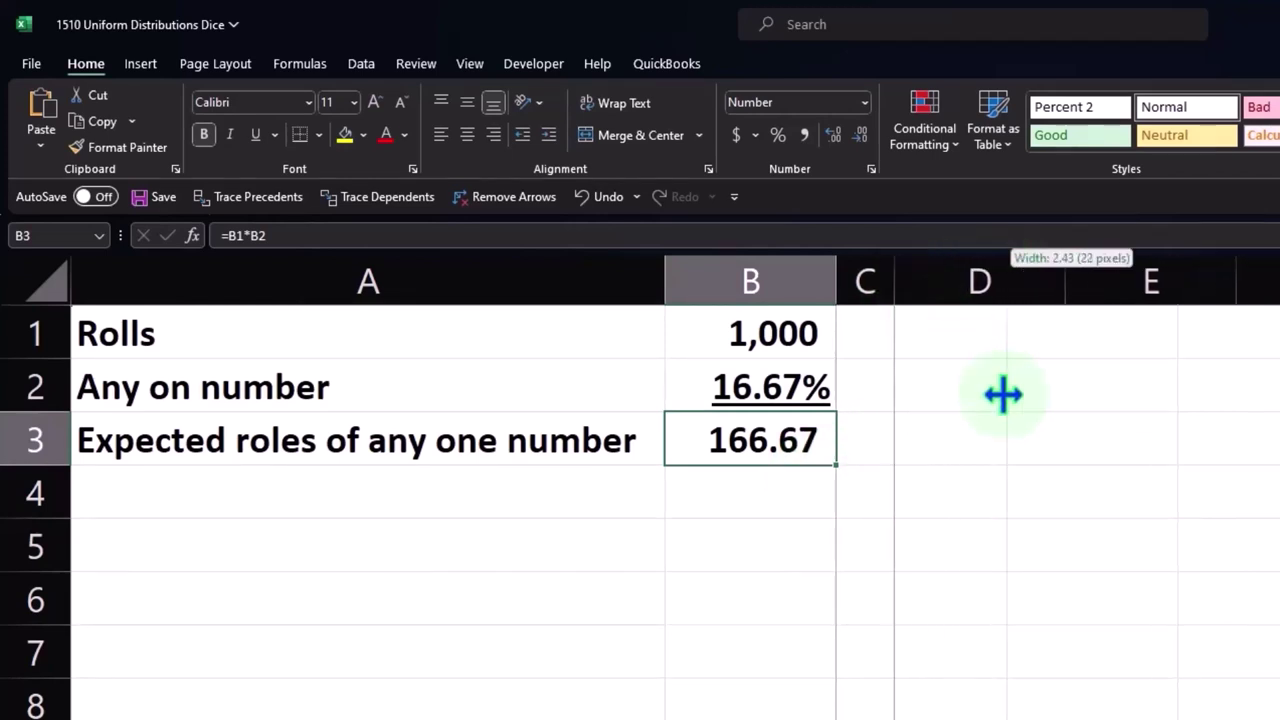
pyautogui.click(975, 345)
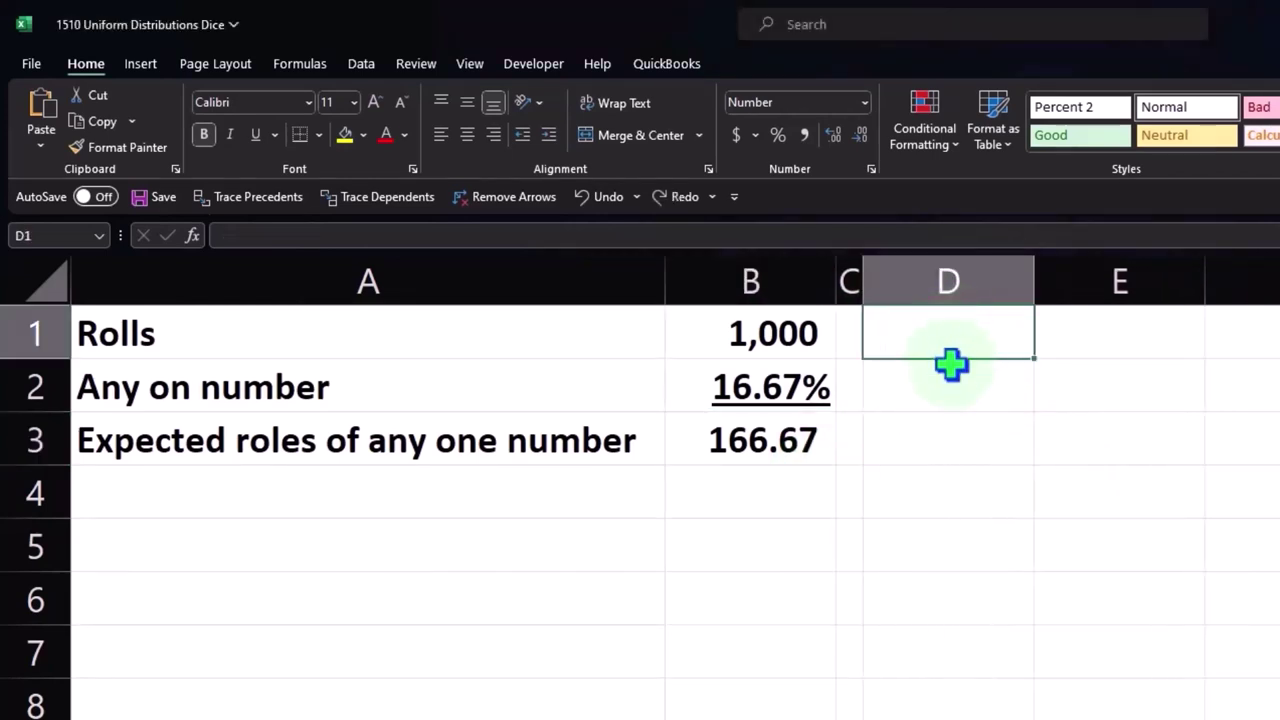
pyautogui.write('dICE ')
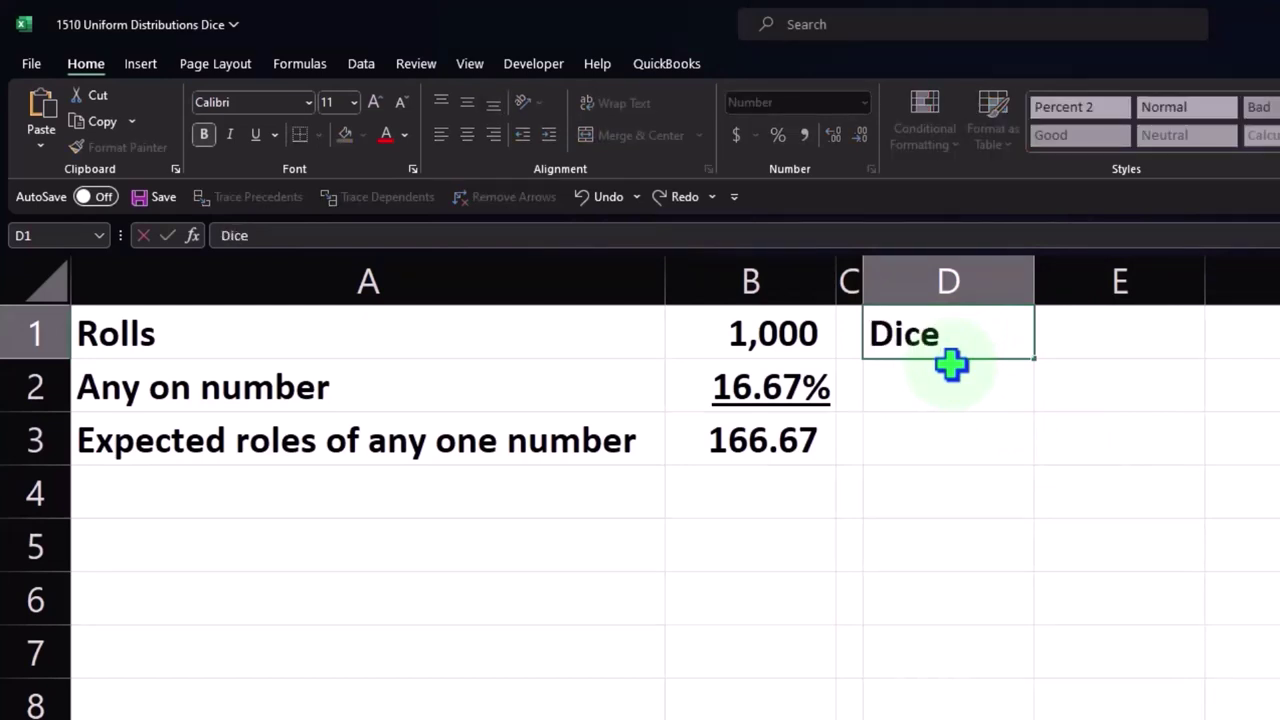
pyautogui.write('#s')
pyautogui.press('Tab')
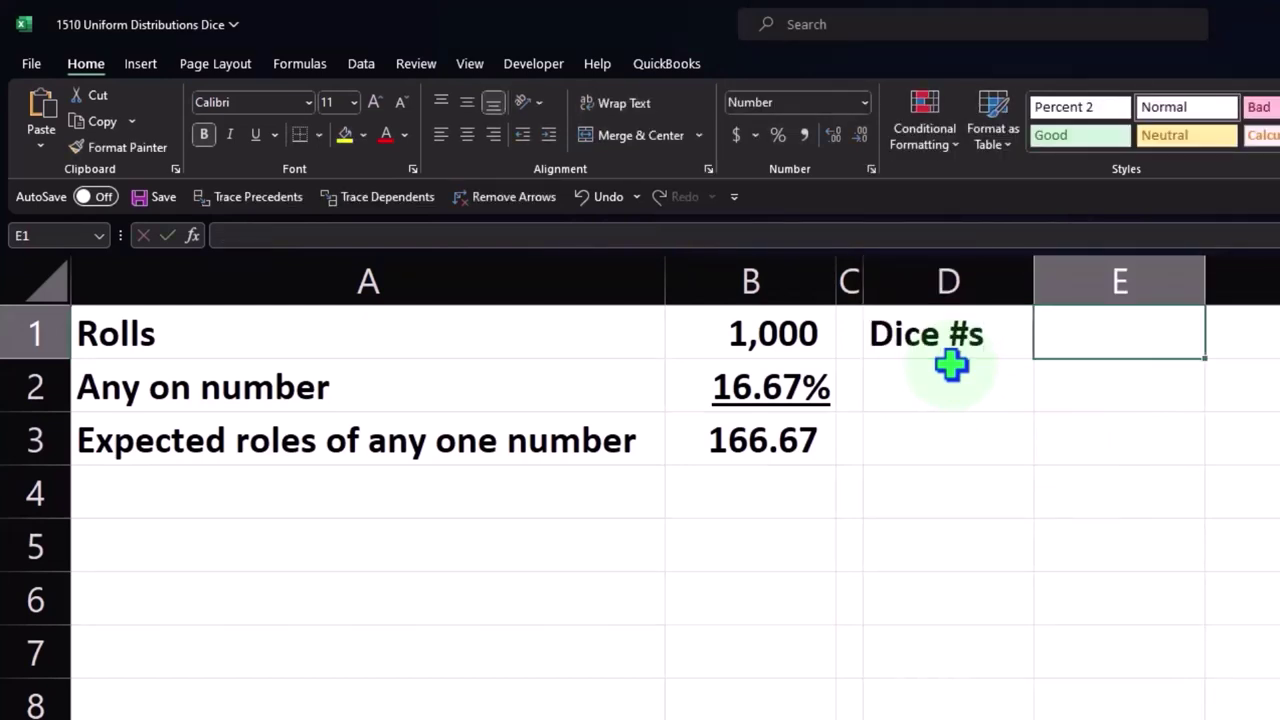
pyautogui.write('E')
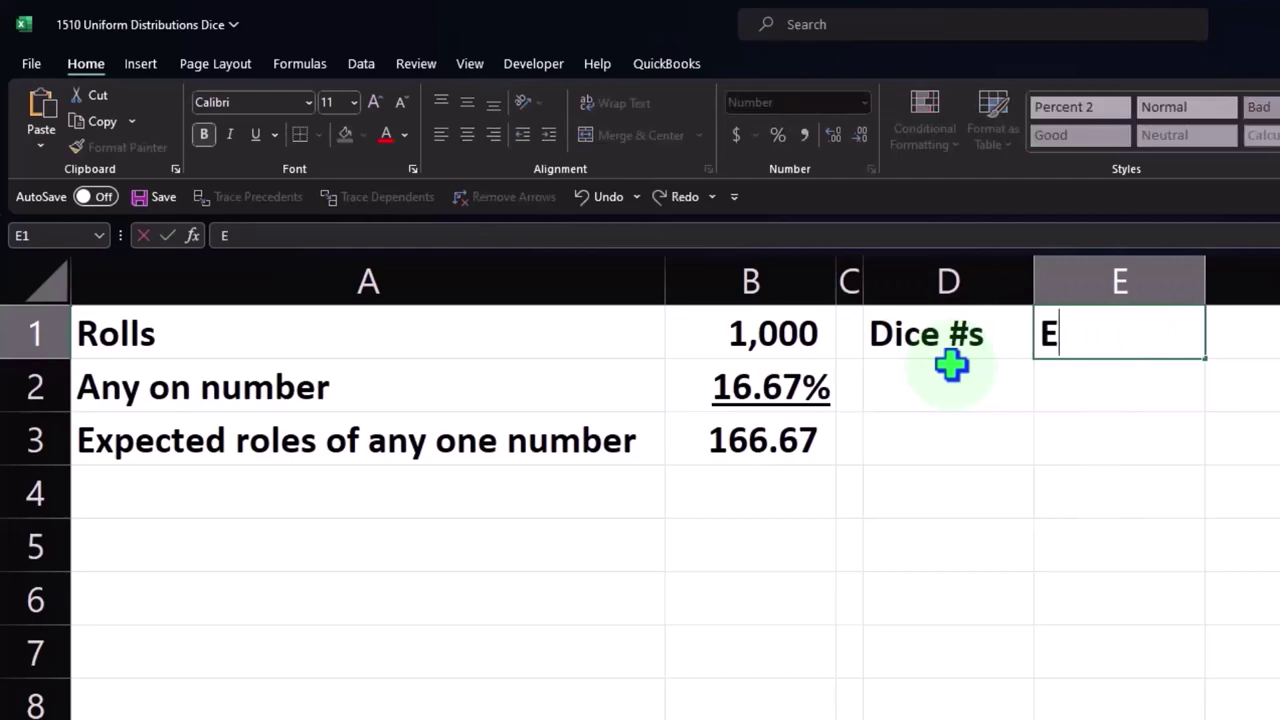
pyautogui.write('xpec')
pyautogui.write('ted')
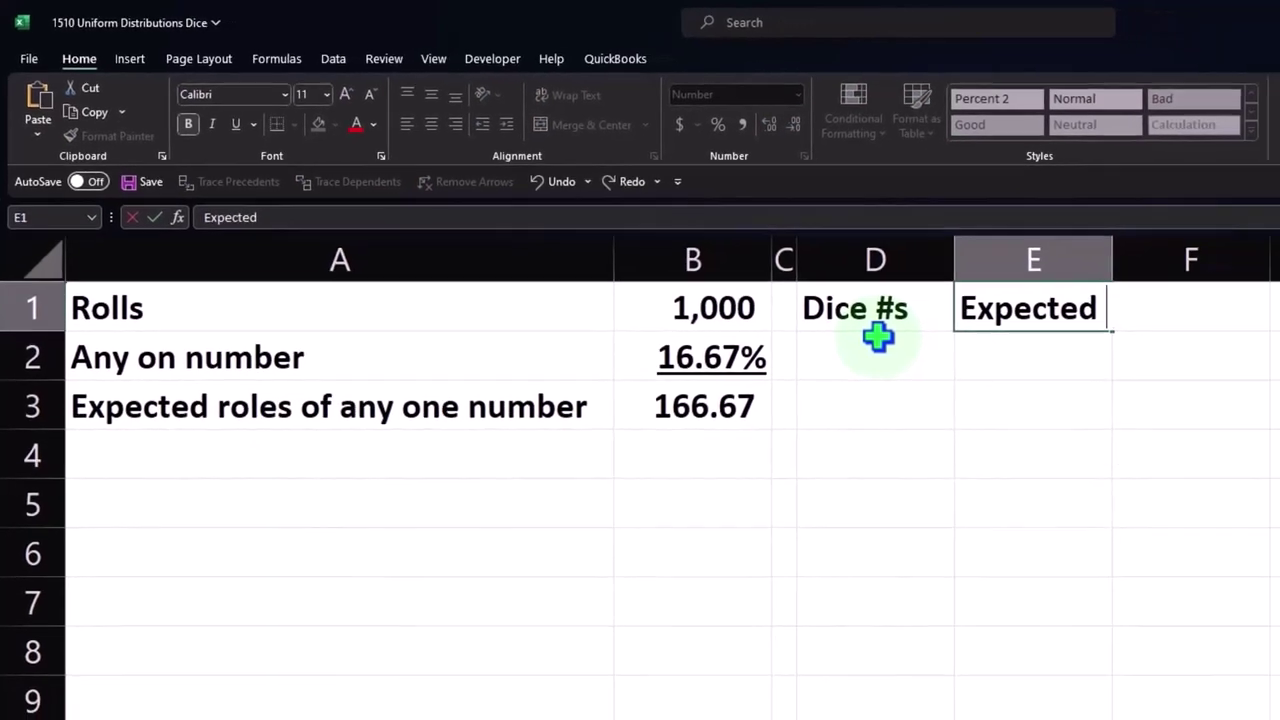
pyautogui.write(' Roles')
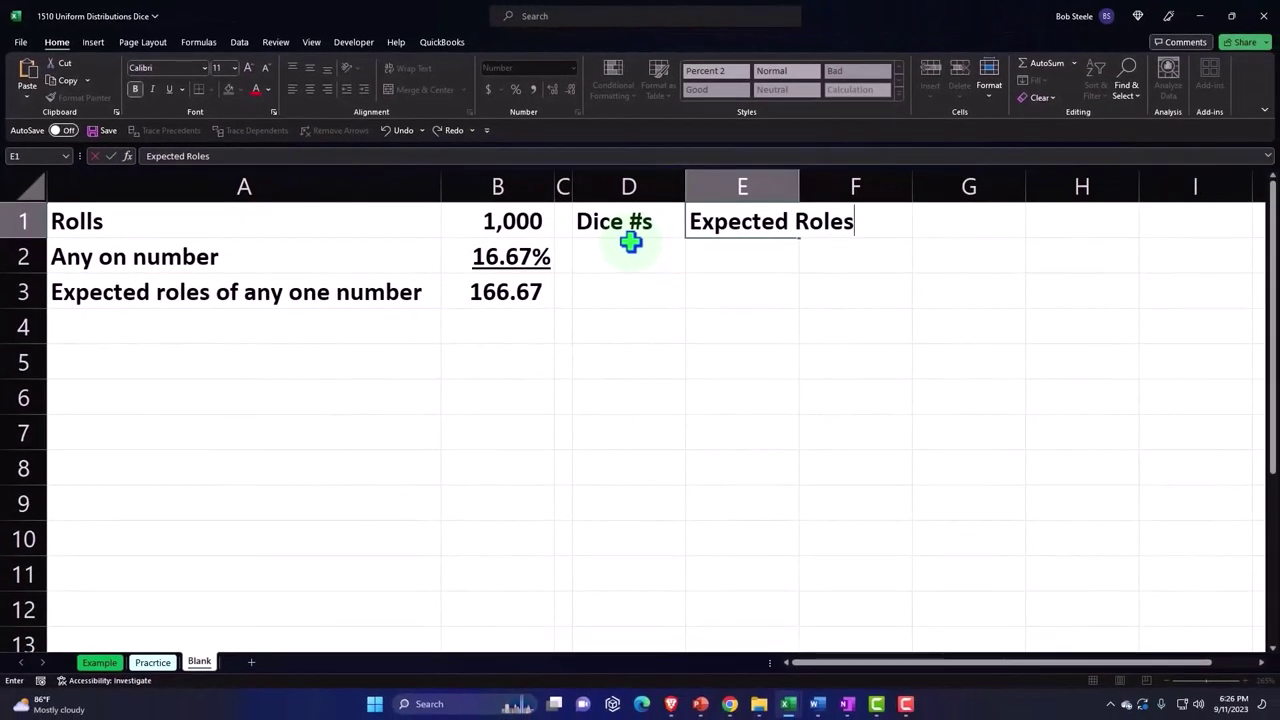
pyautogui.click(630, 242)
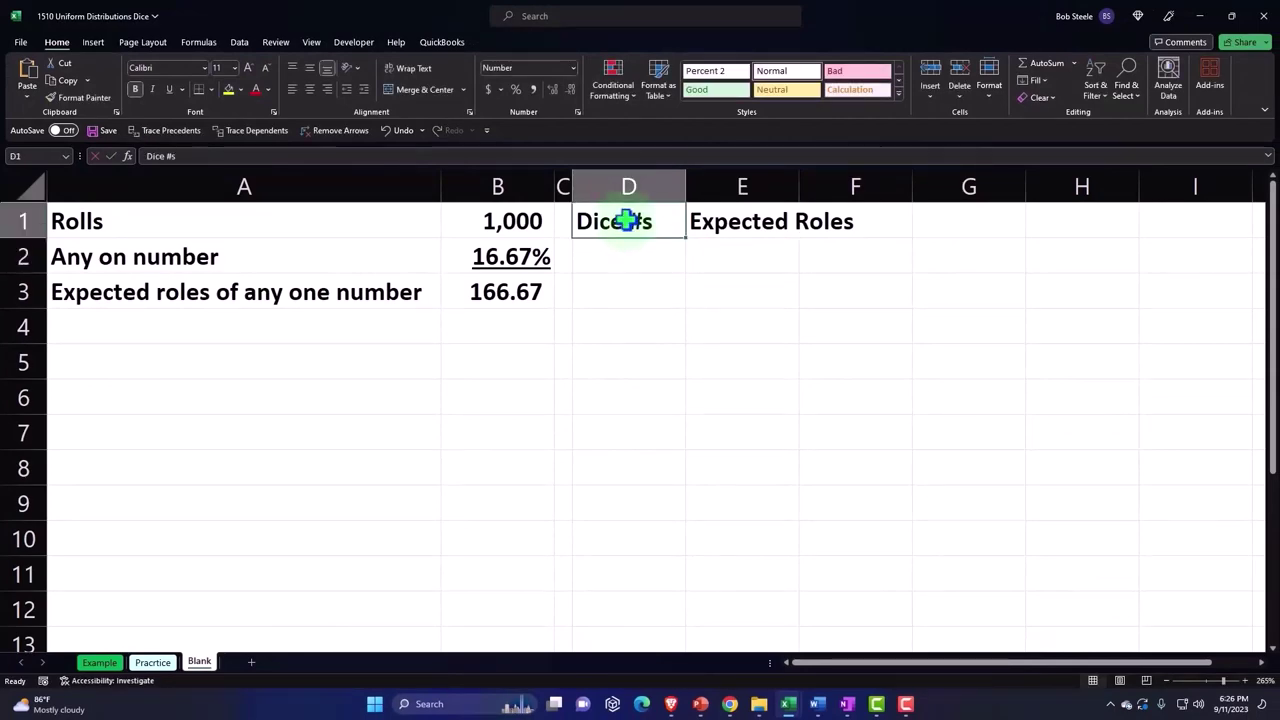
# Step: Wrap and centre the D1:E1 headers with black fill and white text
pyautogui.moveTo(626, 221); pyautogui.dragTo(718, 221)
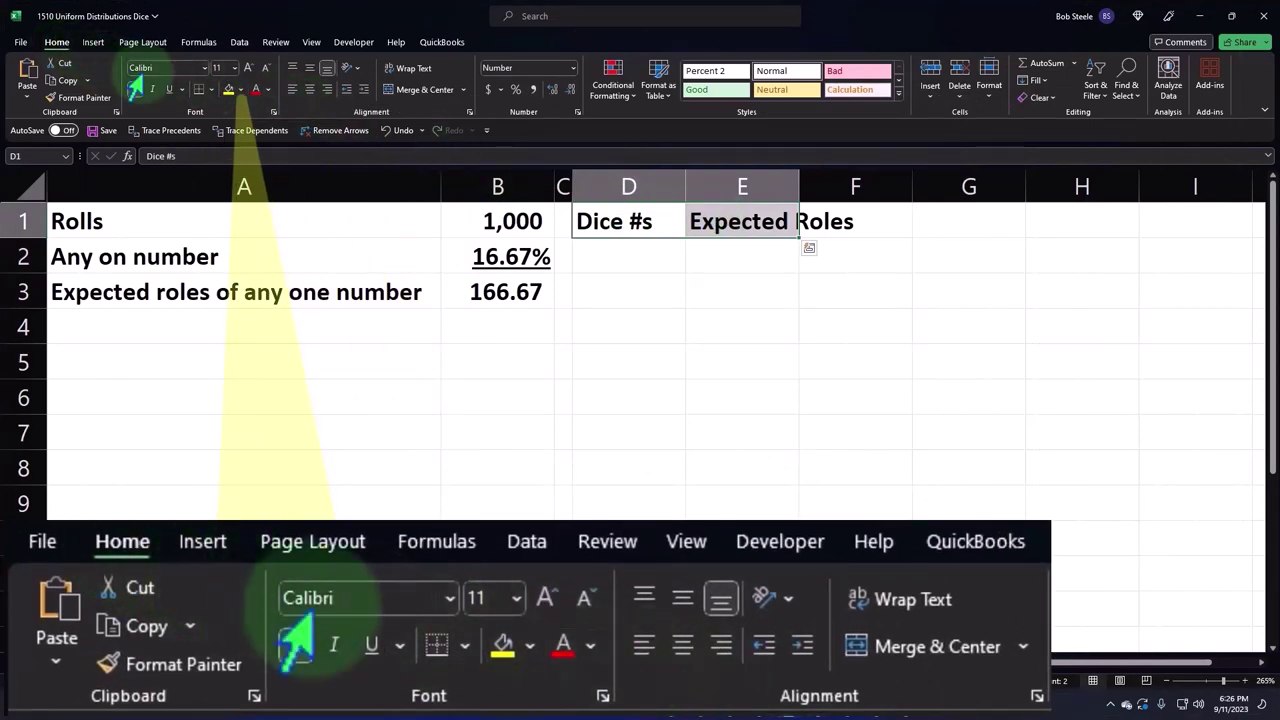
pyautogui.click(403, 76)
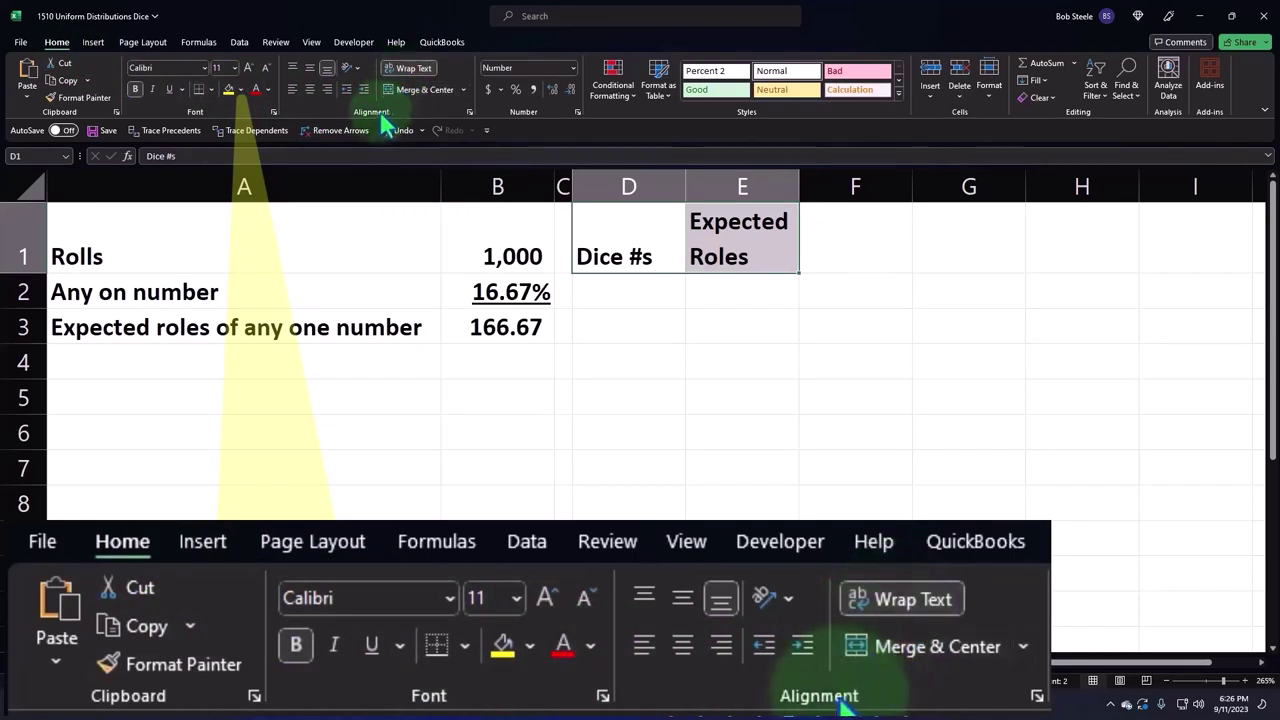
pyautogui.click(310, 92)
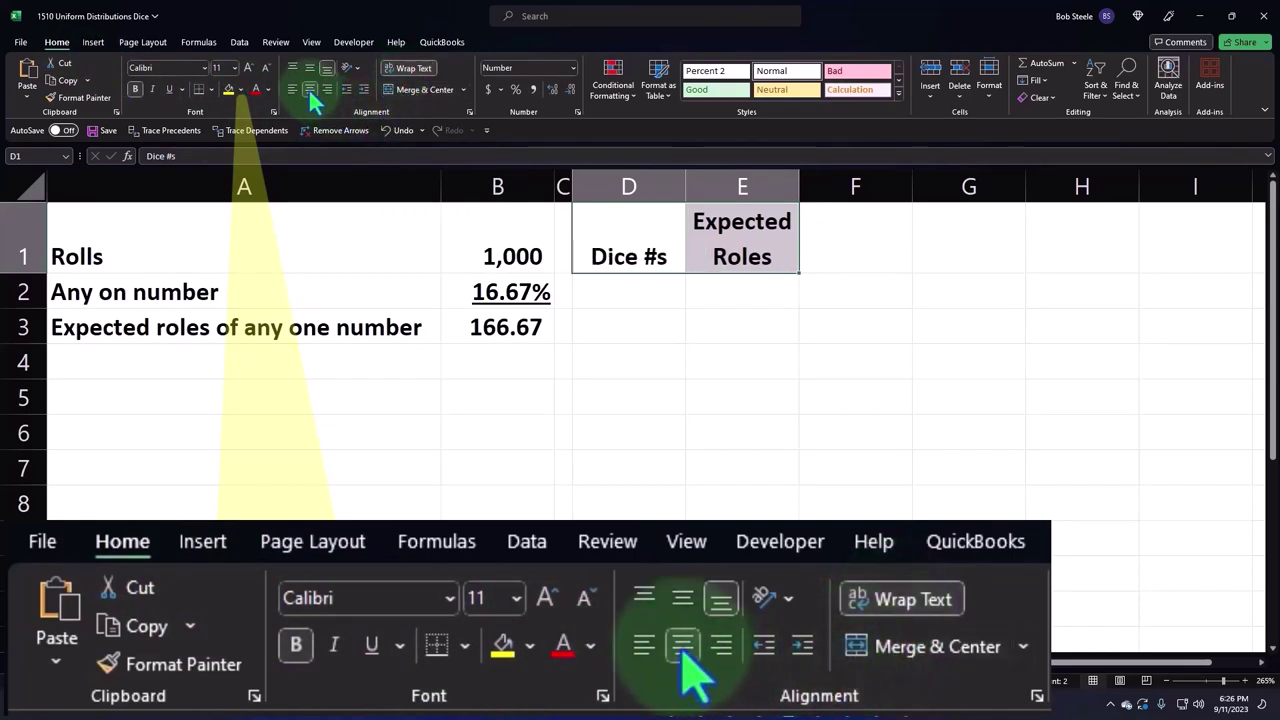
pyautogui.click(241, 89)
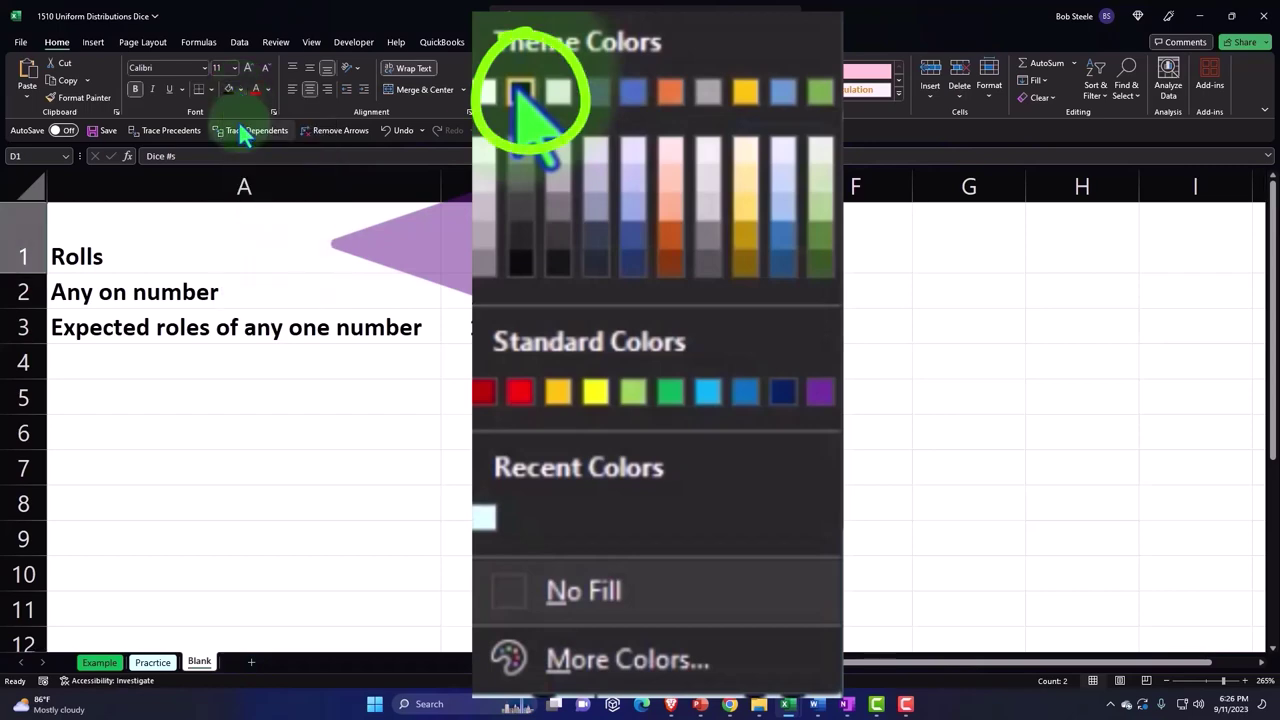
pyautogui.click(268, 90)
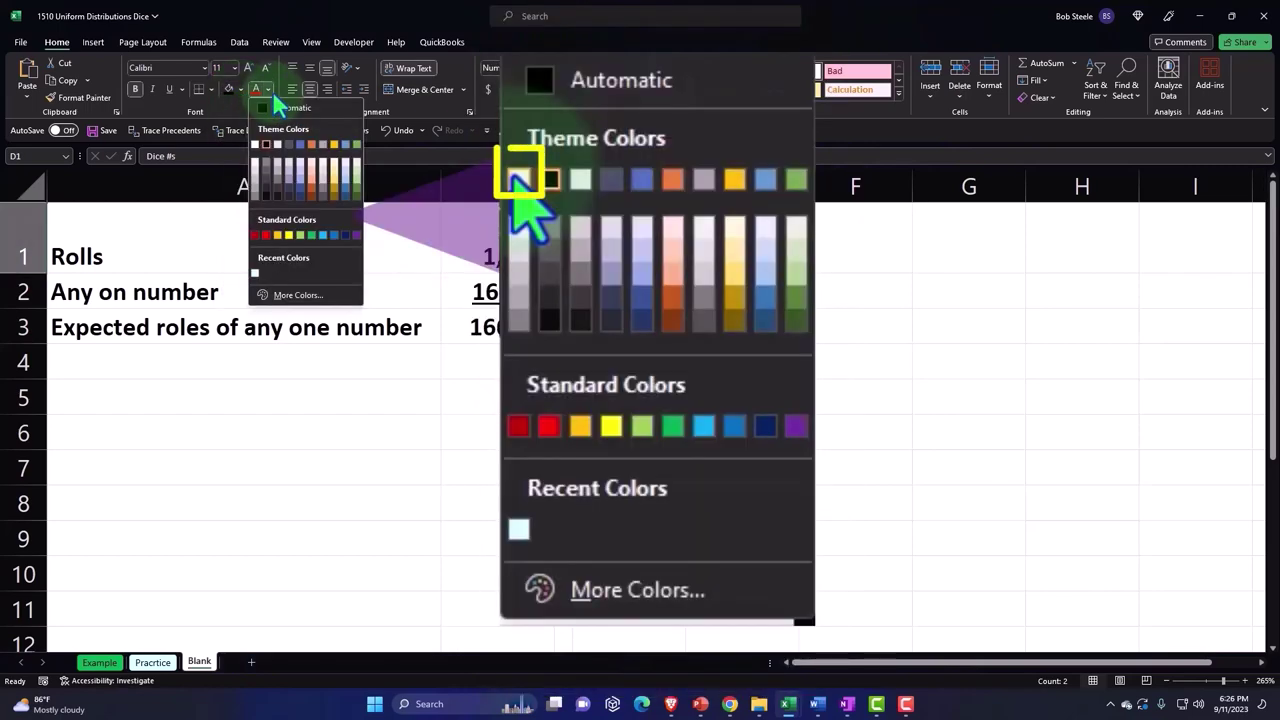
pyautogui.click(258, 147)
pyautogui.click(655, 304)
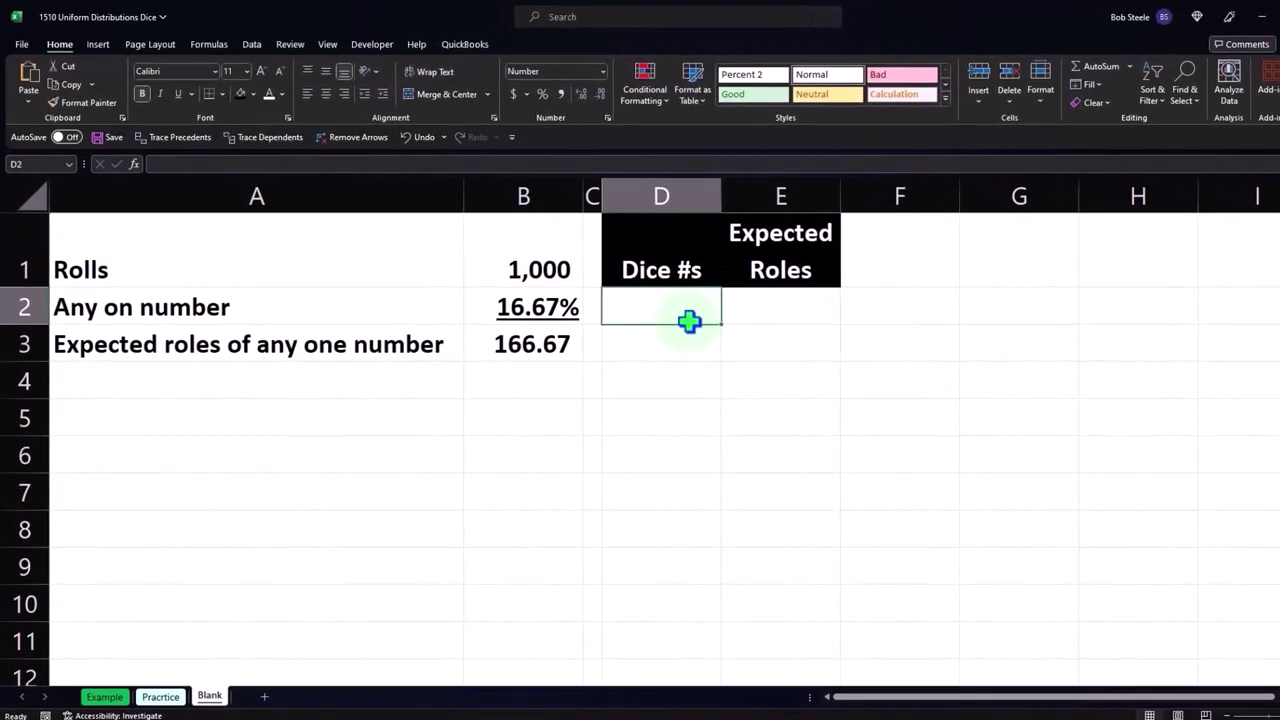
# Step: Enter dice faces 1, 2, 3, 4, 5 and 6 down D2:D7
pyautogui.write('1')
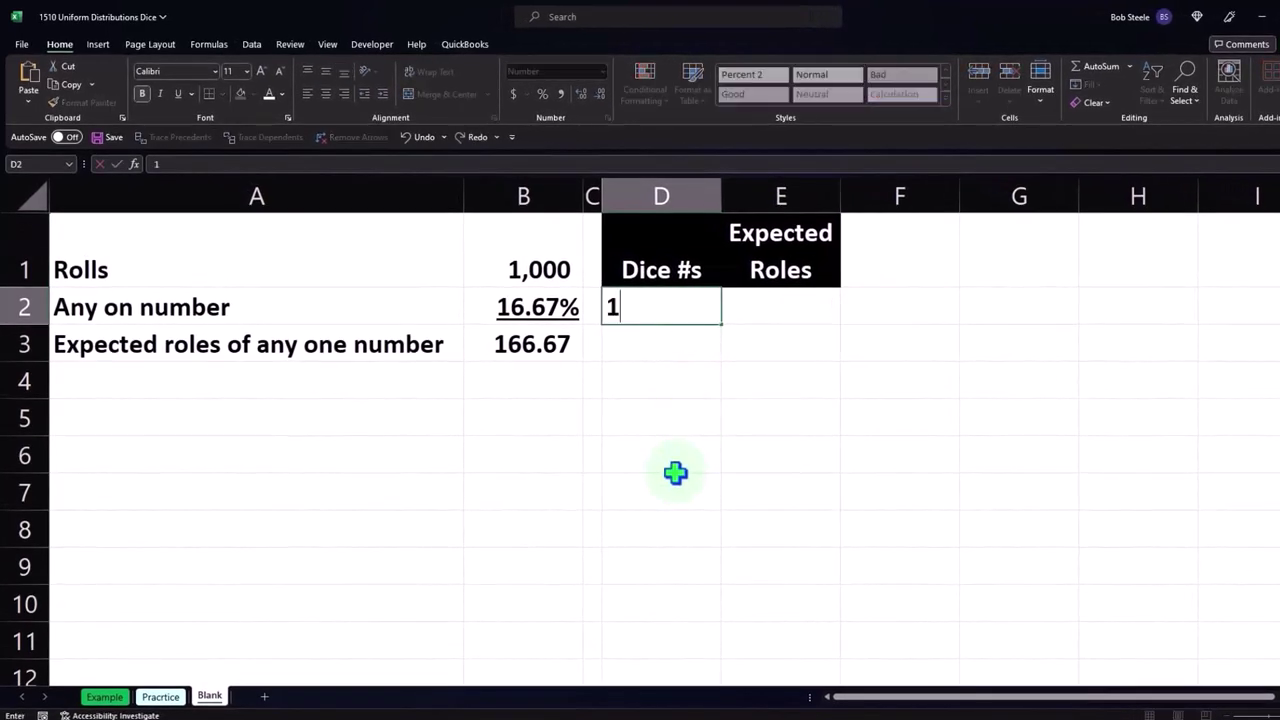
pyautogui.press('Return')
pyautogui.write('2')
pyautogui.press('Return')
pyautogui.write('3')
pyautogui.press('Return')
pyautogui.write('4')
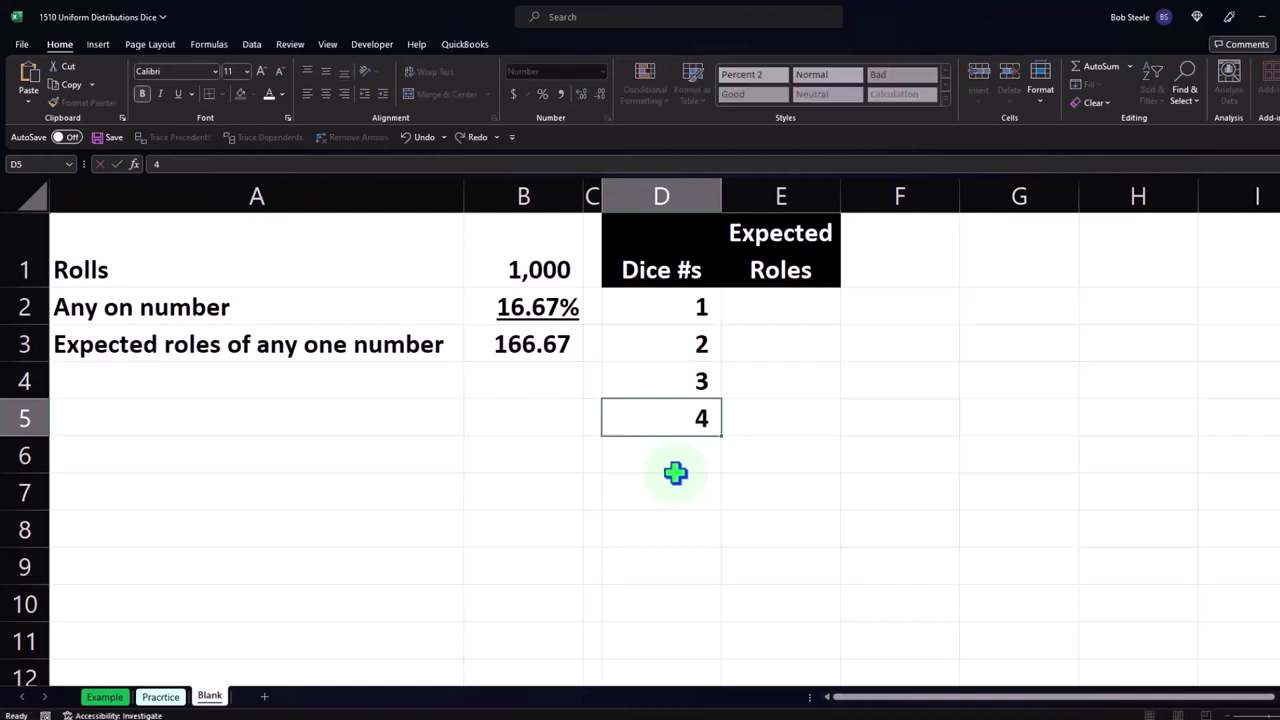
pyautogui.press('Return')
pyautogui.write('5')
pyautogui.press('Return')
pyautogui.write('6')
pyautogui.press('Return')
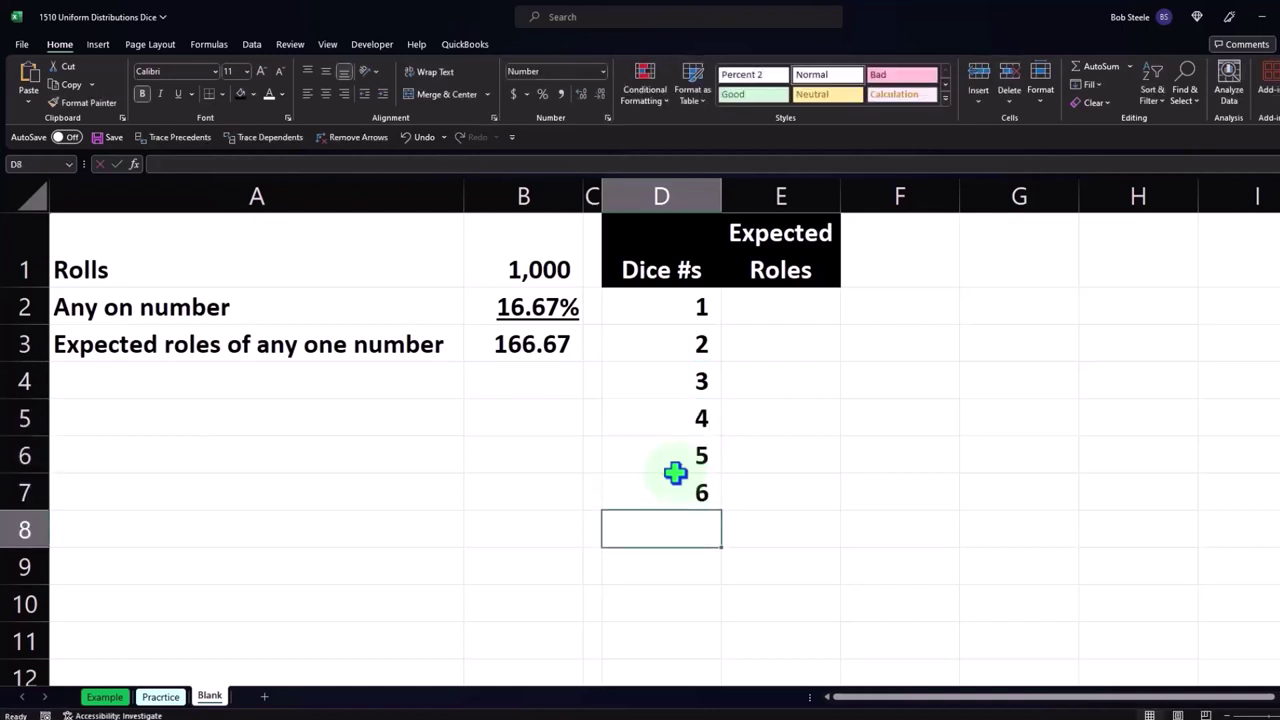
pyautogui.press('Right')
pyautogui.press('Up')
pyautogui.press('Up')
pyautogui.press('Up')
pyautogui.press('Up')
pyautogui.press('Up')
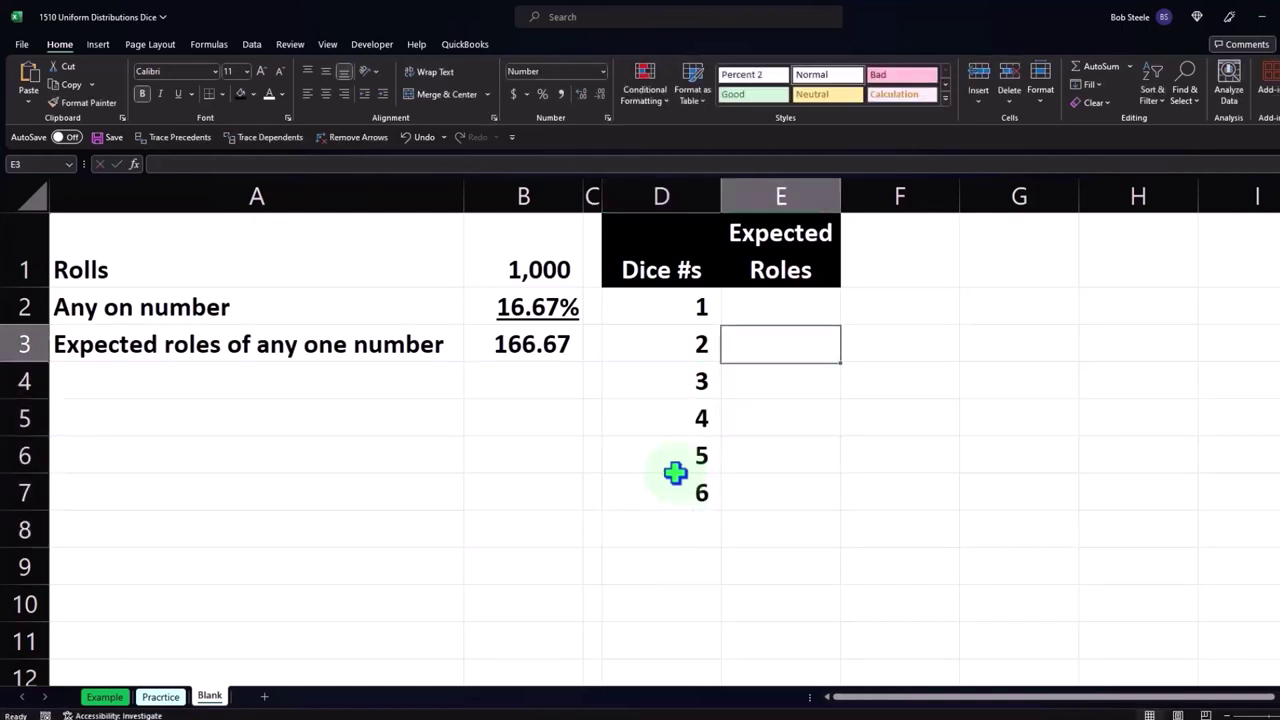
pyautogui.press('Up')
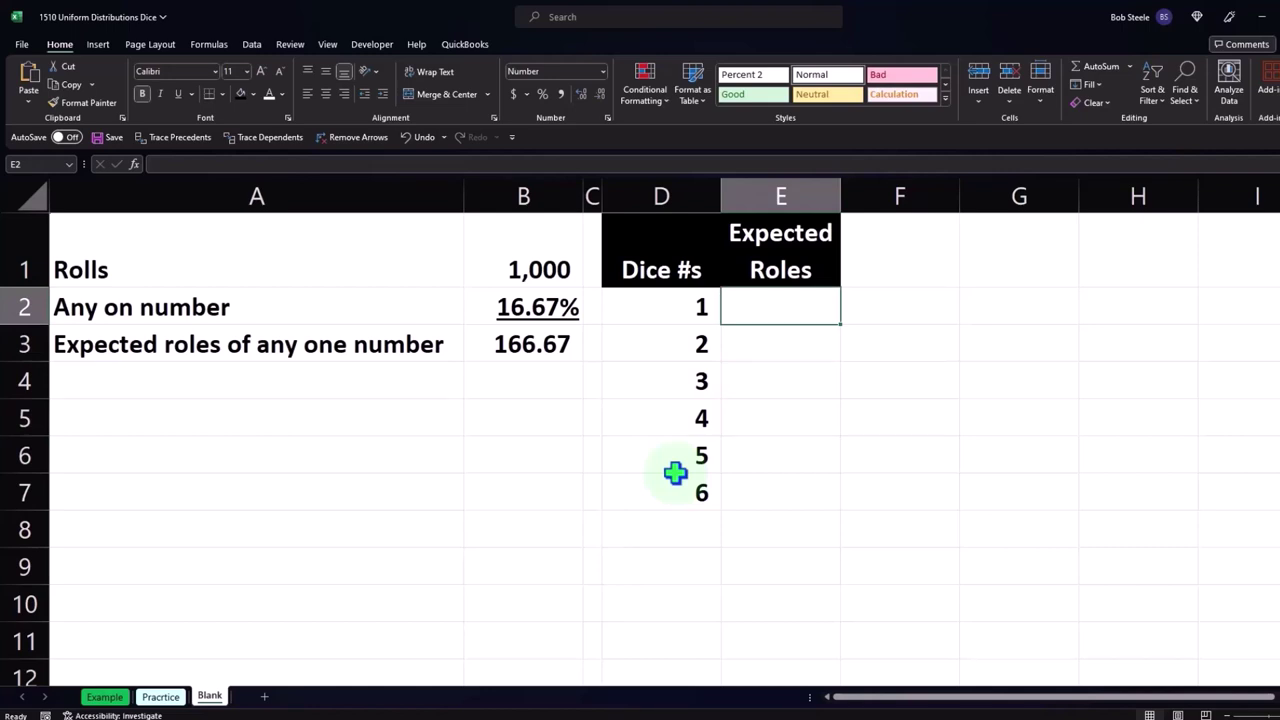
pyautogui.press('Left')
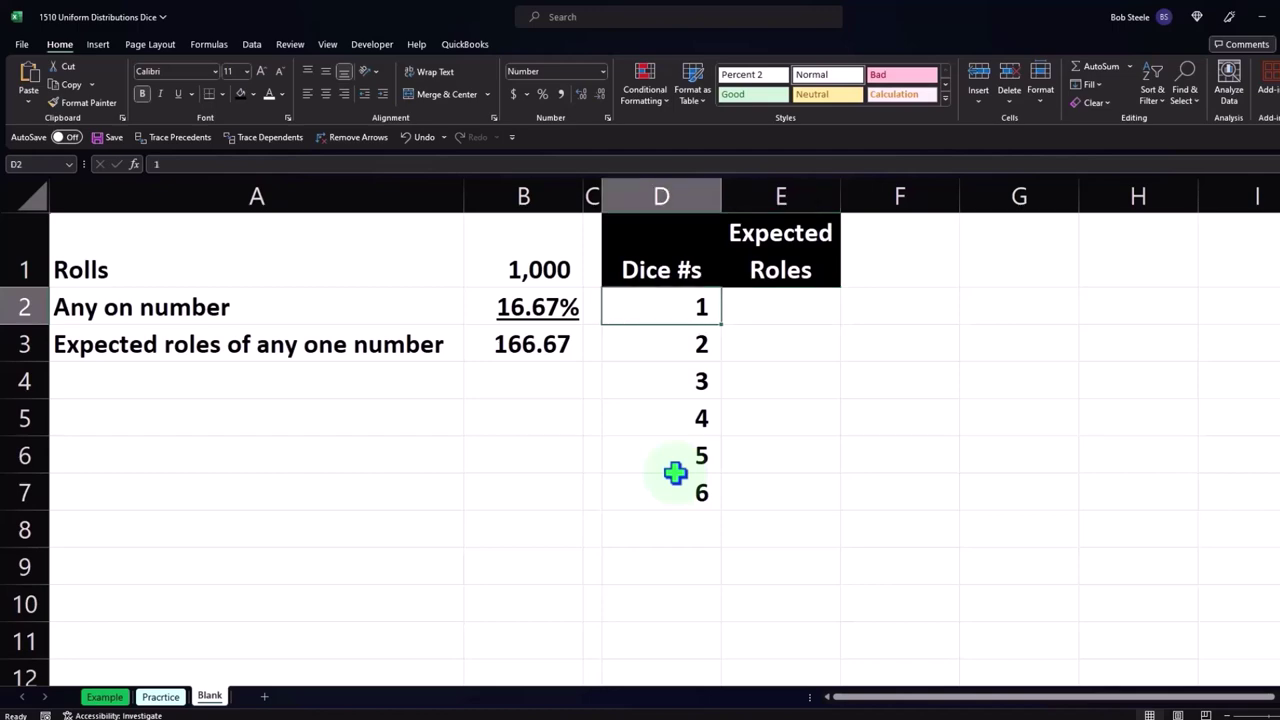
pyautogui.press('Left')
pyautogui.press('Left')
pyautogui.press('Down')
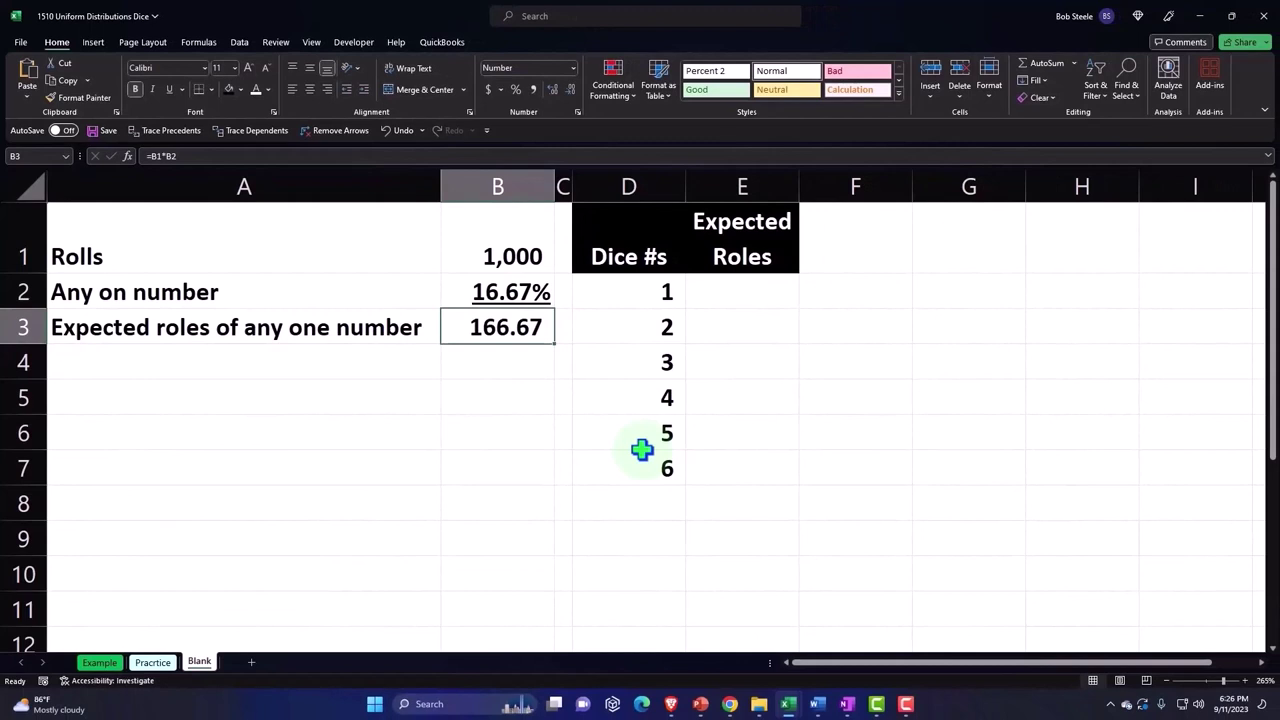
# Step: Enter =$B$3 in E2 and fill it down to E7 so every face shows 167
pyautogui.press('Right')
pyautogui.press('Right')
pyautogui.press('Right')
pyautogui.press('Up')
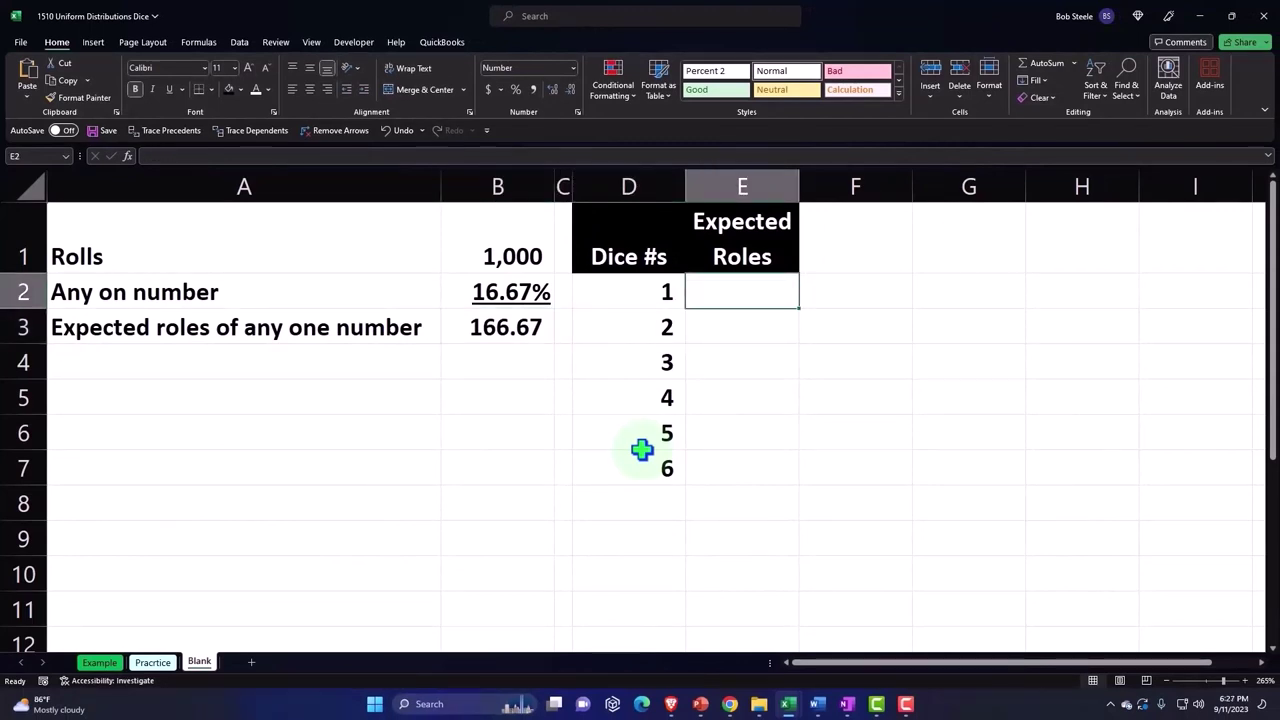
pyautogui.write('=')
pyautogui.press('Left')
pyautogui.press('Left')
pyautogui.press('Left')
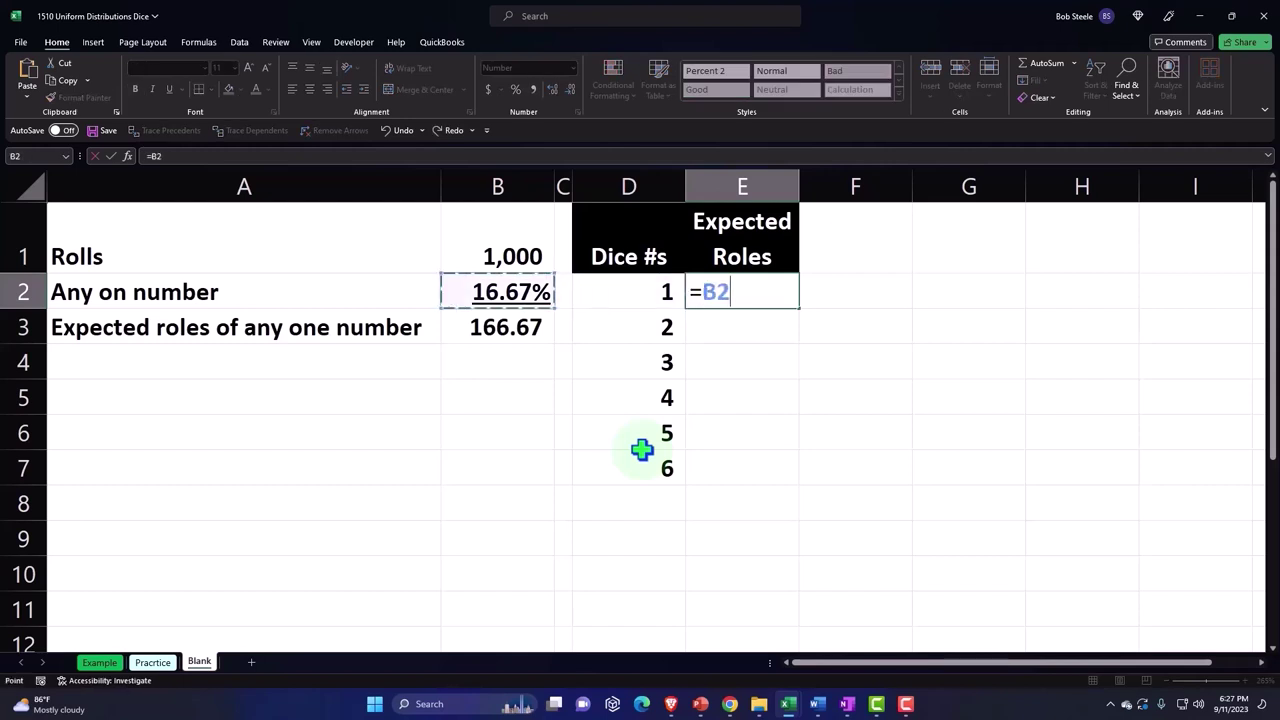
pyautogui.press('Down')
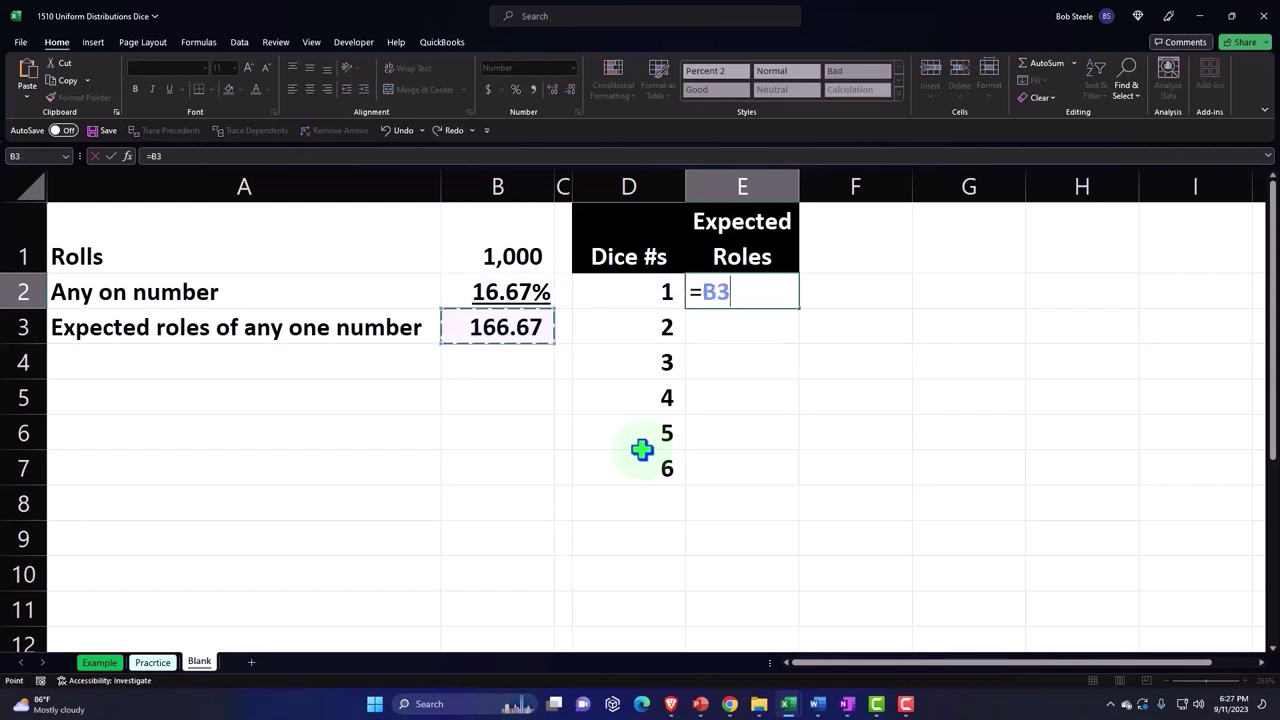
pyautogui.press('F4')
pyautogui.moveTo(576, 152)
pyautogui.mouseDown()
pyautogui.moveTo(812, 398)
pyautogui.moveTo(576, 152)
pyautogui.mouseUp()
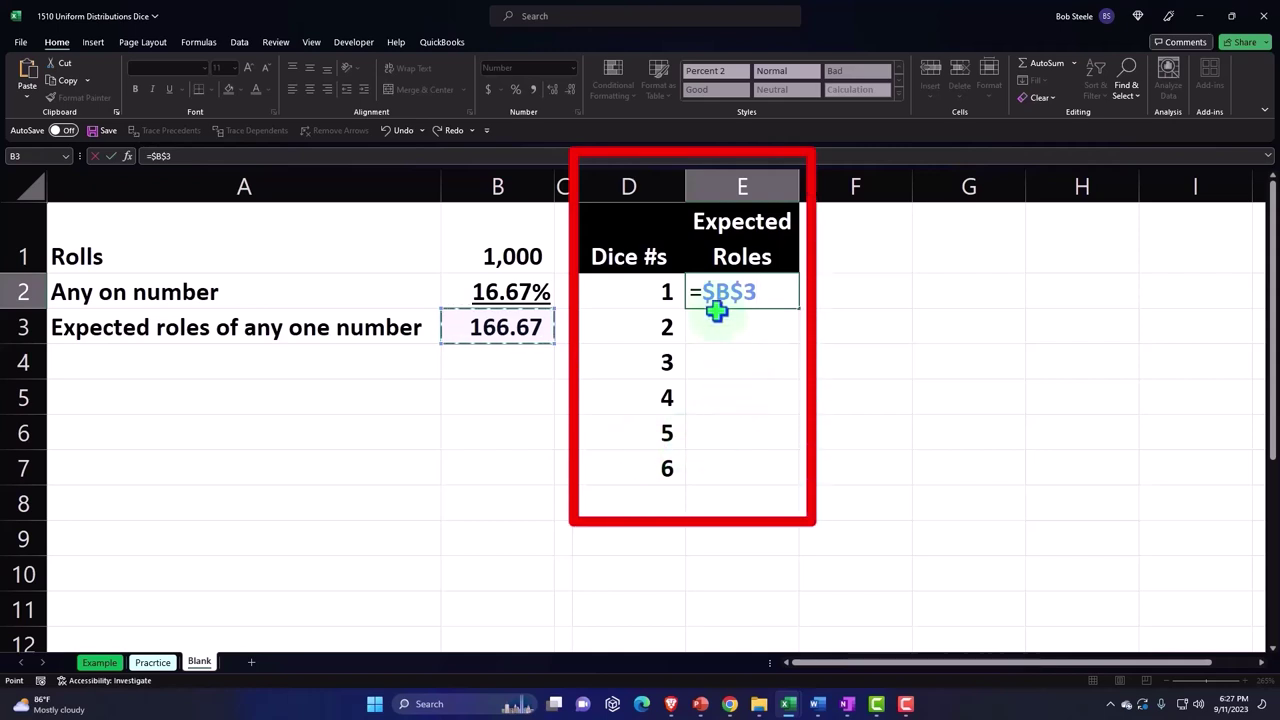
pyautogui.press('Return')
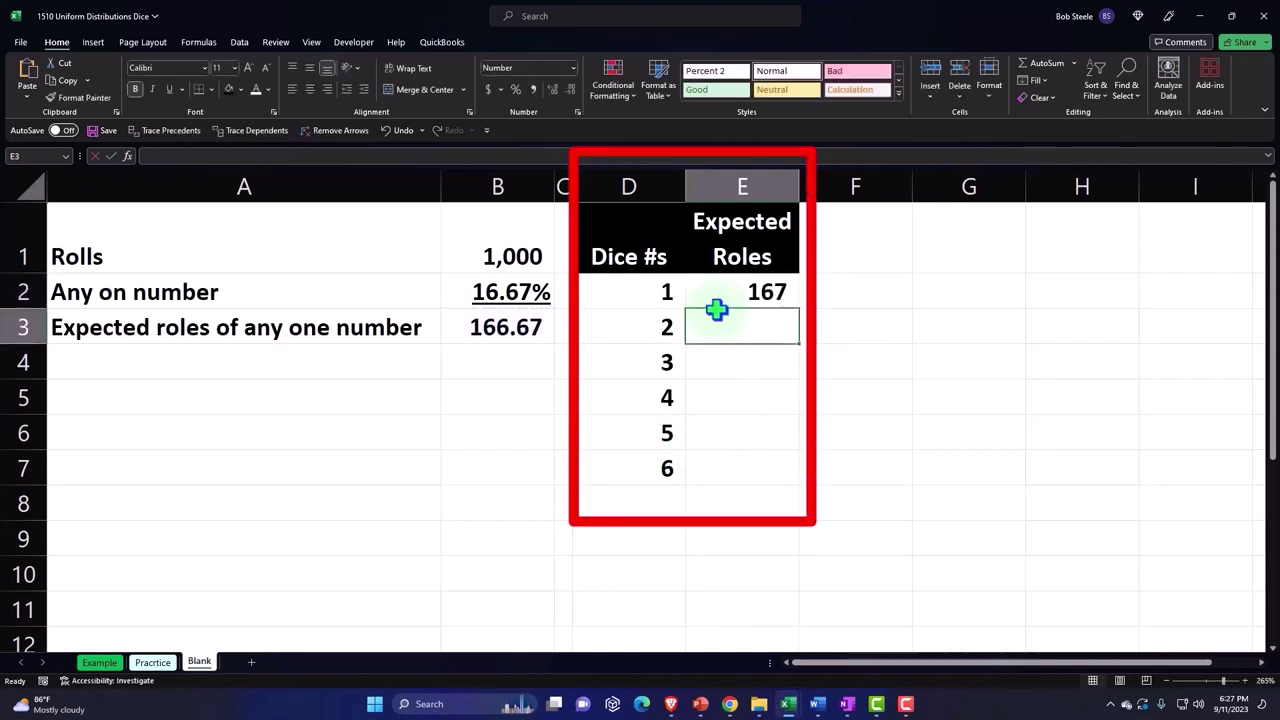
pyautogui.click(741, 300)
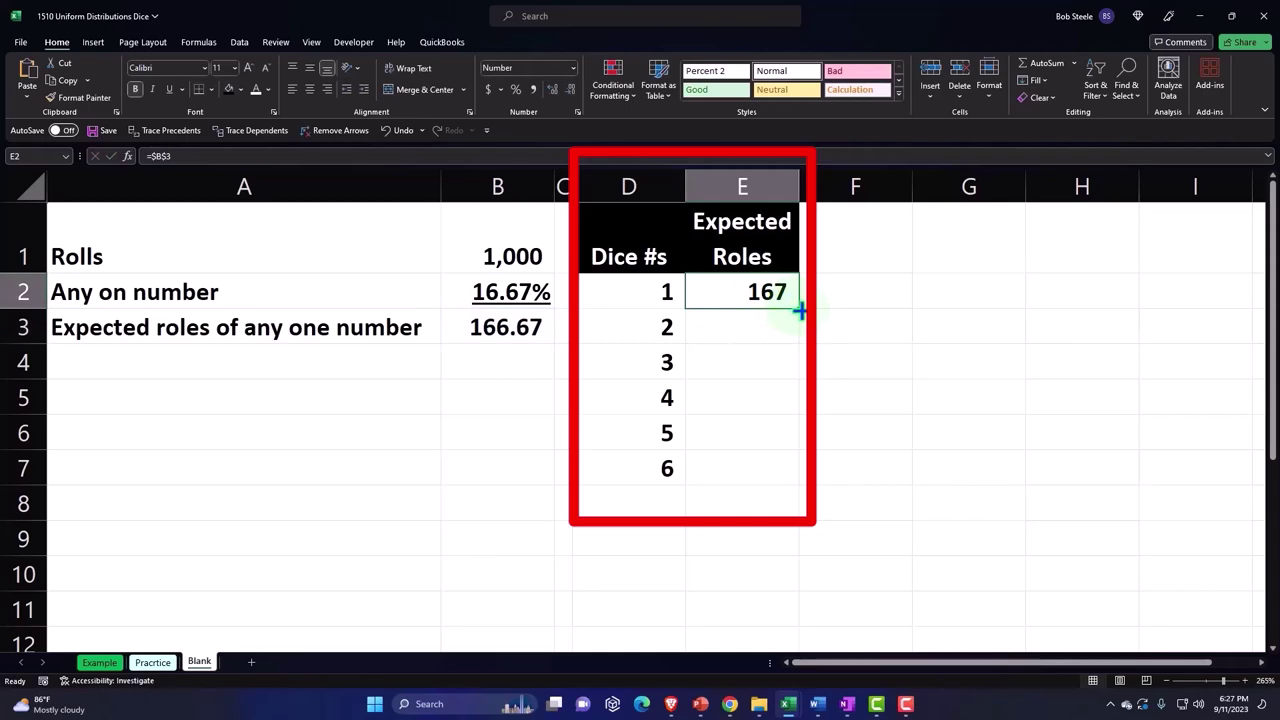
pyautogui.moveTo(800, 312); pyautogui.dragTo(797, 481)
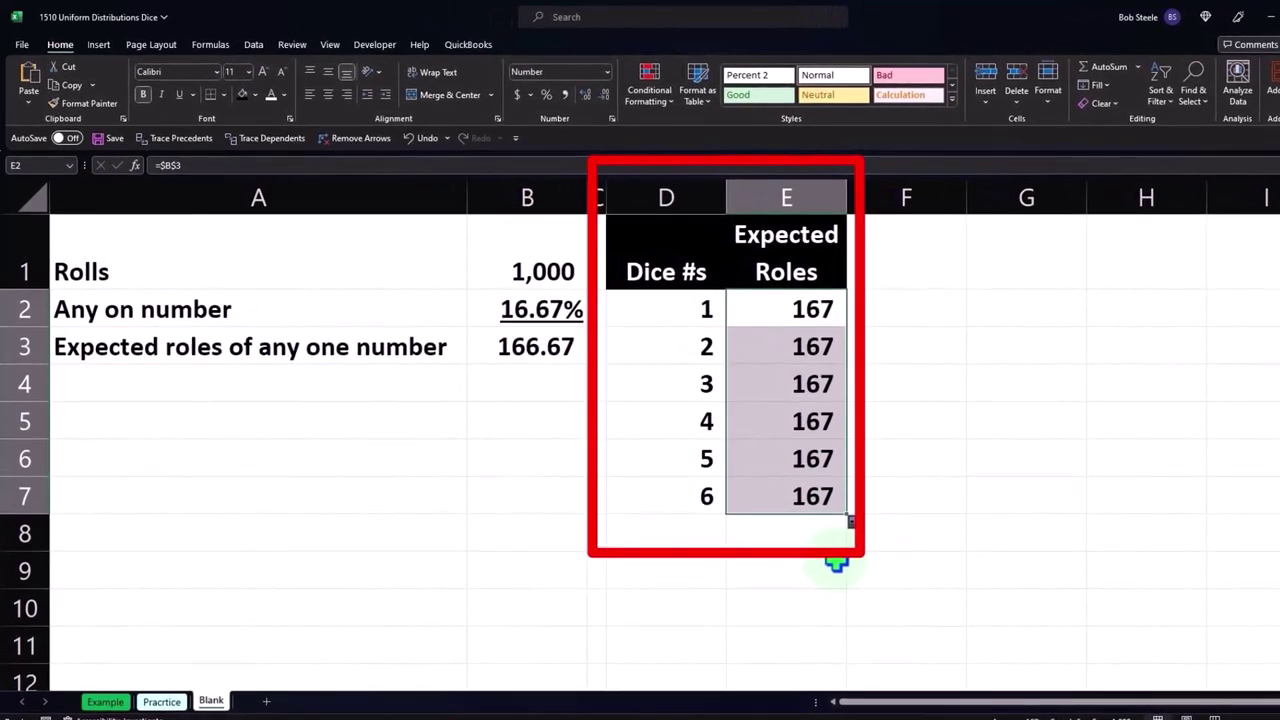
# Step: Put 'Total' in D8 and AutoSum E2:E7 in E8, giving 1,000
pyautogui.click(670, 530)
pyautogui.write('Tota')
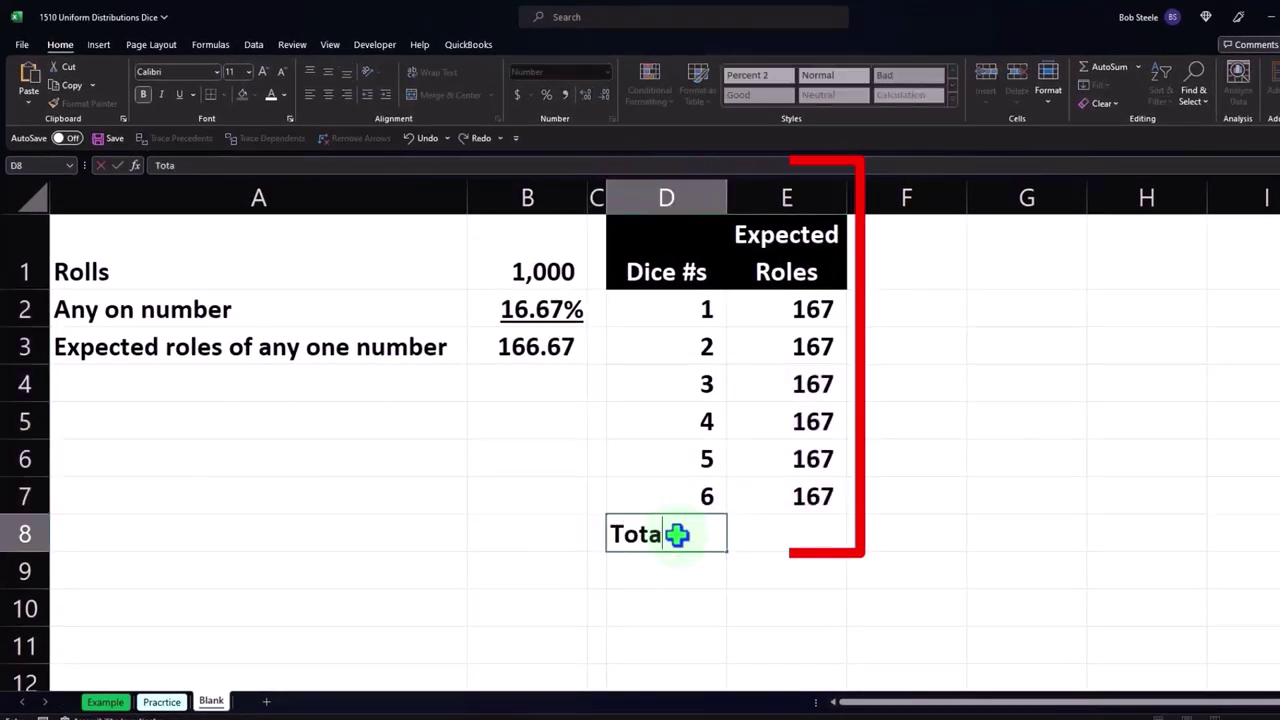
pyautogui.write('l')
pyautogui.press('Tab')
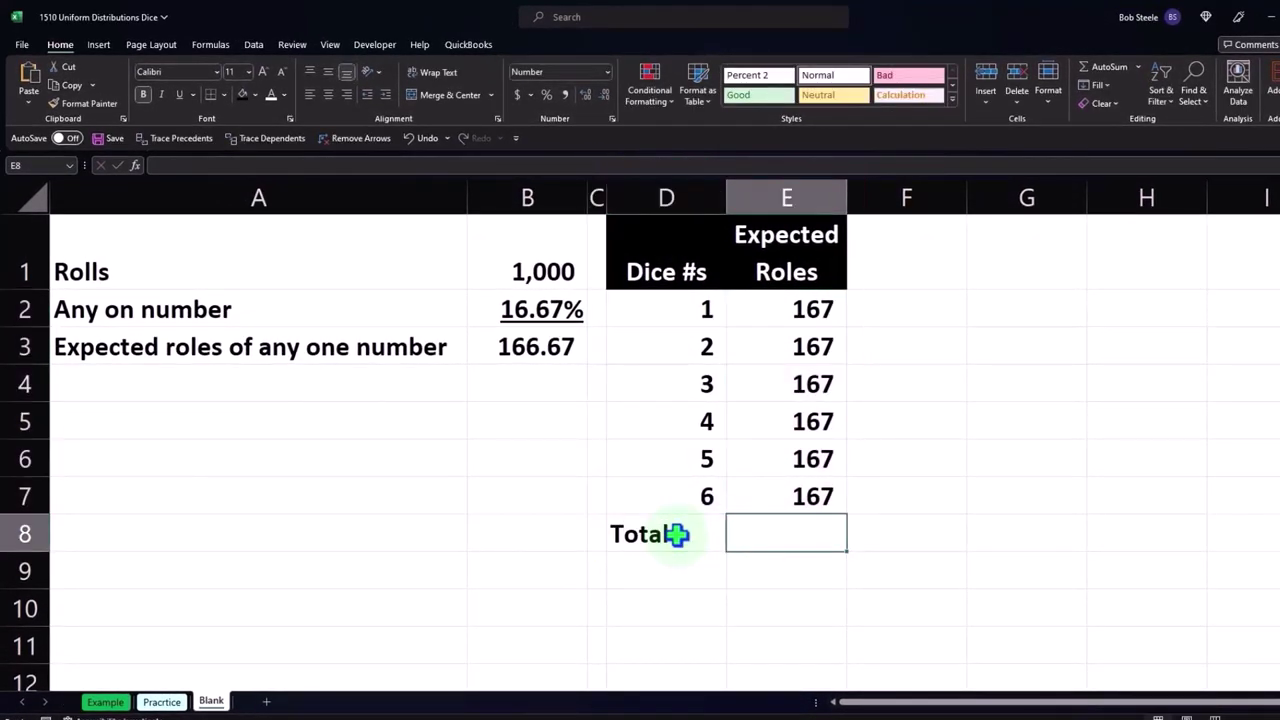
pyautogui.write('=')
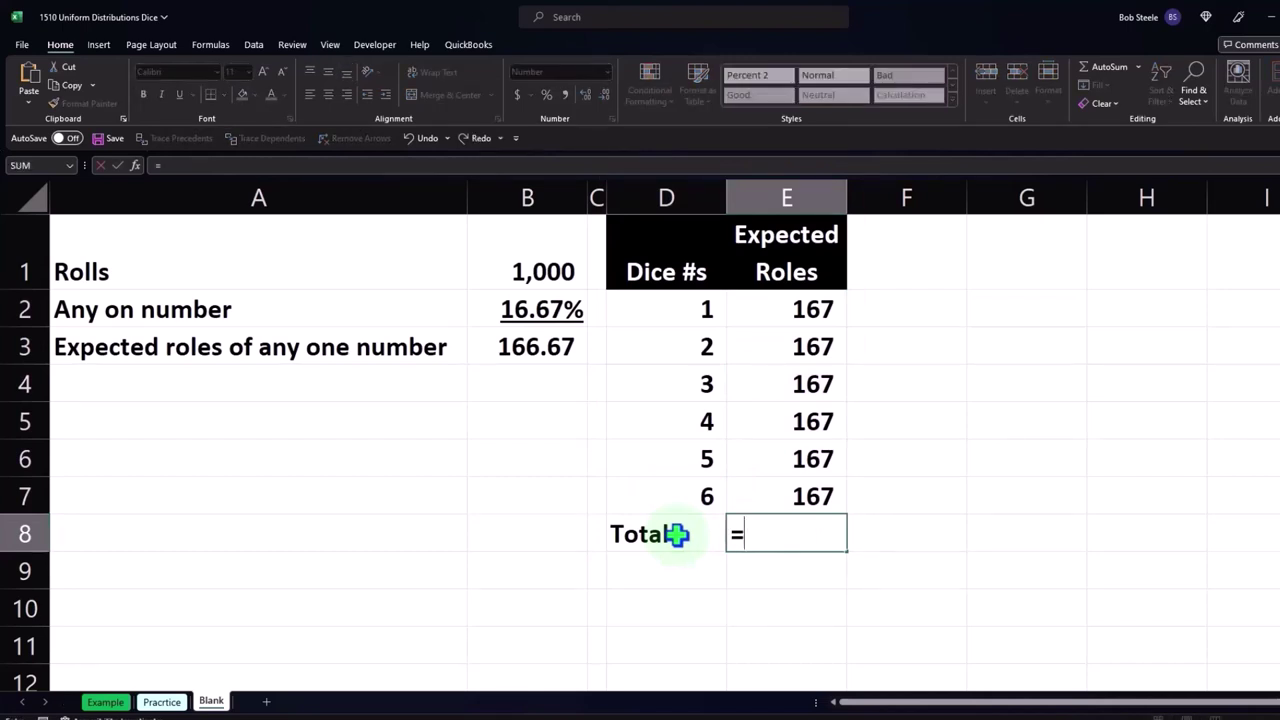
pyautogui.write('s')
pyautogui.press('Escape')
pyautogui.press('Escape')
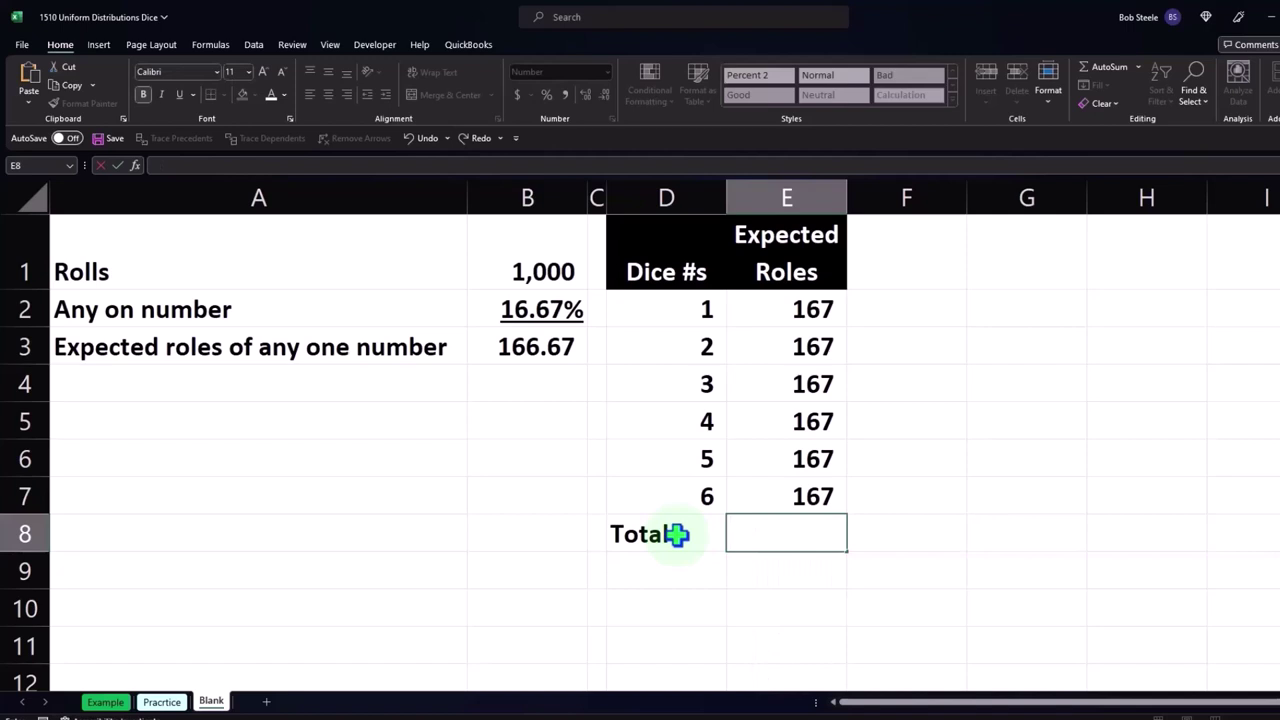
pyautogui.press('Escape')
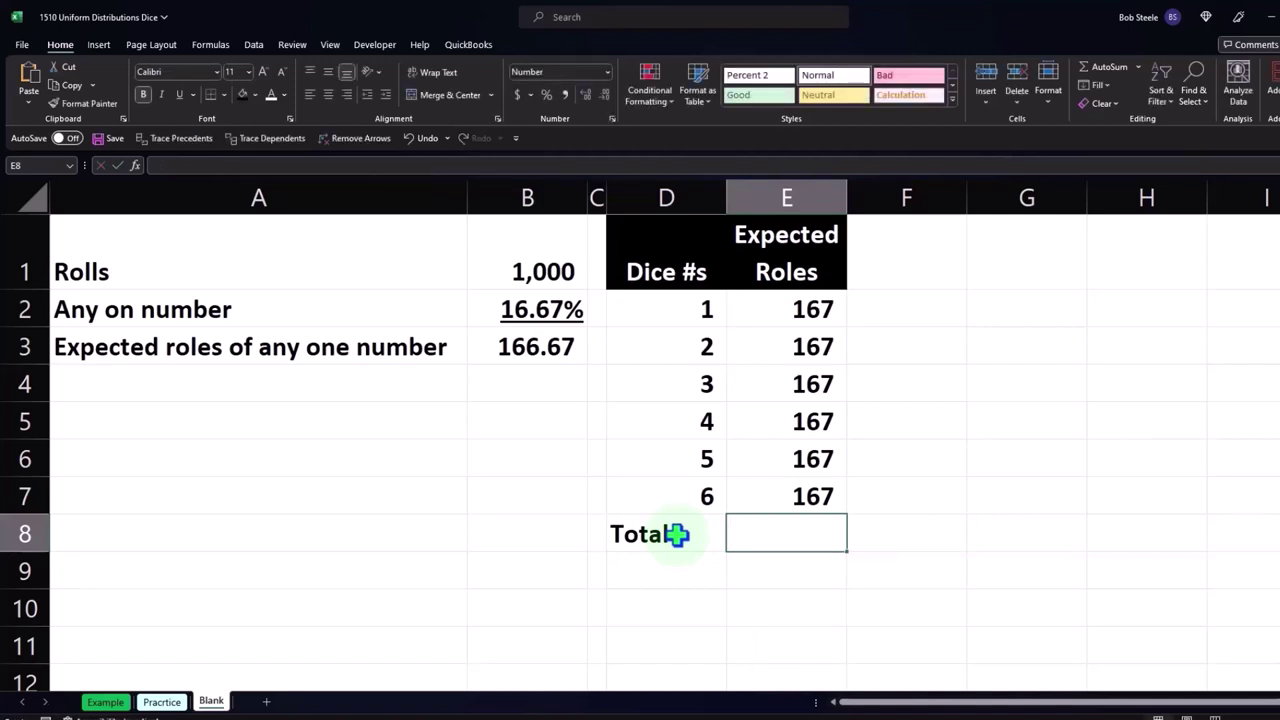
pyautogui.click(722, 578)
pyautogui.click(748, 534)
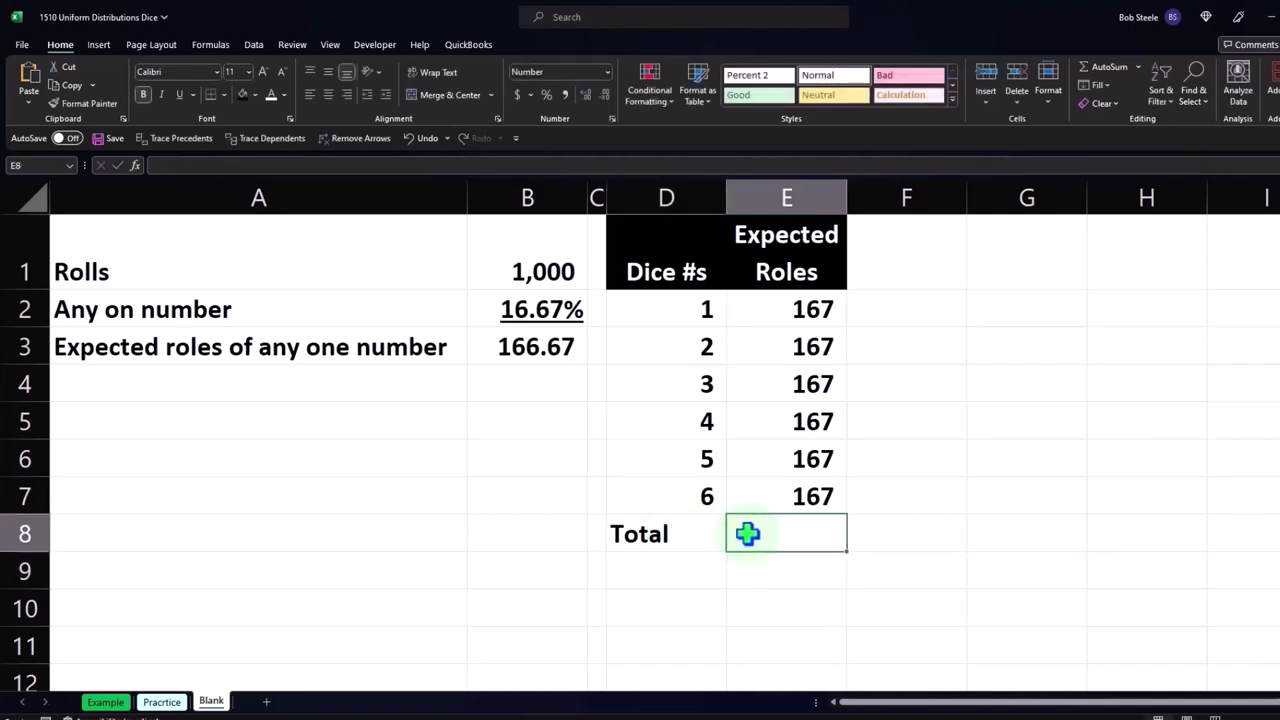
pyautogui.hotkey('alt', '=')
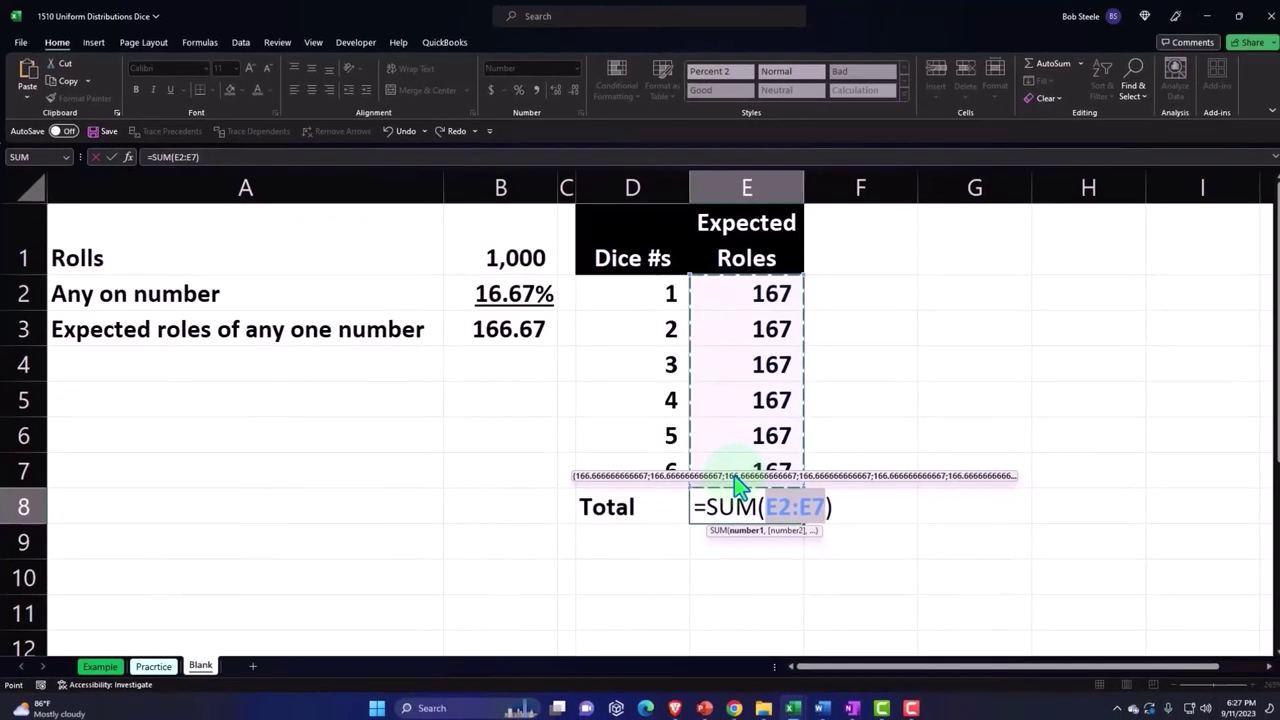
pyautogui.press('Return')
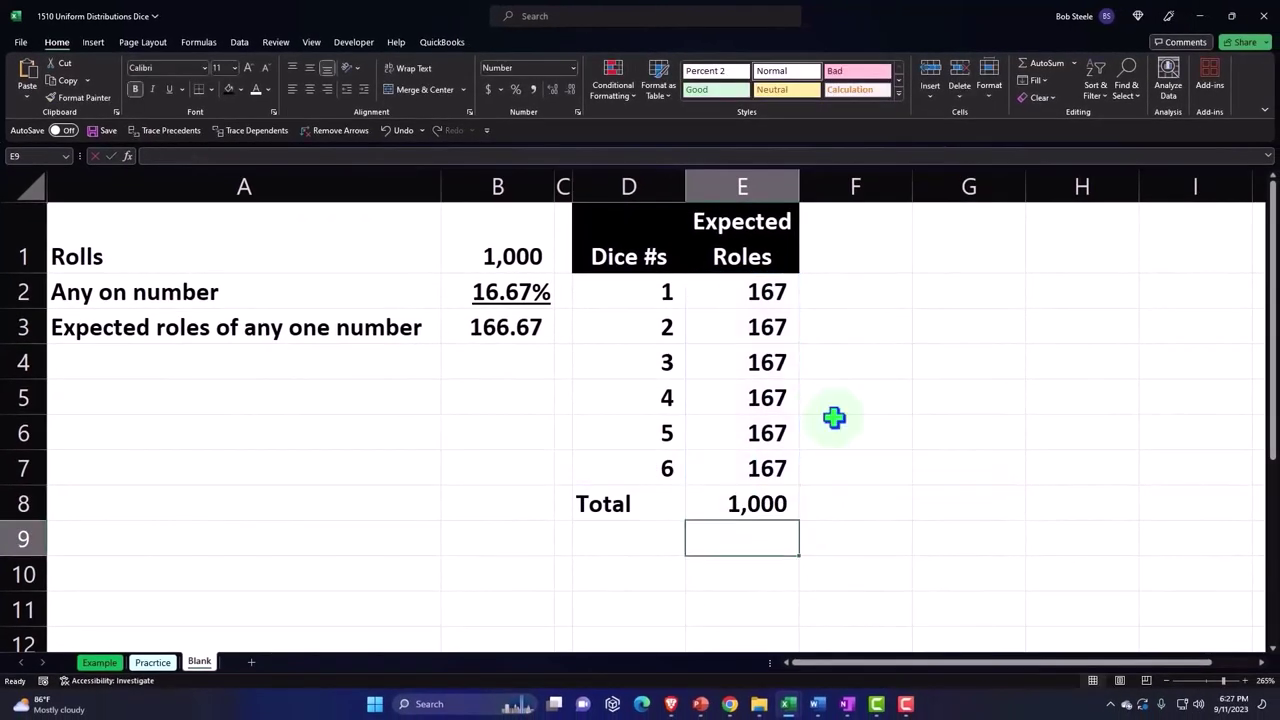
pyautogui.click(766, 461)
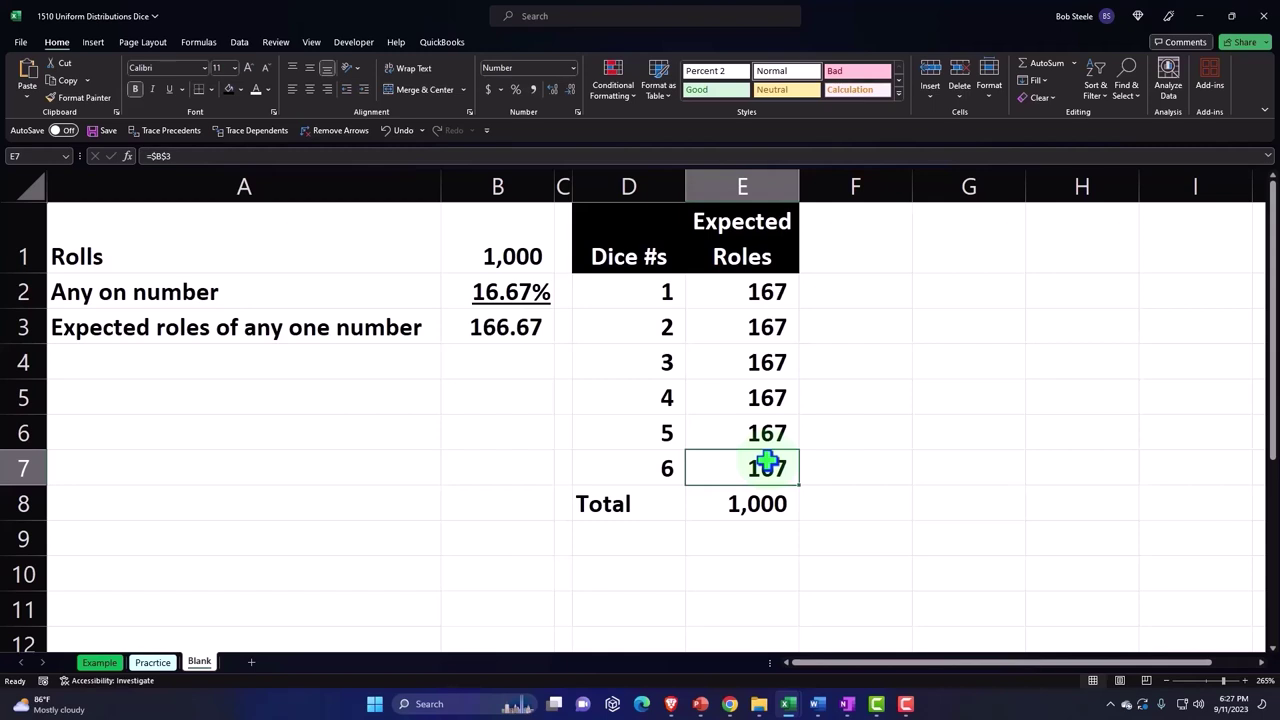
# Step: Underline E7 and give the D2:E8 dice table a light cyan fill with all borders
pyautogui.click(169, 89)
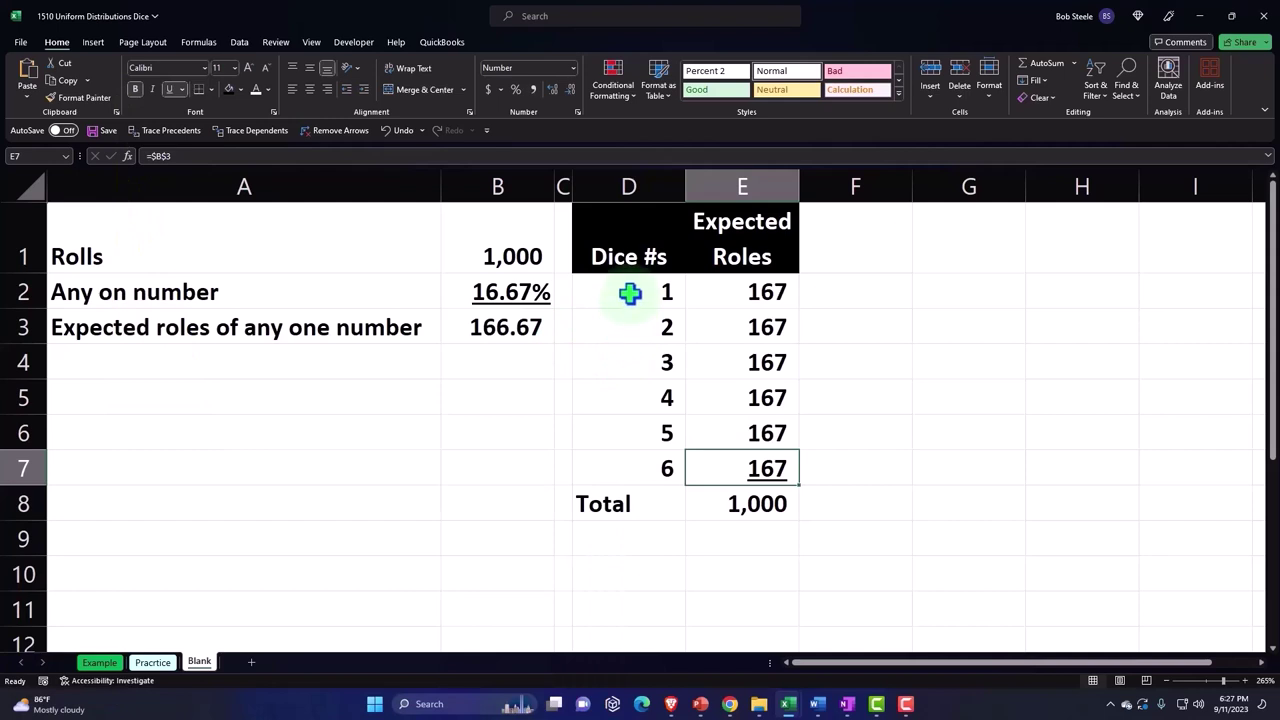
pyautogui.moveTo(629, 292); pyautogui.dragTo(723, 500)
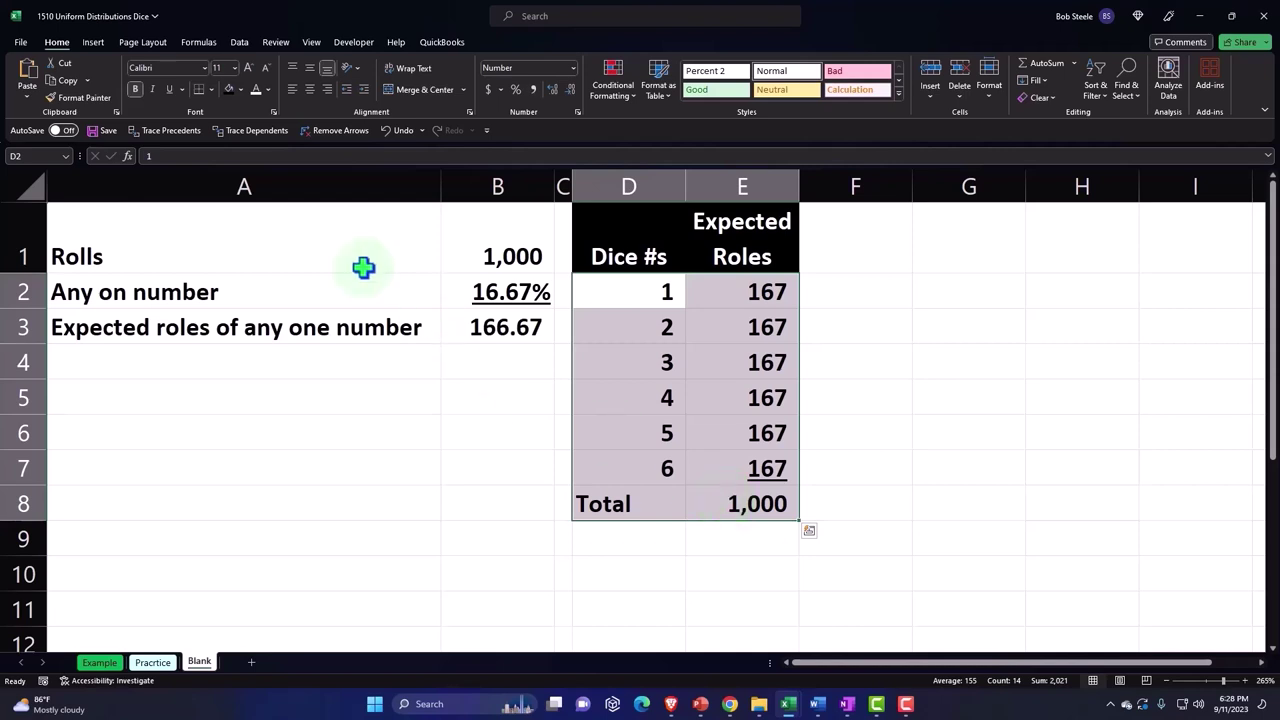
pyautogui.click(239, 88)
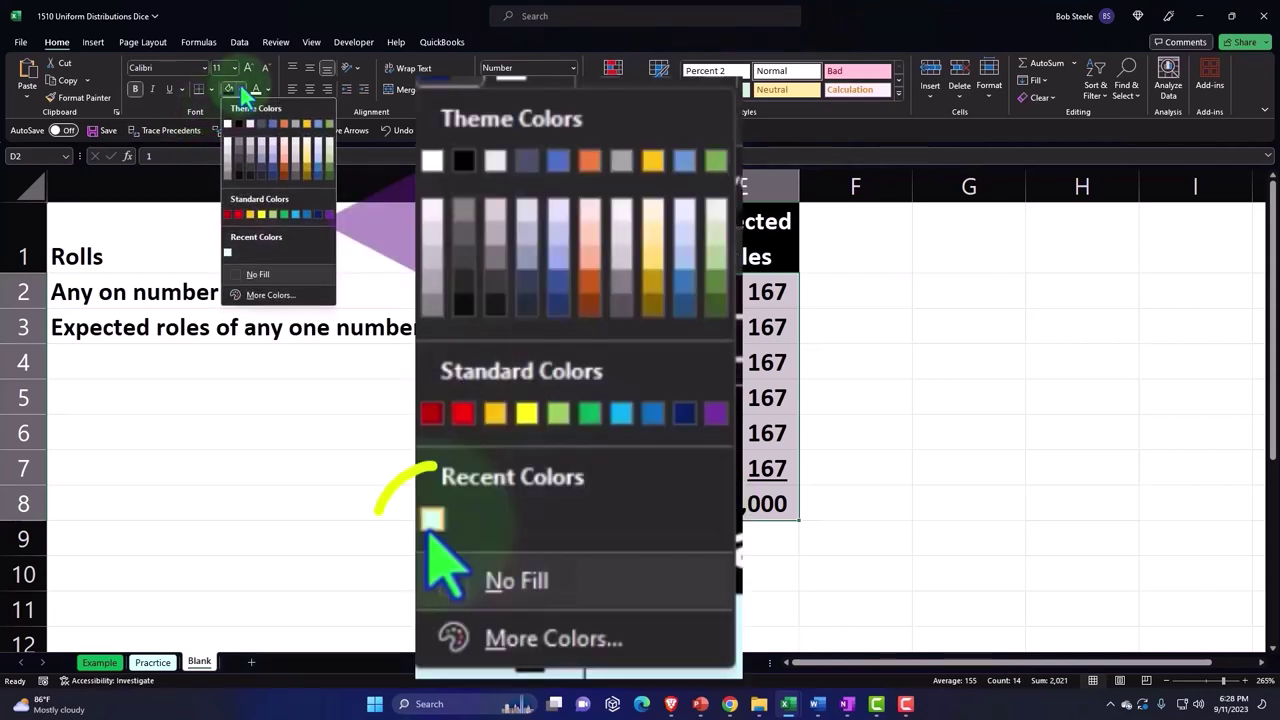
pyautogui.click(266, 298)
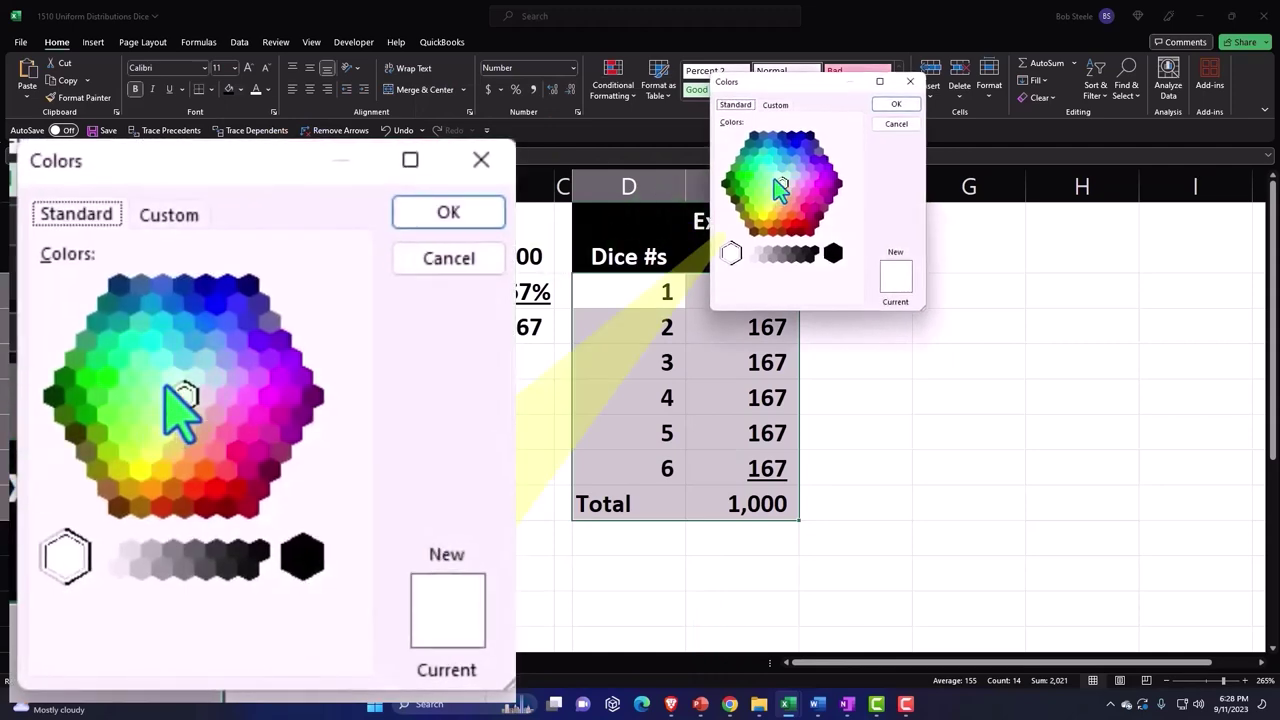
pyautogui.click(173, 380)
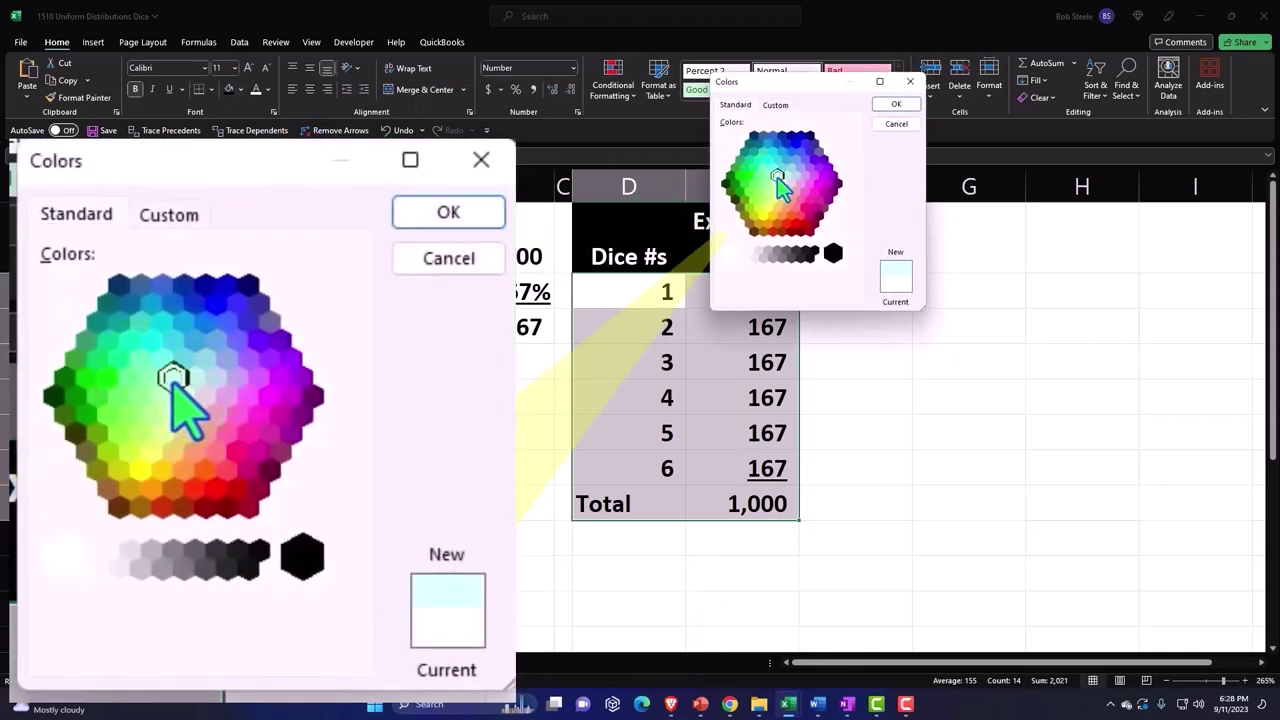
pyautogui.click(884, 110)
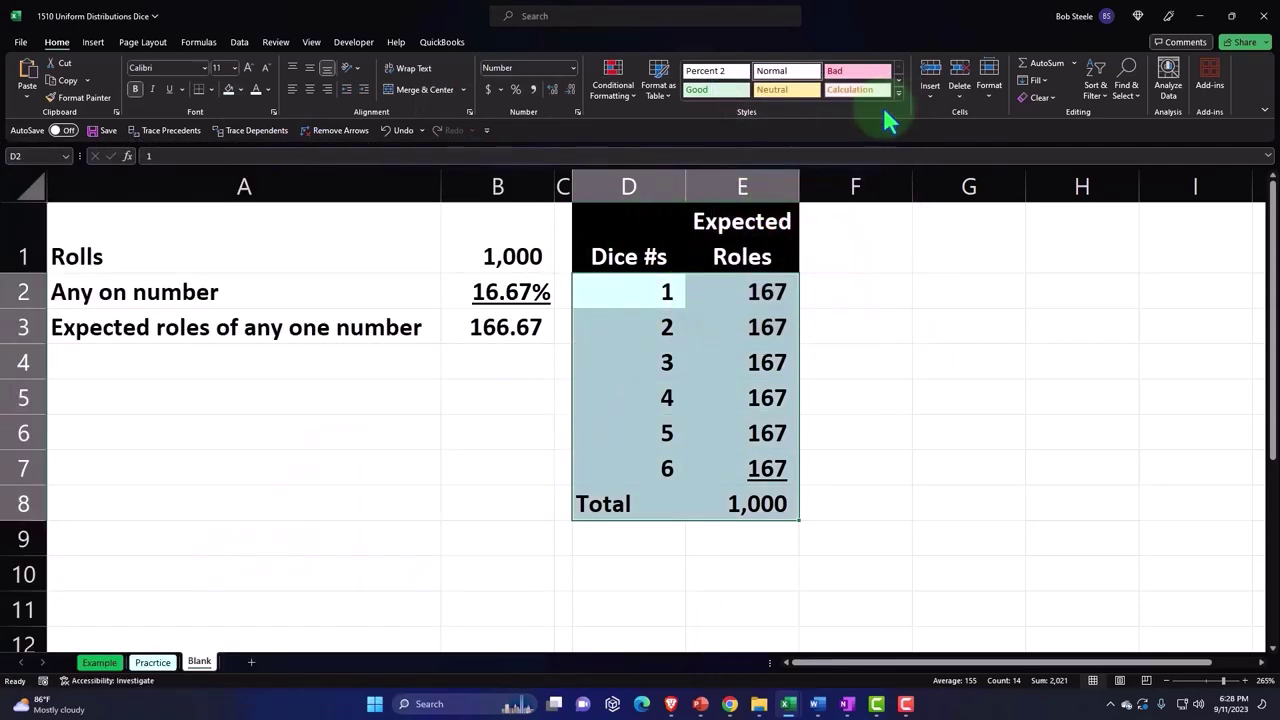
pyautogui.click(211, 90)
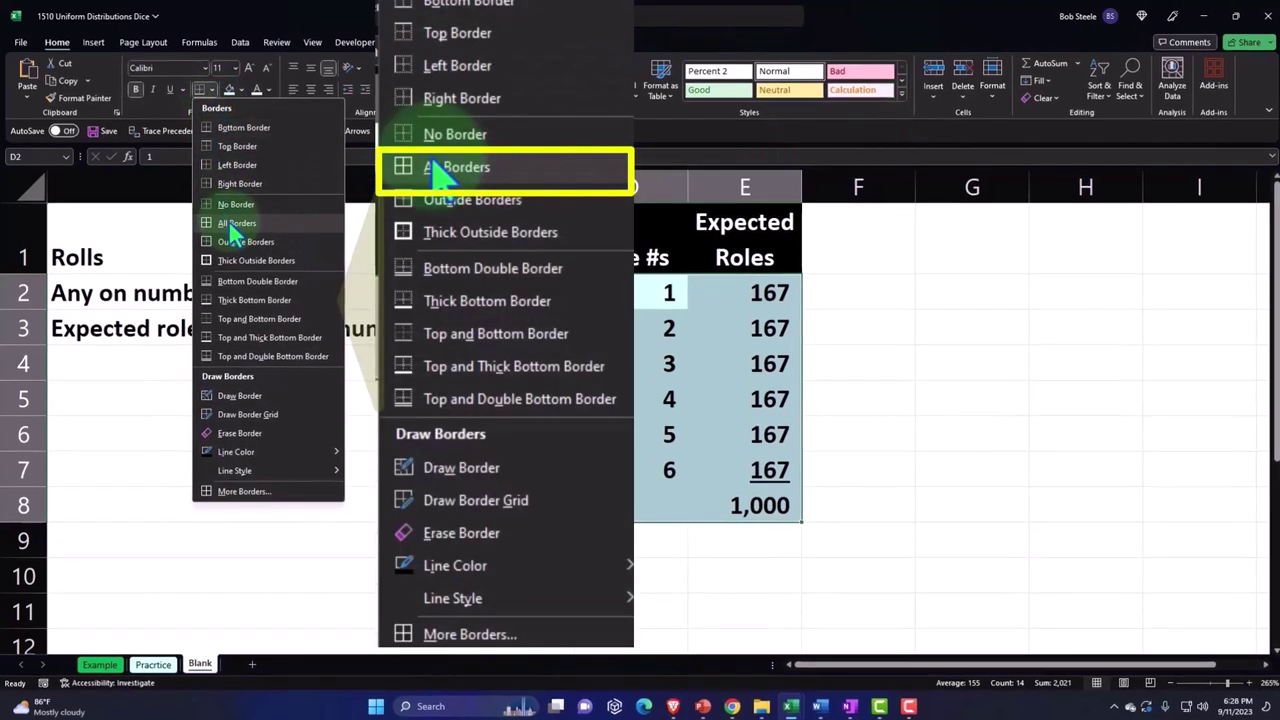
pyautogui.click(228, 222)
pyautogui.click(468, 502)
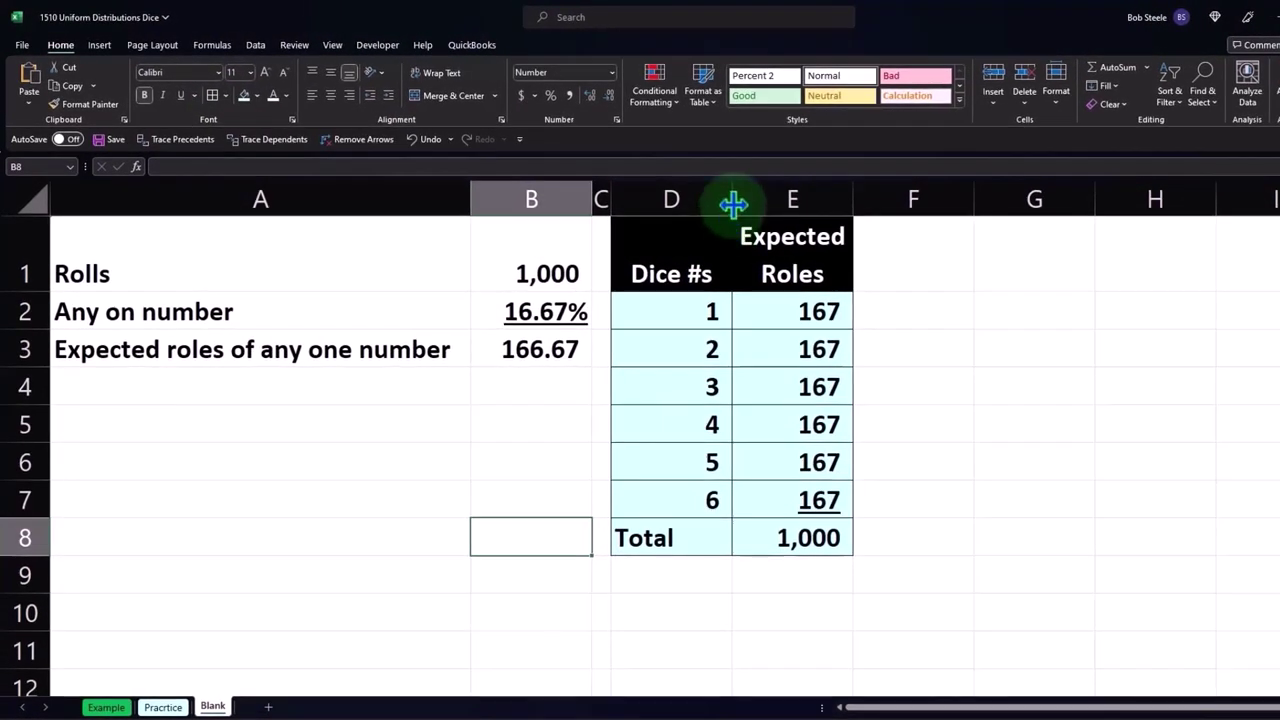
# Step: Narrow column D and give A1:B3 the same light blue fill and borders
pyautogui.moveTo(733, 204); pyautogui.dragTo(702, 203)
pyautogui.moveTo(212, 268); pyautogui.dragTo(506, 343)
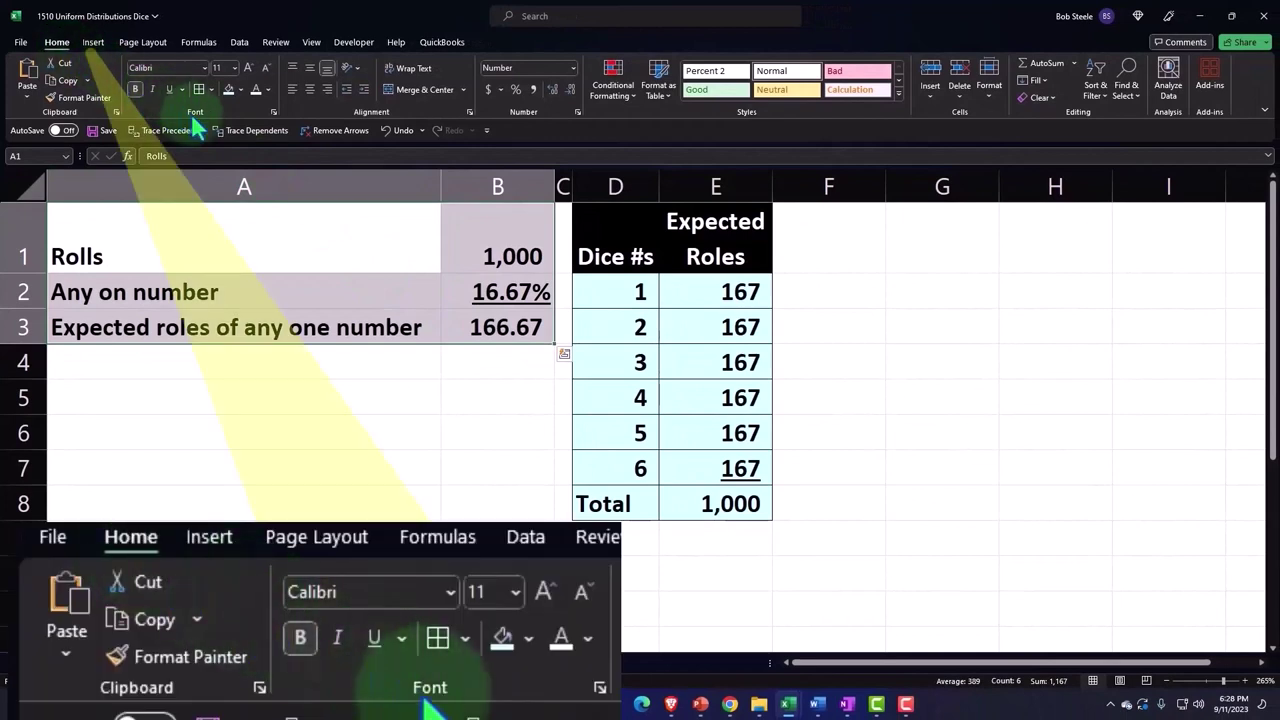
pyautogui.click(228, 92)
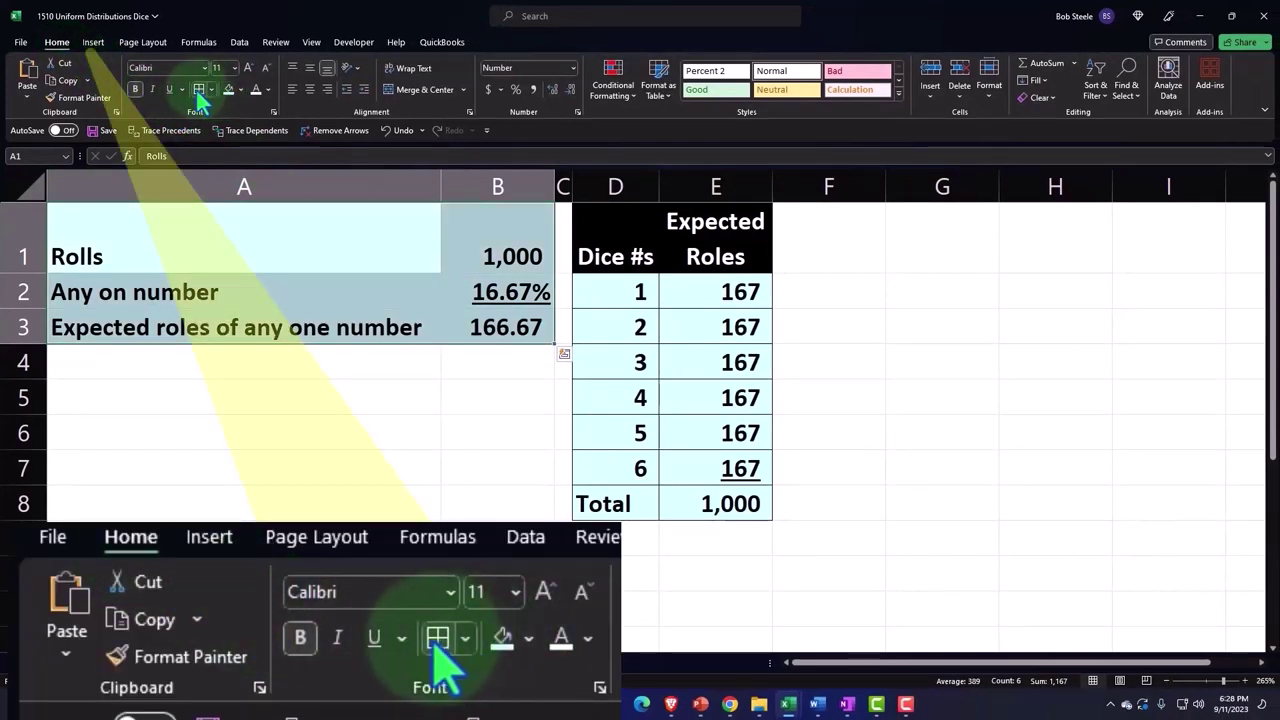
pyautogui.click(350, 411)
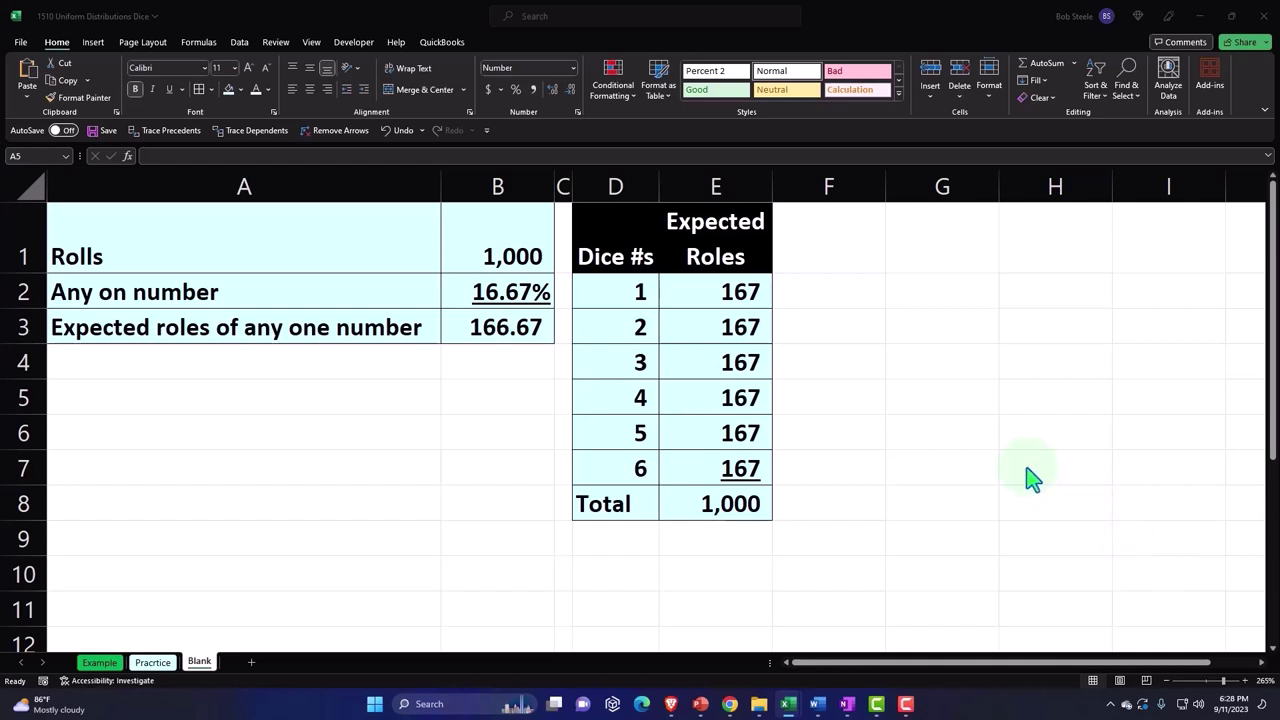
# Step: Insert a clustered column chart from the dice table D1:E7
pyautogui.click(609, 217)
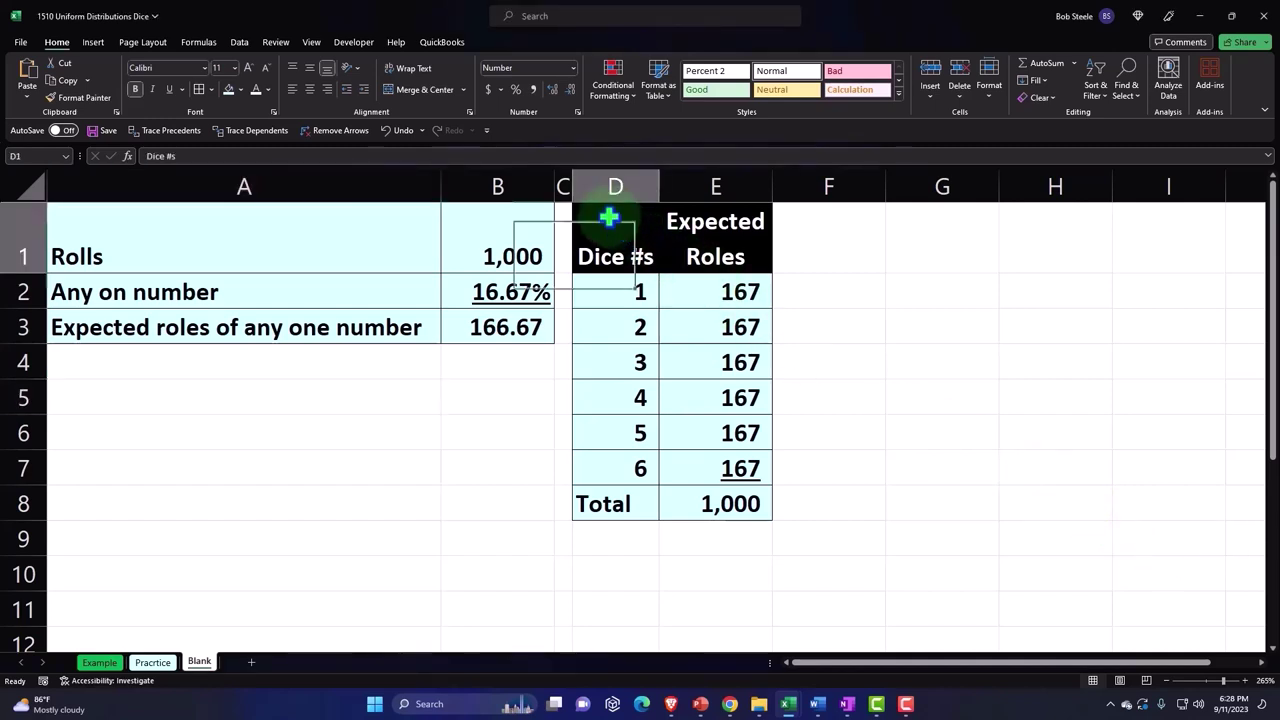
pyautogui.moveTo(609, 217); pyautogui.dragTo(714, 455)
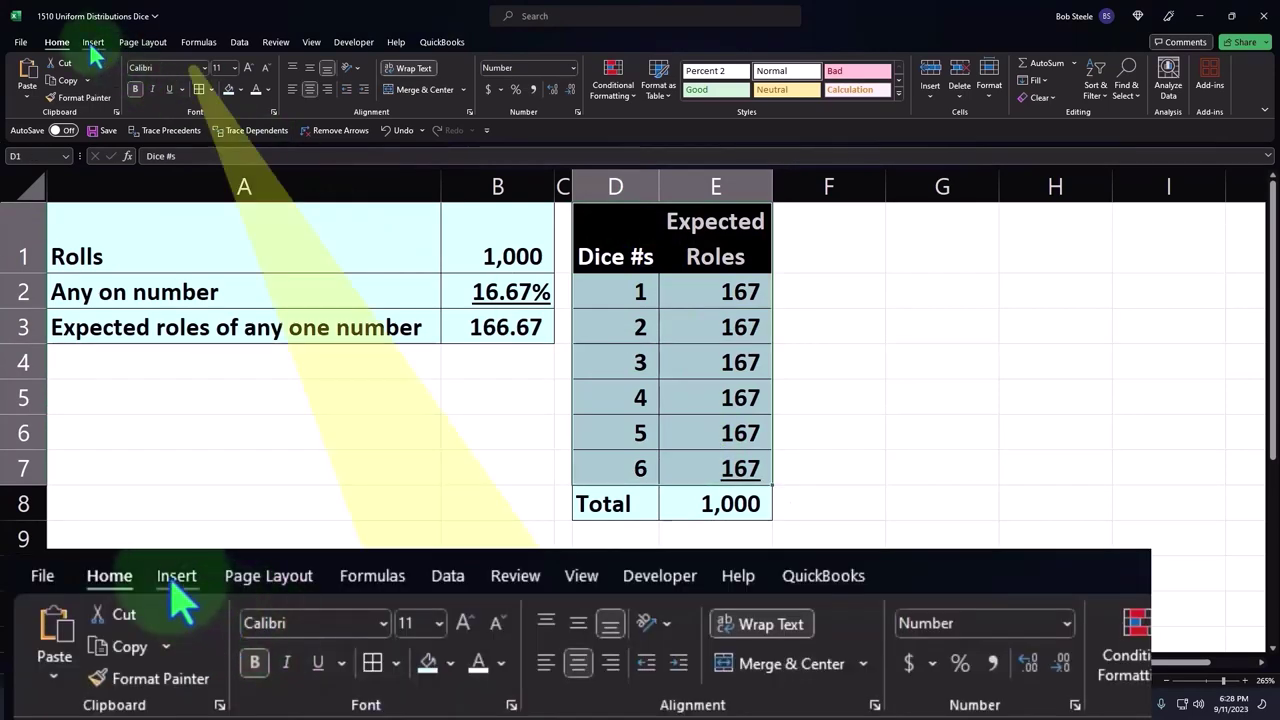
pyautogui.click(93, 44)
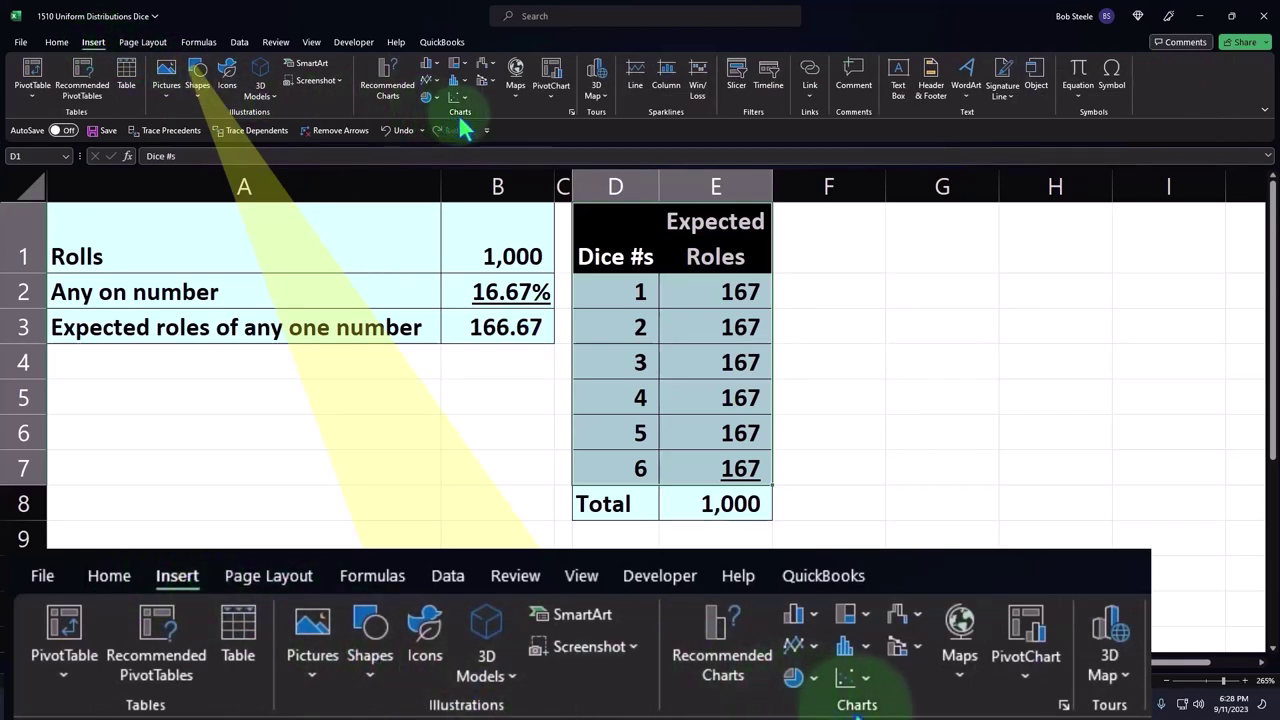
pyautogui.click(430, 63)
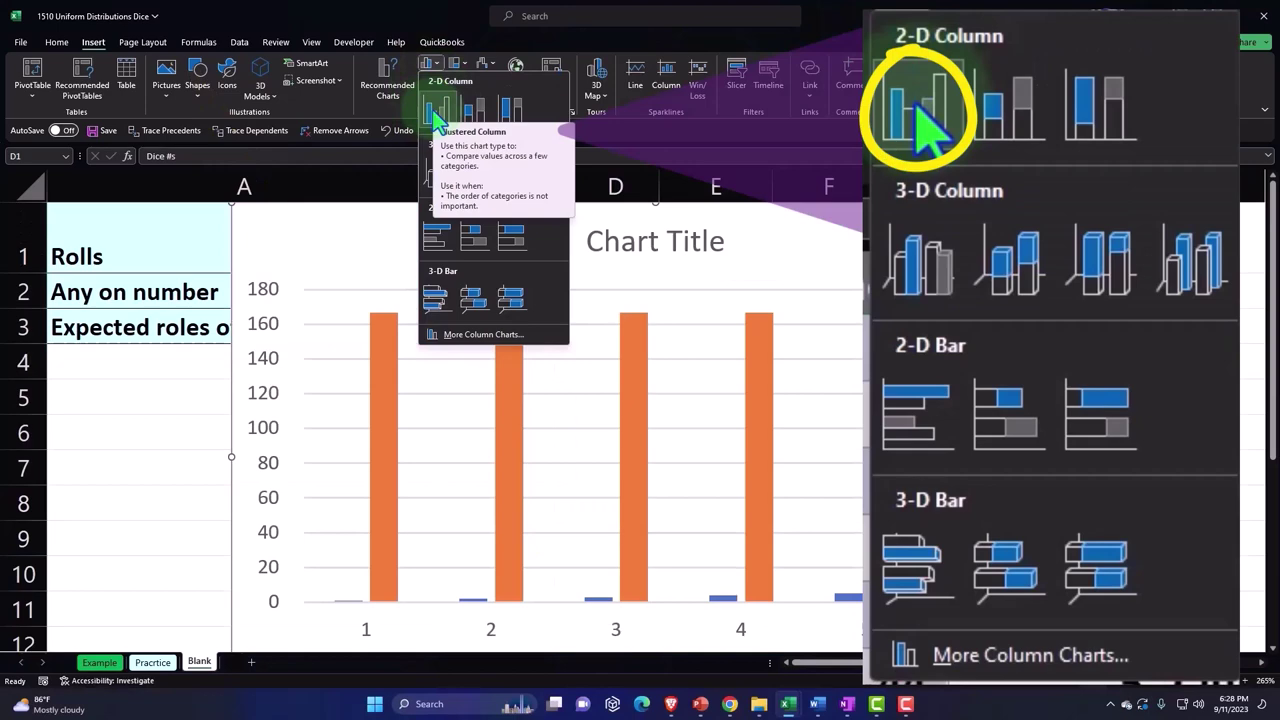
pyautogui.click(437, 113)
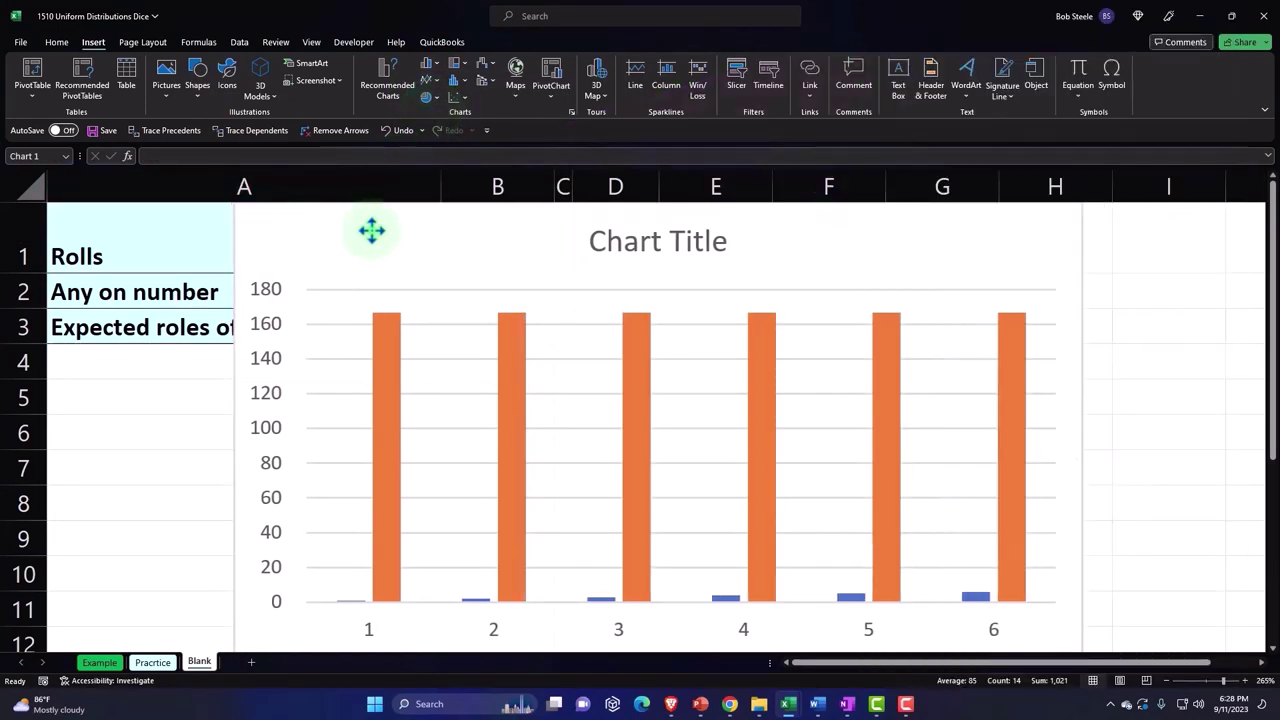
# Step: Move the chart to the right of the dice table and shrink it to fit
pyautogui.moveTo(587, 230); pyautogui.dragTo(866, 233)
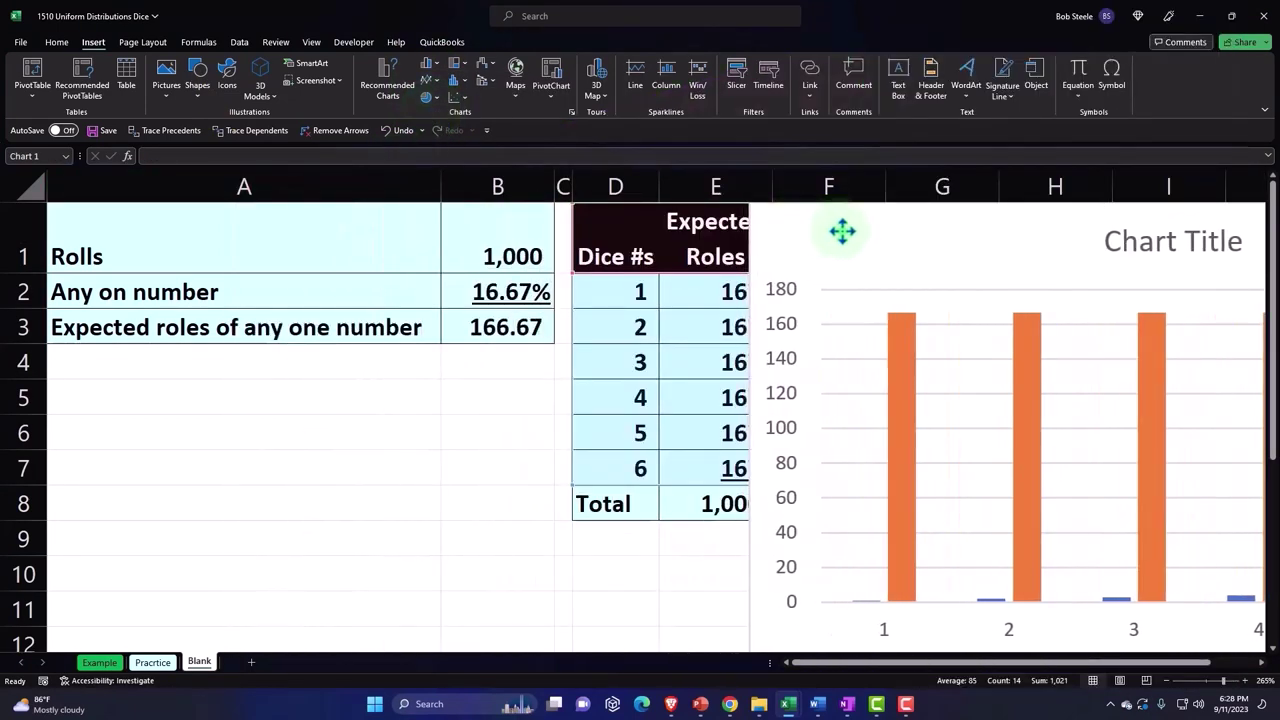
pyautogui.moveTo(840, 662); pyautogui.dragTo(1095, 677)
pyautogui.scroll(-1, 922, 592)
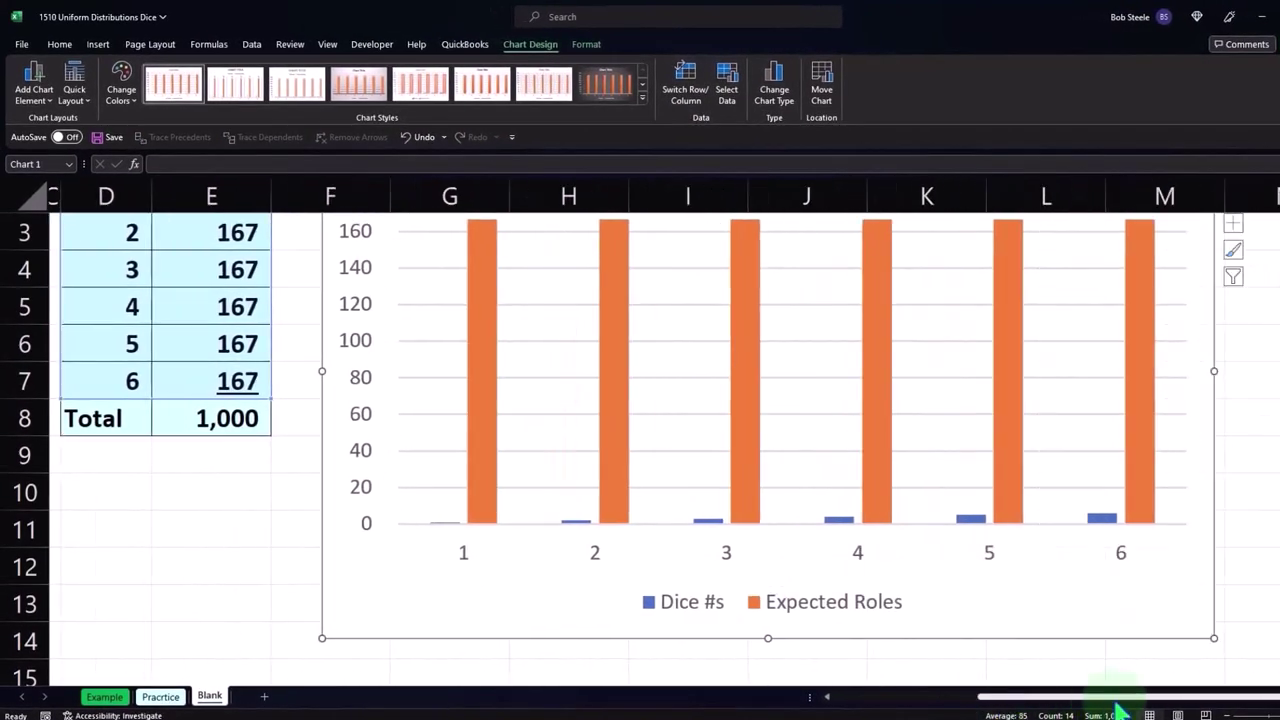
pyautogui.moveTo(1211, 637); pyautogui.dragTo(1043, 518)
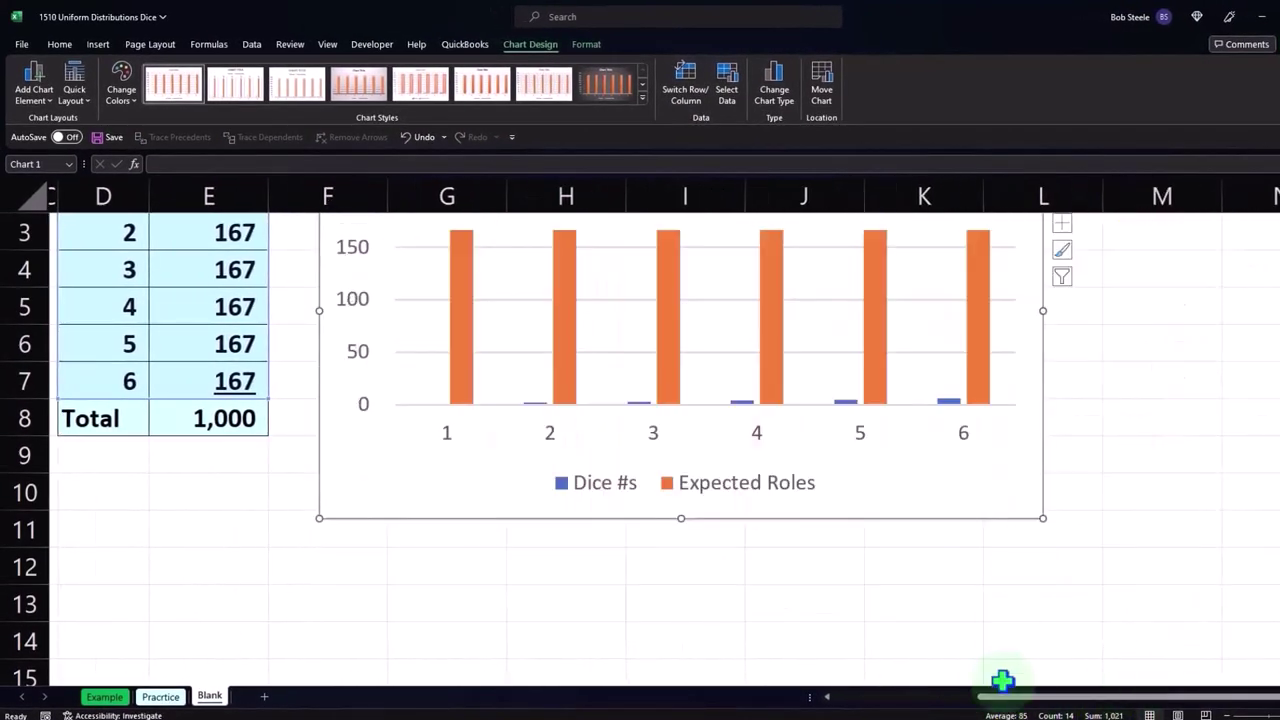
pyautogui.moveTo(1085, 705); pyautogui.dragTo(1043, 705)
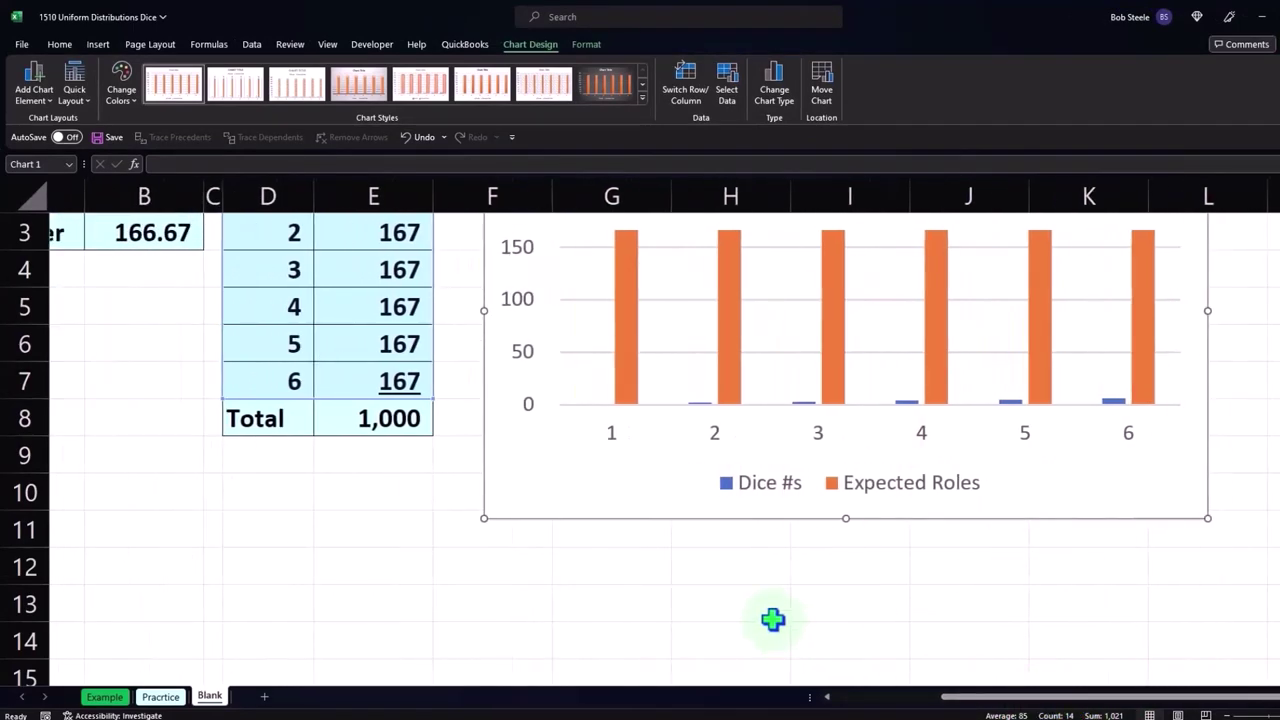
pyautogui.scroll(1, 772, 620)
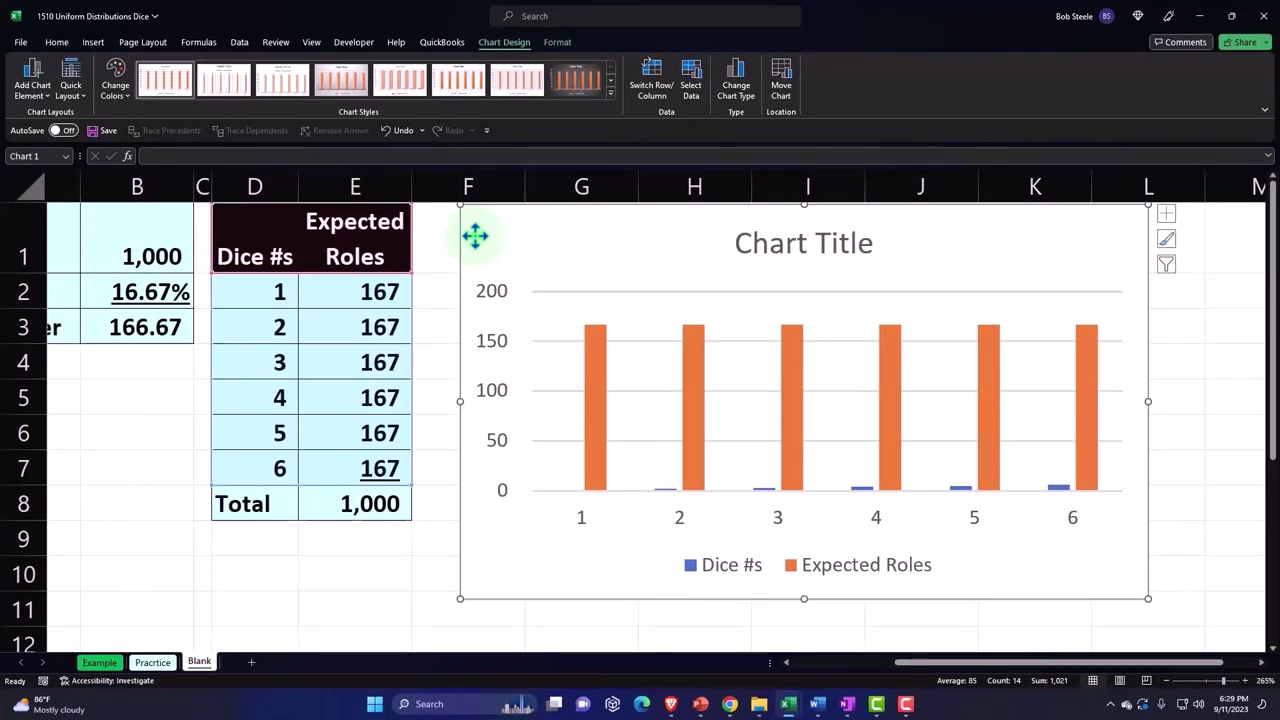
# Step: Remove the Dice #s series so the chart plots only Expected Roles
pyautogui.click(694, 86)
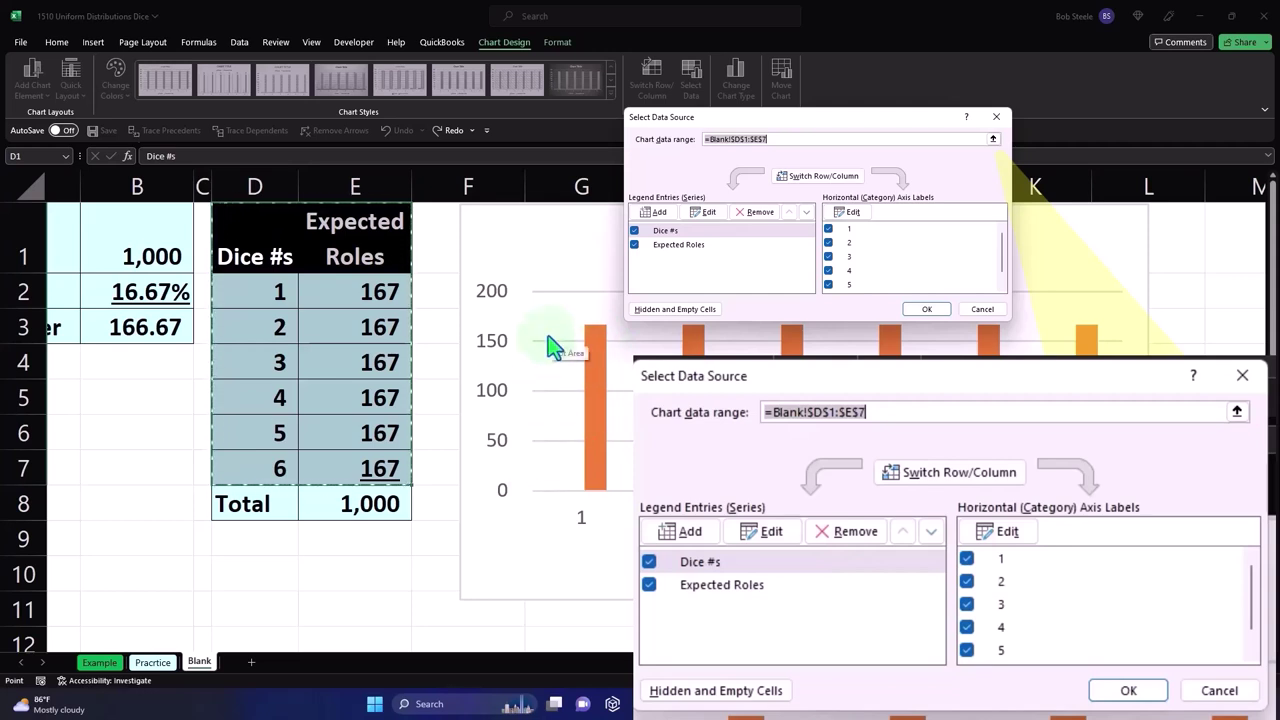
pyautogui.click(649, 563)
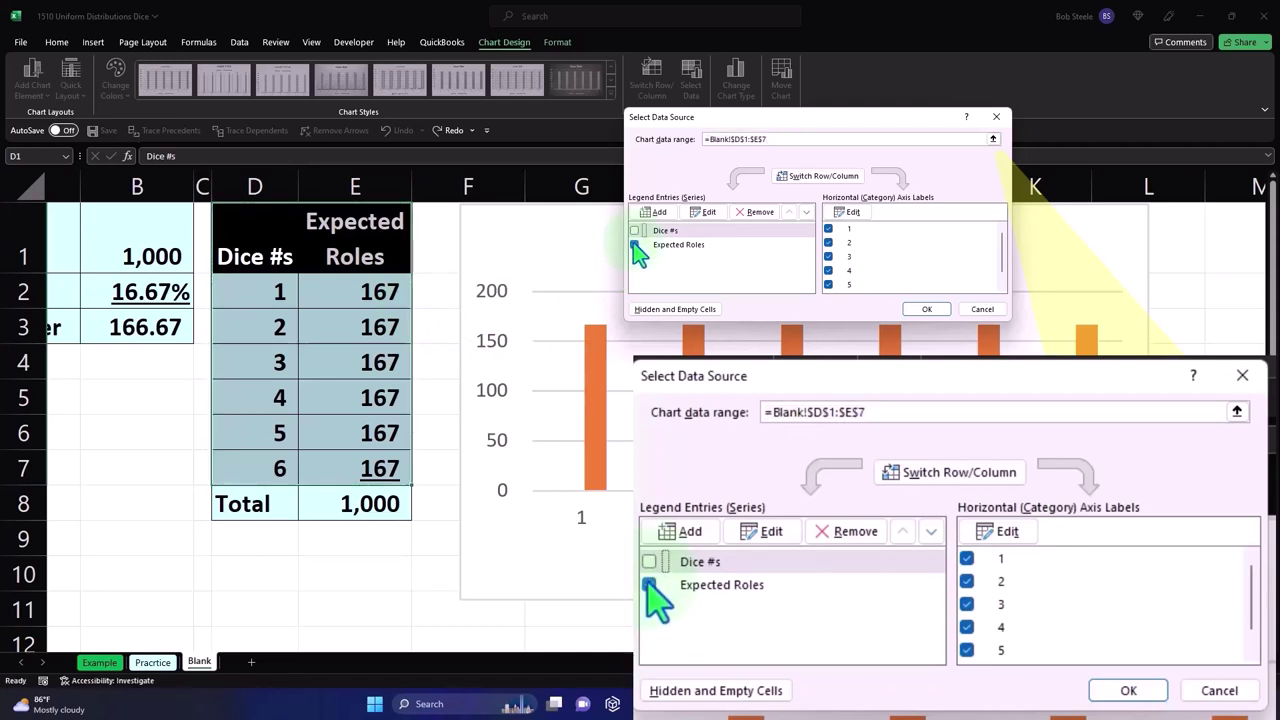
pyautogui.click(649, 584)
pyautogui.click(649, 561)
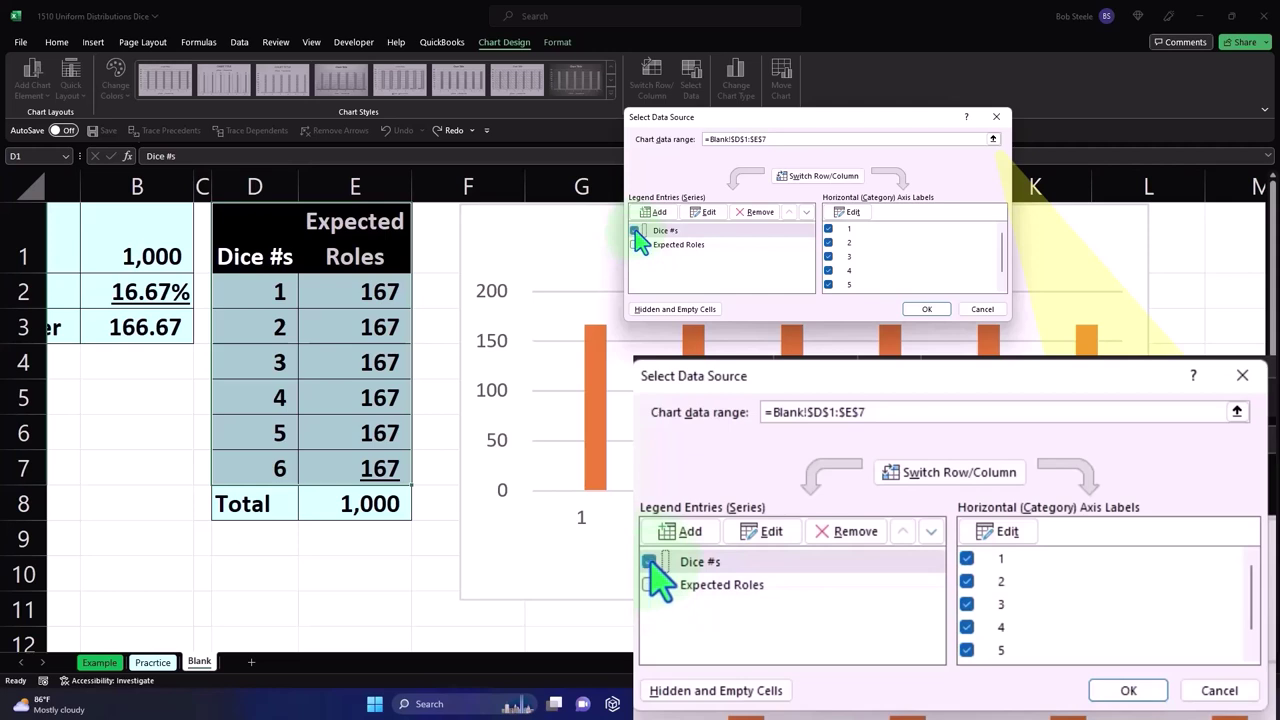
pyautogui.click(851, 535)
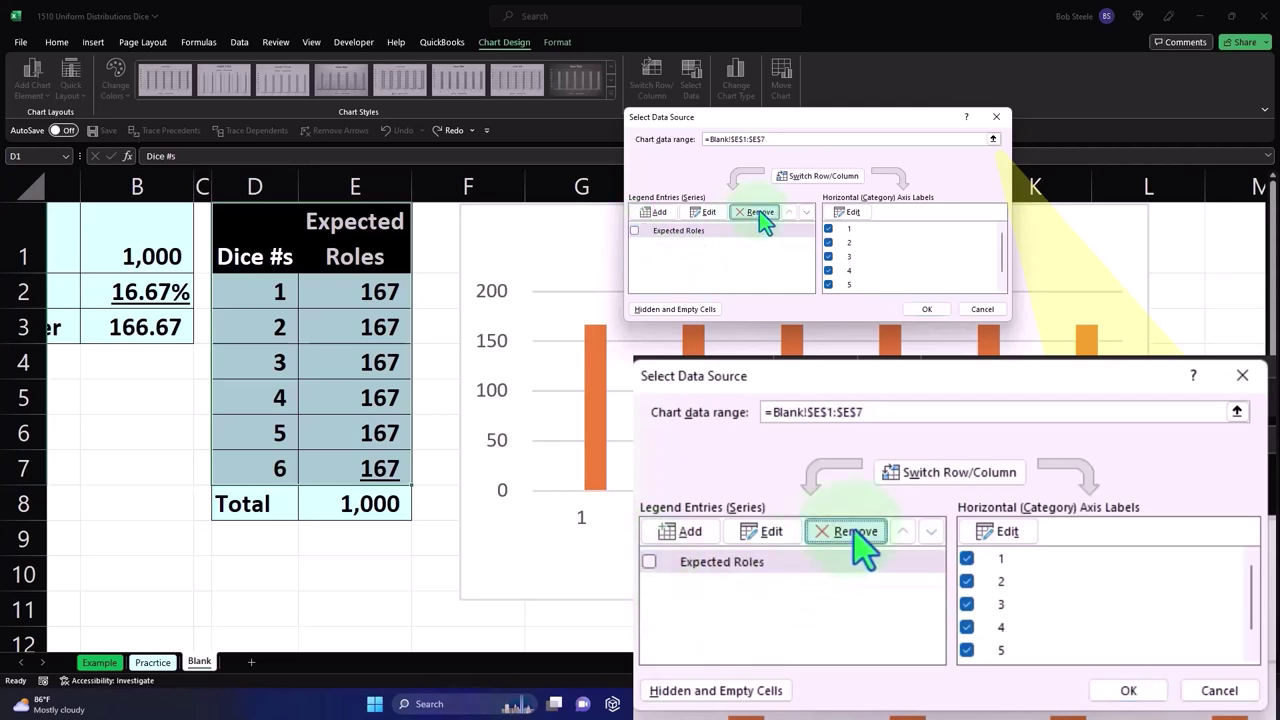
pyautogui.click(649, 561)
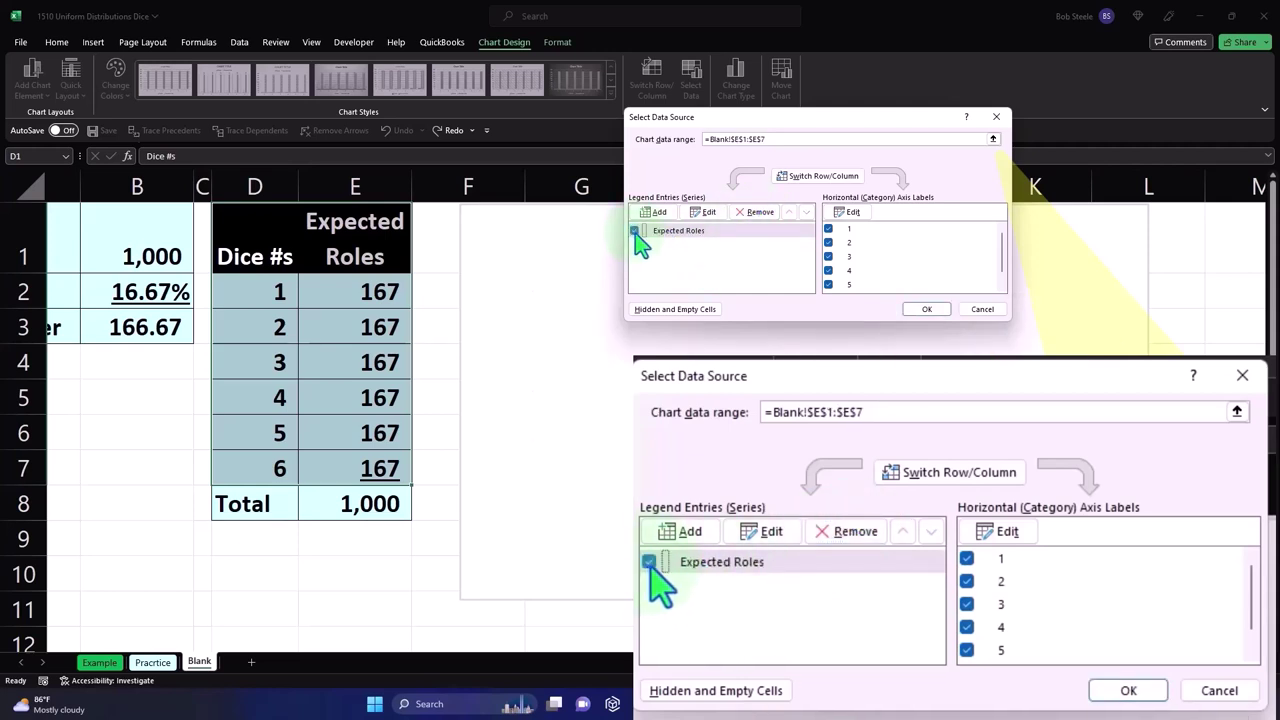
# Step: Use the dice faces in =Blank!$D$2:$D$7 as the horizontal axis labels
pyautogui.click(852, 213)
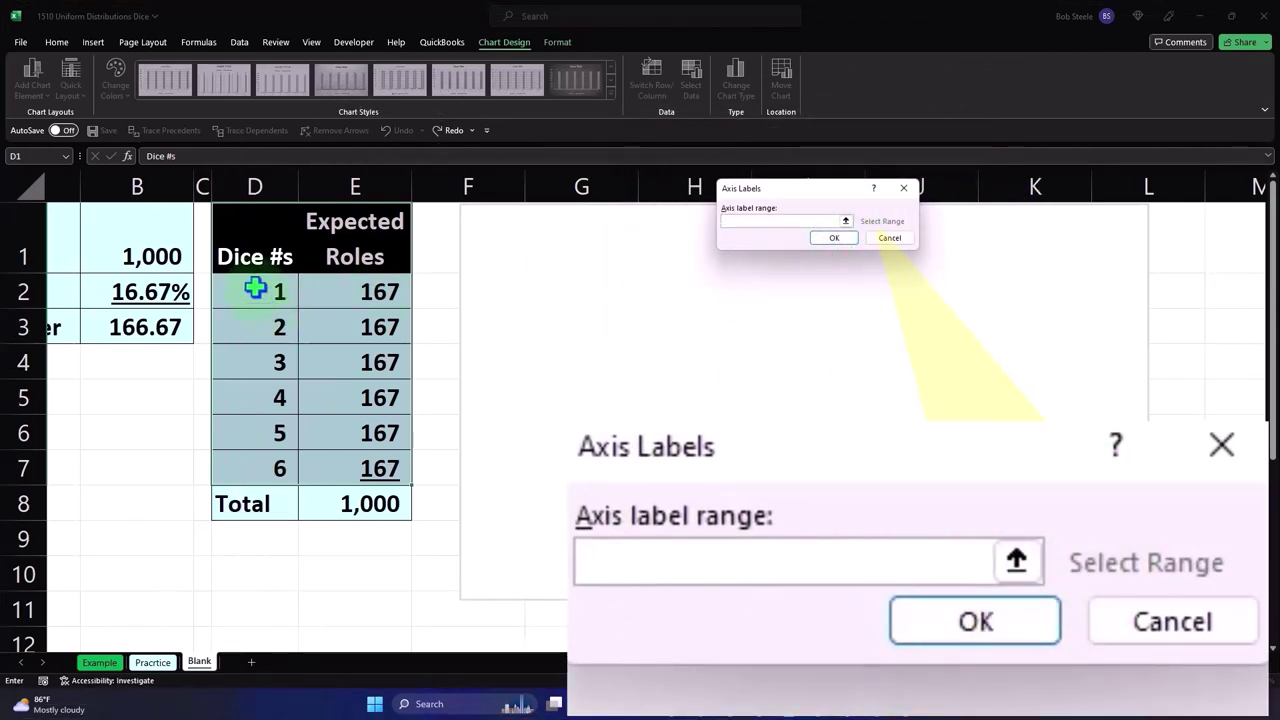
pyautogui.moveTo(255, 289); pyautogui.dragTo(278, 460)
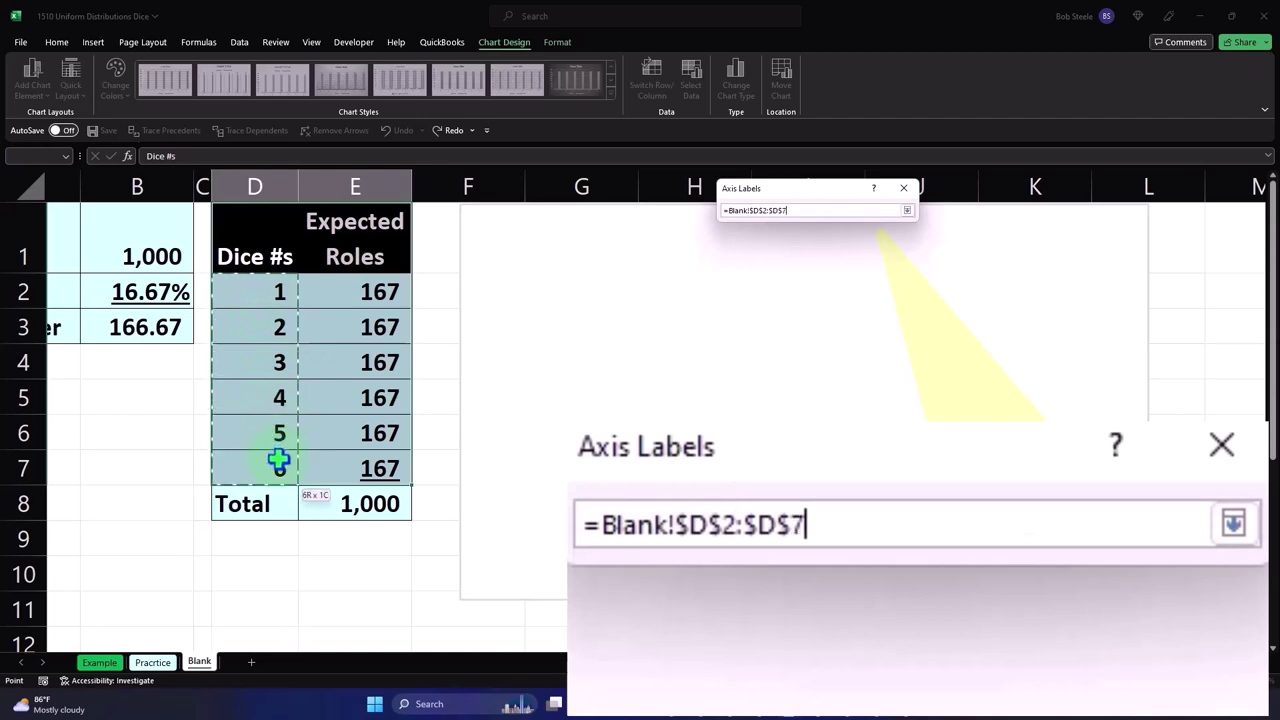
pyautogui.click(829, 240)
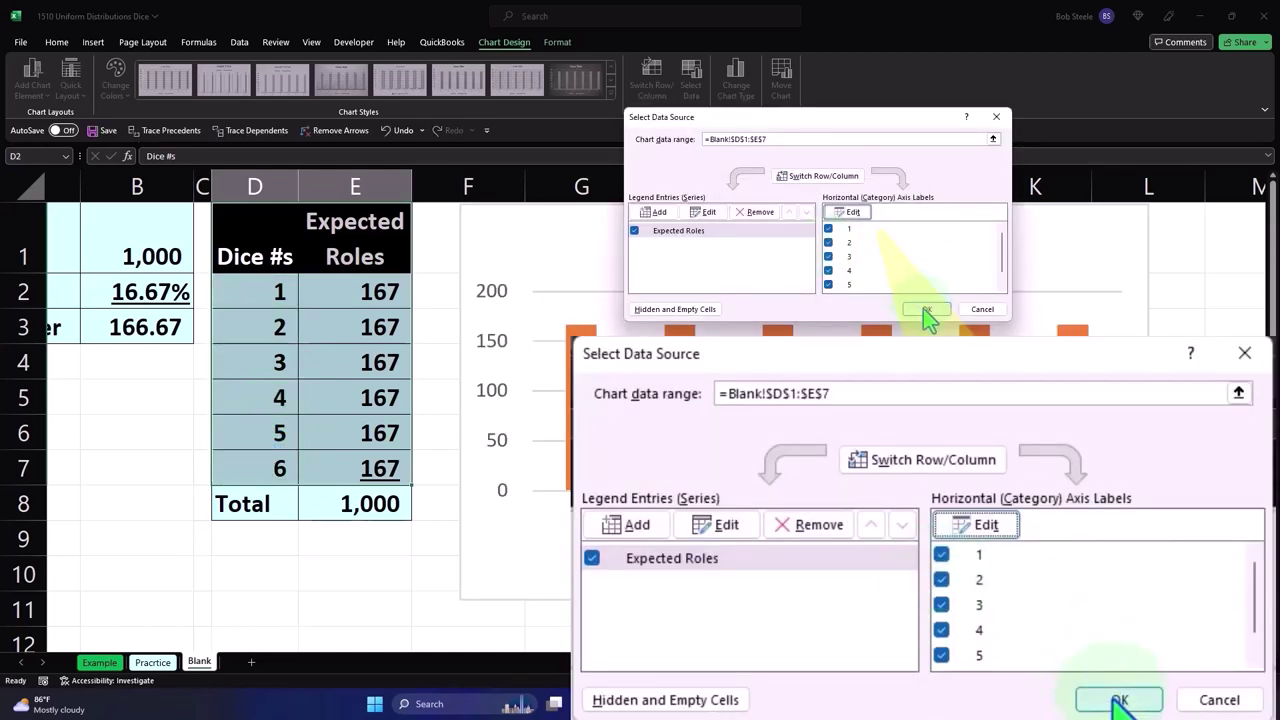
pyautogui.click(928, 318)
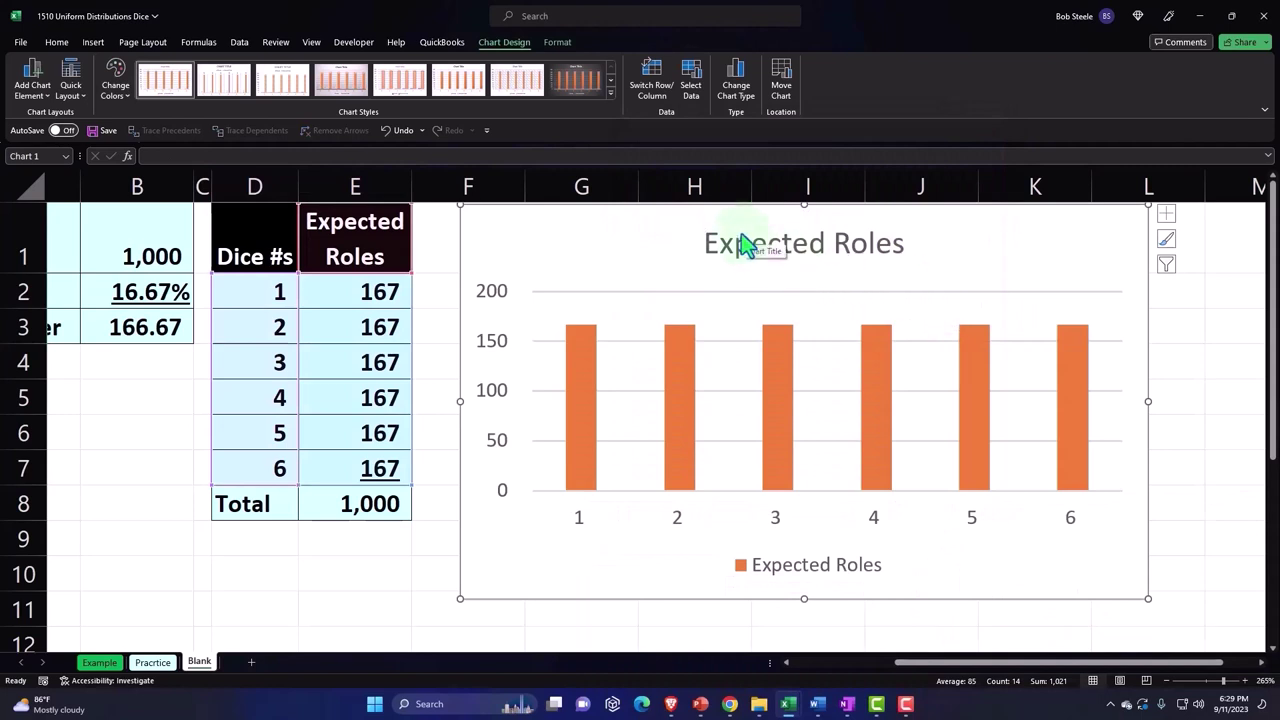
# Step: Delete the chart legend, leaving the Expected Roles title, bars and axes
pyautogui.click(741, 238)
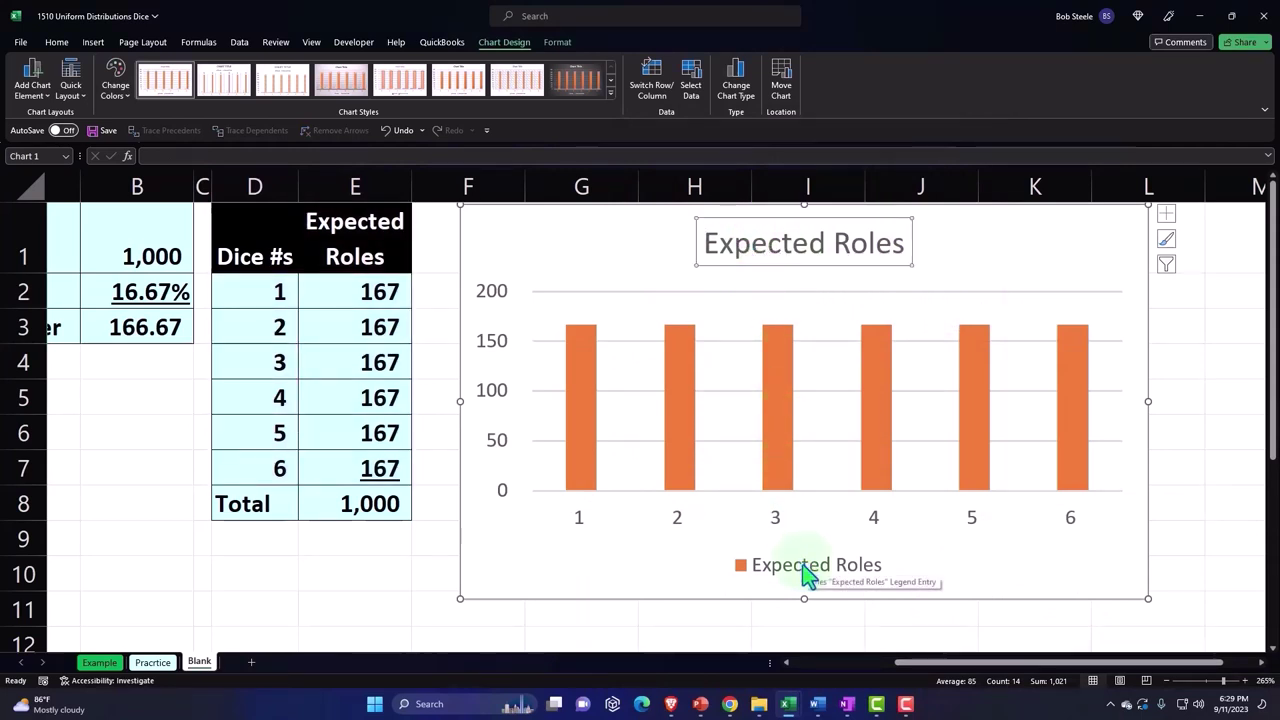
pyautogui.click(808, 575)
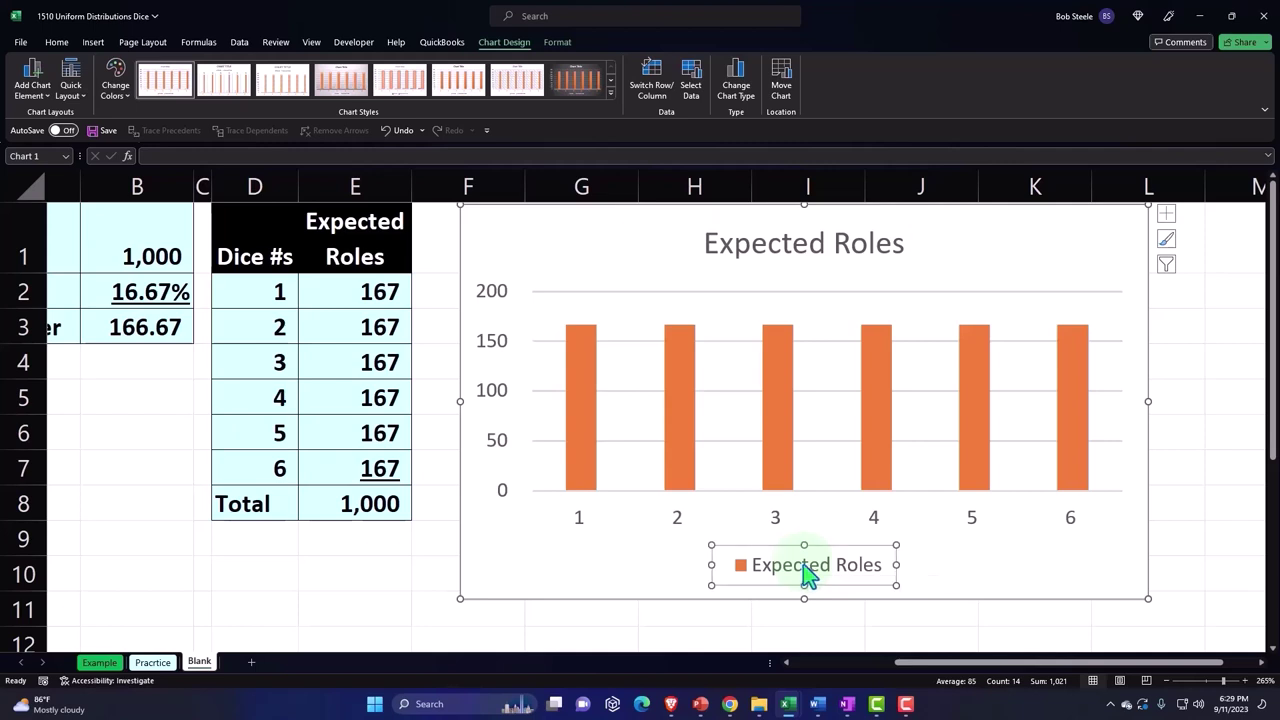
pyautogui.press('Delete')
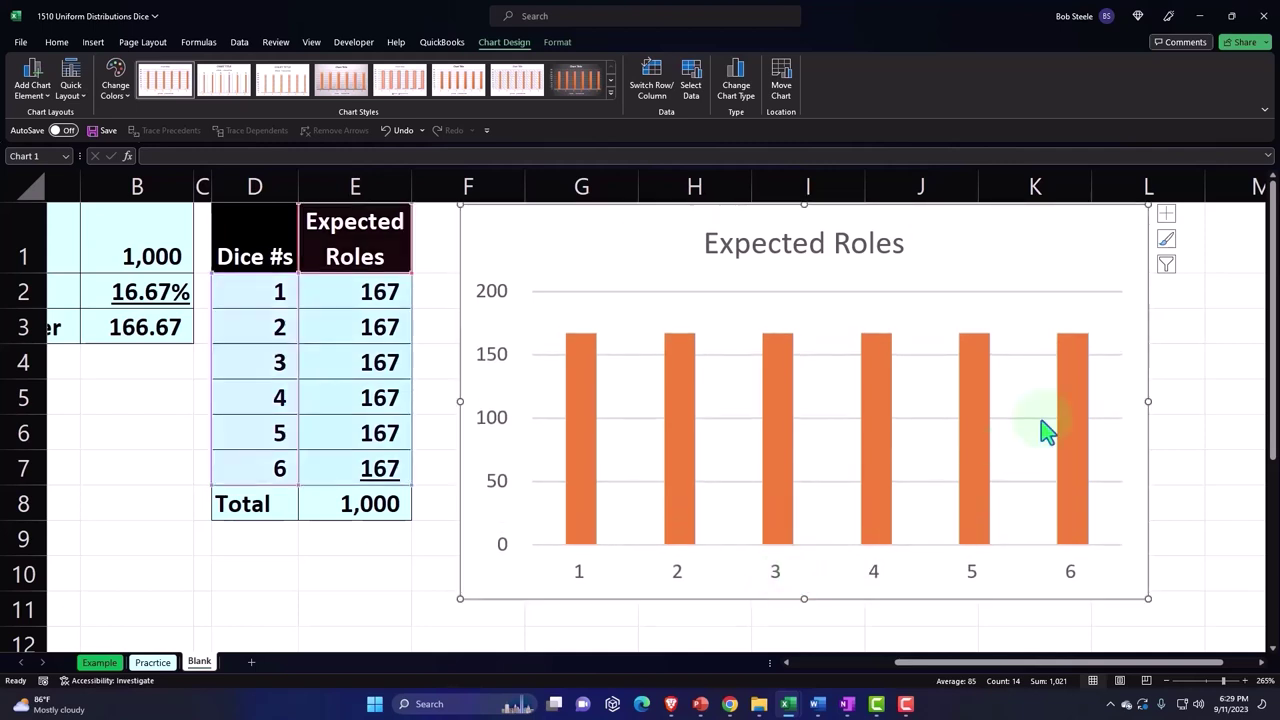
pyautogui.click(1166, 214)
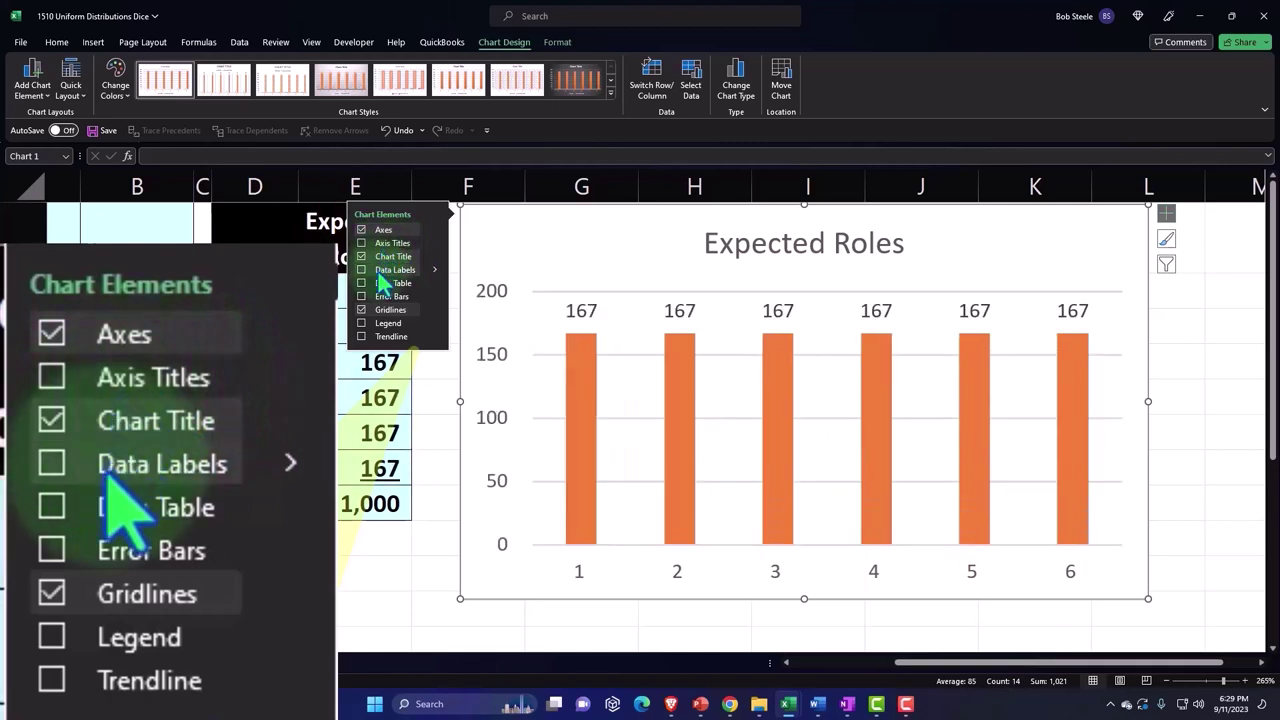
# Step: Add data labels and axis titles, linking the vertical axis title to the Expected Roles header
pyautogui.click(361, 271)
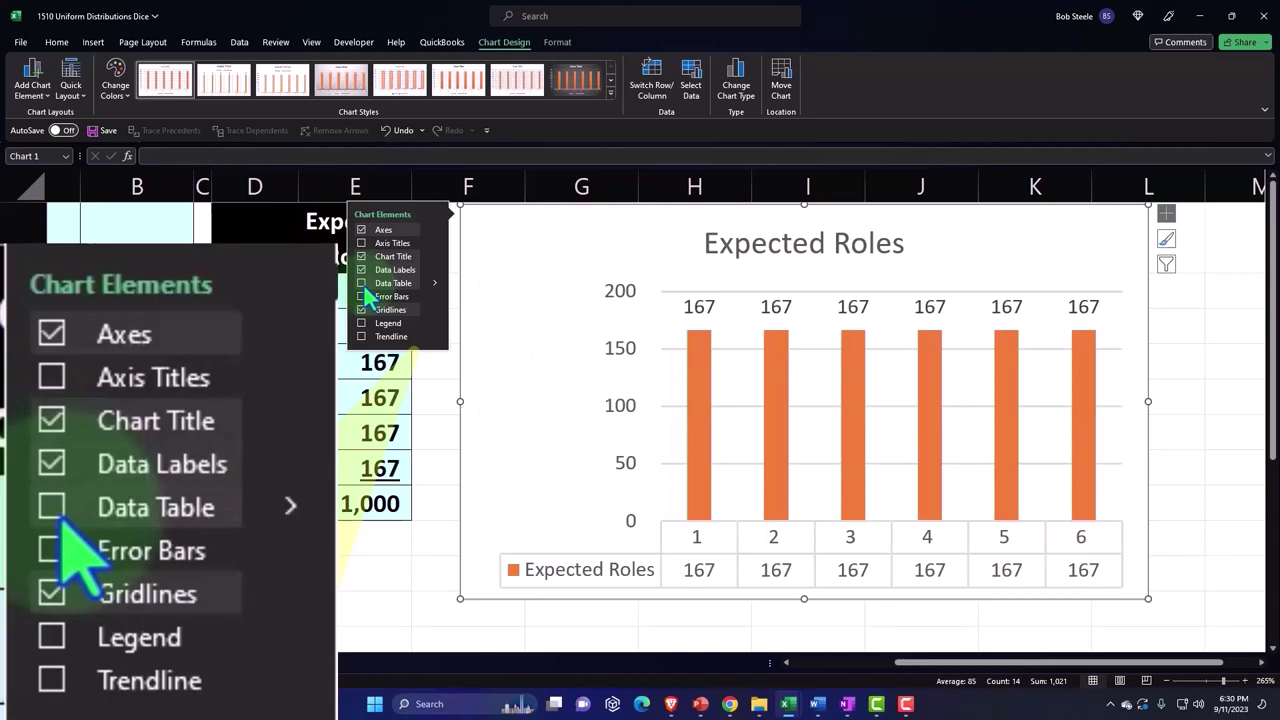
pyautogui.click(361, 243)
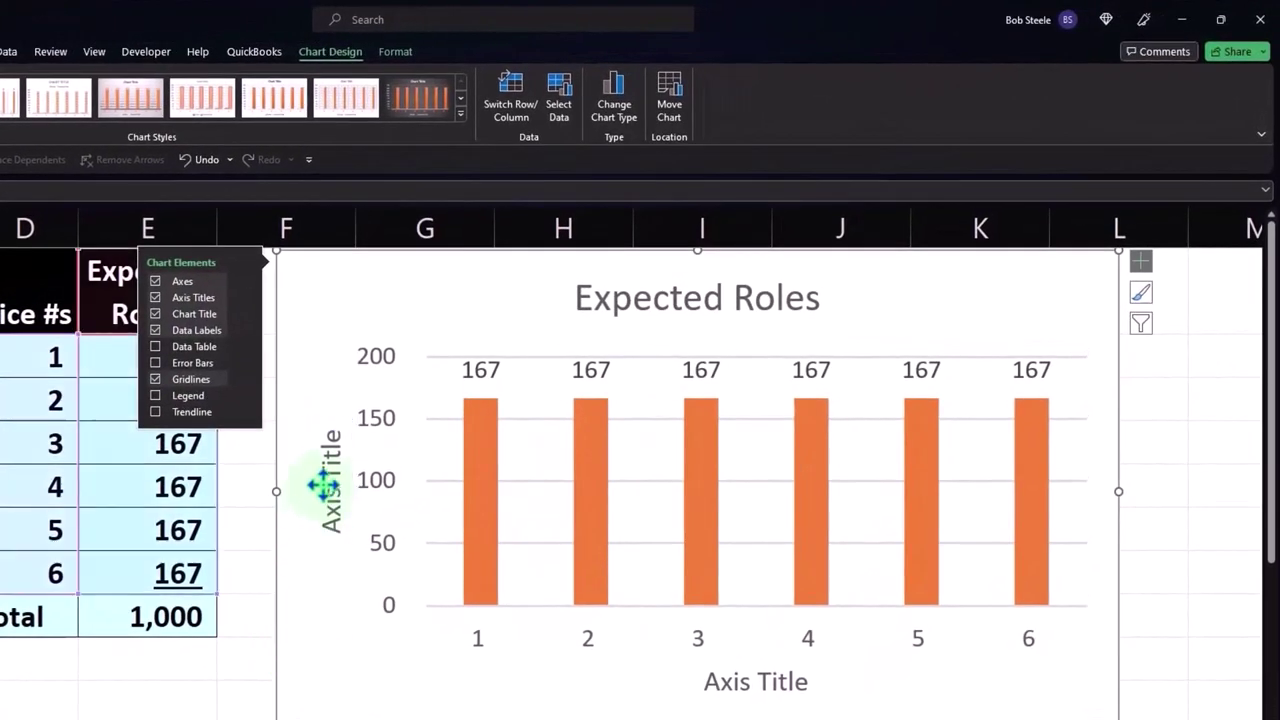
pyautogui.click(323, 485)
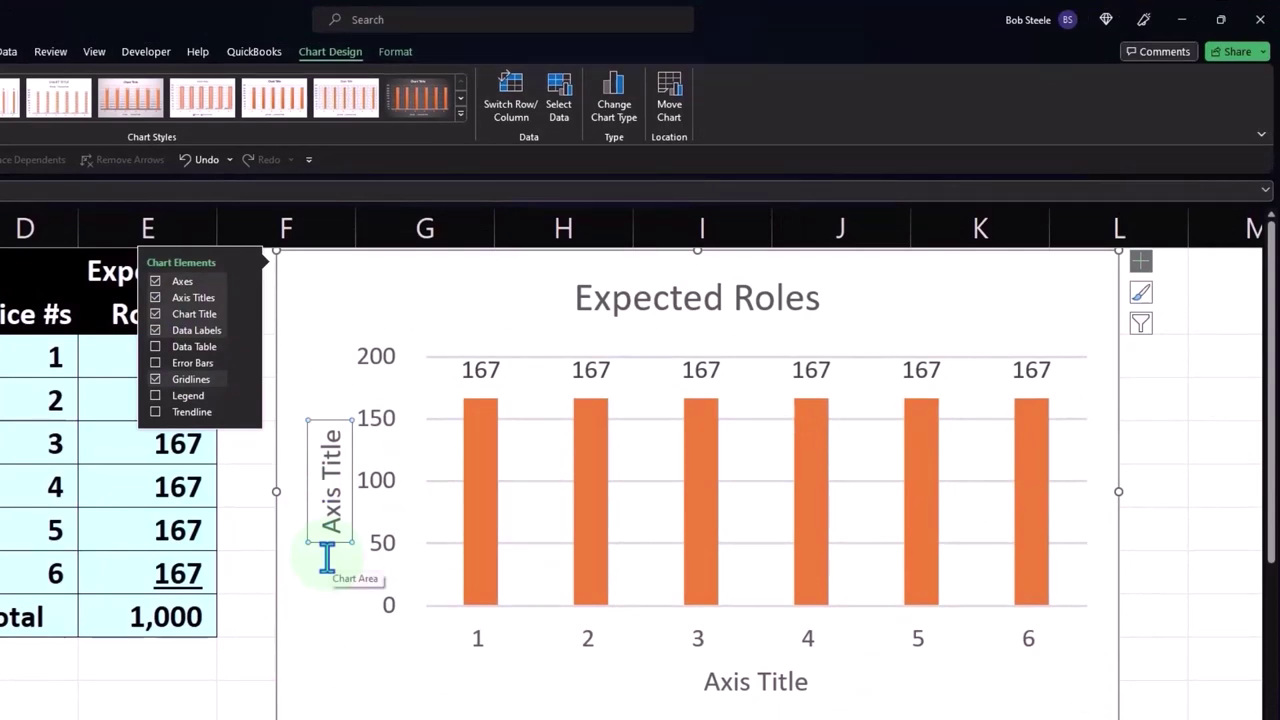
pyautogui.hotkey('ctrl', 'z')
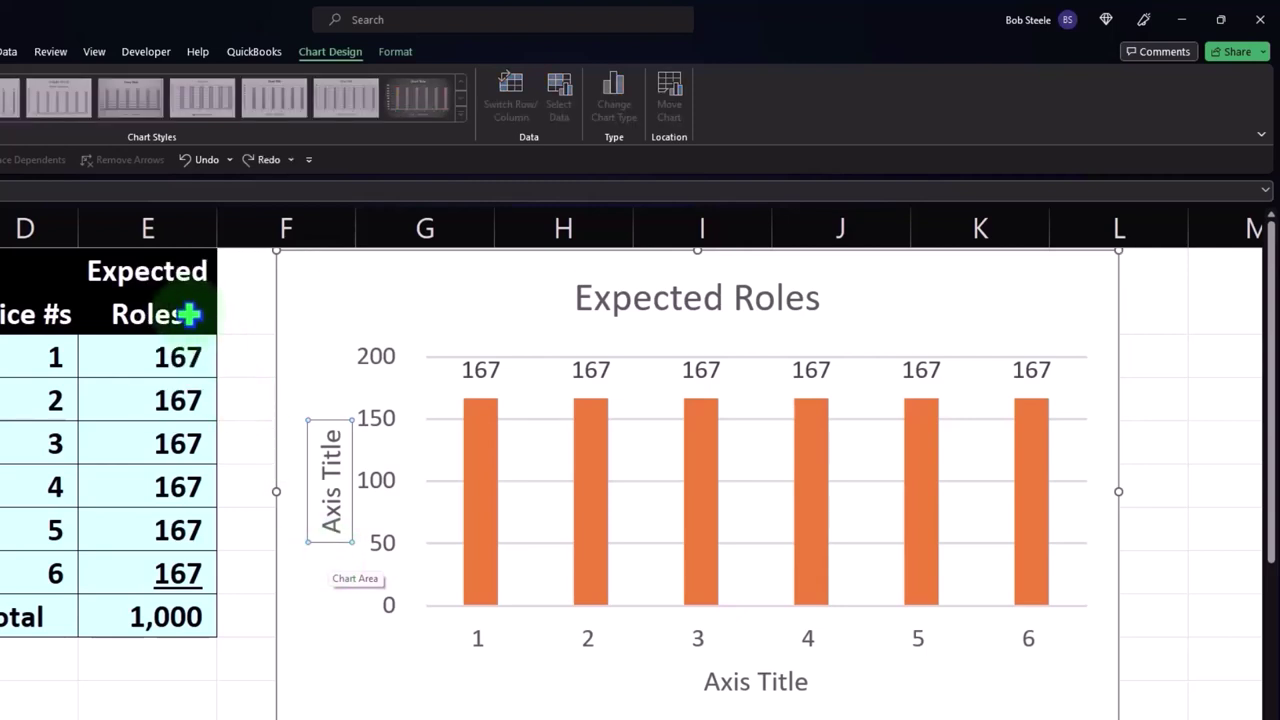
pyautogui.click(178, 296)
pyautogui.press('Return')
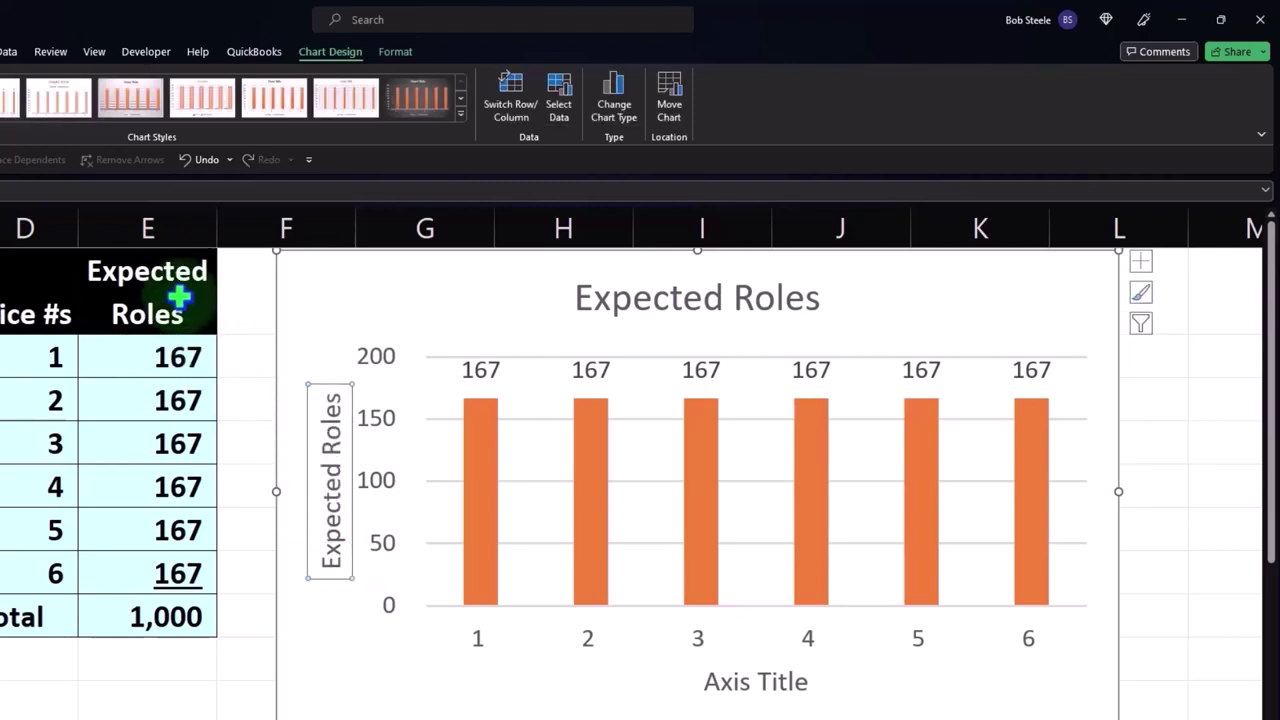
# Step: Link the horizontal axis title to the Dice #s header cell
pyautogui.click(739, 681)
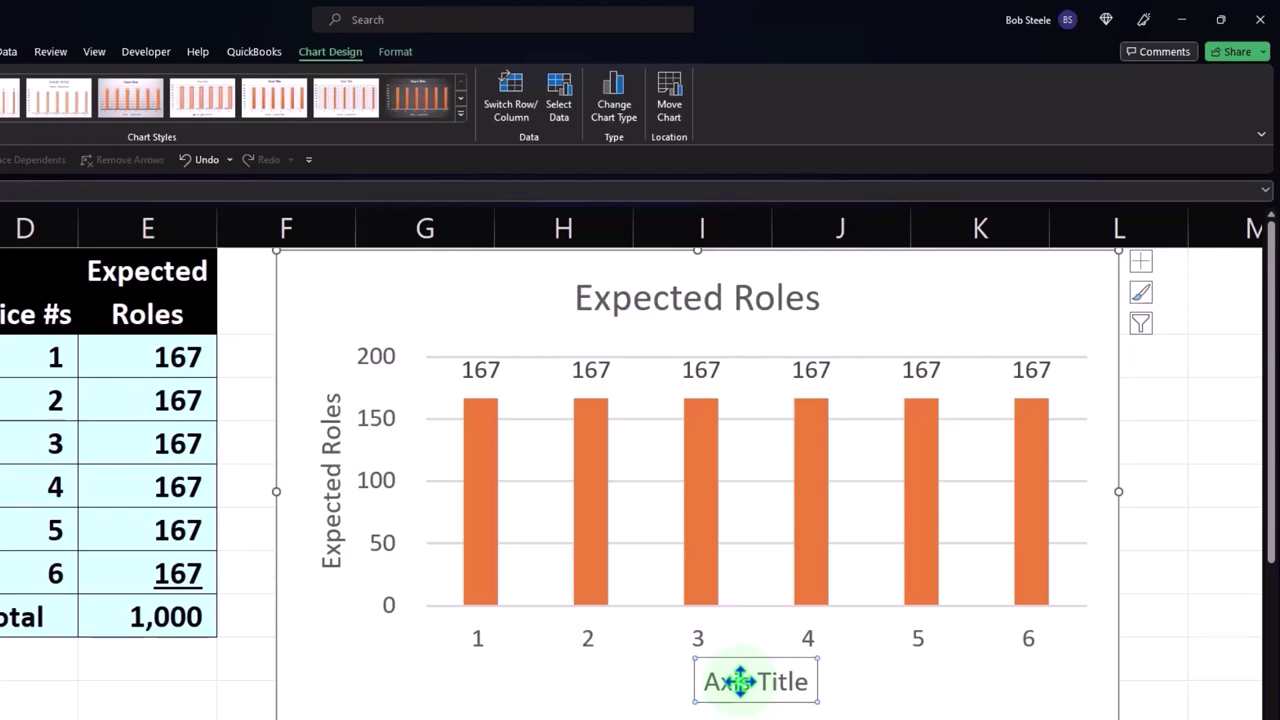
pyautogui.write('=')
pyautogui.click(35, 314)
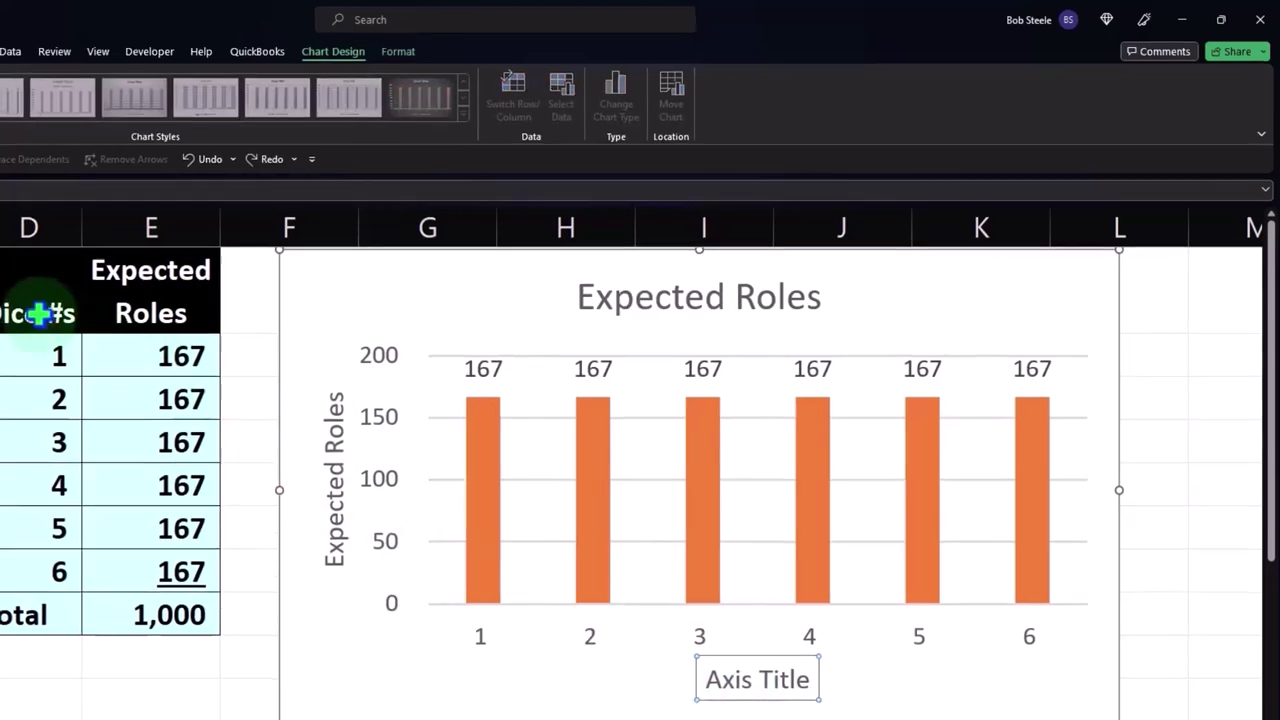
pyautogui.press('Return')
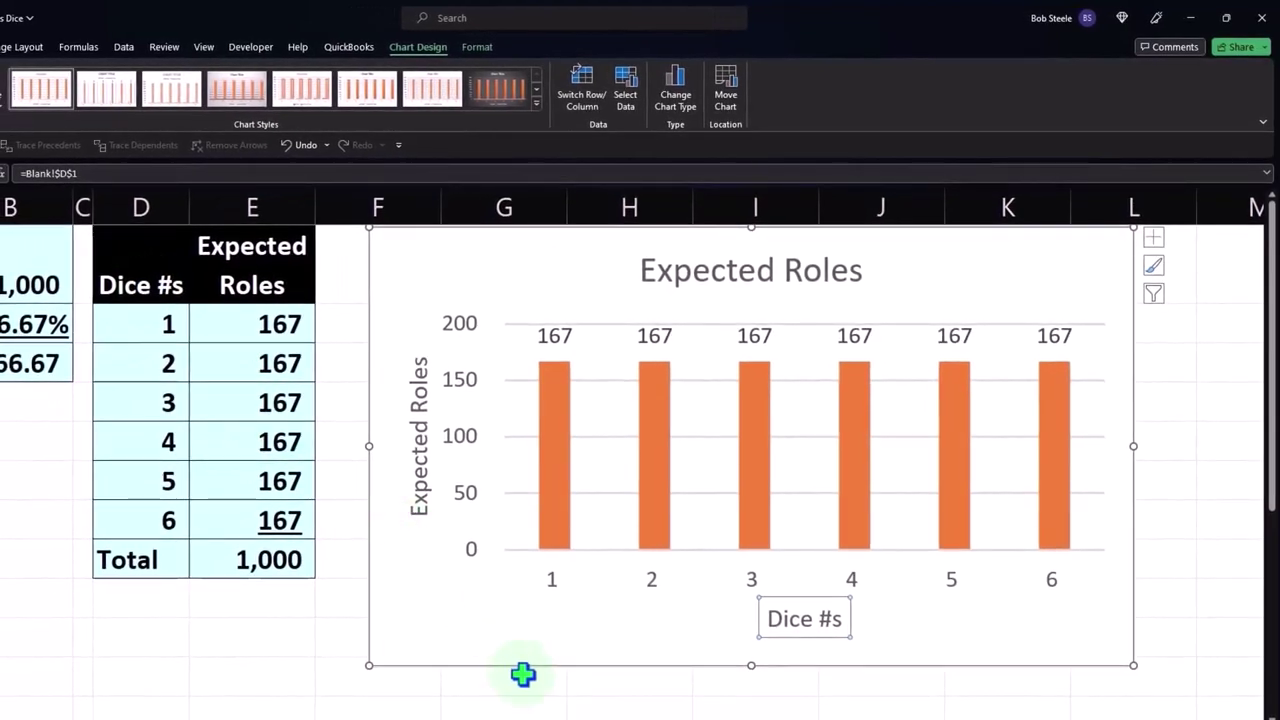
pyautogui.click(546, 690)
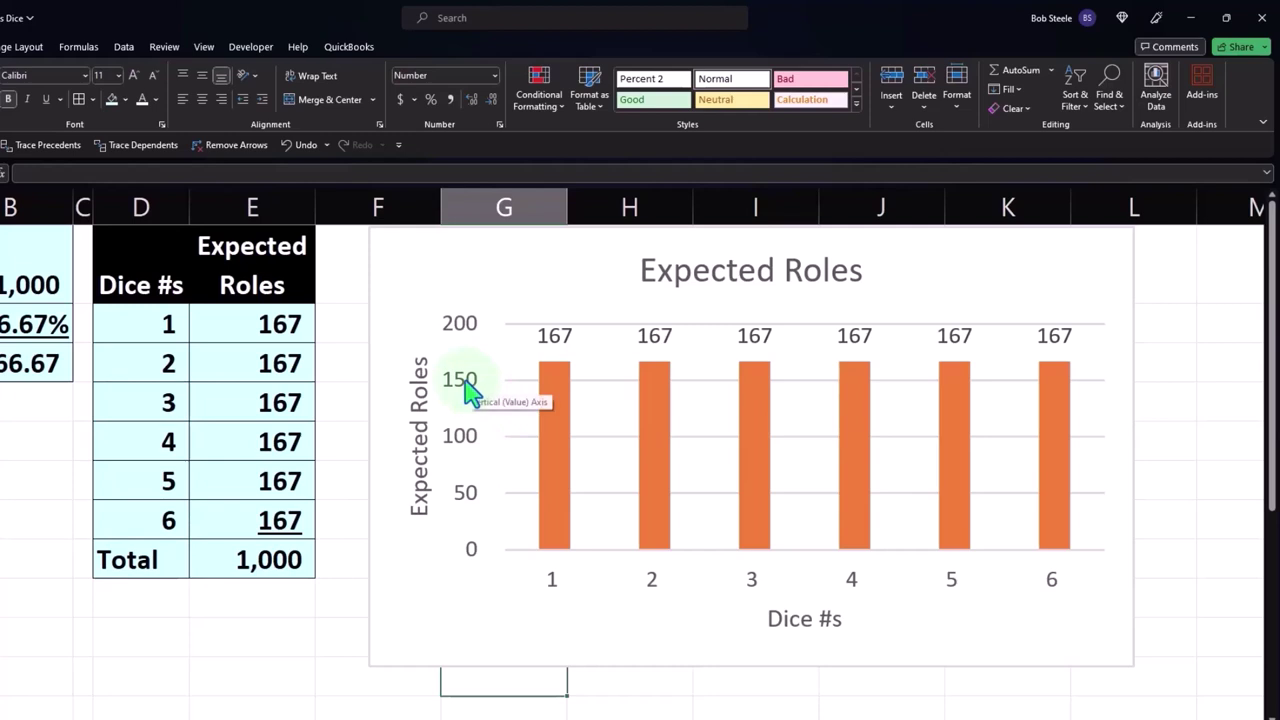
# Step: Delete the chart's vertical value axis and gridlines, then nudge the chart slightly left
pyautogui.click(470, 393)
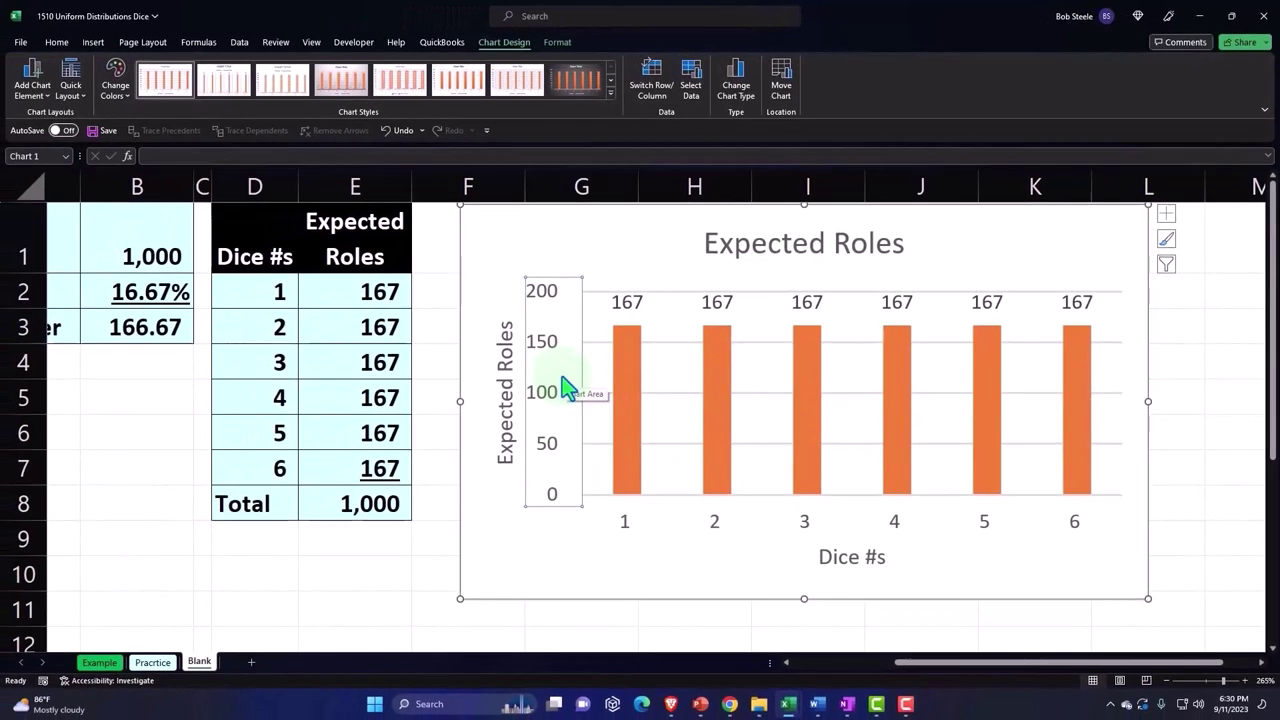
pyautogui.press('Delete')
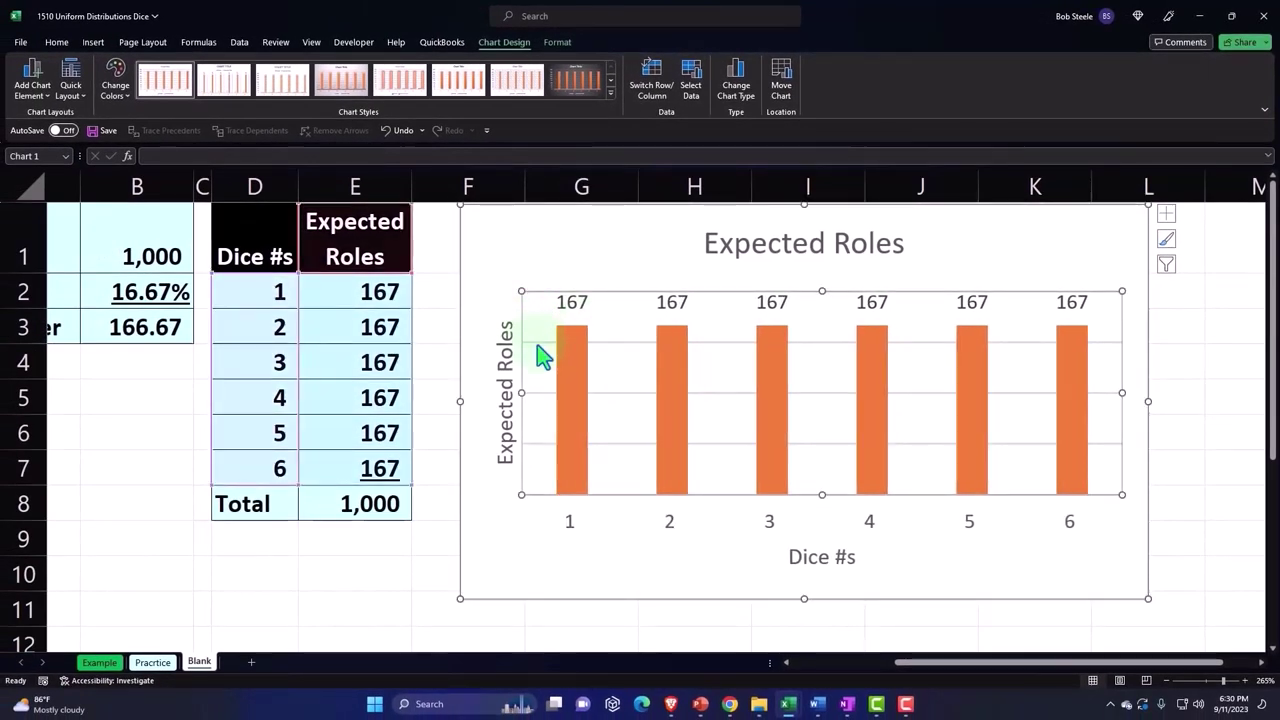
pyautogui.click(537, 343)
pyautogui.press('Delete')
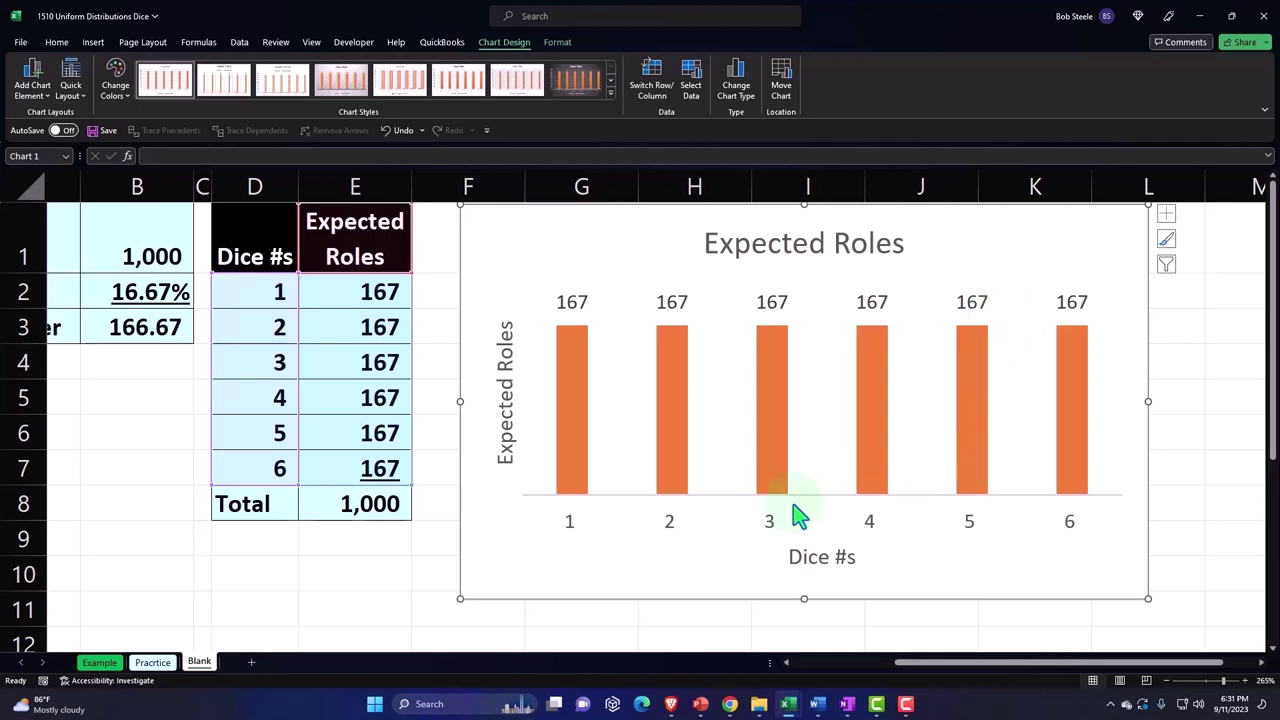
pyautogui.moveTo(467, 228); pyautogui.dragTo(451, 226)
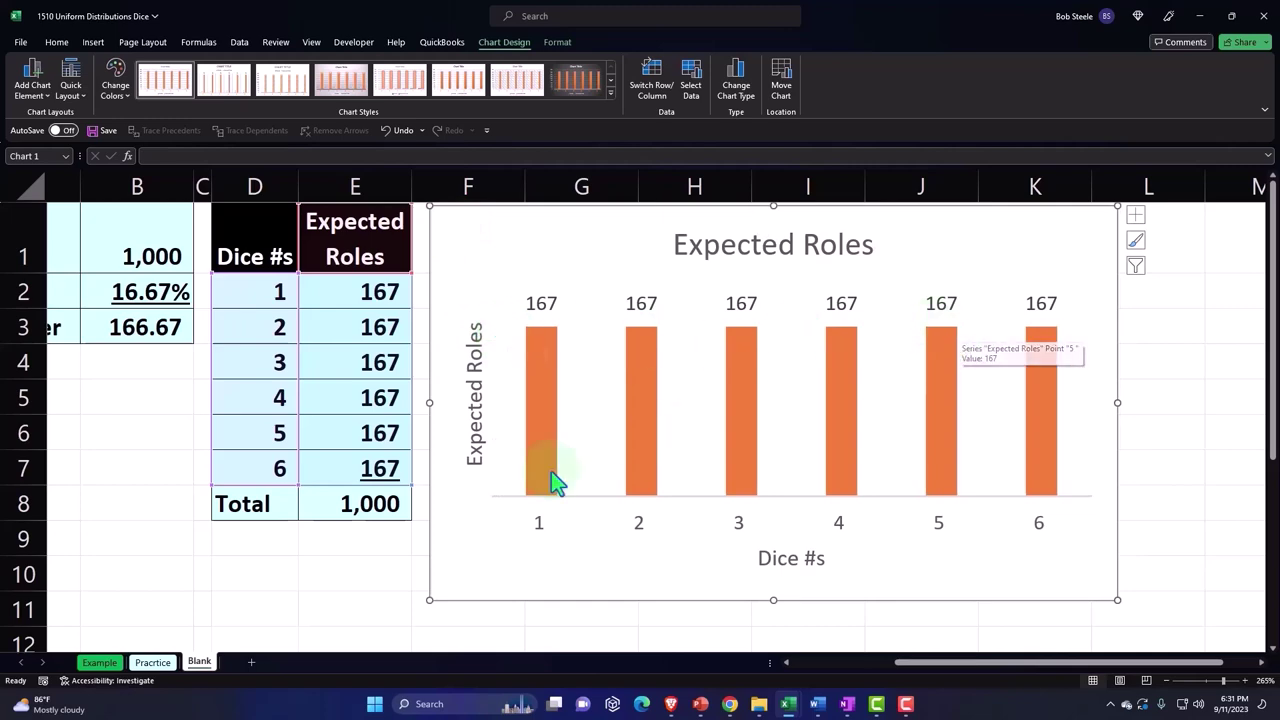
pyautogui.scroll(-1, 330, 509)
# Step: Enter the heading 'Uniform Formula' in D12 with 'f(x)=c' beneath it
pyautogui.click(240, 543)
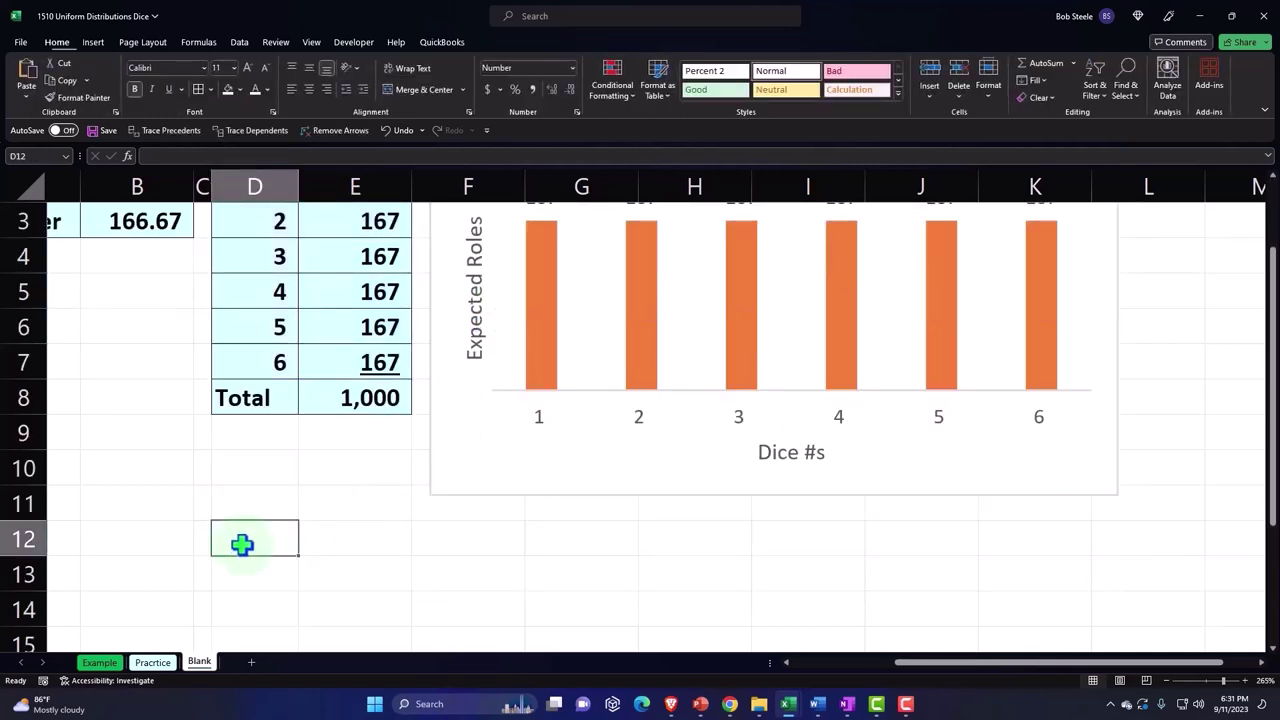
pyautogui.write('Uniform')
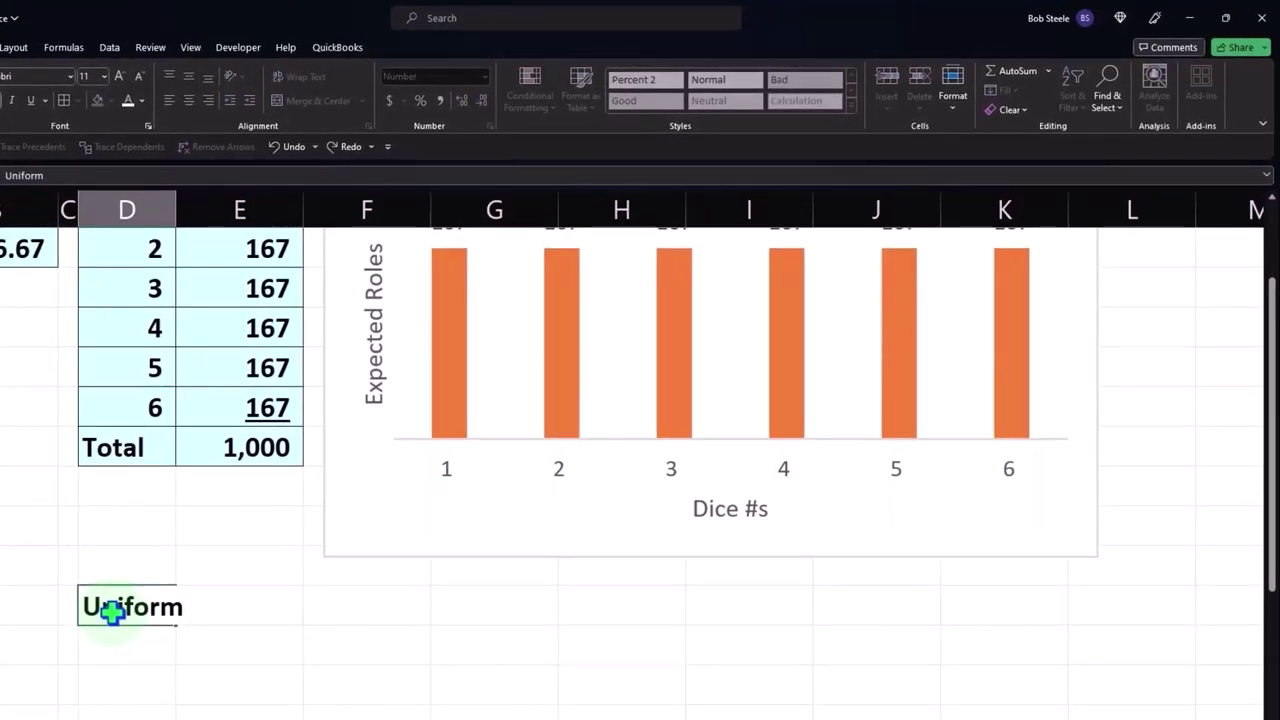
pyautogui.write(' Formula')
pyautogui.press('Return')
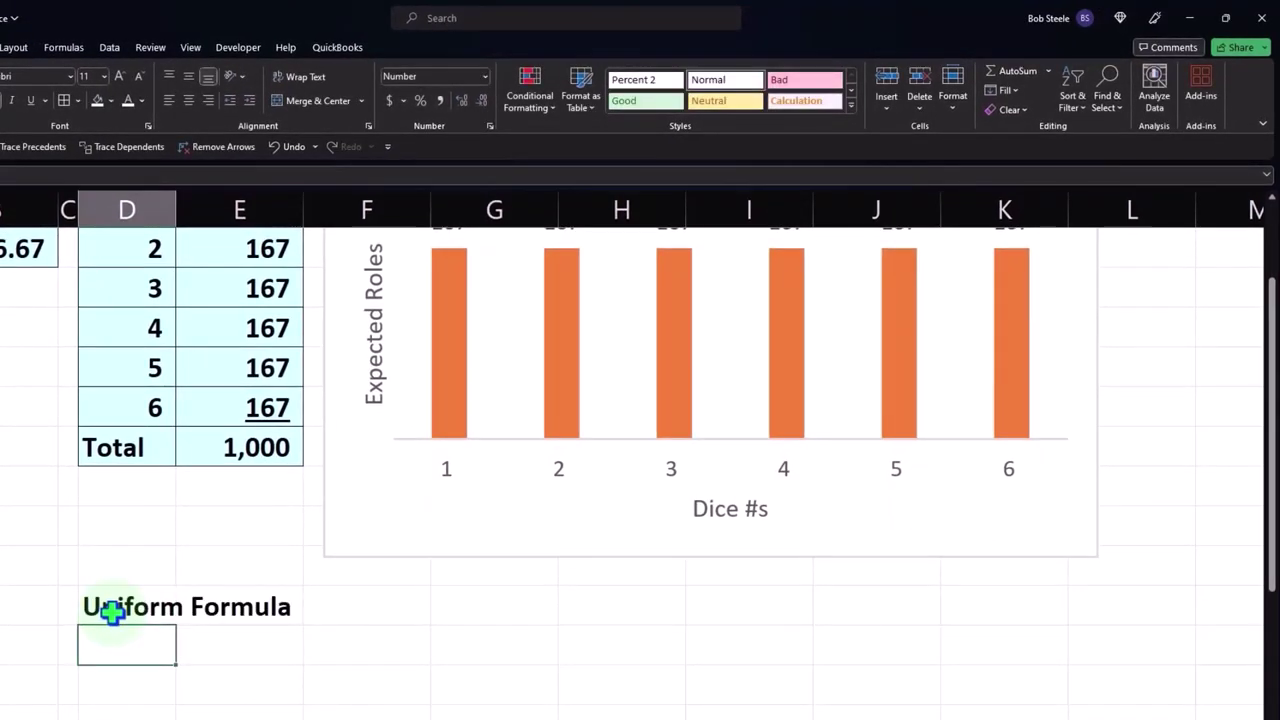
pyautogui.write('f(x)=c')
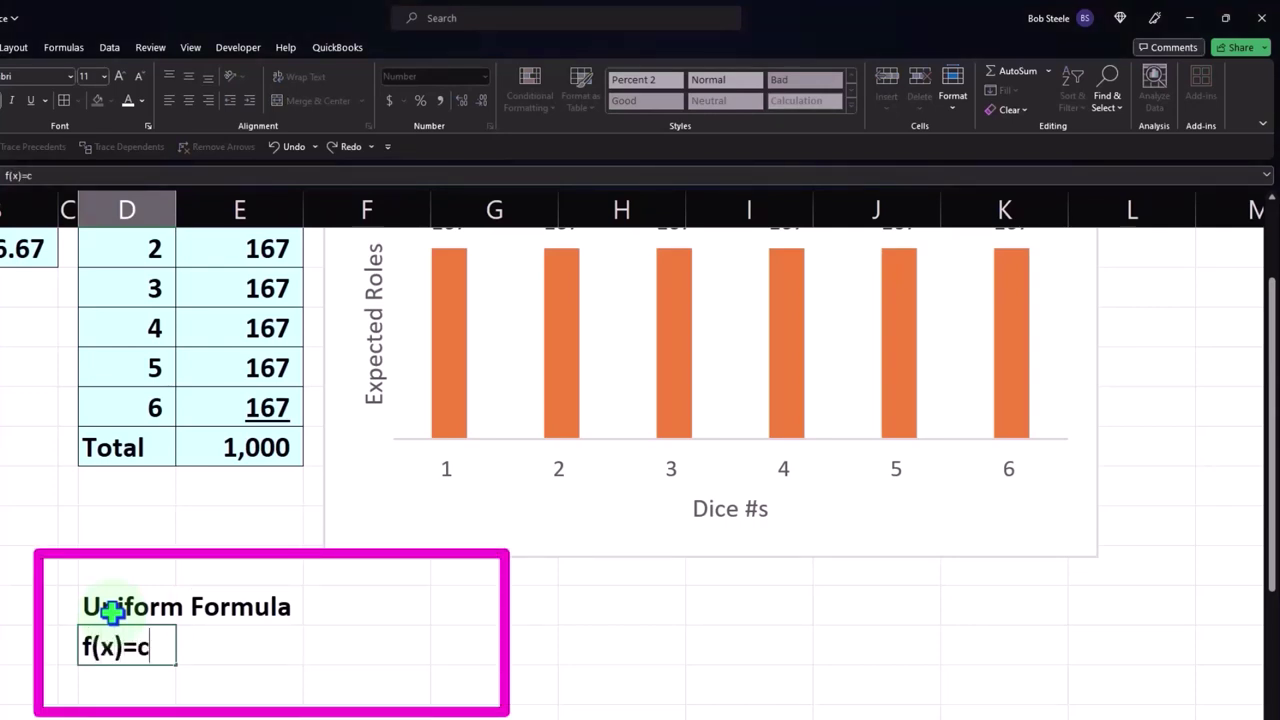
pyautogui.press('Return')
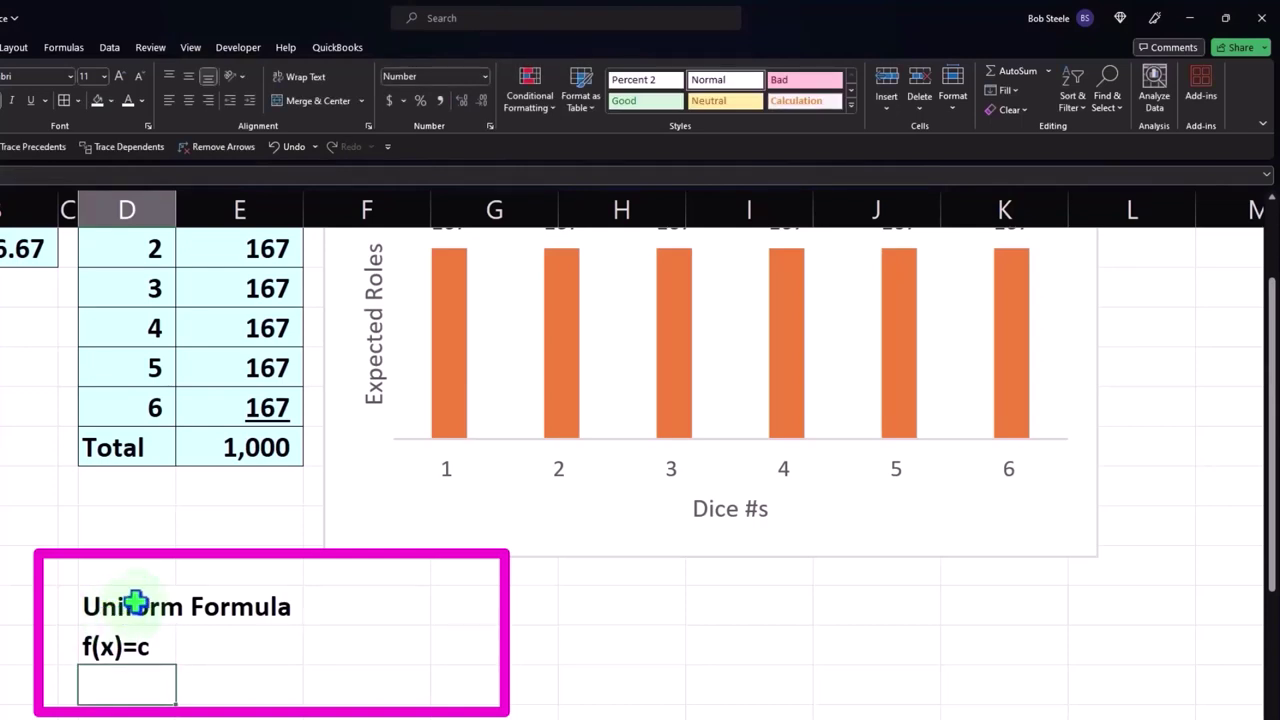
# Step: Give D12:E12 a black fill with white text
pyautogui.moveTo(135, 606); pyautogui.dragTo(188, 602)
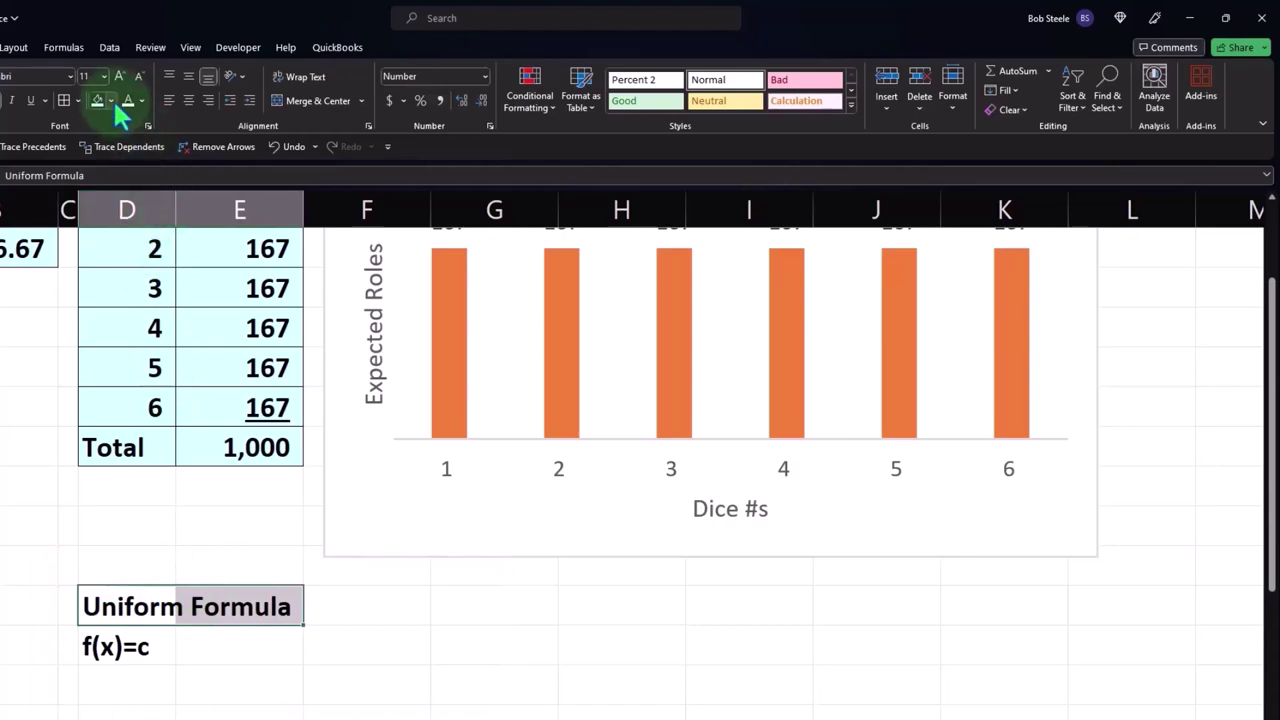
pyautogui.click(110, 100)
pyautogui.click(108, 138)
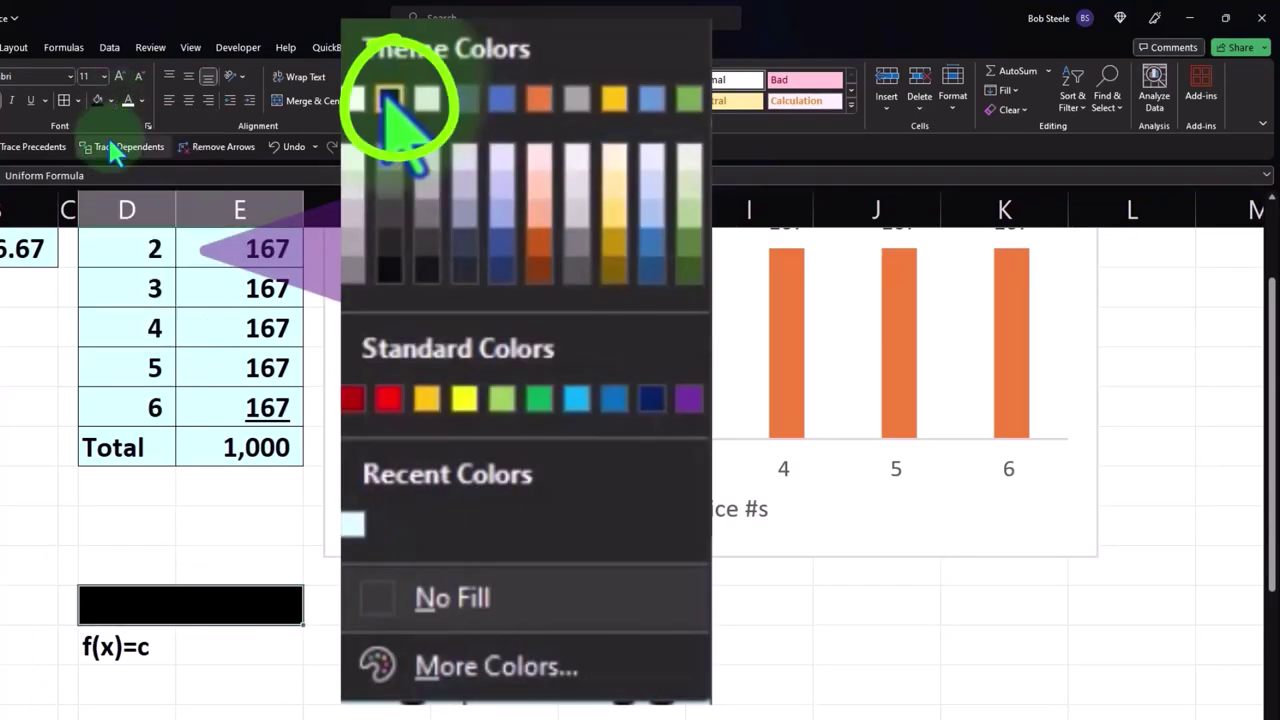
pyautogui.click(130, 100)
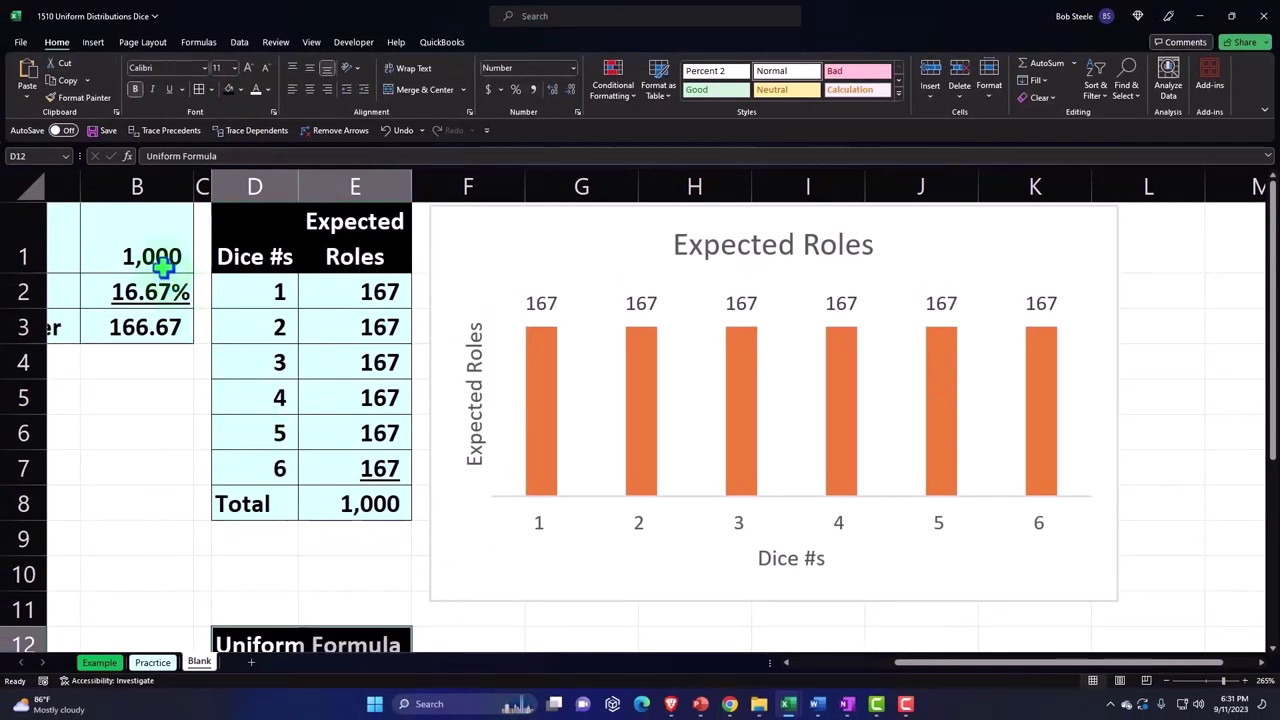
pyautogui.click(163, 263)
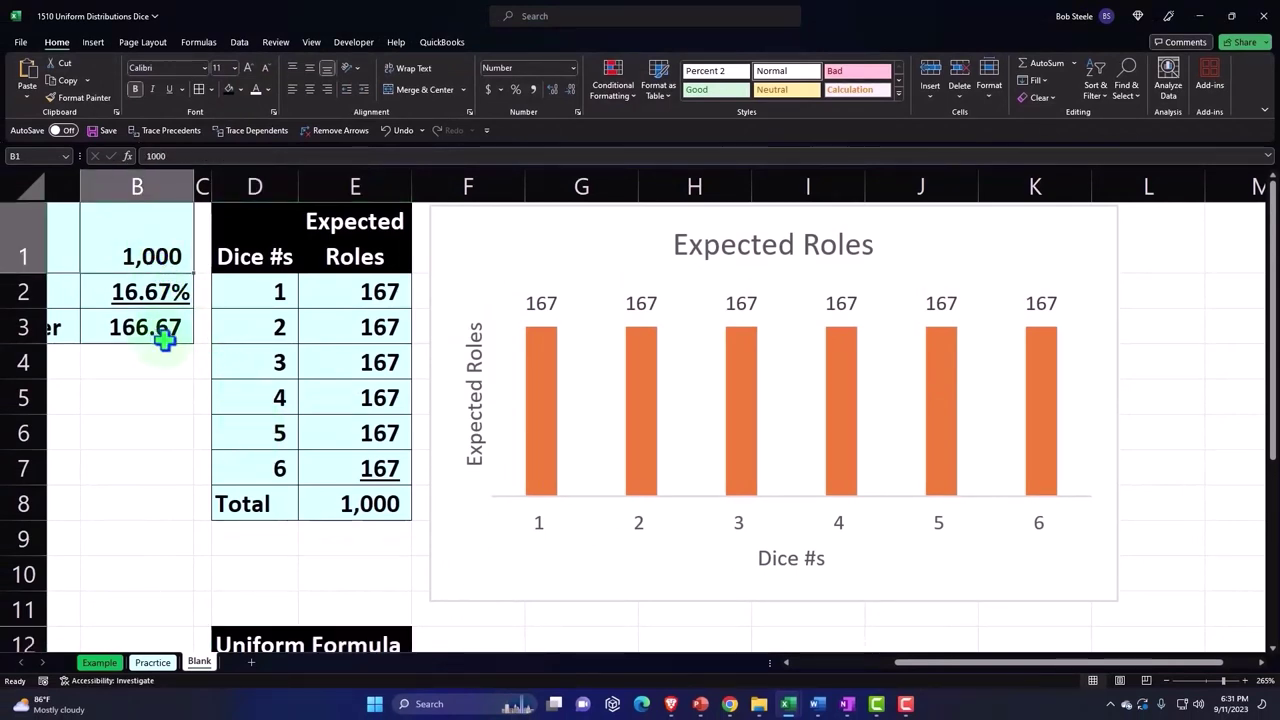
pyautogui.write('300')
pyautogui.press('Return')
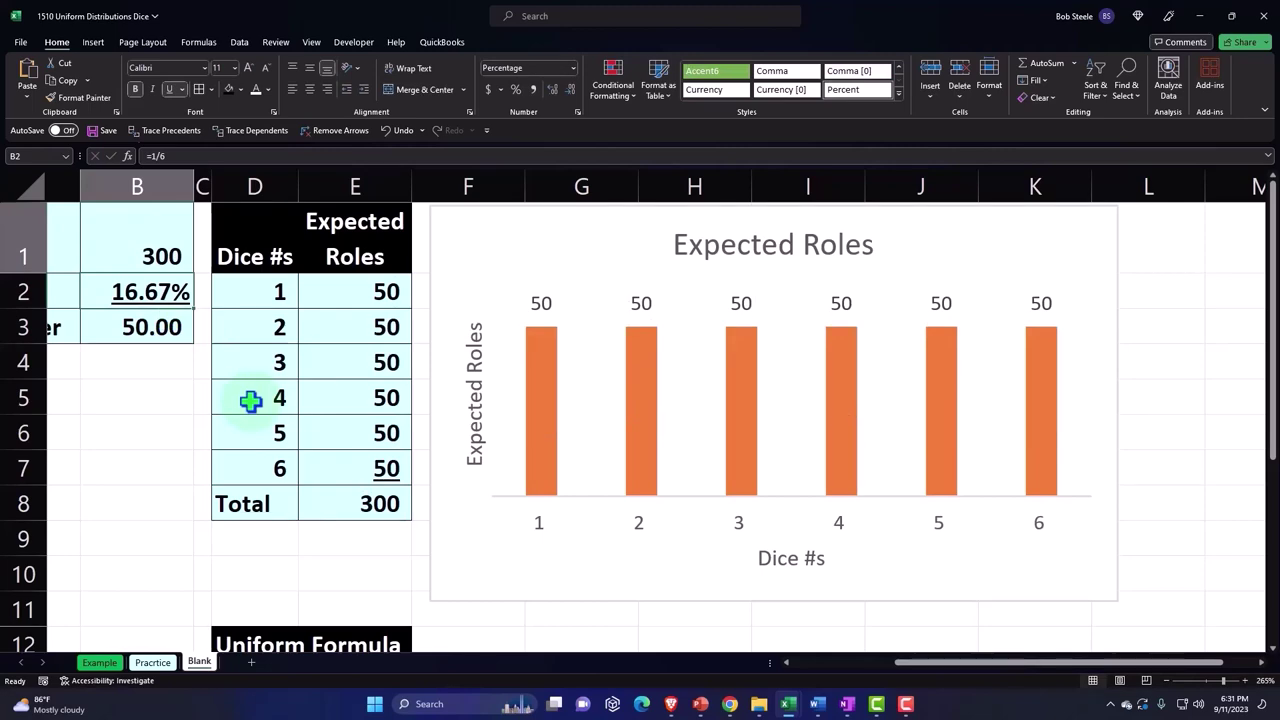
pyautogui.scroll(-2, 251, 402)
pyautogui.scroll(2, 300, 390)
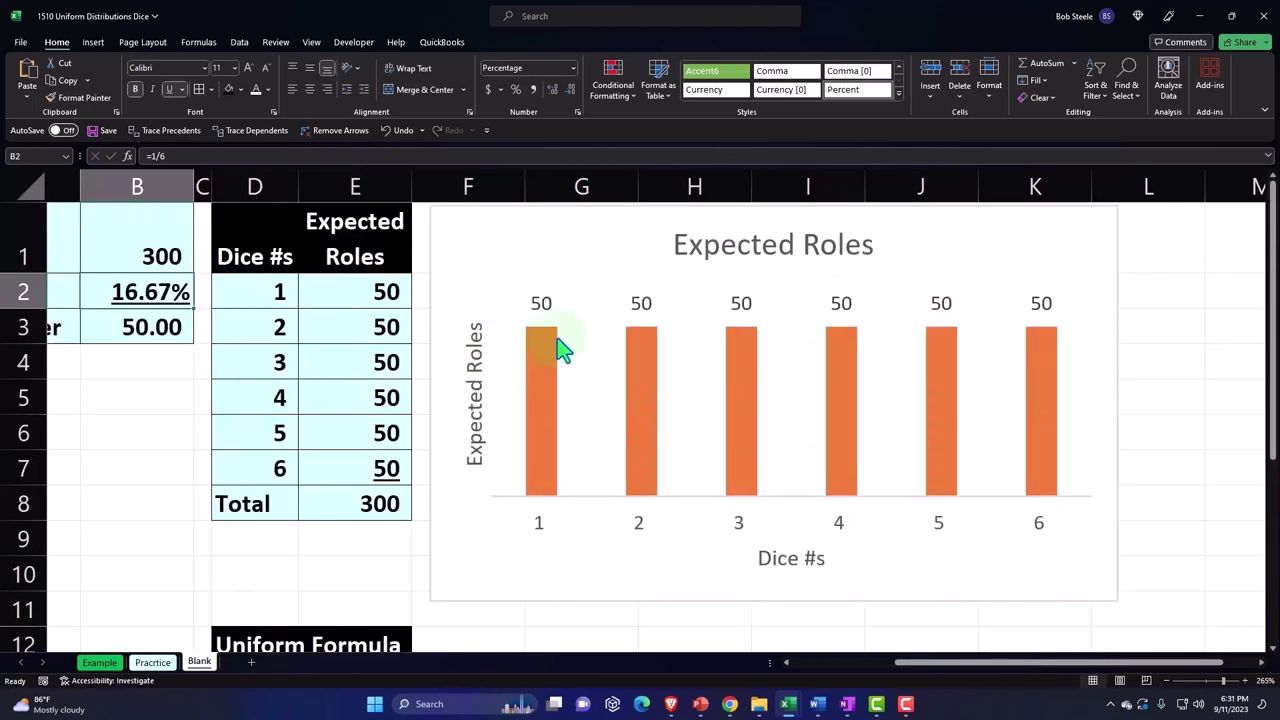
pyautogui.click(163, 256)
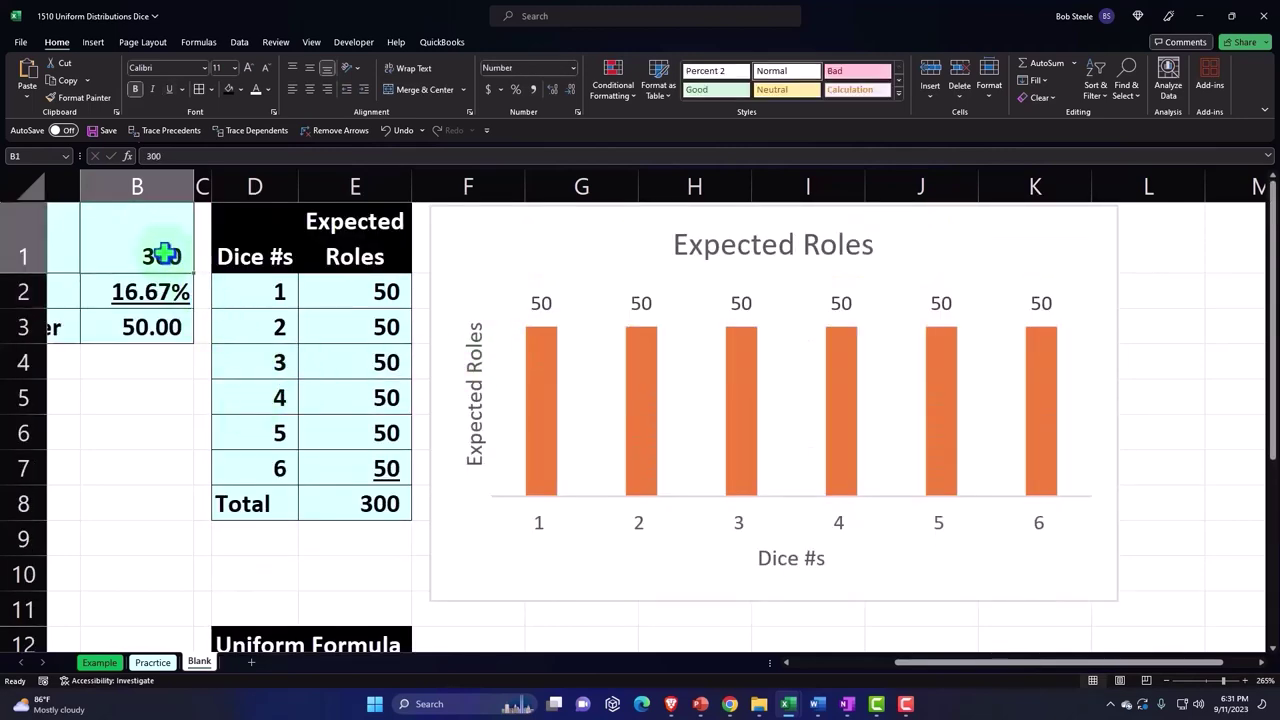
pyautogui.write('1000')
pyautogui.press('Return')
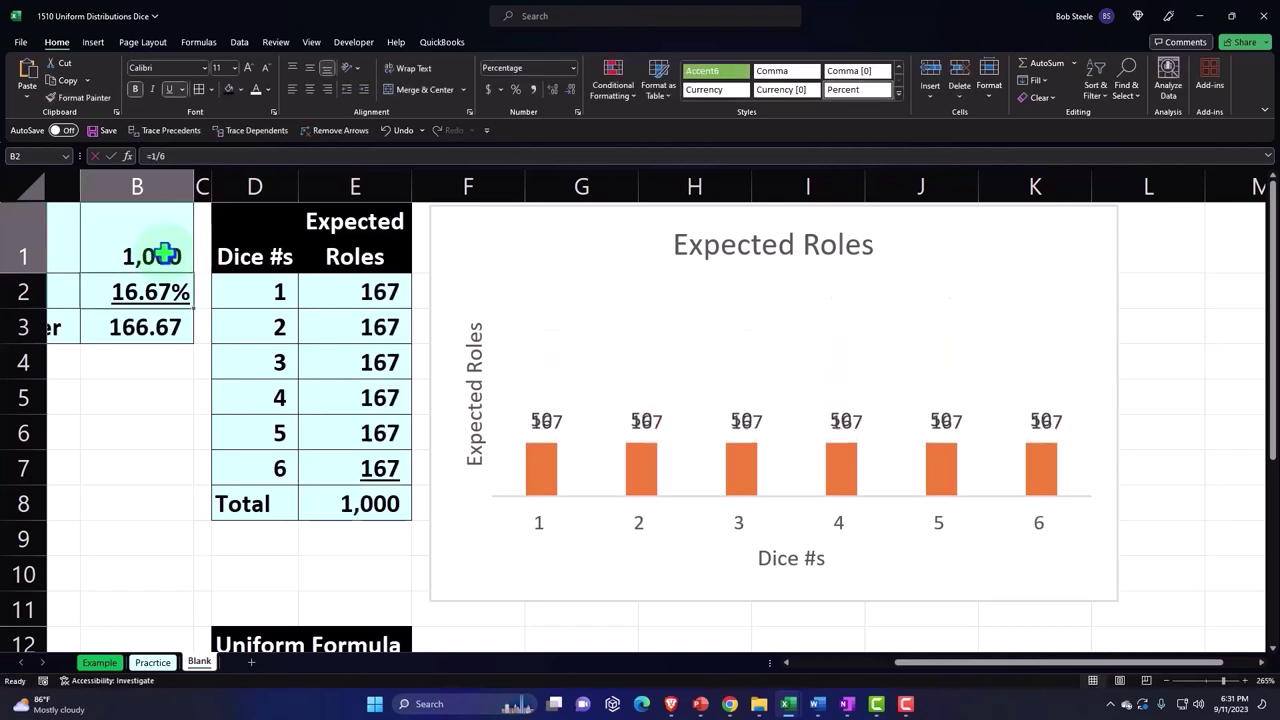
pyautogui.press('Down')
pyautogui.press('Down')
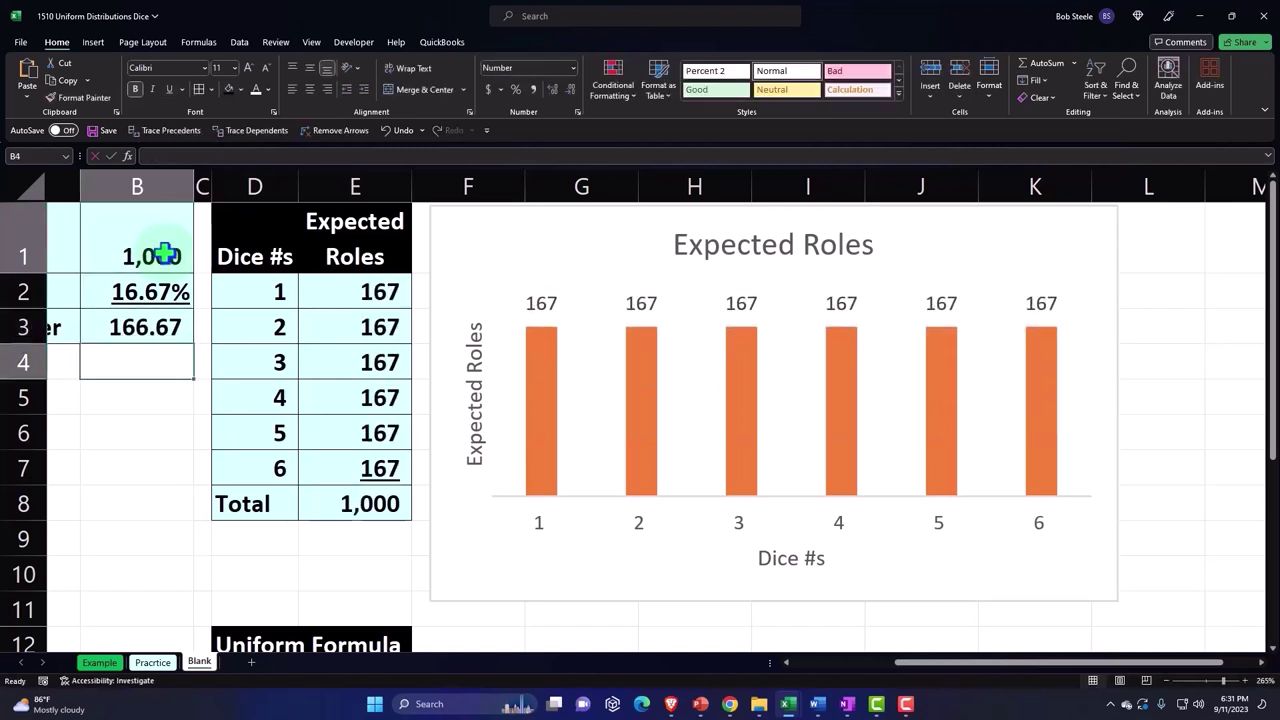
pyautogui.press('Left')
pyautogui.click(353, 467)
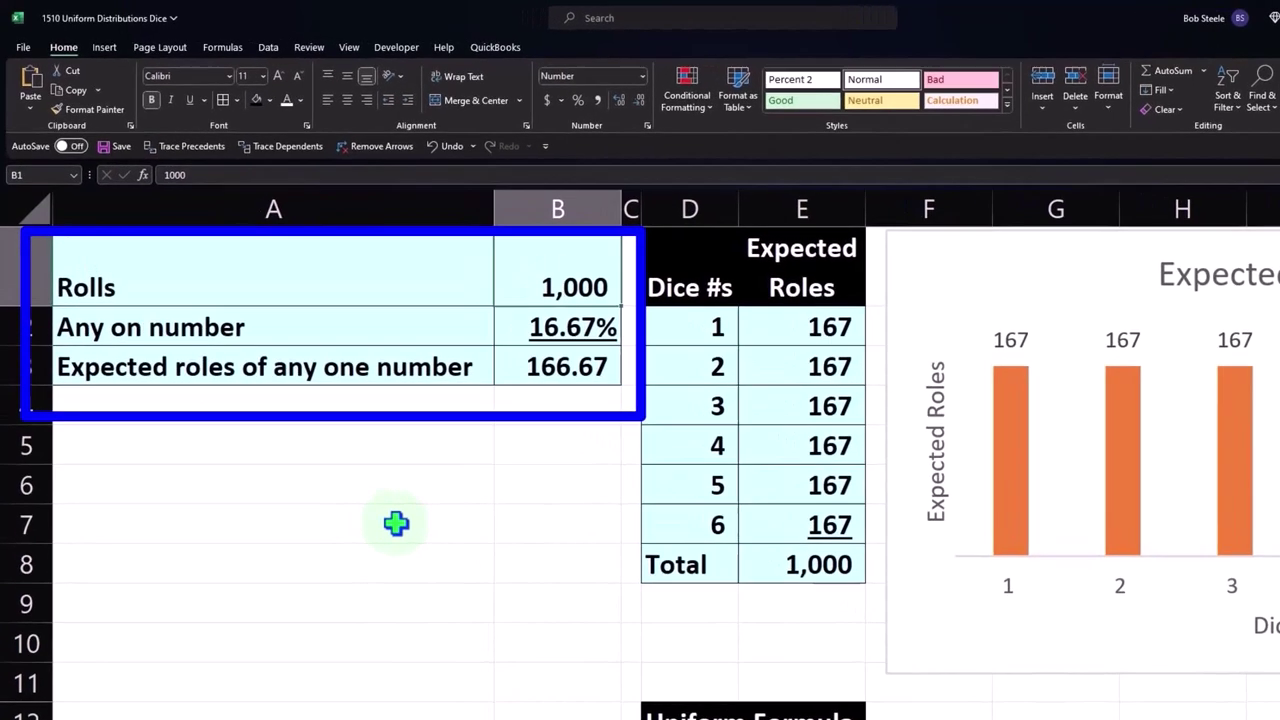
# Step: Enter the header 'Roles' in cell M1, right of the chart
pyautogui.press('Right')
pyautogui.press('Right')
pyautogui.press('Right')
pyautogui.press('Right')
pyautogui.press('Right')
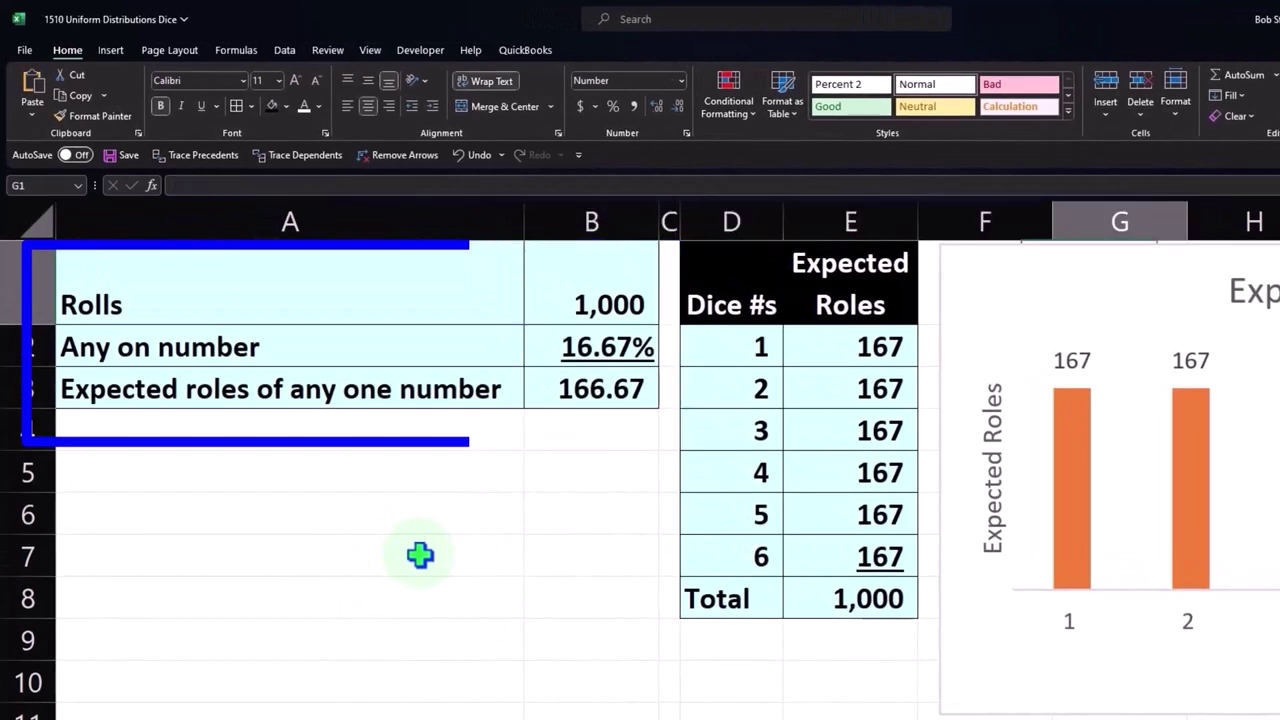
pyautogui.press('Right')
pyautogui.press('Right')
pyautogui.press('Right')
pyautogui.press('Right')
pyautogui.press('Right')
pyautogui.press('Right')
pyautogui.press('Right')
pyautogui.press('Right')
pyautogui.press('Right')
pyautogui.press('Right')
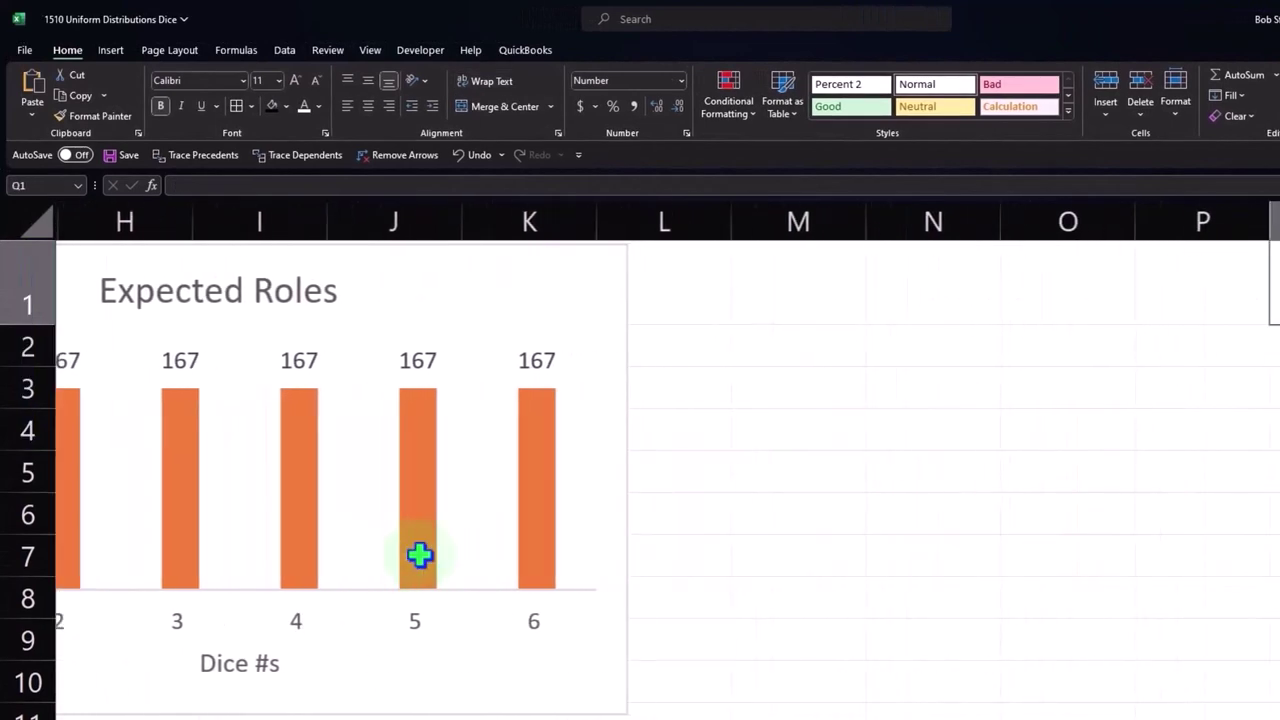
pyautogui.click(768, 425)
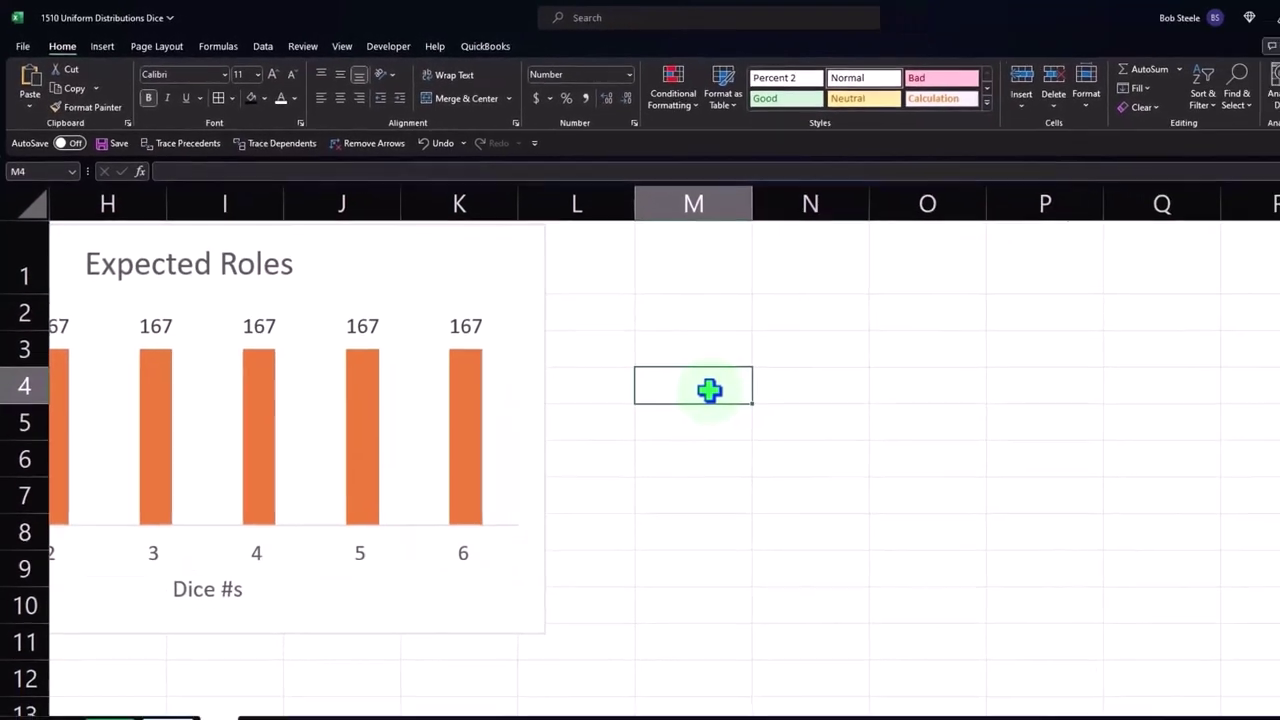
pyautogui.moveTo(1014, 673)
pyautogui.mouseDown()
pyautogui.moveTo(838, 673)
pyautogui.moveTo(957, 665)
pyautogui.mouseUp()
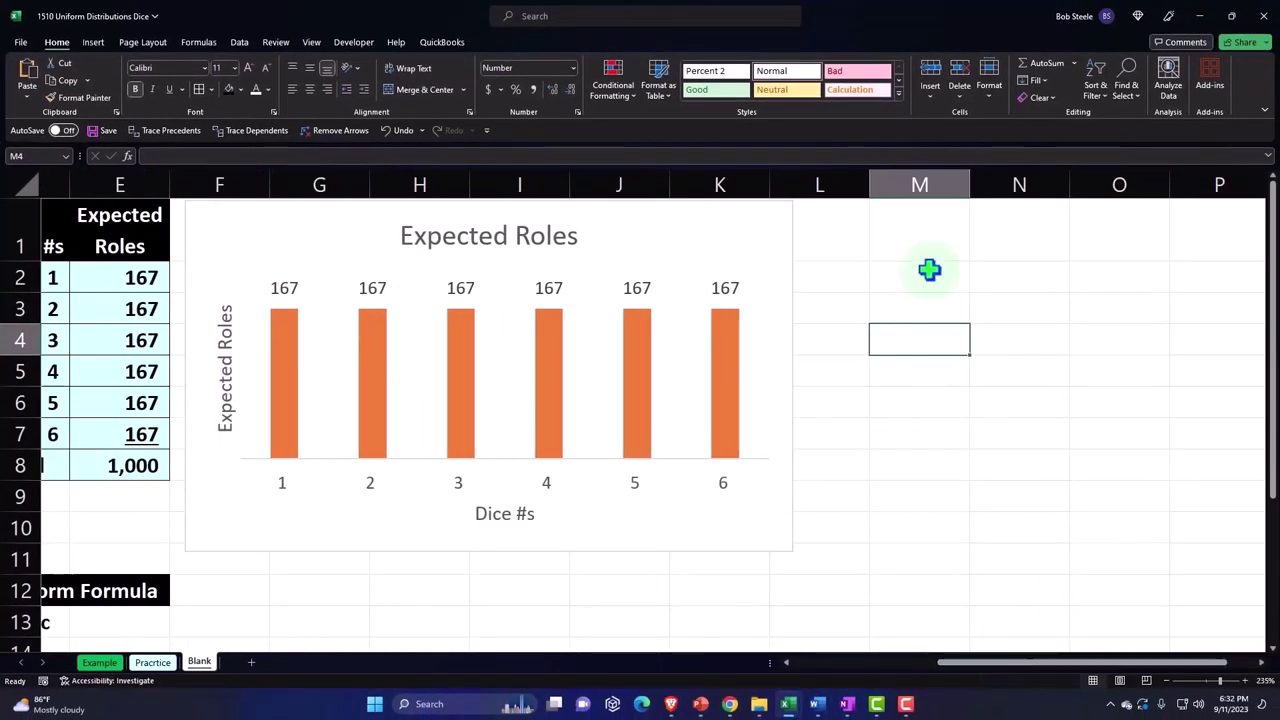
pyautogui.click(927, 232)
pyautogui.write('Roles')
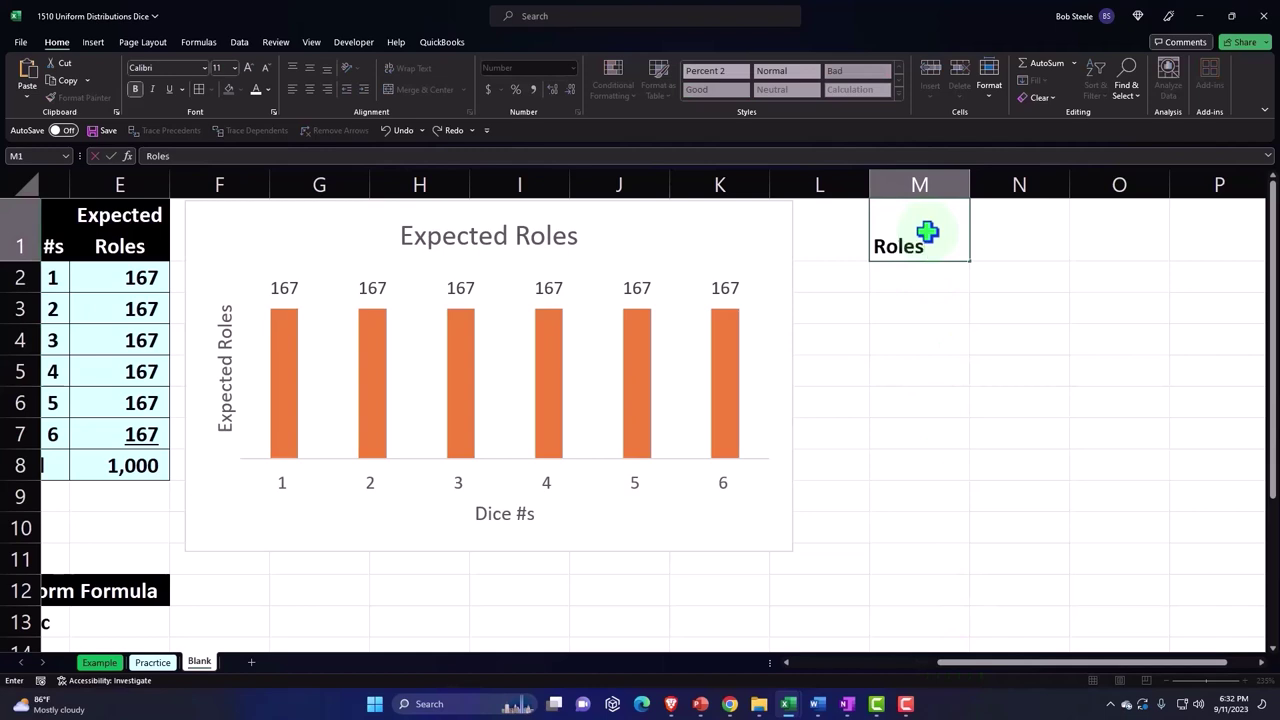
pyautogui.press('Return')
# Step: Give the Roles header cell a black fill and white text
pyautogui.click(927, 232)
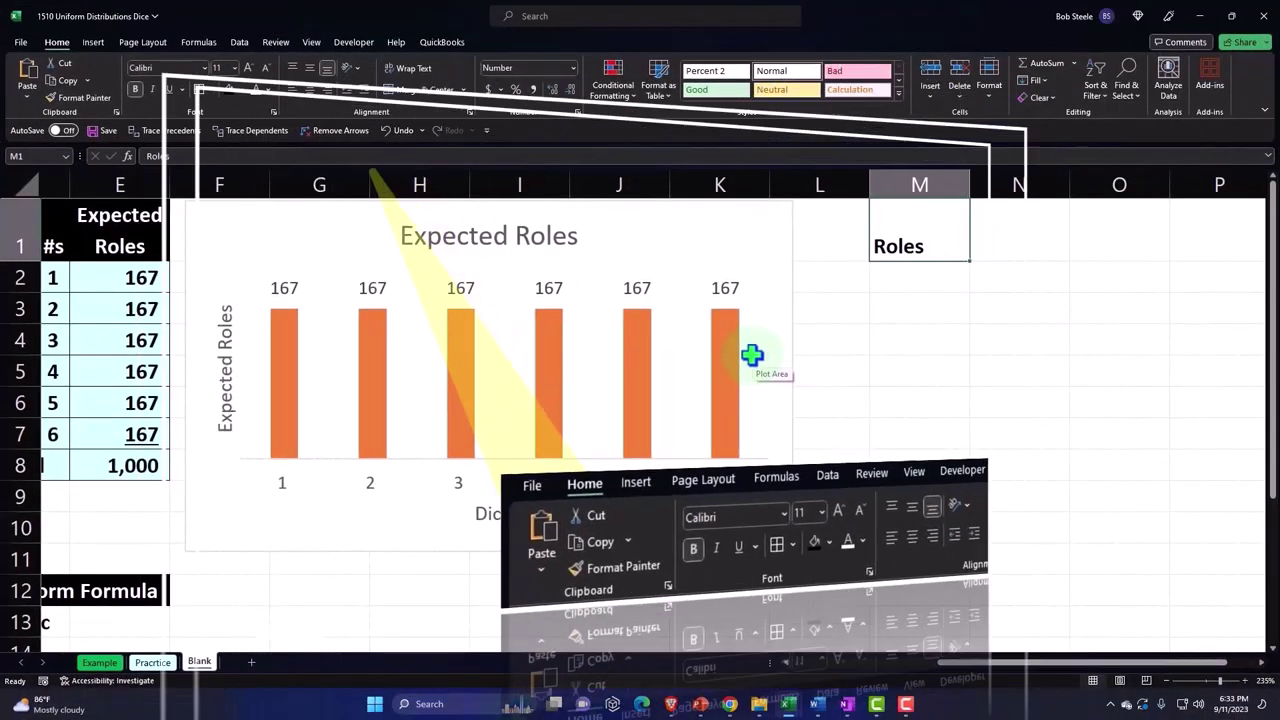
pyautogui.click(229, 90)
pyautogui.click(256, 89)
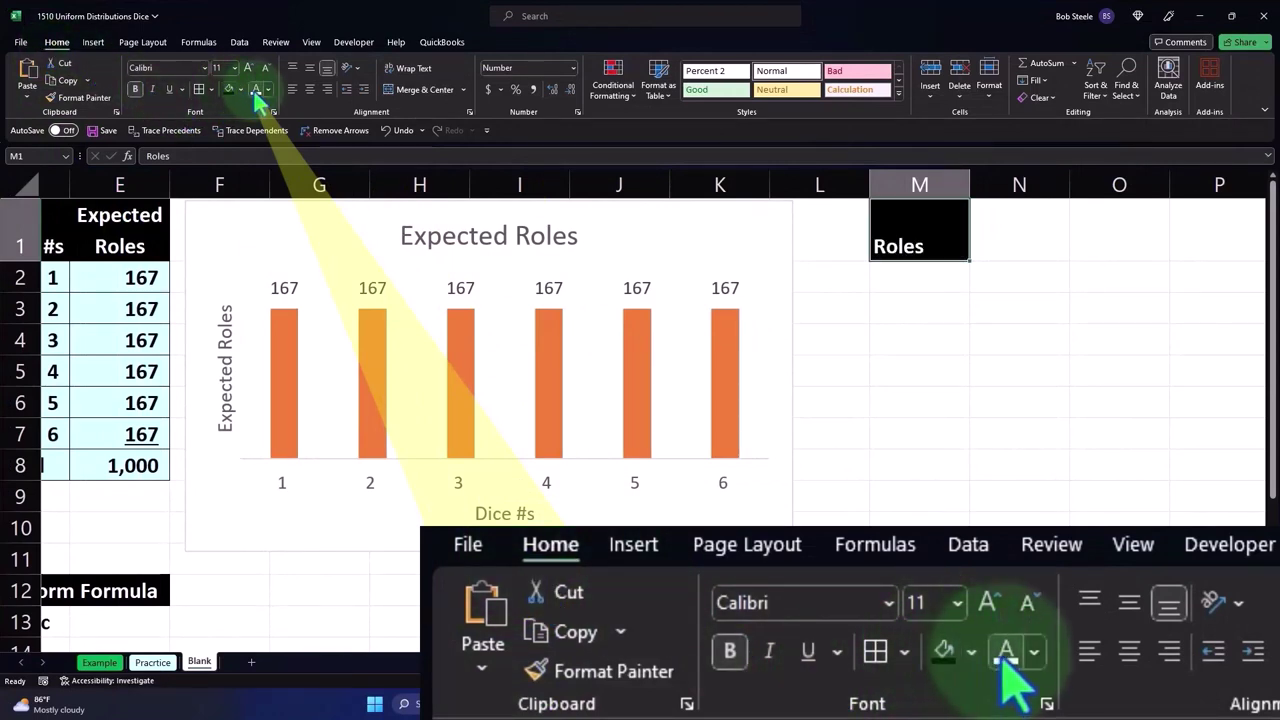
pyautogui.click(880, 286)
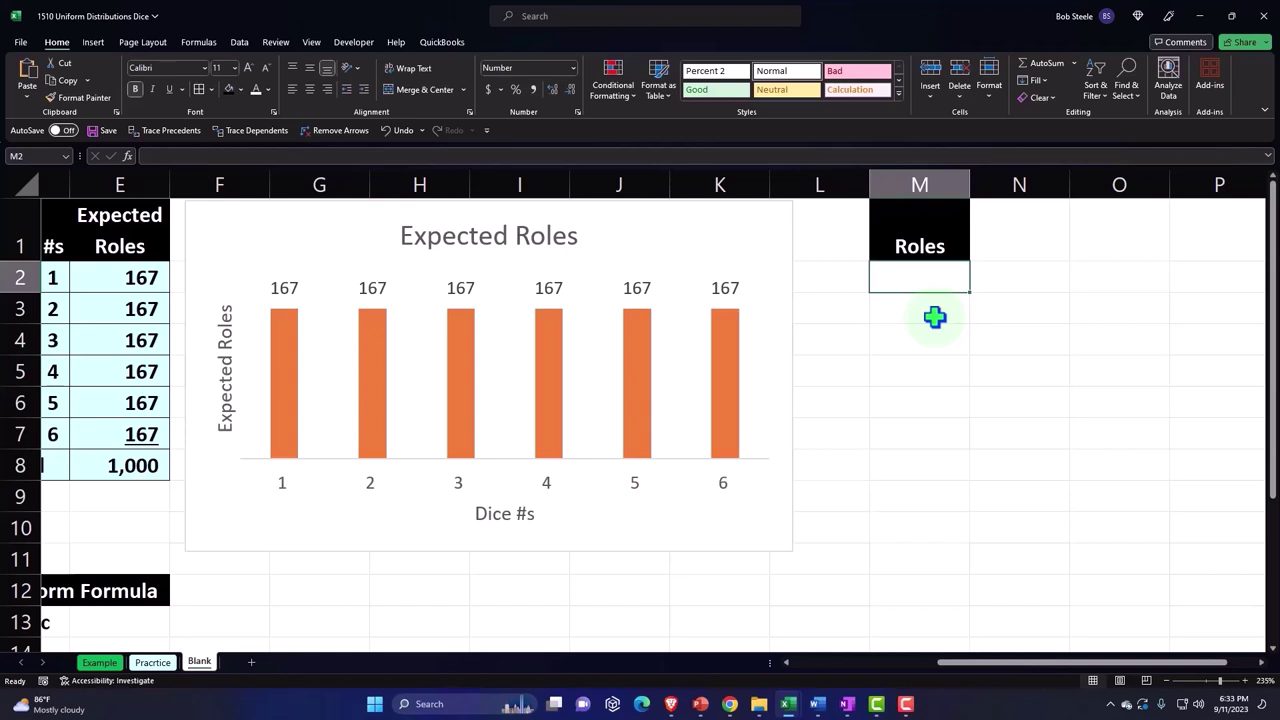
# Step: Enter =RANDBETWEEN(1,6) in M2 to simulate a die roll
pyautogui.write('=r')
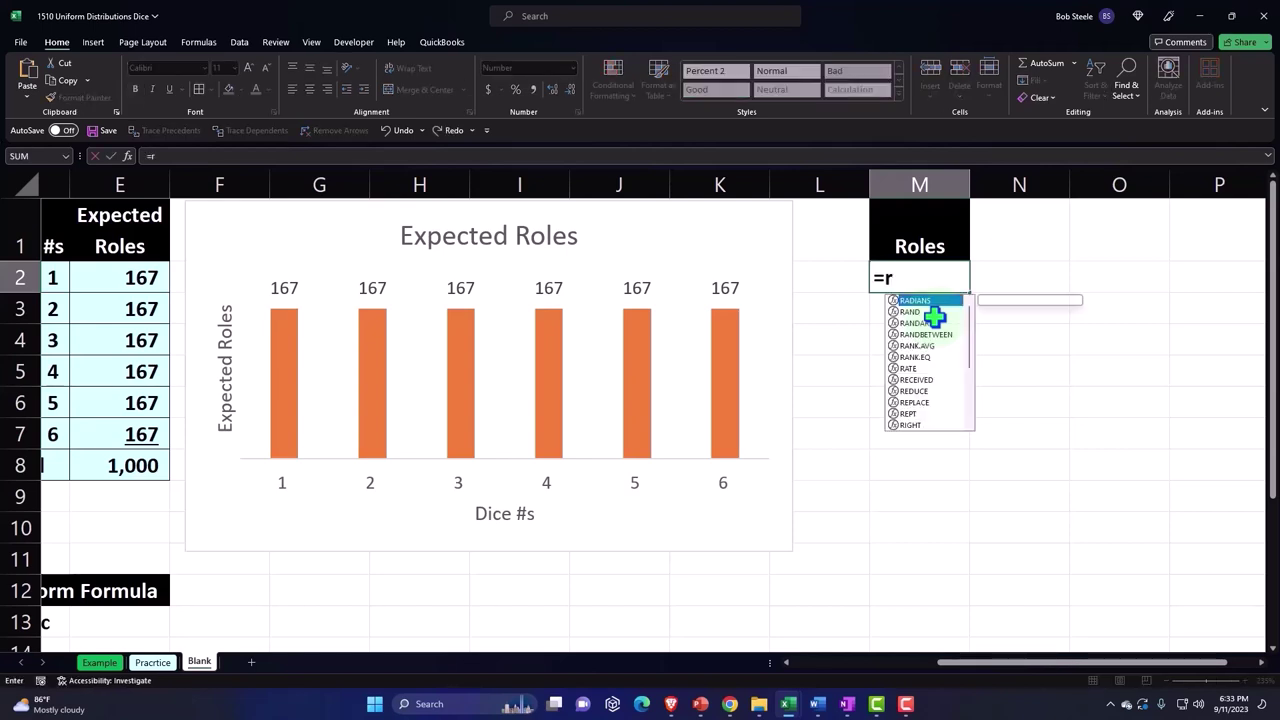
pyautogui.write('and')
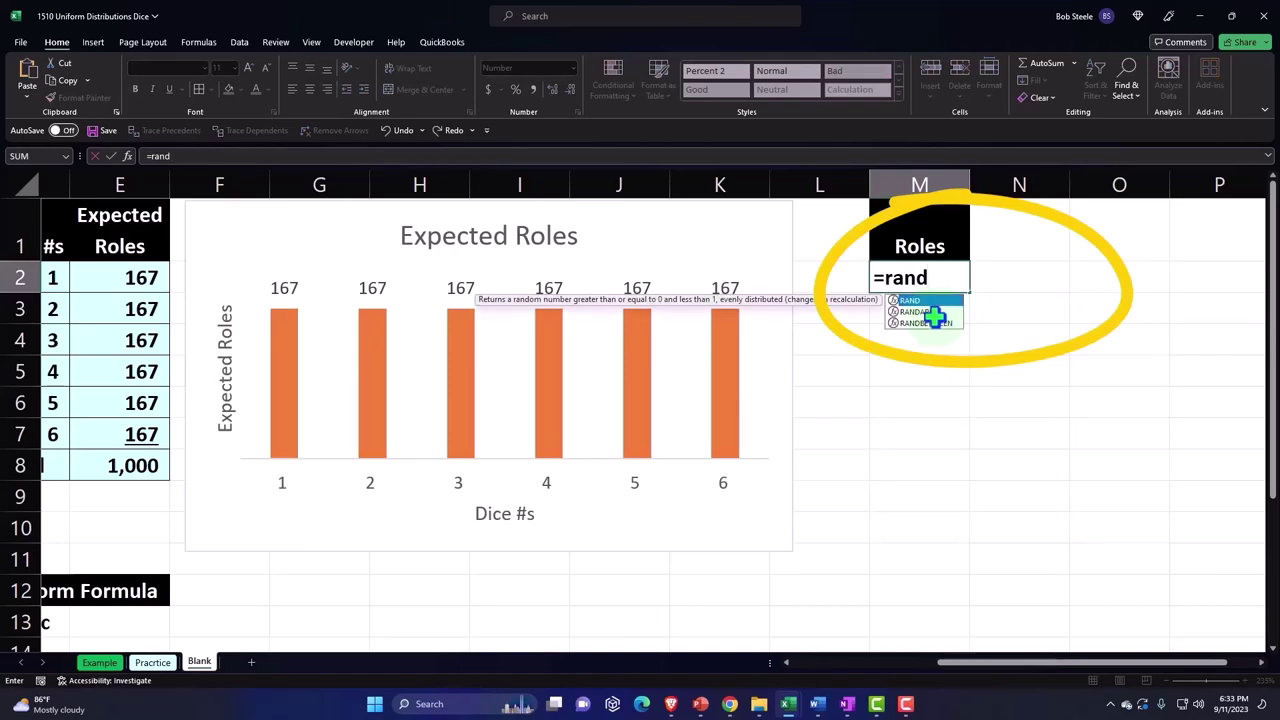
pyautogui.write('b')
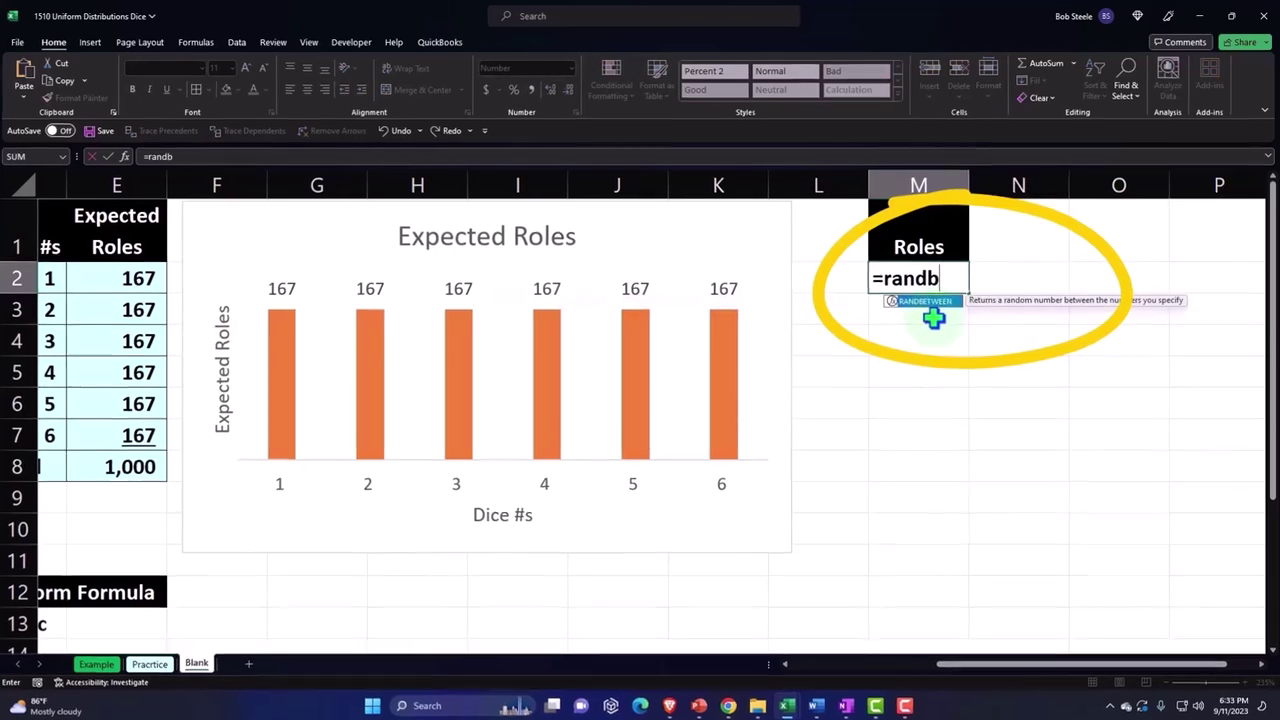
pyautogui.press('Tab')
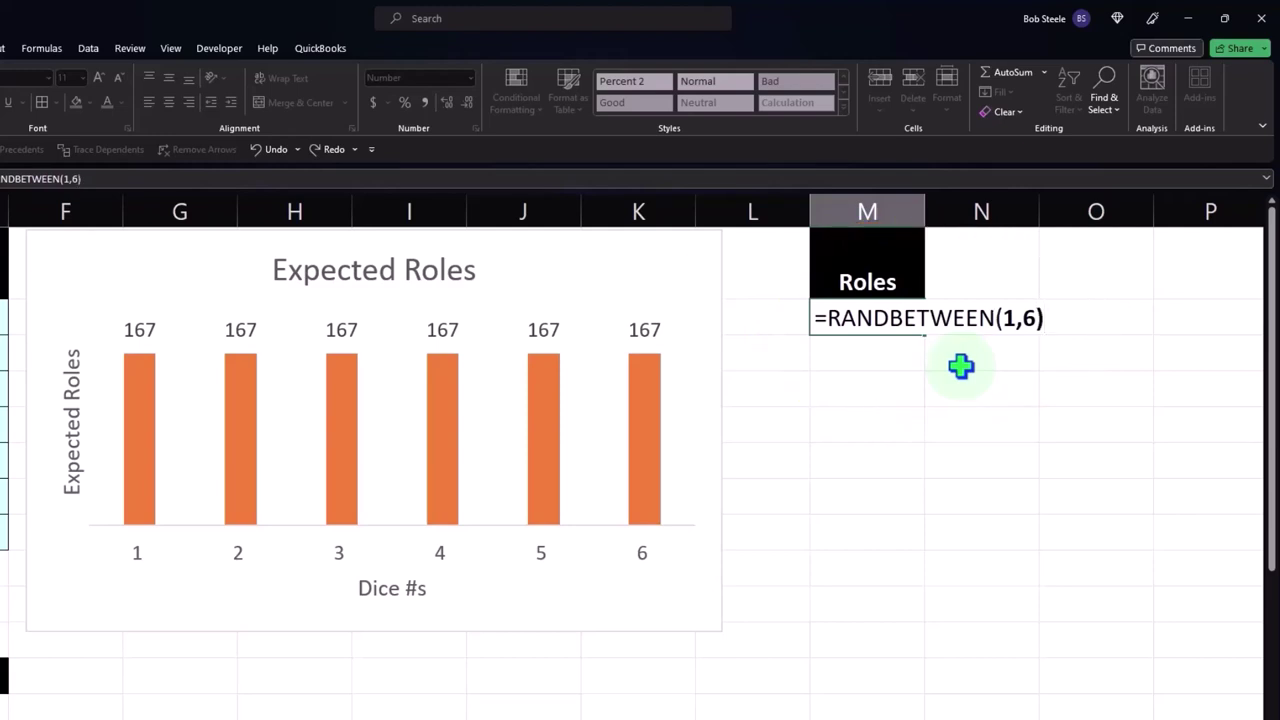
pyautogui.press('Return')
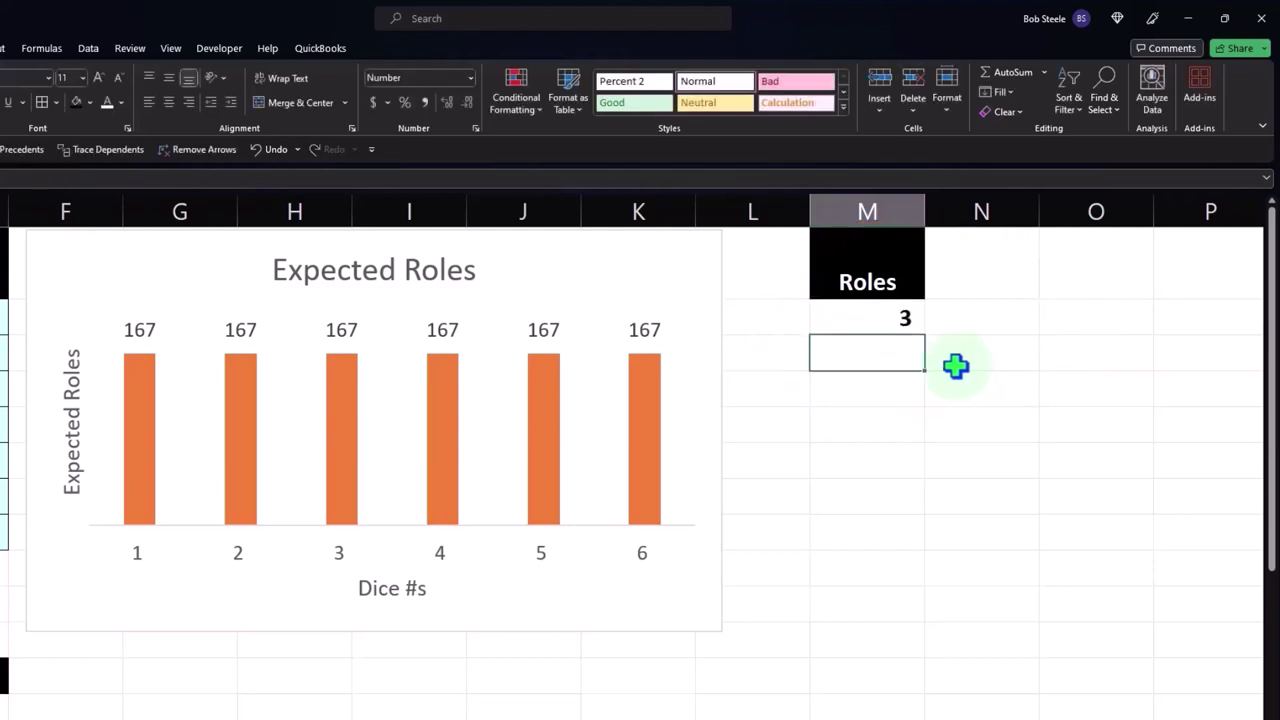
pyautogui.click(903, 330)
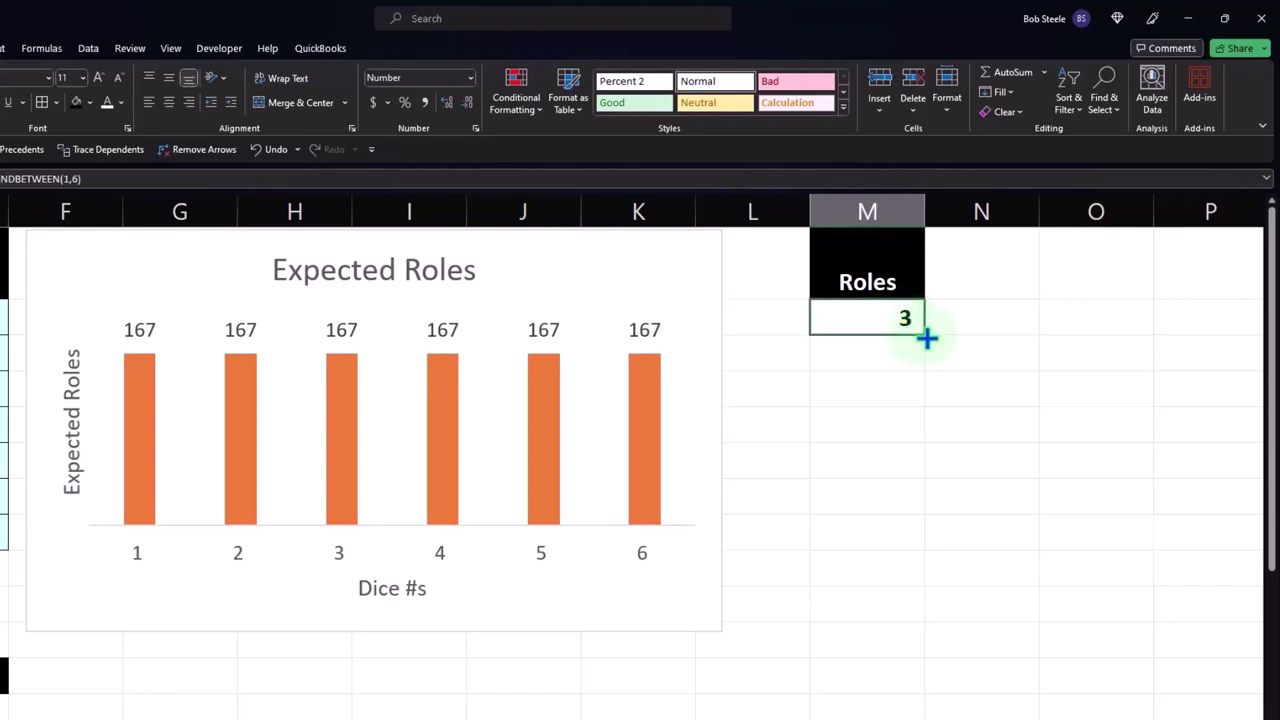
# Step: Fill the RANDBETWEEN(1,6) formula down M2:M1001 for 1,000 simulated rolls
pyautogui.moveTo(927, 338); pyautogui.dragTo(928, 463)
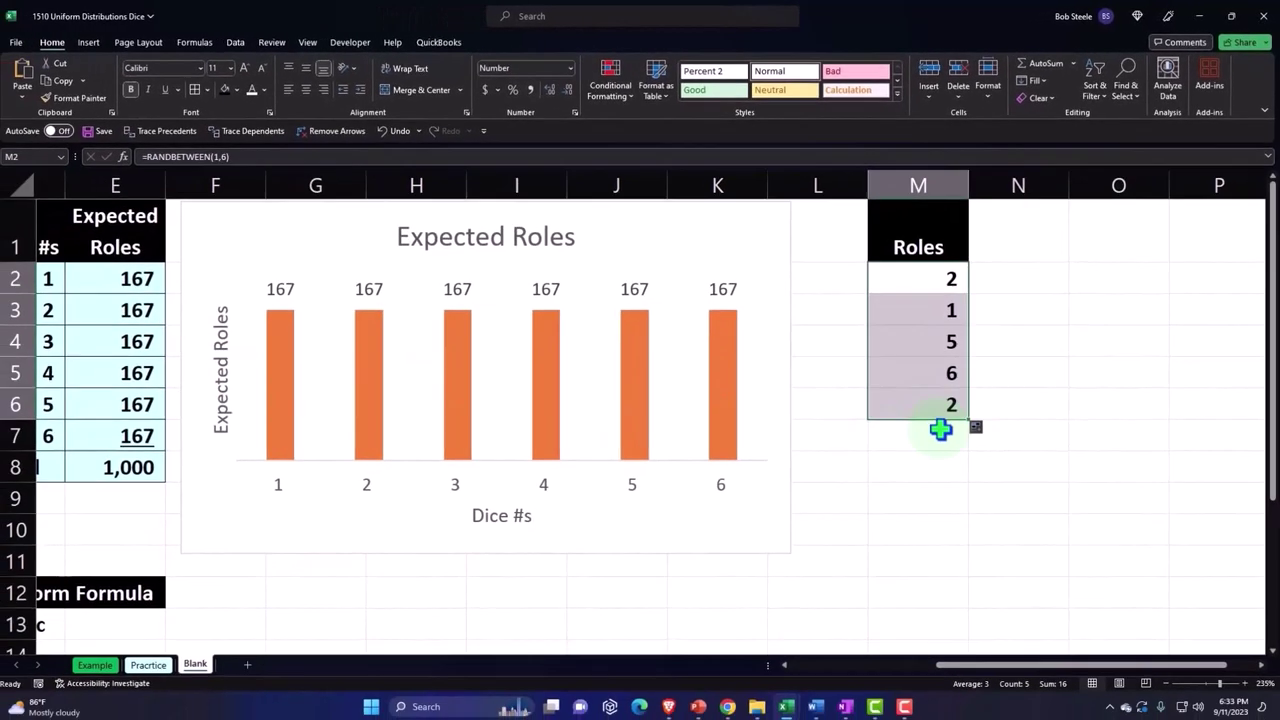
pyautogui.moveTo(968, 419)
pyautogui.mouseDown()
pyautogui.moveTo(959, 716)
pyautogui.moveTo(950, 166)
pyautogui.mouseUp()
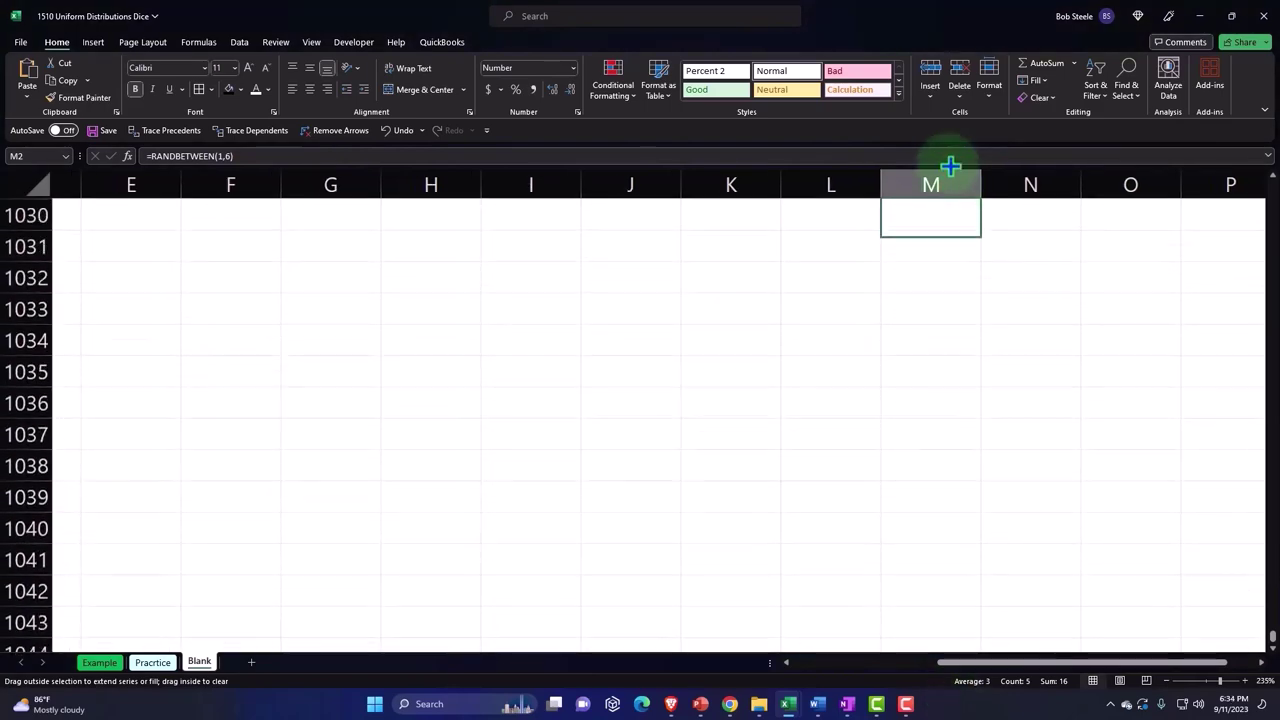
pyautogui.moveTo(950, 166)
pyautogui.mouseDown()
pyautogui.moveTo(945, 287)
pyautogui.moveTo(936, 207)
pyautogui.moveTo(924, 325)
pyautogui.moveTo(924, 297)
pyautogui.mouseUp()
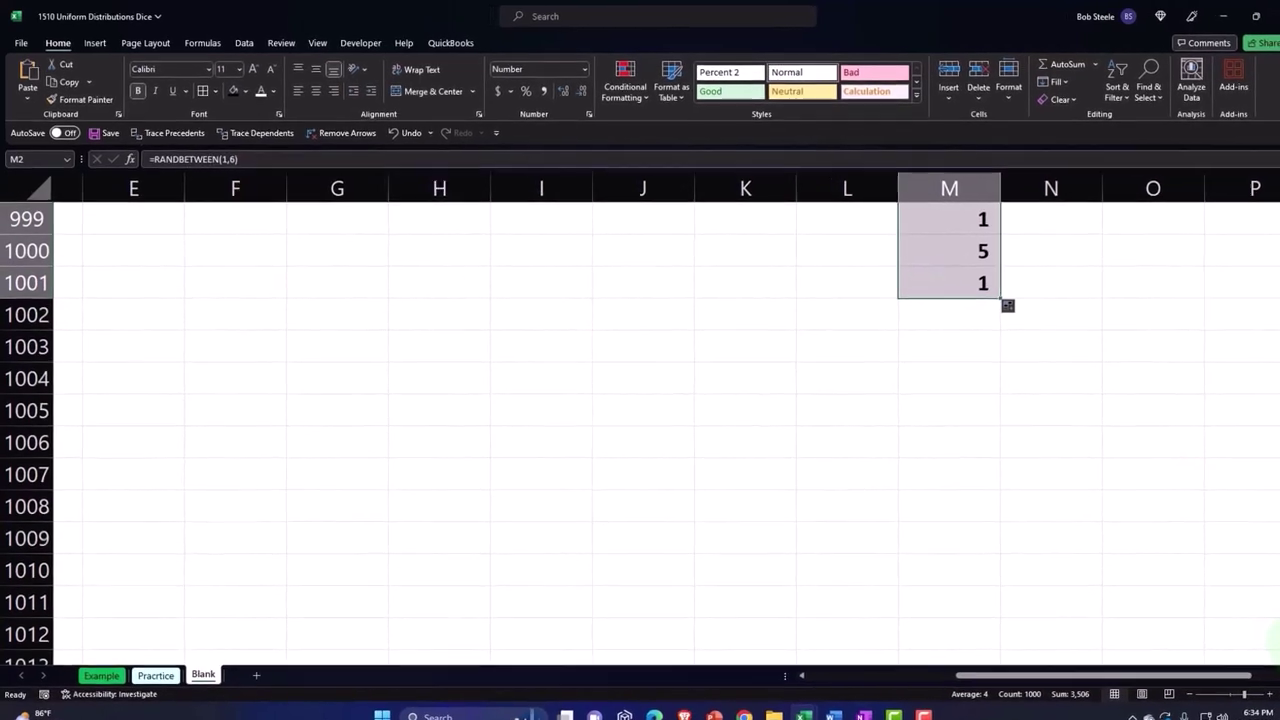
pyautogui.hotkey('ctrl', 'BackSpace')
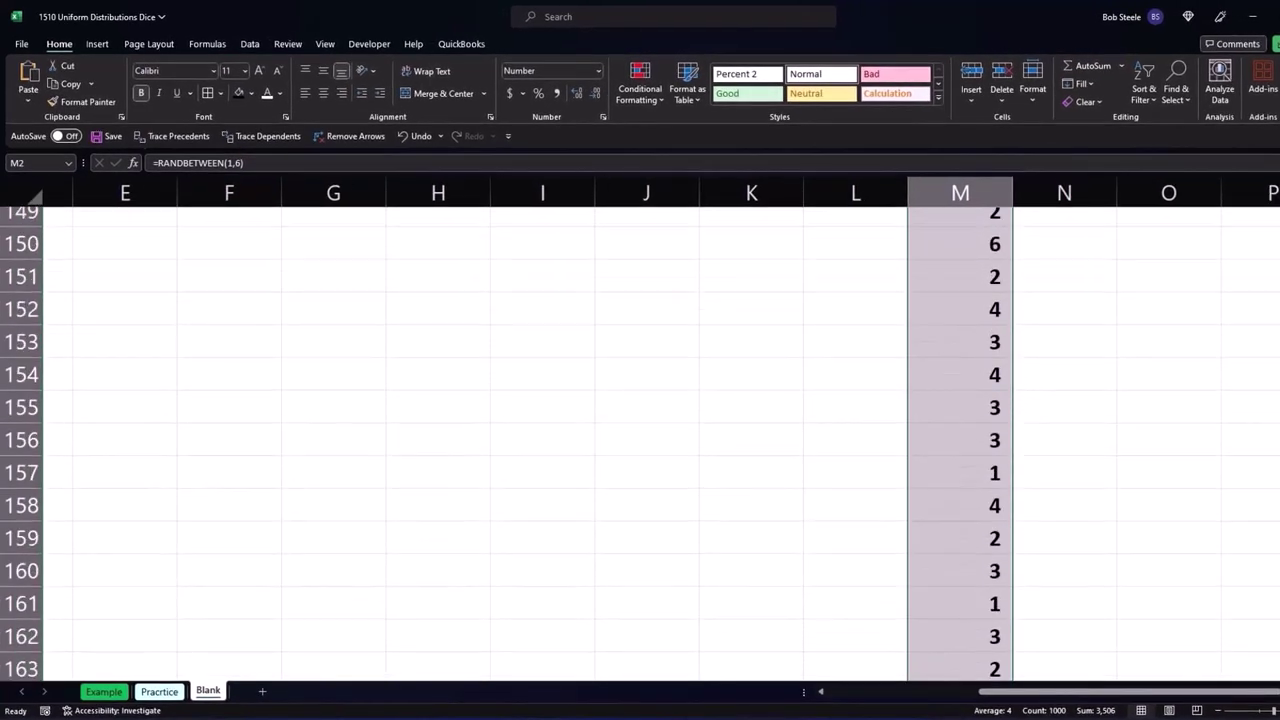
# Step: Narrow column M to a width of about 7.57
pyautogui.click(1092, 291)
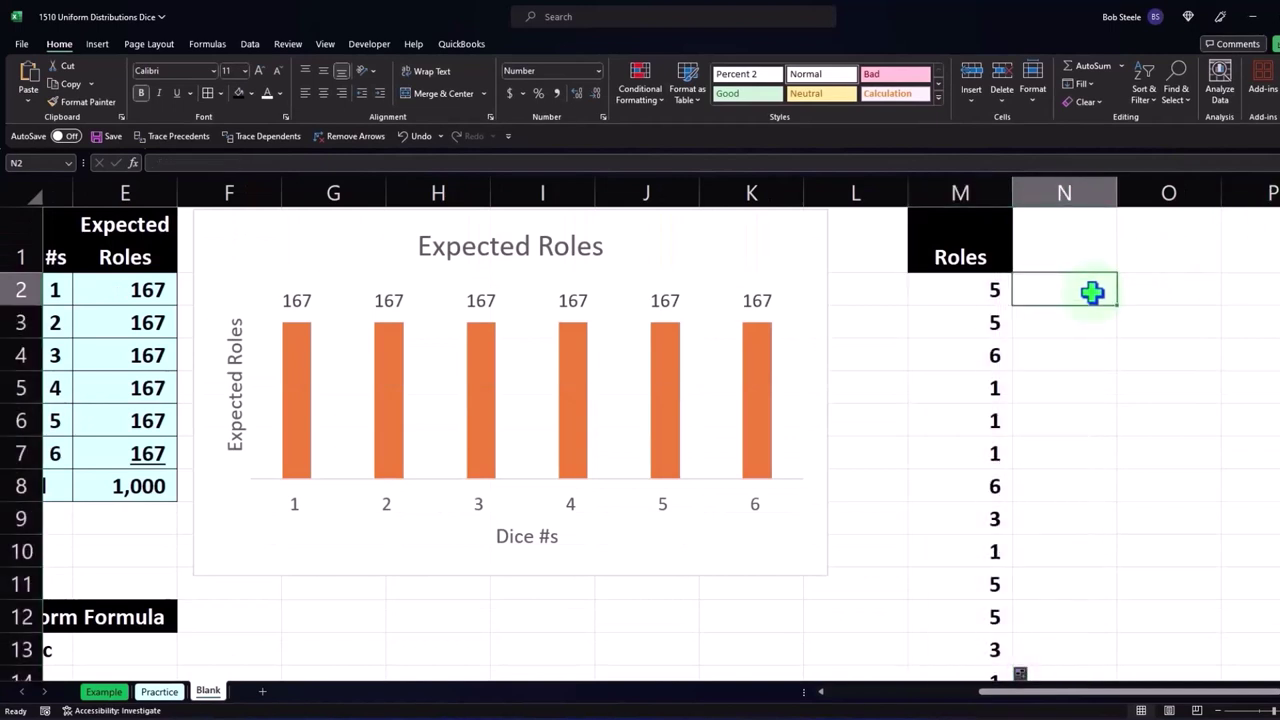
pyautogui.press('Right')
pyautogui.press('Right')
pyautogui.press('Right')
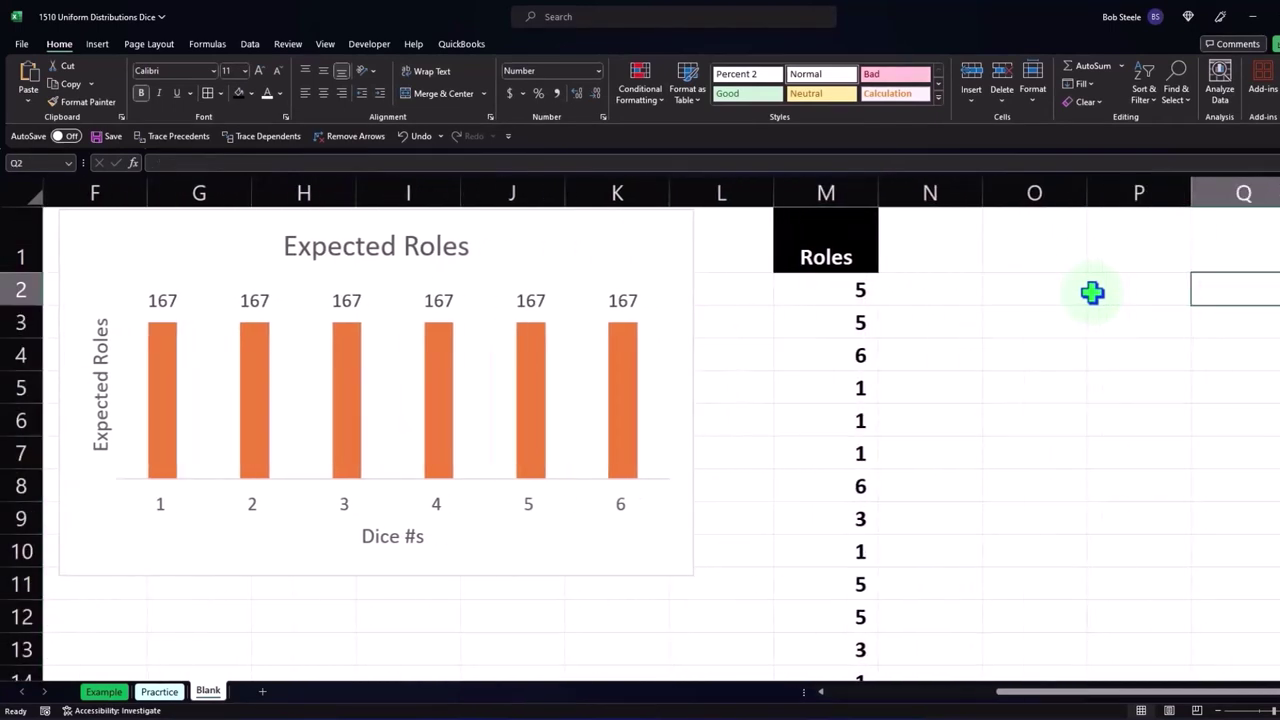
pyautogui.moveTo(879, 195); pyautogui.dragTo(846, 194)
pyautogui.click(858, 226)
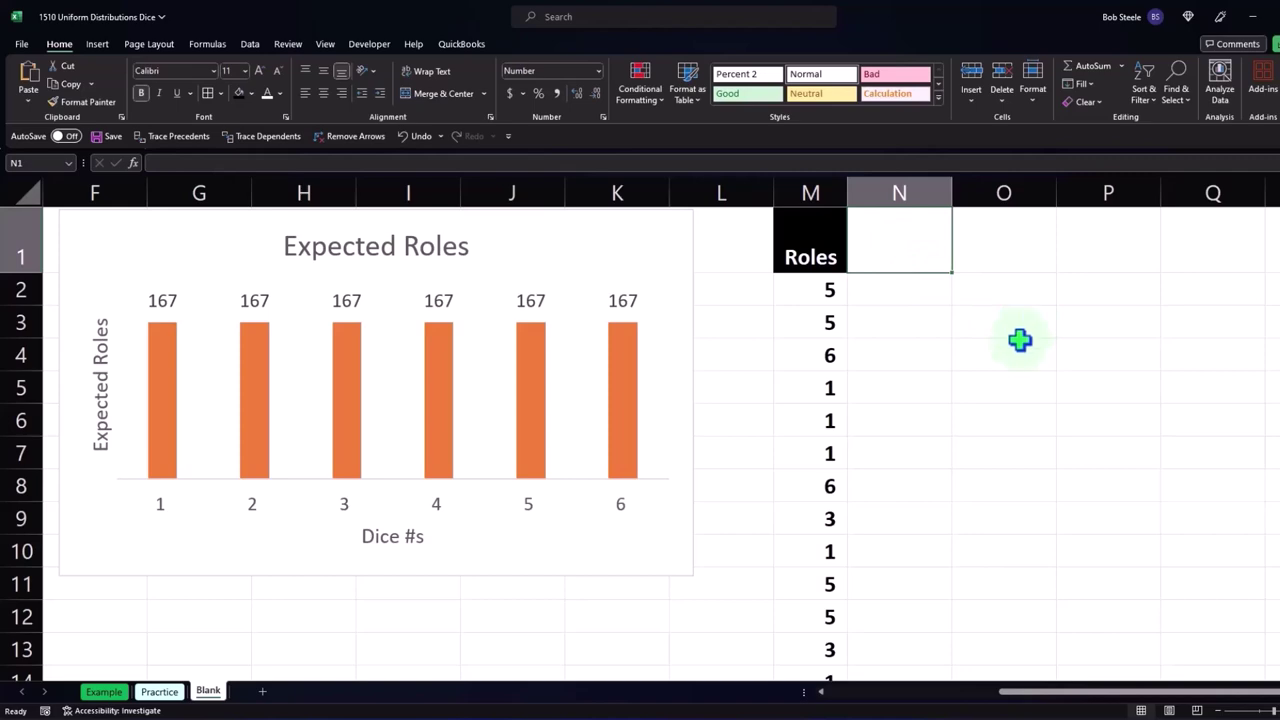
# Step: Re-enter roll formulas to recalculate the 1,000 random rolls to fresh values
pyautogui.doubleClick(812, 318)
pyautogui.press('Return')
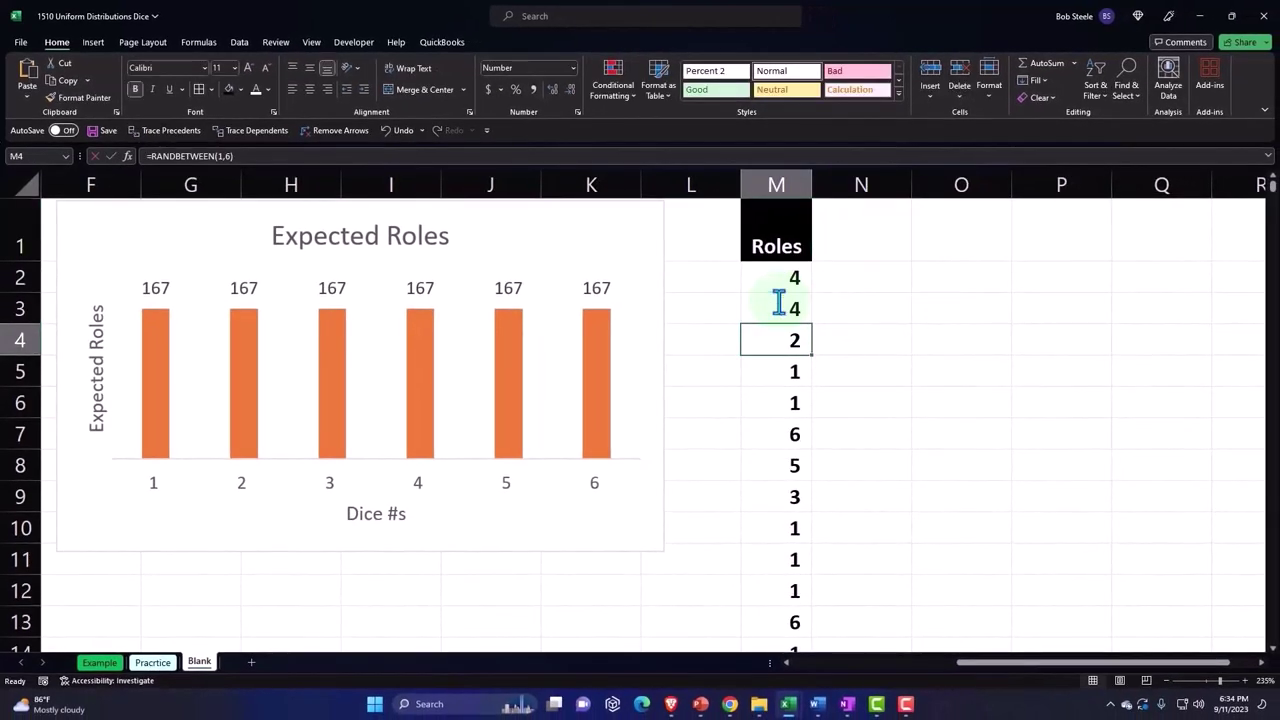
pyautogui.doubleClick(789, 366)
pyautogui.press('Return')
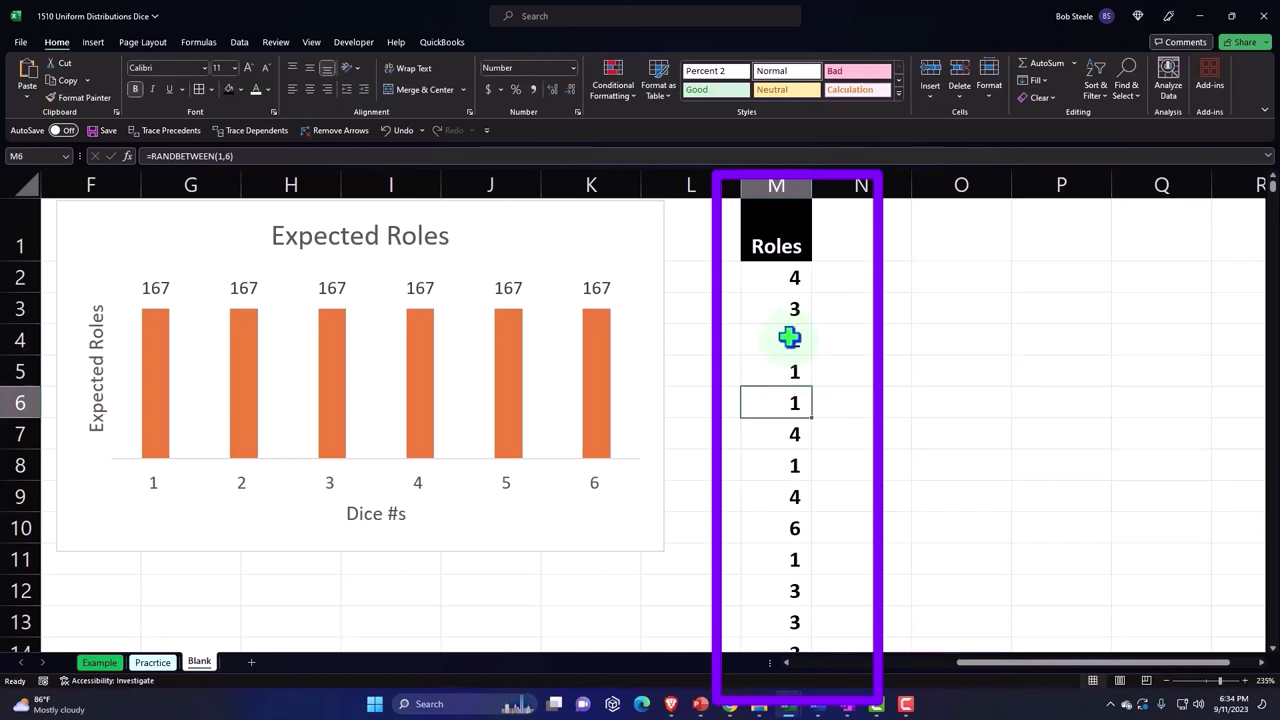
pyautogui.click(784, 165)
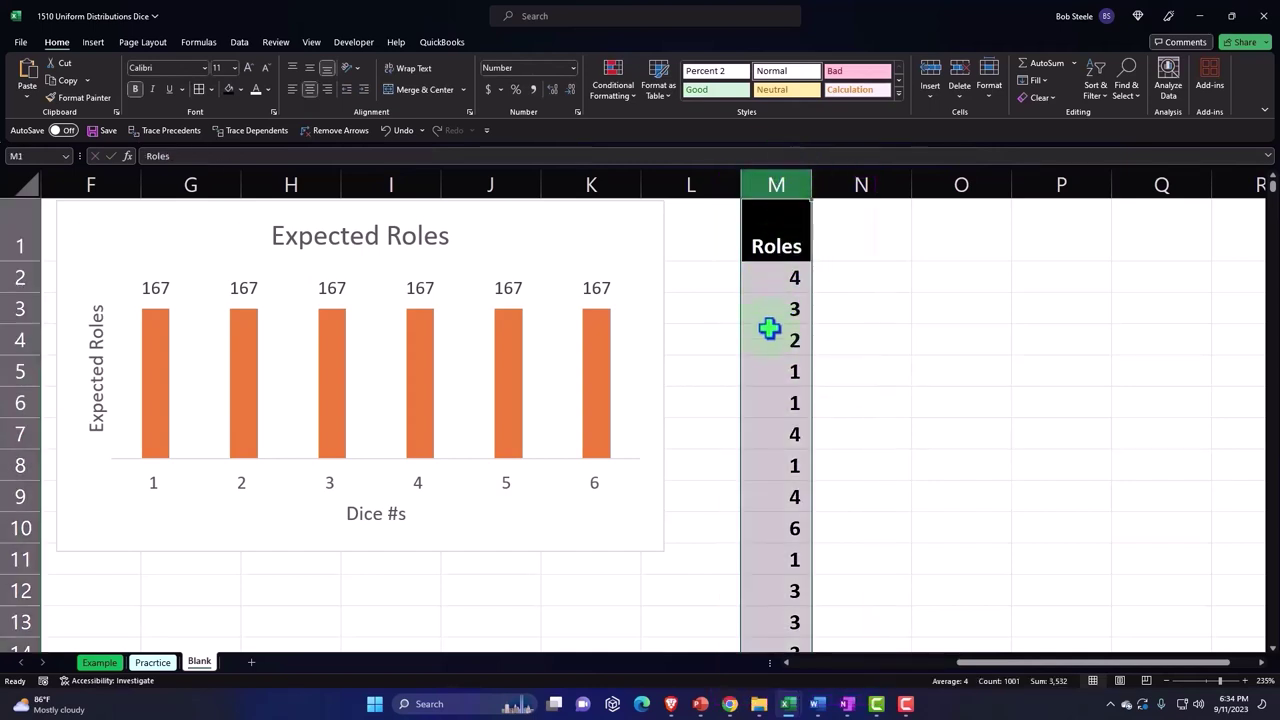
# Step: Paste the random Roles rolls from column M into column O as fixed values
pyautogui.rightClick(771, 331)
pyautogui.click(800, 378)
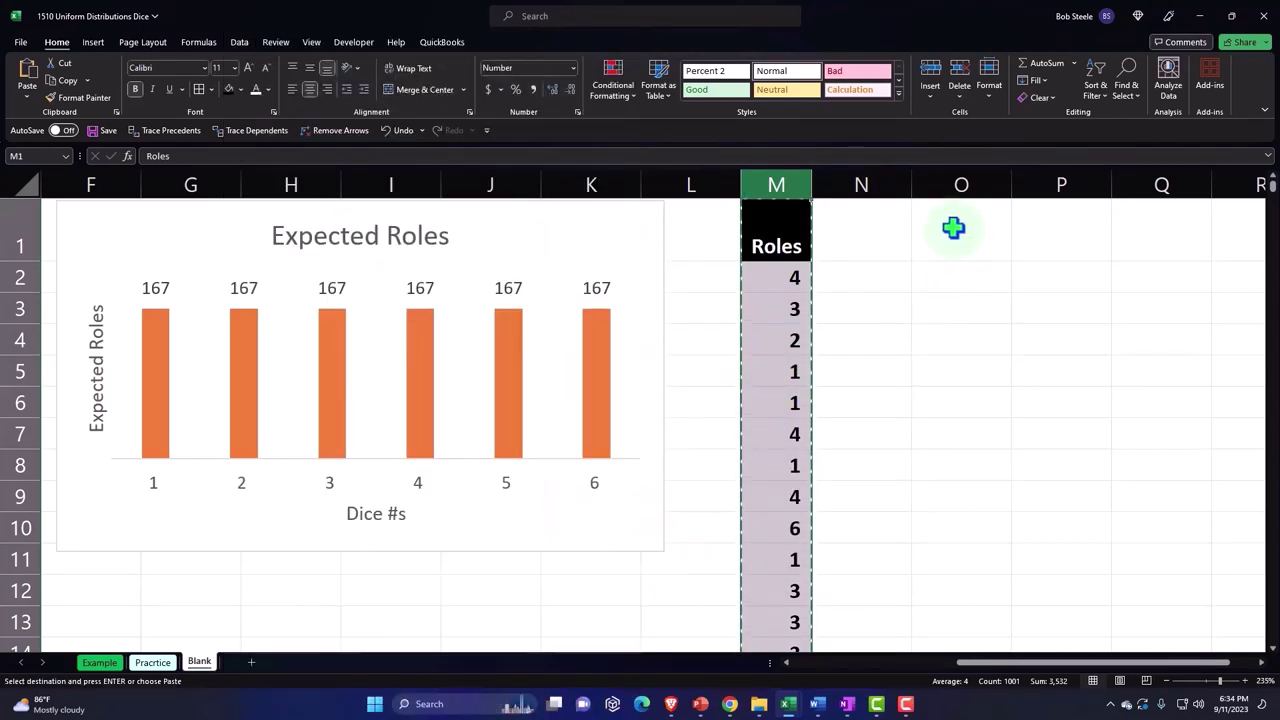
pyautogui.click(953, 228)
pyautogui.rightClick(953, 228)
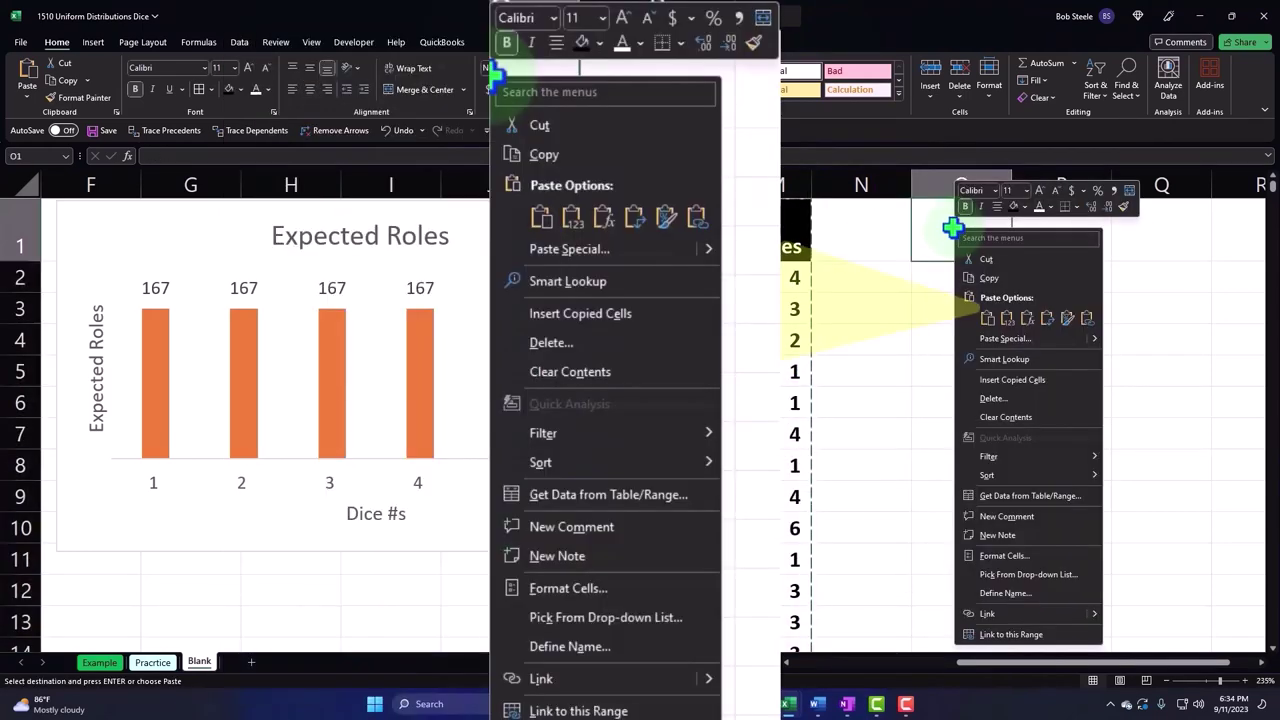
pyautogui.click(1007, 318)
pyautogui.click(1007, 318)
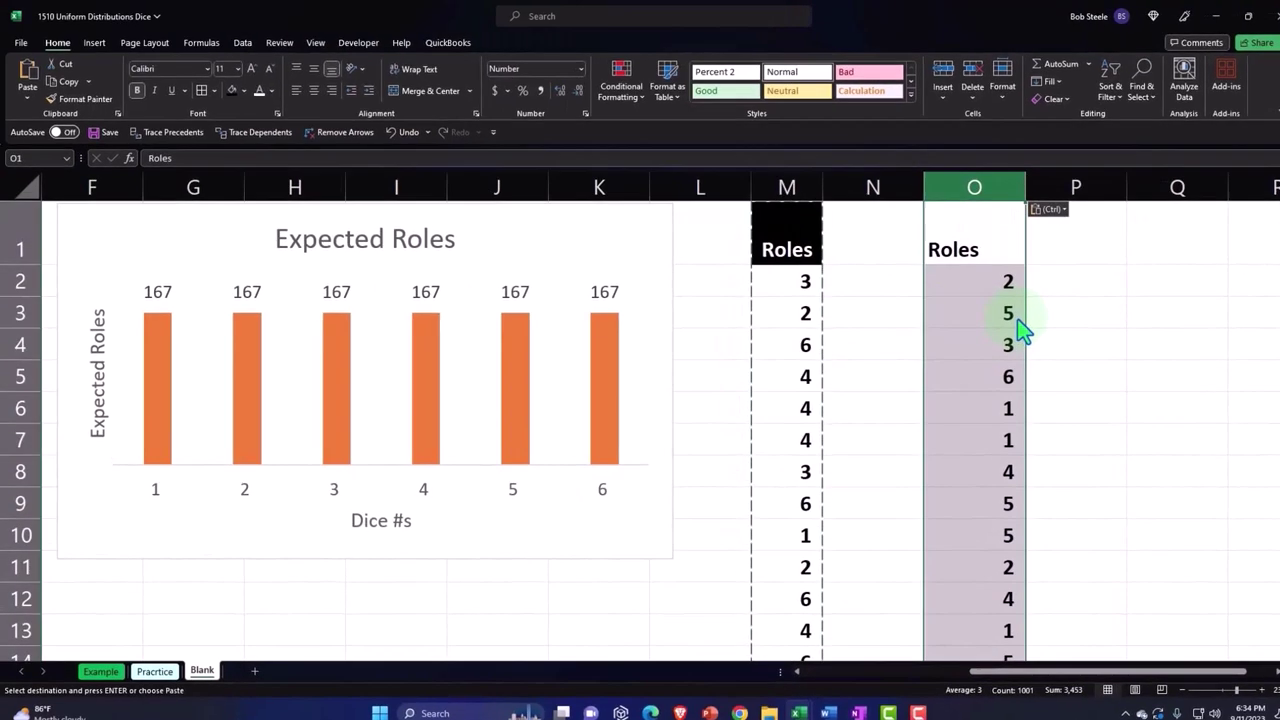
pyautogui.click(1015, 327)
pyautogui.press('Return')
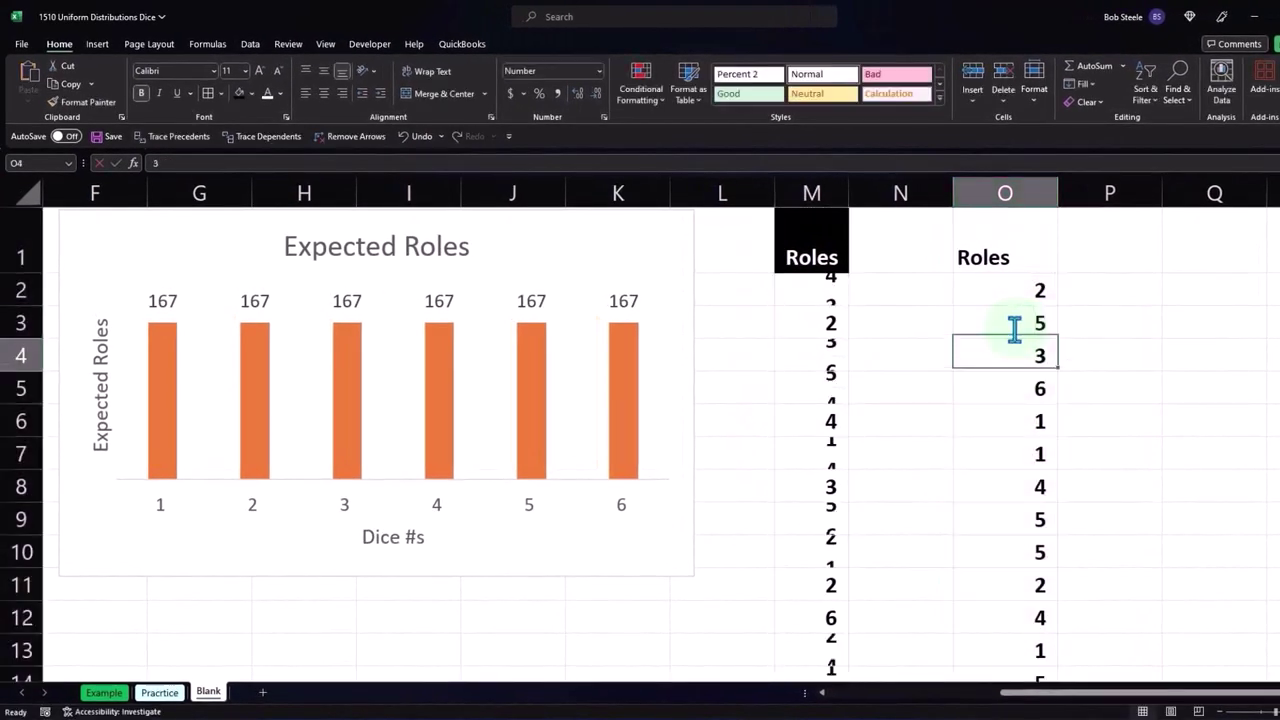
pyautogui.click(1002, 383)
pyautogui.press('Return')
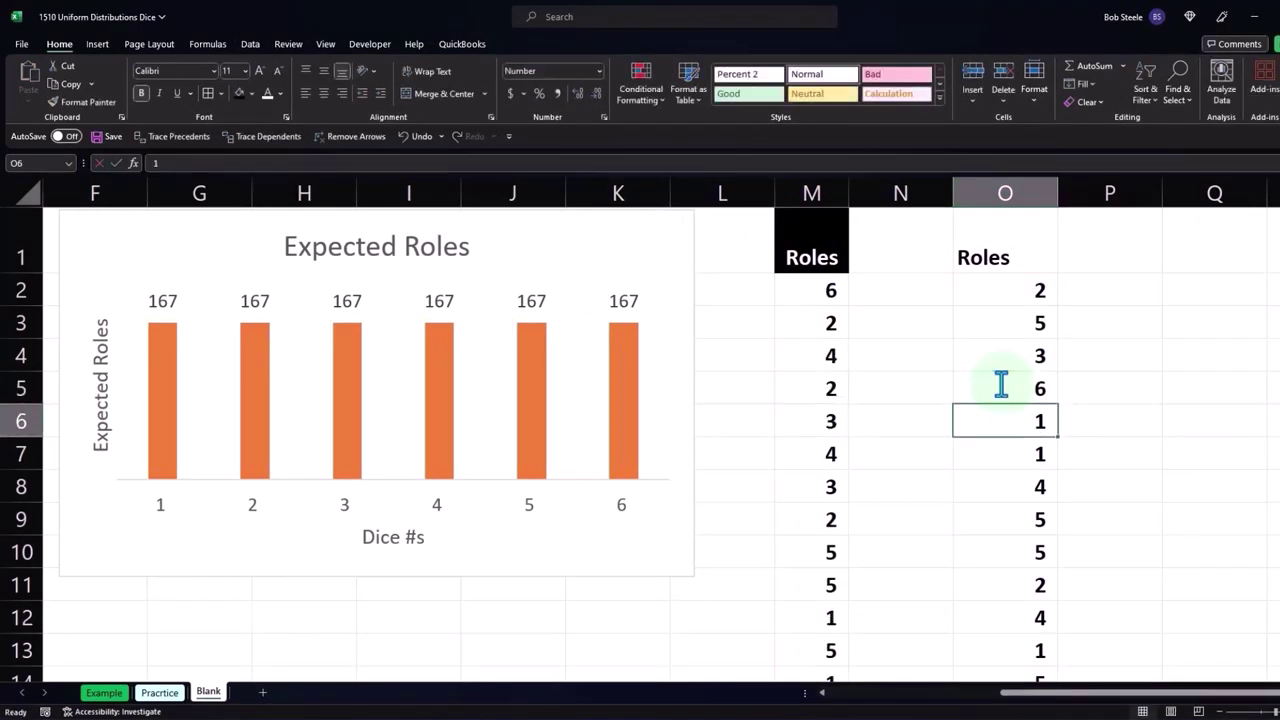
# Step: Give the O1 Roles header a black fill with white text
pyautogui.click(972, 228)
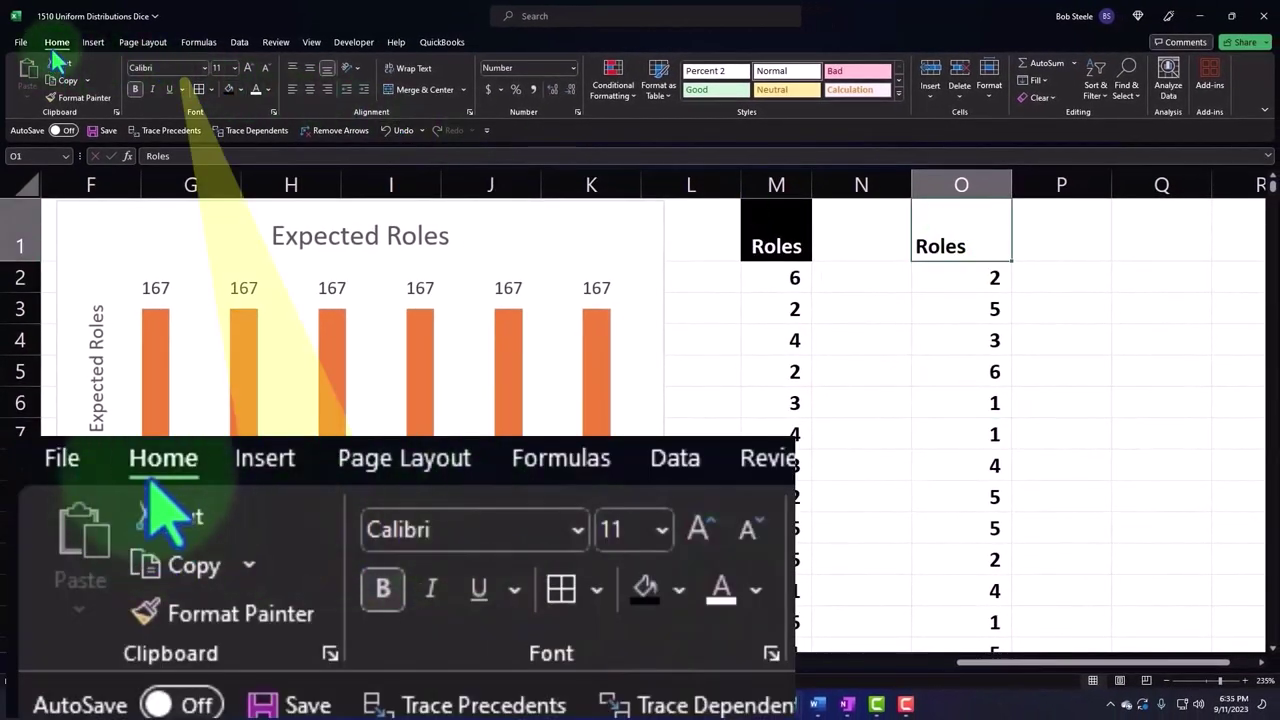
pyautogui.click(232, 89)
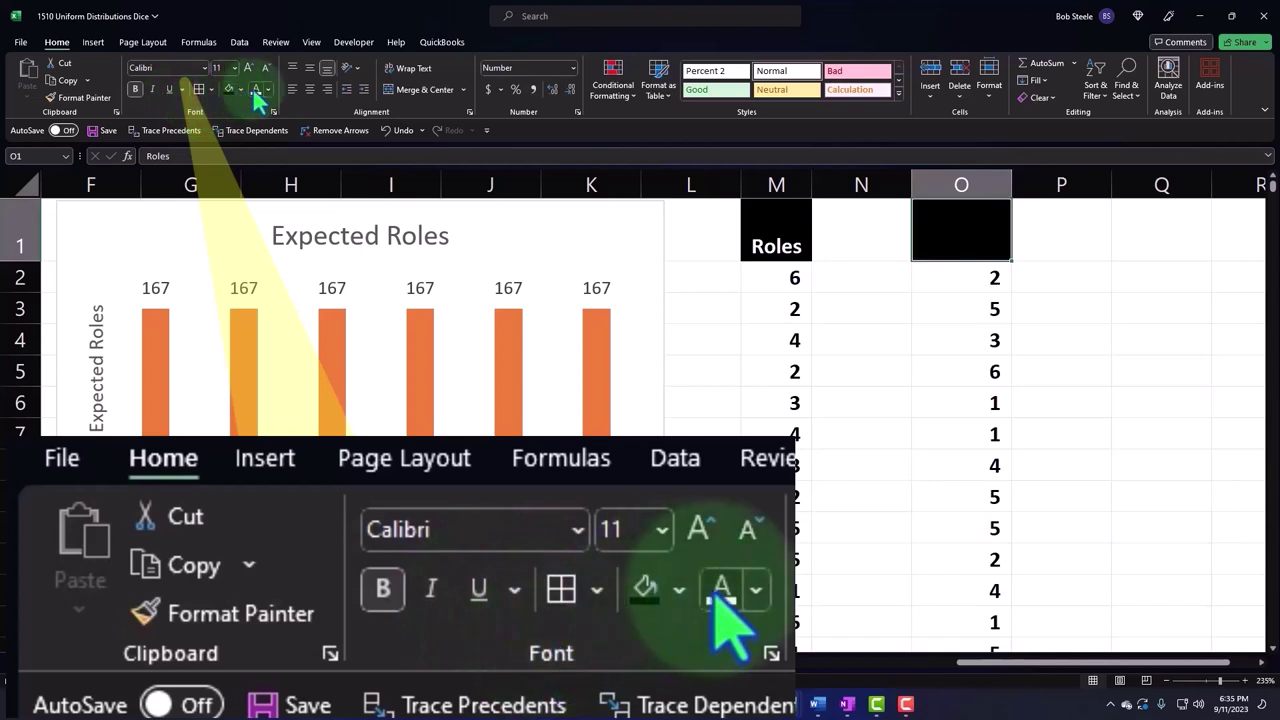
pyautogui.click(256, 89)
pyautogui.click(915, 310)
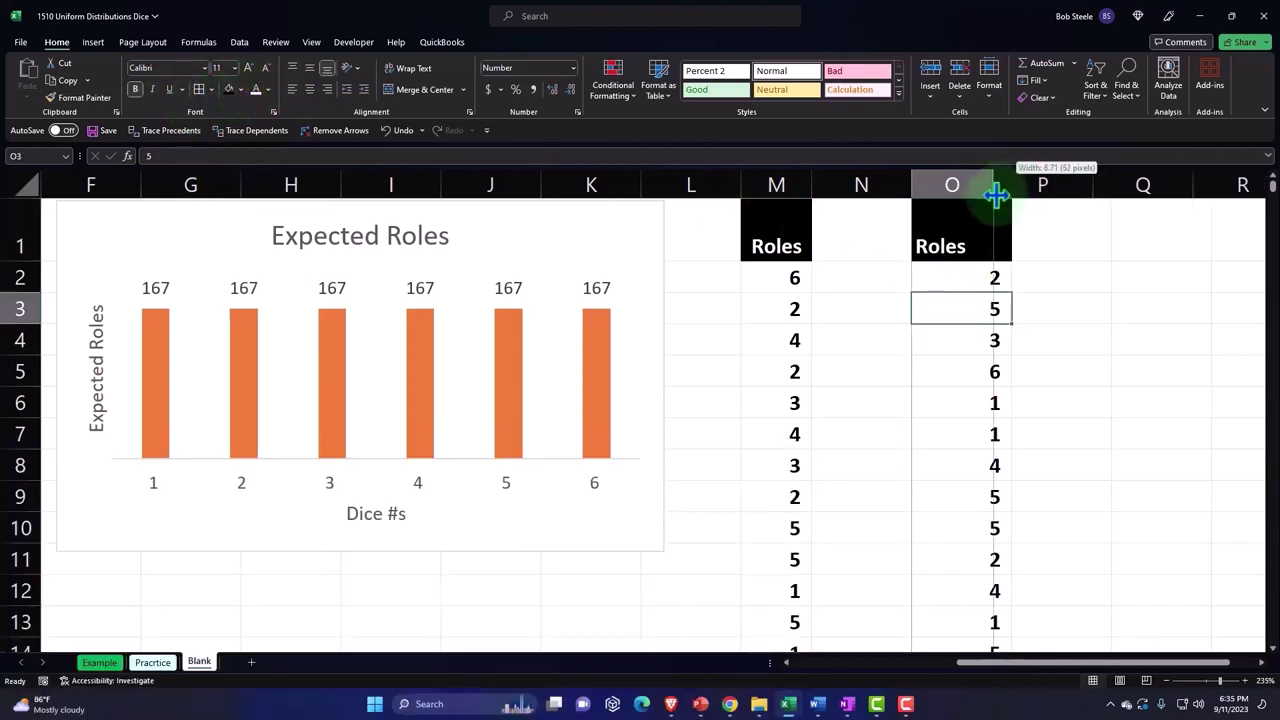
# Step: Narrow column O and link Q1 to the Dice #s header with =D1
pyautogui.moveTo(1012, 185); pyautogui.dragTo(977, 200)
pyautogui.click(994, 268)
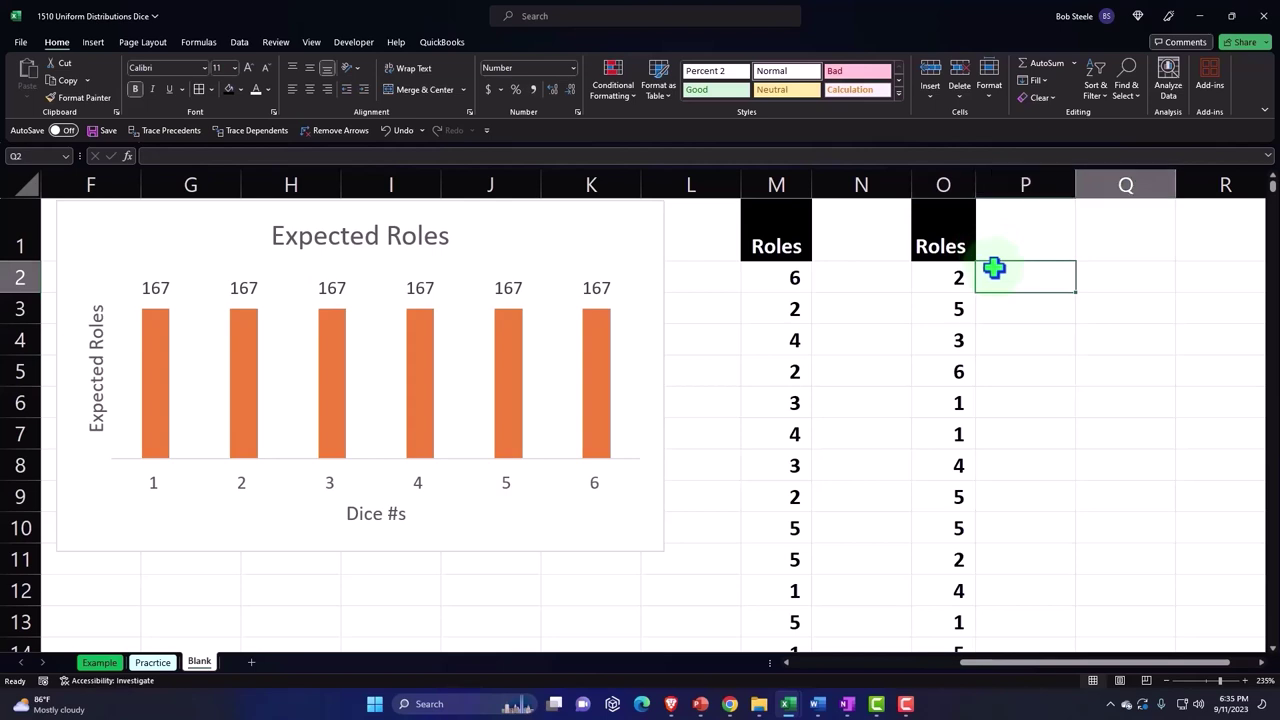
pyautogui.press('Right')
pyautogui.press('Right')
pyautogui.press('Right')
pyautogui.press('Right')
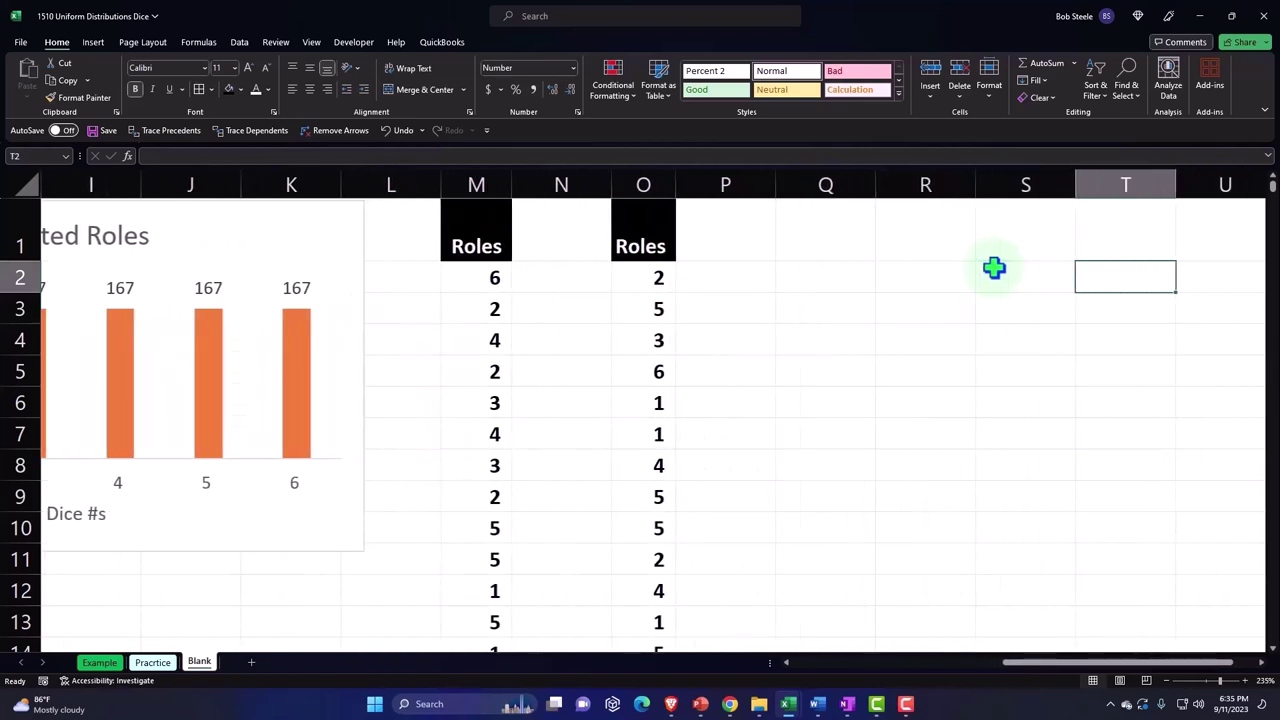
pyautogui.press('Left')
pyautogui.press('Left')
pyautogui.press('Left')
pyautogui.press('Left')
pyautogui.press('Left')
pyautogui.press('Left')
pyautogui.press('Left')
pyautogui.press('Left')
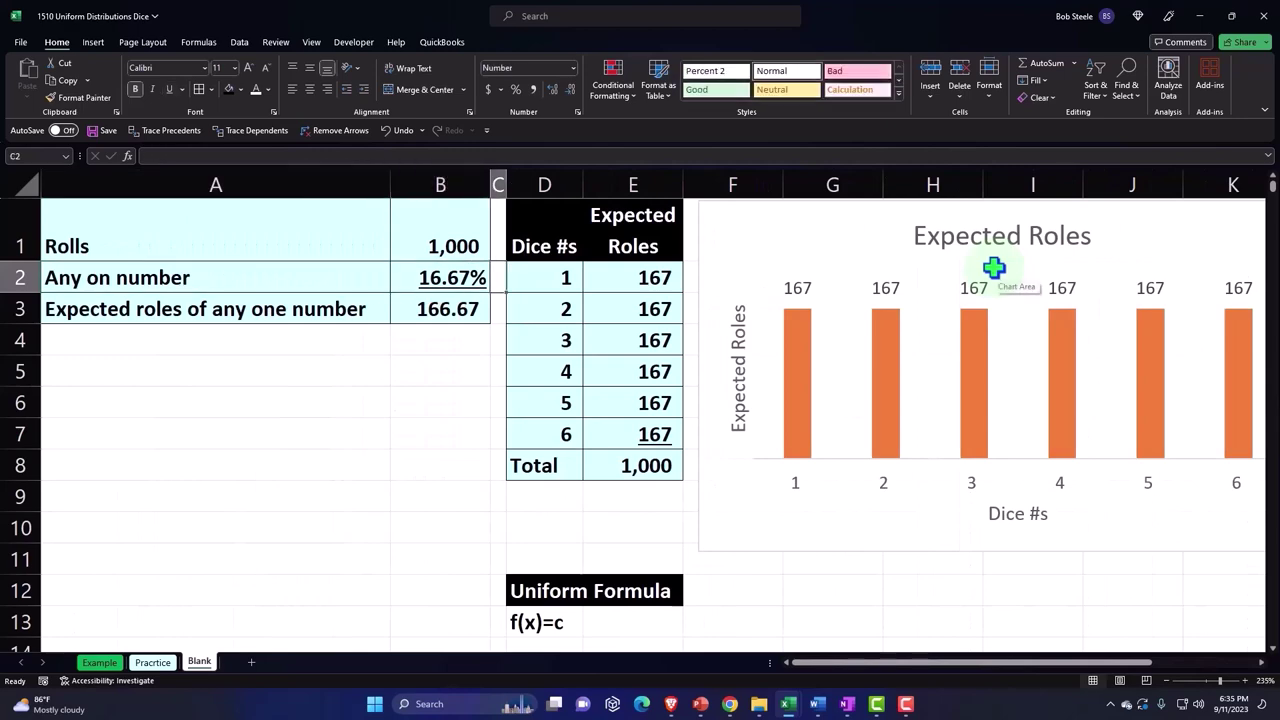
pyautogui.press('Up')
pyautogui.press('Right')
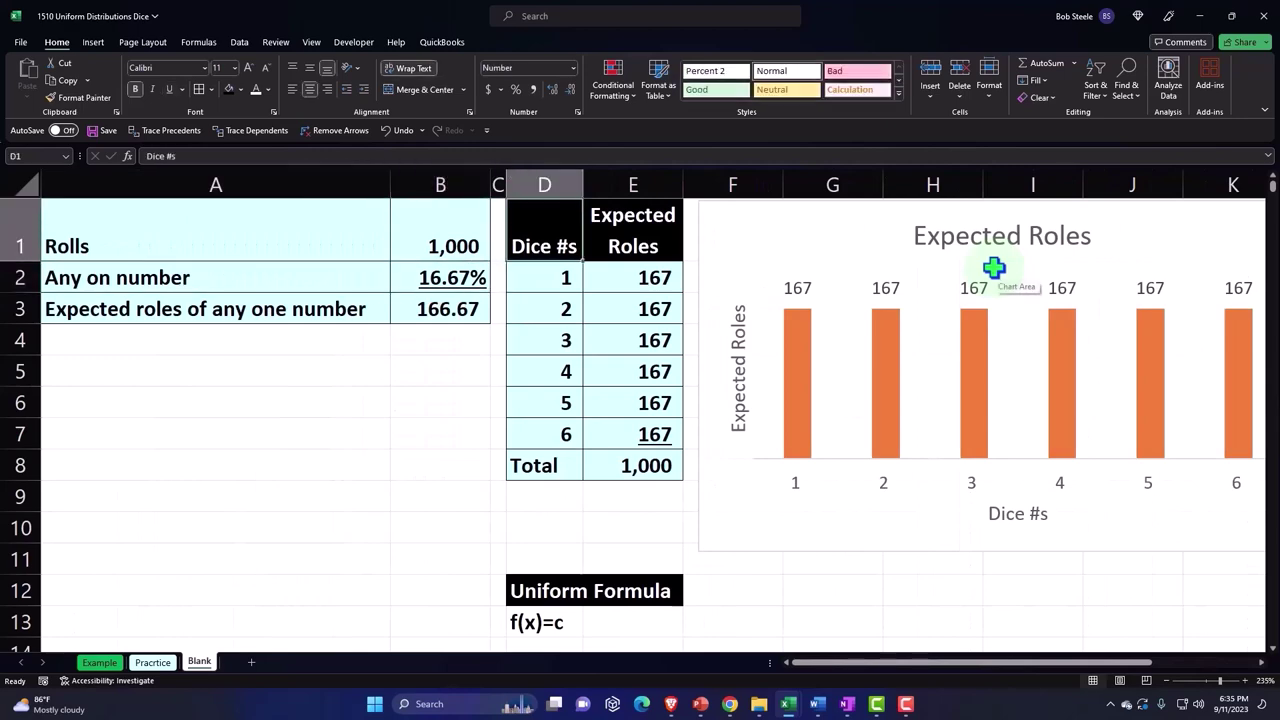
pyautogui.press('Right')
pyautogui.press('Right')
pyautogui.press('Right')
pyautogui.press('Right')
pyautogui.press('Right')
pyautogui.press('Right')
pyautogui.press('Right')
pyautogui.press('Right')
pyautogui.press('Right')
pyautogui.press('Right')
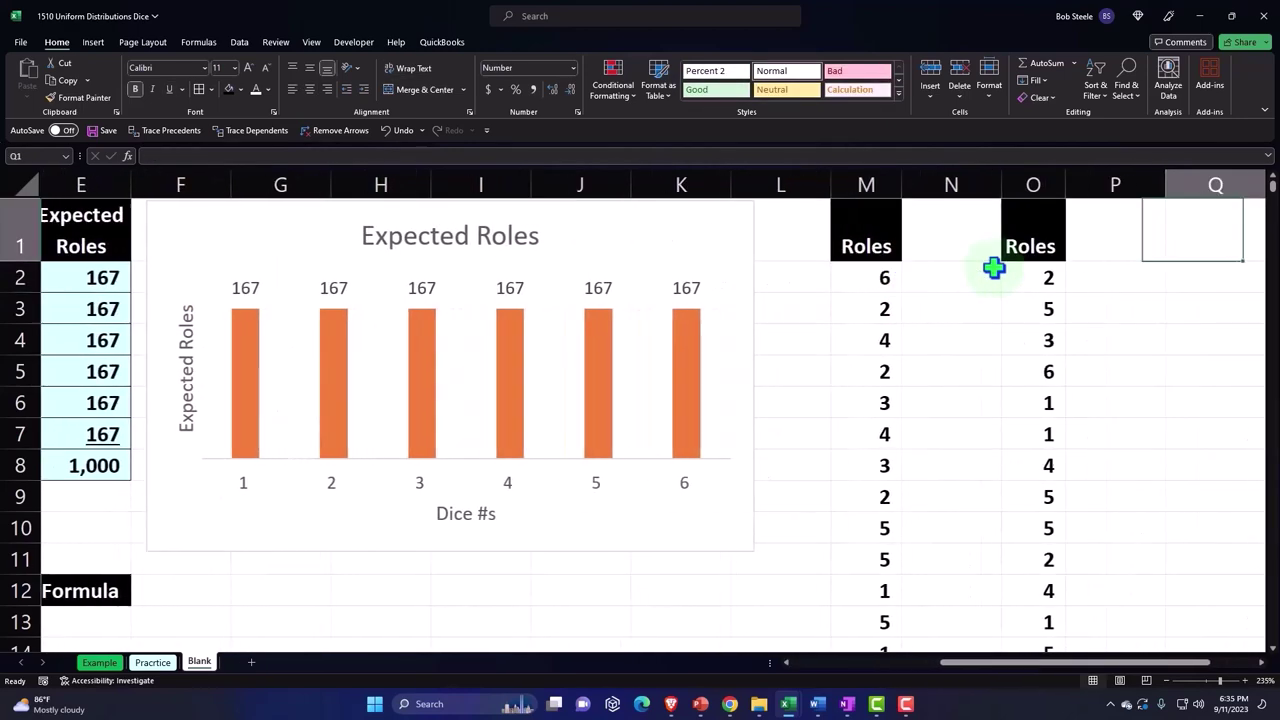
pyautogui.press('Right')
pyautogui.press('Right')
pyautogui.press('Right')
pyautogui.press('Left')
pyautogui.press('Left')
pyautogui.press('Left')
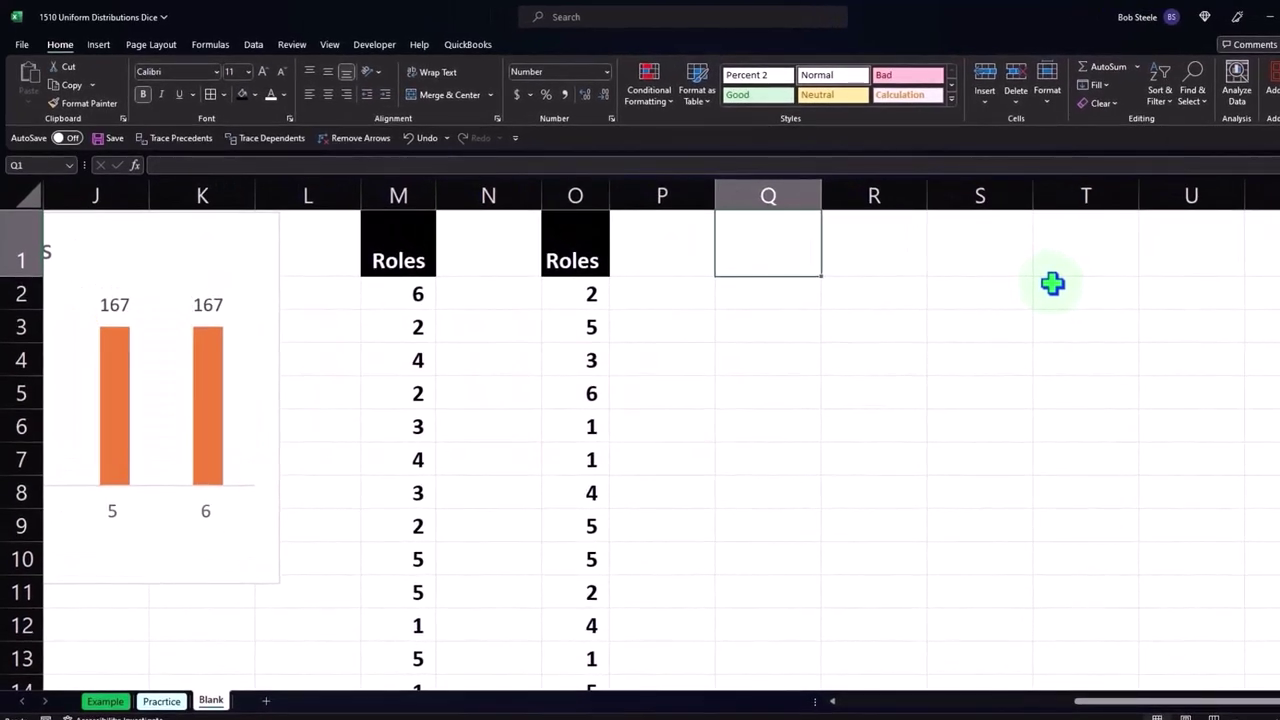
pyautogui.write('=')
pyautogui.press('Left')
pyautogui.press('Left')
pyautogui.press('Left')
pyautogui.press('Left')
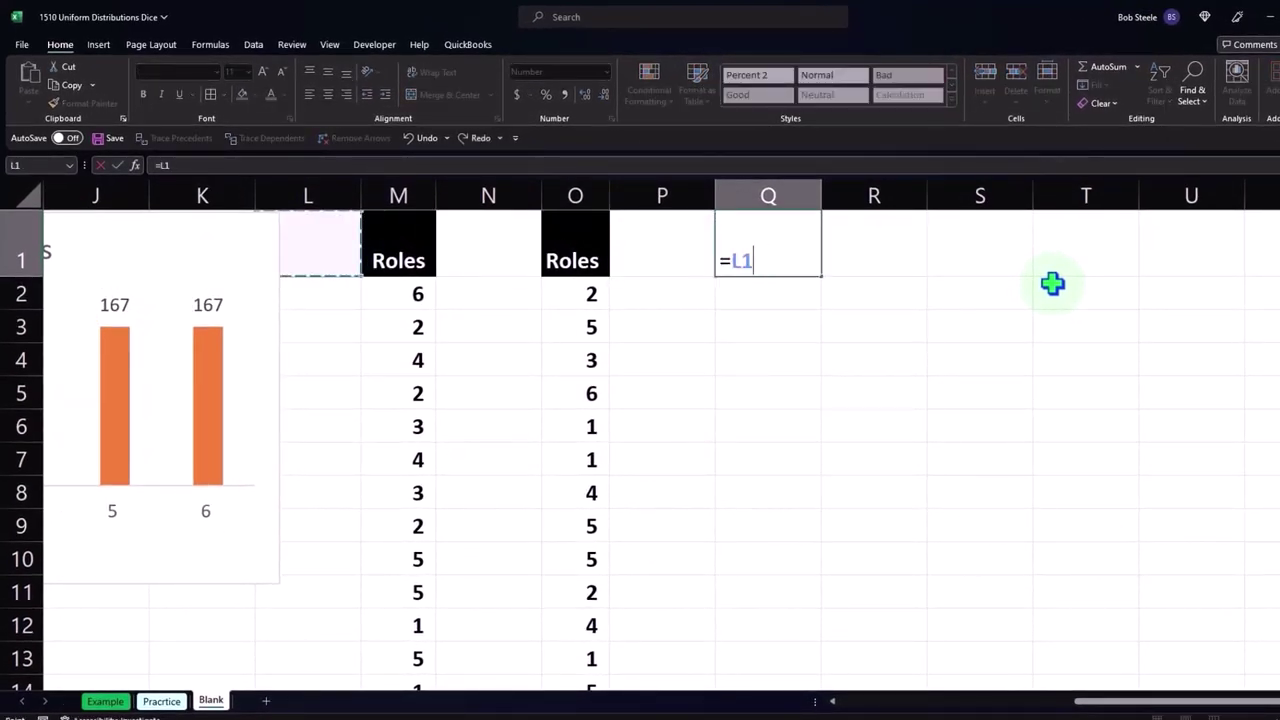
pyautogui.press('Left')
pyautogui.press('Left')
pyautogui.press('Left')
pyautogui.press('Left')
pyautogui.press('Left')
pyautogui.press('Left')
pyautogui.press('Left')
pyautogui.press('Left')
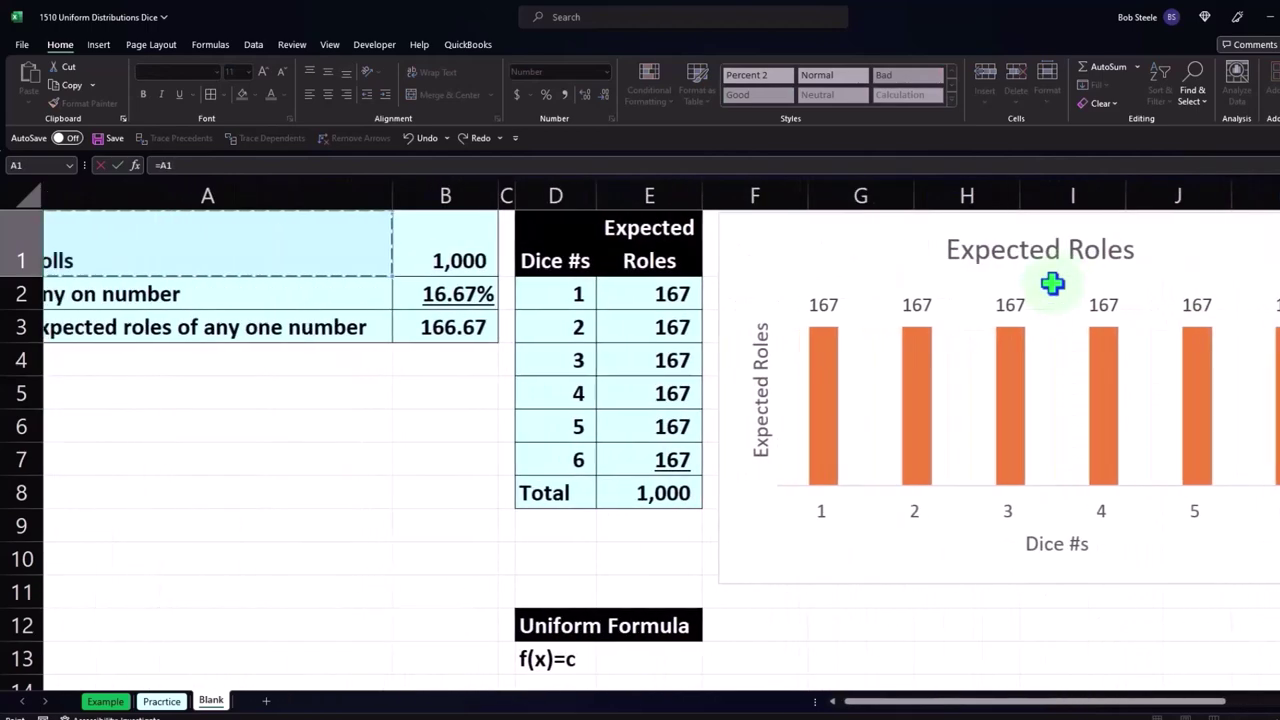
pyautogui.press('Return')
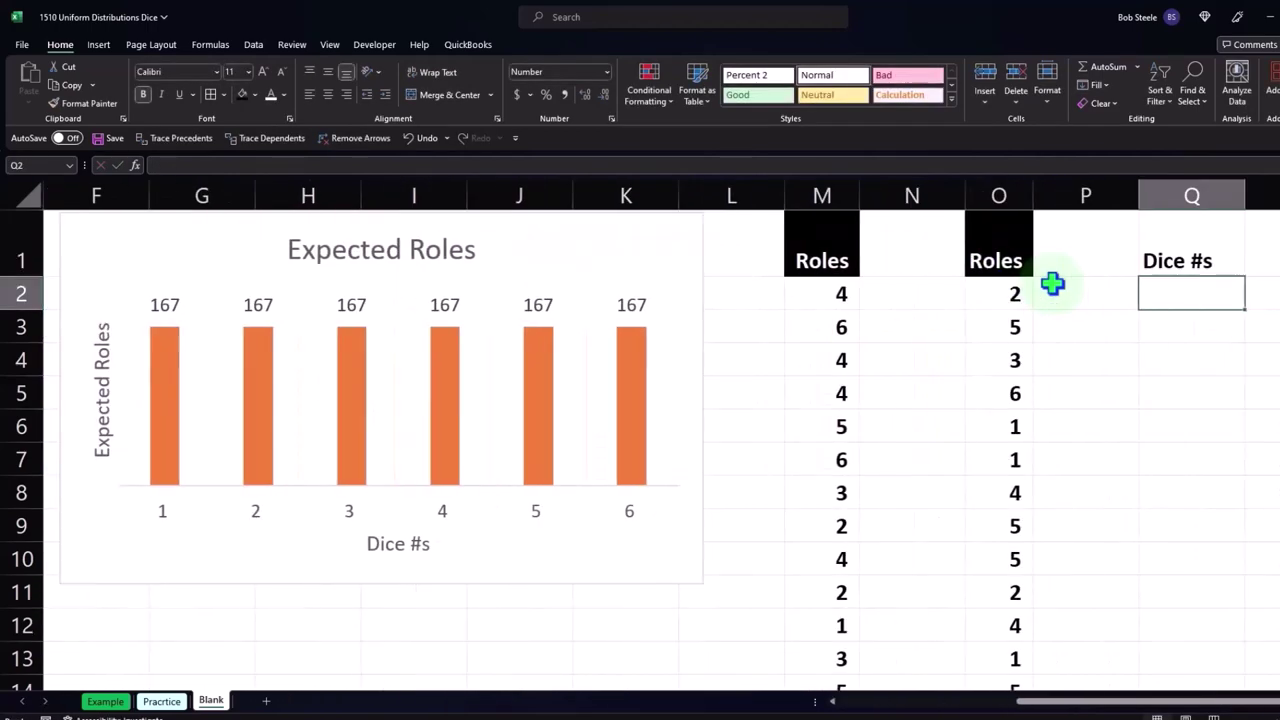
# Step: Fill the =D1 link across Q1:R8 to mirror faces 1–6, expected 167s and Total 1,000
pyautogui.press('Right')
pyautogui.press('Right')
pyautogui.press('Right')
pyautogui.press('Right')
pyautogui.click(818, 264)
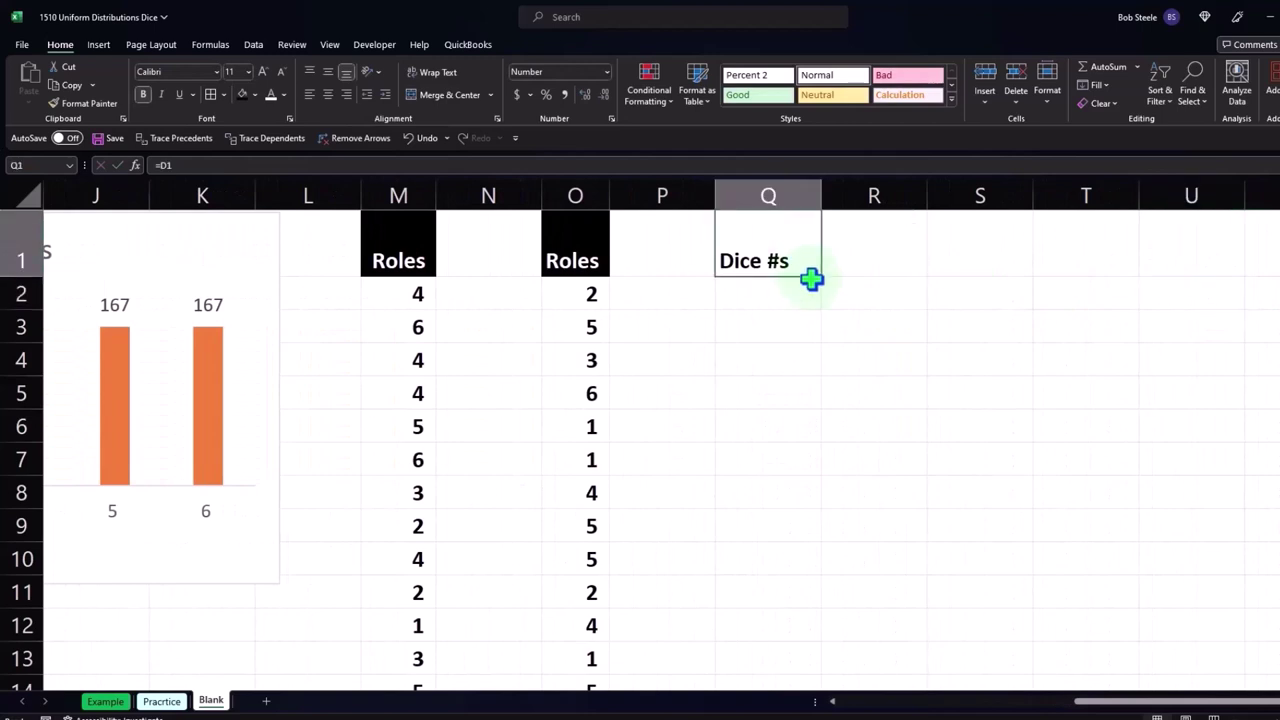
pyautogui.moveTo(820, 278)
pyautogui.mouseDown()
pyautogui.moveTo(810, 476)
pyautogui.moveTo(822, 508)
pyautogui.moveTo(886, 508)
pyautogui.mouseUp()
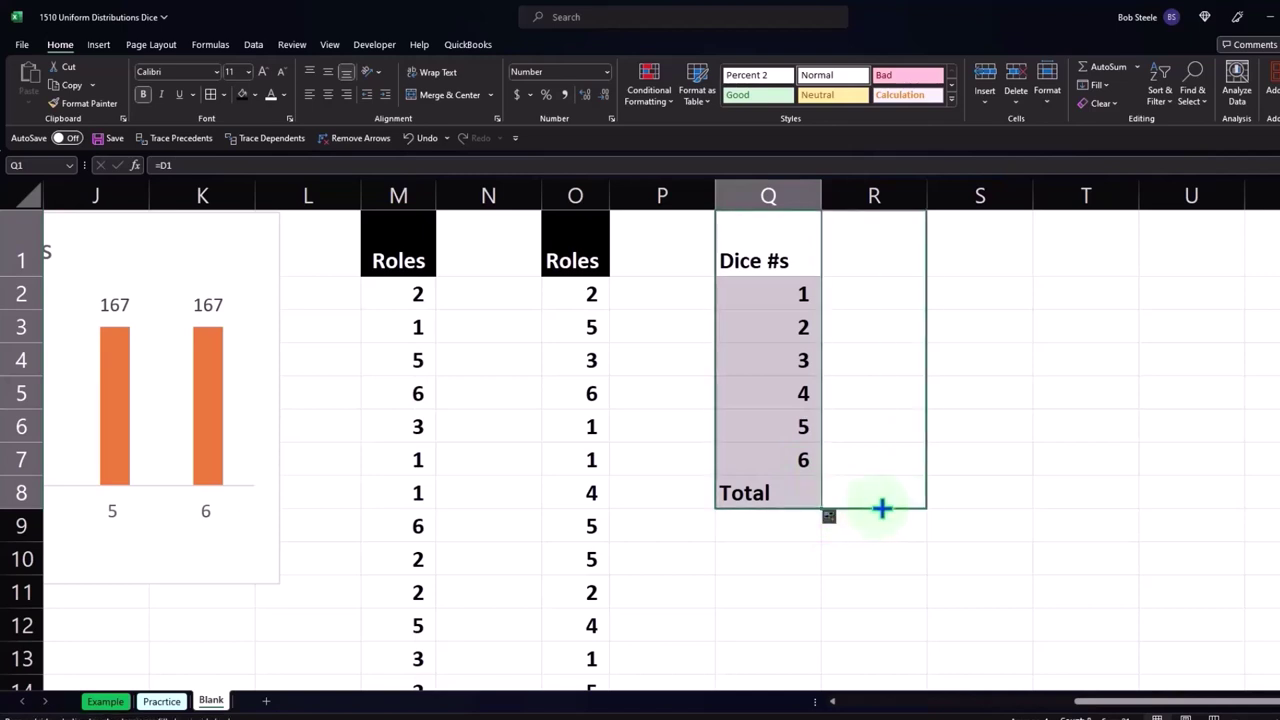
pyautogui.click(900, 300)
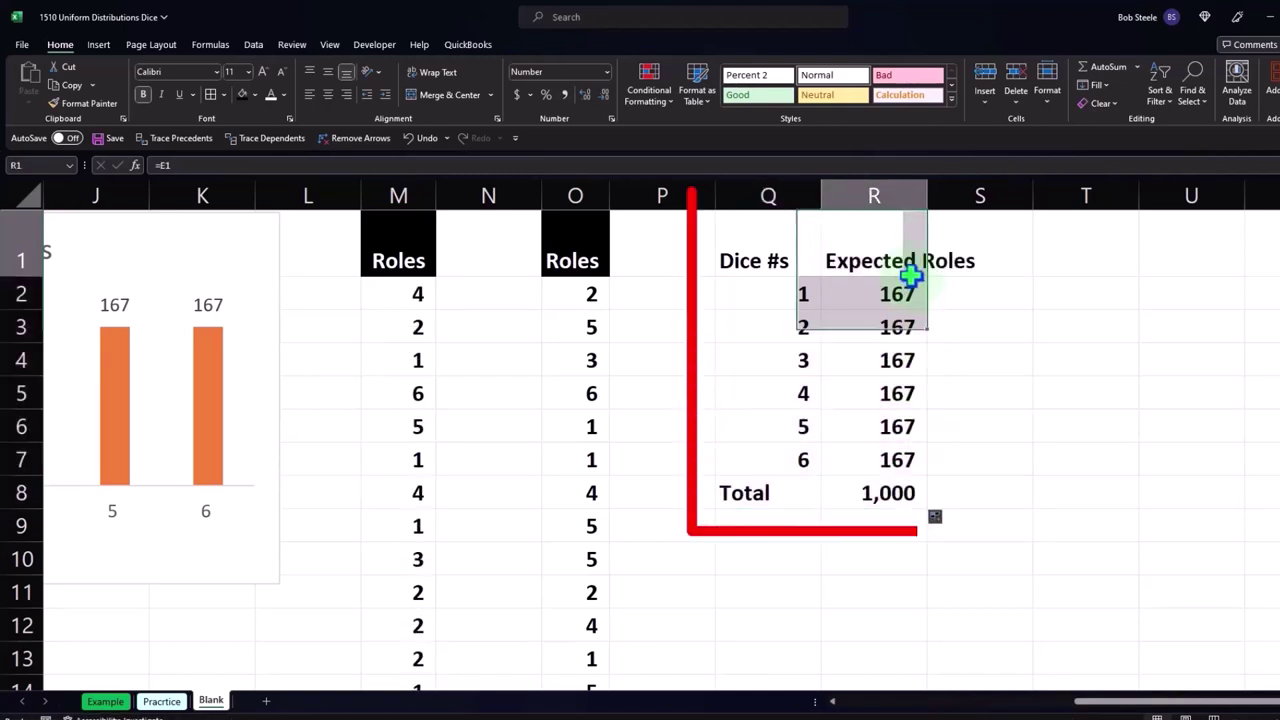
pyautogui.doubleClick(897, 300)
pyautogui.press('Return')
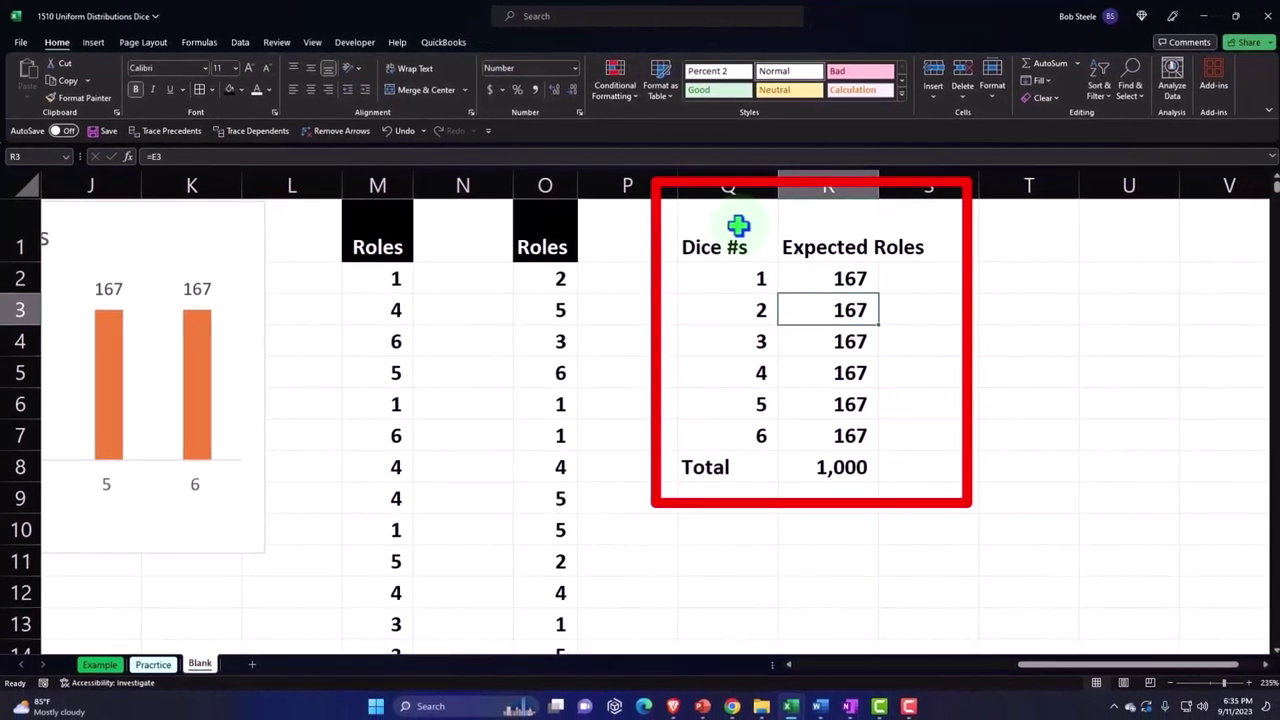
pyautogui.moveTo(738, 226); pyautogui.dragTo(786, 223)
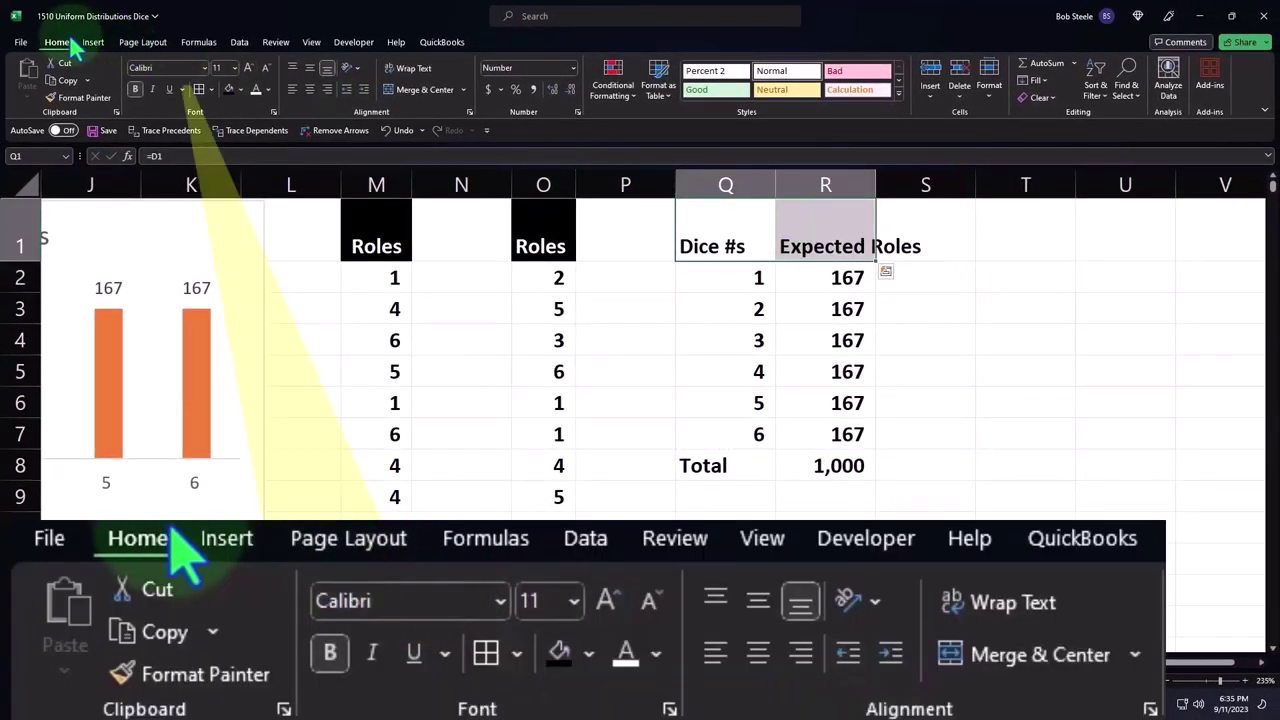
# Step: Give the Q1:R1 headers black fill, white text, wrapped text and centre alignment
pyautogui.click(229, 89)
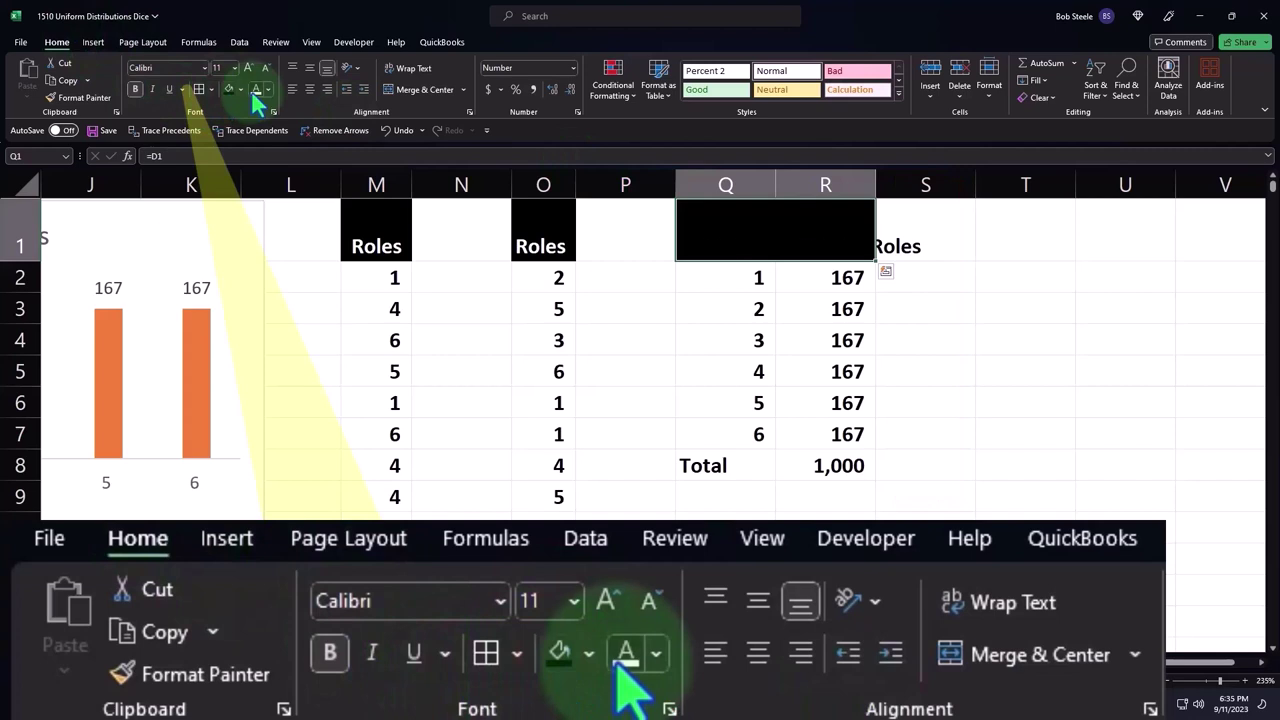
pyautogui.click(254, 90)
pyautogui.click(403, 70)
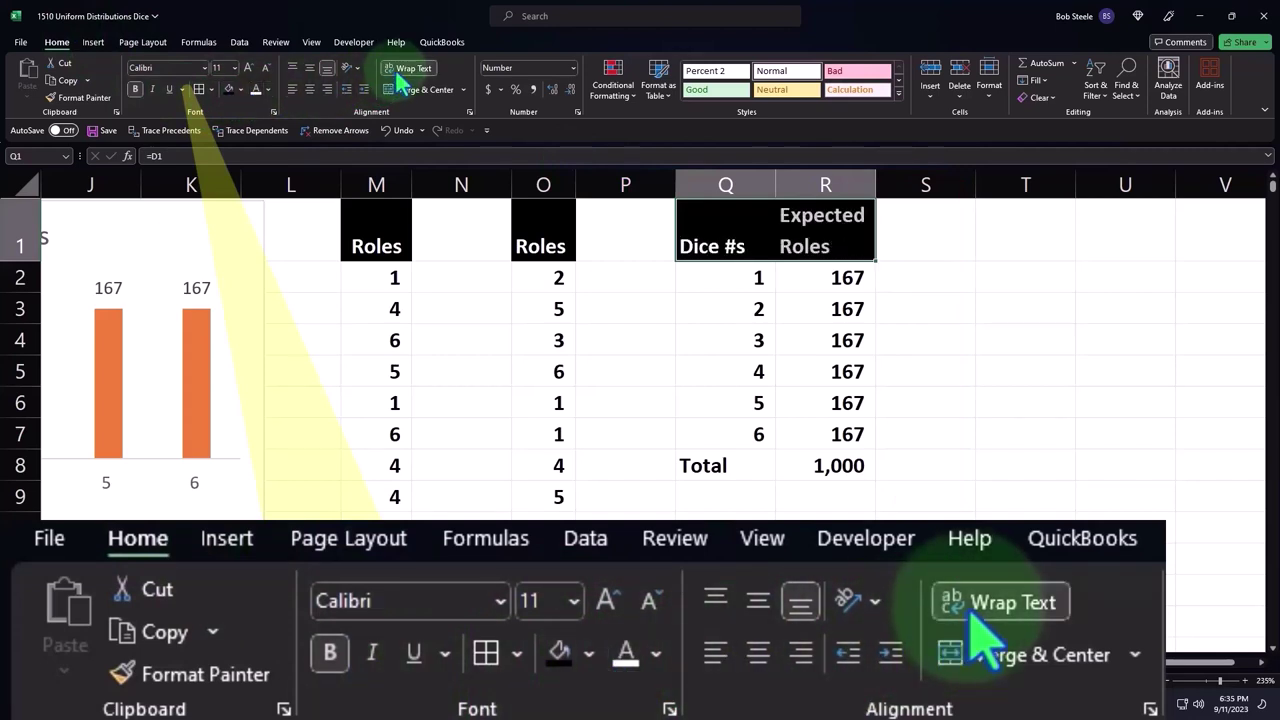
pyautogui.click(310, 89)
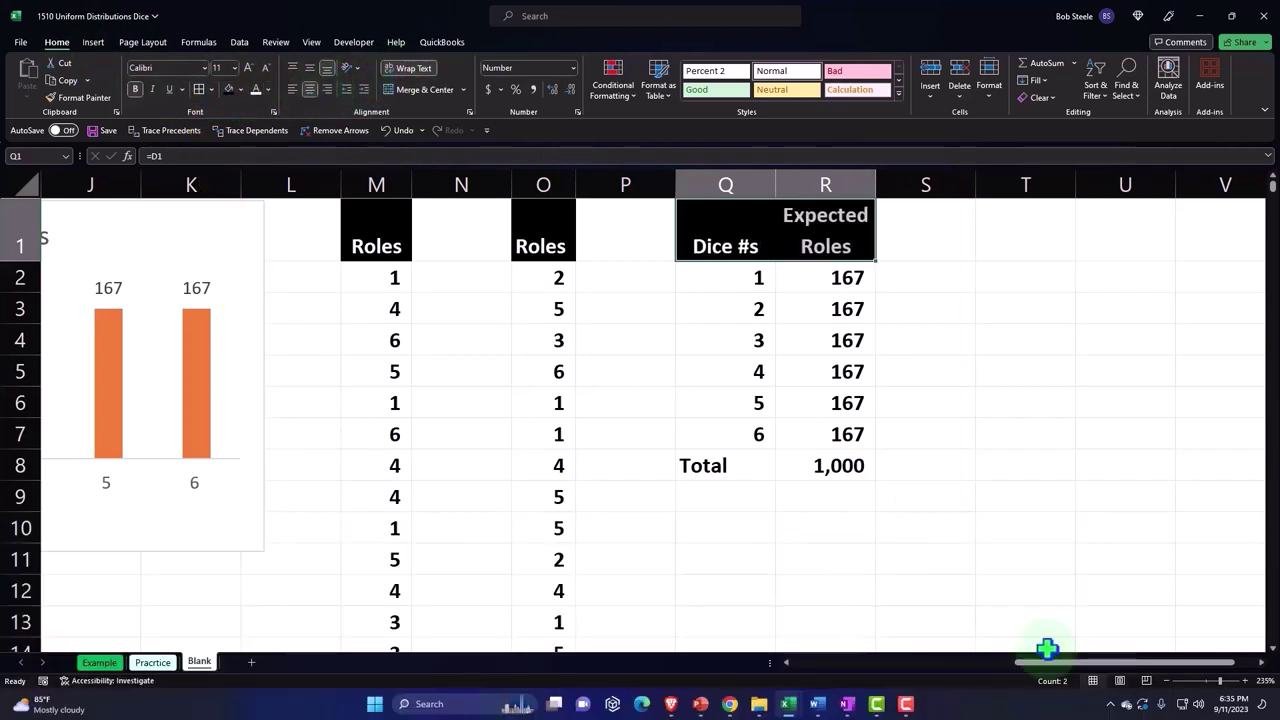
# Step: Copy the original D1:E8 table's formatting onto the Q–R table with Format Painter
pyautogui.moveTo(1061, 664); pyautogui.dragTo(903, 678)
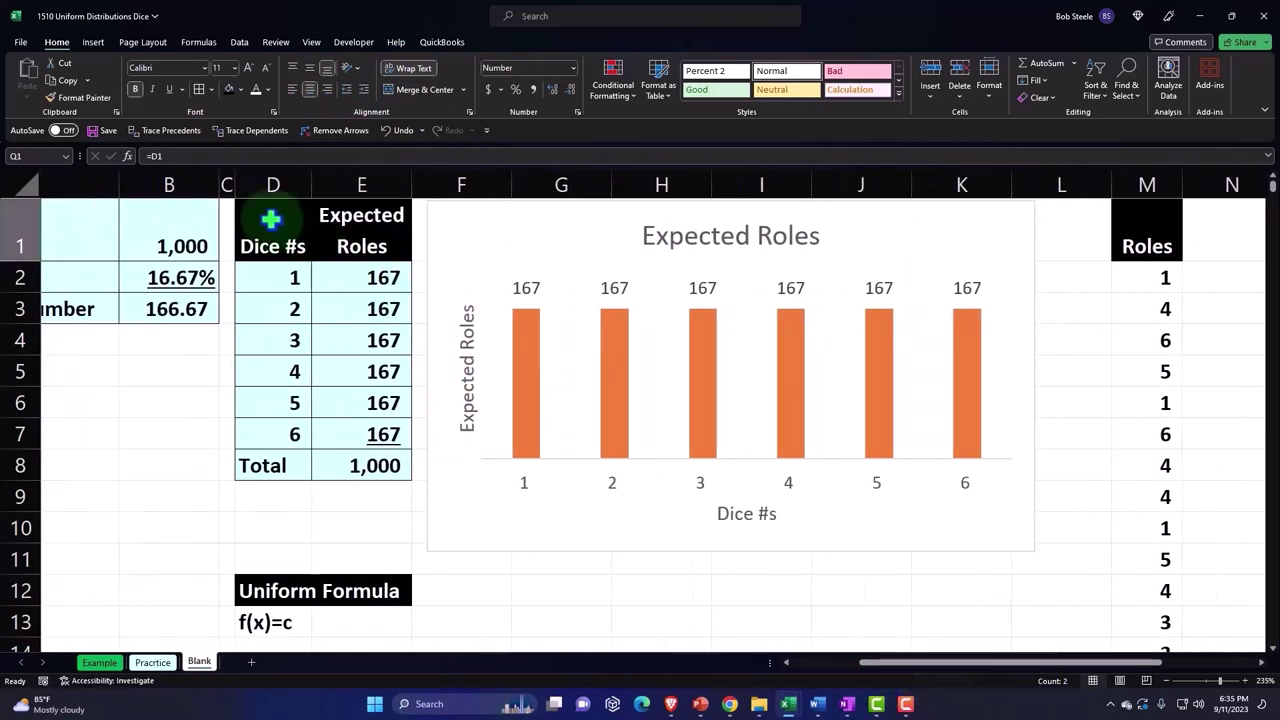
pyautogui.moveTo(270, 225); pyautogui.dragTo(360, 458)
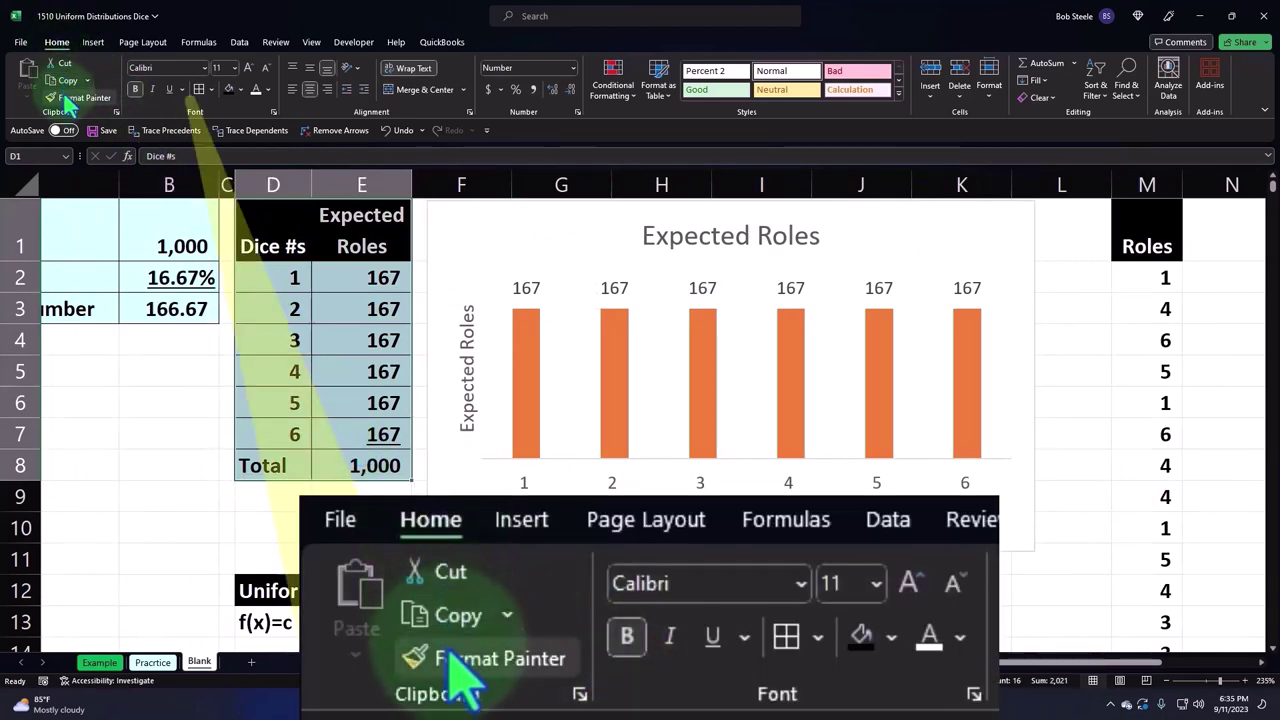
pyautogui.click(72, 98)
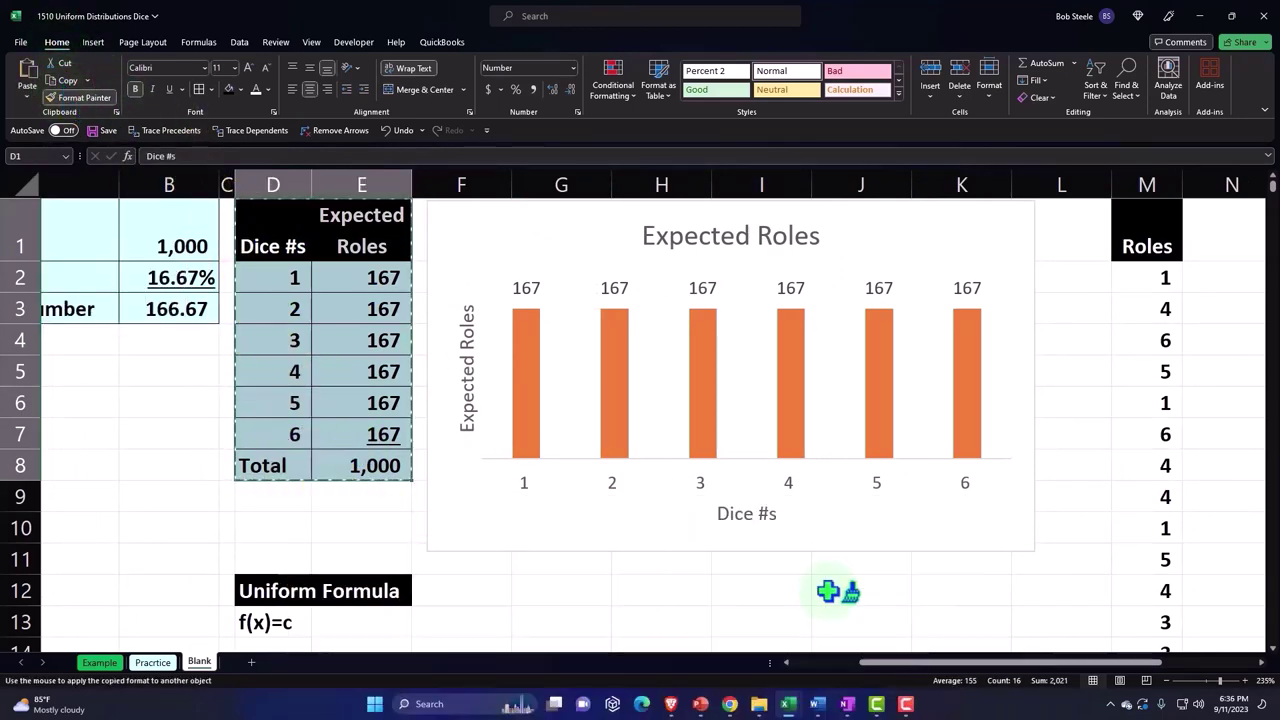
pyautogui.moveTo(914, 662); pyautogui.dragTo(1010, 662)
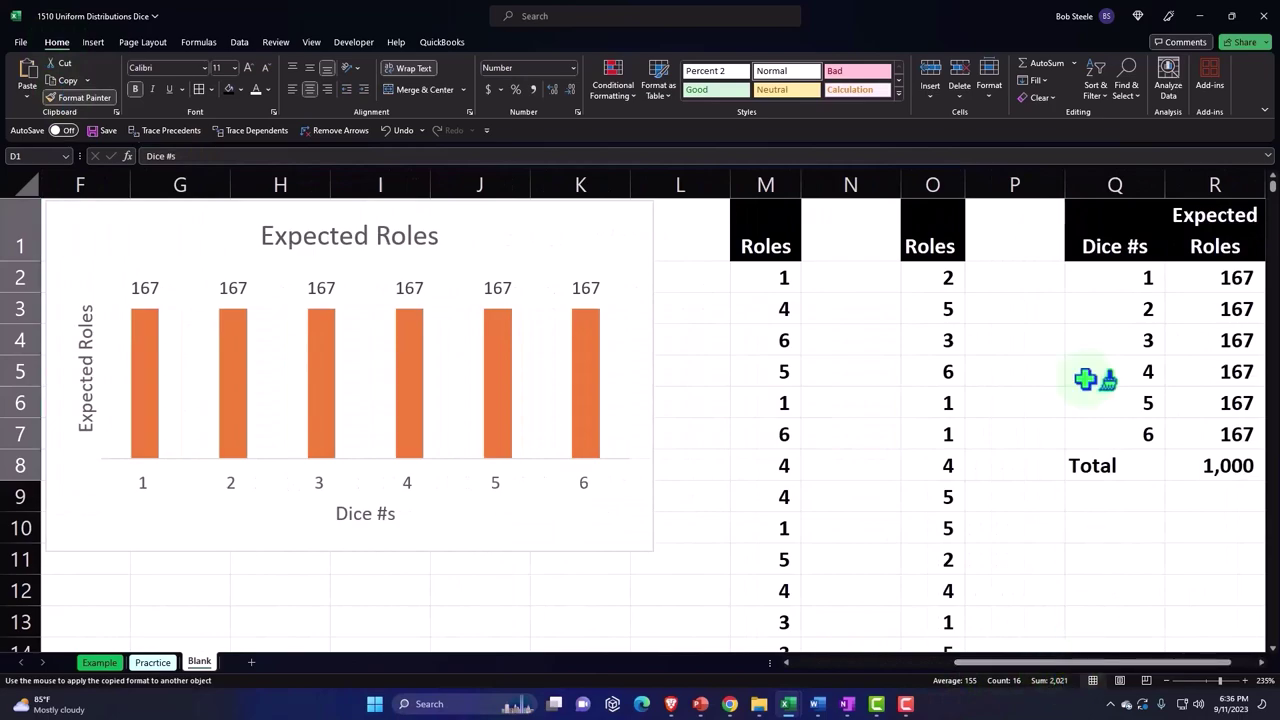
pyautogui.click(1125, 231)
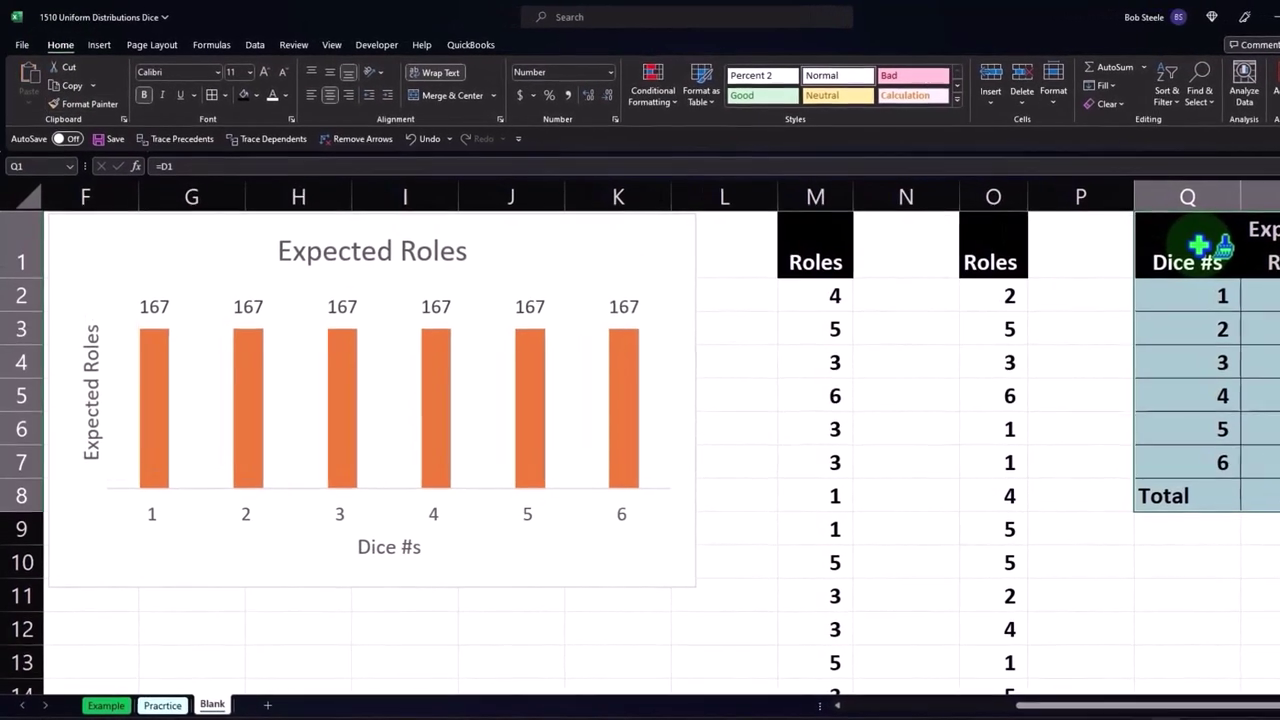
pyautogui.press('Right')
pyautogui.press('Right')
pyautogui.press('Right')
pyautogui.press('Right')
pyautogui.press('Right')
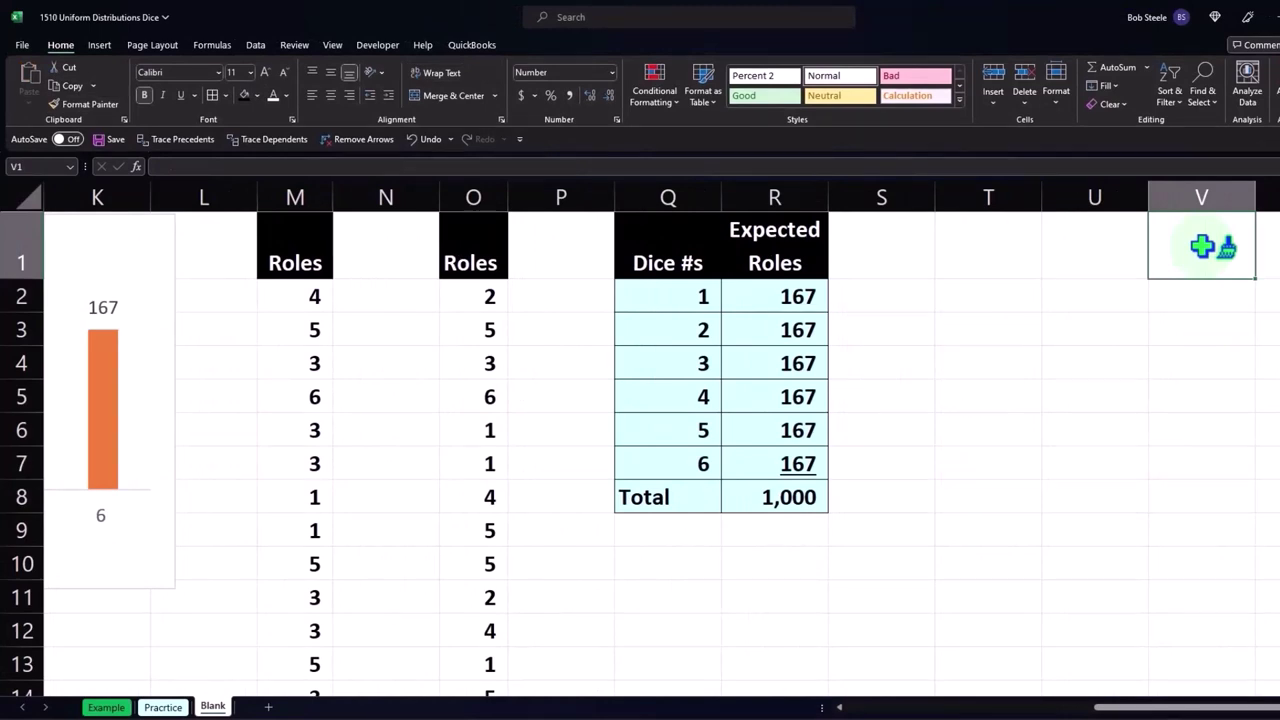
pyautogui.press('Left')
pyautogui.press('Left')
pyautogui.press('Left')
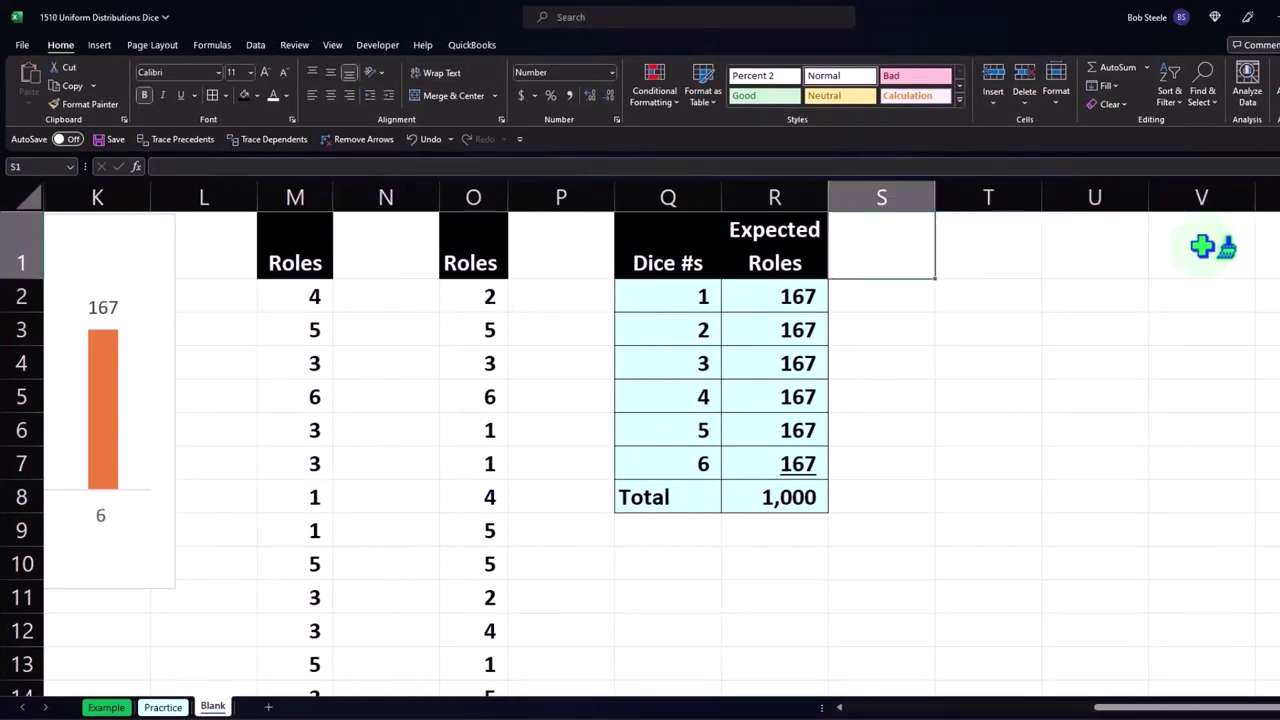
# Step: Enter 'Actual Roles' in S1 and copy R1's white-on-black wrapped header format onto it
pyautogui.write('ctual ')
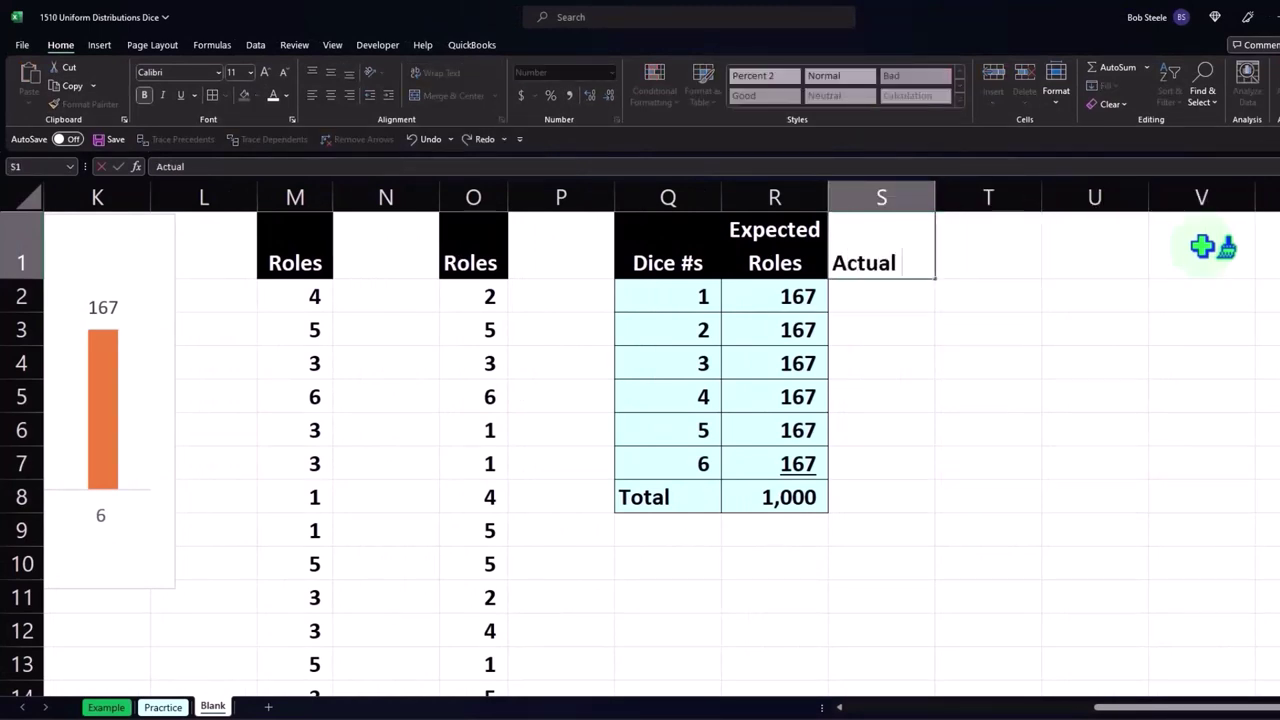
pyautogui.write('Roles')
pyautogui.press('Return')
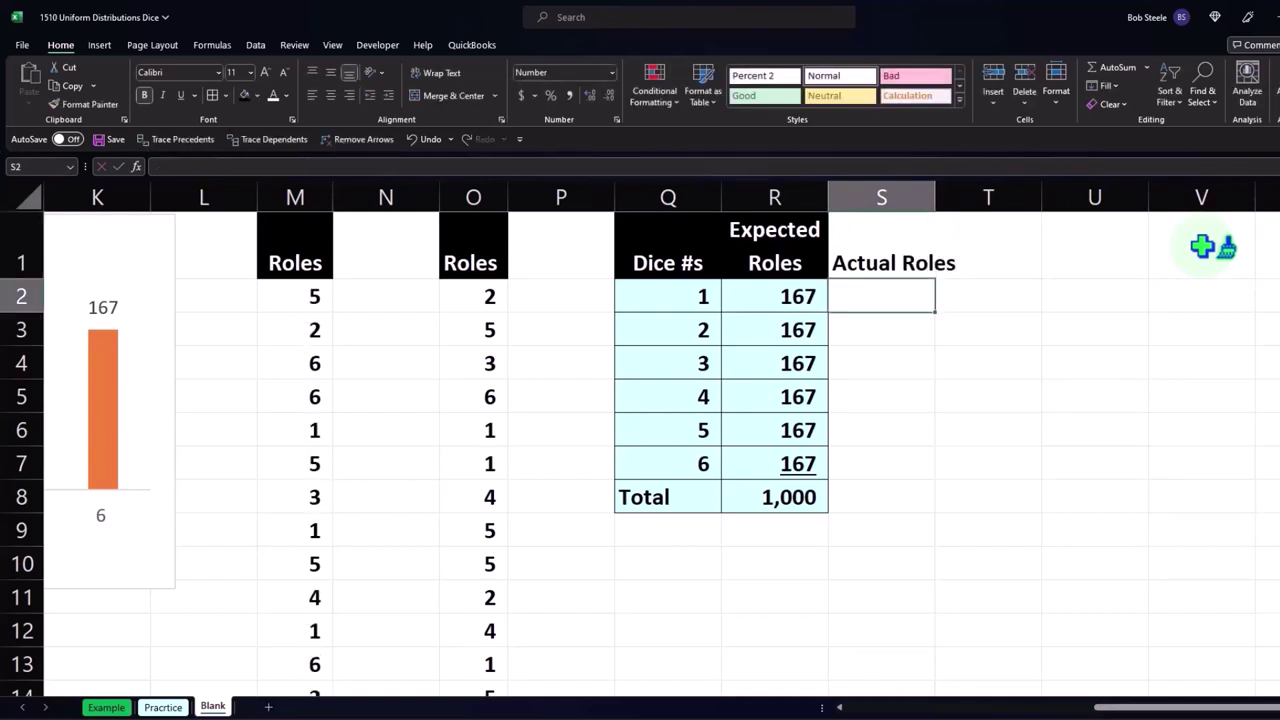
pyautogui.click(805, 240)
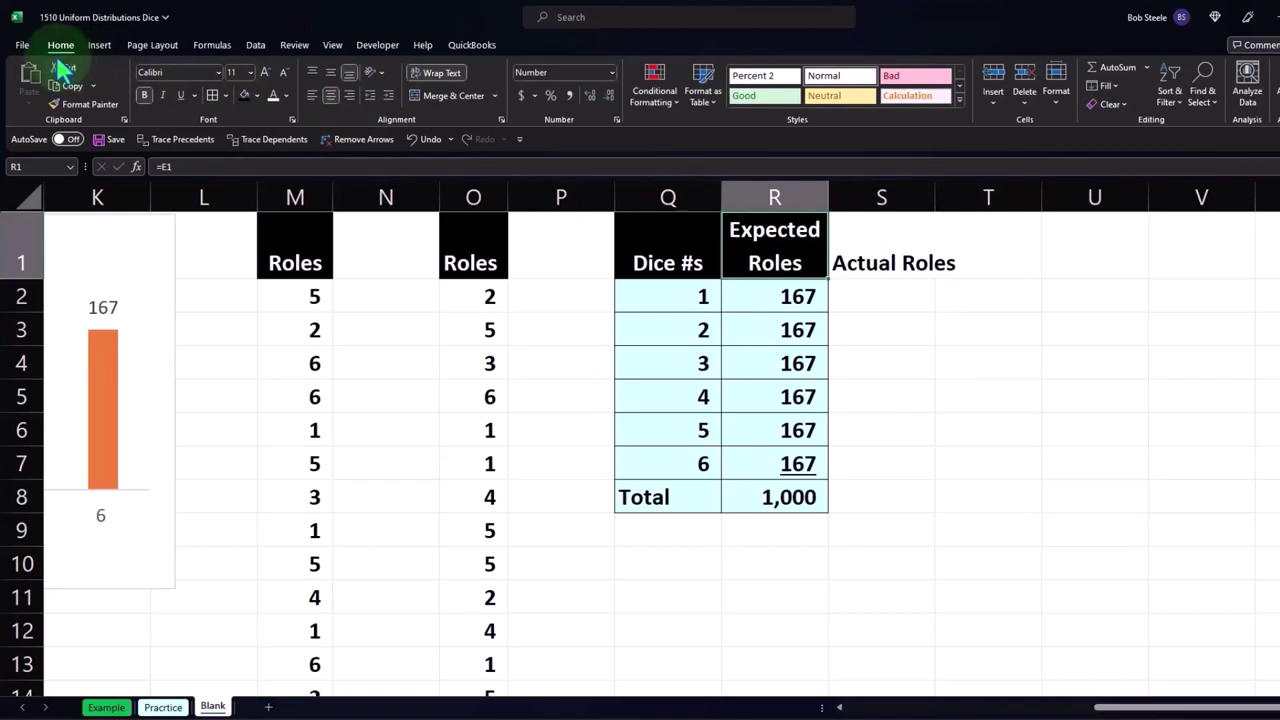
pyautogui.click(82, 104)
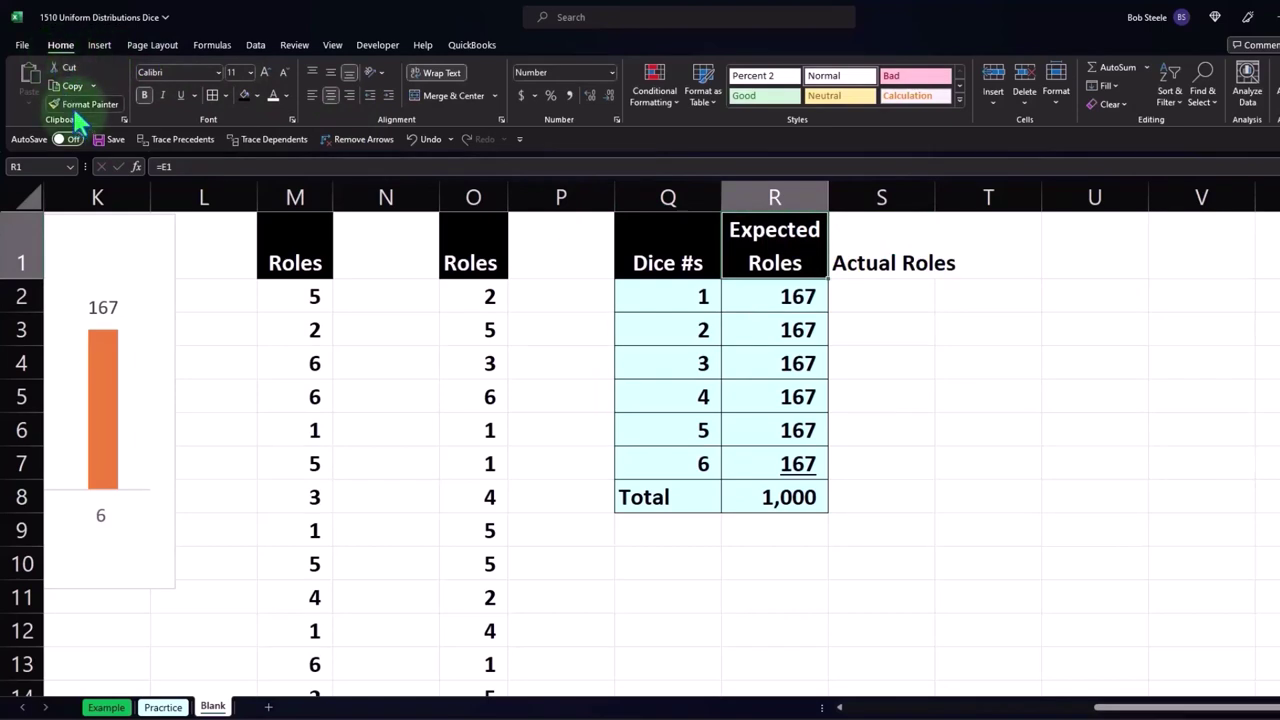
pyautogui.click(895, 245)
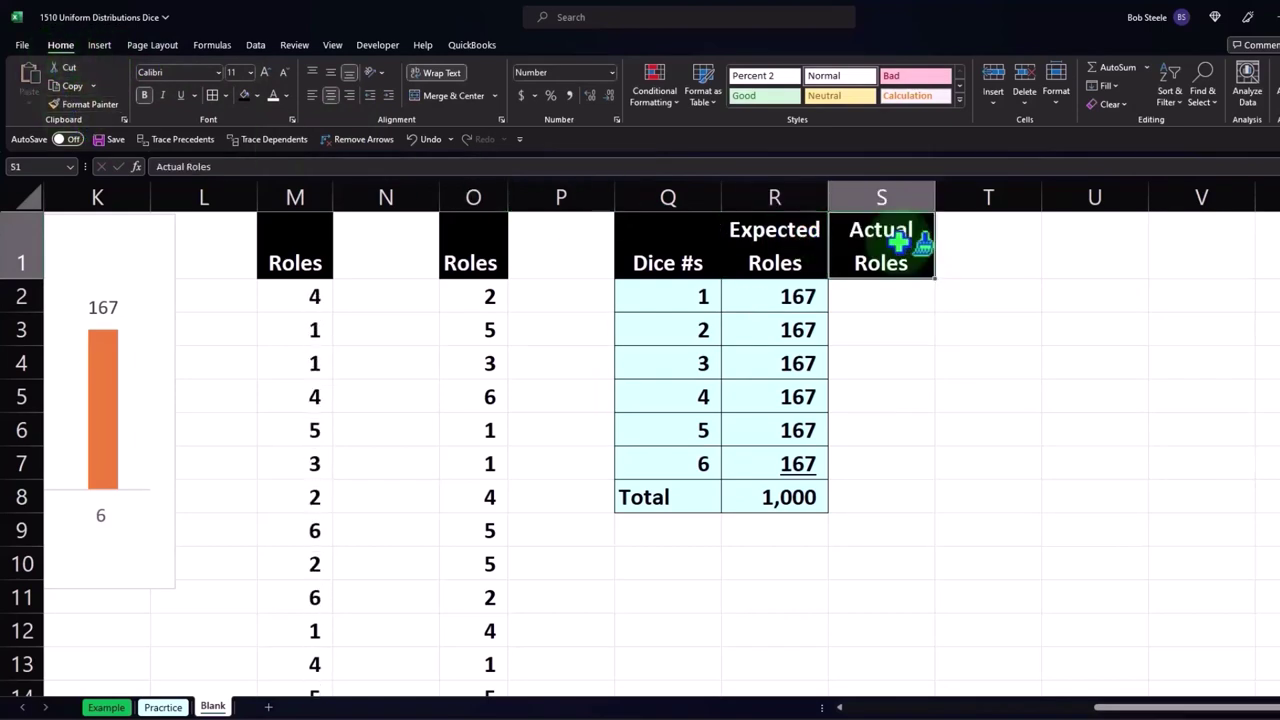
pyautogui.press('Return')
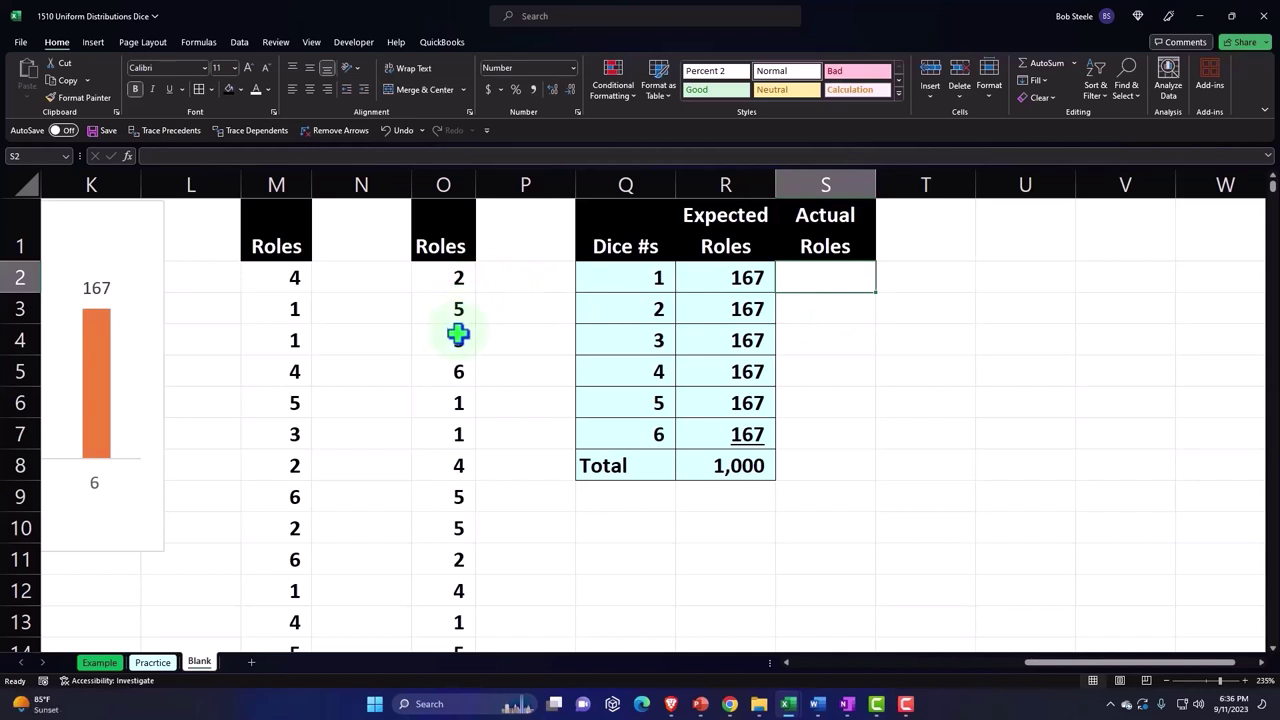
# Step: Start a COUNTIF formula in S2 over the roll range O2:O1001
pyautogui.click(627, 281)
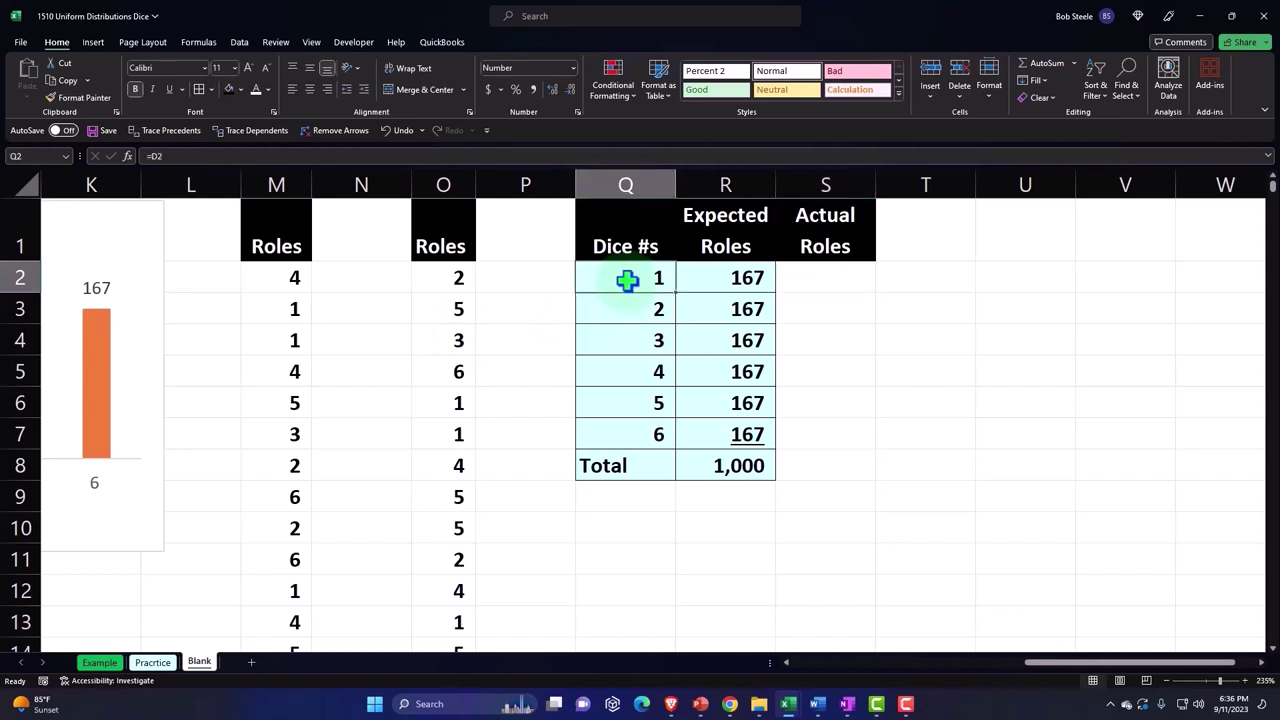
pyautogui.click(814, 278)
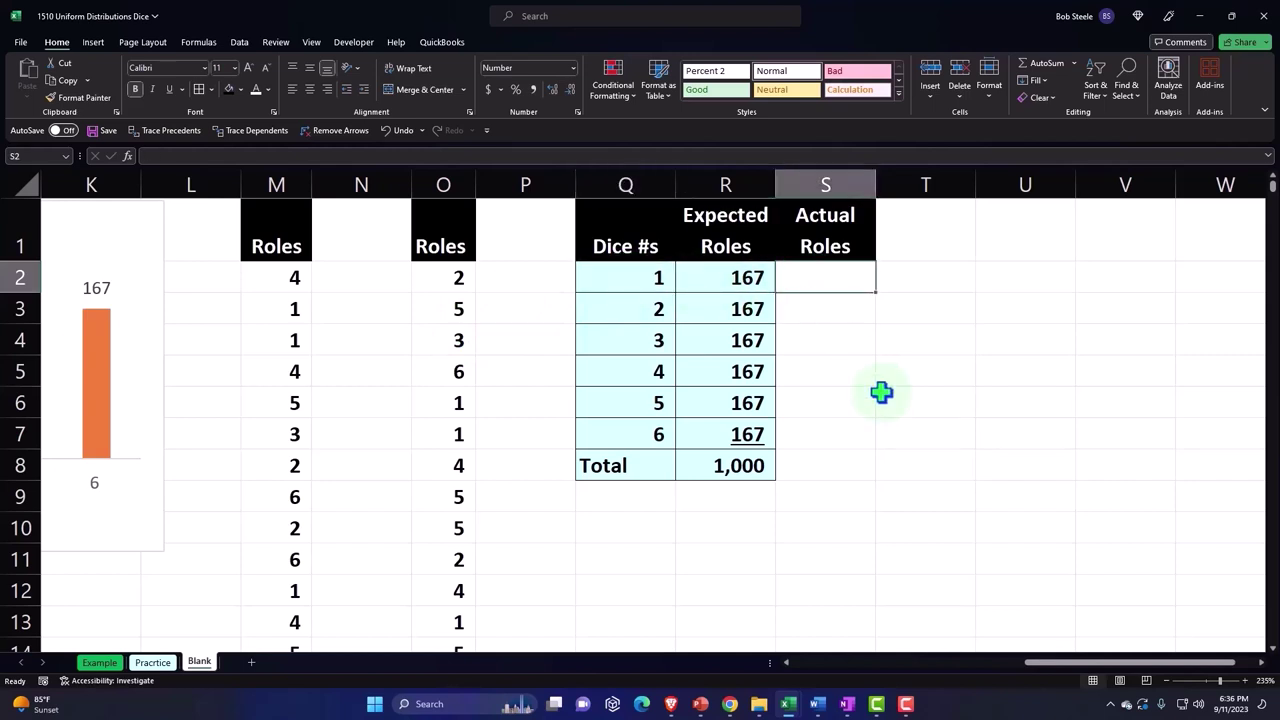
pyautogui.write('=')
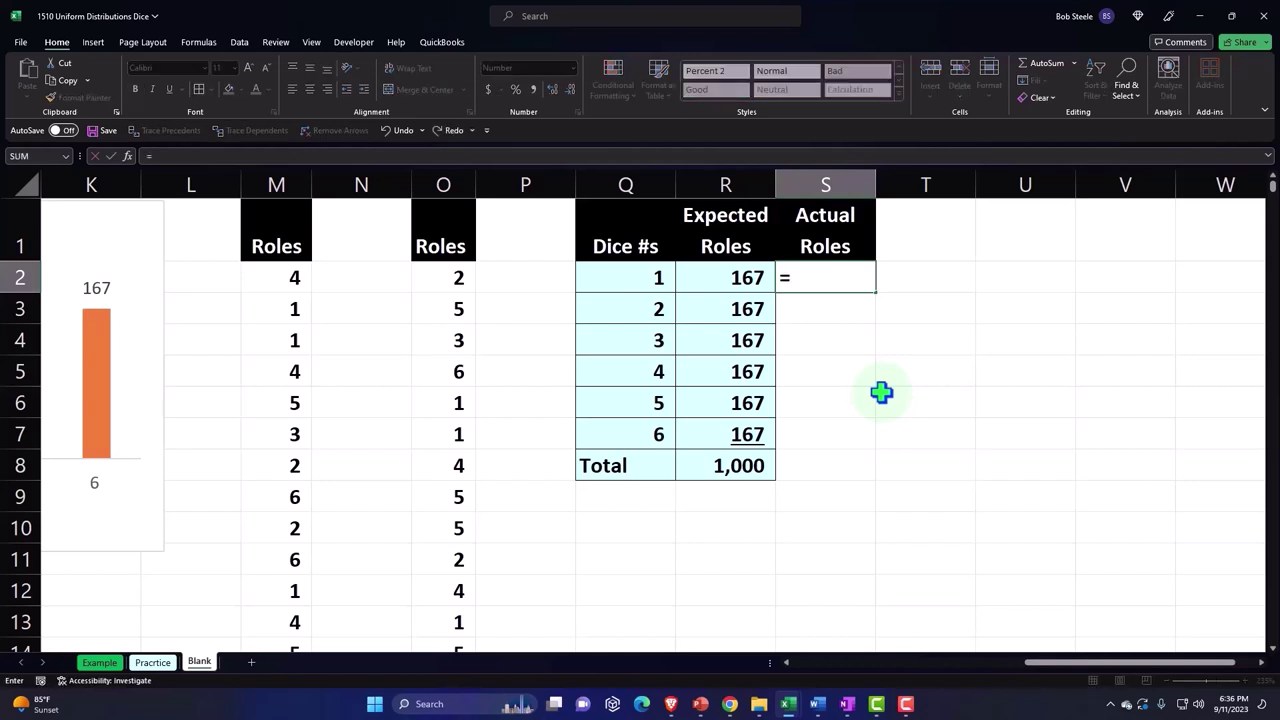
pyautogui.write('count')
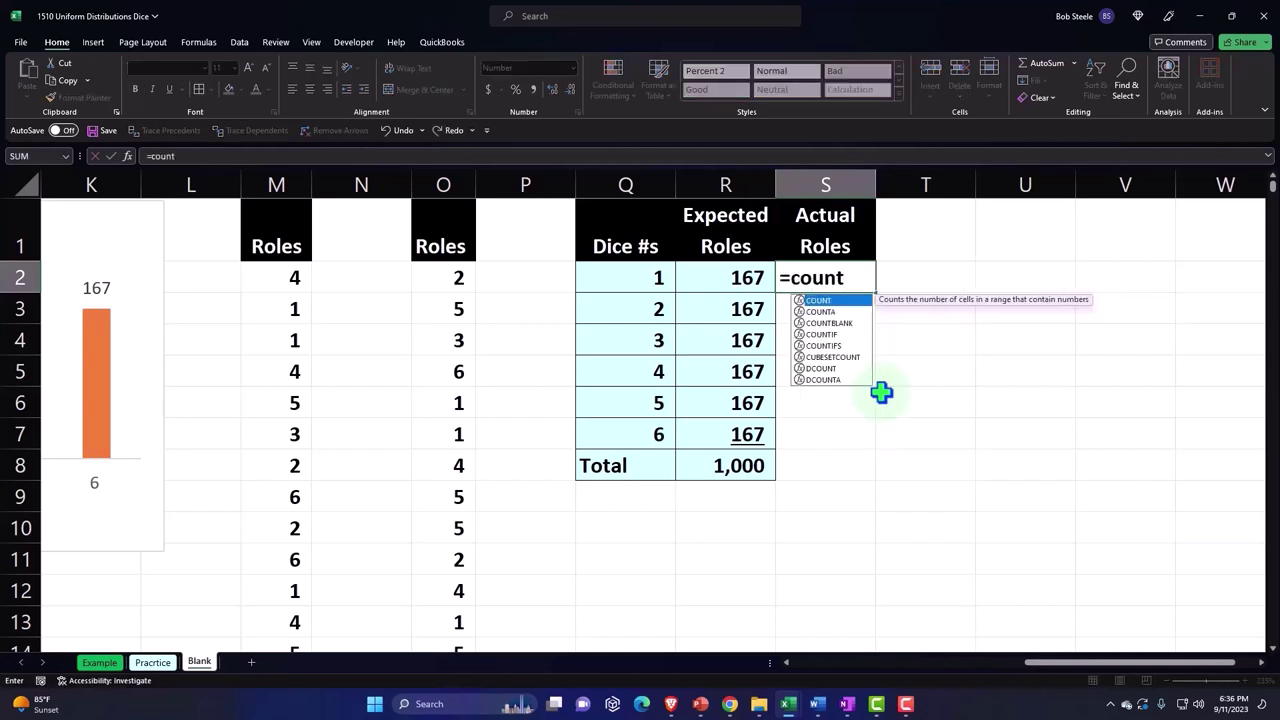
pyautogui.write('if(')
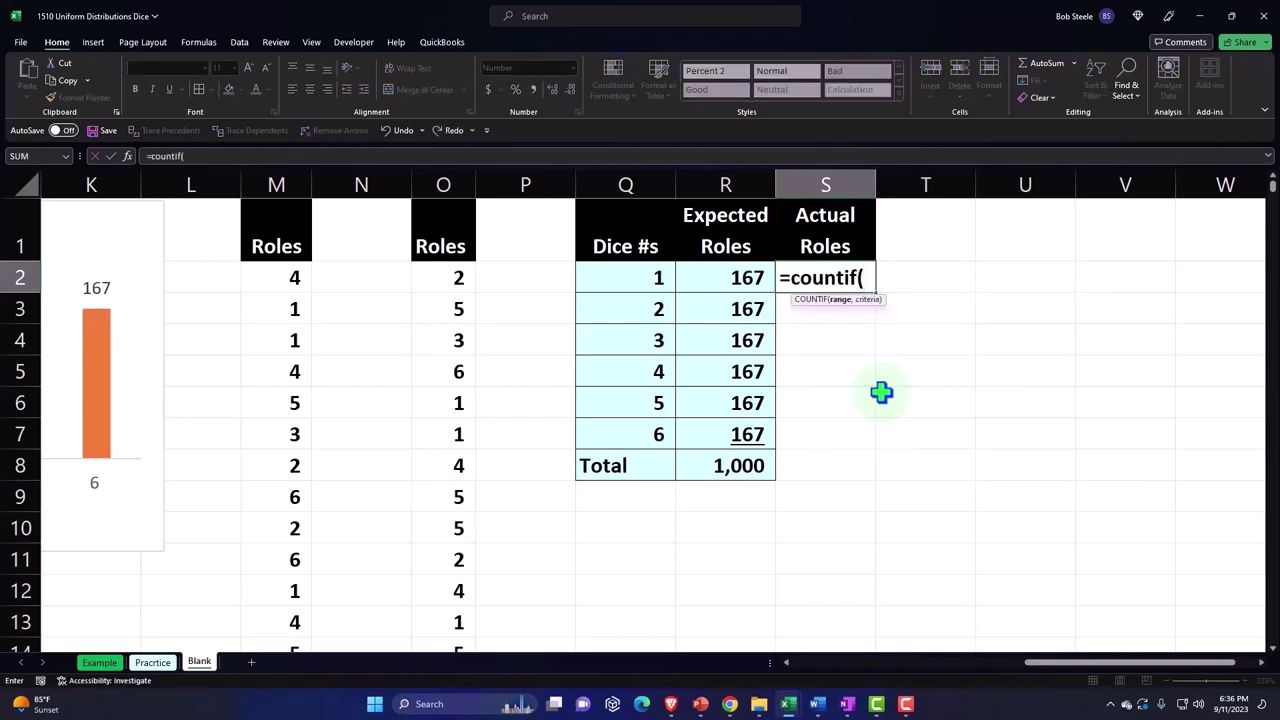
pyautogui.press('Left')
pyautogui.press('Left')
pyautogui.press('Left')
pyautogui.press('Left')
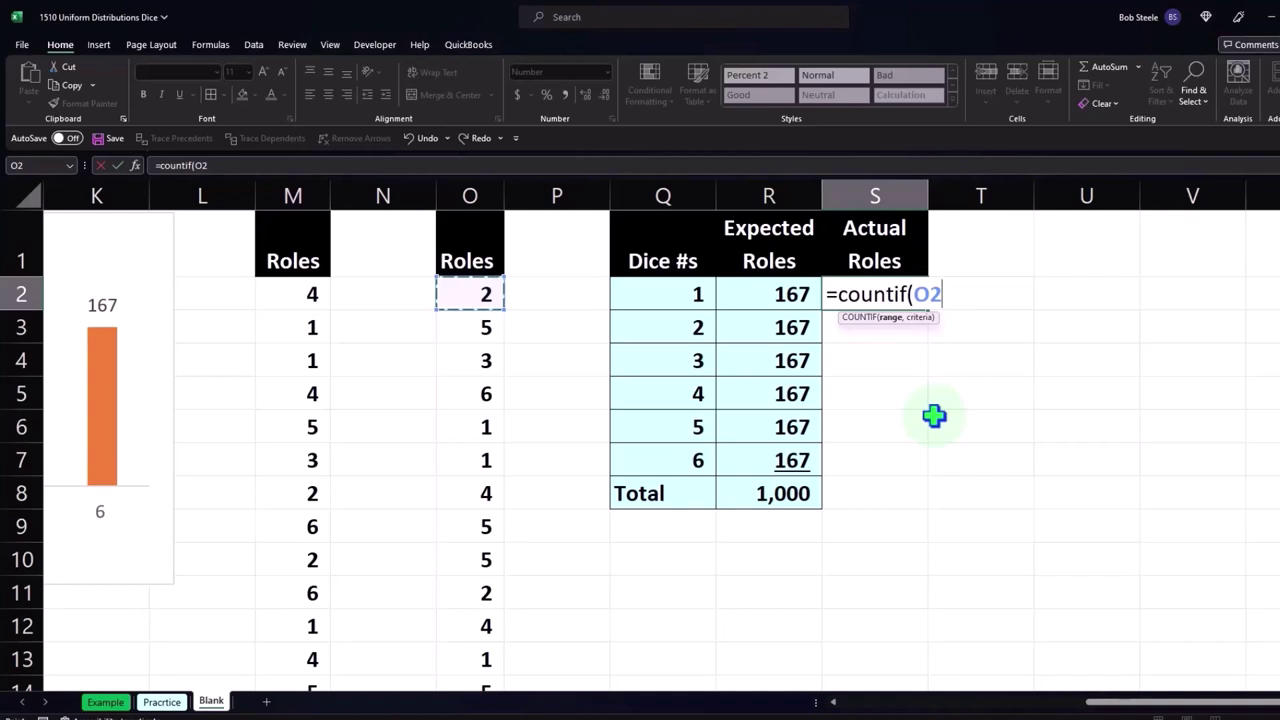
pyautogui.hotkey('ctrl', 'shift', 'Down')
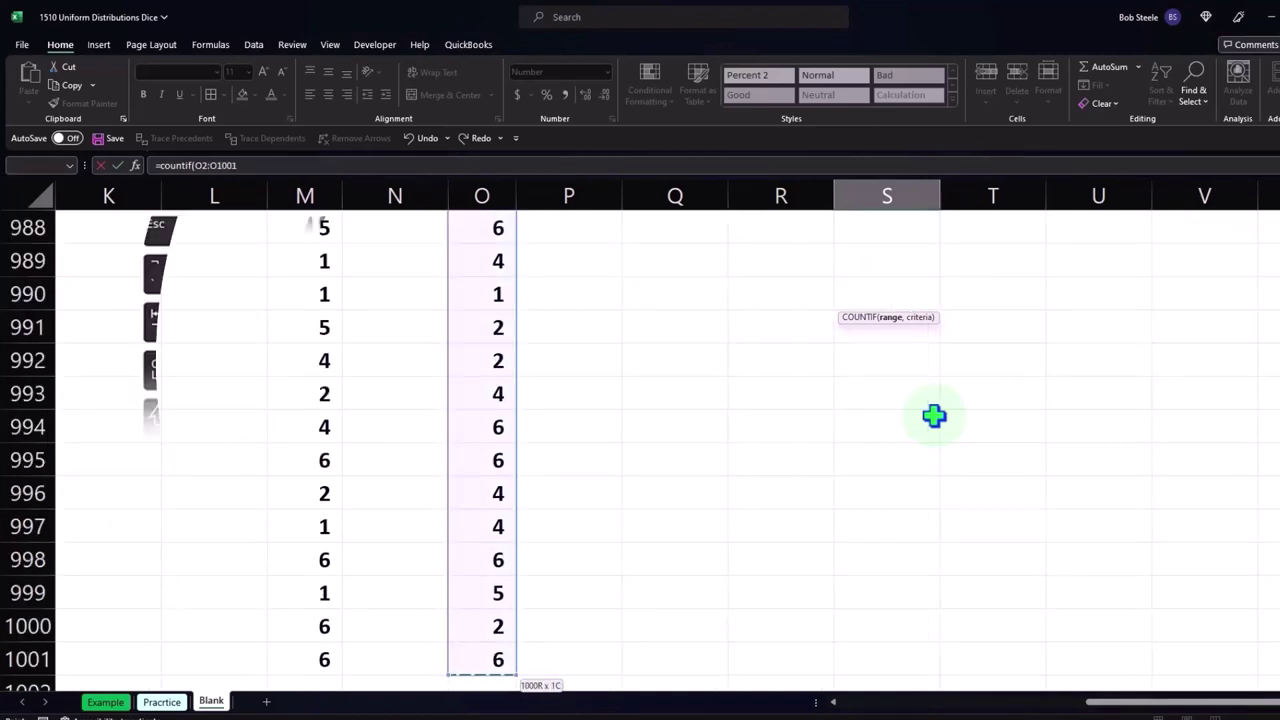
pyautogui.hotkey('ctrl', 'BackSpace')
pyautogui.write(')')
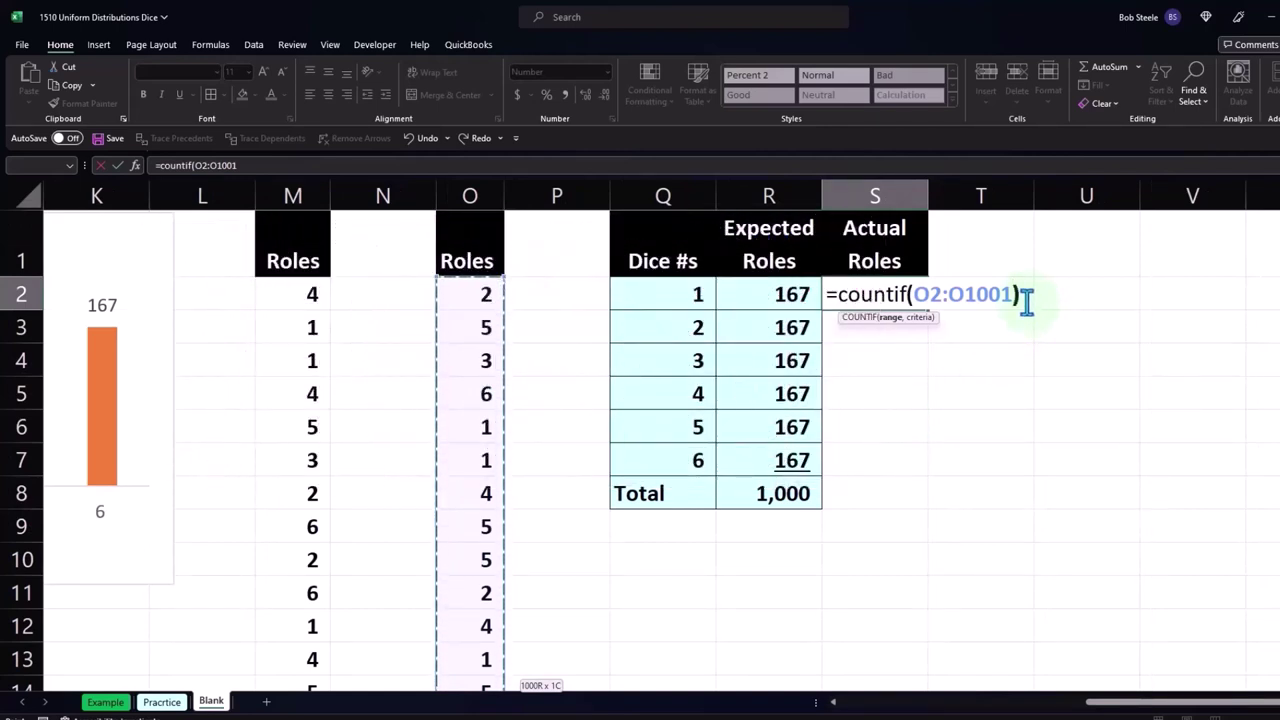
pyautogui.click(1027, 302)
pyautogui.press('Return')
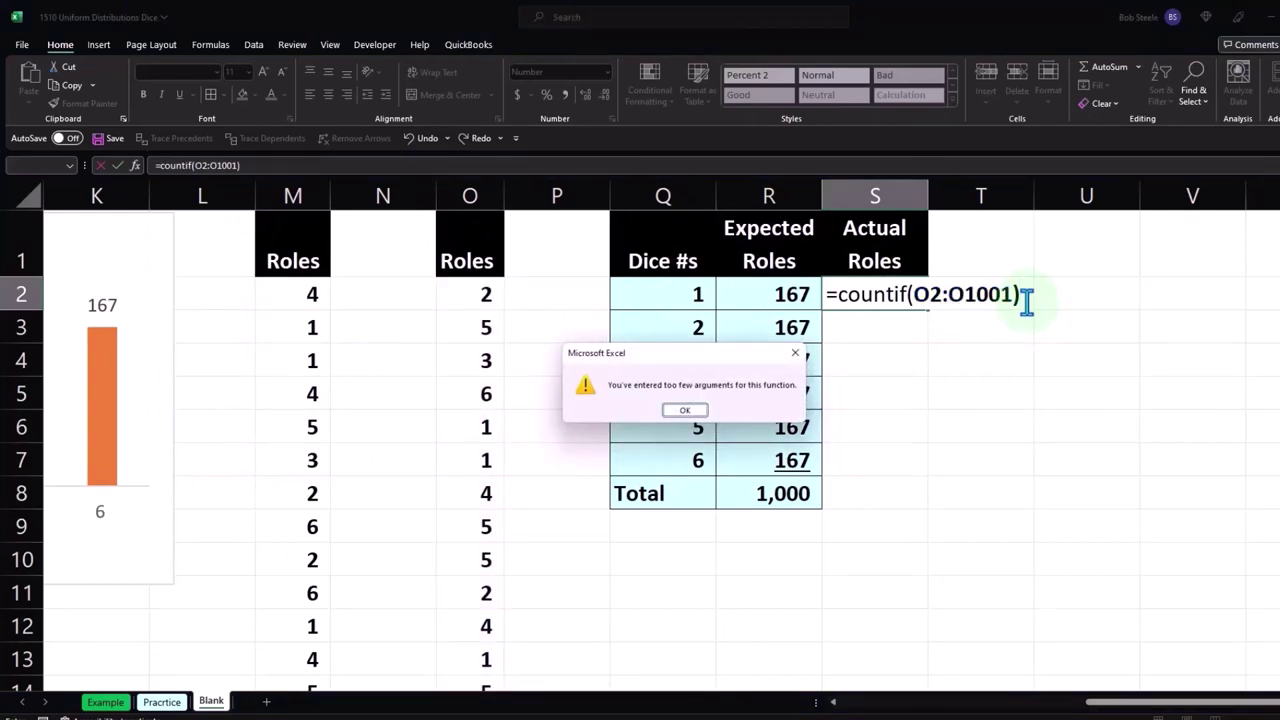
pyautogui.press('Return')
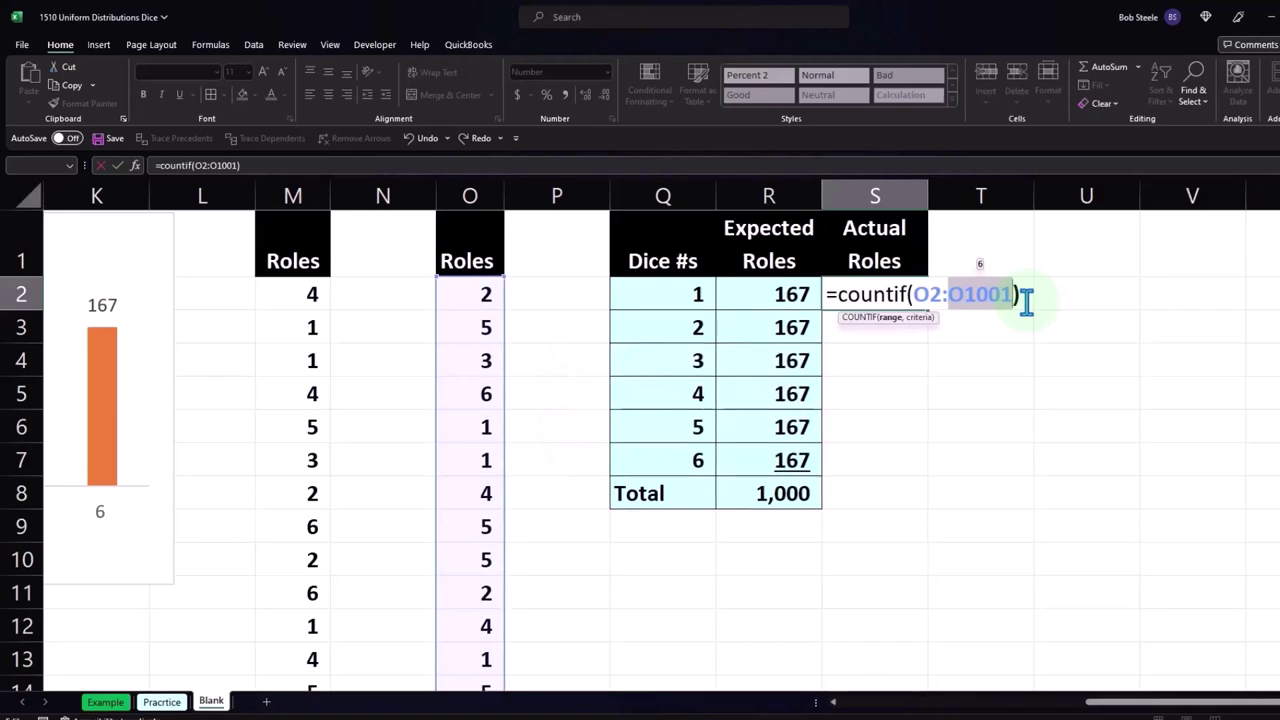
# Step: Complete S2 as =COUNTIF(O2:O1001,Q2), counting 182 rolls of face 1
pyautogui.click(1027, 302)
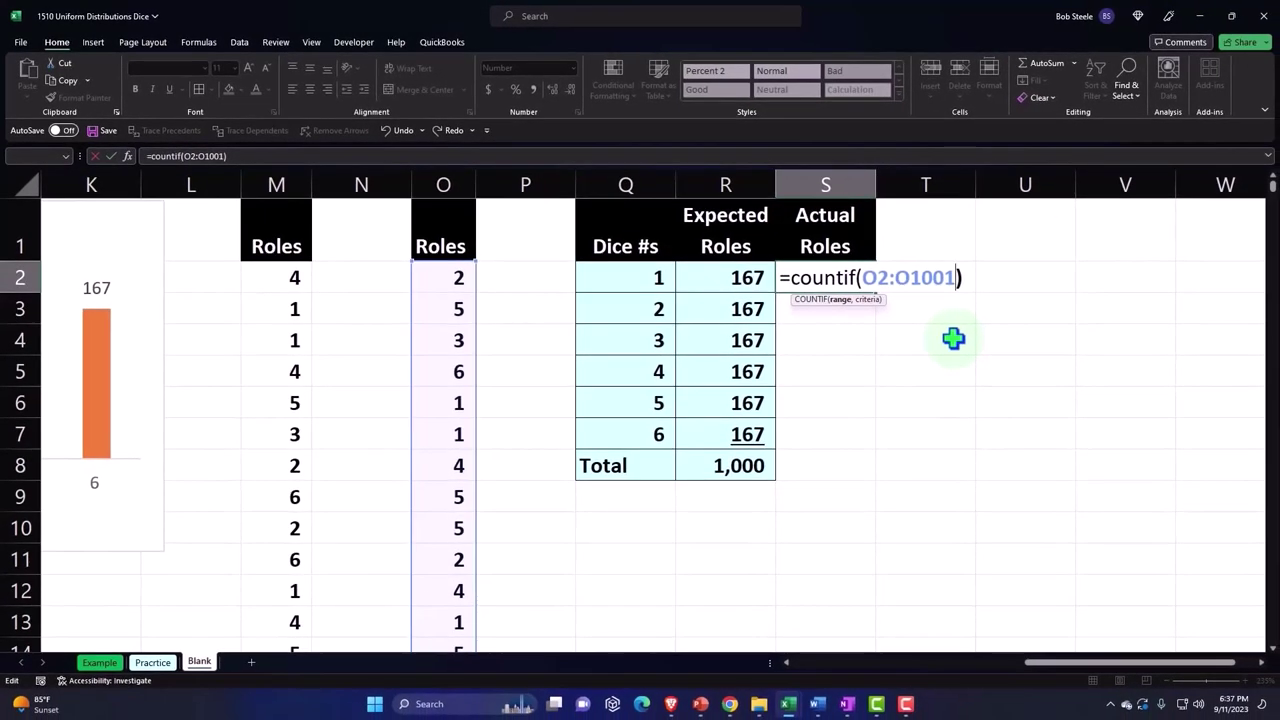
pyautogui.write(',')
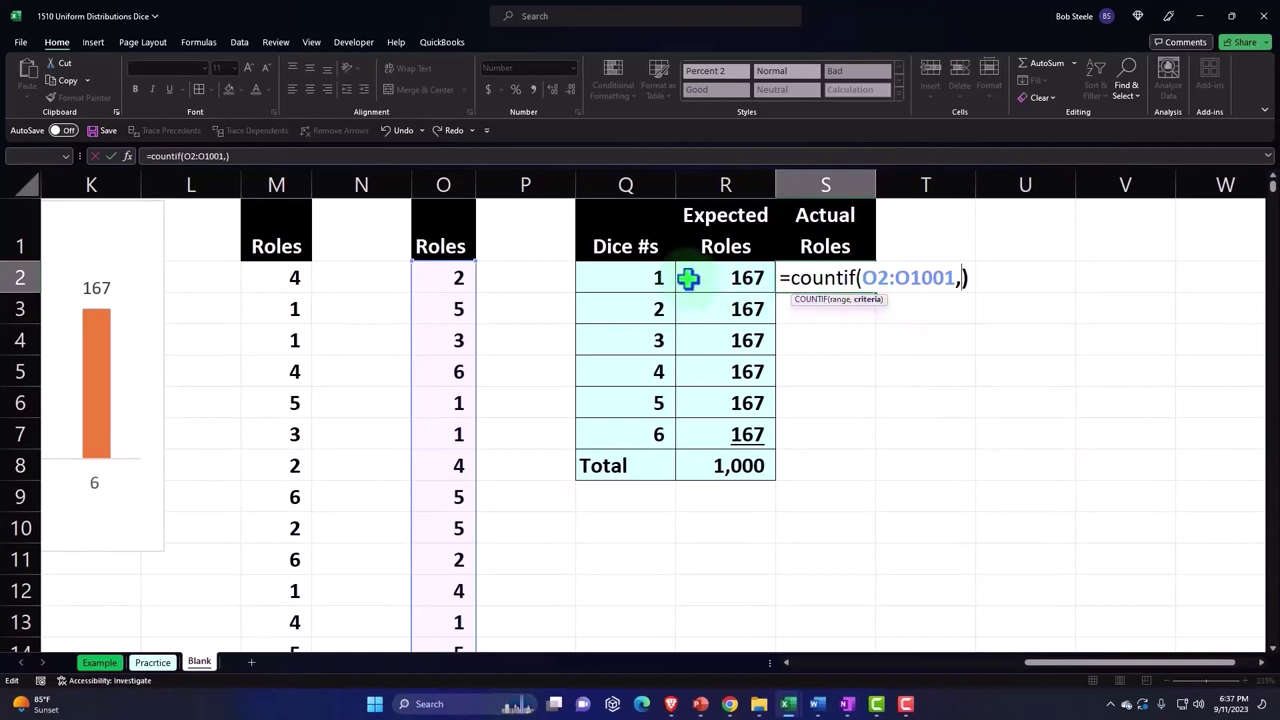
pyautogui.click(657, 276)
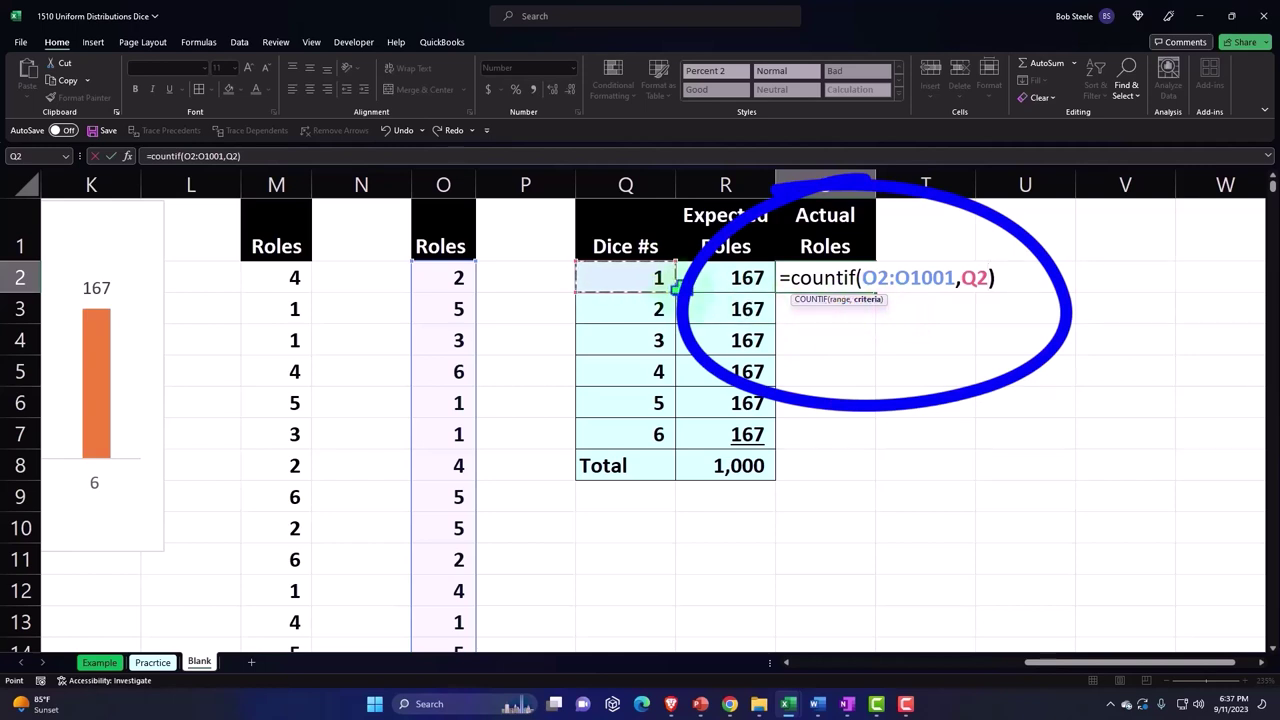
pyautogui.press('Return')
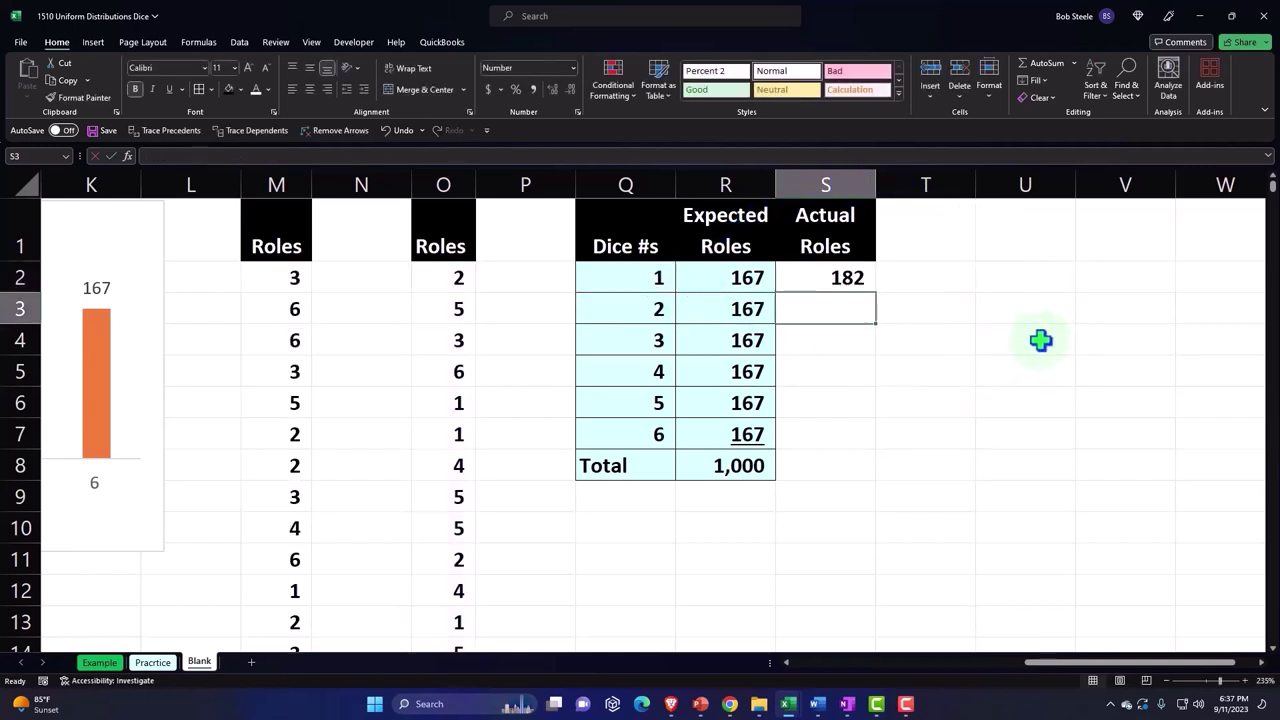
pyautogui.click(850, 282)
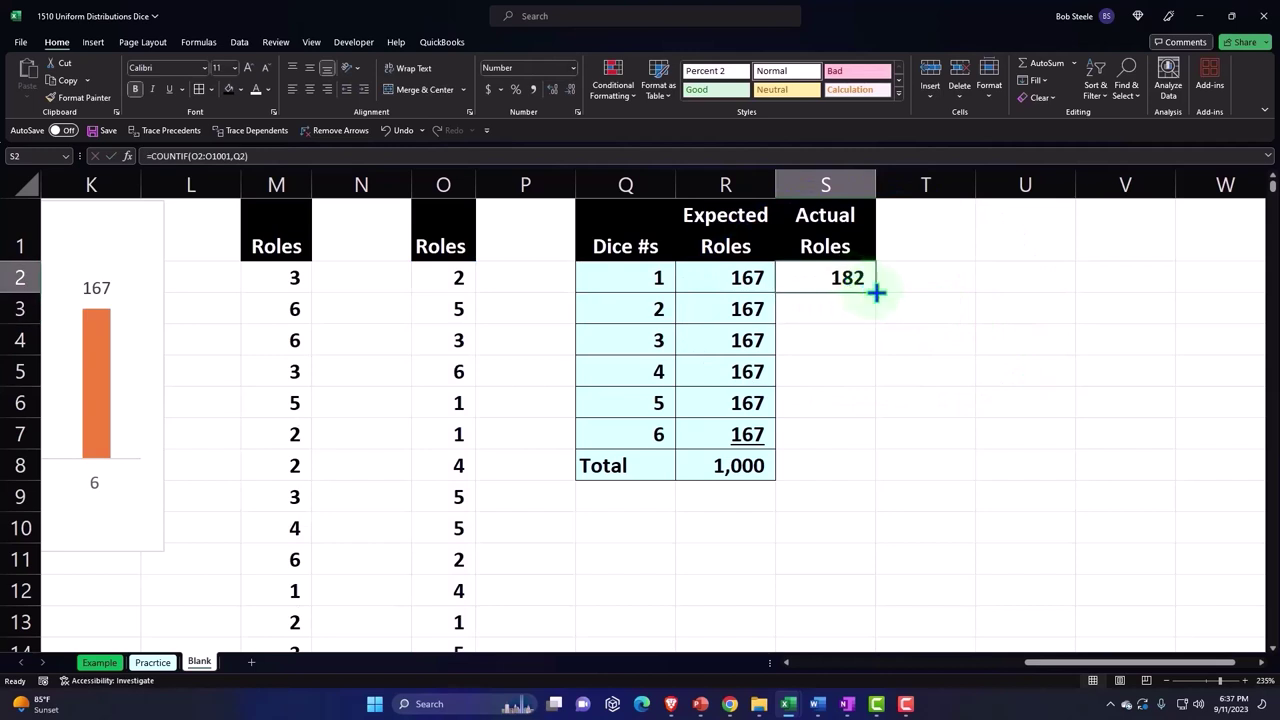
# Step: Make the S2 range absolute so it reads =COUNTIF($O$2:$O$1001,Q2), still 182
pyautogui.doubleClick(858, 281)
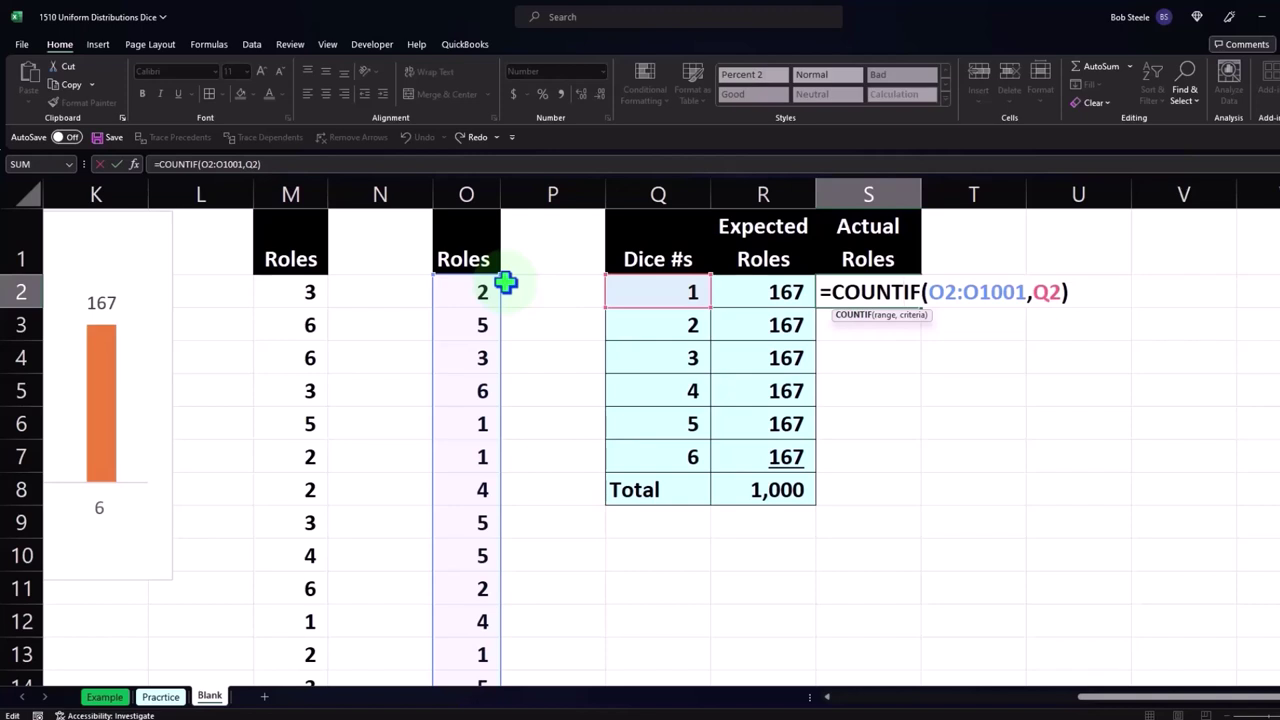
pyautogui.click(945, 291)
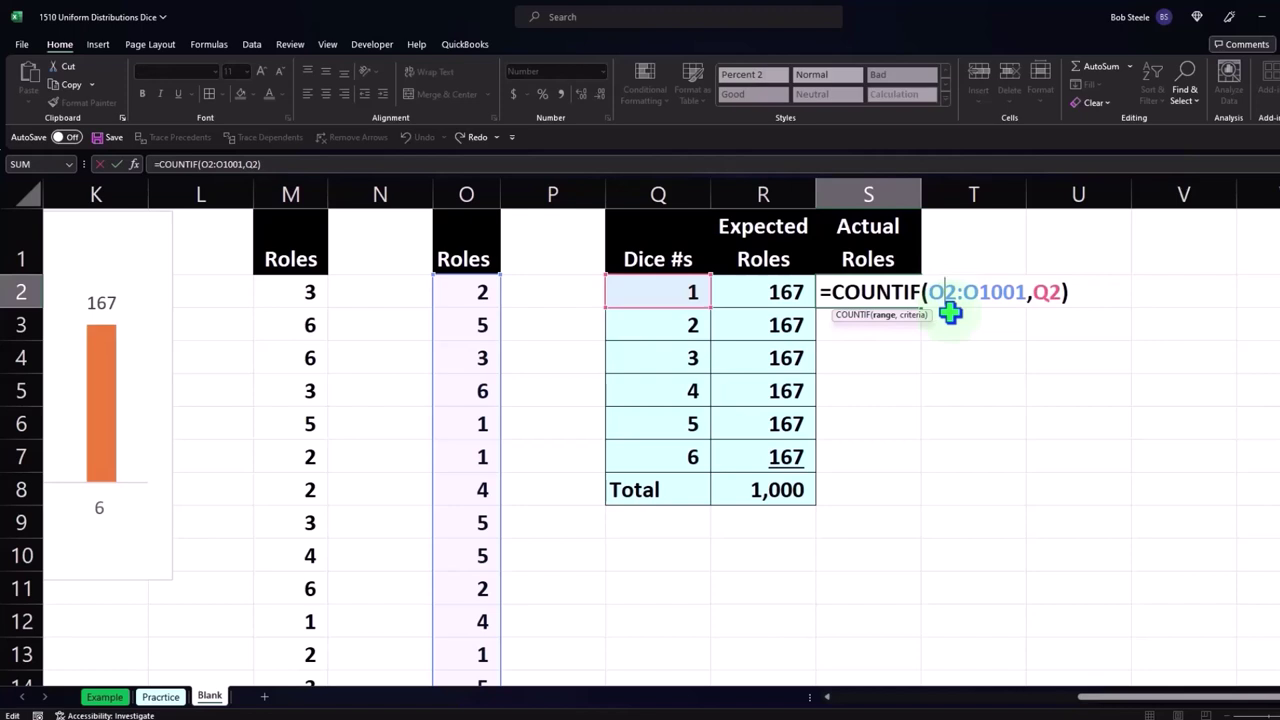
pyautogui.press('F4')
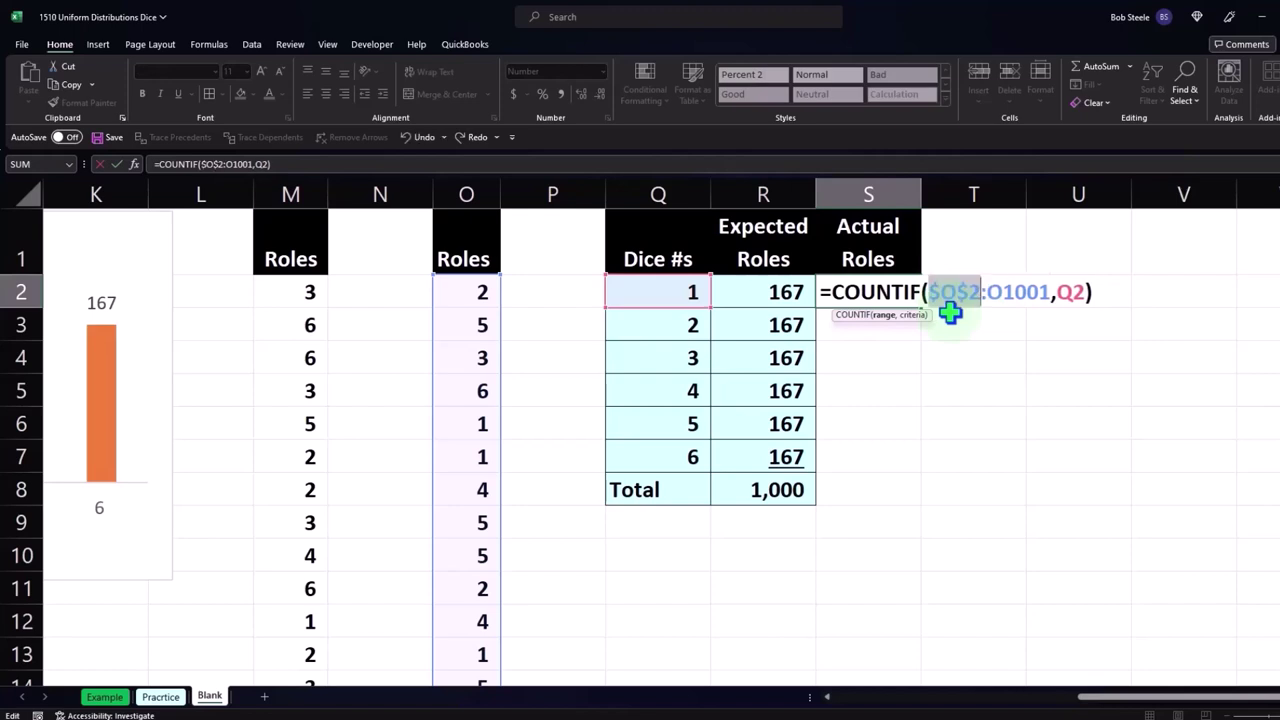
pyautogui.press('F4')
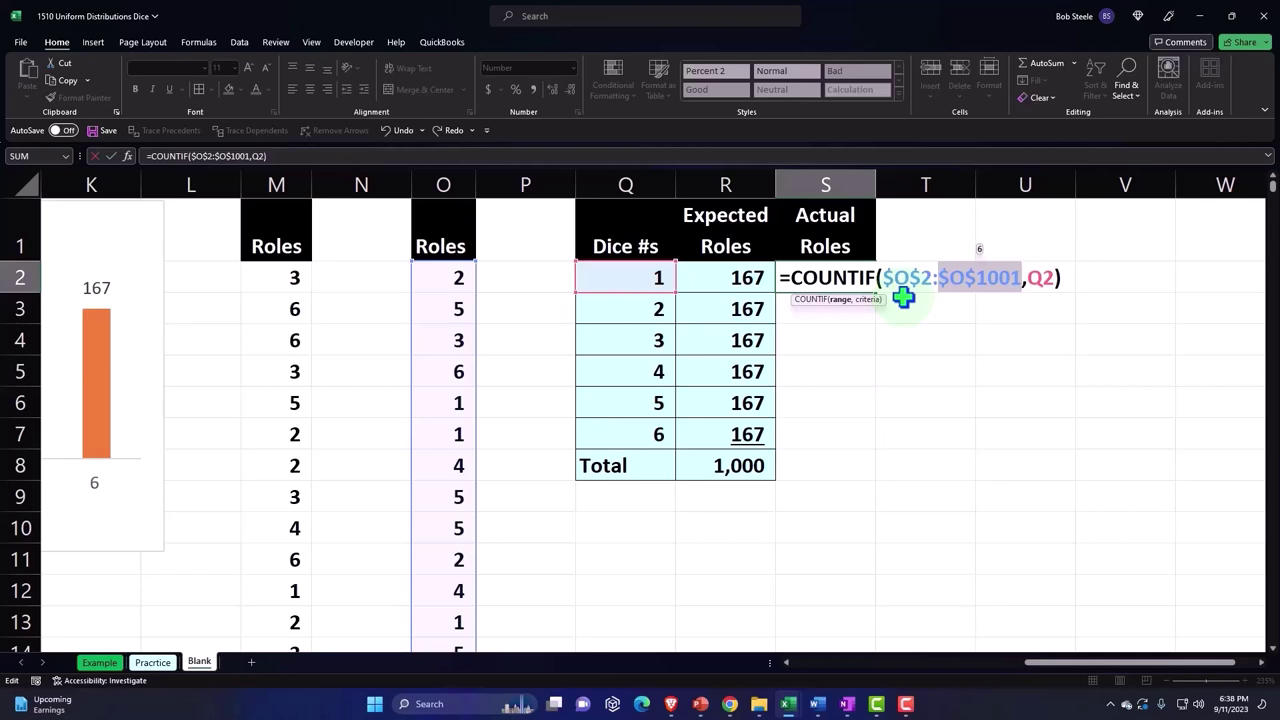
pyautogui.press('Return')
pyautogui.click(866, 285)
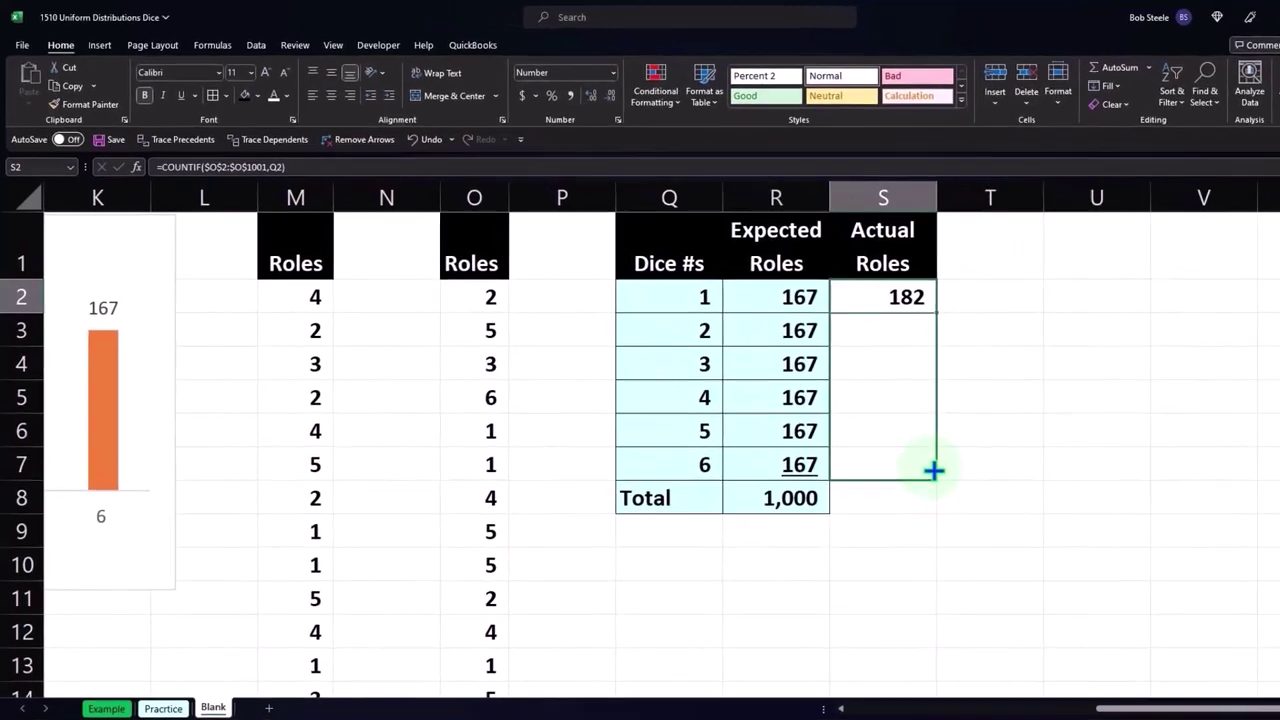
# Step: Copy the COUNTIF formula down to S7 and check the copied formula's range
pyautogui.moveTo(878, 295); pyautogui.dragTo(870, 440)
pyautogui.doubleClick(1036, 520)
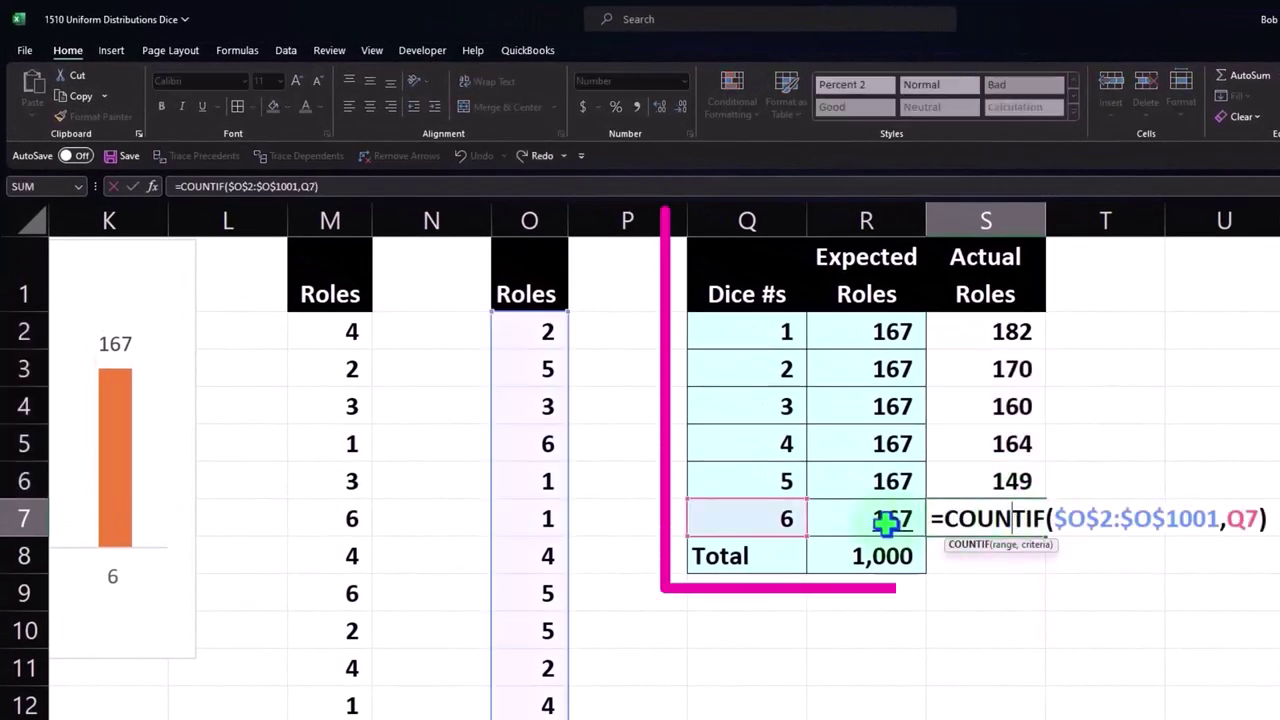
pyautogui.scroll(-10, 860, 514)
pyautogui.scroll(-13, 879, 533)
pyautogui.scroll(-11, 879, 533)
pyautogui.scroll(-5, 906, 543)
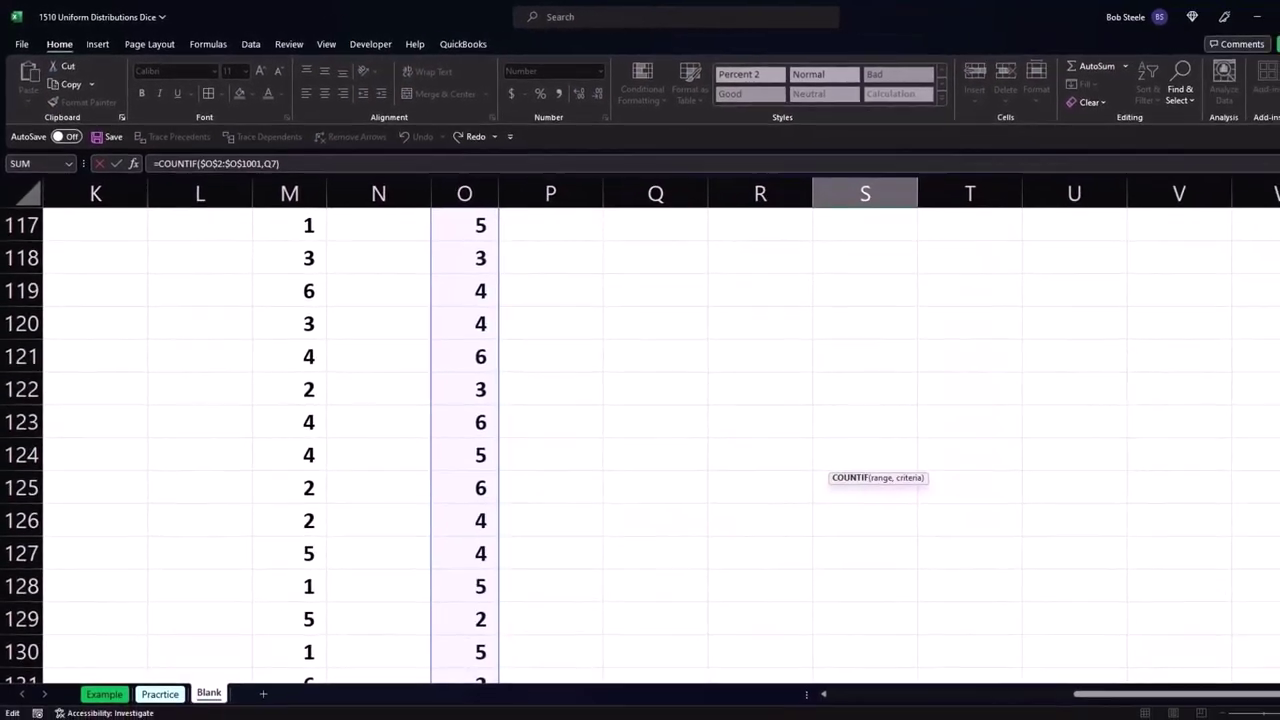
pyautogui.moveTo(1272, 250); pyautogui.dragTo(1271, 643)
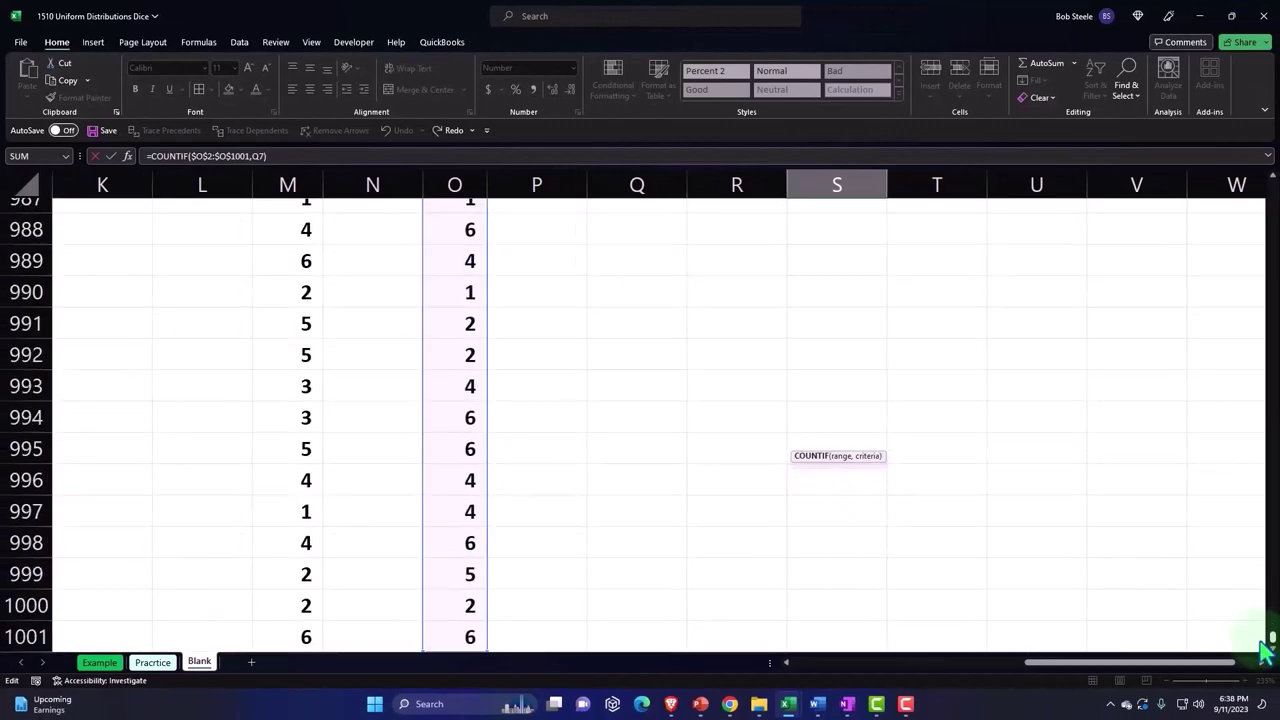
pyautogui.scroll(-5, 1135, 517)
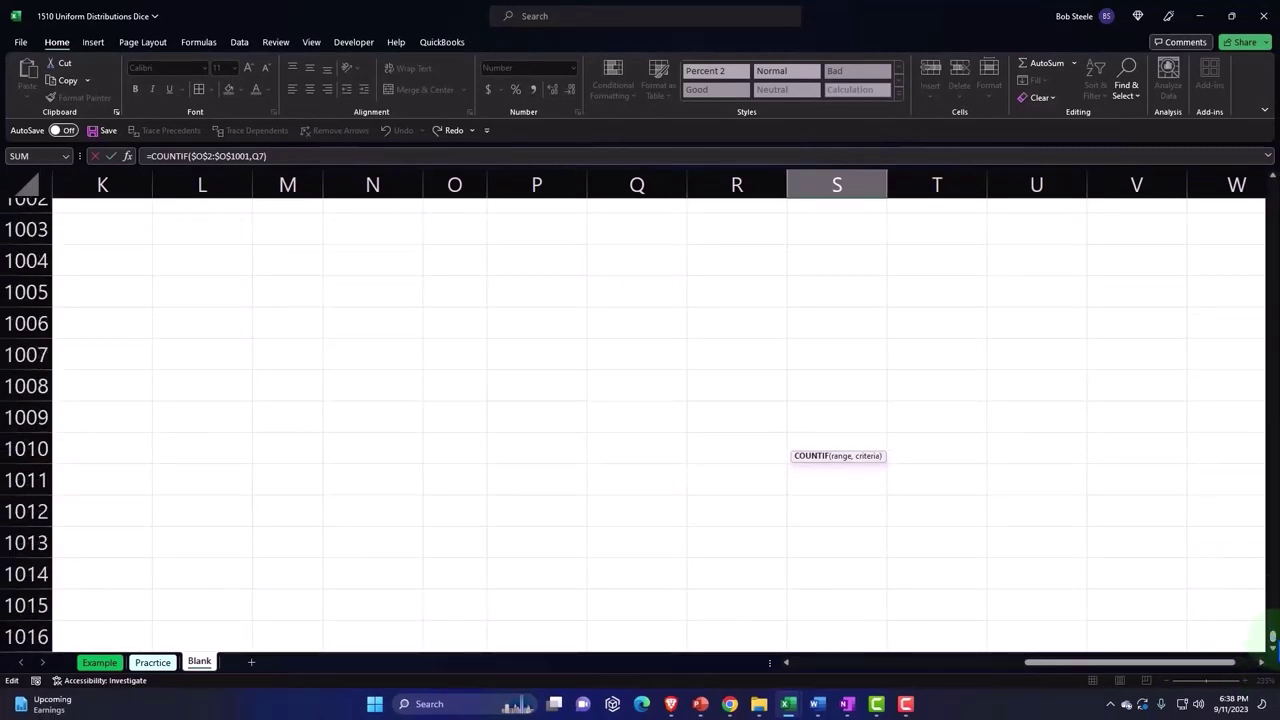
pyautogui.moveTo(1272, 636); pyautogui.dragTo(1270, 190)
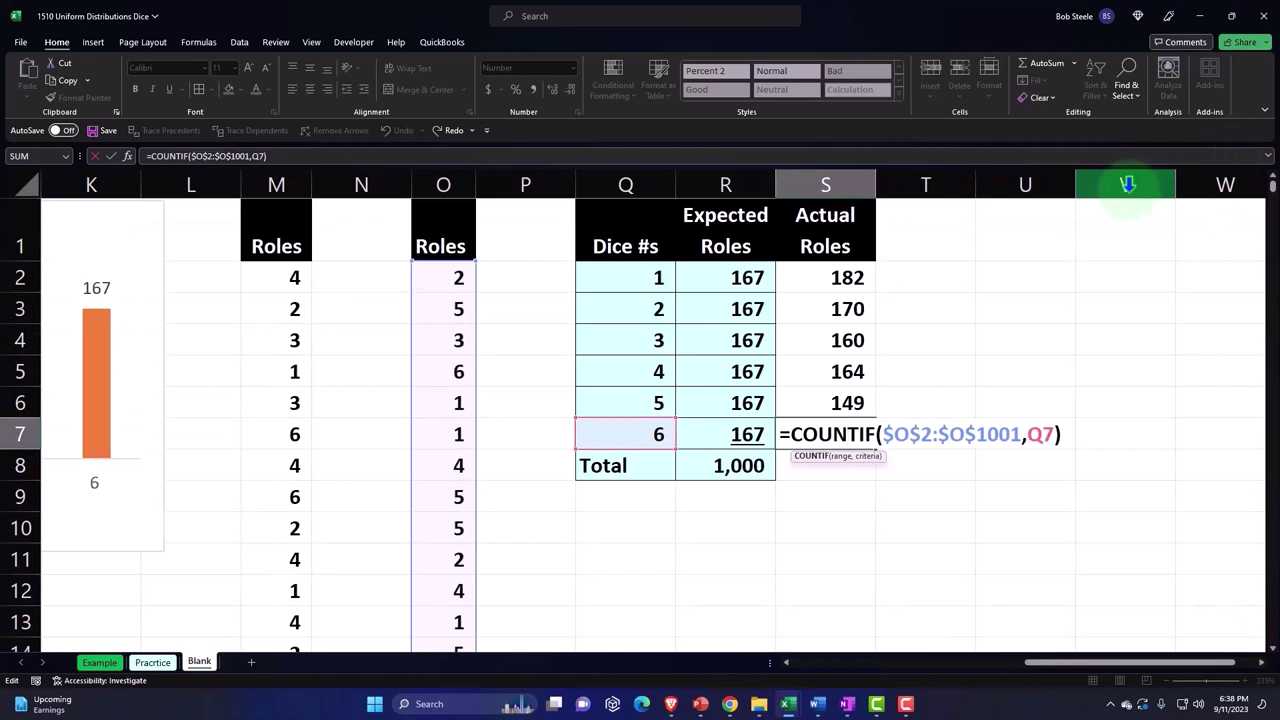
pyautogui.press('Return')
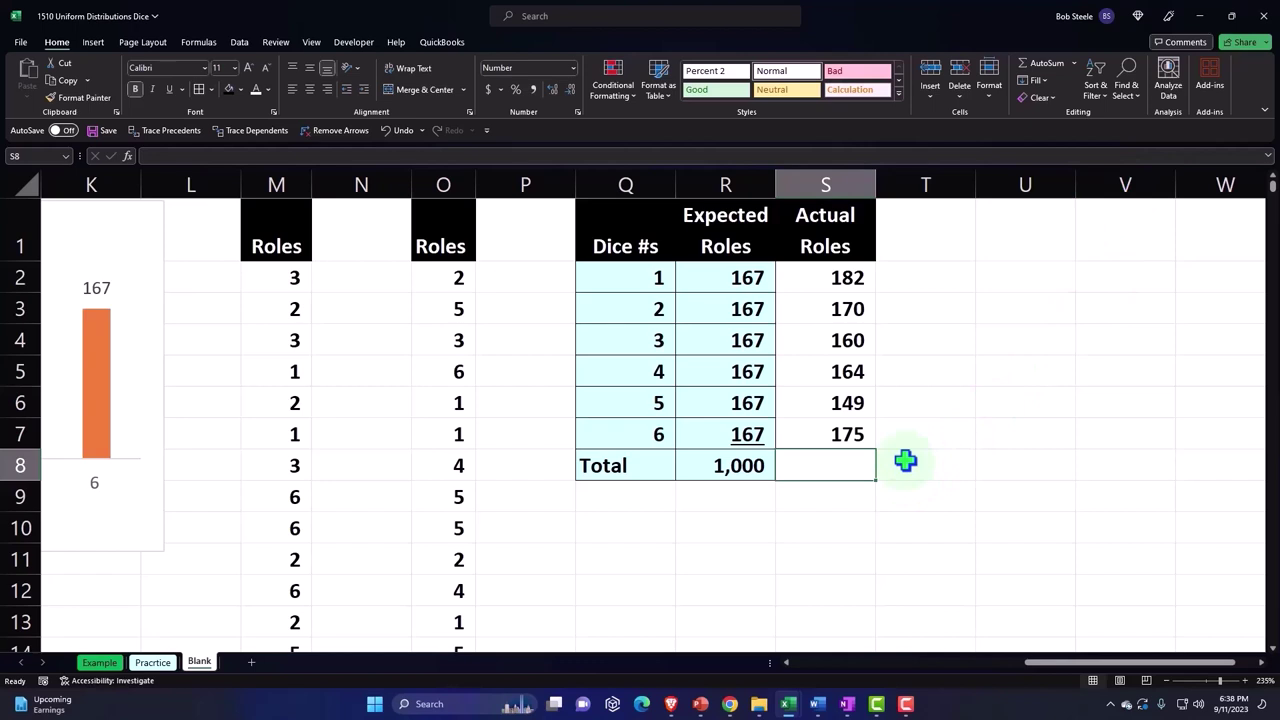
# Step: Total the actual roll counts in S8 with =SUM(S2:S7), giving 1,000
pyautogui.write('=sum(')
pyautogui.press('Up')
pyautogui.hotkey('shift', 'Up')
pyautogui.hotkey('shift', 'Up')
pyautogui.hotkey('shift', 'Up')
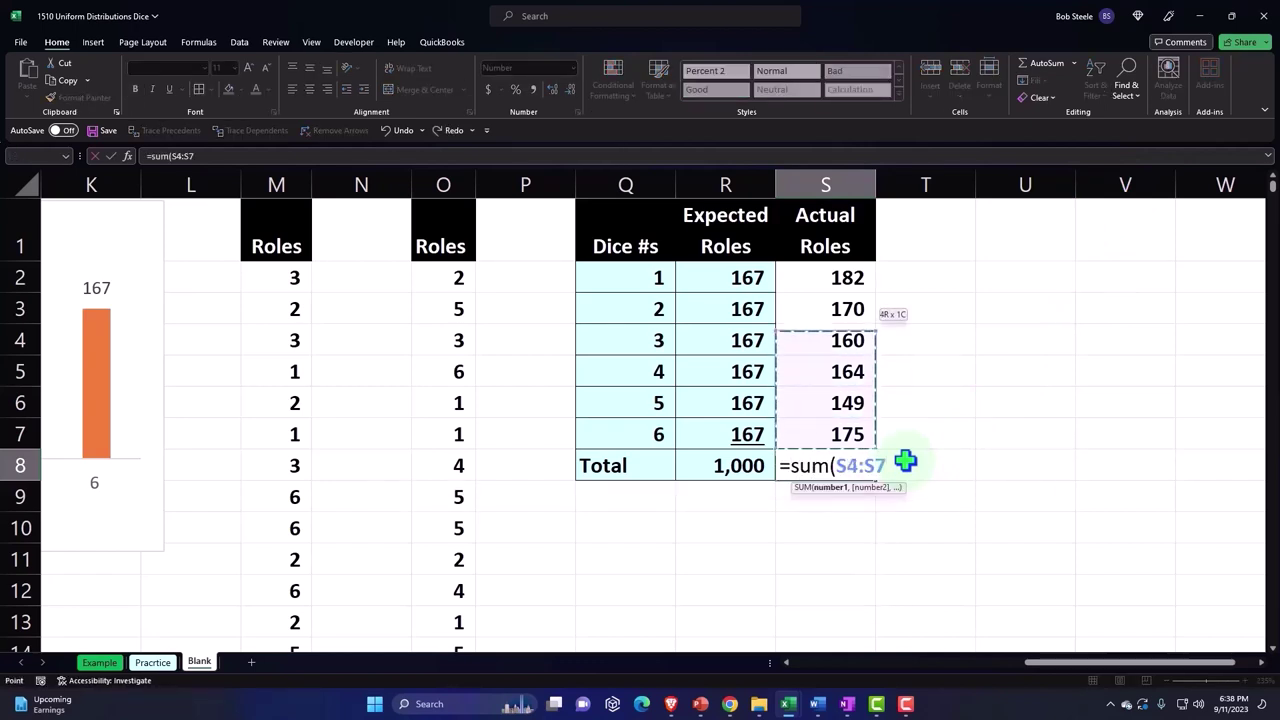
pyautogui.hotkey('shift', 'Up')
pyautogui.hotkey('shift', 'Up')
pyautogui.press('Return')
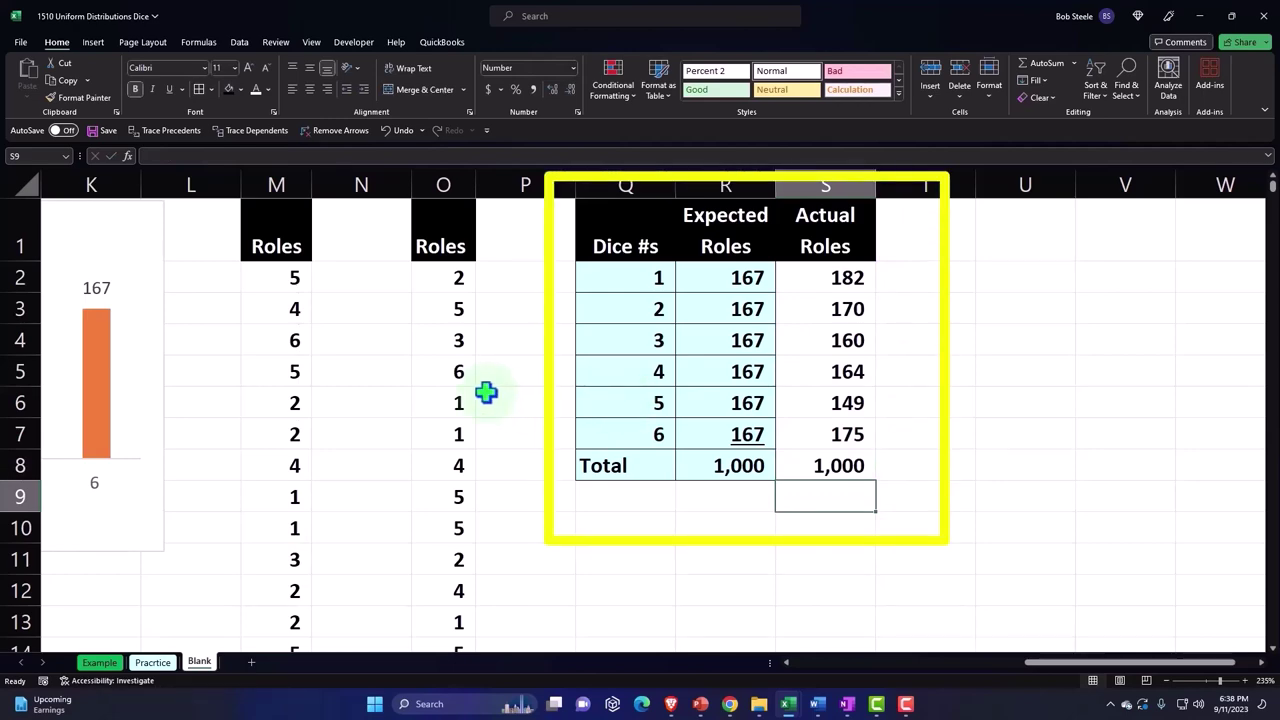
pyautogui.press('Up')
pyautogui.press('Up')
pyautogui.press('Up')
pyautogui.press('Up')
pyautogui.press('Up')
# Step: Add a Difference header in T1 and fill =R2-S2 down through T7
pyautogui.press('Right')
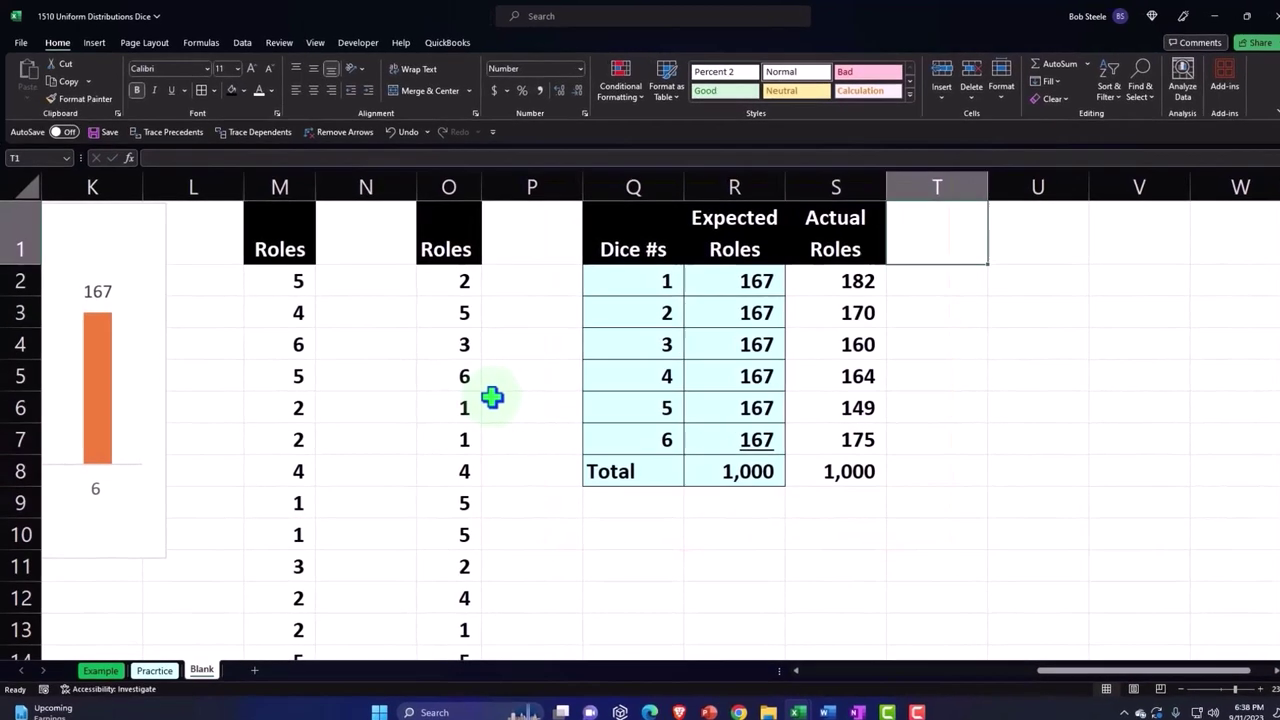
pyautogui.write('Difference')
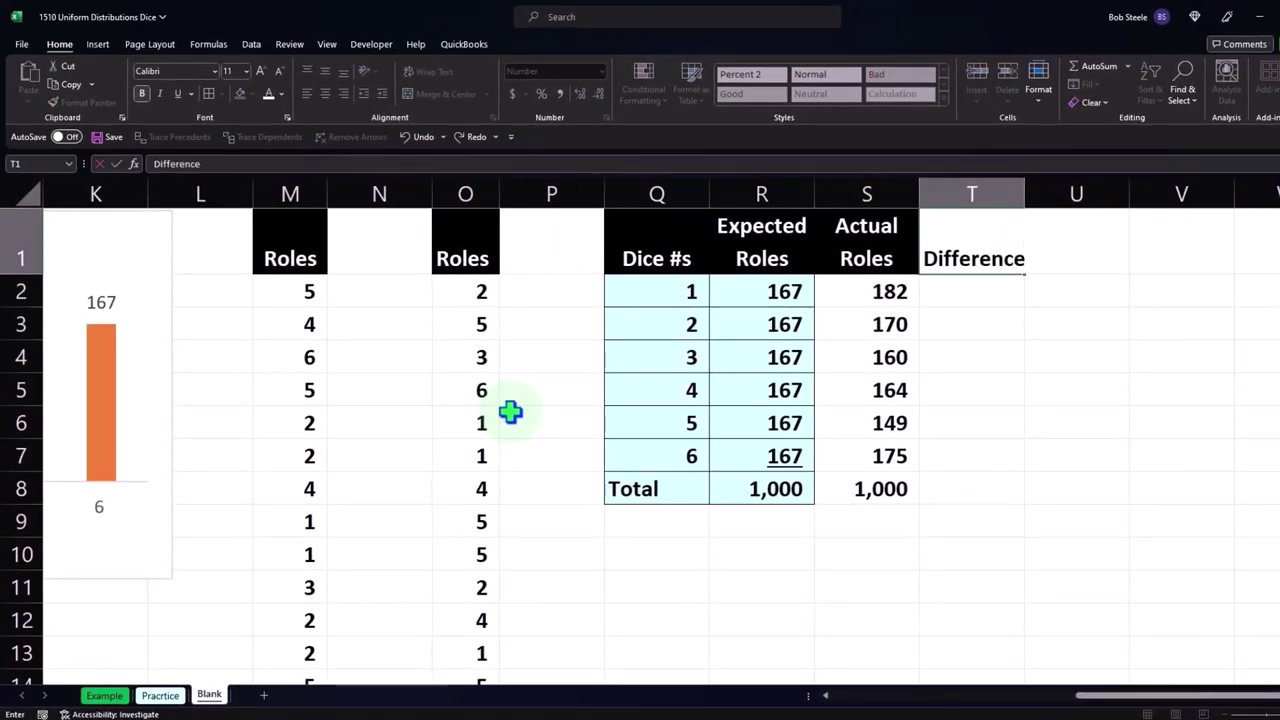
pyautogui.press('Return')
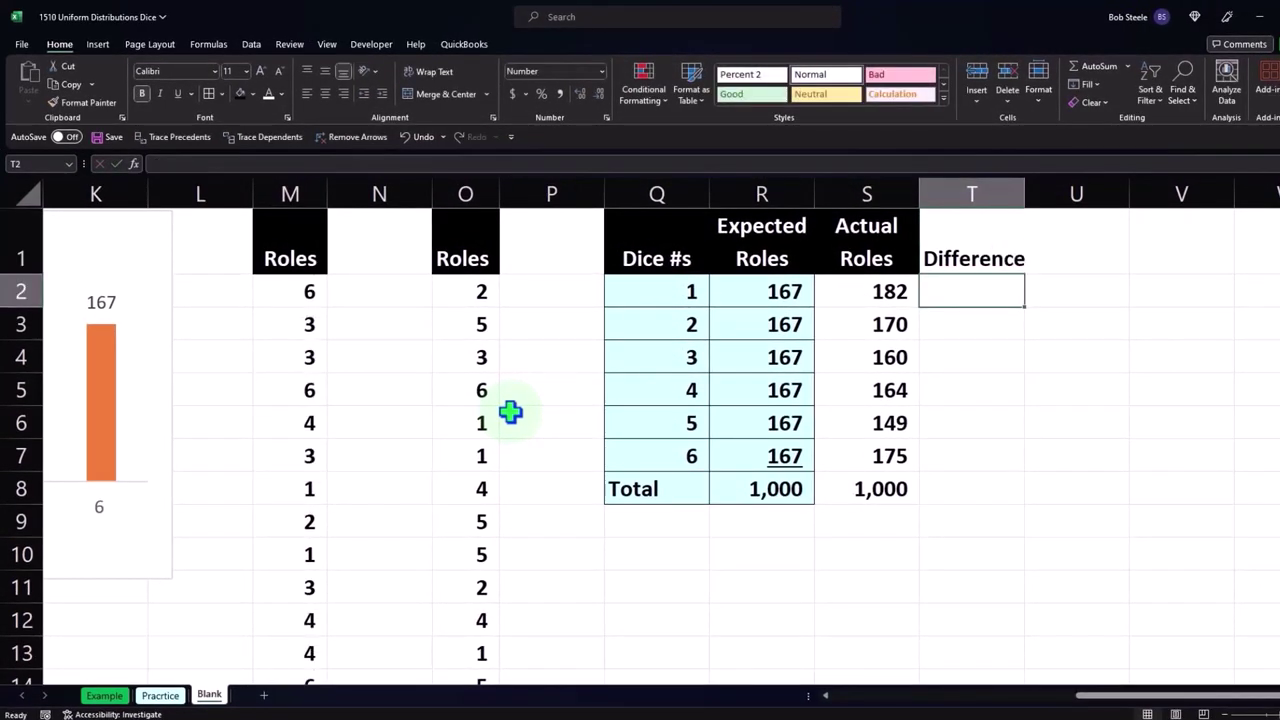
pyautogui.write('=')
pyautogui.press('Left')
pyautogui.press('Left')
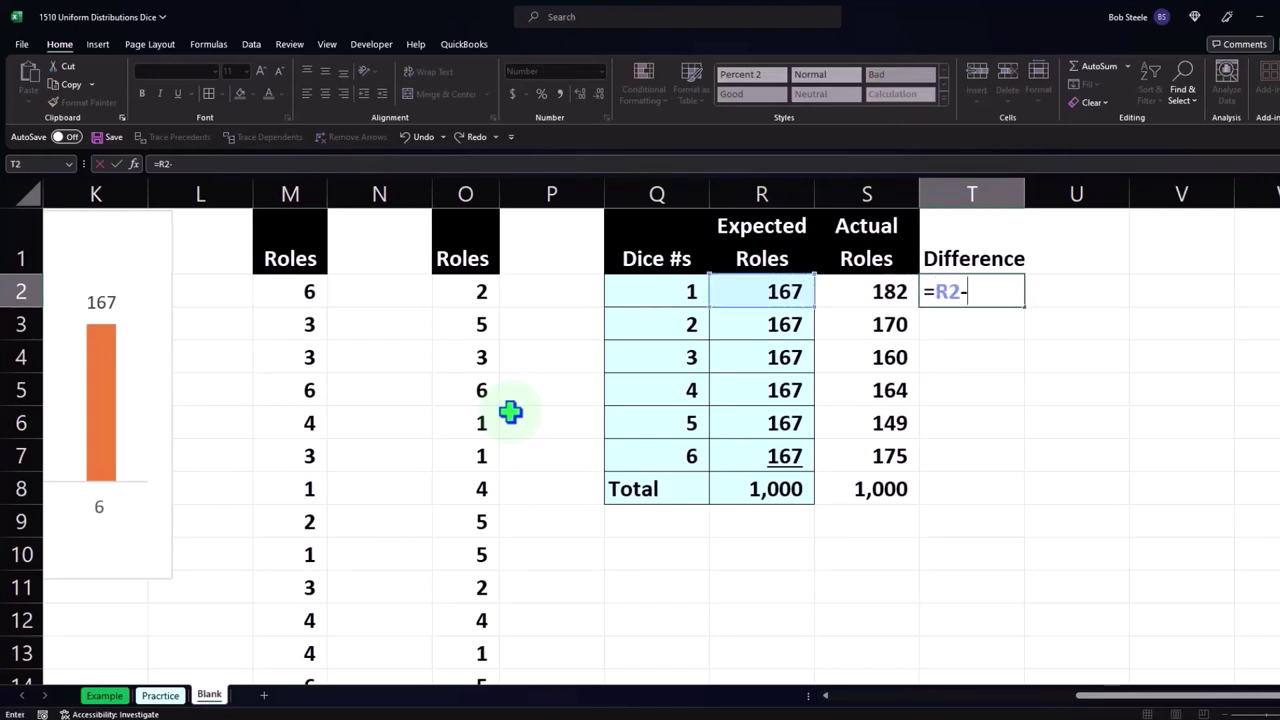
pyautogui.press('Left')
pyautogui.press('Return')
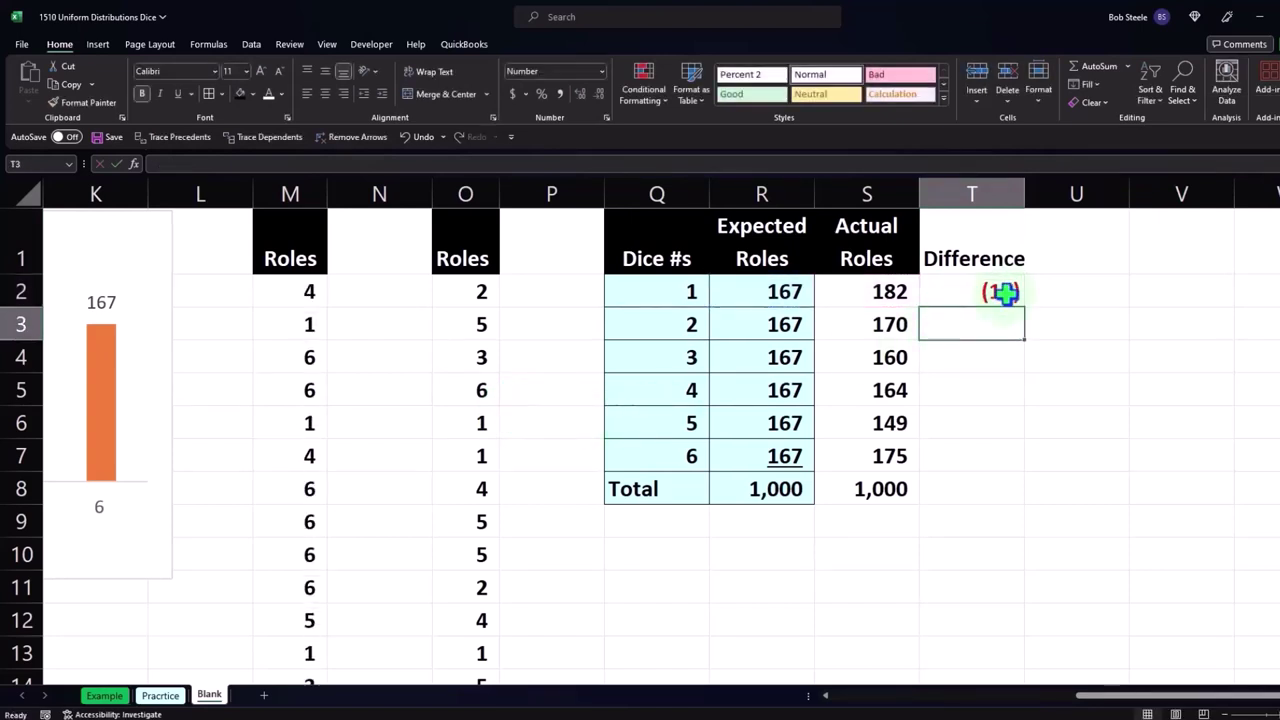
pyautogui.click(1003, 292)
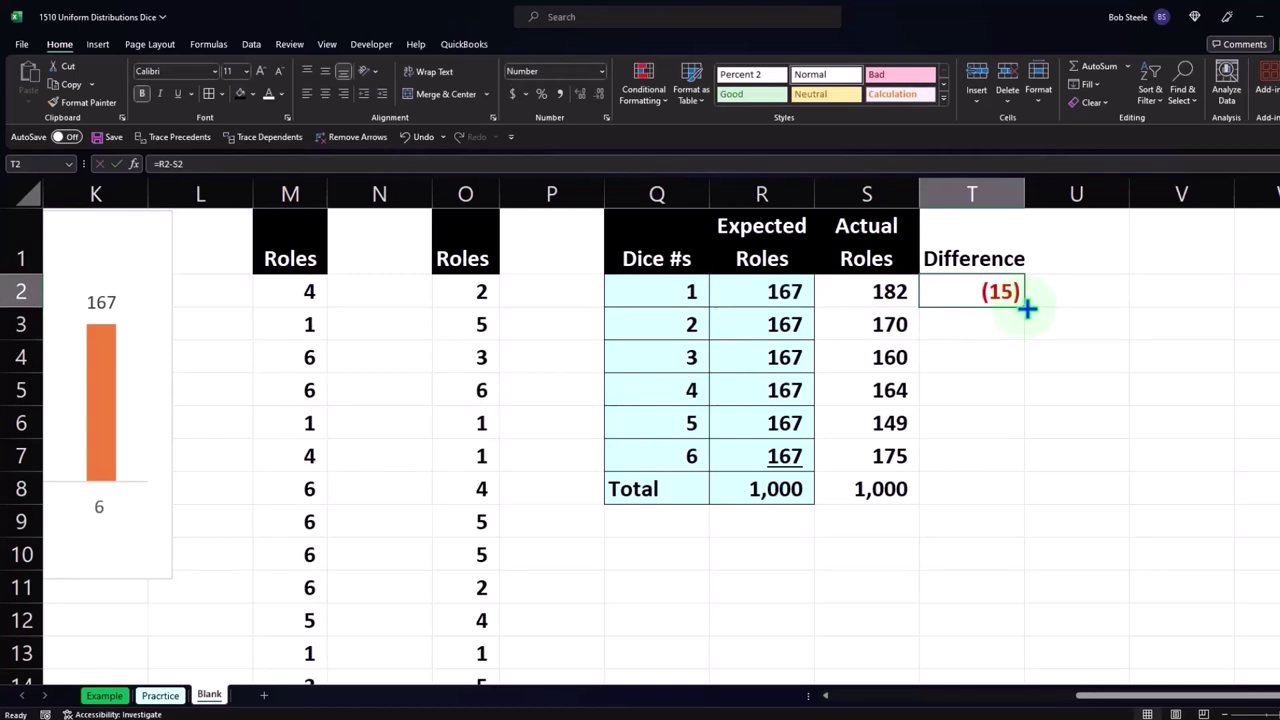
pyautogui.doubleClick(1027, 309)
# Step: Total the differences in T8 with =SUM(T2:T7), giving (0)
pyautogui.click(973, 490)
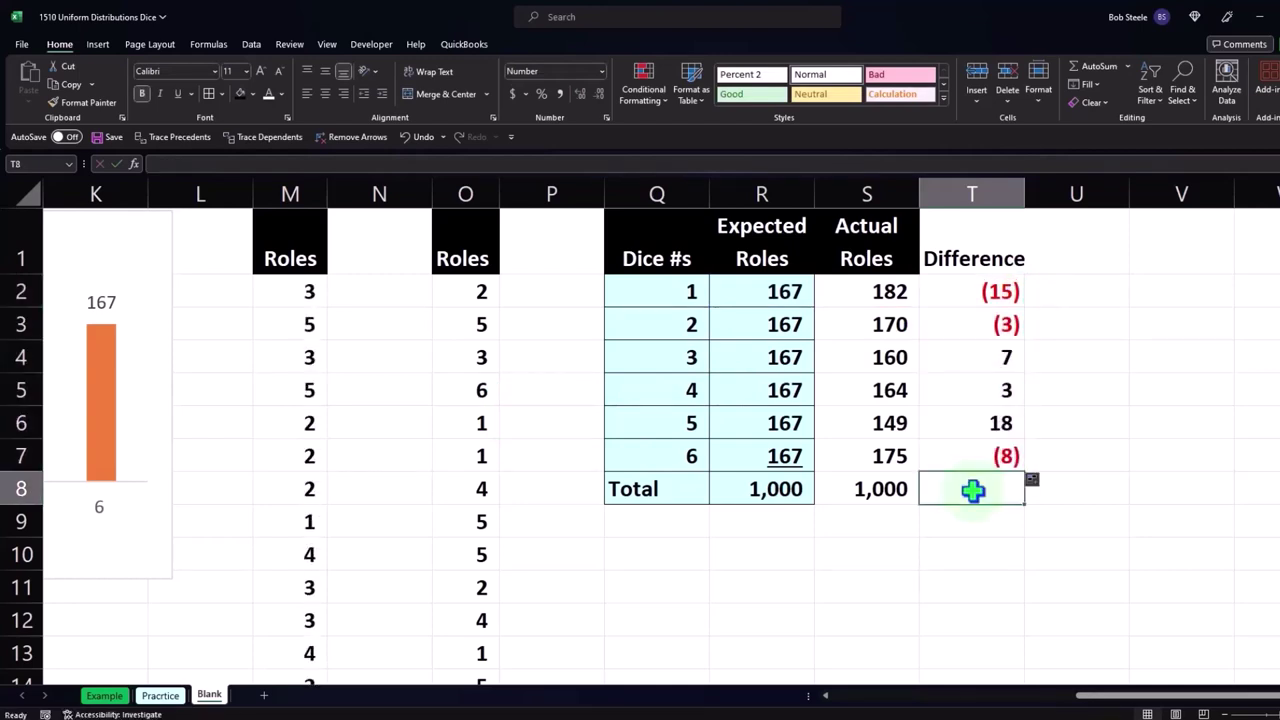
pyautogui.hotkey('alt', '=')
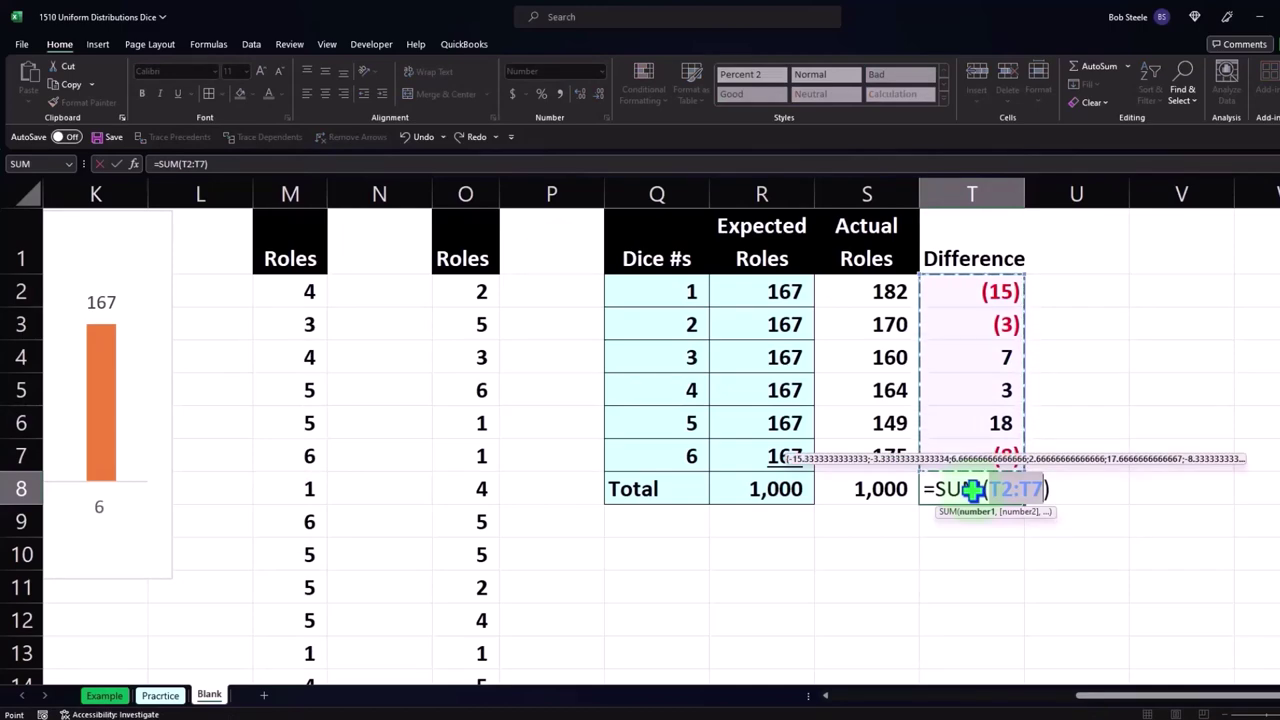
pyautogui.press('Return')
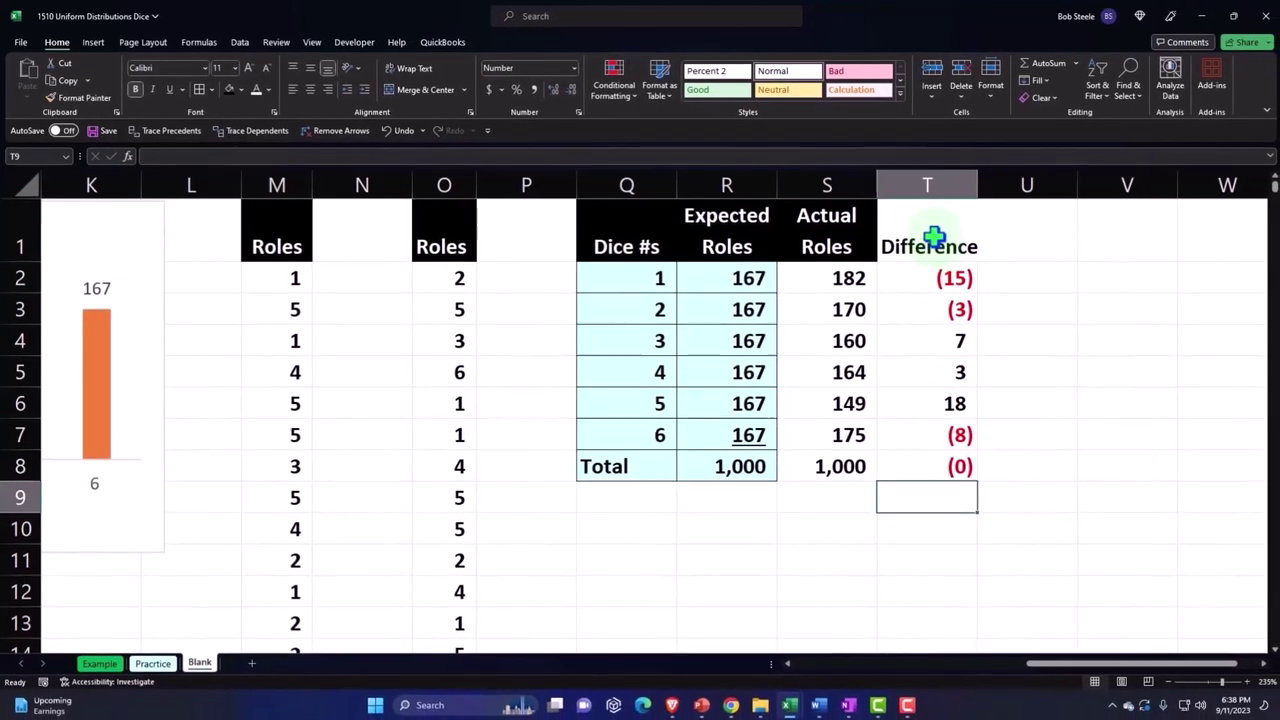
# Step: Give T1 a black wrapped header, shade S2:T8 light blue, and underline S7:T7
pyautogui.click(946, 240)
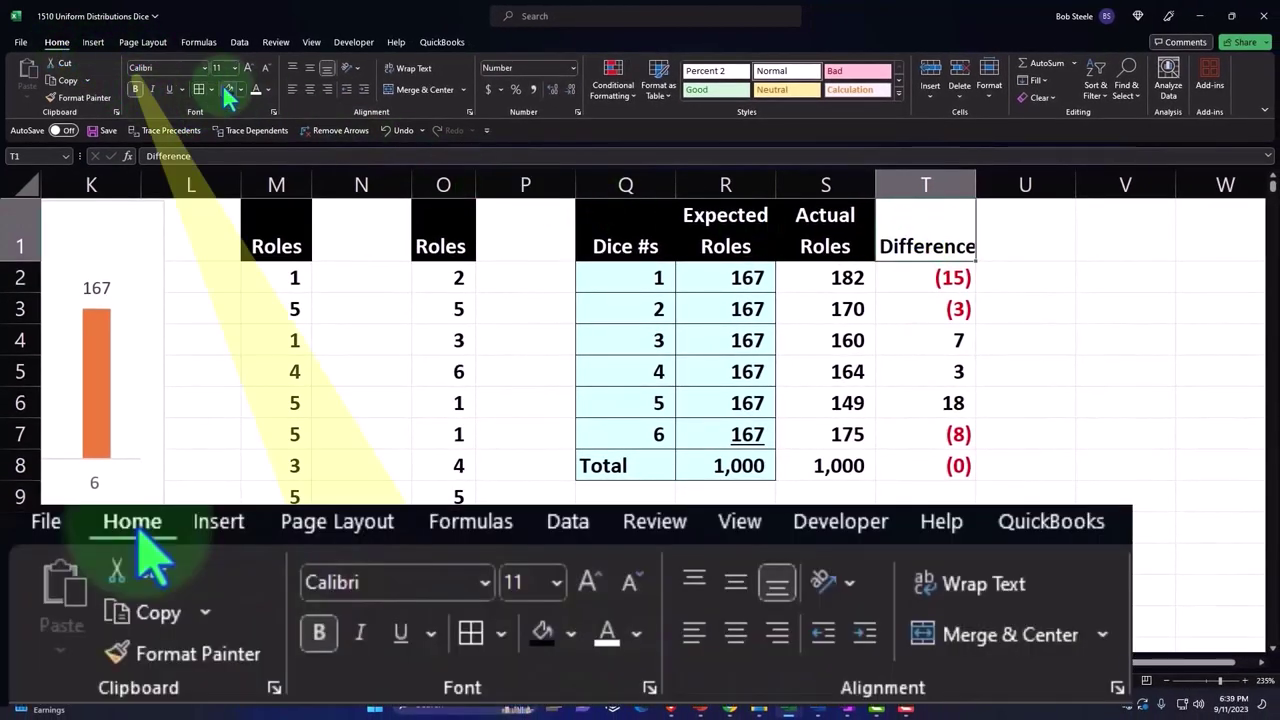
pyautogui.click(229, 89)
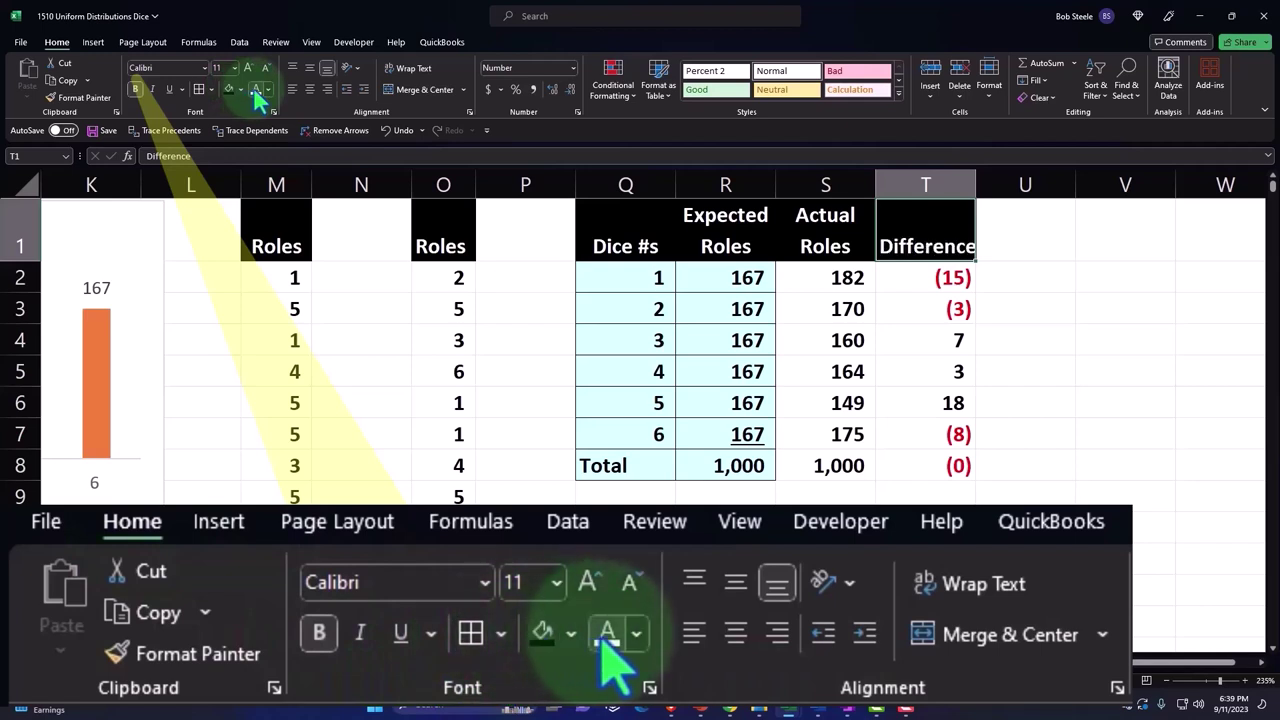
pyautogui.click(402, 68)
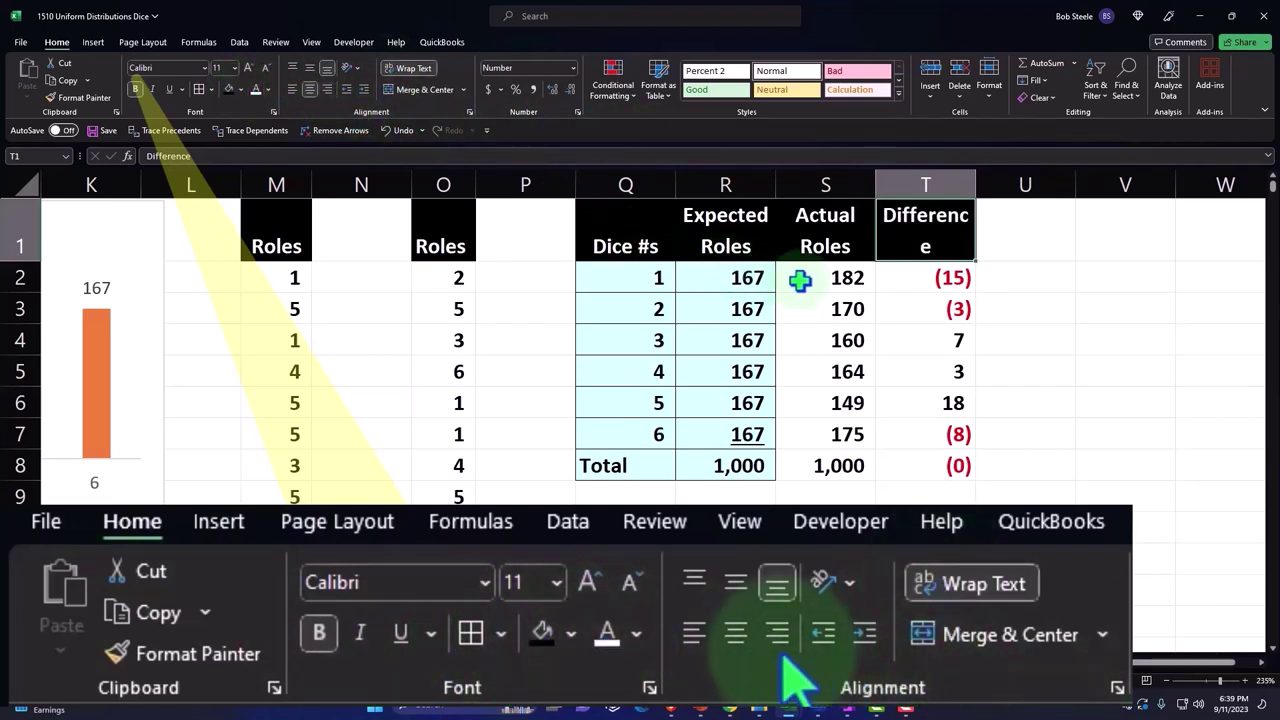
pyautogui.moveTo(800, 277)
pyautogui.mouseDown()
pyautogui.moveTo(909, 371)
pyautogui.moveTo(934, 460)
pyautogui.mouseUp()
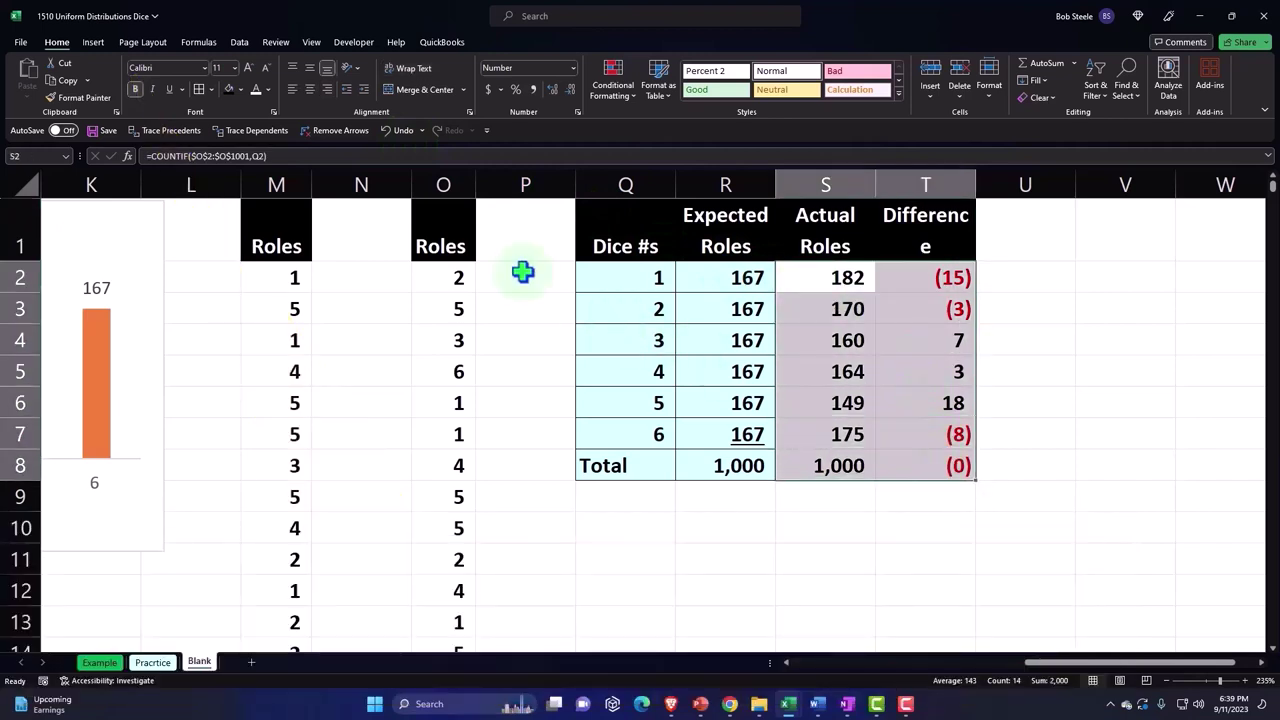
pyautogui.click(240, 89)
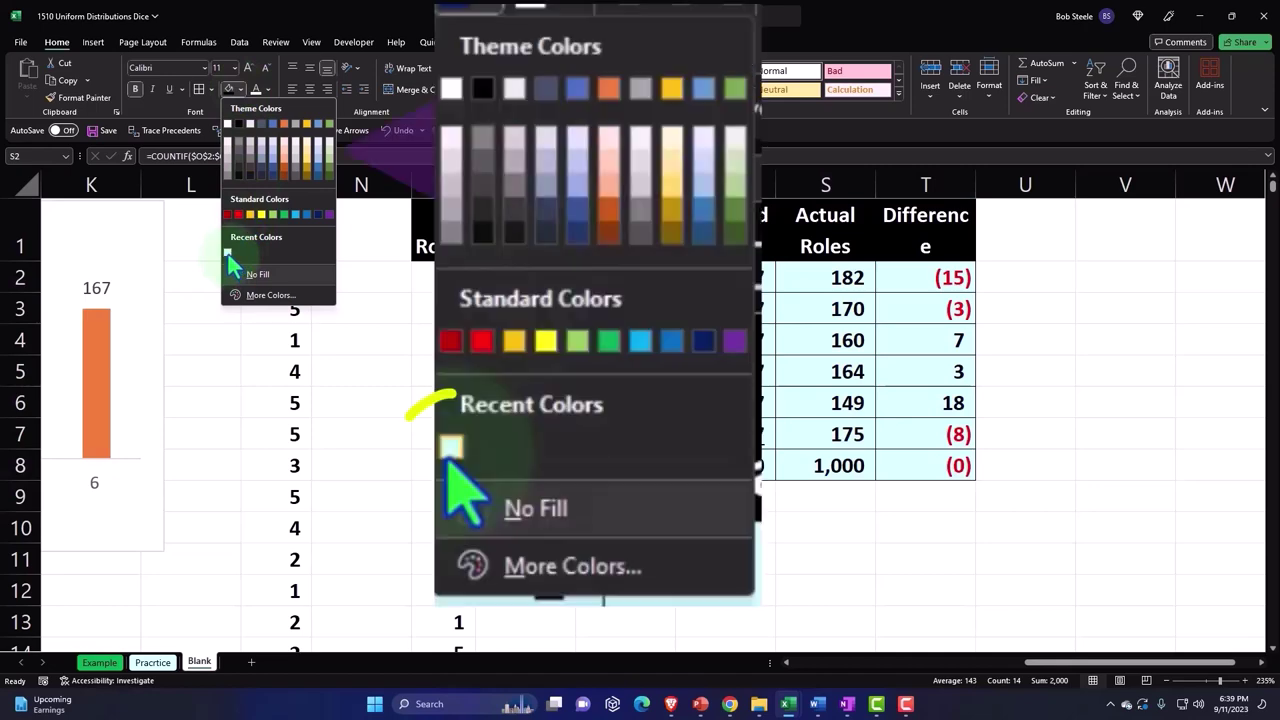
pyautogui.click(229, 256)
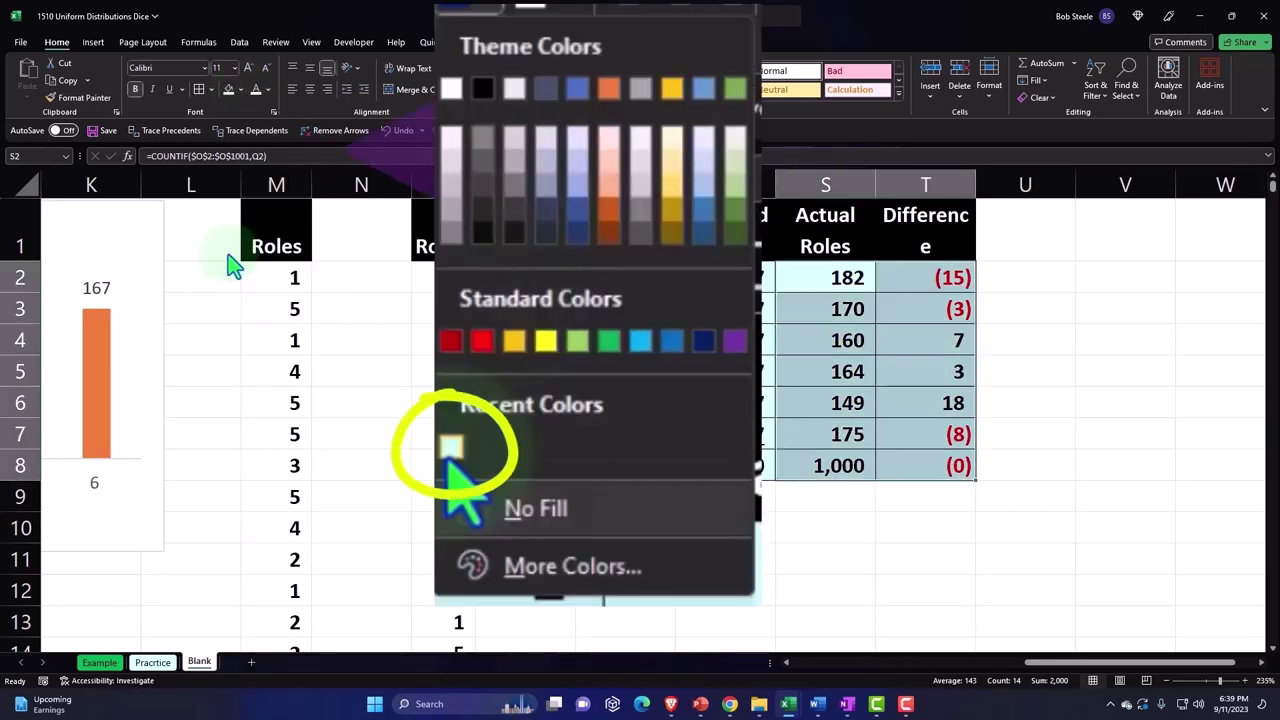
pyautogui.moveTo(828, 433); pyautogui.dragTo(894, 431)
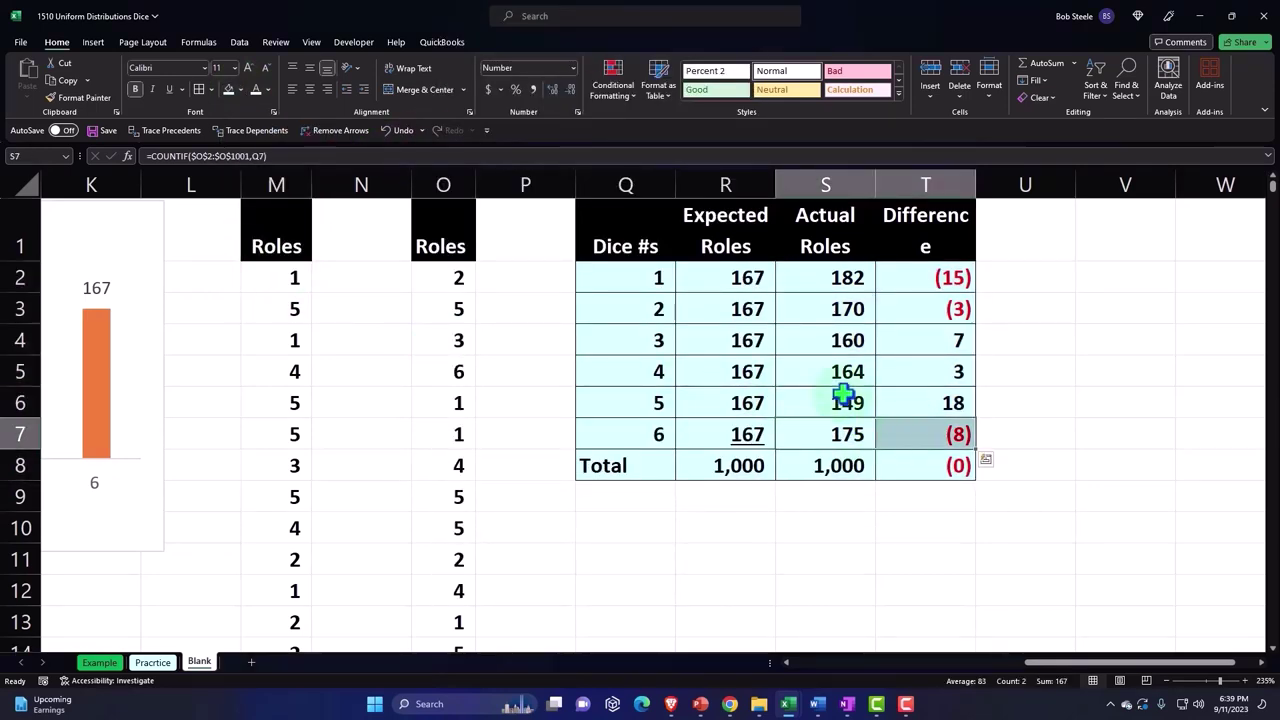
pyautogui.click(169, 90)
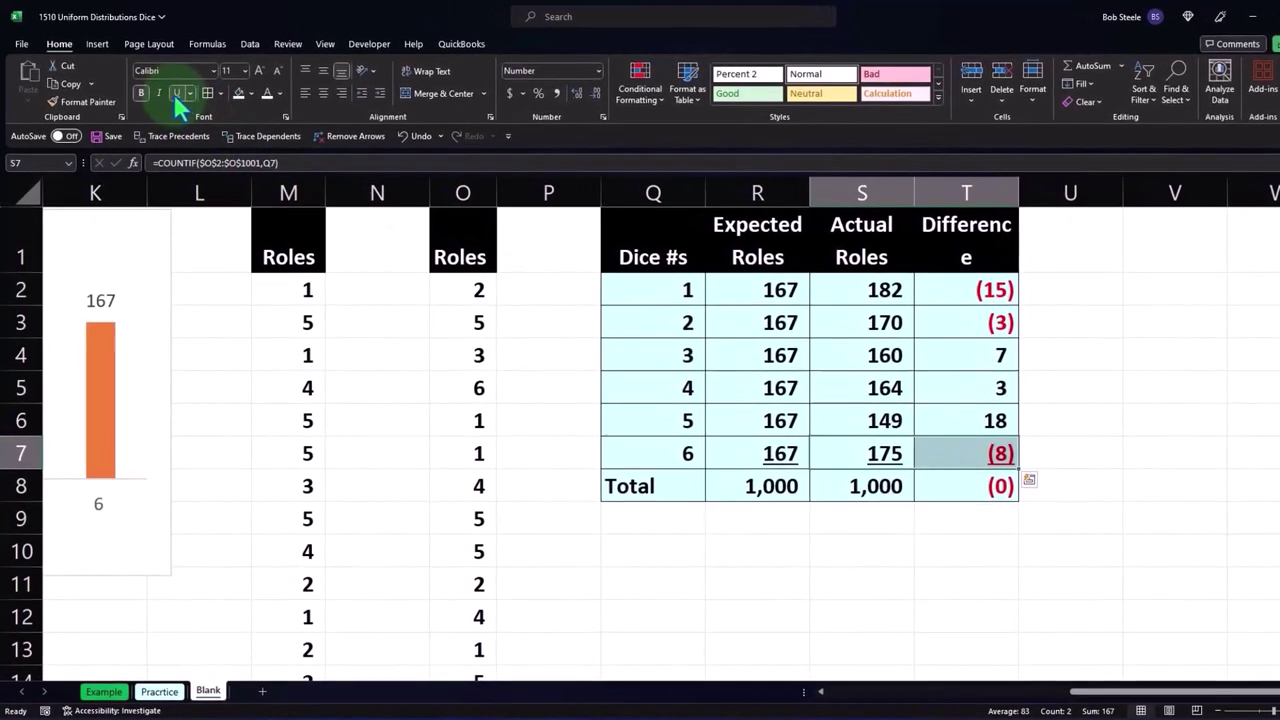
pyautogui.click(783, 421)
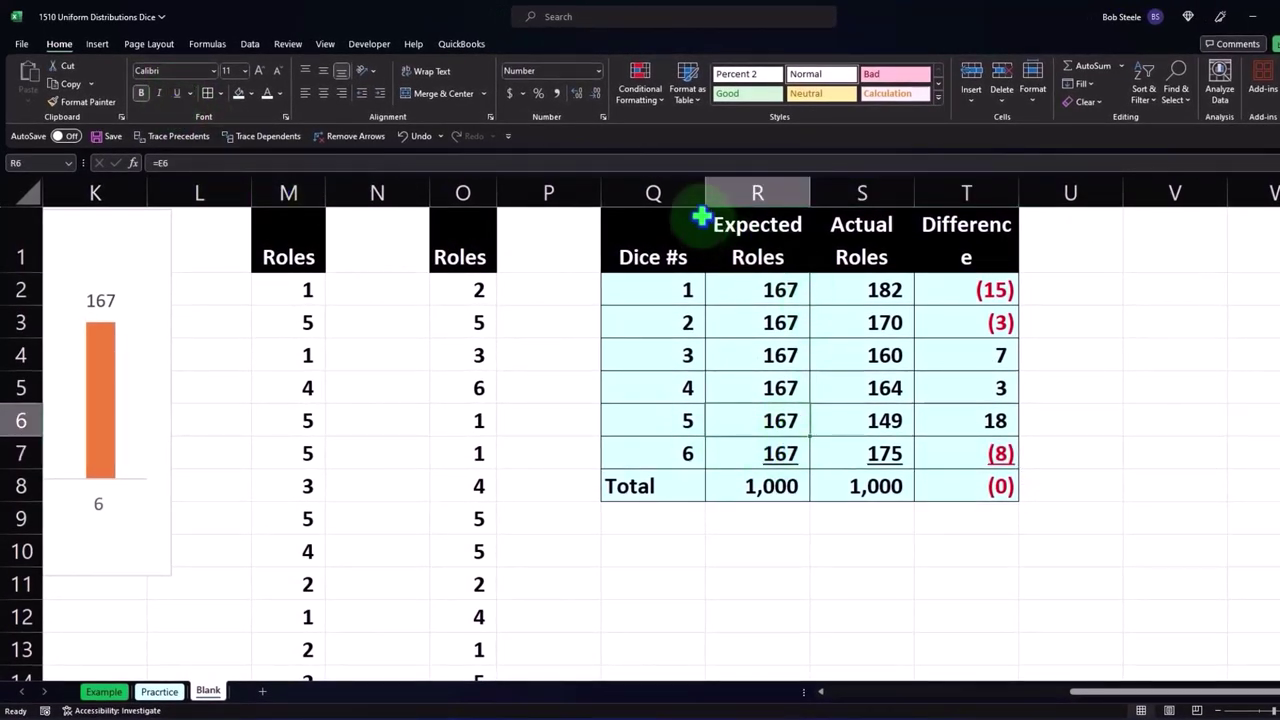
# Step: Narrow columns Q, P and N so Dice #s wraps and the table shifts left
pyautogui.moveTo(706, 192); pyautogui.dragTo(676, 206)
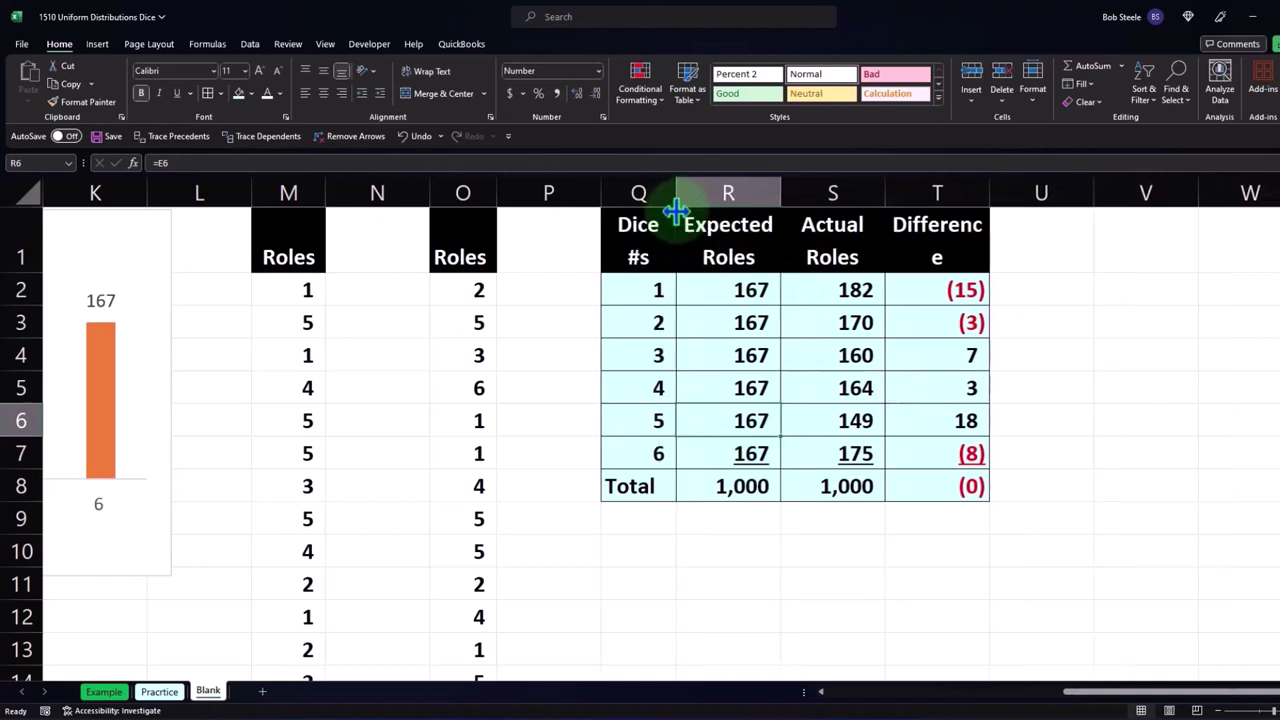
pyautogui.moveTo(600, 196); pyautogui.dragTo(525, 199)
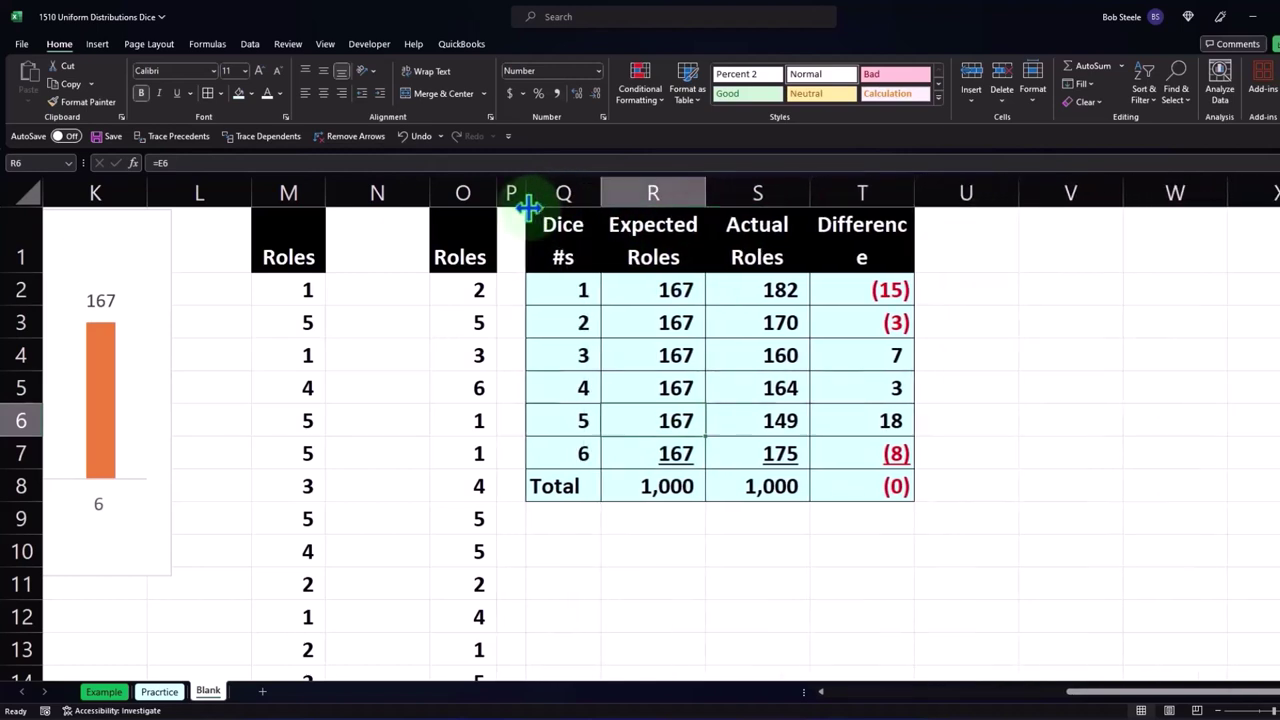
pyautogui.moveTo(432, 197); pyautogui.dragTo(358, 197)
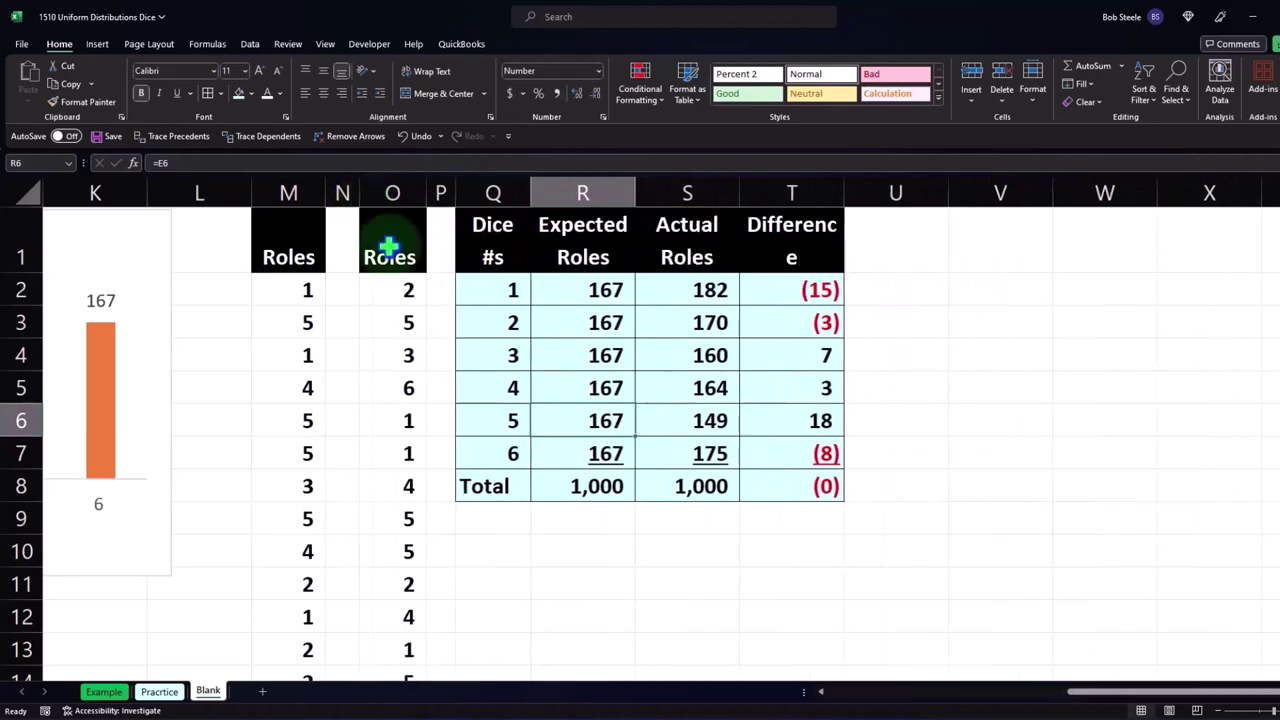
pyautogui.click(581, 322)
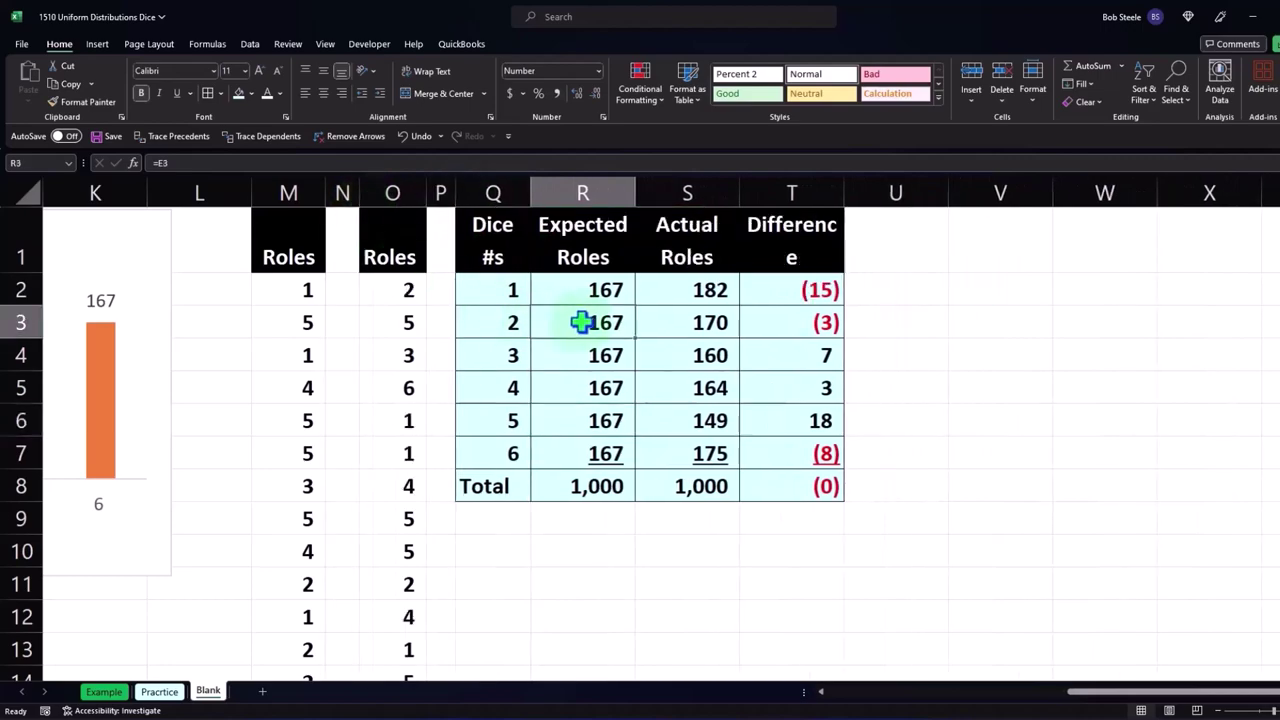
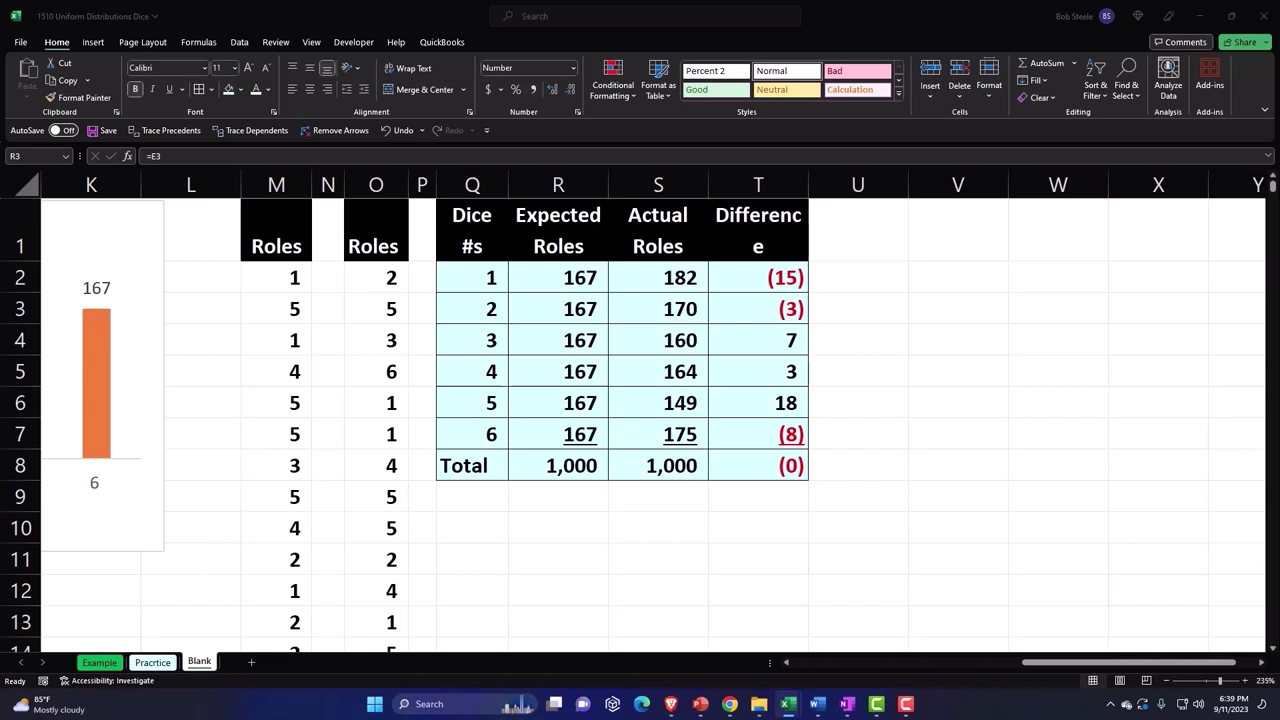
# Step: Select the Dice #s (Q1:Q7) and Actual Roles (S1:S7) columns together
pyautogui.hotkey('alt', 'Tab')
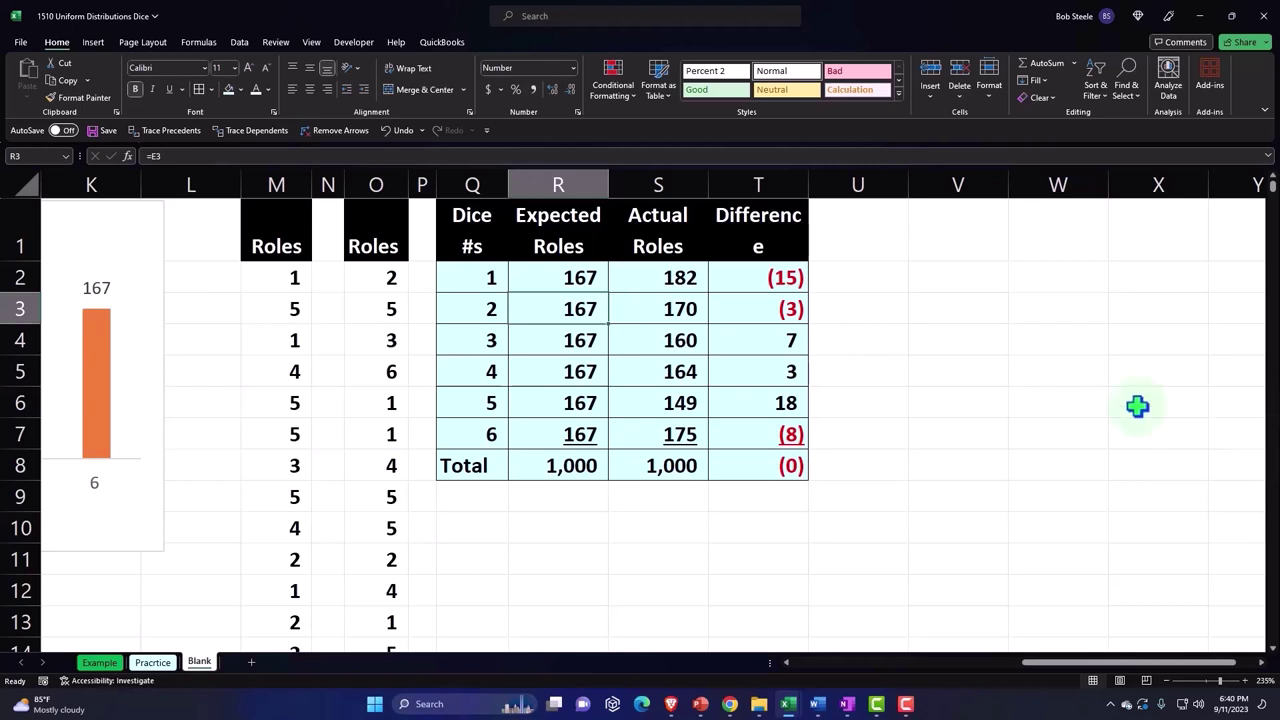
pyautogui.moveTo(372, 246); pyautogui.dragTo(381, 491)
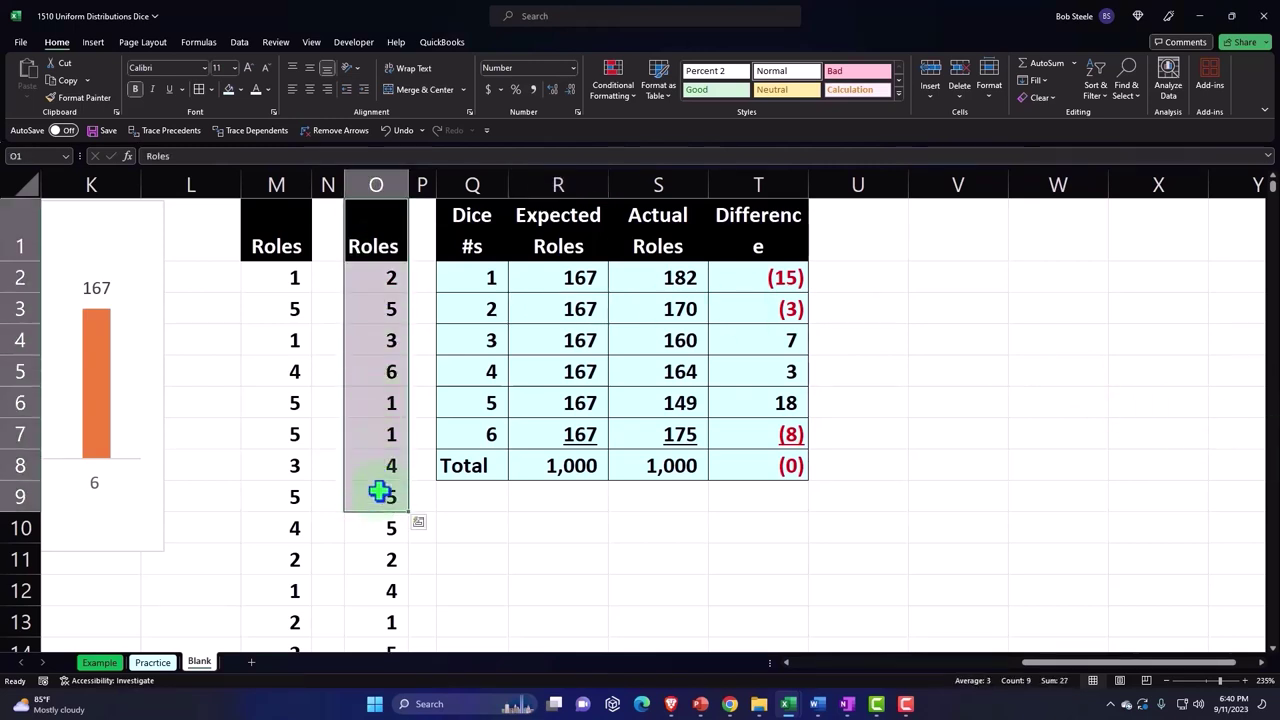
pyautogui.click(610, 529)
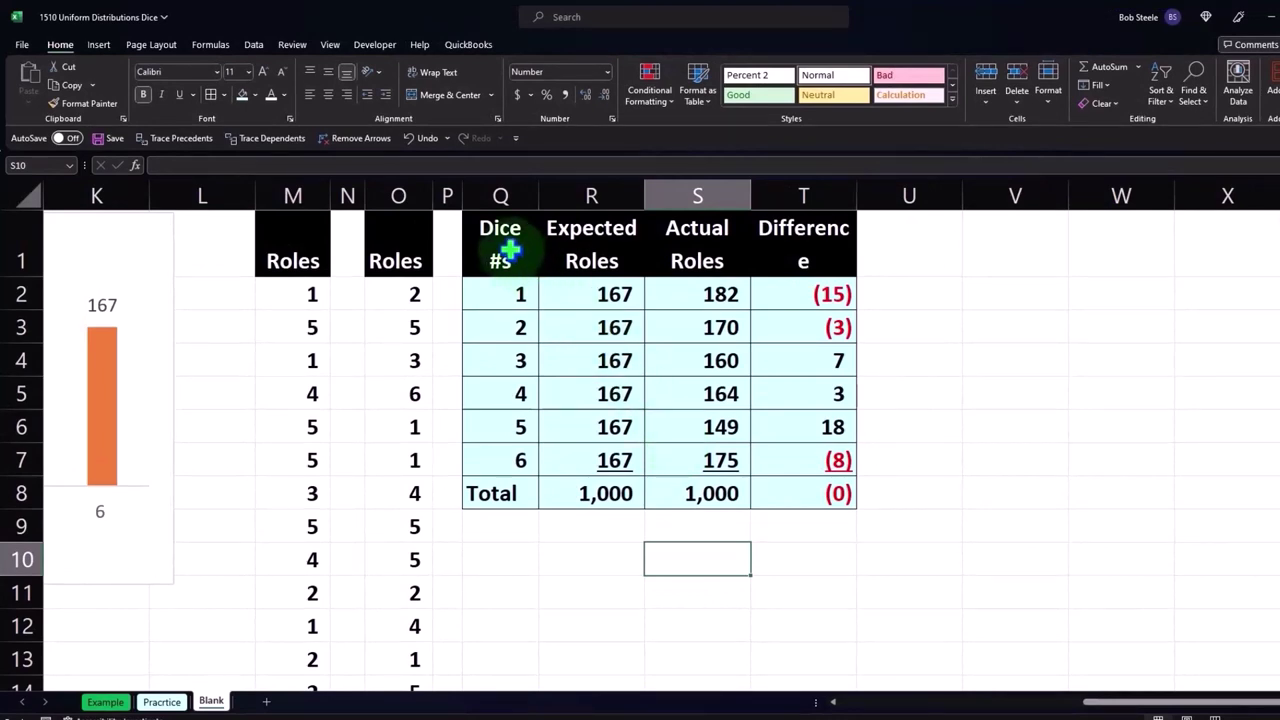
pyautogui.moveTo(509, 251); pyautogui.dragTo(510, 446)
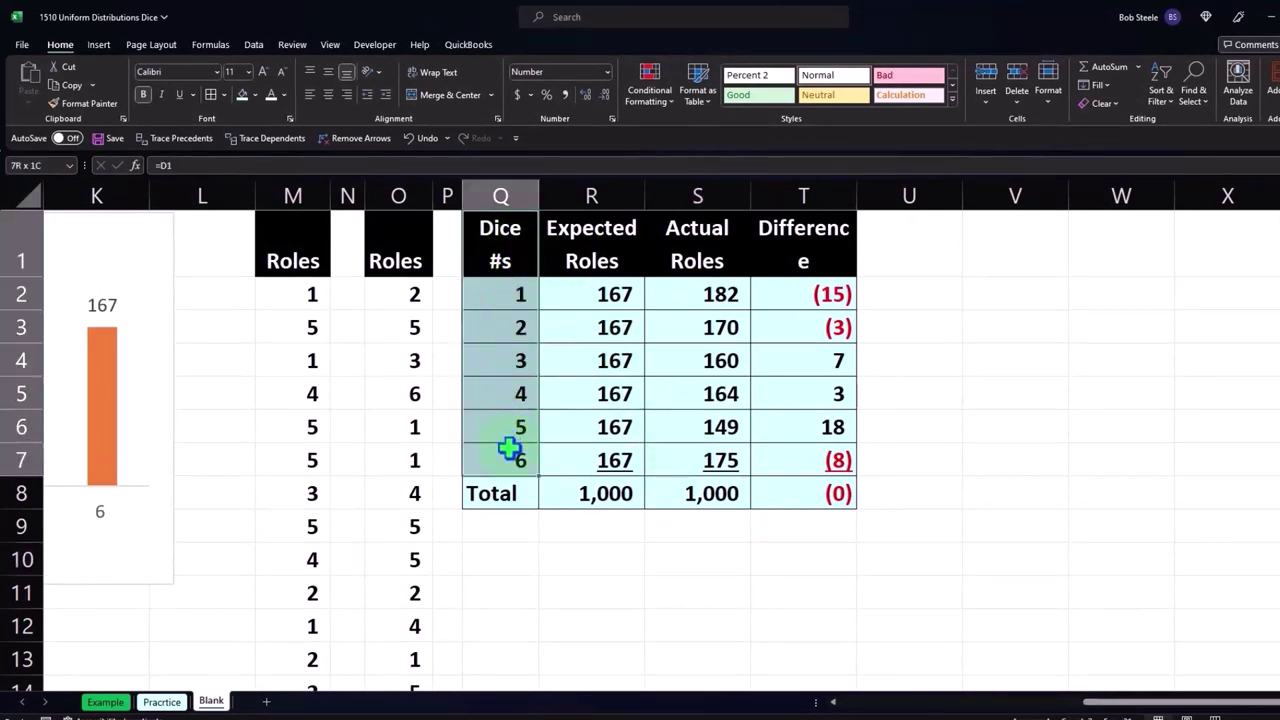
pyautogui.keyDown('ctrl'); pyautogui.moveTo(700, 240); pyautogui.dragTo(707, 462); pyautogui.keyUp('ctrl')
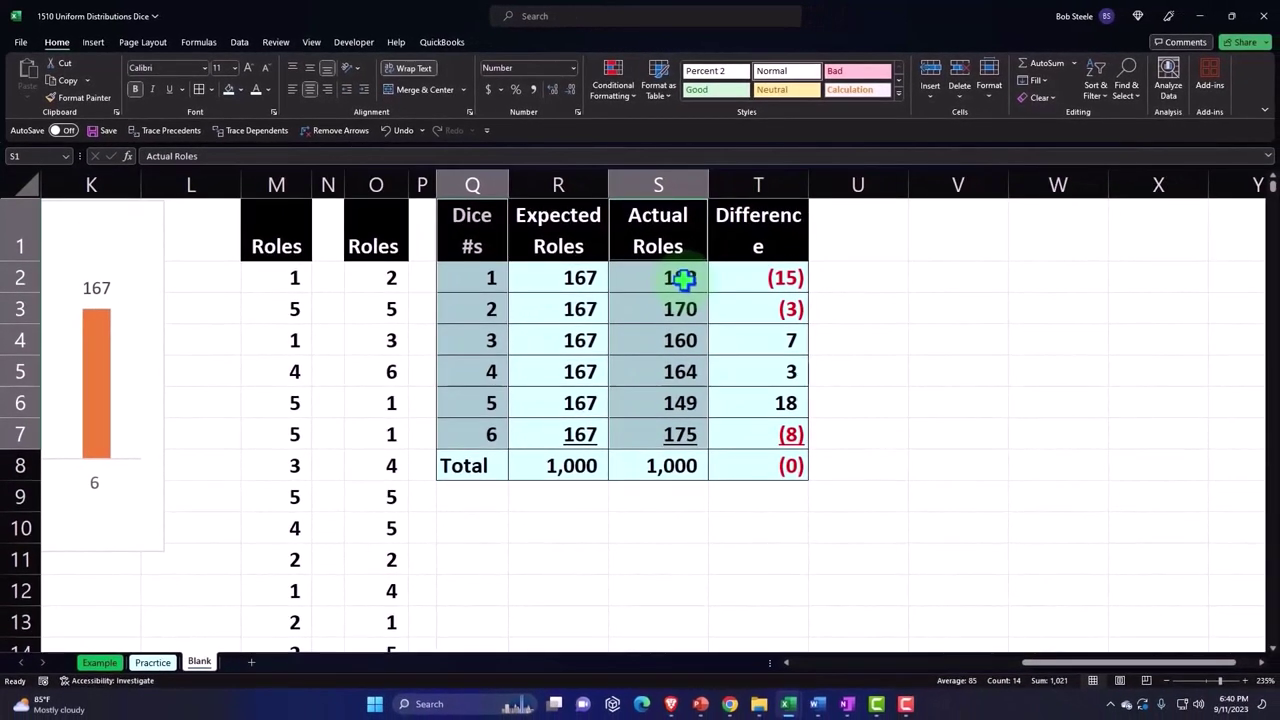
# Step: Insert a 2-D clustered column chart and move it to the right of the table
pyautogui.click(93, 44)
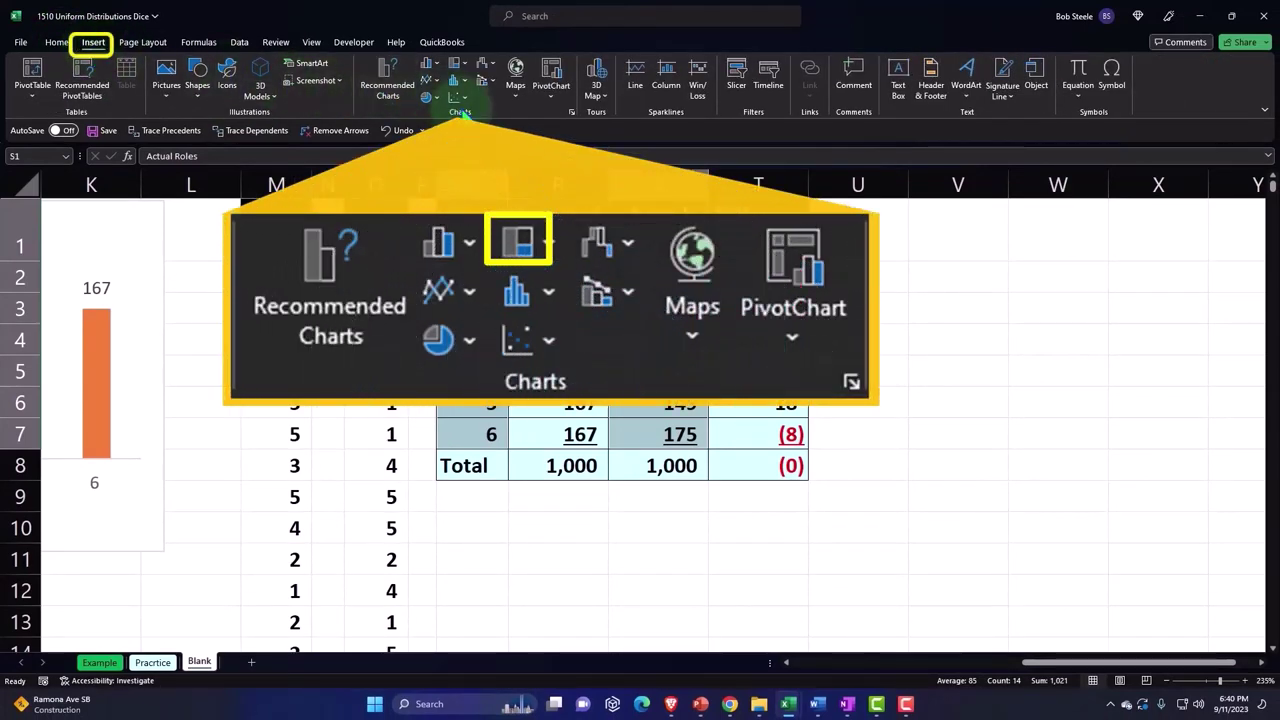
pyautogui.click(430, 64)
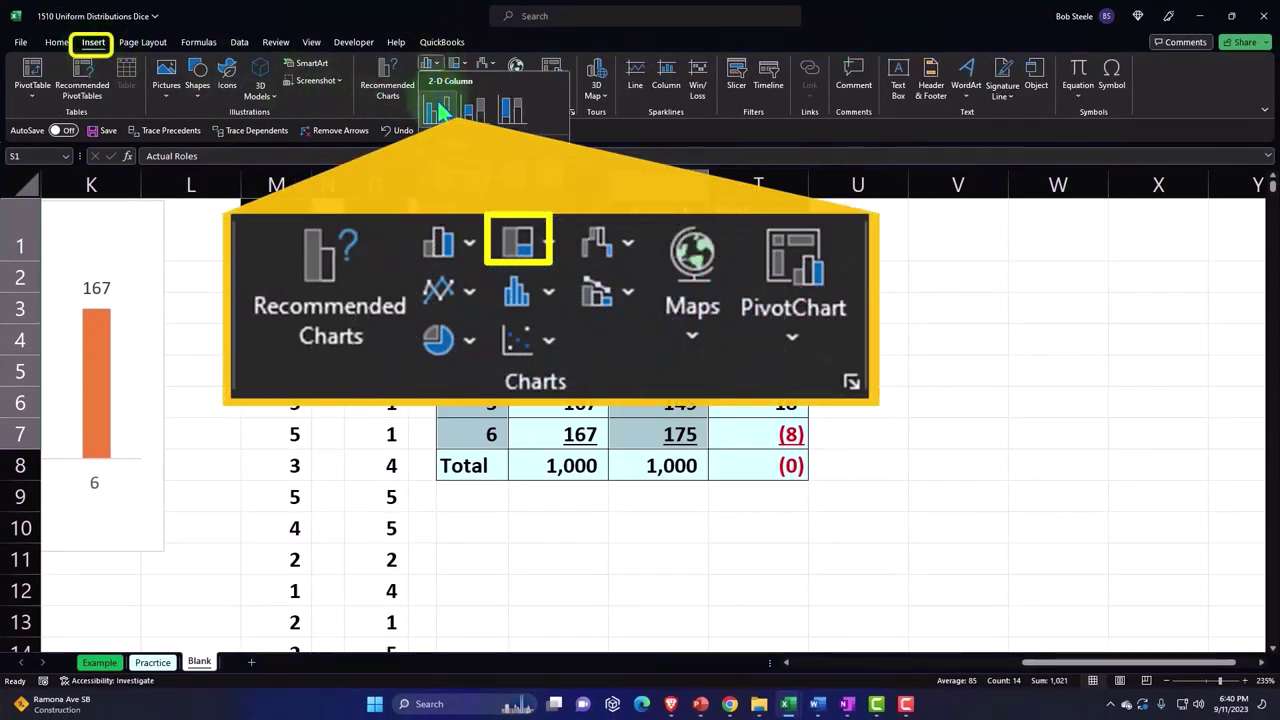
pyautogui.click(438, 107)
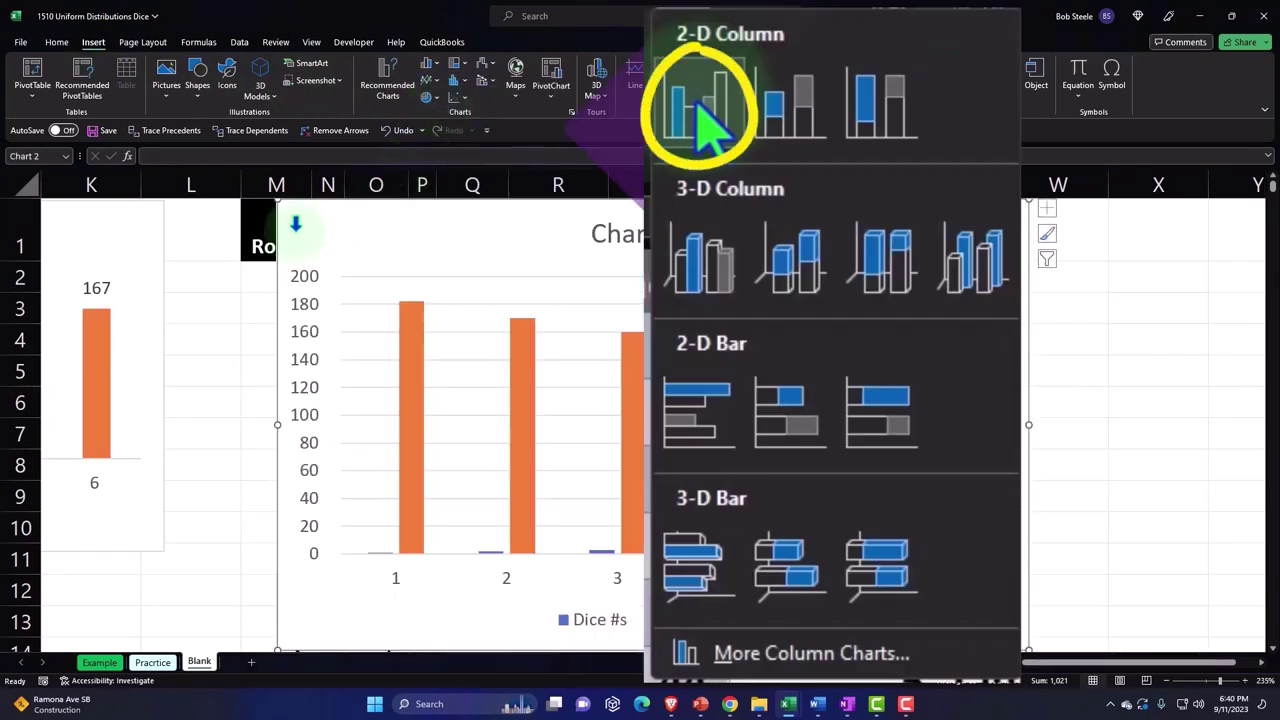
pyautogui.moveTo(300, 230)
pyautogui.mouseDown()
pyautogui.moveTo(578, 267)
pyautogui.moveTo(632, 230)
pyautogui.moveTo(897, 303)
pyautogui.moveTo(815, 242)
pyautogui.mouseUp()
pyautogui.hscroll(2, 1185, 688)
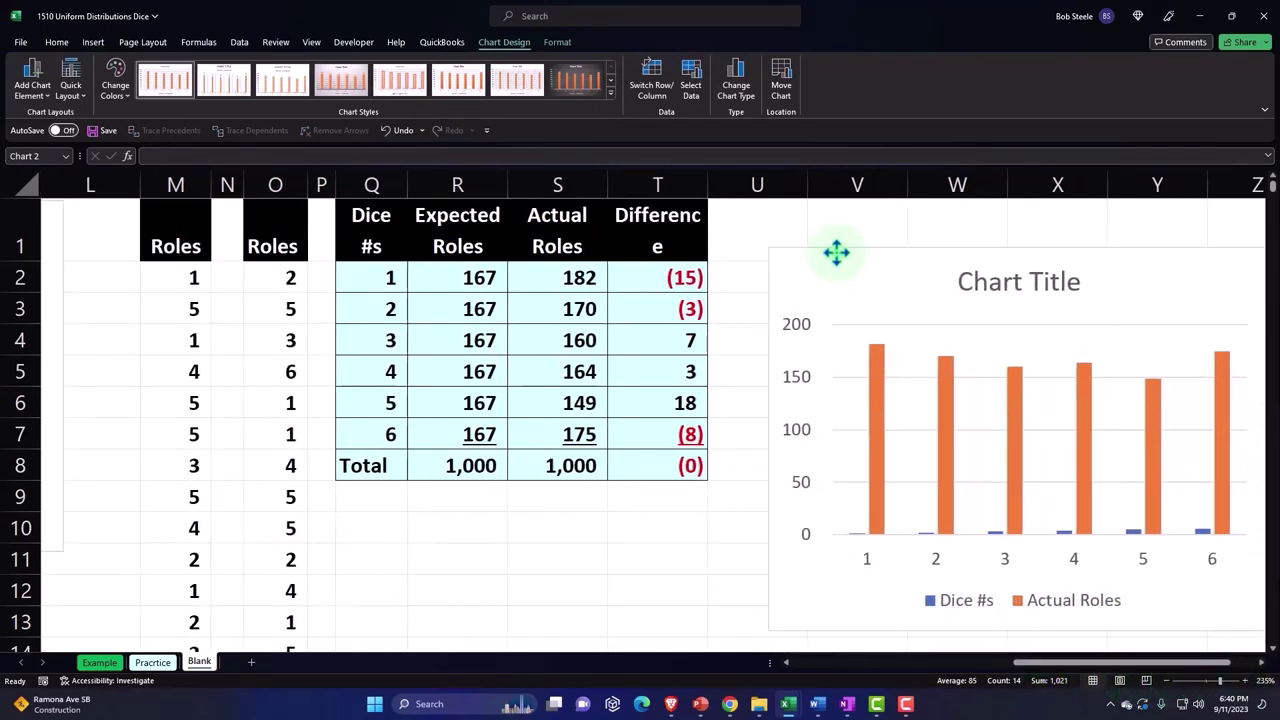
pyautogui.click(958, 619)
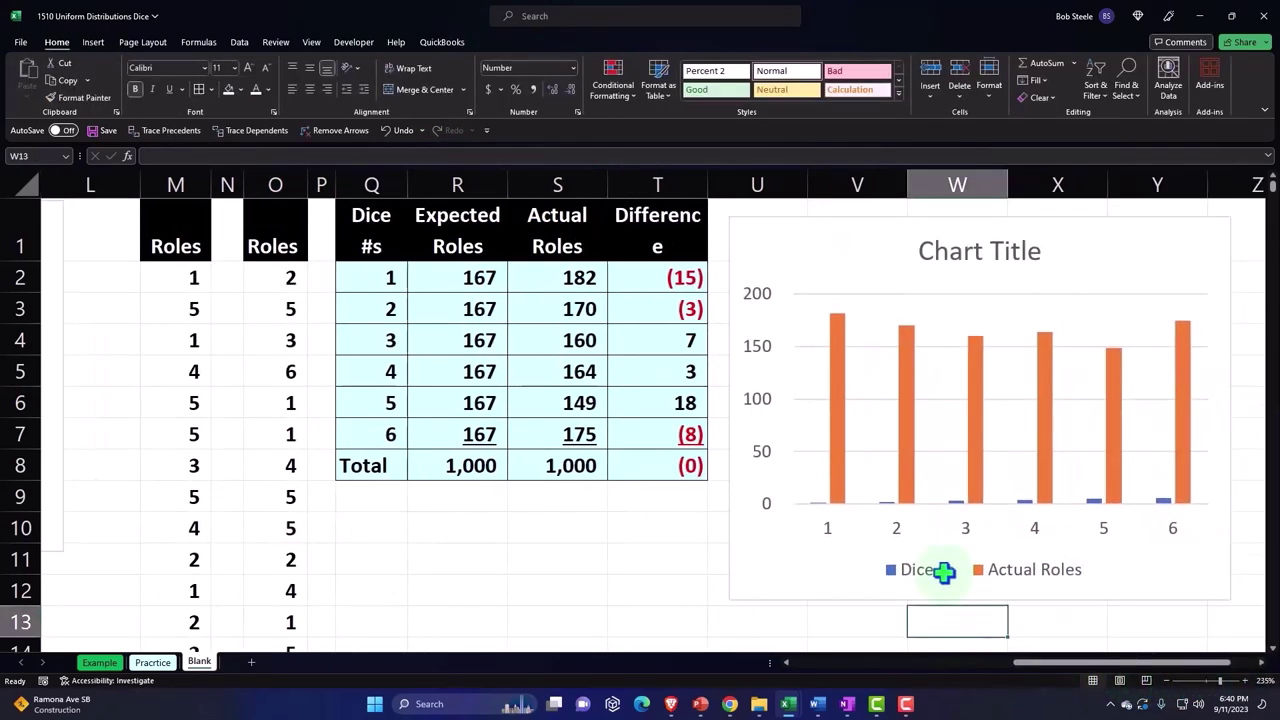
pyautogui.press('Right')
pyautogui.press('Right')
pyautogui.press('Right')
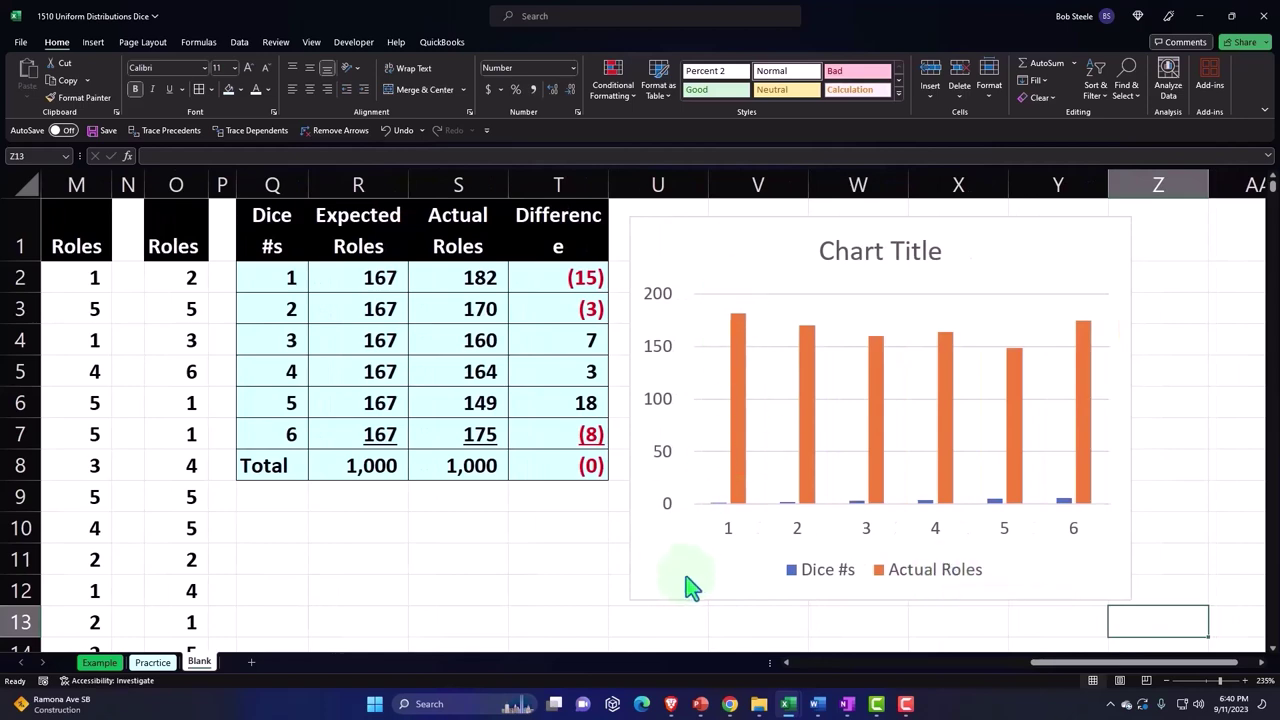
pyautogui.click(691, 573)
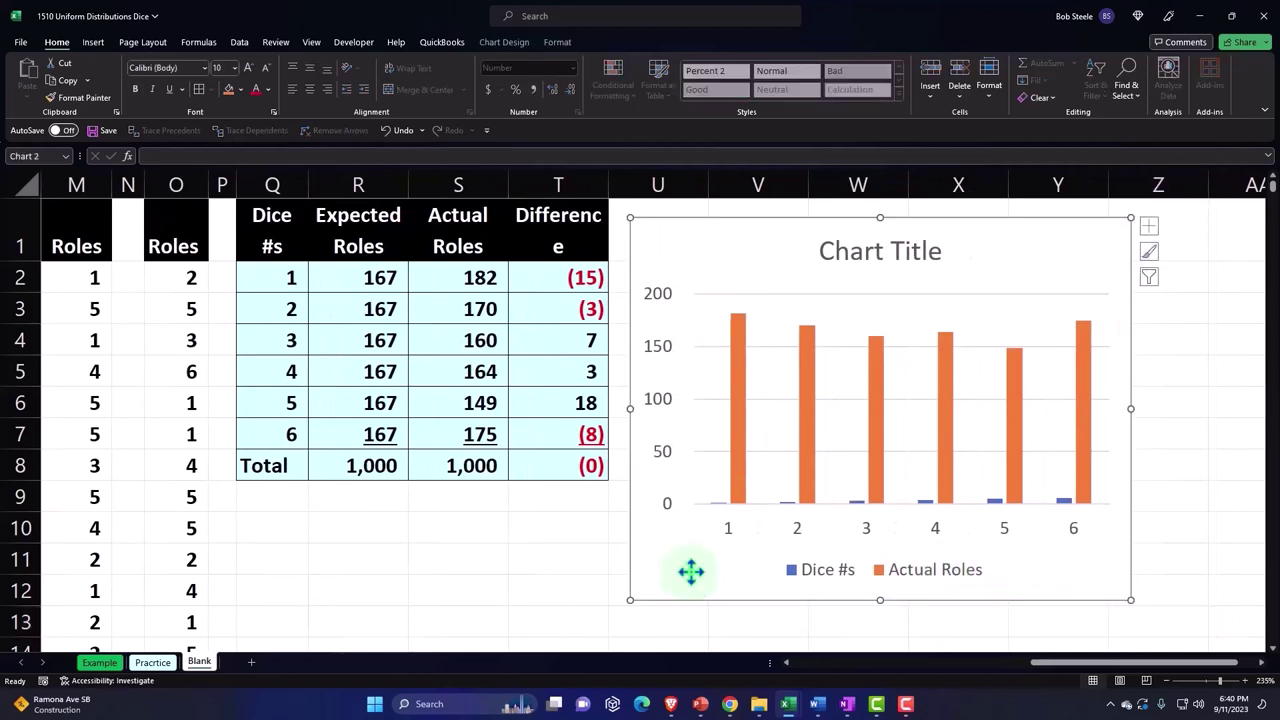
# Step: Open Select Data and remove both the Actual Roles and Dice #s series
pyautogui.click(505, 45)
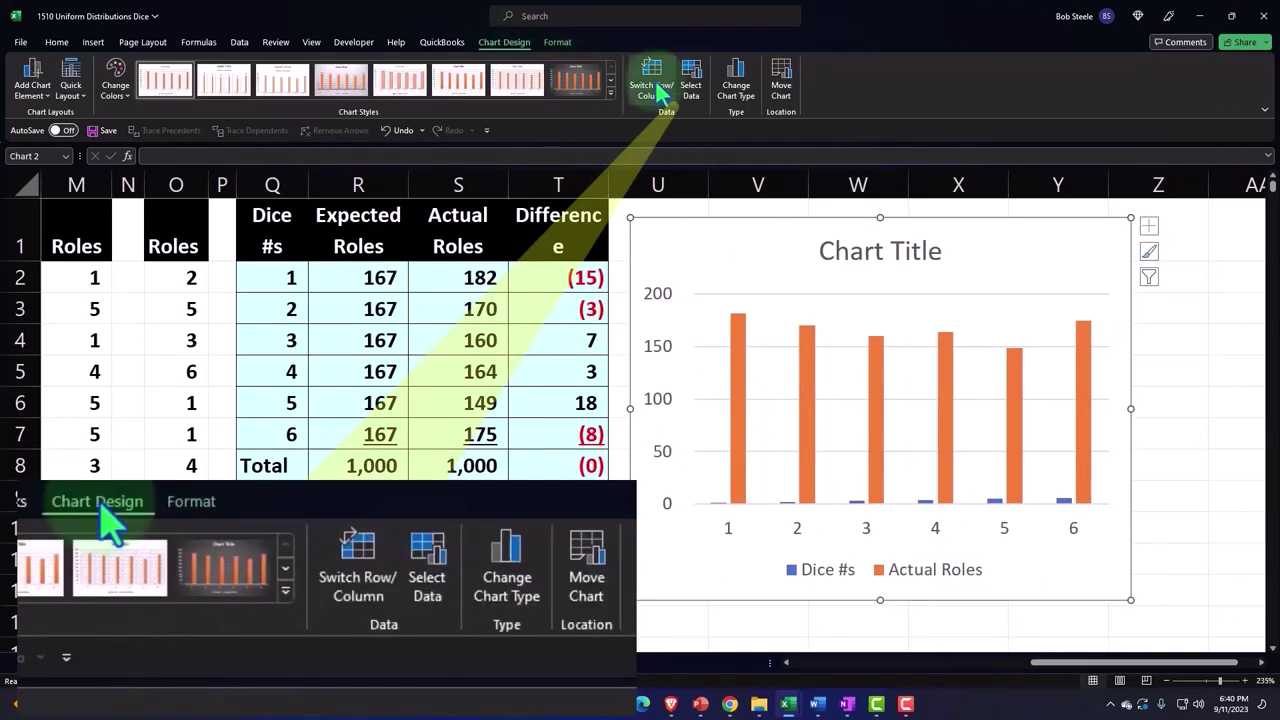
pyautogui.click(690, 78)
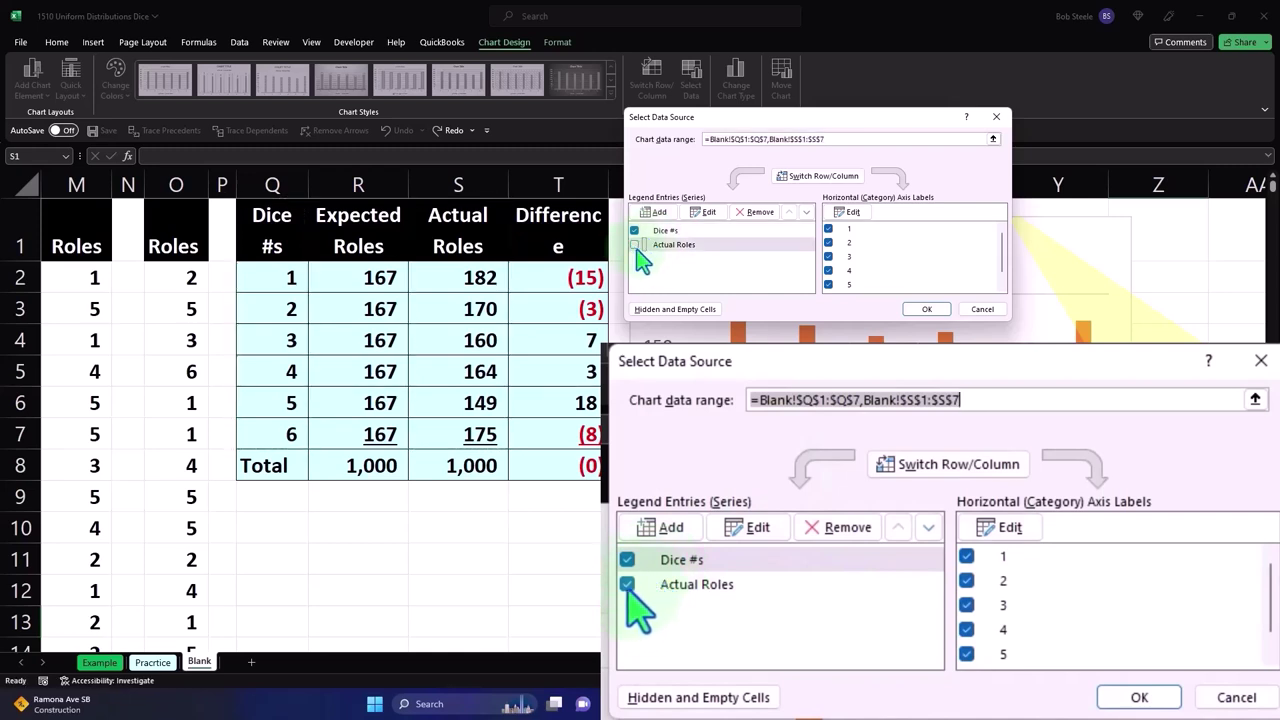
pyautogui.click(634, 244)
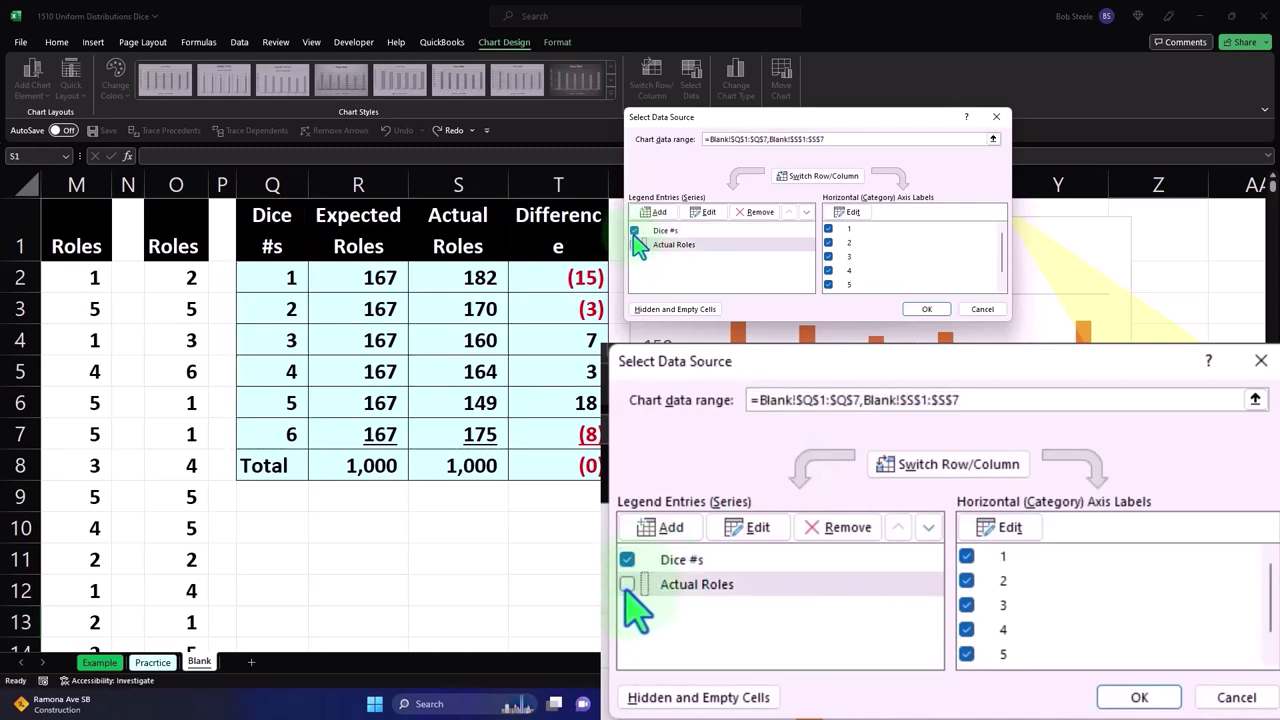
pyautogui.click(736, 216)
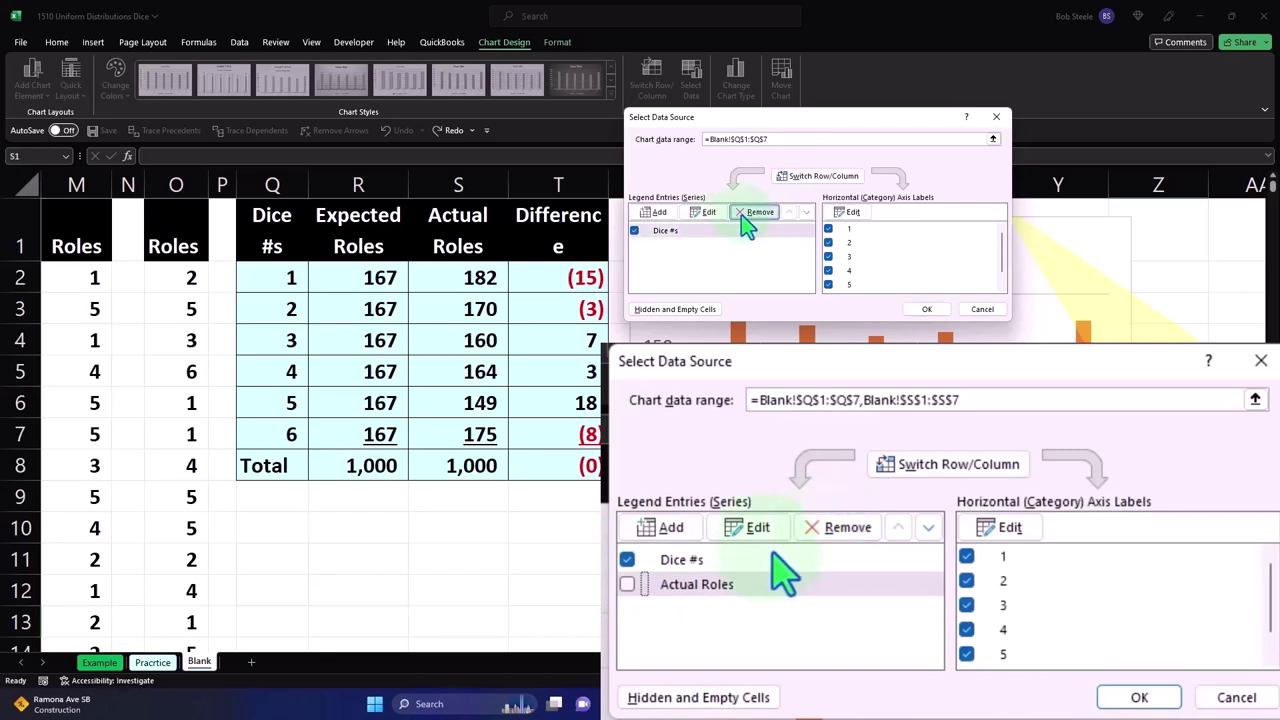
pyautogui.click(634, 230)
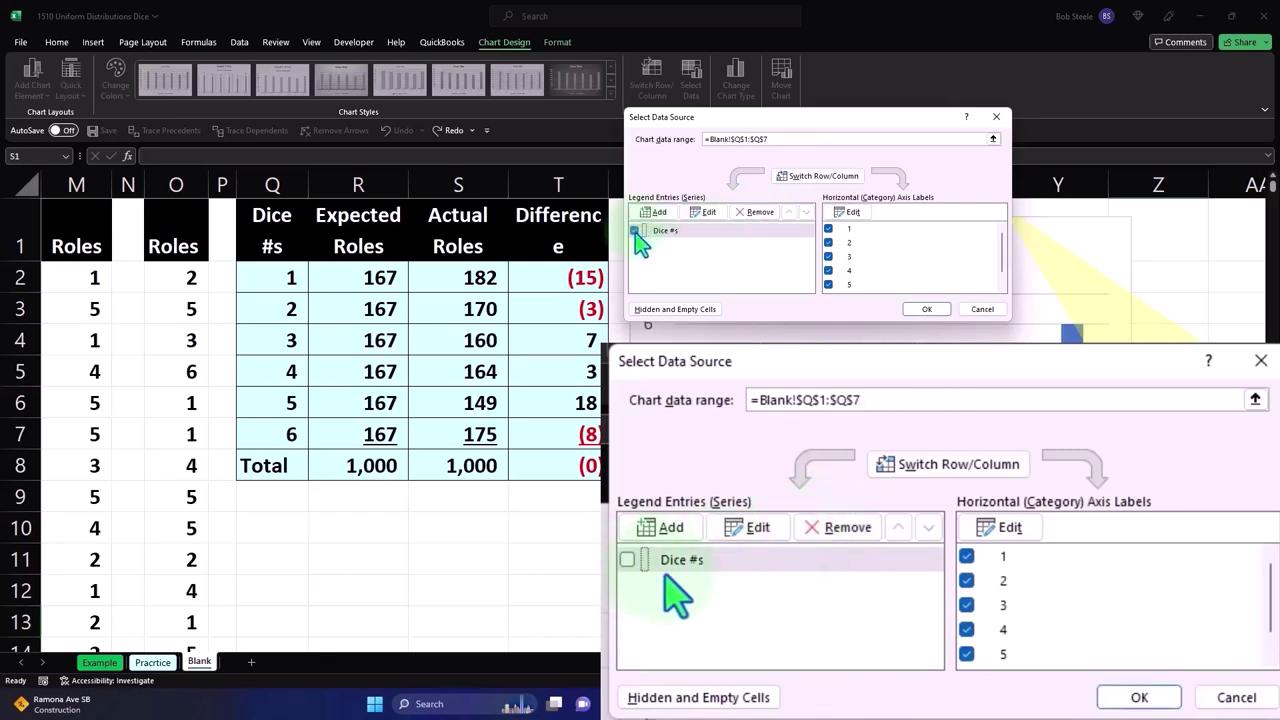
pyautogui.click(758, 216)
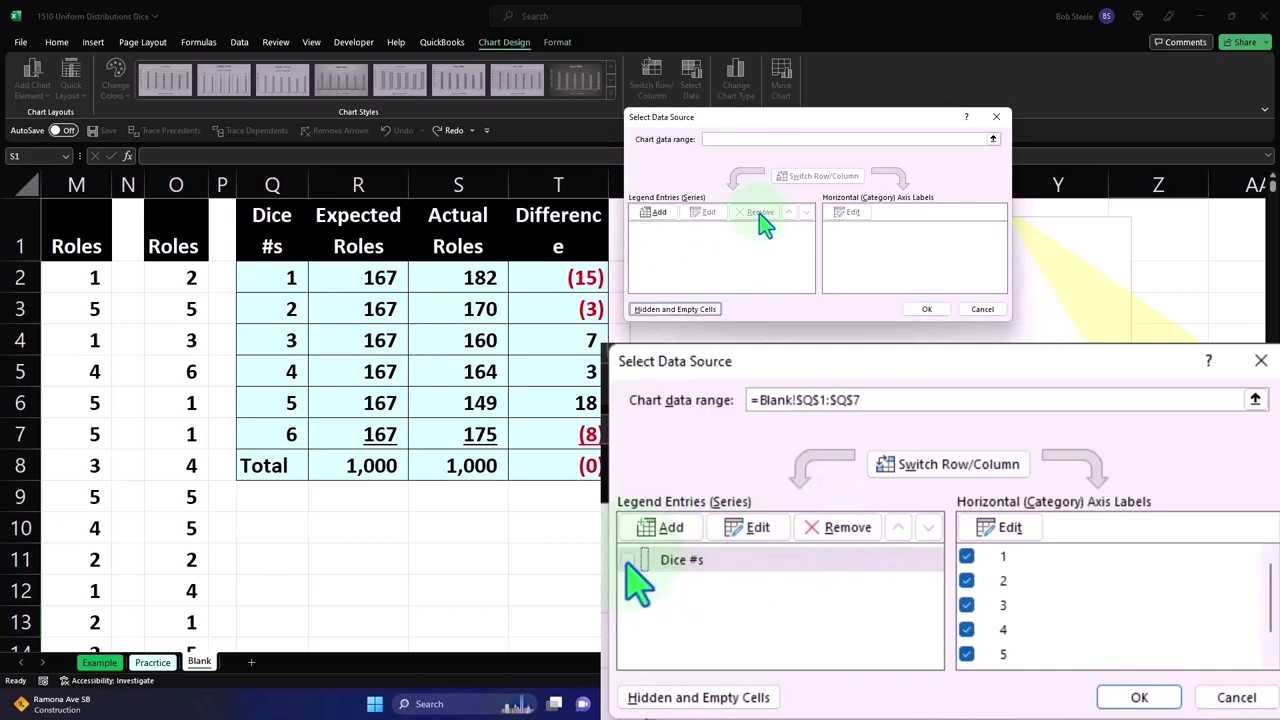
# Step: Add a new series named from S1 with values S2:S7
pyautogui.click(657, 214)
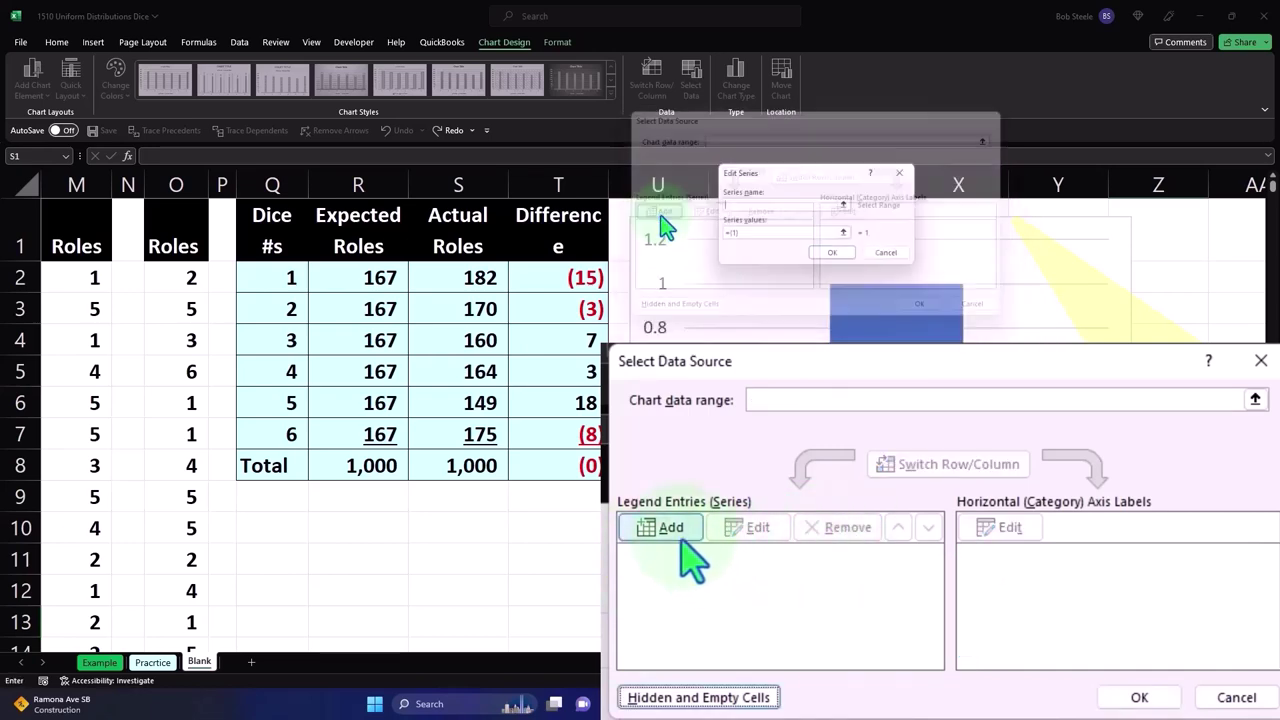
pyautogui.click(280, 240)
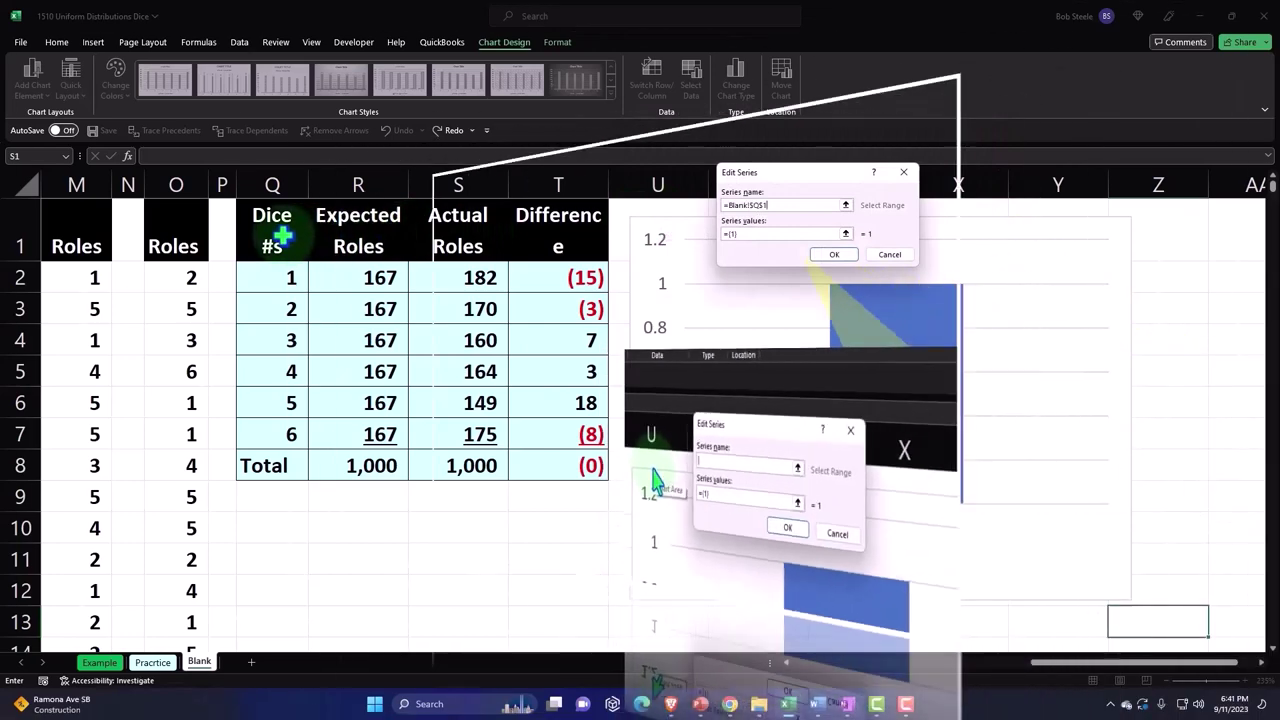
pyautogui.moveTo(739, 234); pyautogui.dragTo(718, 234)
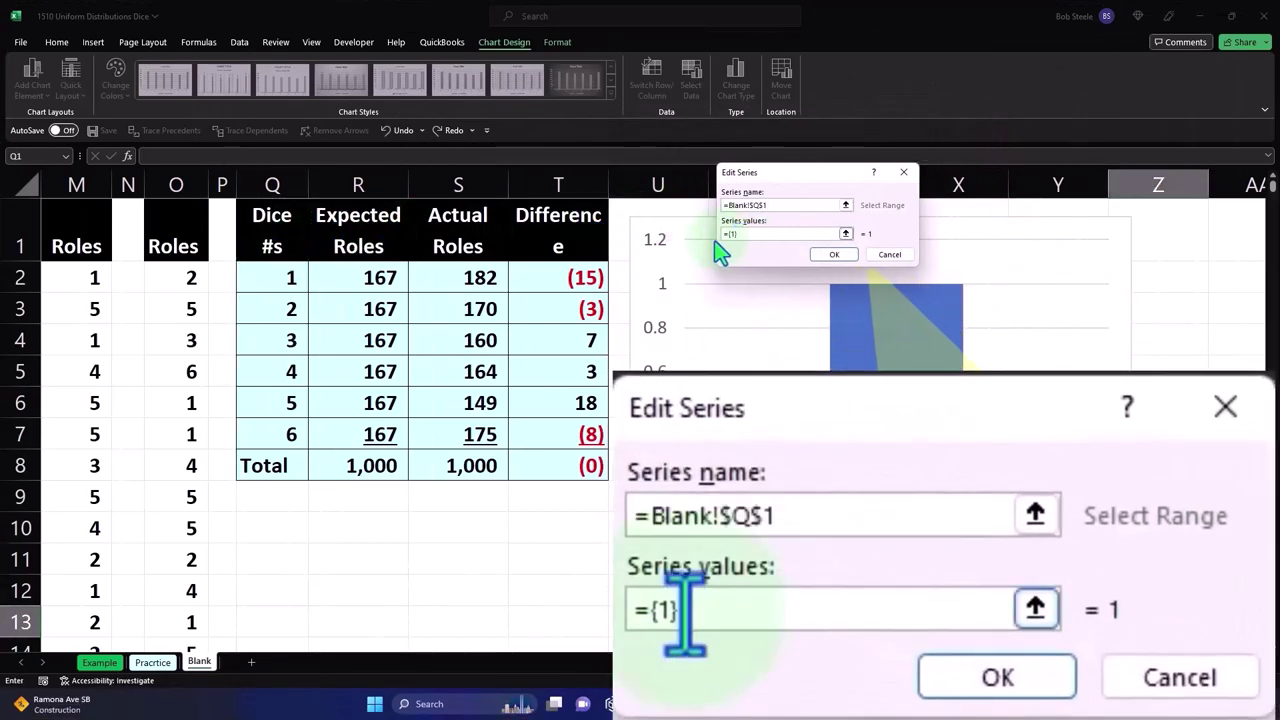
pyautogui.press('BackSpace')
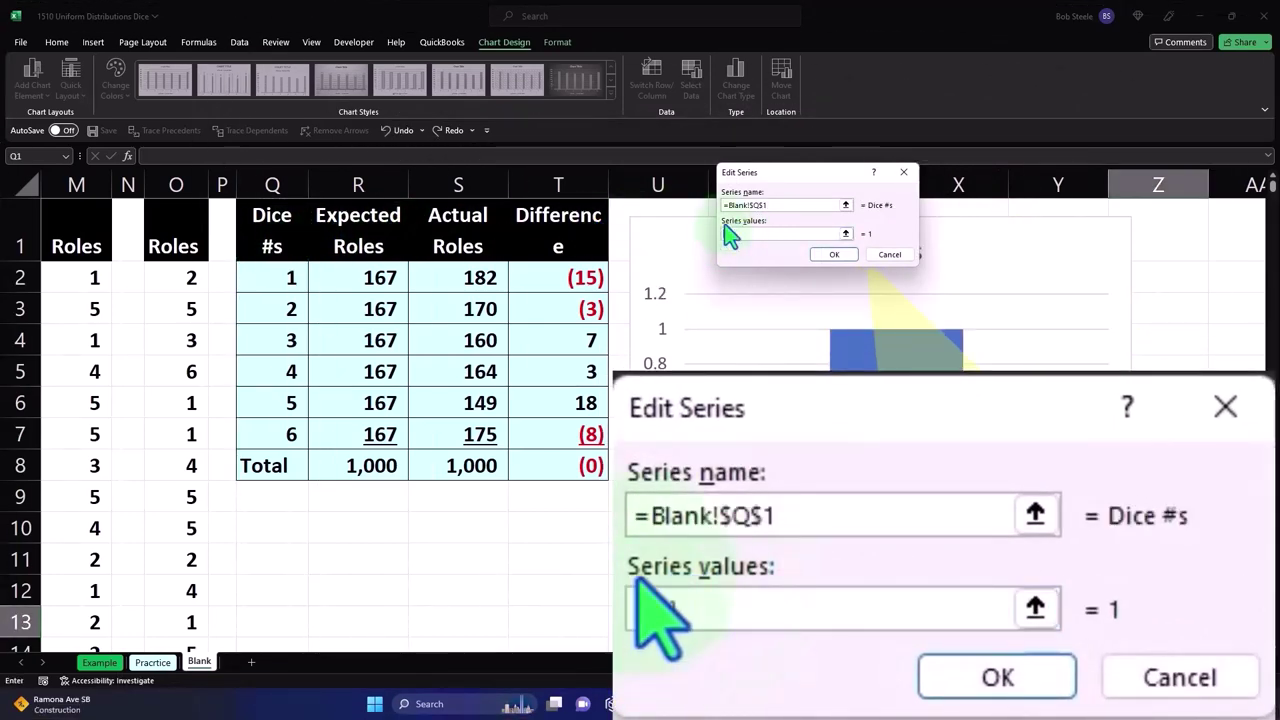
pyautogui.moveTo(285, 280); pyautogui.dragTo(298, 436)
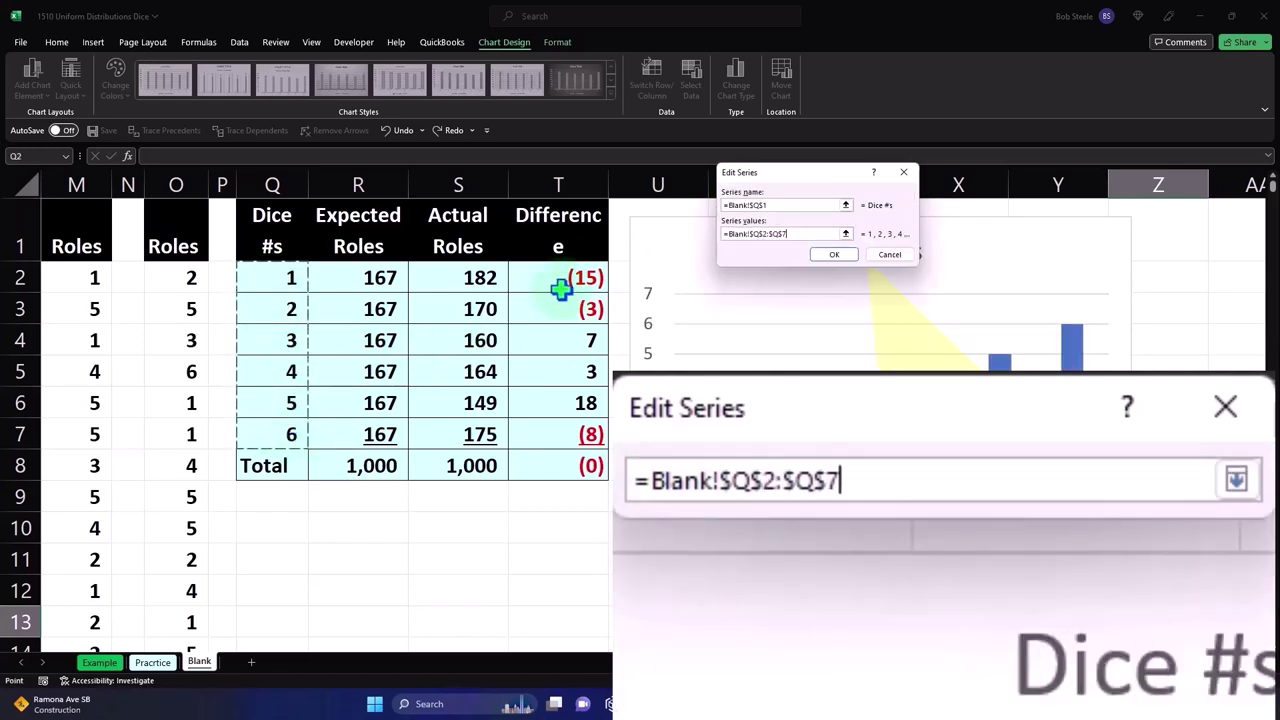
pyautogui.click(780, 206)
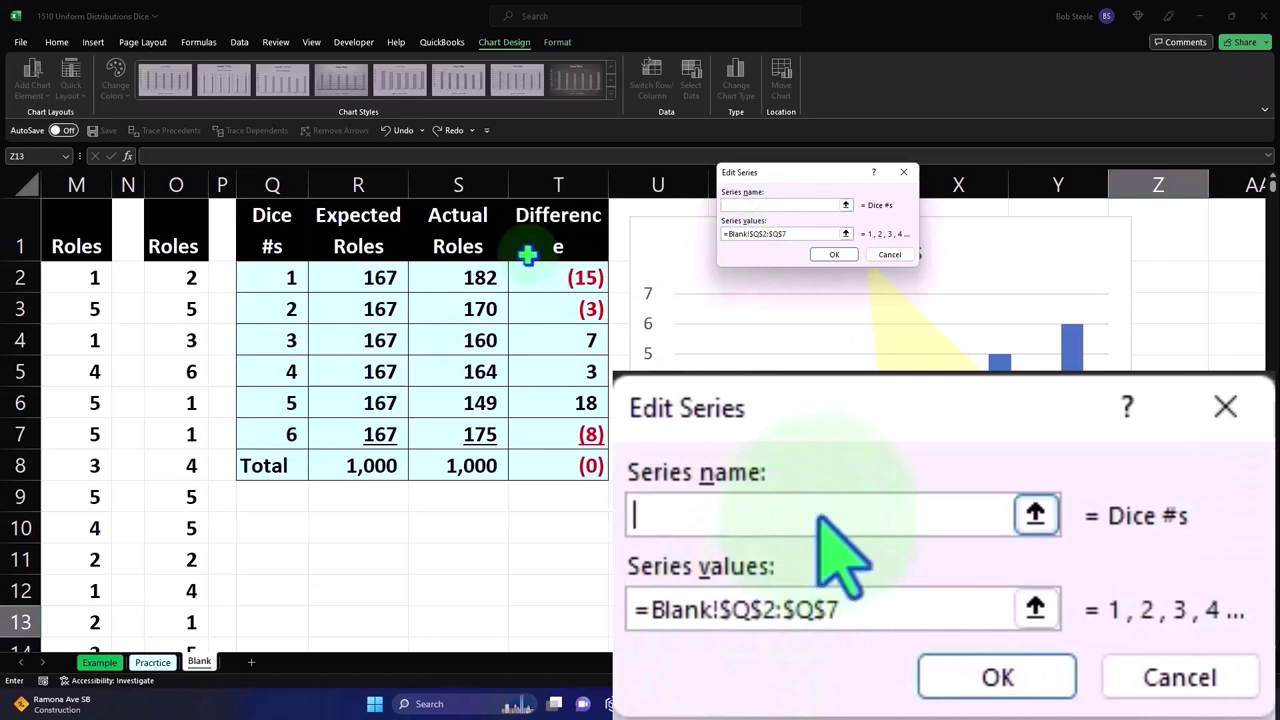
pyautogui.click(480, 237)
pyautogui.click(792, 236)
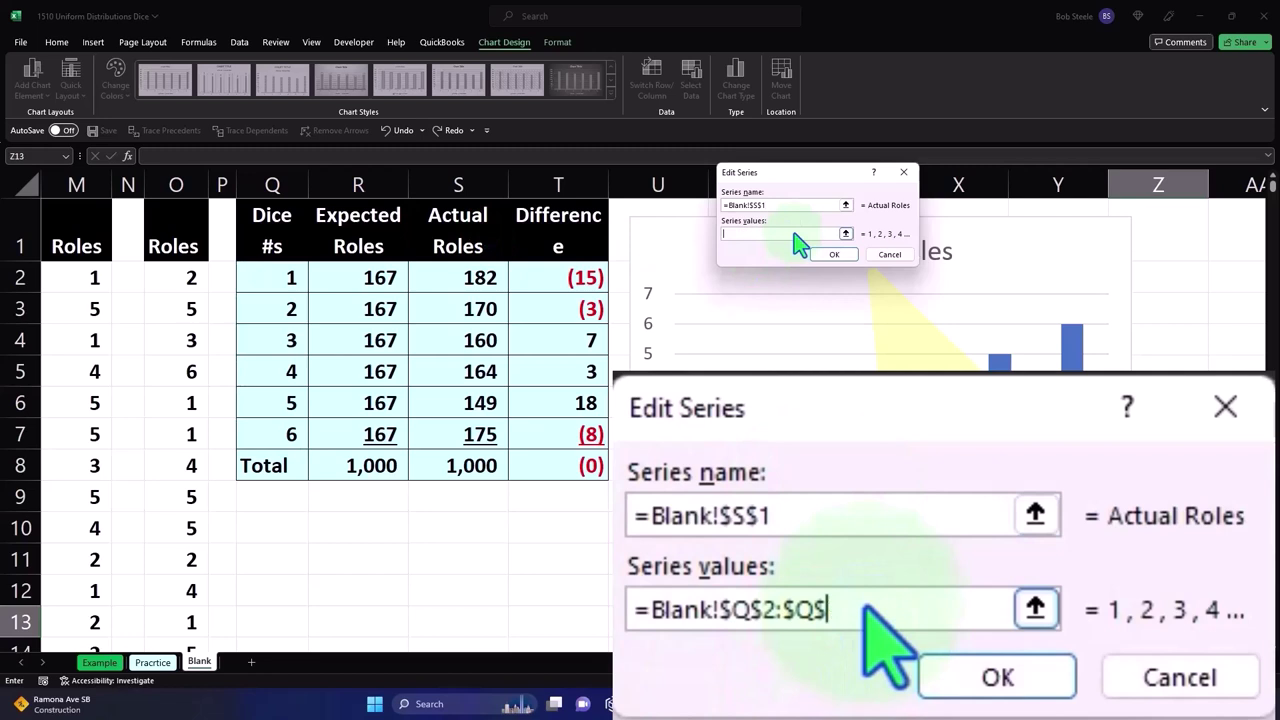
pyautogui.moveTo(462, 272); pyautogui.dragTo(477, 432)
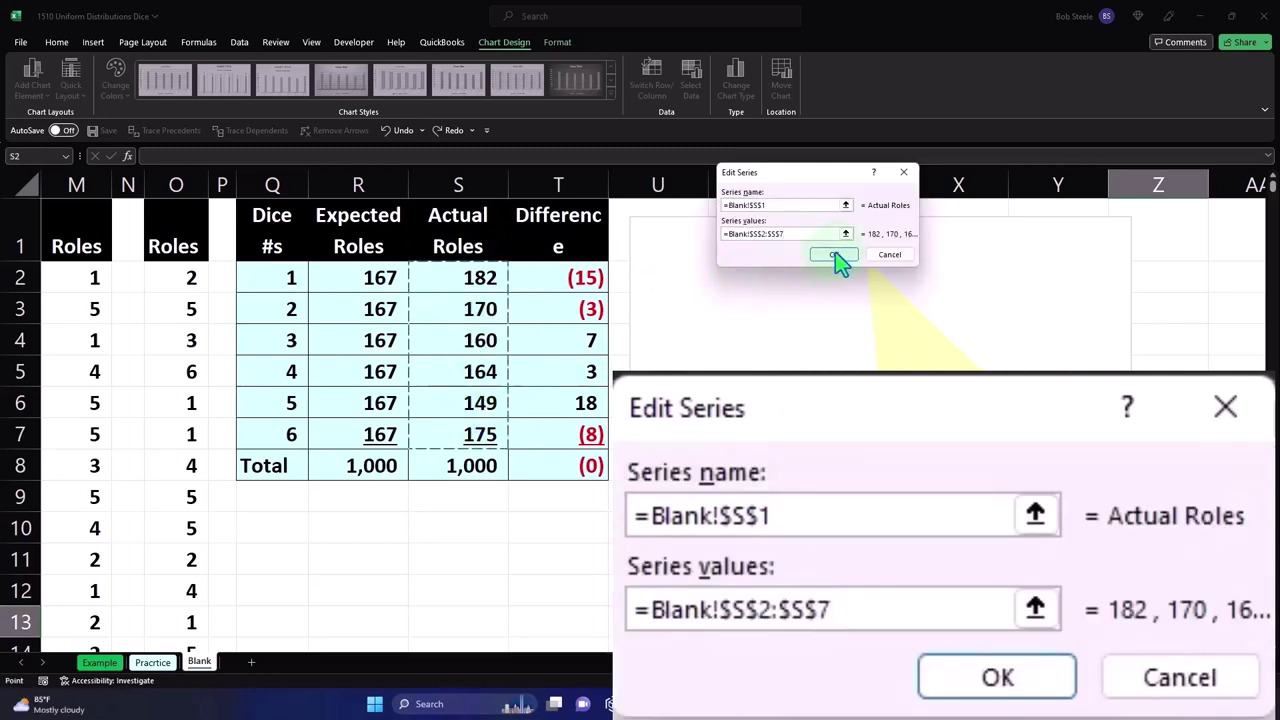
pyautogui.click(835, 256)
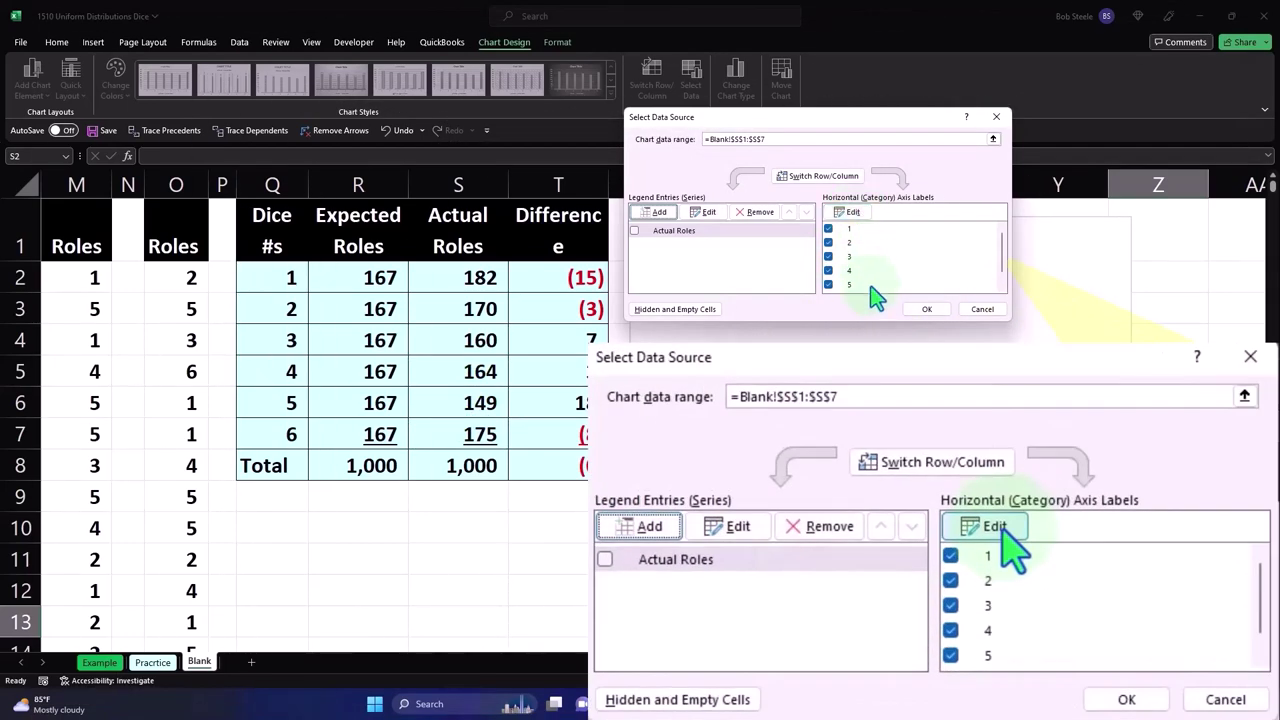
# Step: Set Q2:Q7 as the horizontal axis labels and confirm with Actual Roles checked
pyautogui.click(851, 214)
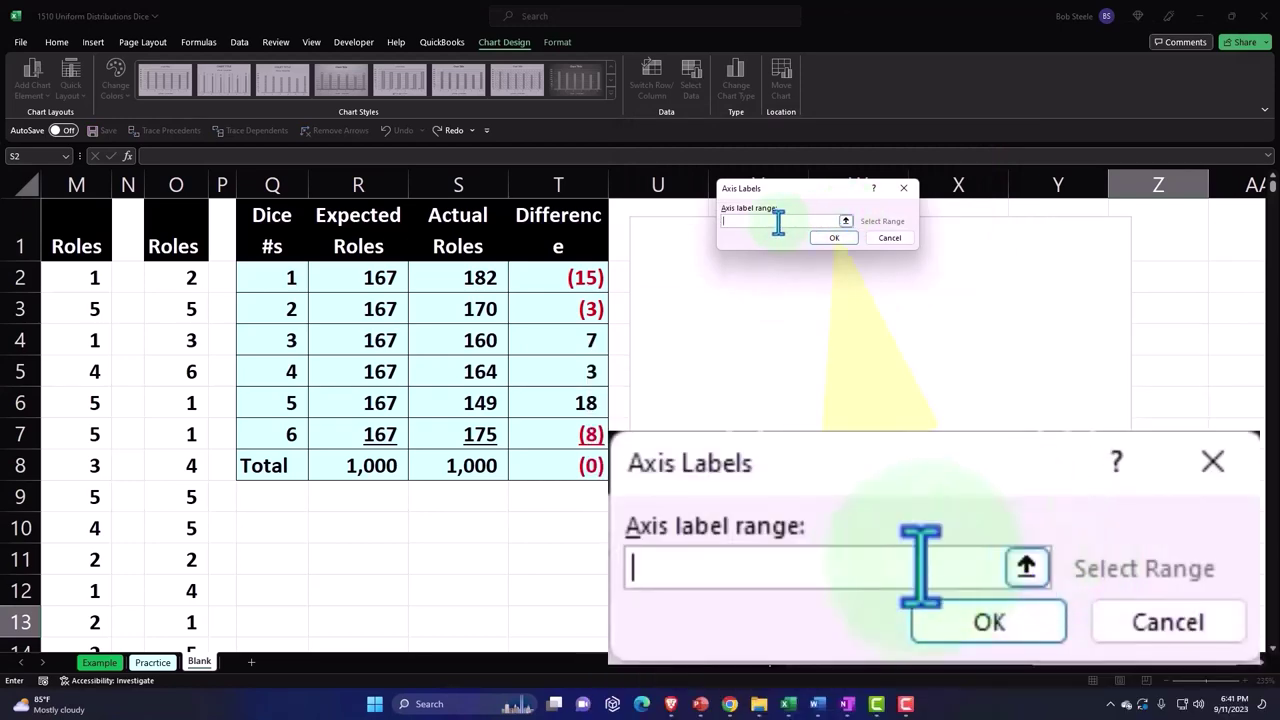
pyautogui.moveTo(290, 280); pyautogui.dragTo(280, 430)
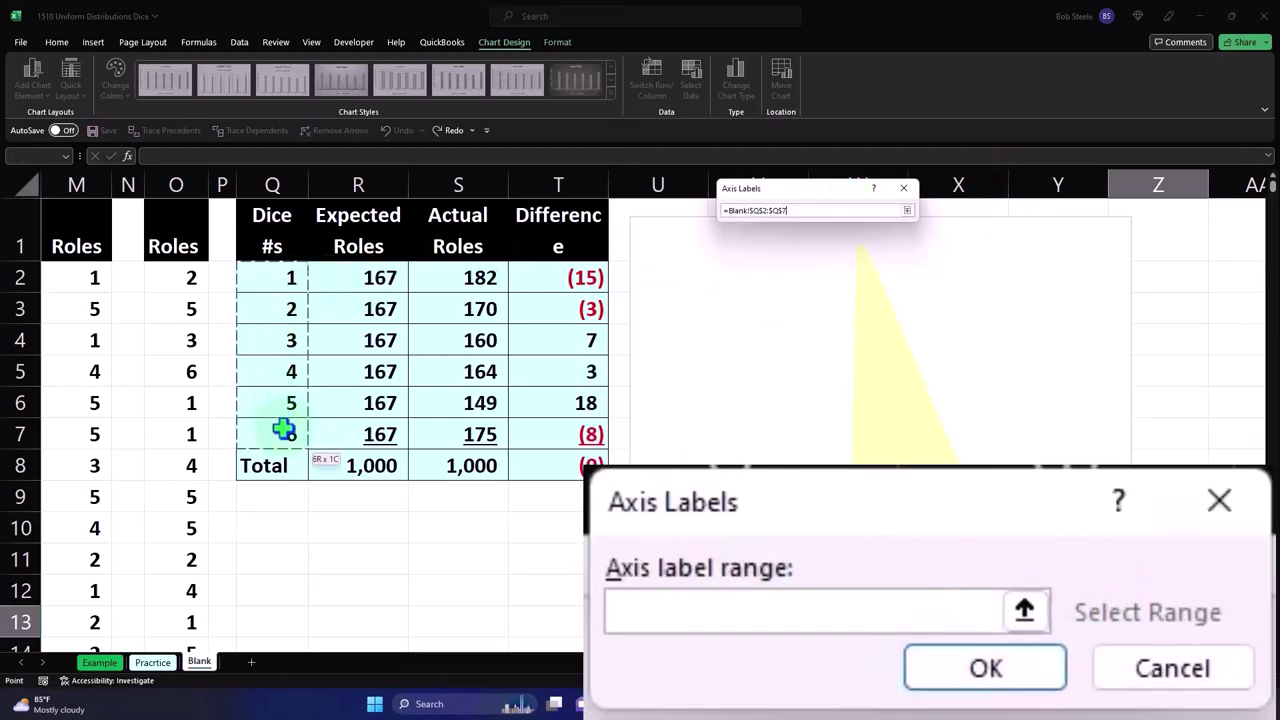
pyautogui.click(834, 247)
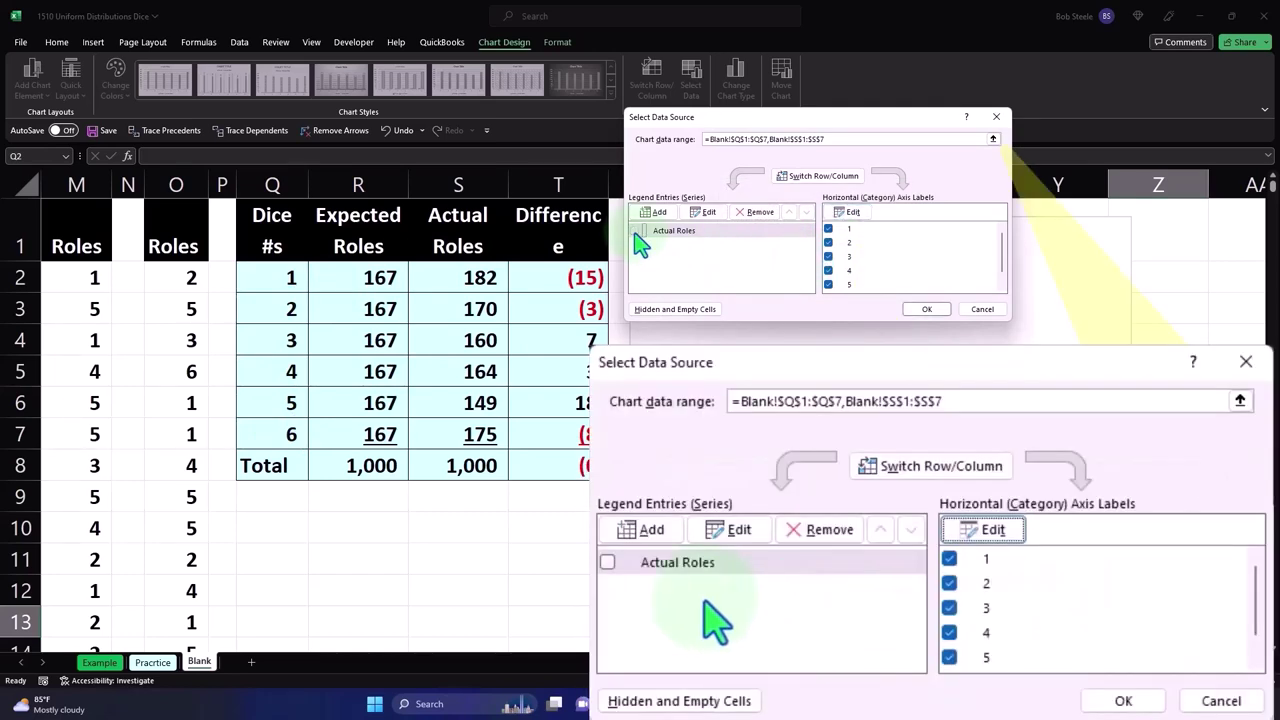
pyautogui.click(634, 232)
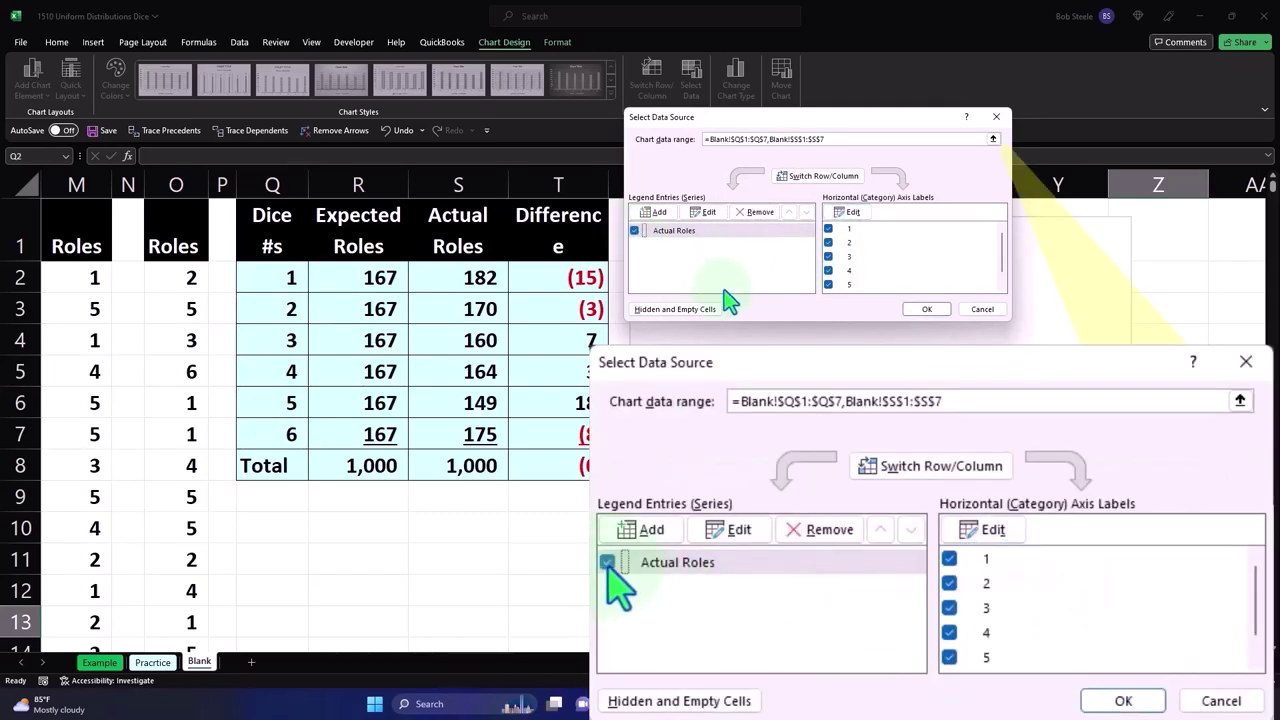
pyautogui.click(922, 310)
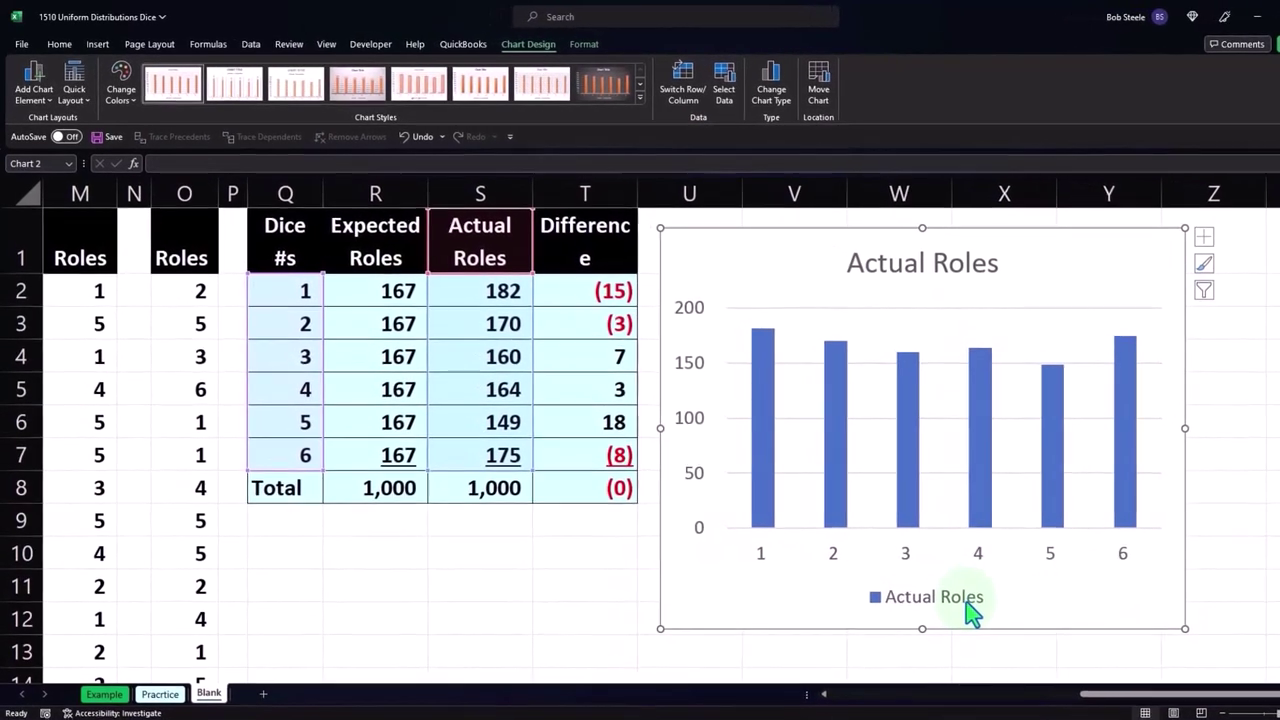
# Step: Delete the chart legend and widen the chart to the right
pyautogui.click(922, 574)
pyautogui.press('Delete')
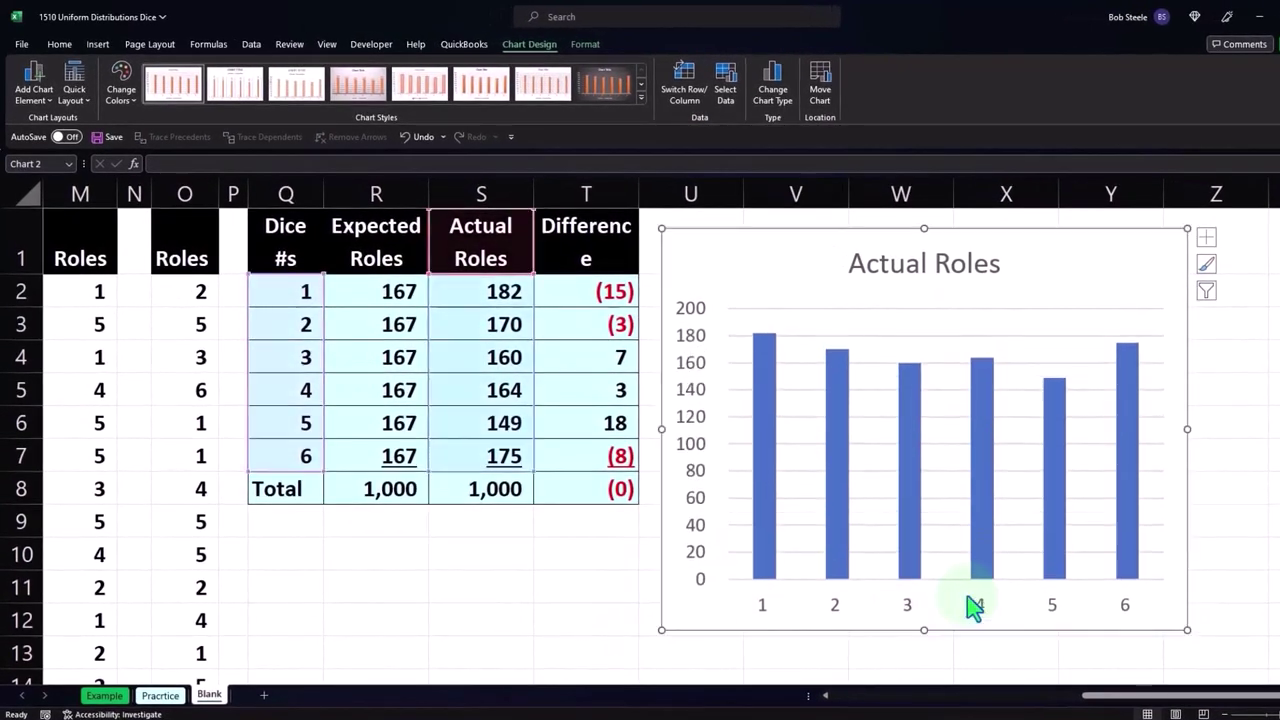
pyautogui.moveTo(1187, 630); pyautogui.dragTo(1263, 632)
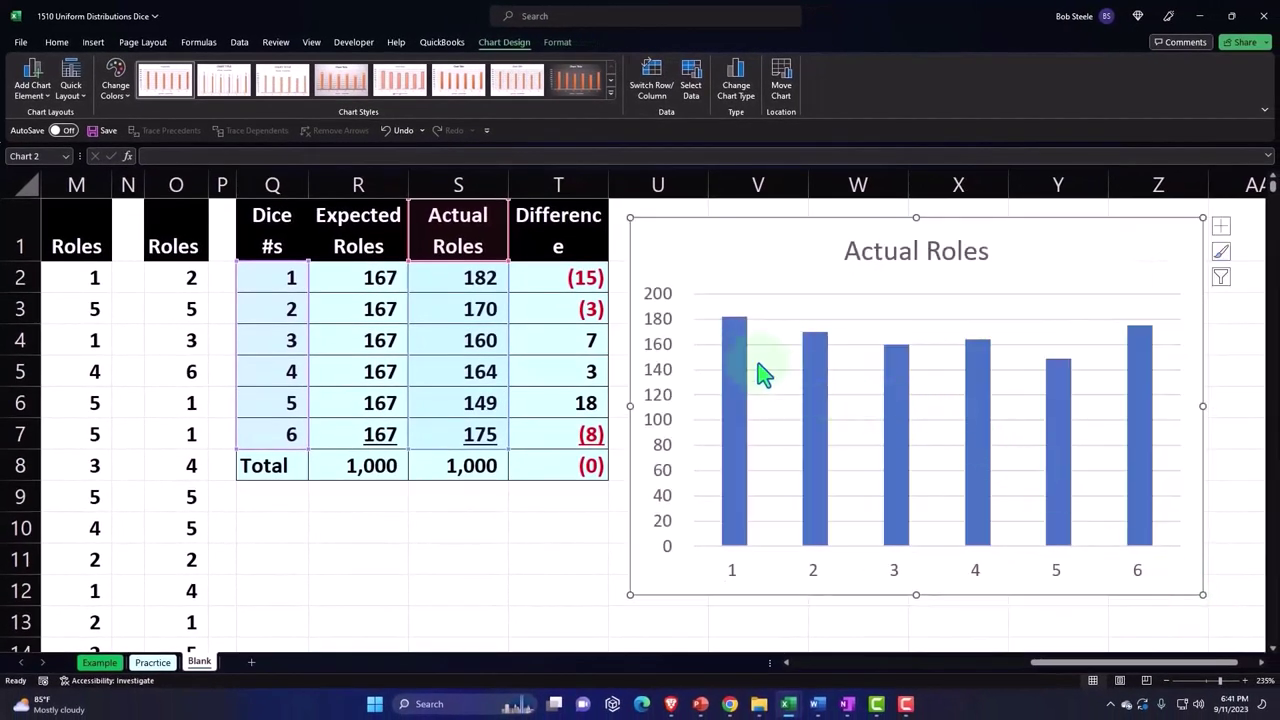
# Step: Turn on data labels so each column shows its count
pyautogui.moveTo(736, 341)
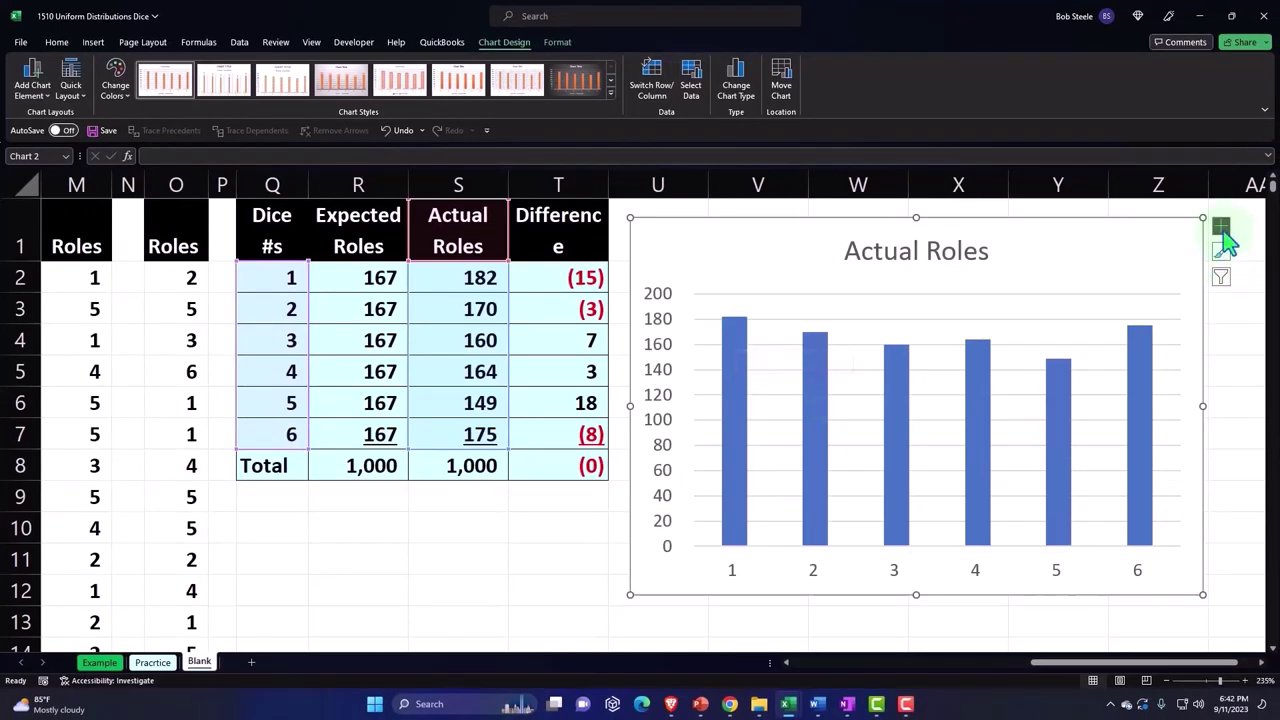
pyautogui.click(1221, 228)
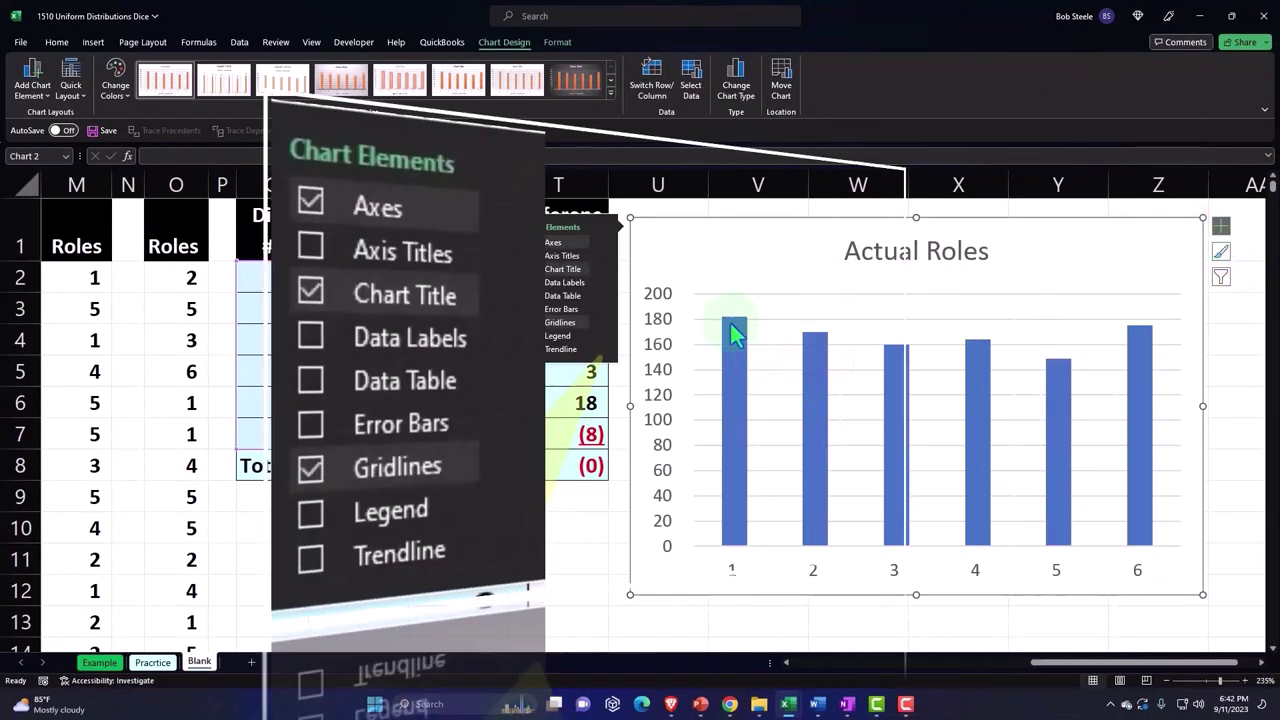
pyautogui.click(532, 283)
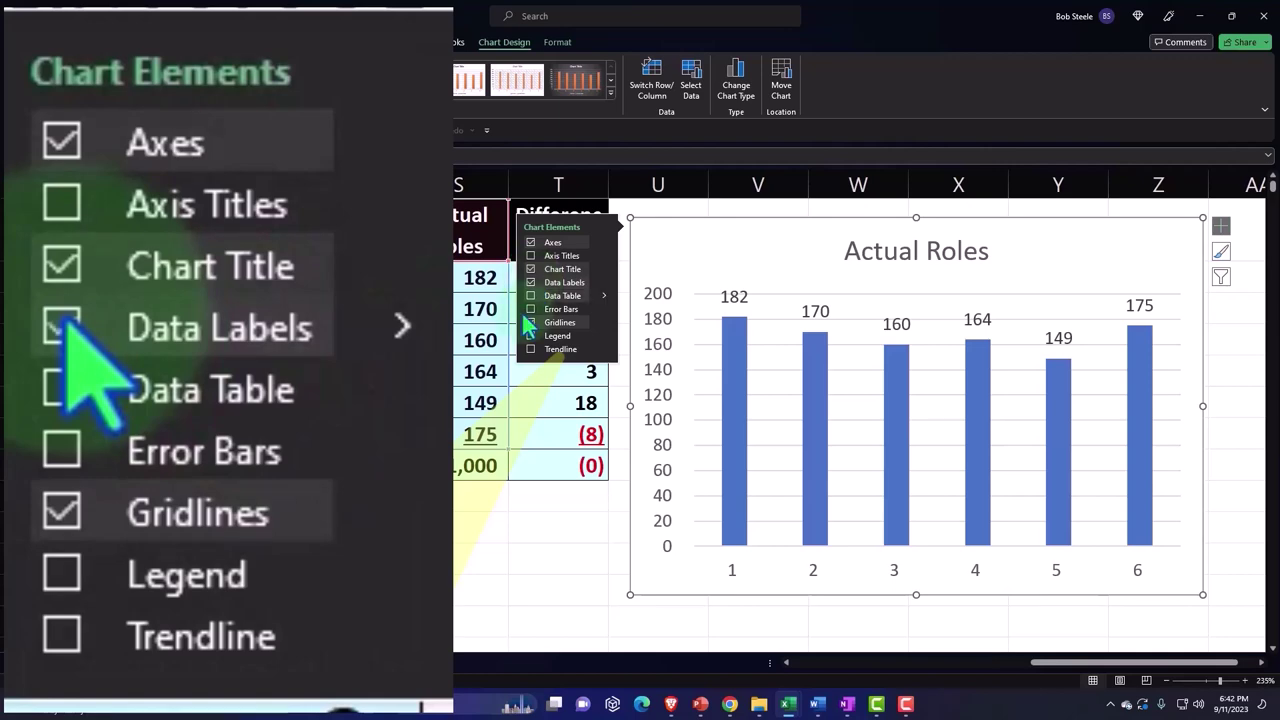
pyautogui.click(487, 549)
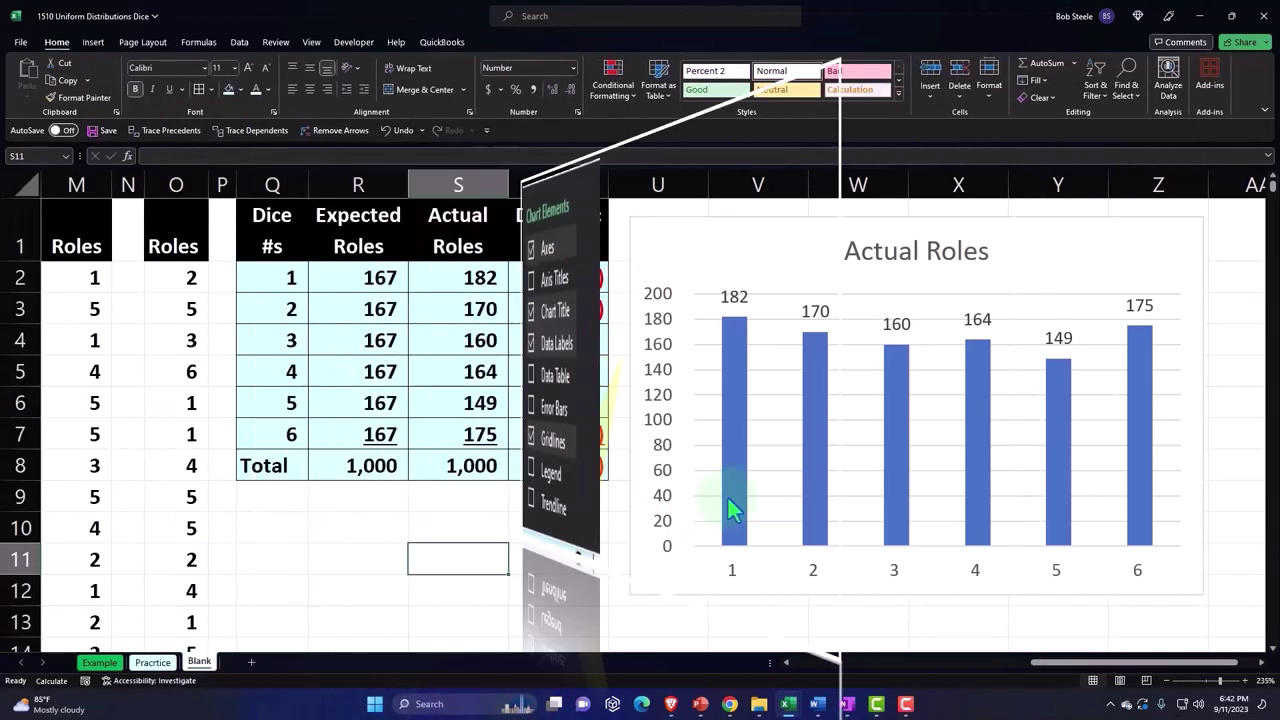
pyautogui.moveTo(1143, 677); pyautogui.dragTo(1030, 690)
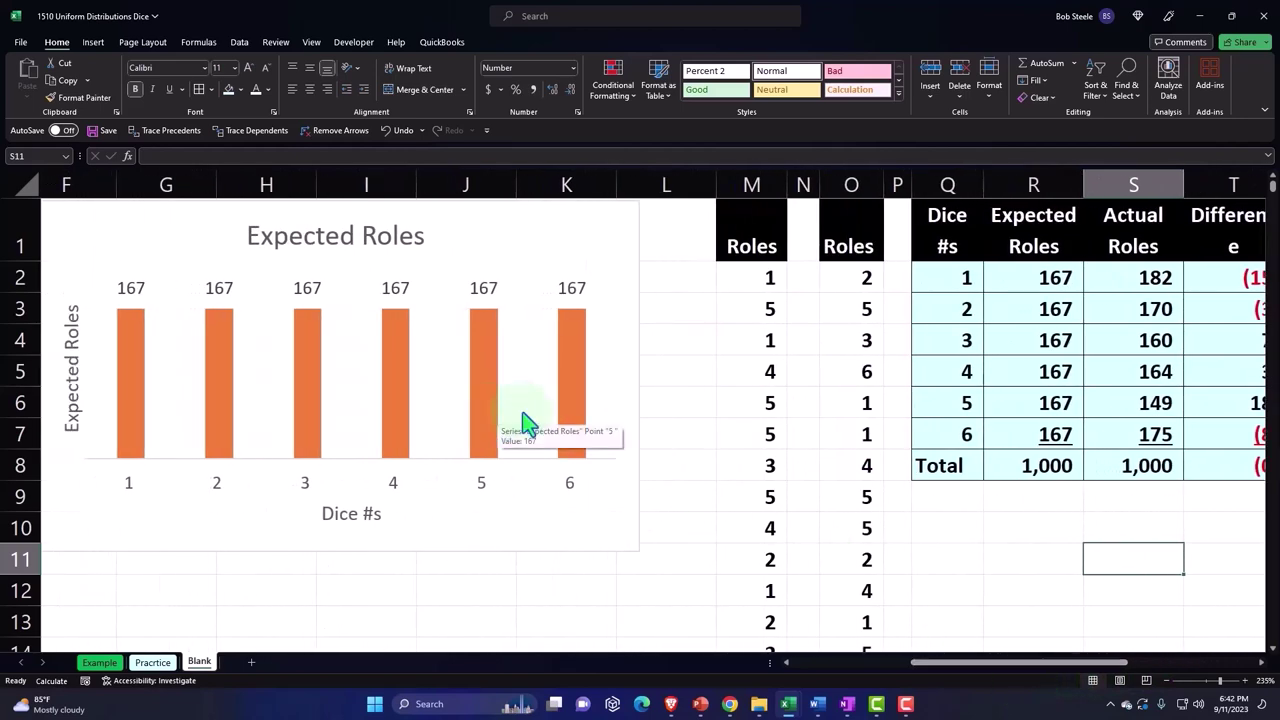
# Step: Select the Roles rolls from O2 down to O1001
pyautogui.moveTo(934, 662); pyautogui.dragTo(1096, 670)
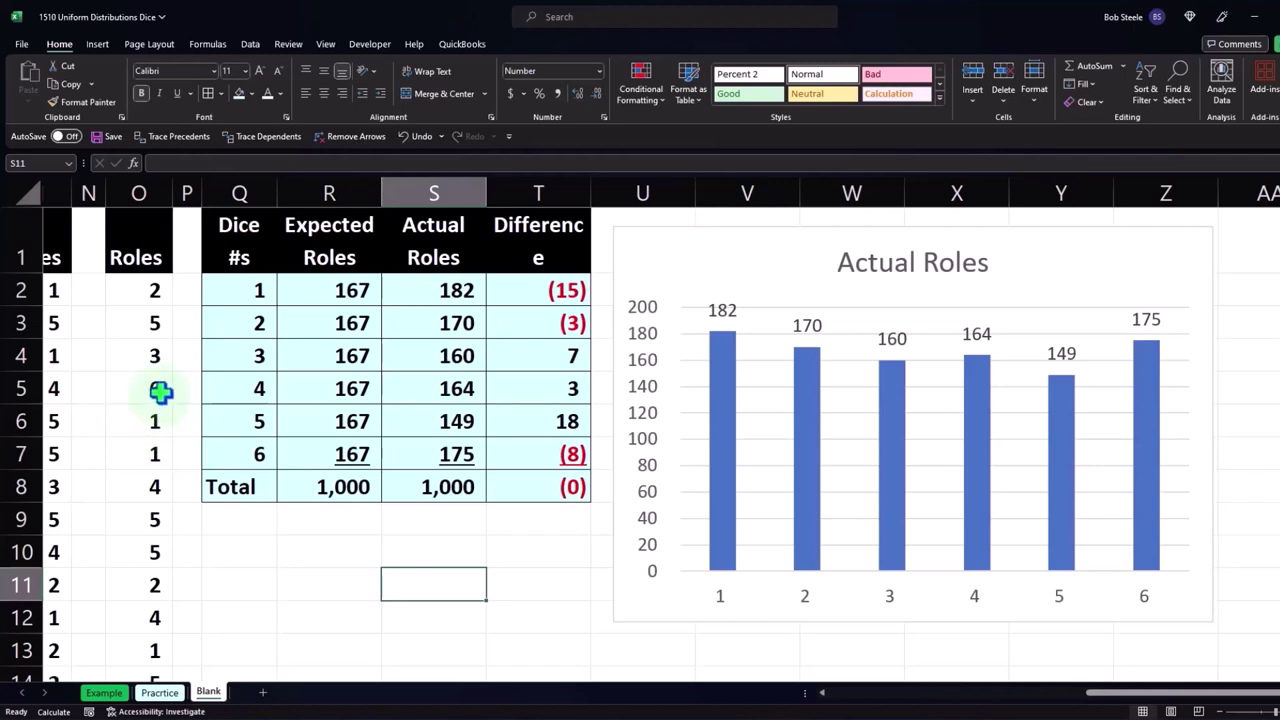
pyautogui.click(145, 293)
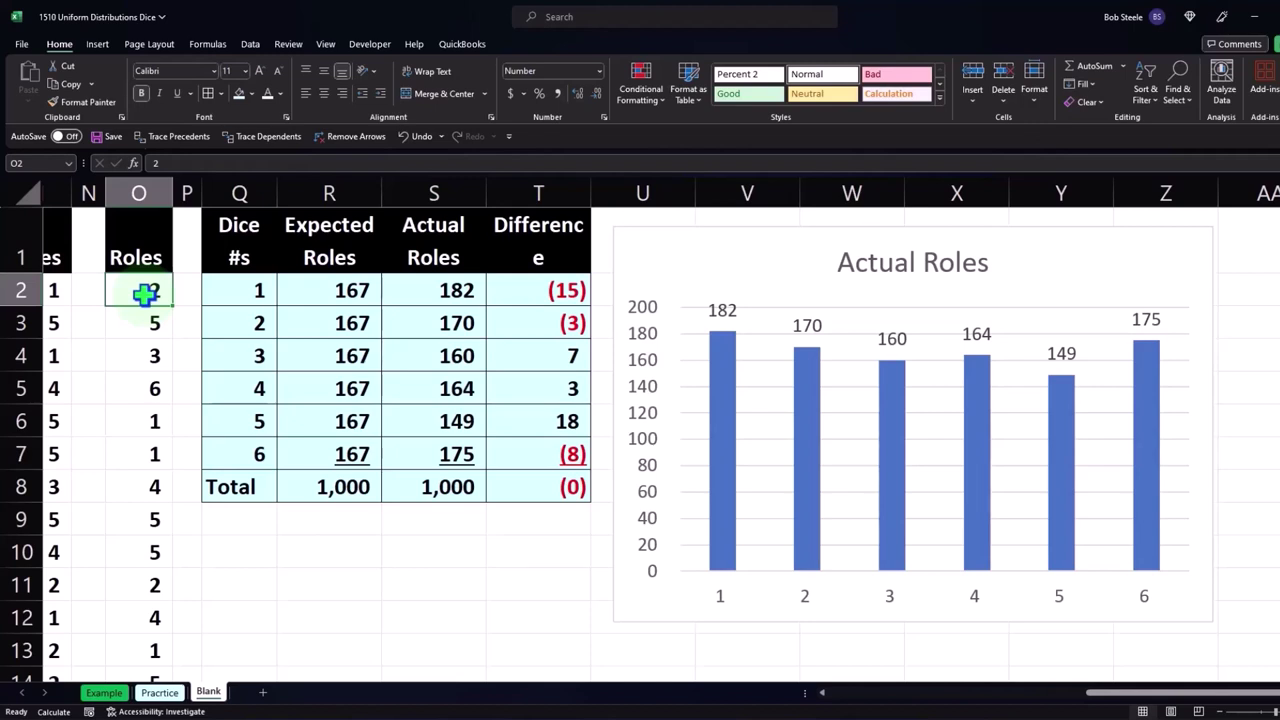
pyautogui.hotkey('ctrl', 'shift', 'Down')
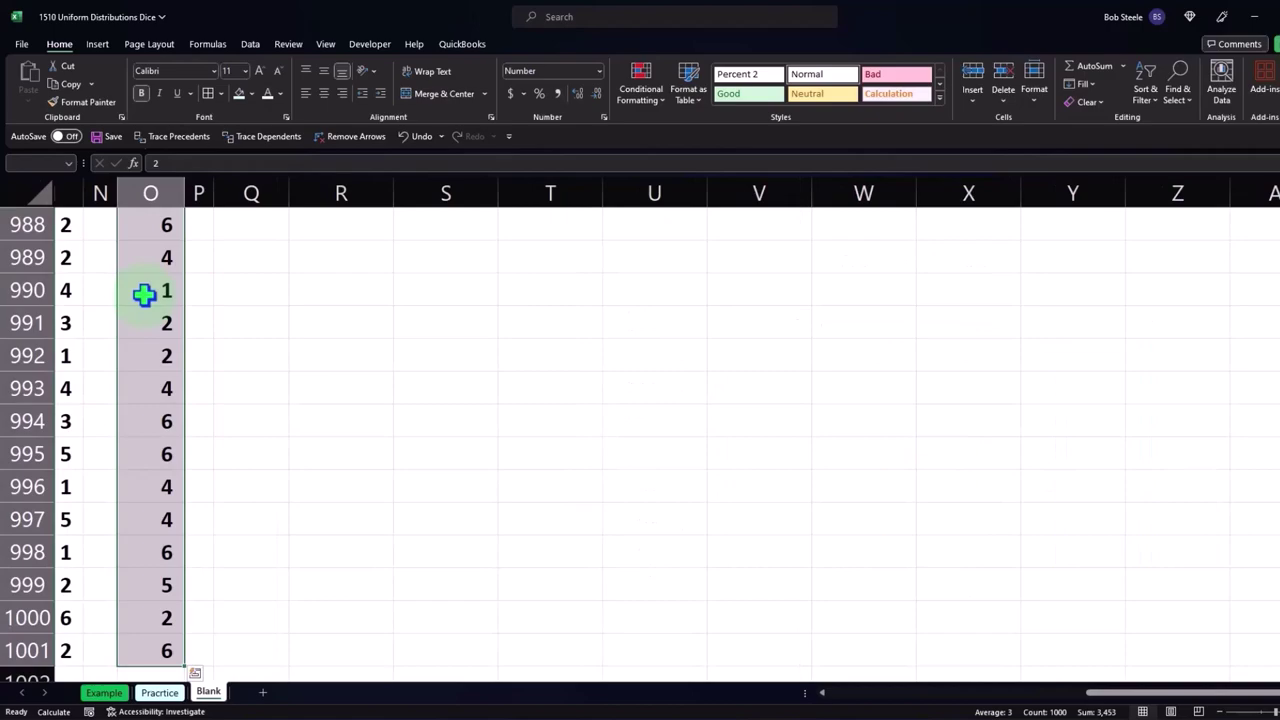
# Step: Insert a histogram of the rolls below the Actual Roles chart, matching its width
pyautogui.hotkey('ctrl', 'BackSpace')
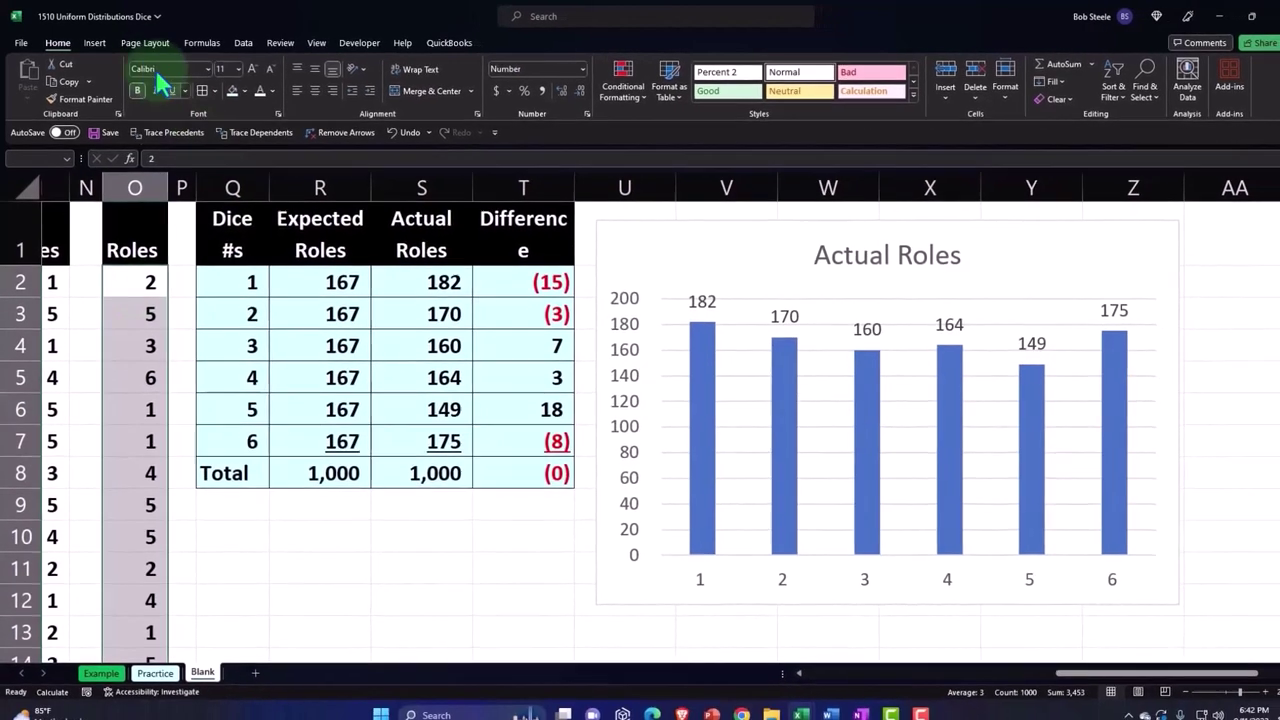
pyautogui.click(95, 44)
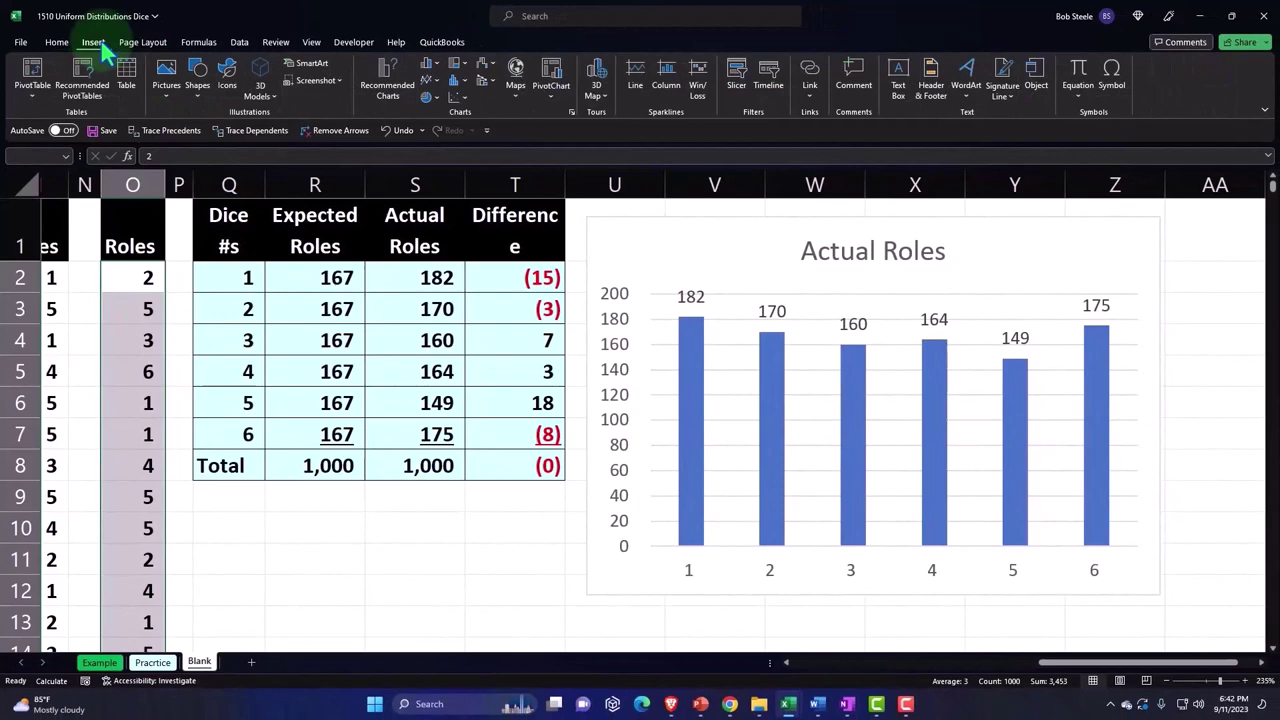
pyautogui.click(456, 82)
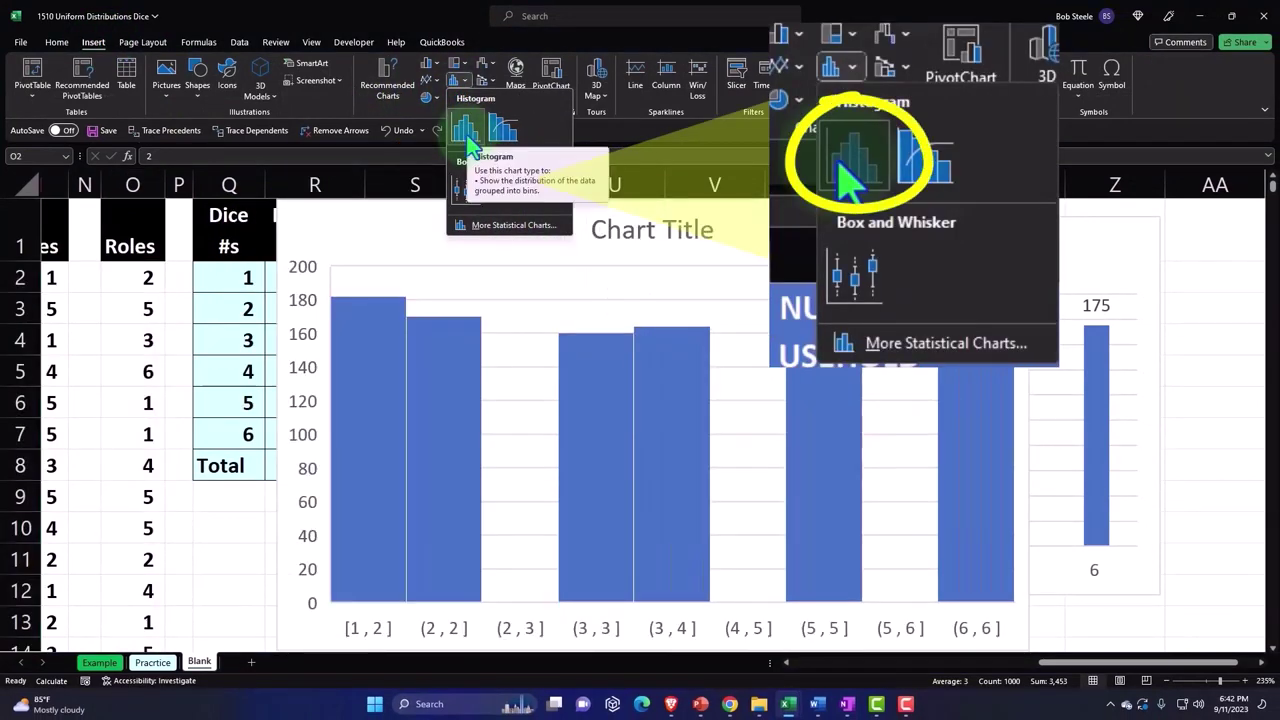
pyautogui.click(466, 137)
pyautogui.moveTo(400, 351)
pyautogui.mouseDown()
pyautogui.moveTo(500, 504)
pyautogui.moveTo(633, 440)
pyautogui.moveTo(632, 456)
pyautogui.mouseUp()
pyautogui.moveTo(1050, 664); pyautogui.dragTo(1183, 683)
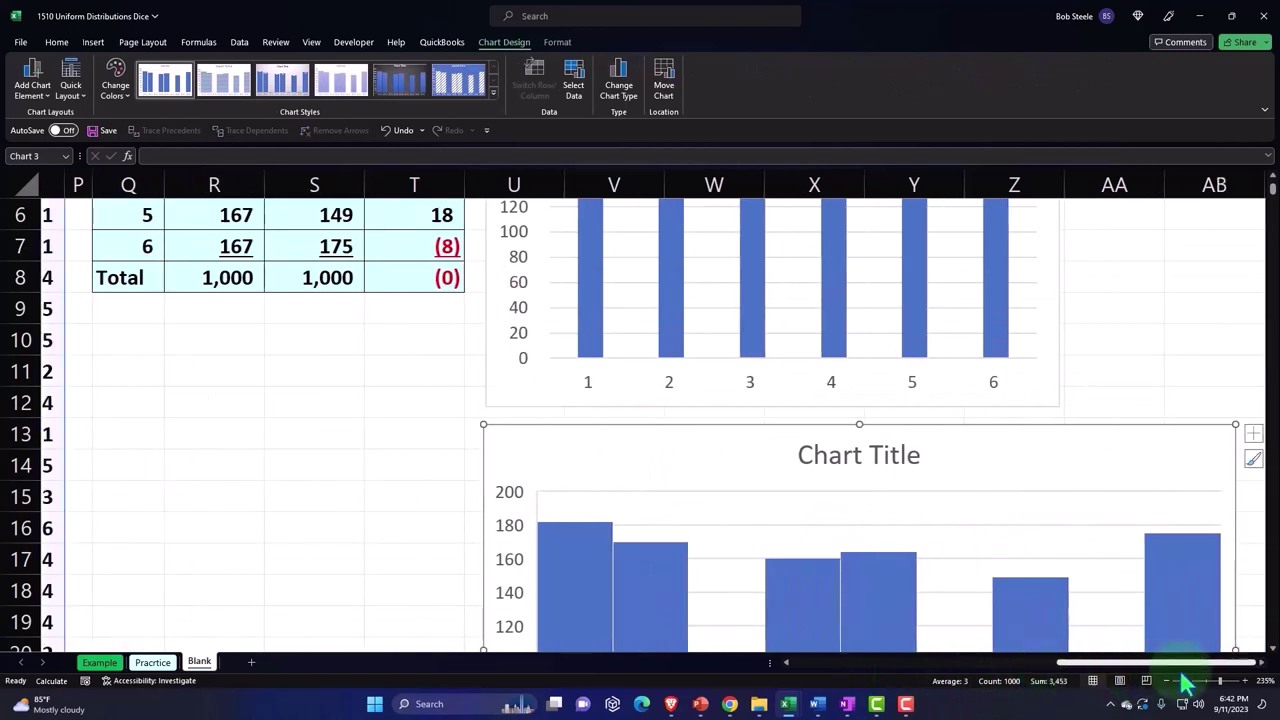
pyautogui.moveTo(1235, 425)
pyautogui.mouseDown()
pyautogui.moveTo(1080, 460)
pyautogui.moveTo(1064, 452)
pyautogui.mouseUp()
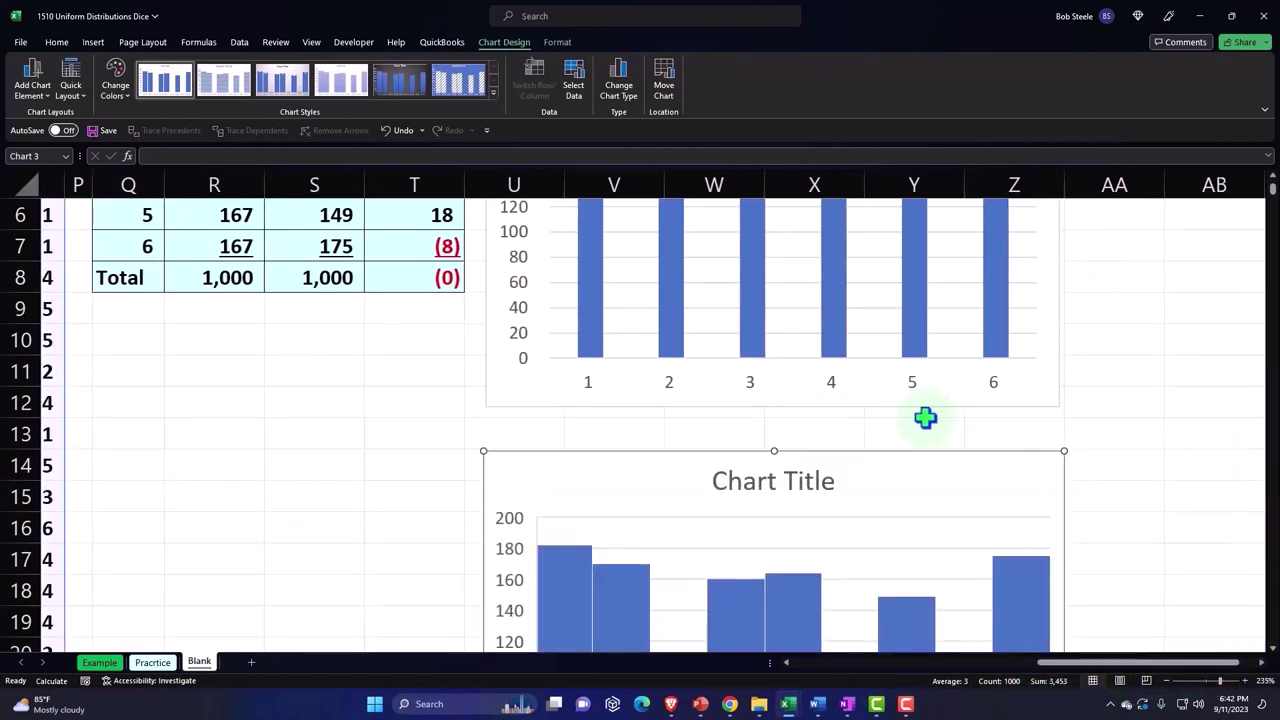
# Step: Open the histogram's horizontal axis formatting
pyautogui.scroll(-4, 927, 420)
pyautogui.scroll(2, 960, 440)
pyautogui.scroll(-2, 1059, 517)
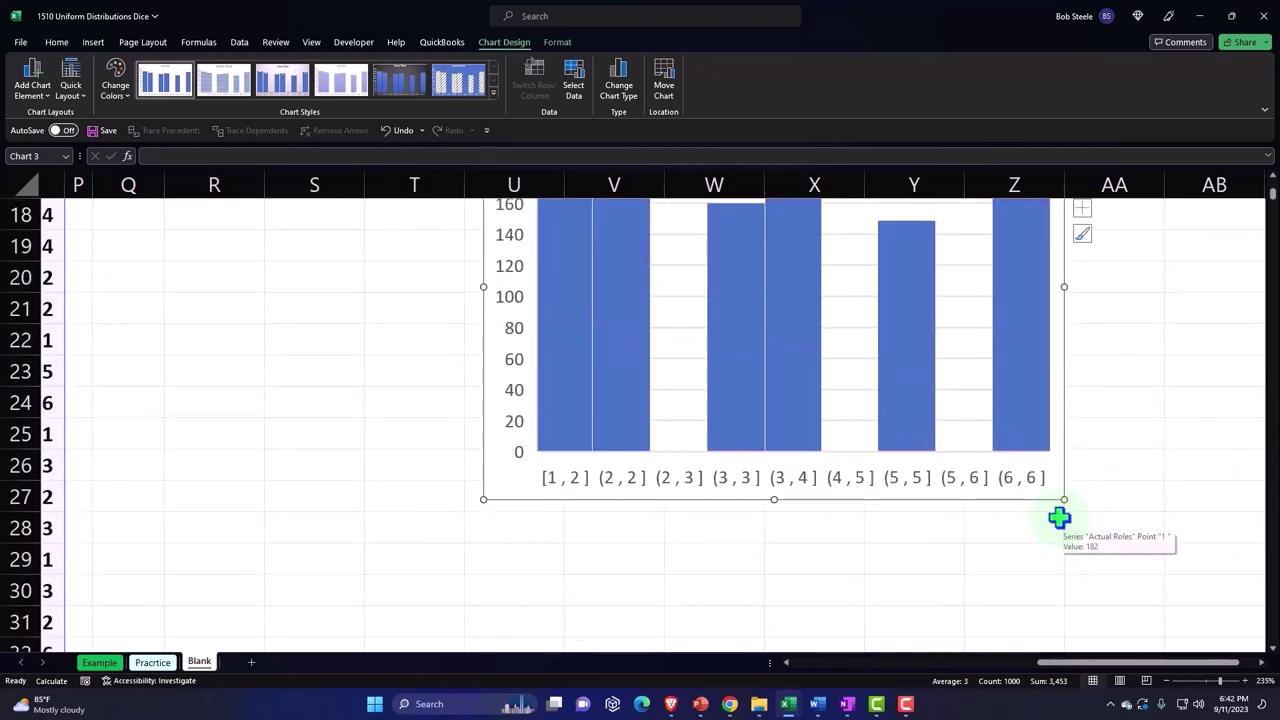
pyautogui.doubleClick(866, 488)
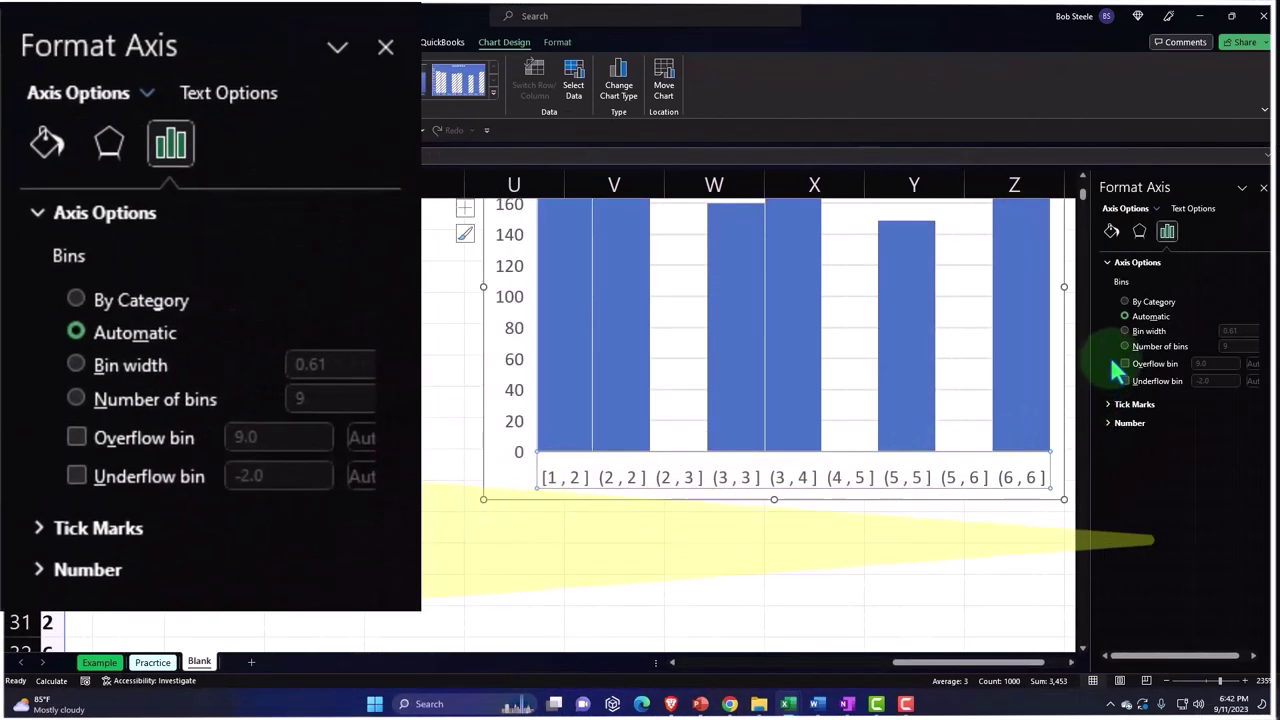
# Step: Set the histogram axis to a fixed number of bins: 6
pyautogui.click(1125, 346)
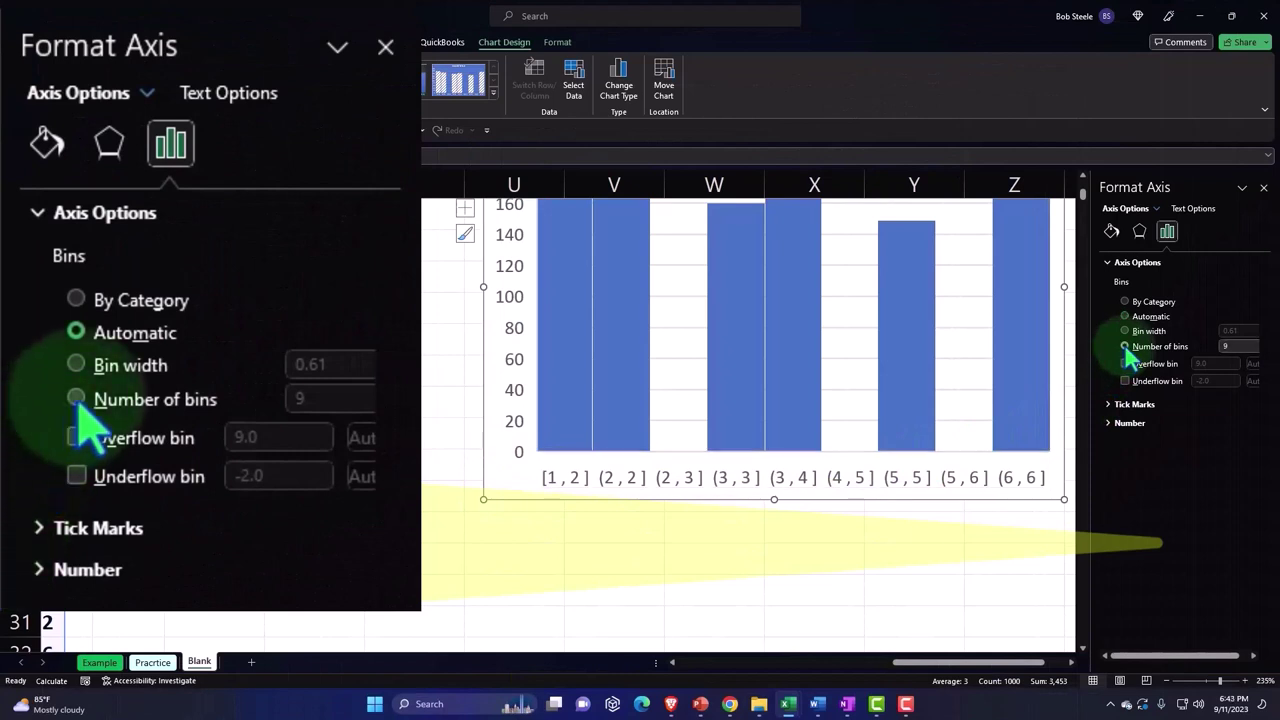
pyautogui.doubleClick(1238, 346)
pyautogui.write('6')
pyautogui.press('Tab')
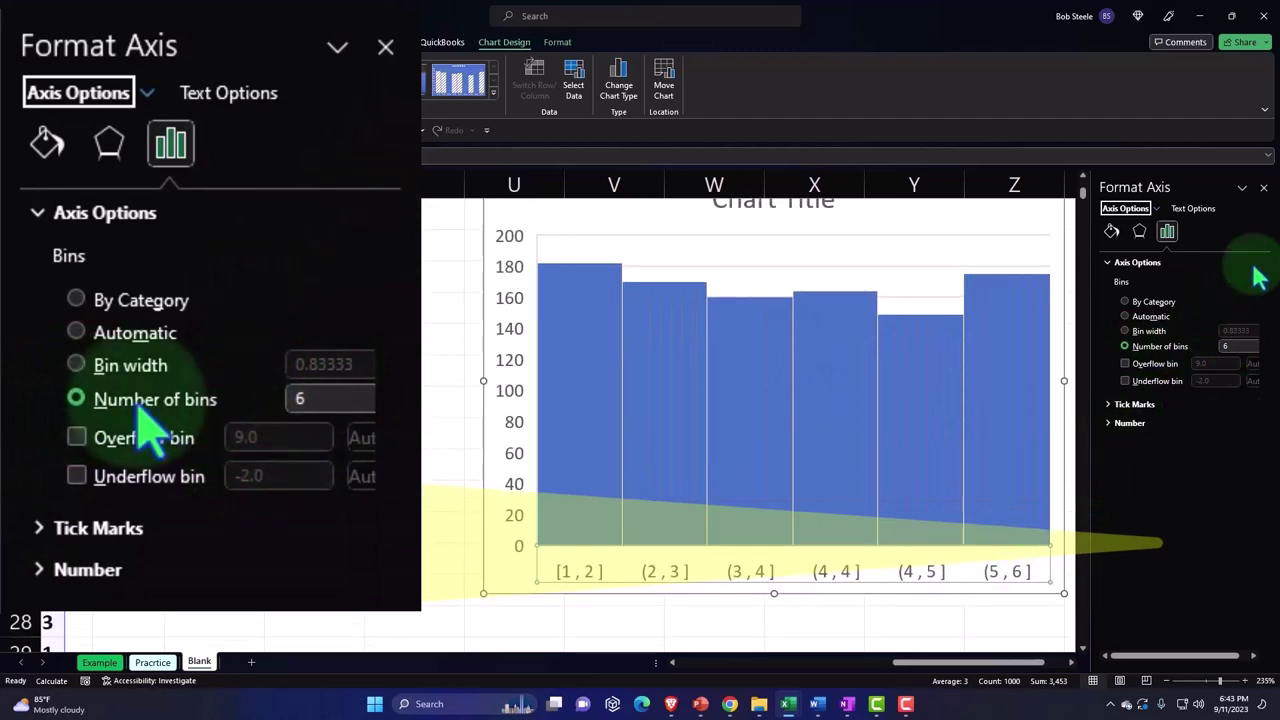
pyautogui.click(1264, 188)
# Step: Add data labels showing each histogram bar's count
pyautogui.scroll(1, 1200, 450)
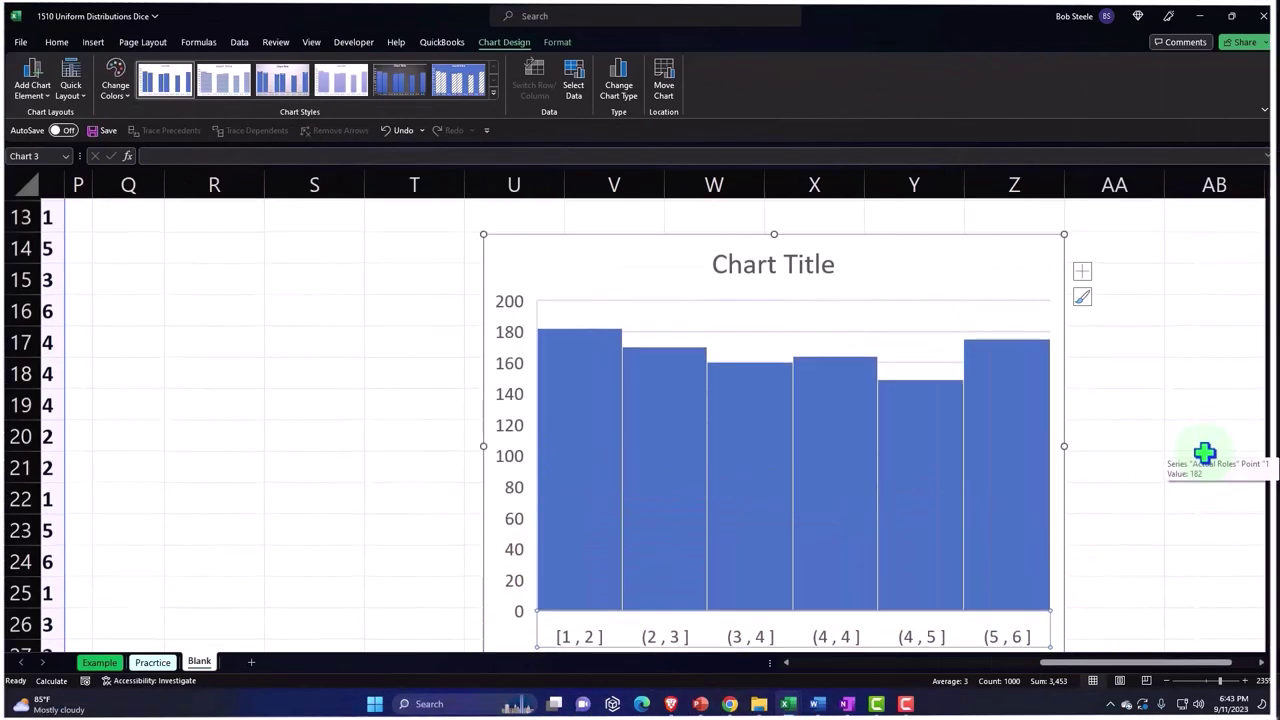
pyautogui.scroll(2, 1132, 425)
pyautogui.scroll(-1, 1132, 425)
pyautogui.click(1082, 271)
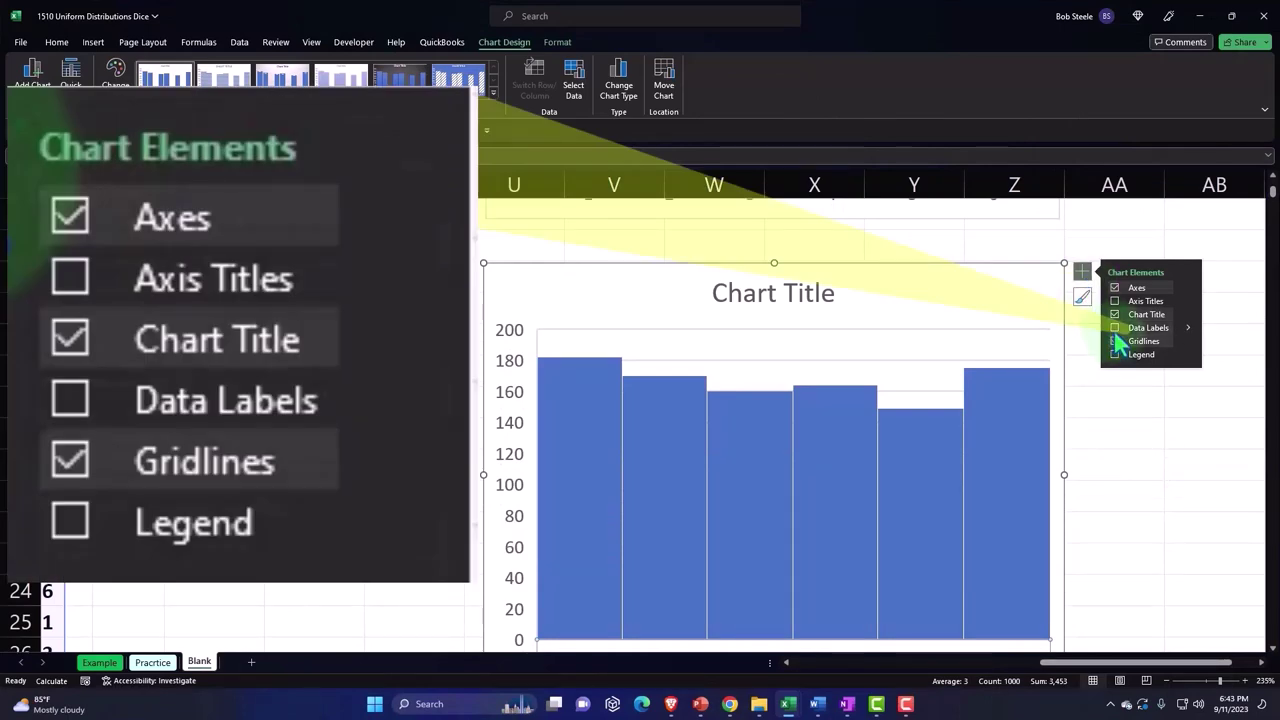
pyautogui.click(1114, 327)
pyautogui.click(1210, 432)
# Step: Delete the histogram's placeholder chart title
pyautogui.scroll(1, 921, 500)
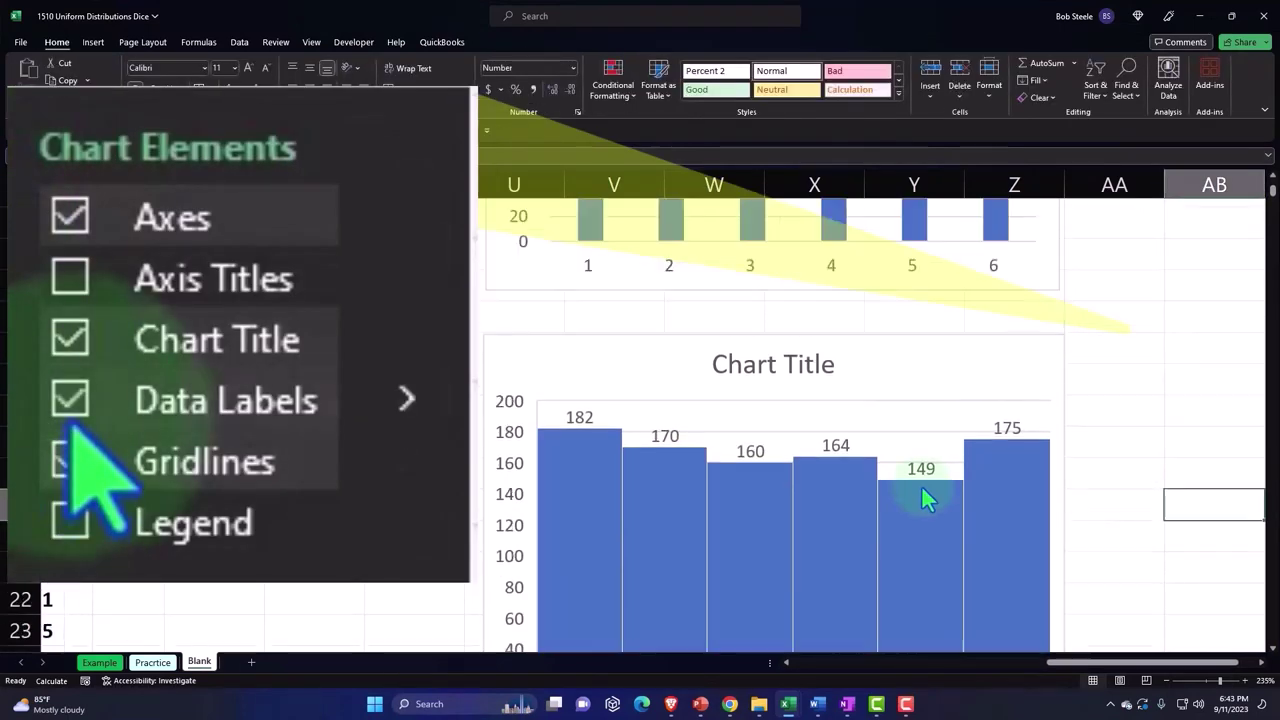
pyautogui.scroll(2, 790, 440)
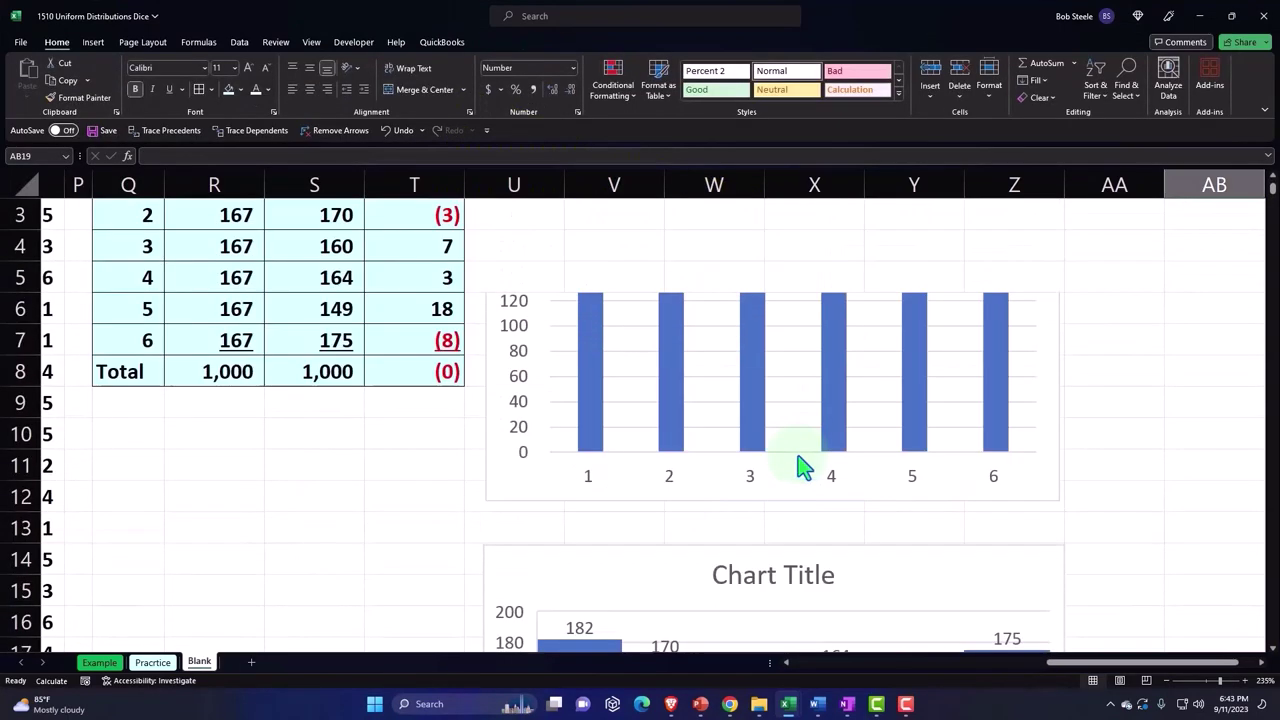
pyautogui.scroll(1, 794, 363)
pyautogui.scroll(-3, 817, 414)
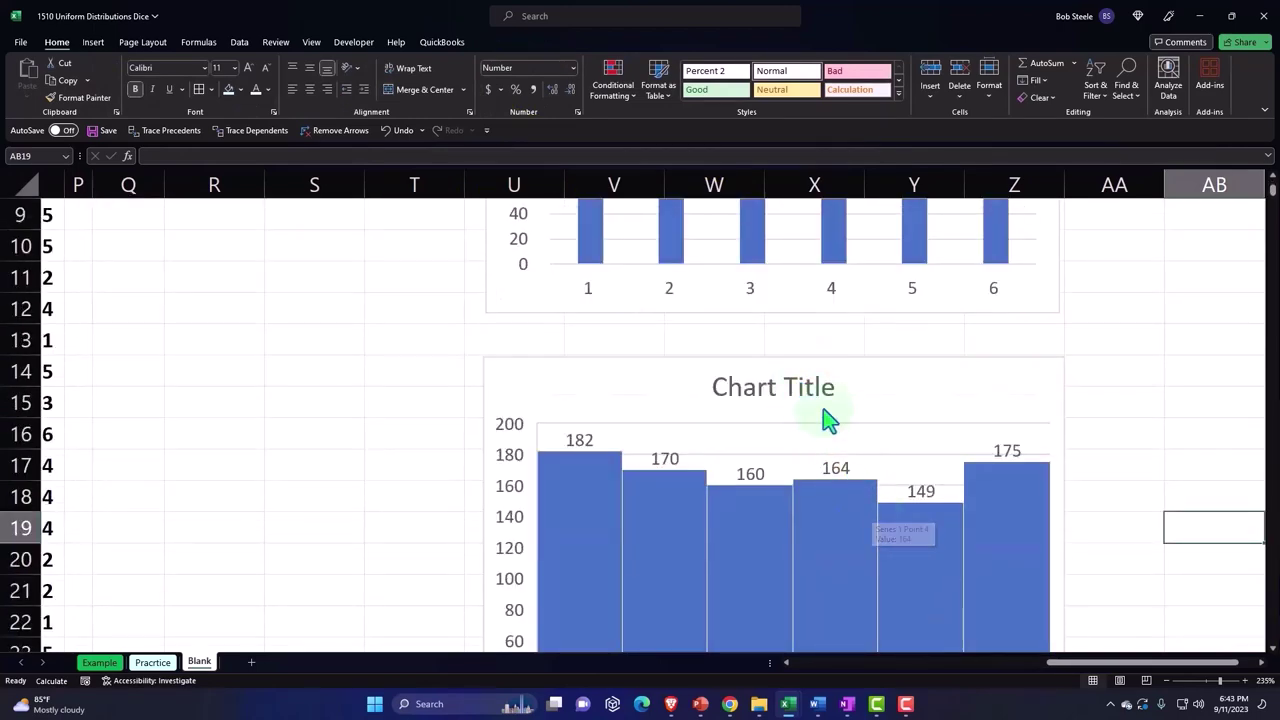
pyautogui.click(812, 393)
pyautogui.press('Delete')
# Step: Scroll back to the top of the sheet and move left to the Roles dice-roll columns
pyautogui.scroll(3, 815, 394)
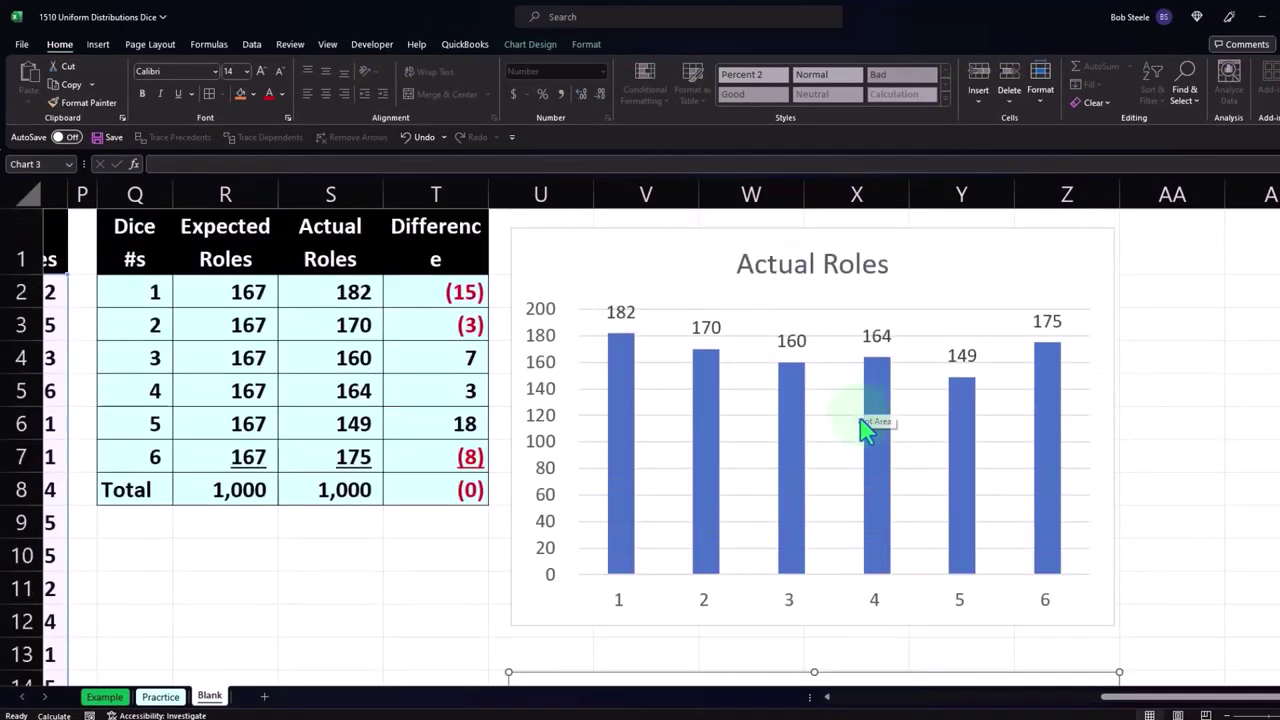
pyautogui.scroll(-3, 855, 448)
pyautogui.scroll(-2, 843, 451)
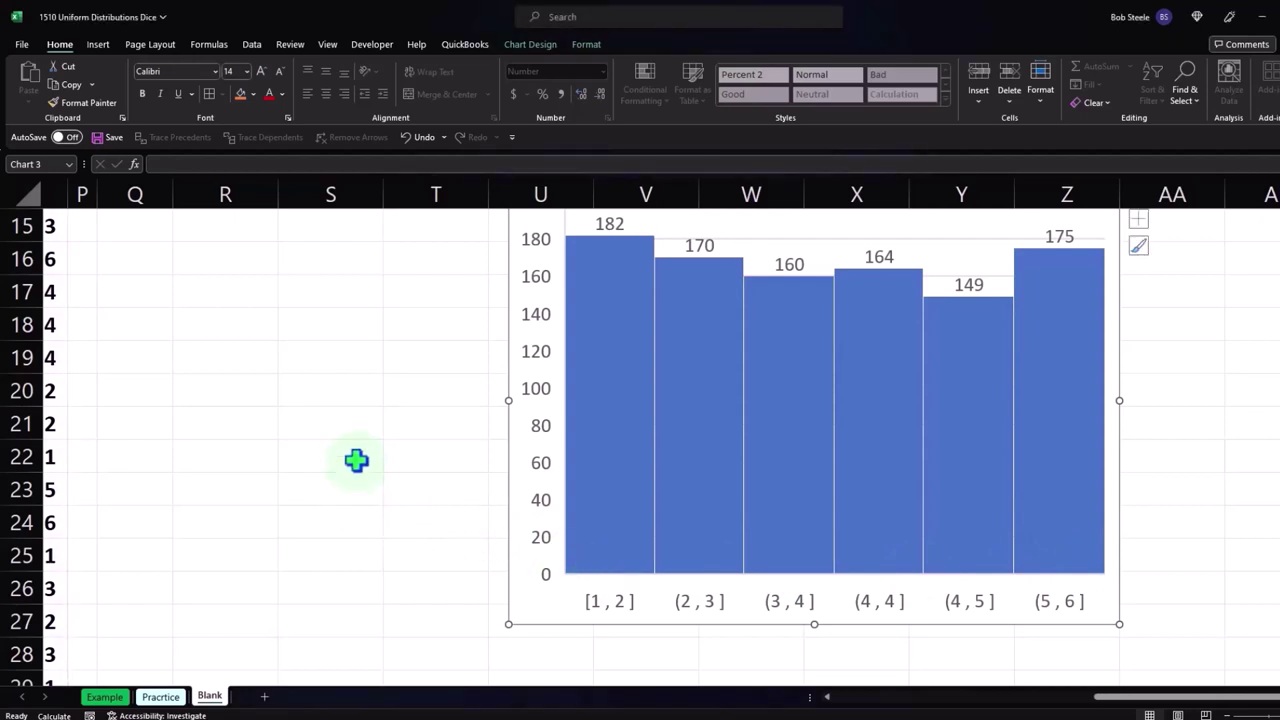
pyautogui.scroll(3, 357, 460)
pyautogui.scroll(2, 357, 460)
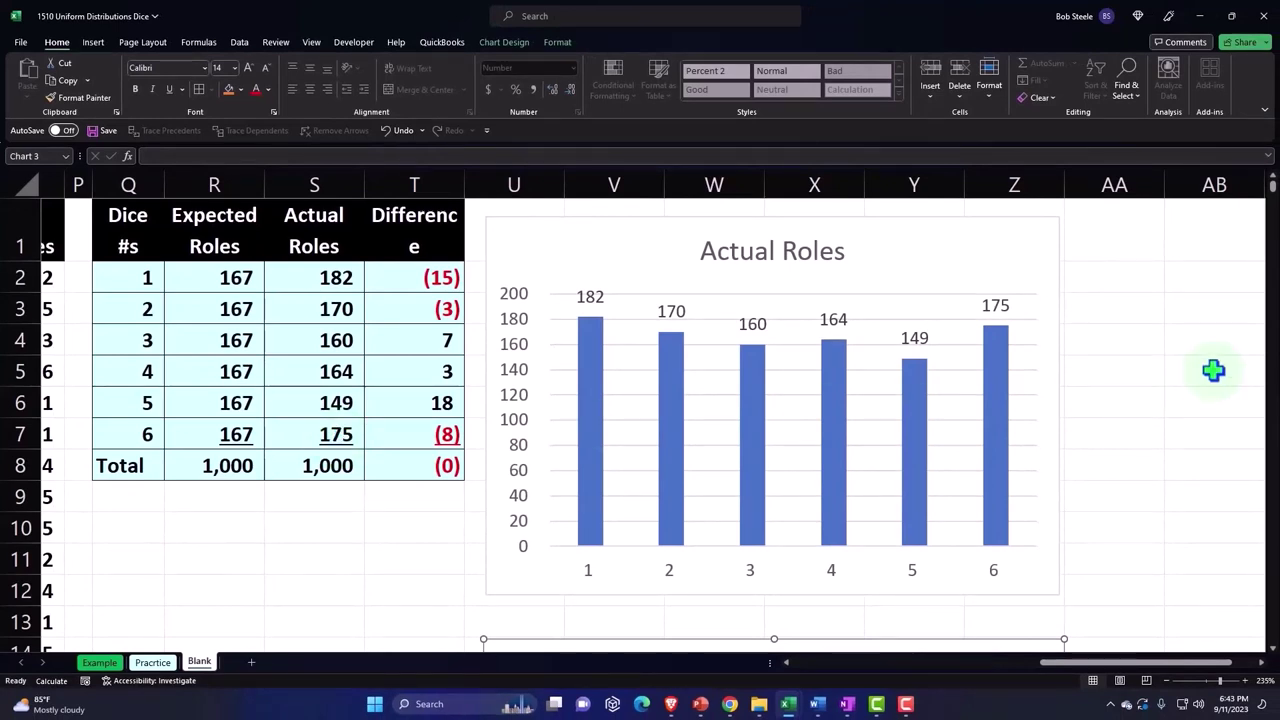
pyautogui.scroll(-3, 1171, 380)
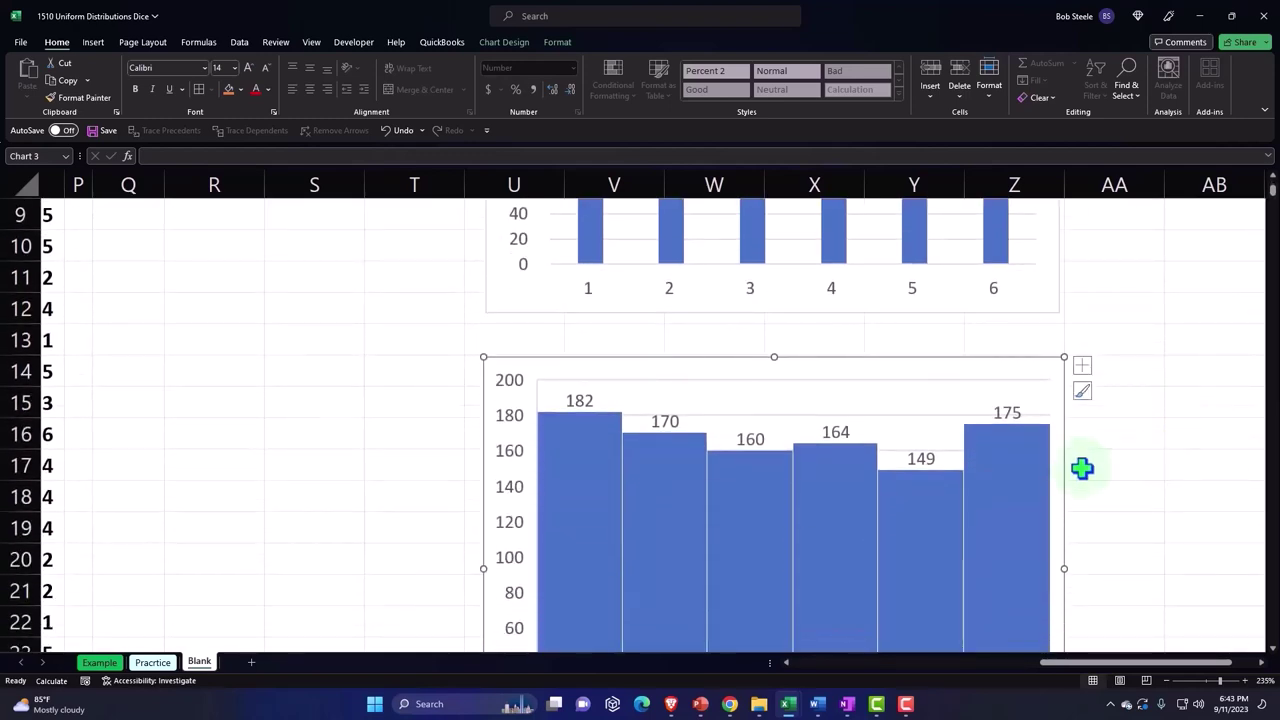
pyautogui.scroll(3, 1081, 469)
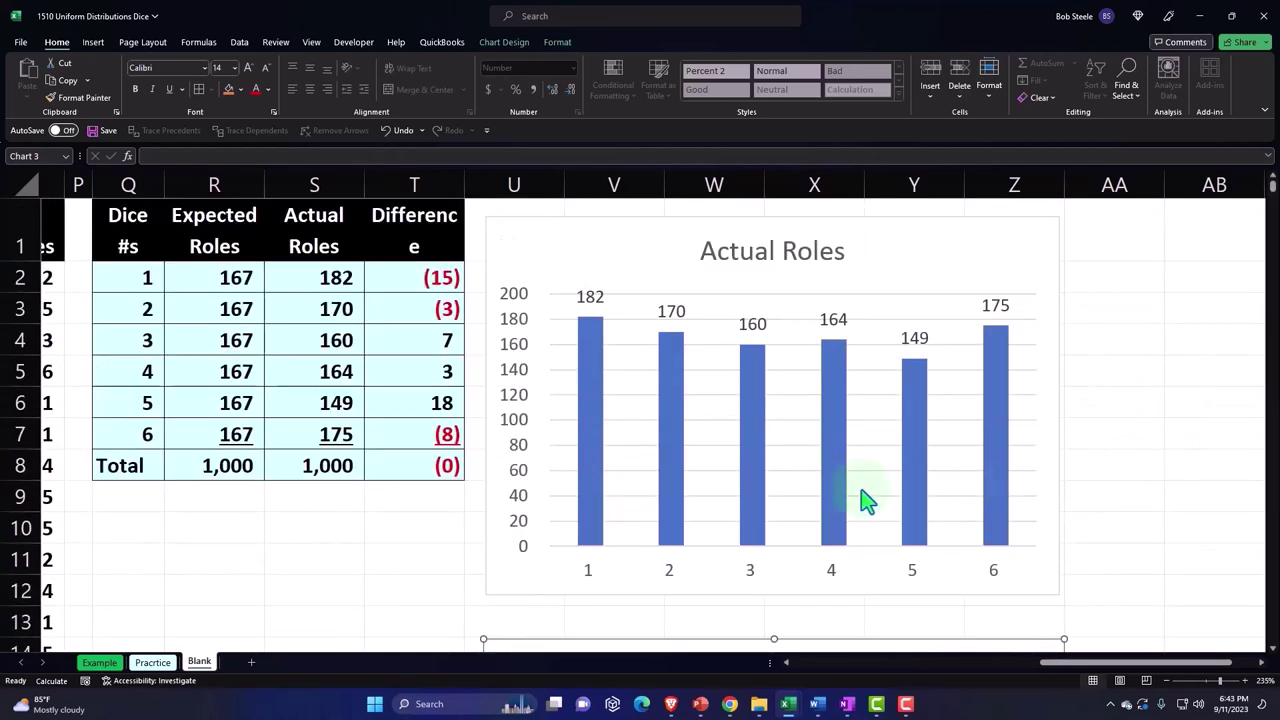
pyautogui.click(204, 334)
pyautogui.press('Left')
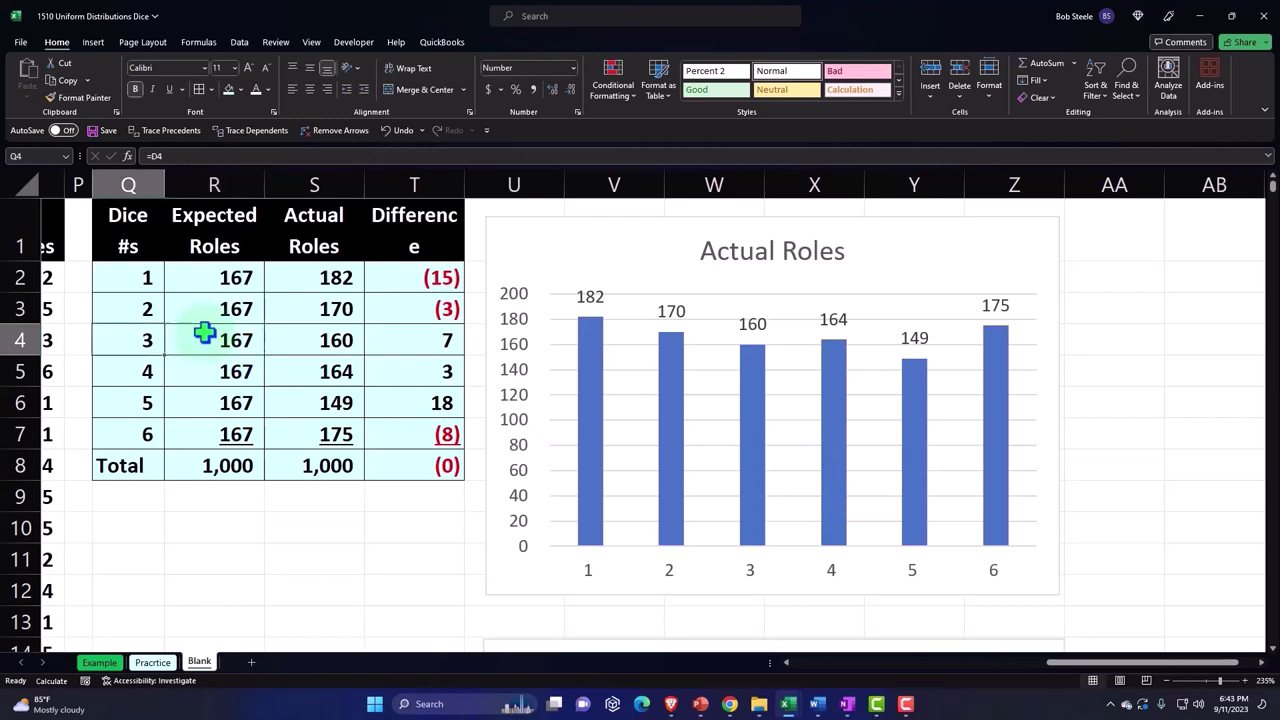
pyautogui.press('Left')
pyautogui.press('Left')
pyautogui.press('Left')
pyautogui.press('Left')
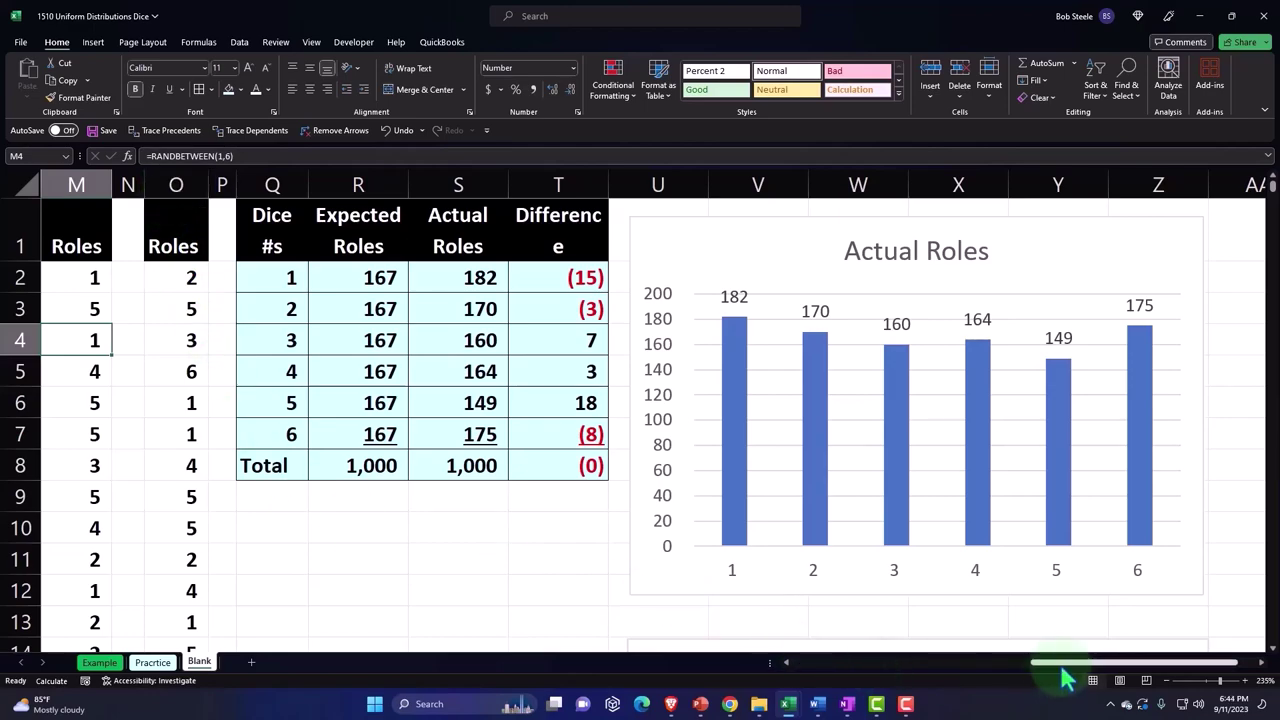
# Step: Recalculate the RANDBETWEEN rolls in column M and copy the whole column
pyautogui.moveTo(1066, 664); pyautogui.dragTo(1050, 666)
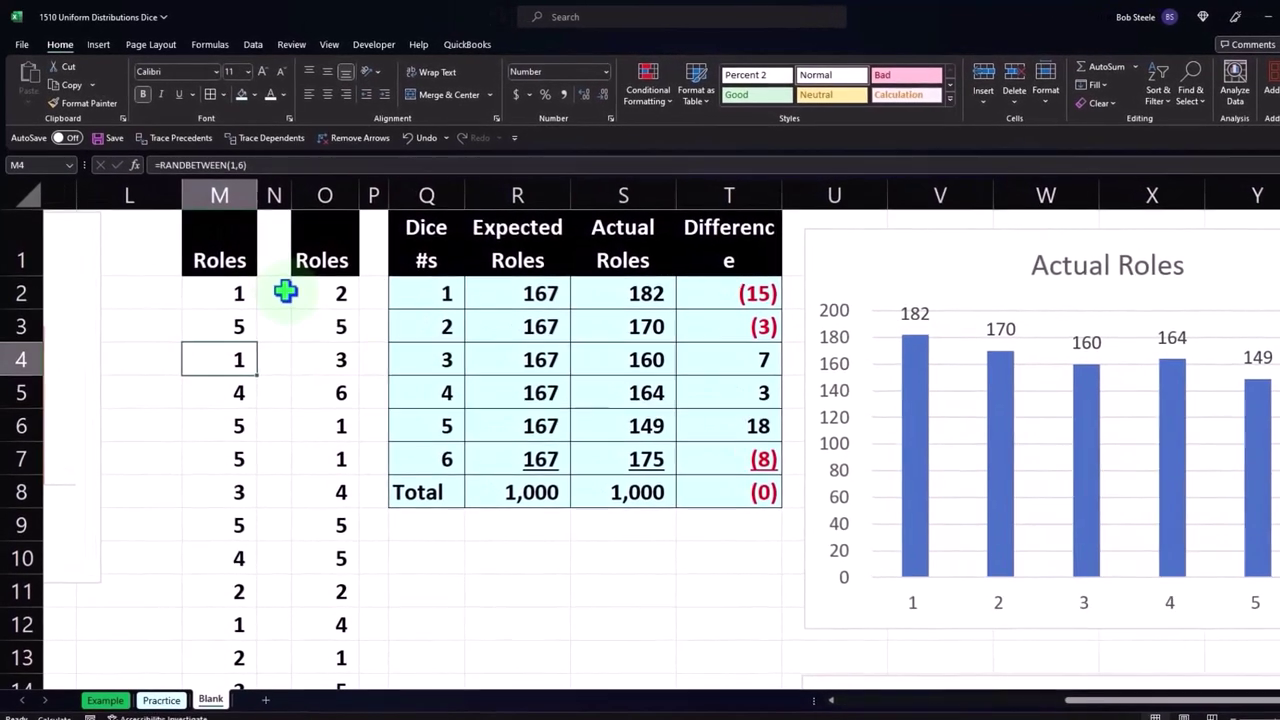
pyautogui.doubleClick(222, 327)
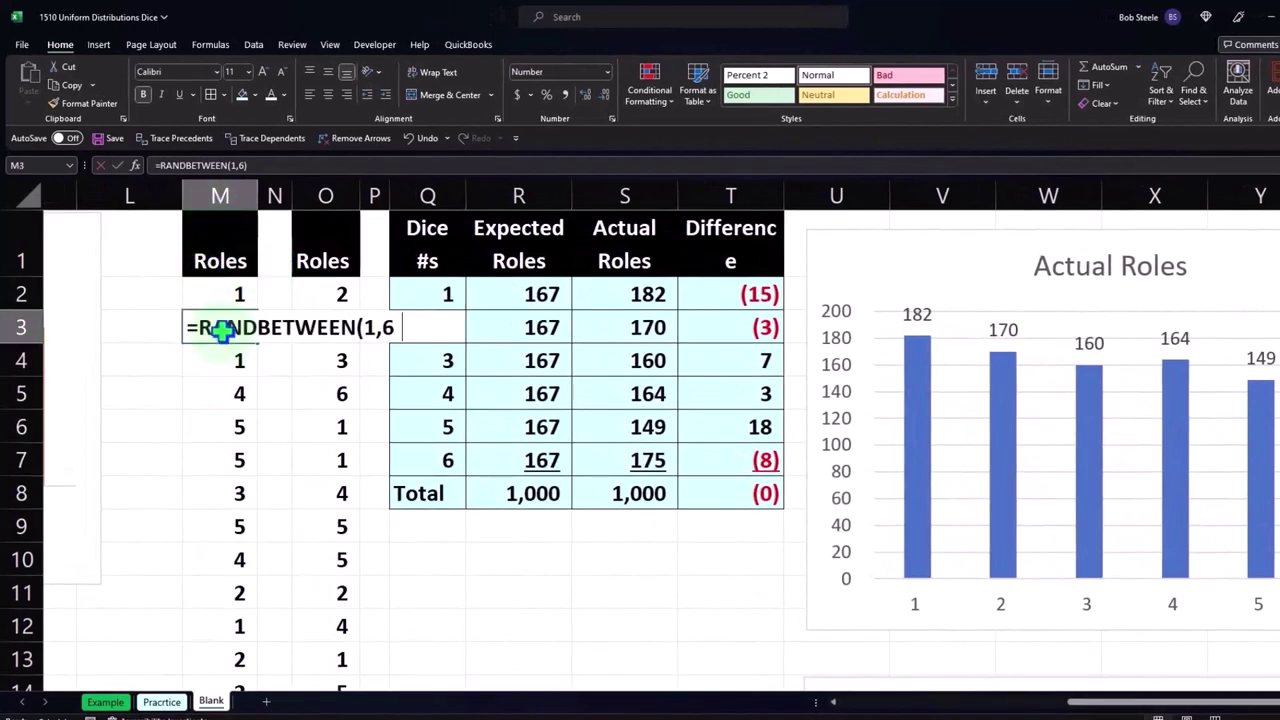
pyautogui.press('Return')
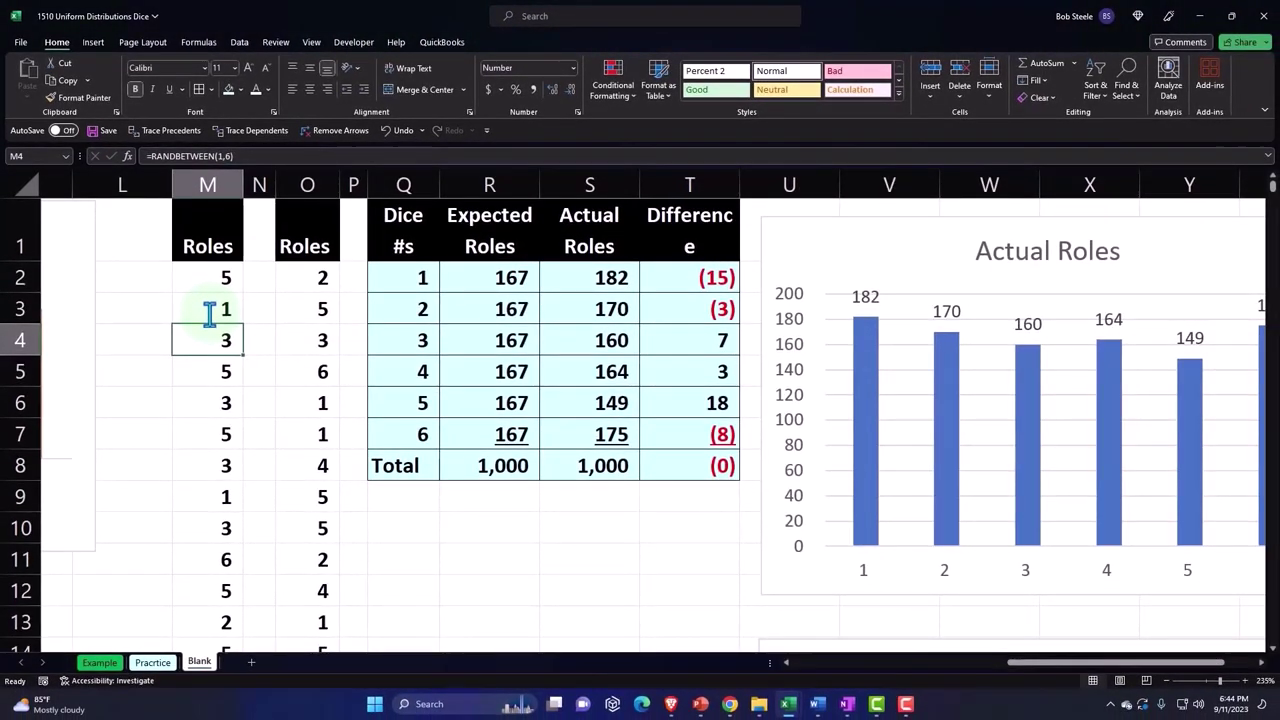
pyautogui.click(208, 190)
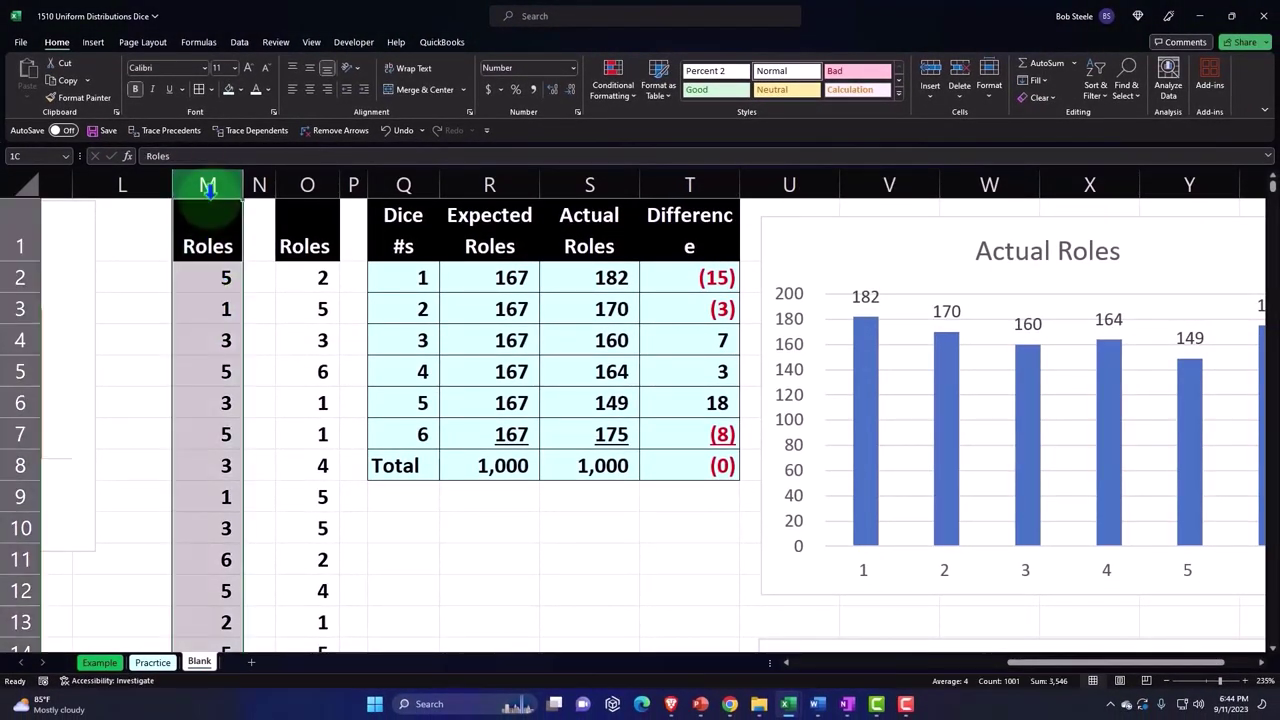
pyautogui.click(206, 331)
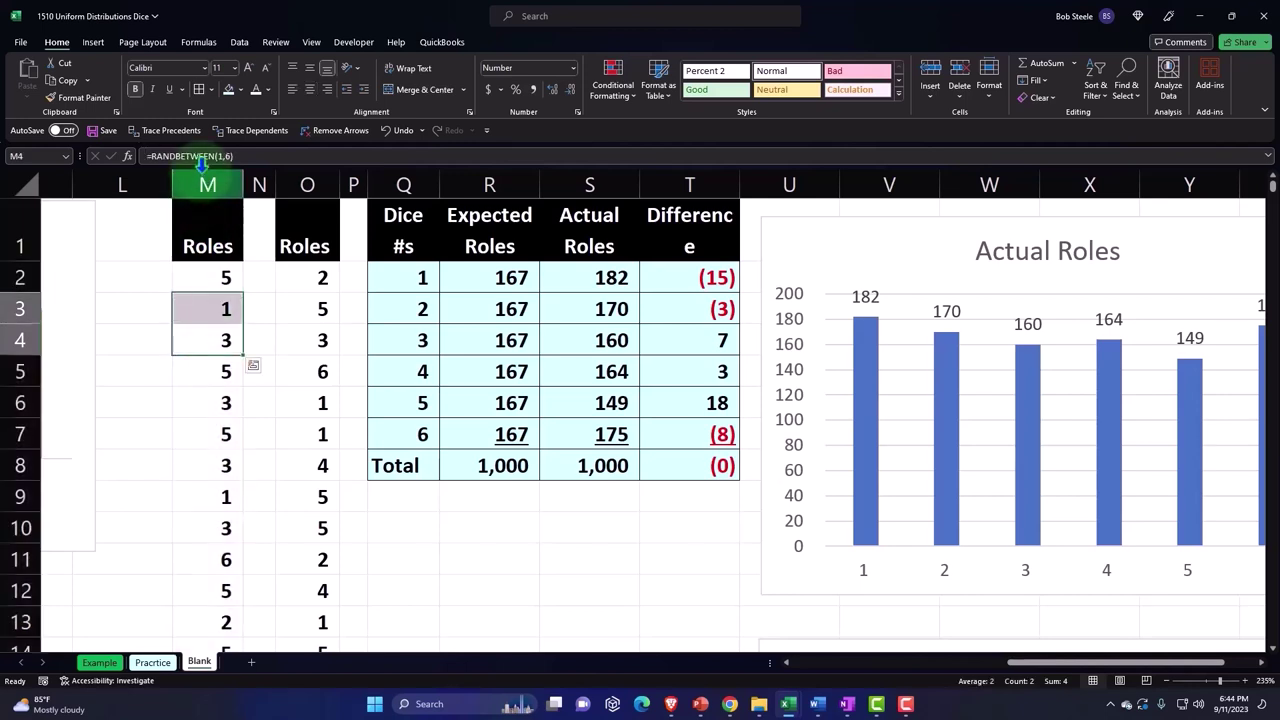
pyautogui.click(204, 186)
pyautogui.rightClick(220, 311)
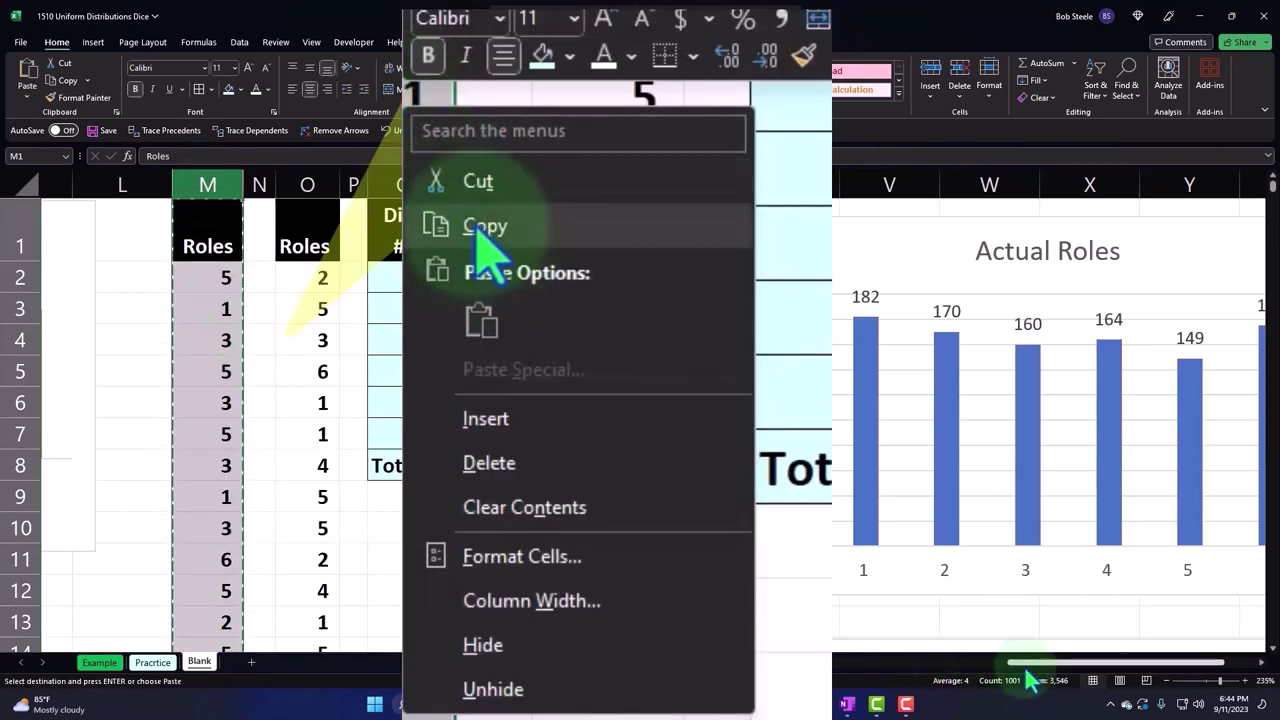
pyautogui.click(256, 363)
# Step: Paste the rolls as values into column AB
pyautogui.hscroll(2, 1200, 460)
pyautogui.click(1208, 433)
pyautogui.press('Right')
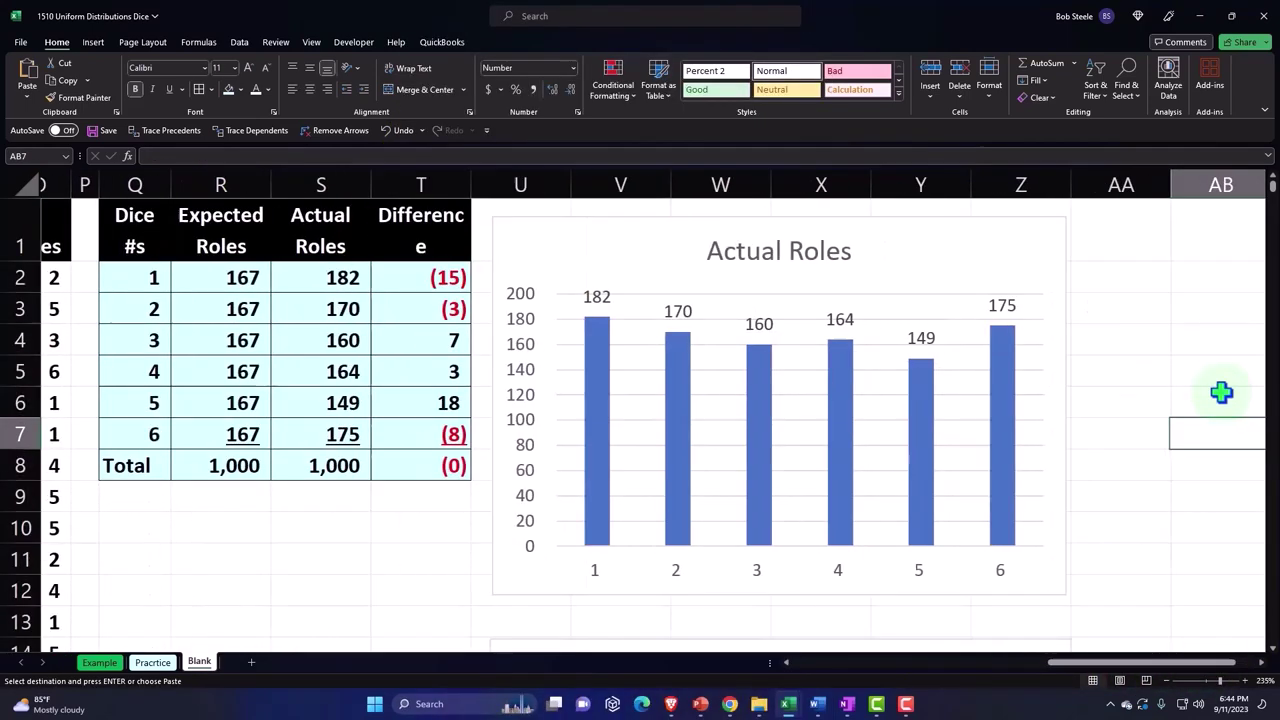
pyautogui.press('Right')
pyautogui.press('Right')
pyautogui.press('Right')
pyautogui.press('Right')
pyautogui.press('Right')
pyautogui.rightClick(700, 237)
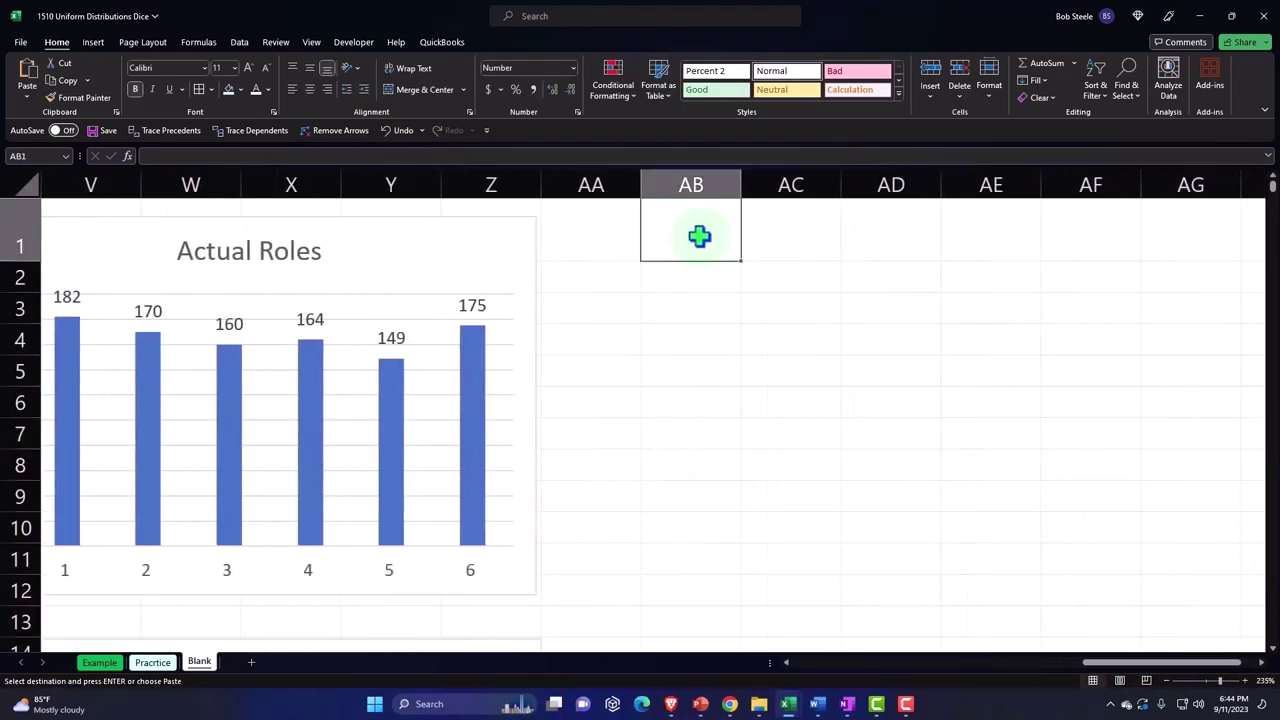
pyautogui.click(755, 326)
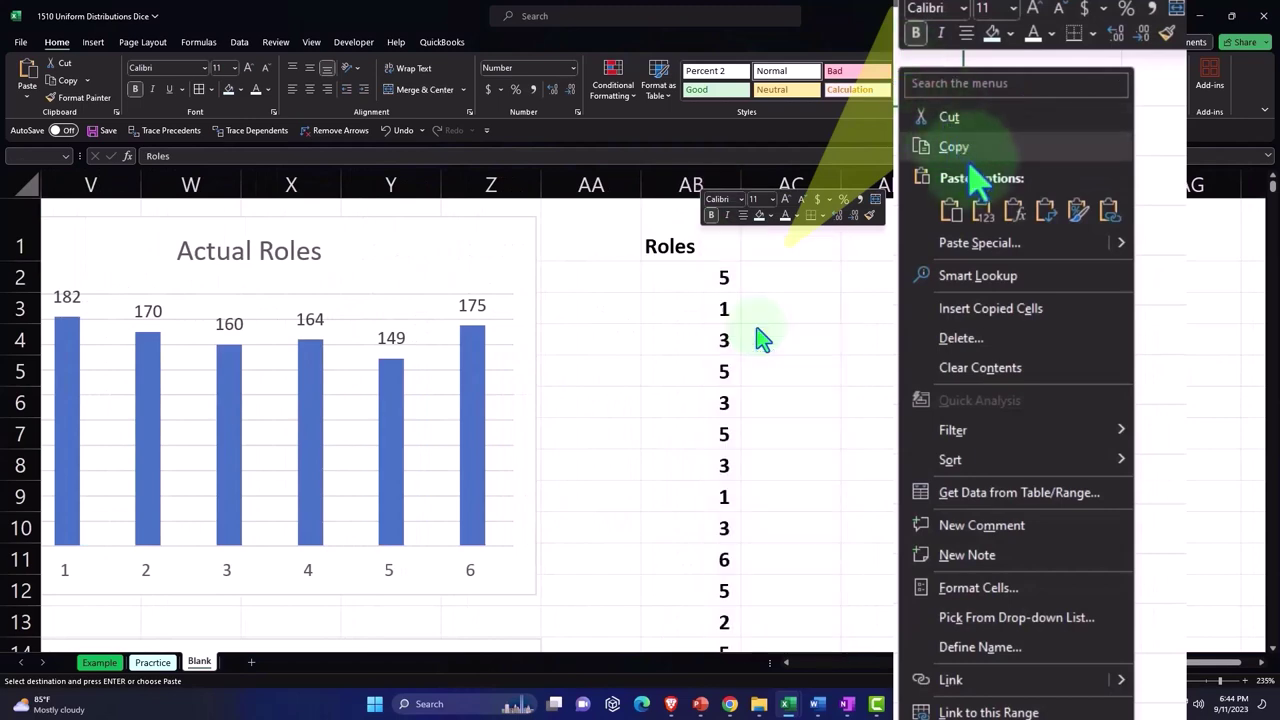
# Step: Paste further sets of roll values into columns AC, AD and AE
pyautogui.click(795, 229)
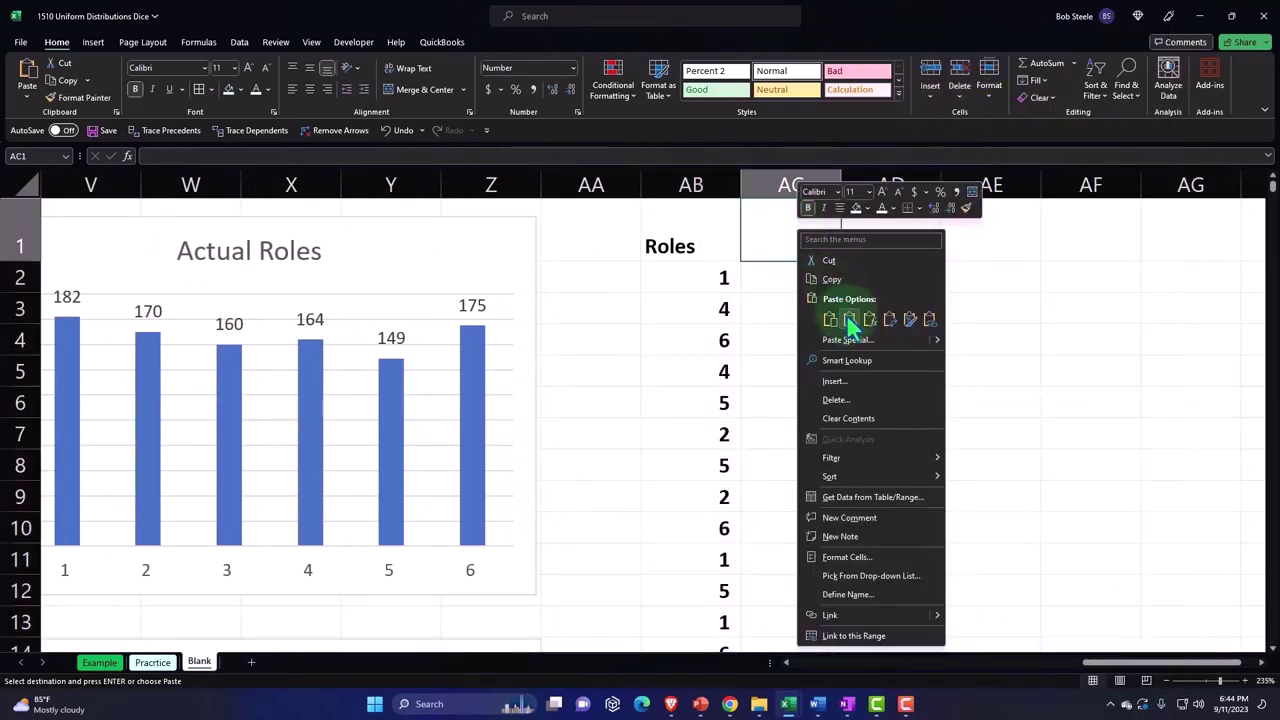
pyautogui.click(853, 323)
pyautogui.rightClick(891, 242)
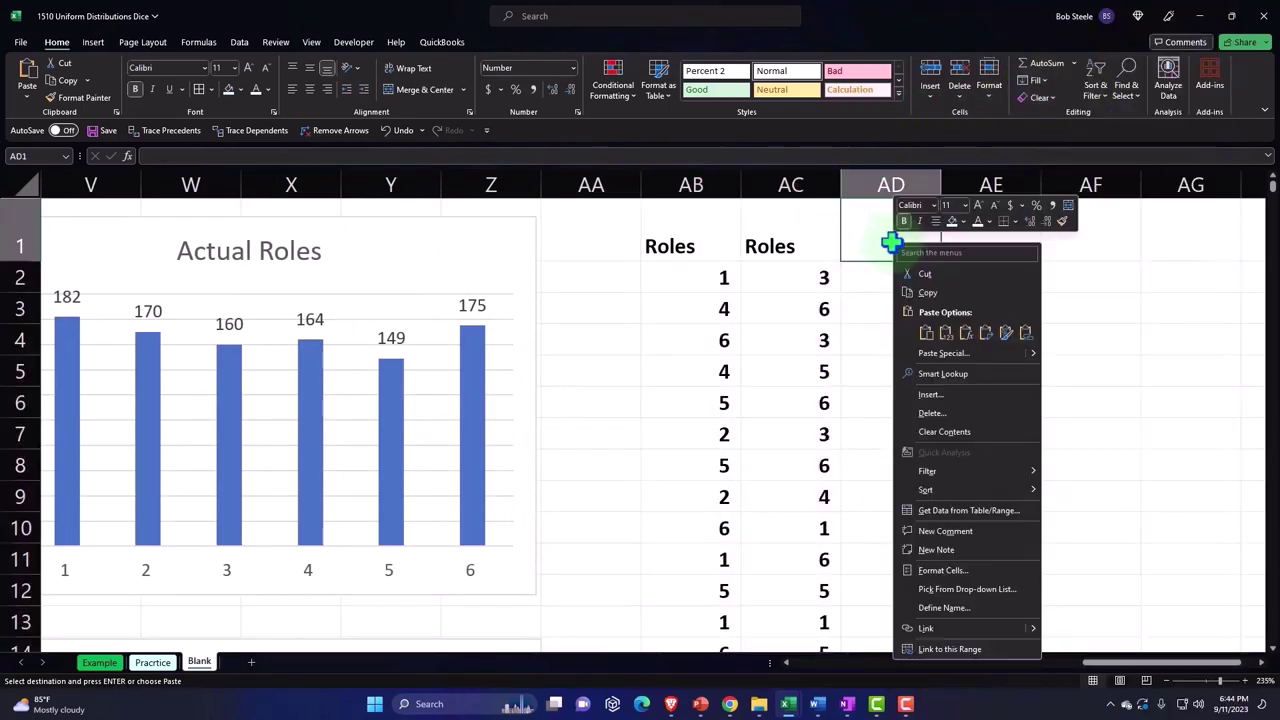
pyautogui.click(945, 333)
pyautogui.rightClick(978, 244)
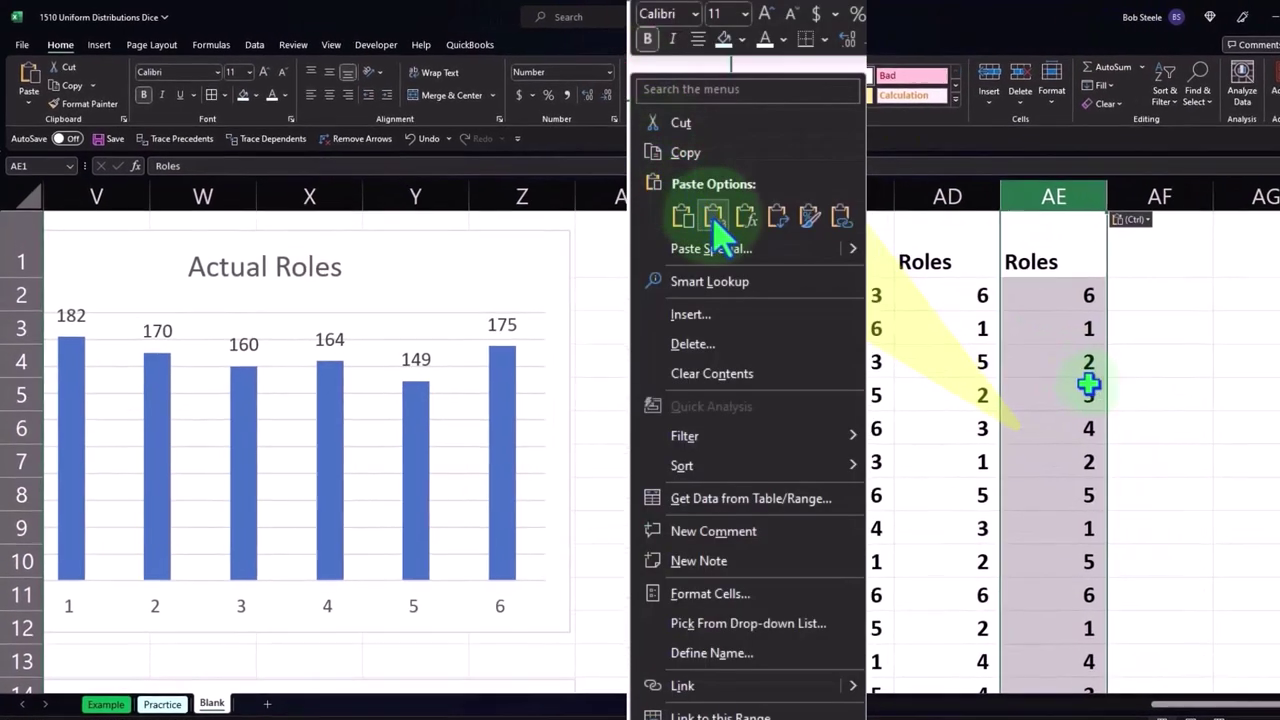
pyautogui.click(1030, 334)
pyautogui.click(1009, 349)
pyautogui.press('Return')
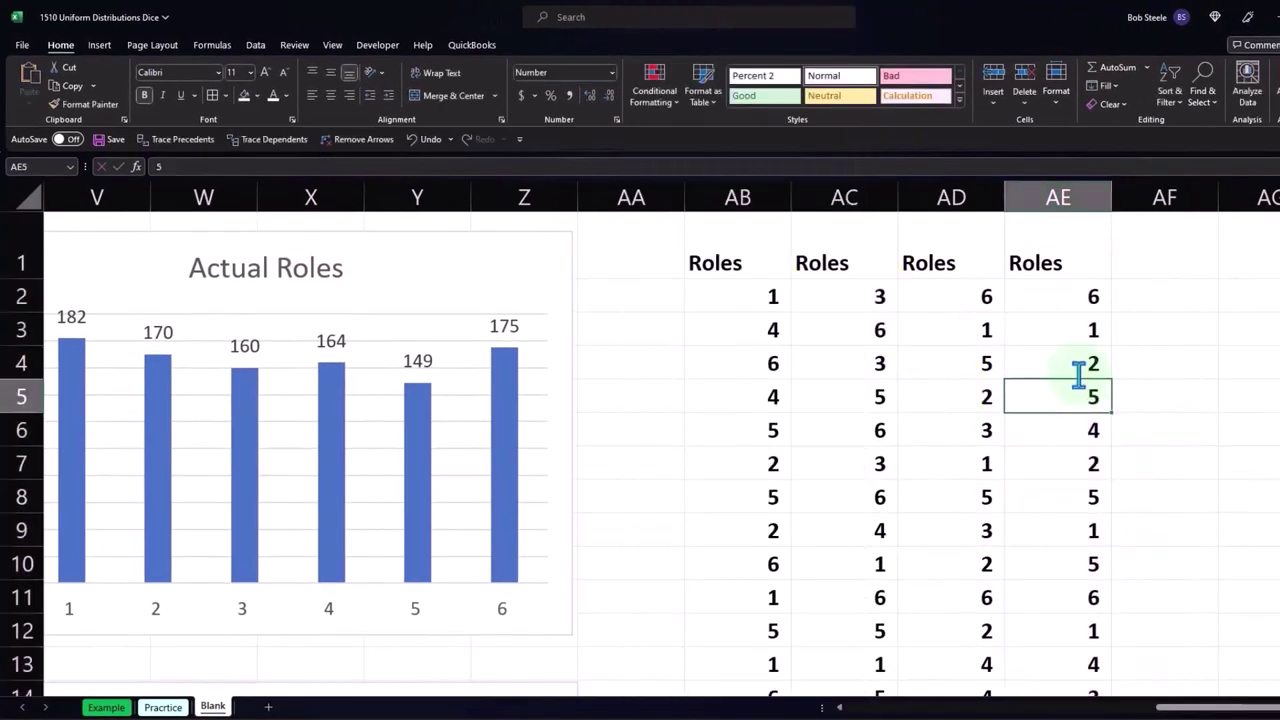
# Step: Label the headers in AB1:AE1 as Roles 1, Roles 2, Roles 3 and Roles 4
pyautogui.doubleClick(762, 268)
pyautogui.write('1')
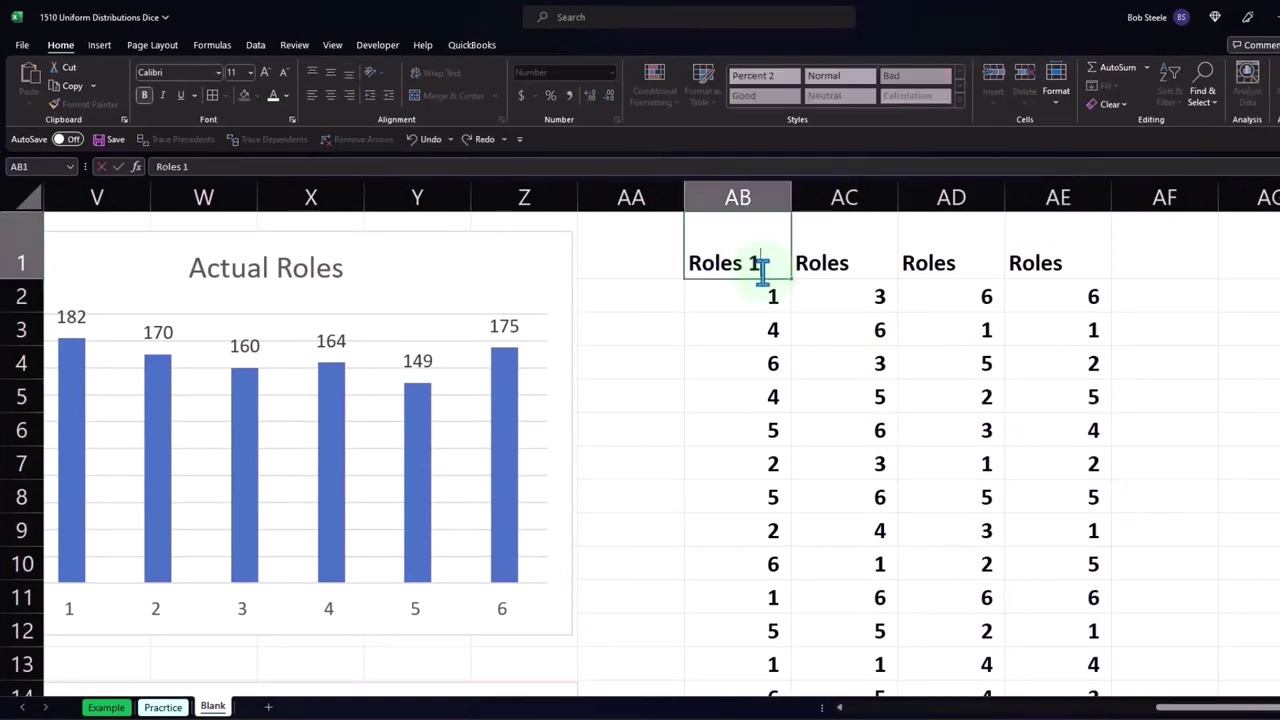
pyautogui.press('Return')
pyautogui.click(860, 263)
pyautogui.doubleClick(860, 263)
pyautogui.write('2')
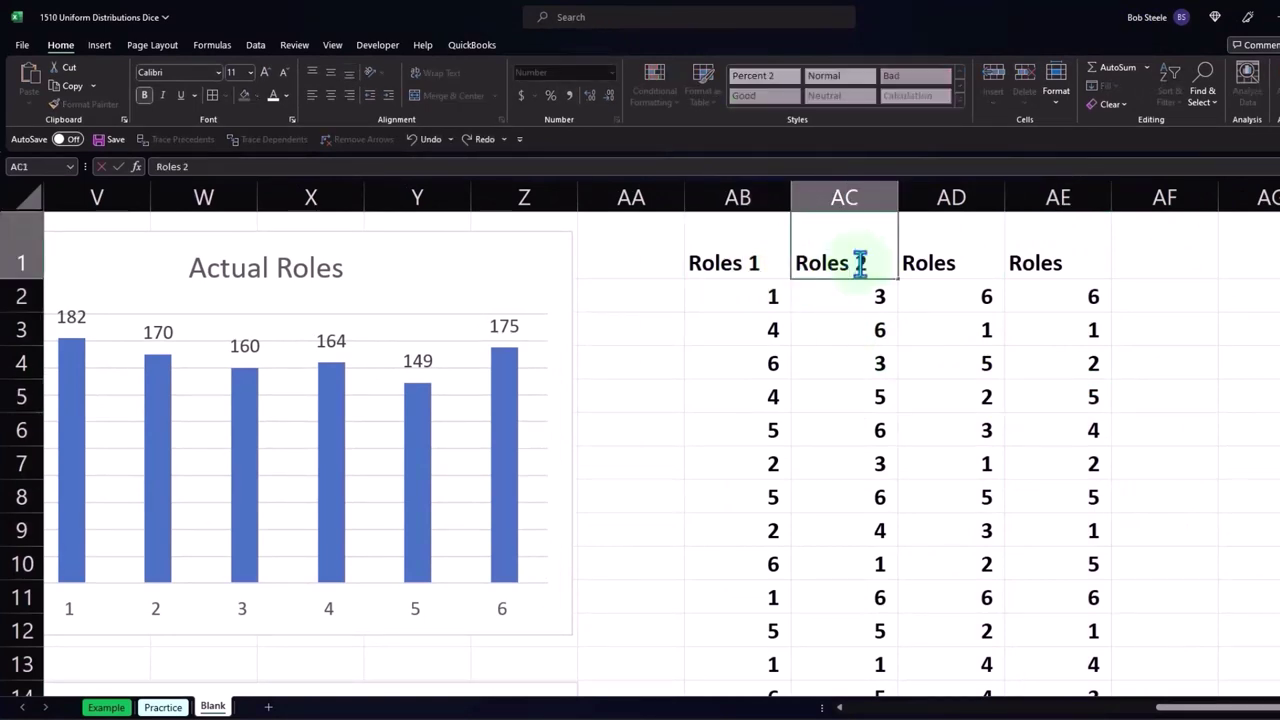
pyautogui.press('Return')
pyautogui.click(968, 263)
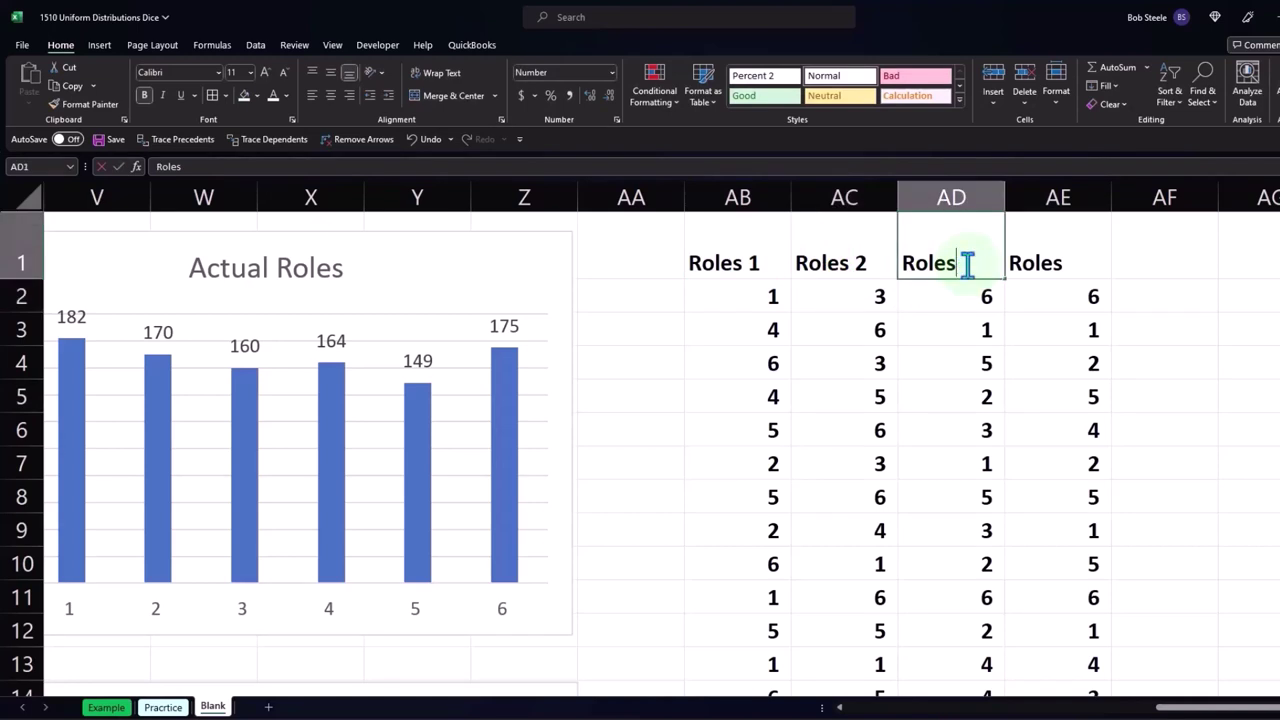
pyautogui.doubleClick(968, 263)
pyautogui.press('Return')
pyautogui.click(1080, 263)
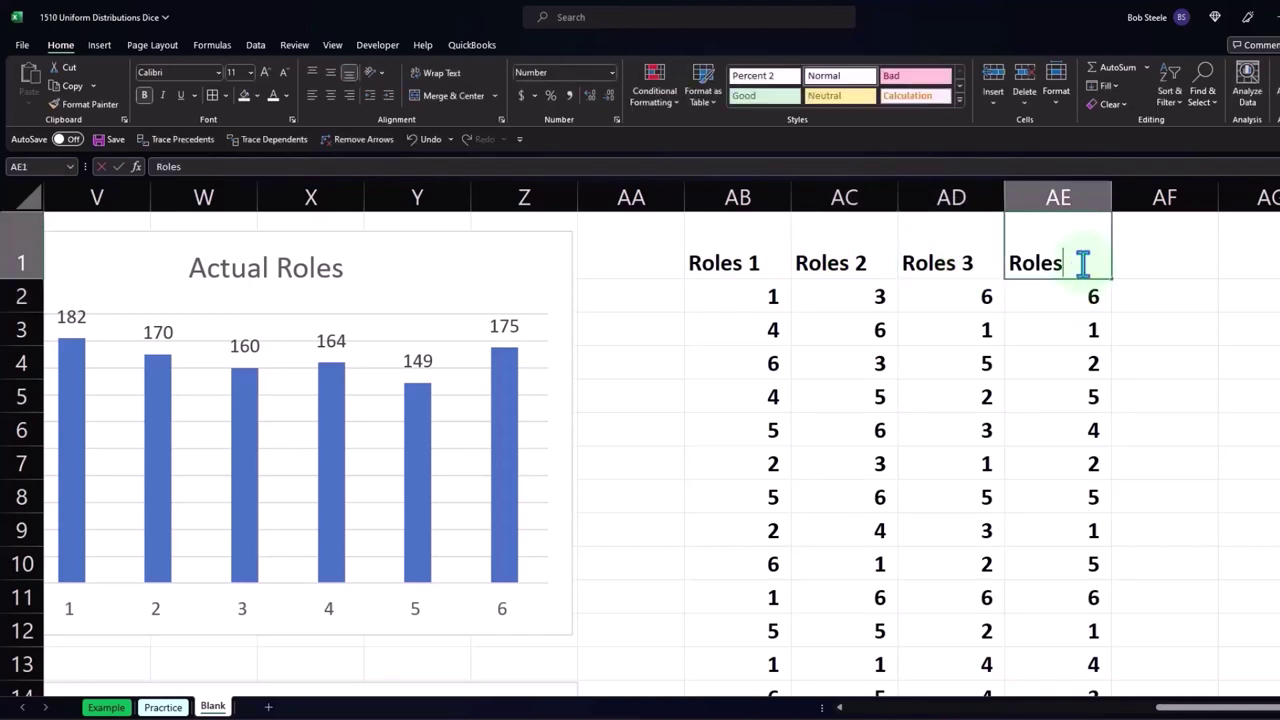
pyautogui.doubleClick(1080, 263)
pyautogui.write('4')
pyautogui.press('Return')
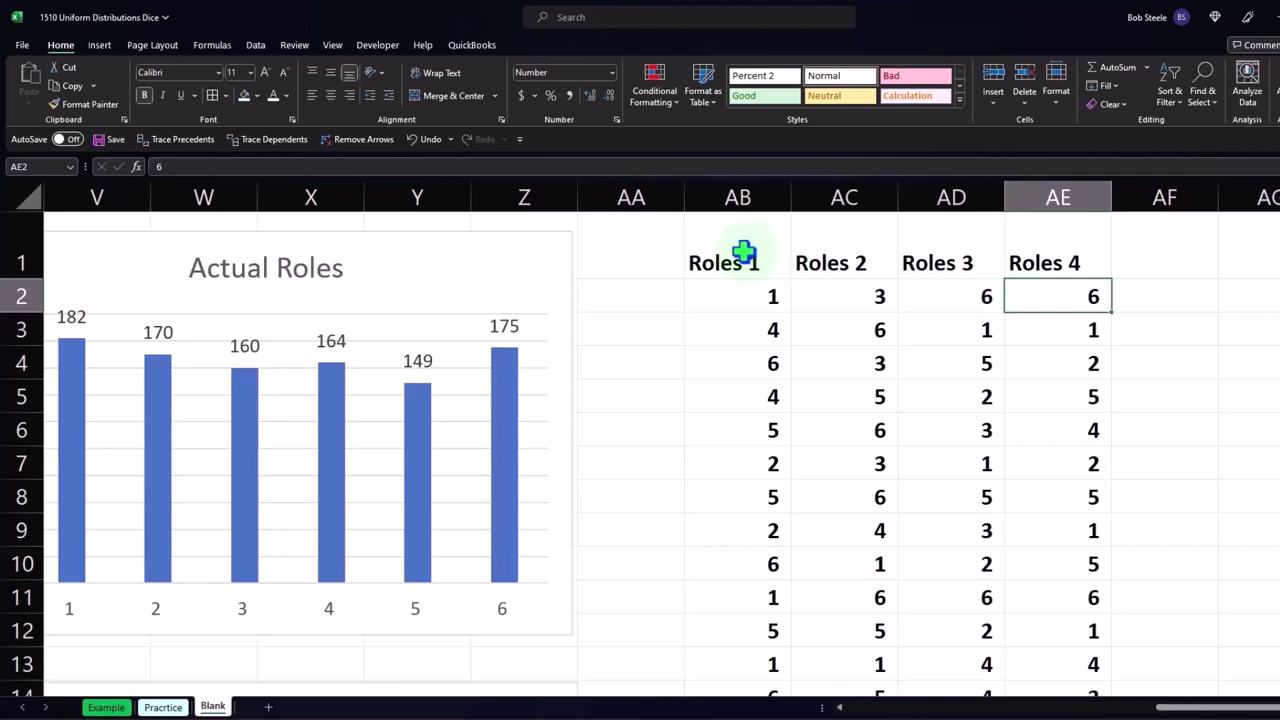
# Step: Fill the four header cells AB1:AE1 black
pyautogui.moveTo(744, 253); pyautogui.dragTo(1018, 238)
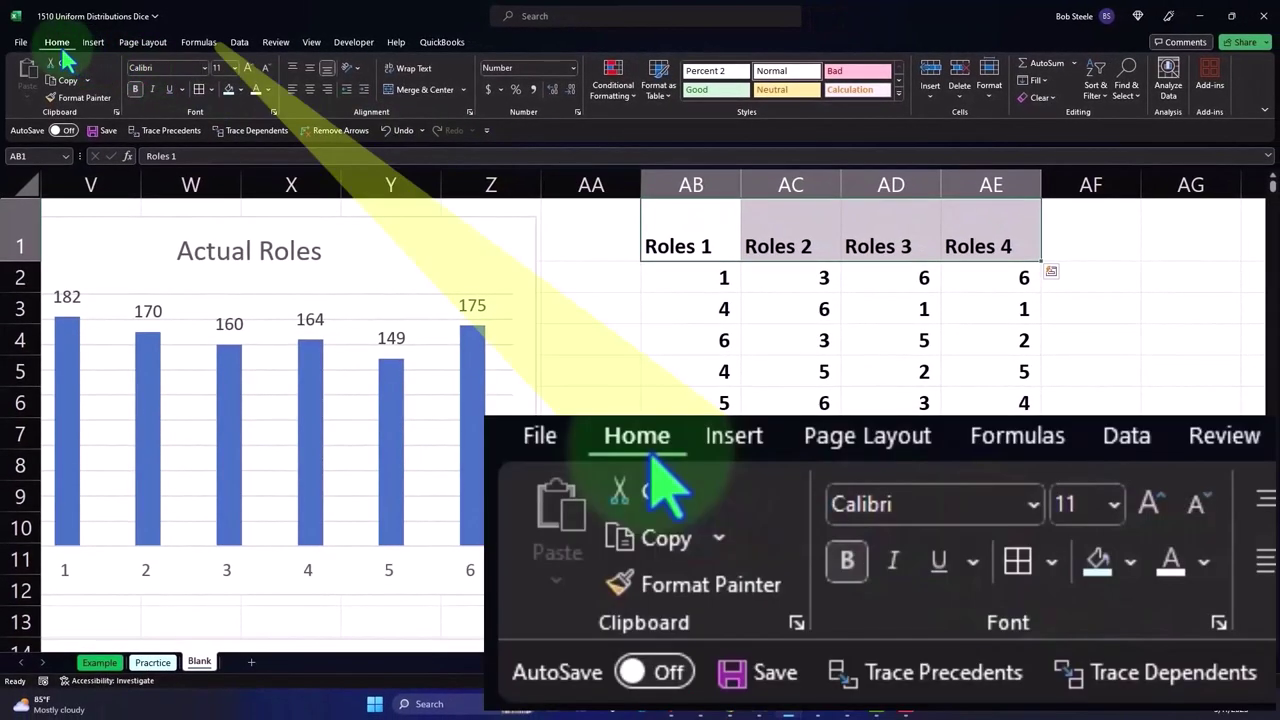
pyautogui.click(240, 89)
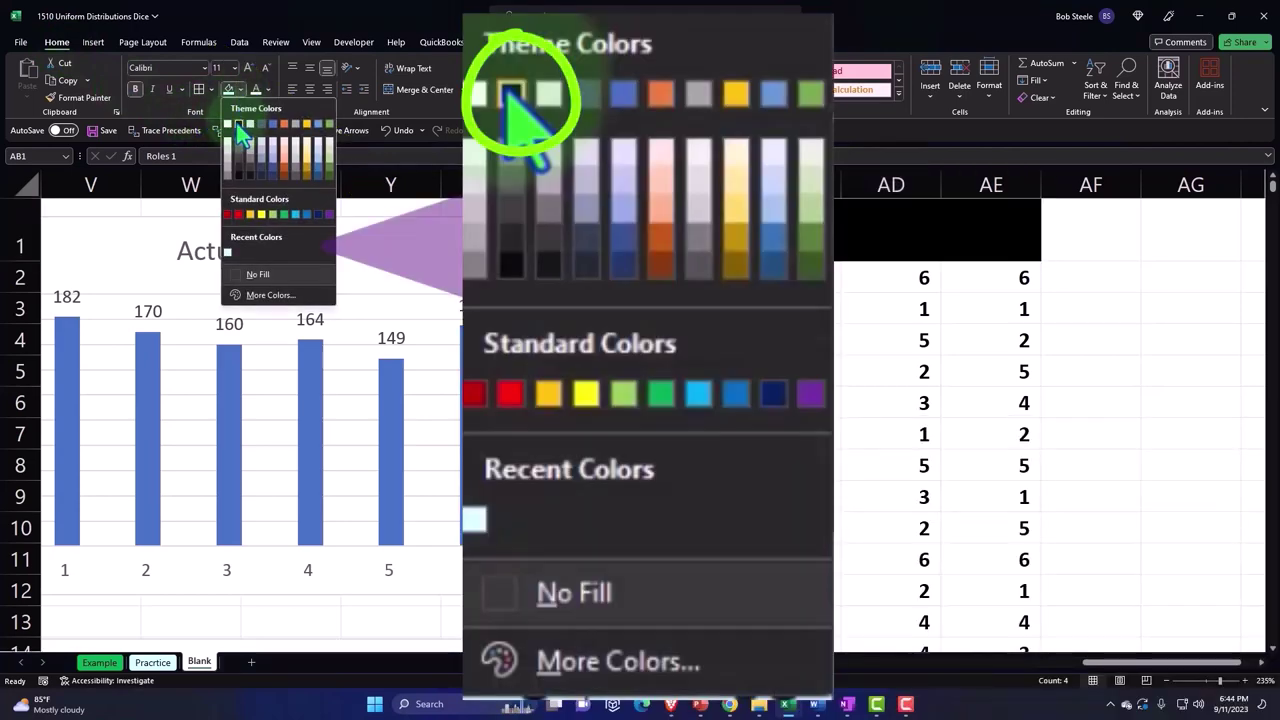
pyautogui.click(238, 125)
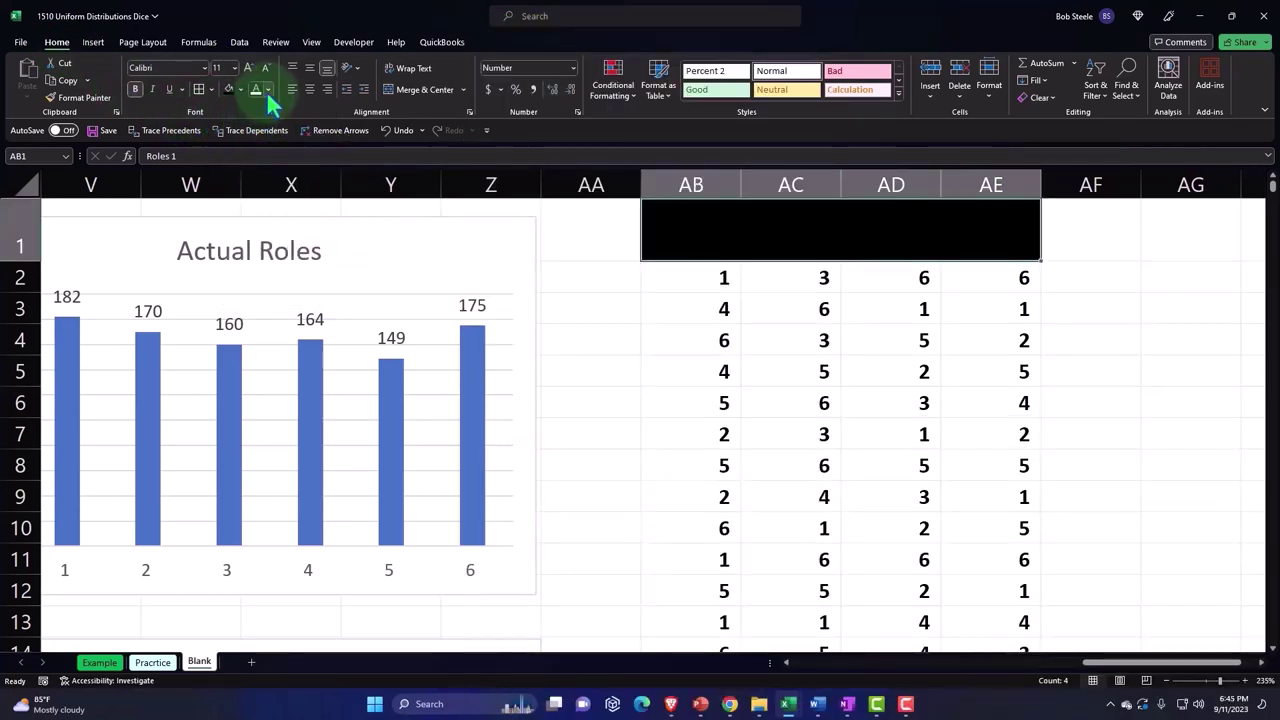
# Step: Make the Roles 1–4 header text white and centered
pyautogui.click(257, 90)
pyautogui.click(823, 338)
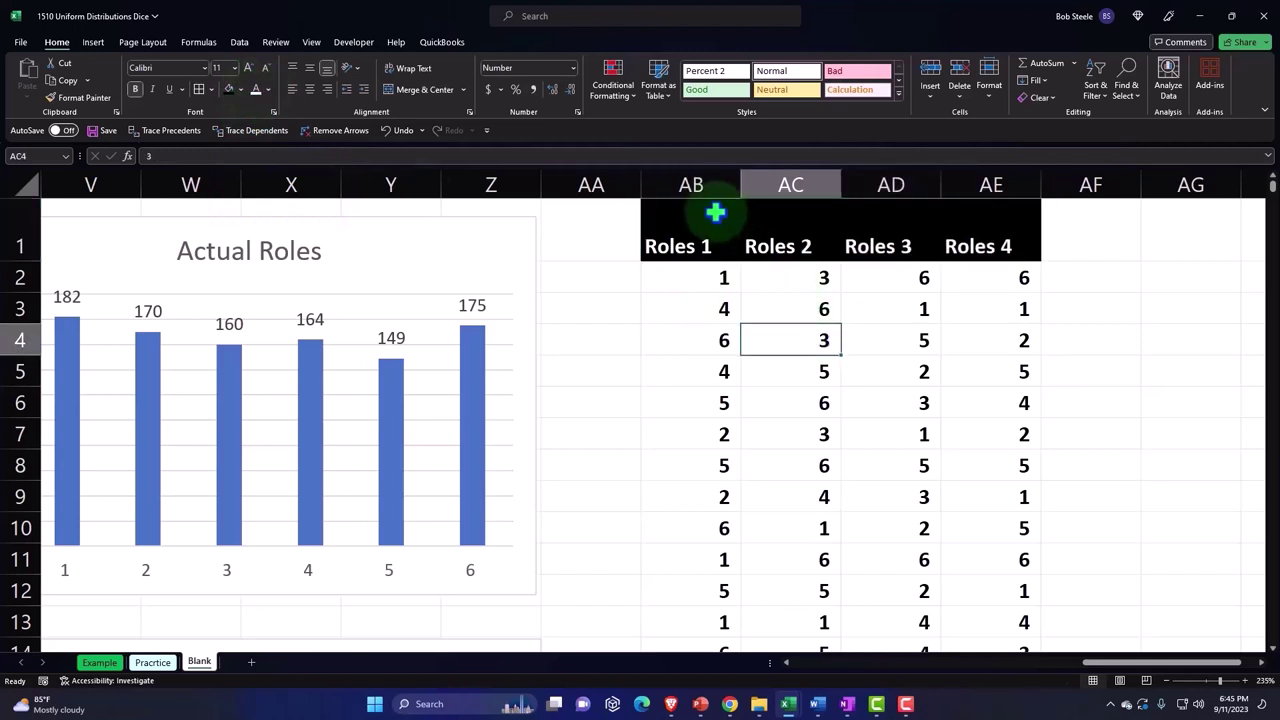
pyautogui.moveTo(700, 237); pyautogui.dragTo(980, 232)
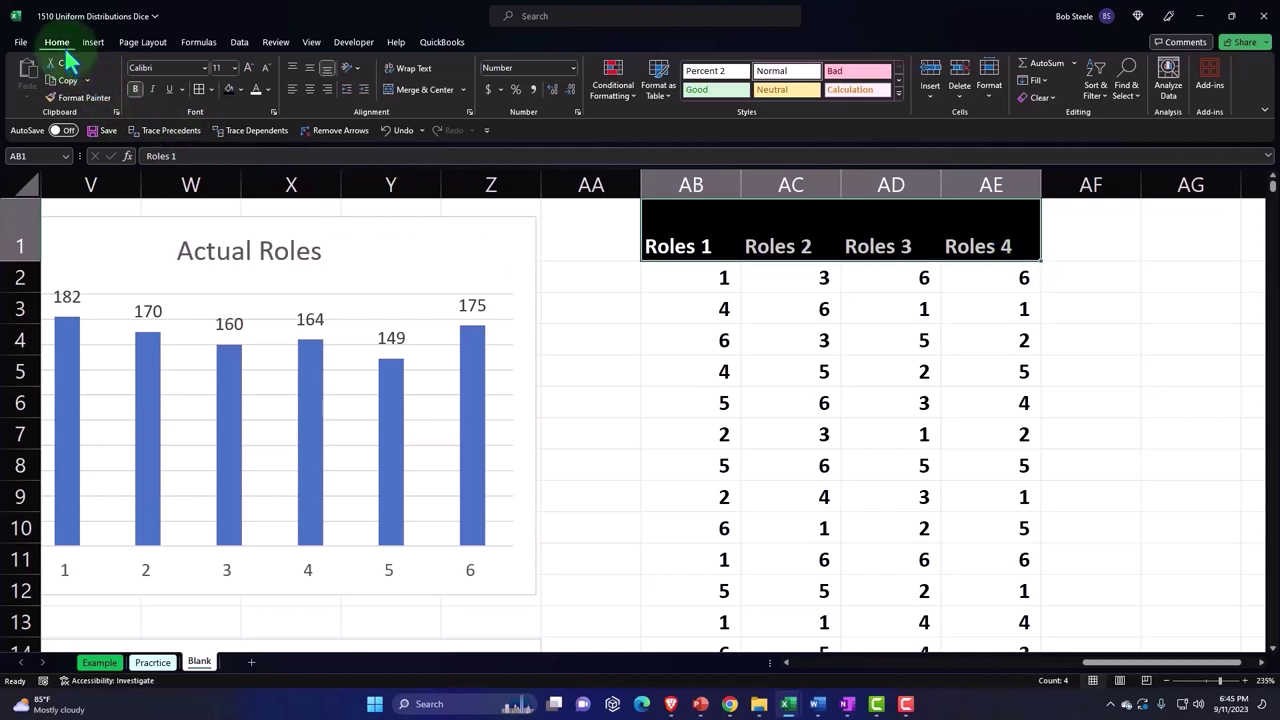
pyautogui.click(309, 90)
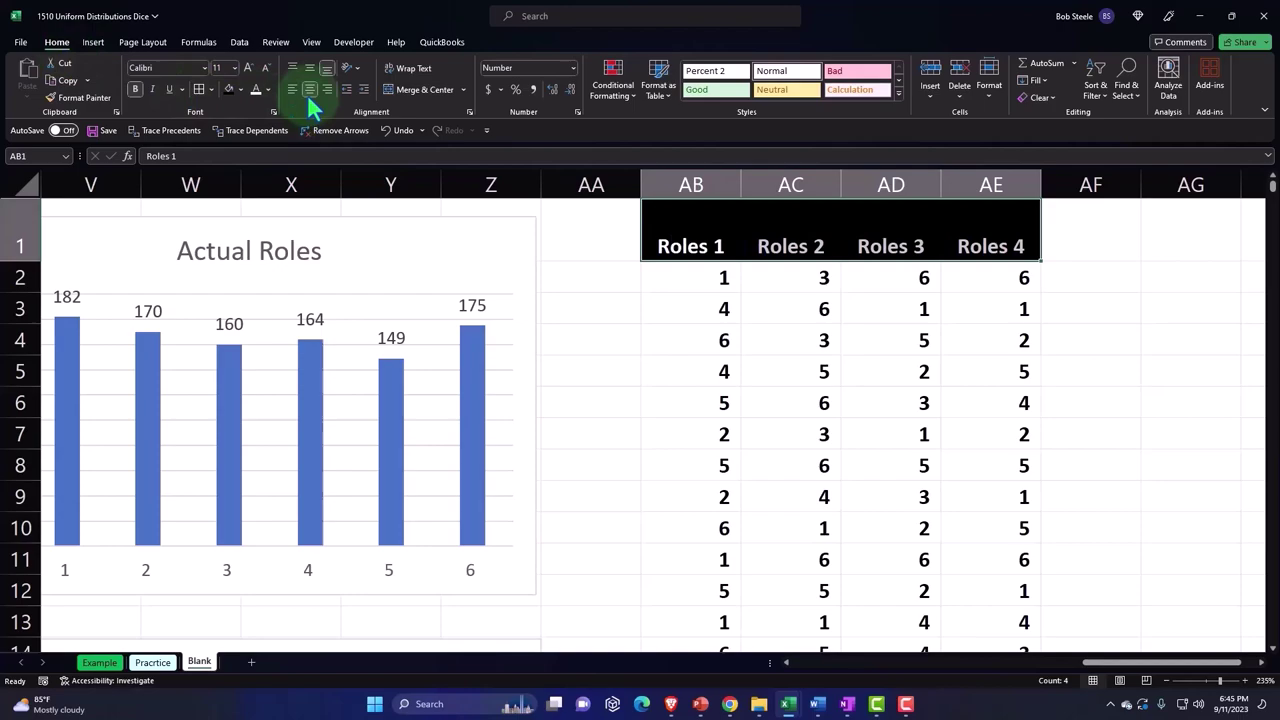
# Step: Narrow columns AB through AE to the same slightly smaller width
pyautogui.click(718, 308)
pyautogui.moveTo(705, 186); pyautogui.dragTo(940, 194)
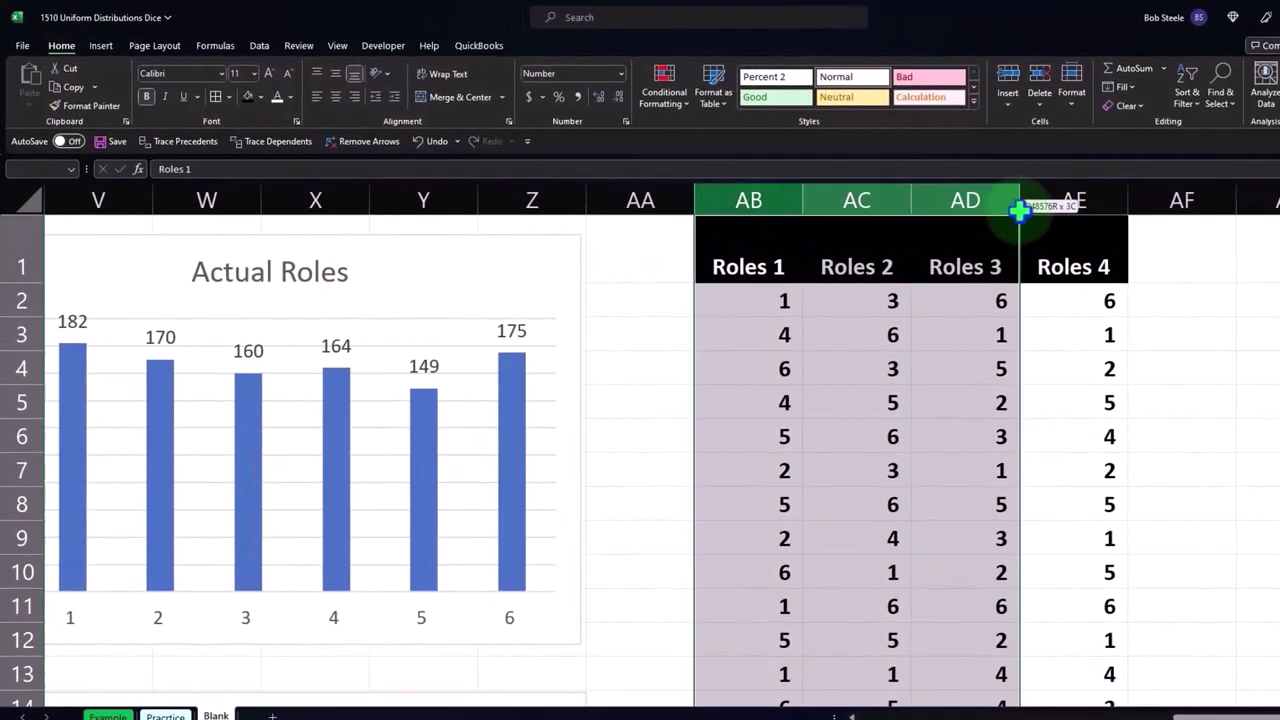
pyautogui.moveTo(1019, 210)
pyautogui.mouseDown()
pyautogui.moveTo(1060, 200)
pyautogui.moveTo(944, 202)
pyautogui.mouseUp()
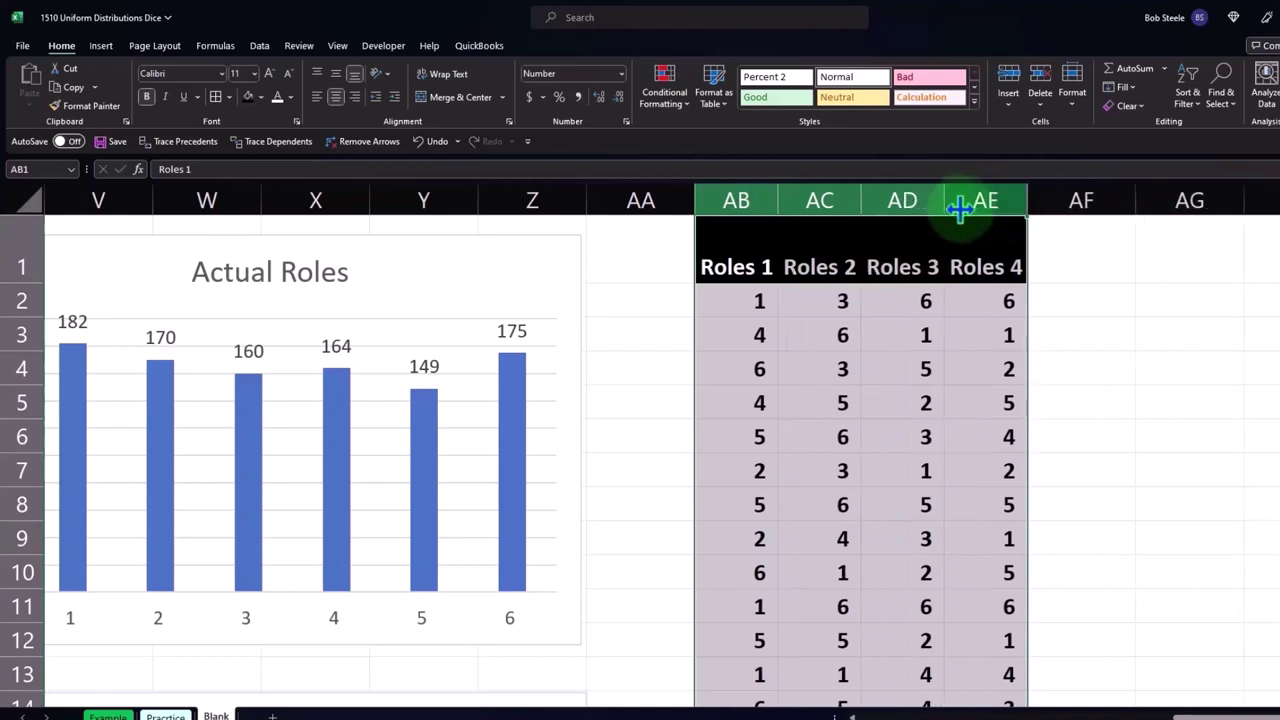
pyautogui.click(849, 376)
pyautogui.moveTo(985, 210); pyautogui.dragTo(985, 210)
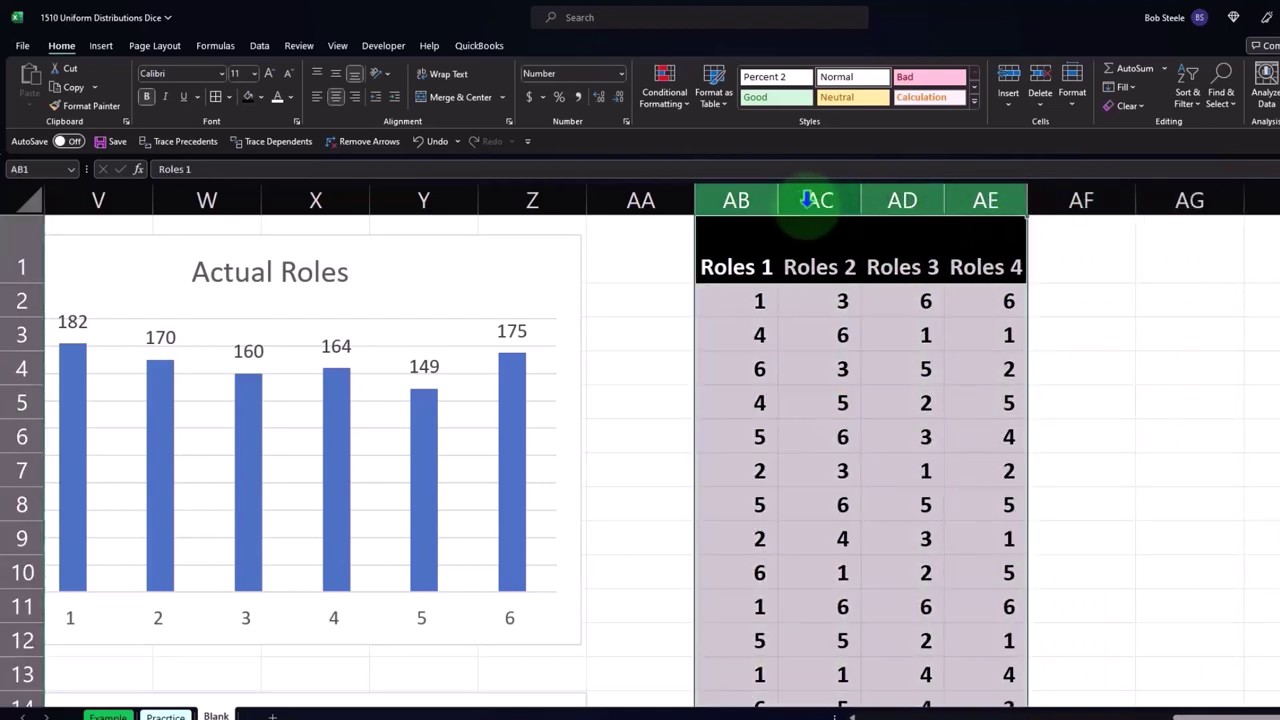
pyautogui.moveTo(777, 200); pyautogui.dragTo(775, 200)
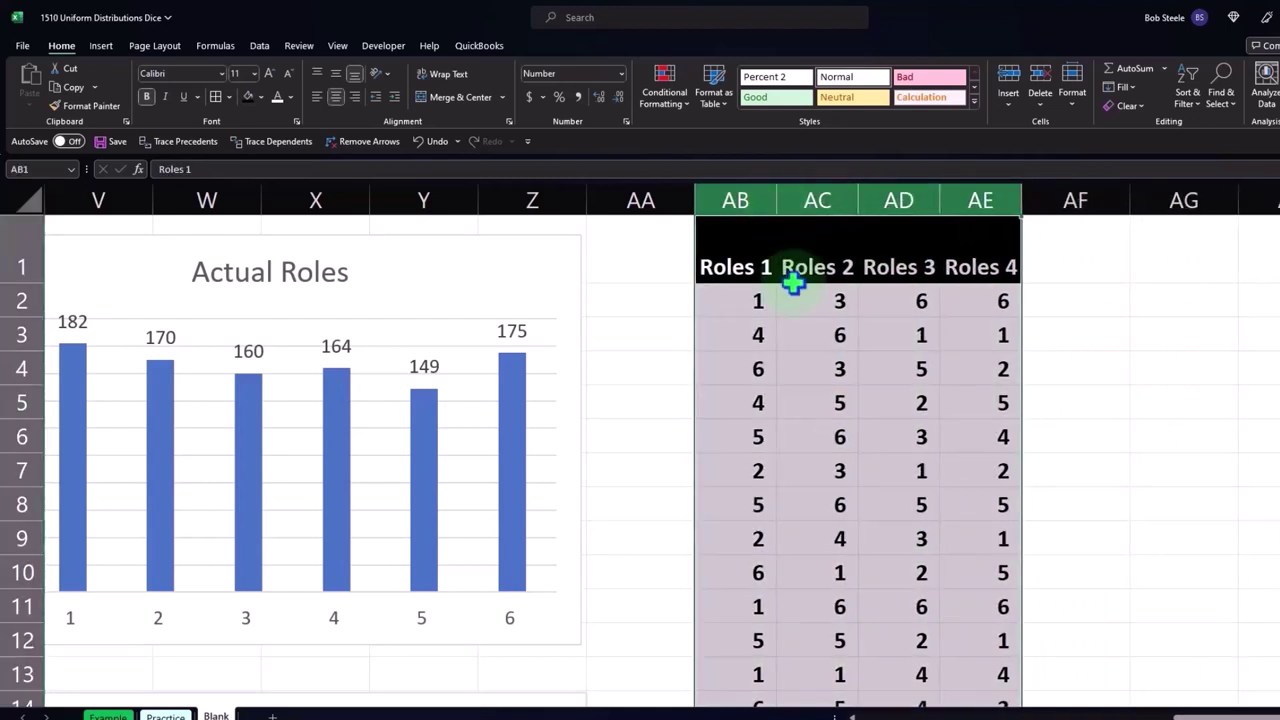
pyautogui.click(826, 338)
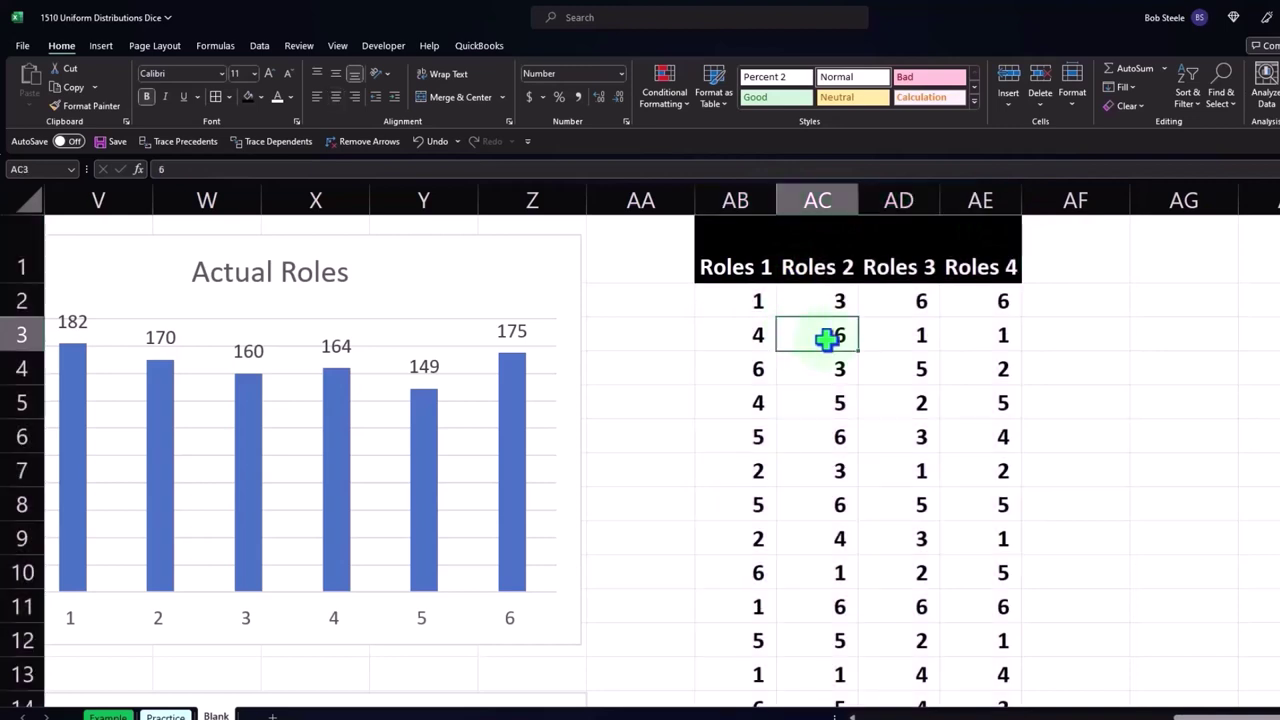
pyautogui.press('Right')
pyautogui.press('Right')
pyautogui.press('Right')
pyautogui.press('Right')
pyautogui.press('Right')
pyautogui.press('Right')
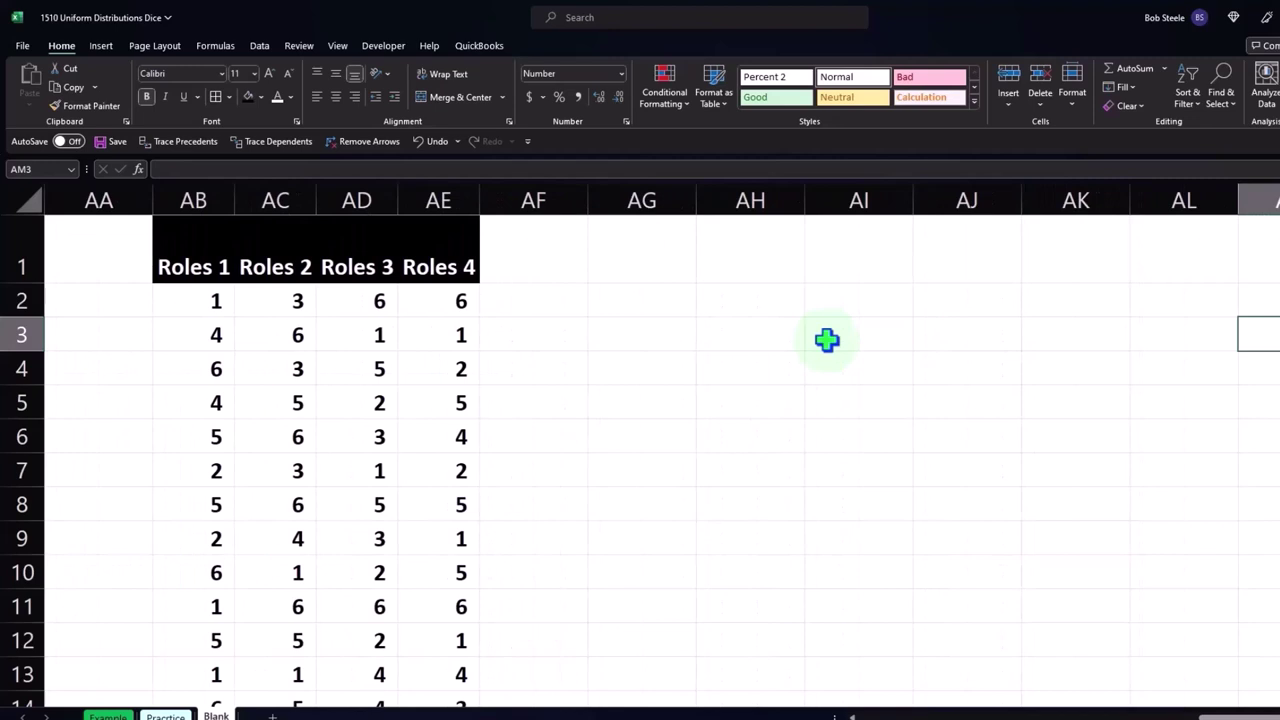
# Step: Select the Roles 1 values from AB2 down to AB1001, then scroll back up
pyautogui.click(201, 295)
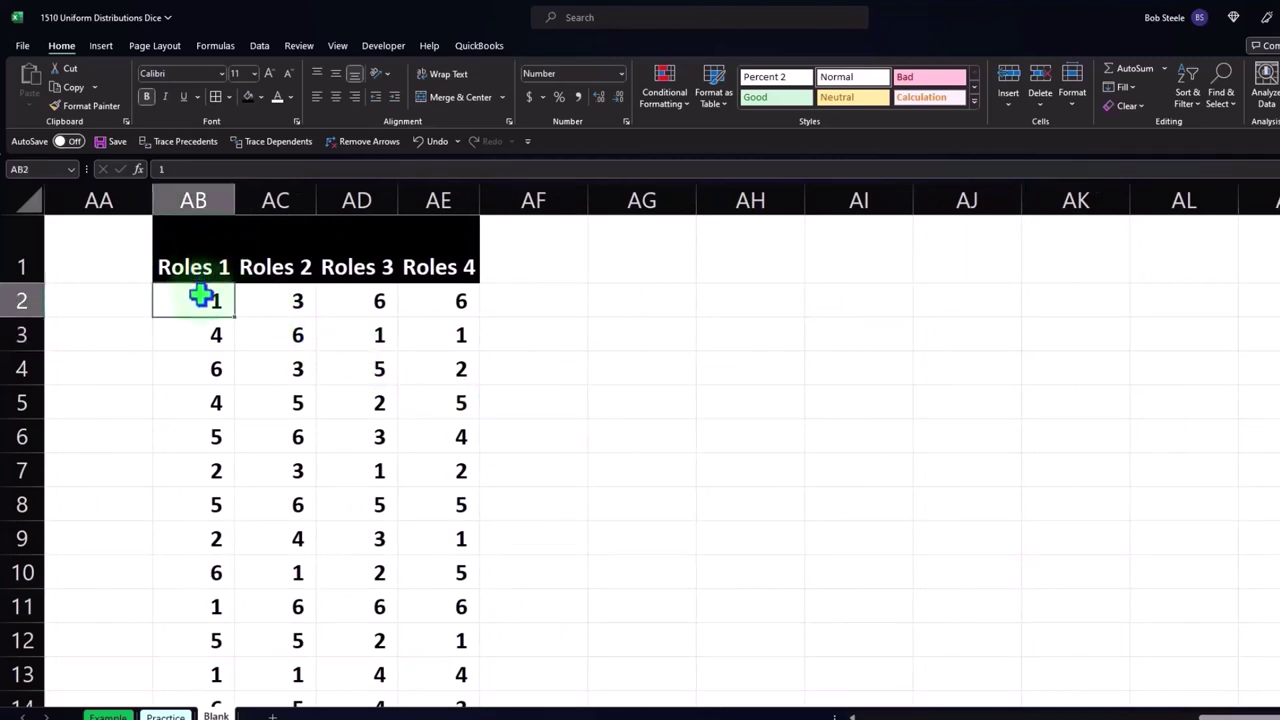
pyautogui.hotkey('ctrl', 'shift', 'Down')
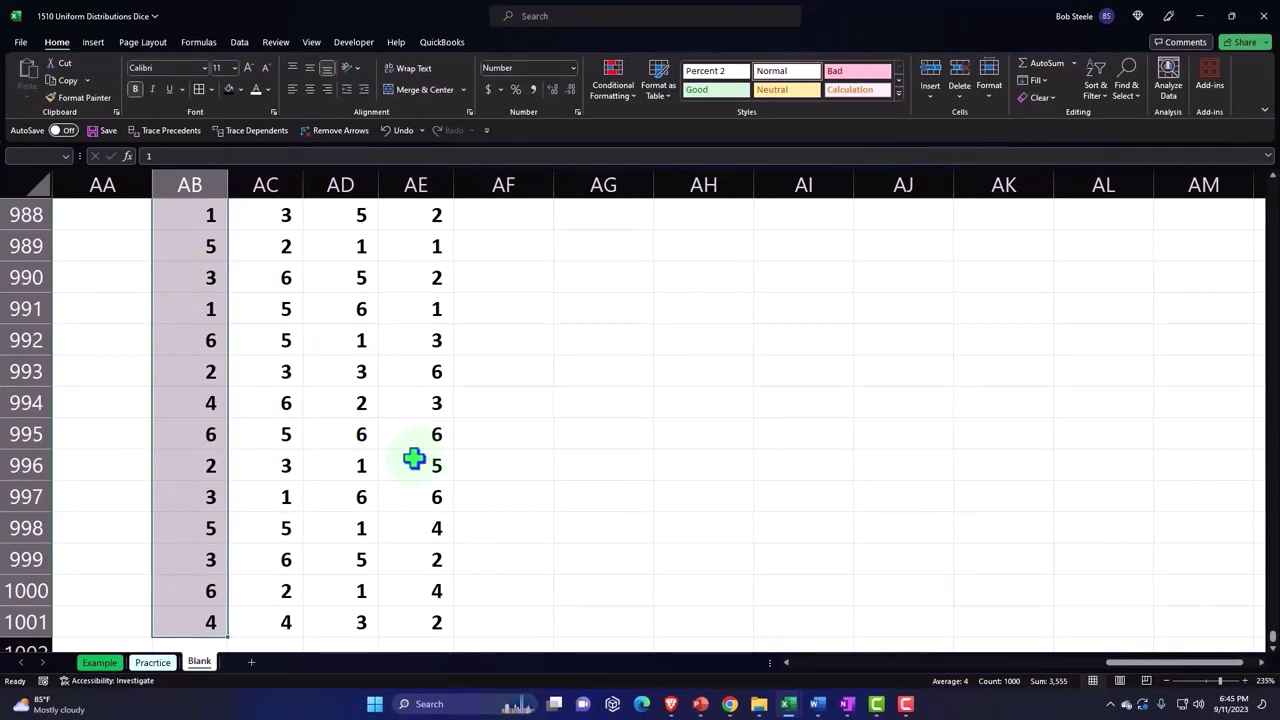
pyautogui.scroll(2, 414, 459)
pyautogui.scroll(10, 414, 459)
pyautogui.scroll(4, 414, 459)
pyautogui.scroll(9, 414, 459)
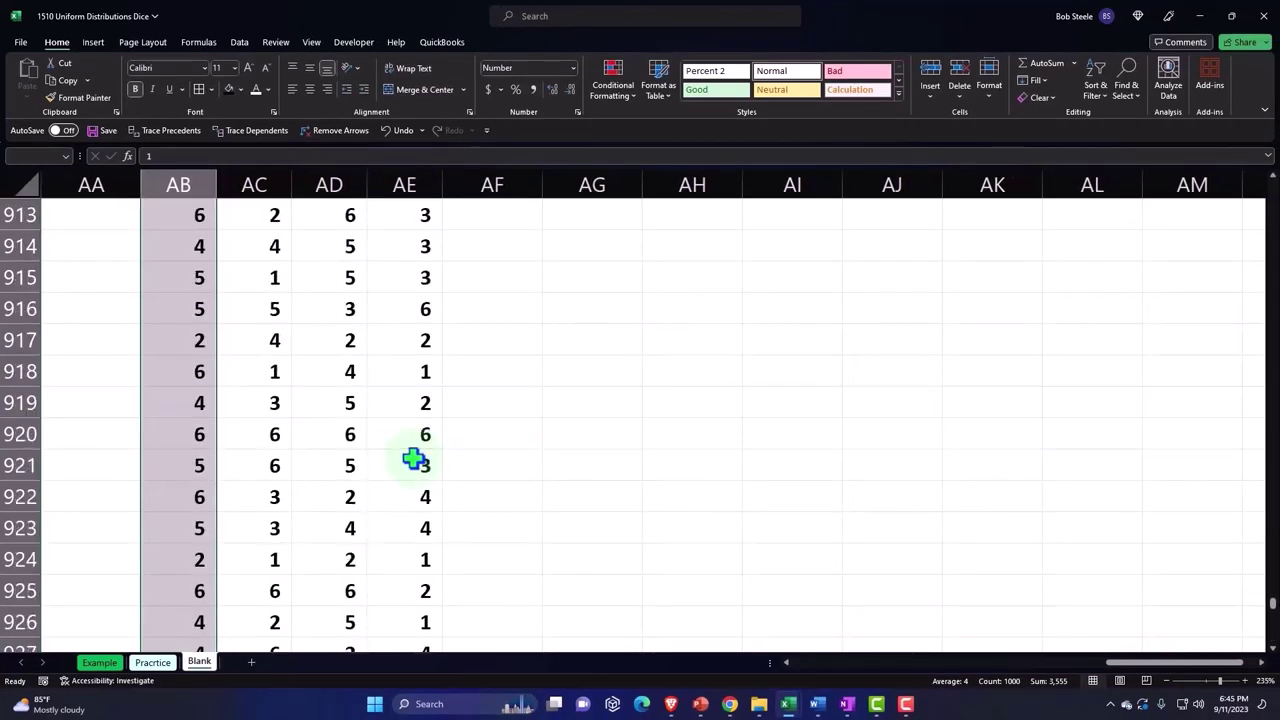
pyautogui.scroll(8, 414, 459)
pyautogui.scroll(8, 414, 459)
pyautogui.scroll(7, 414, 459)
pyautogui.scroll(12, 414, 459)
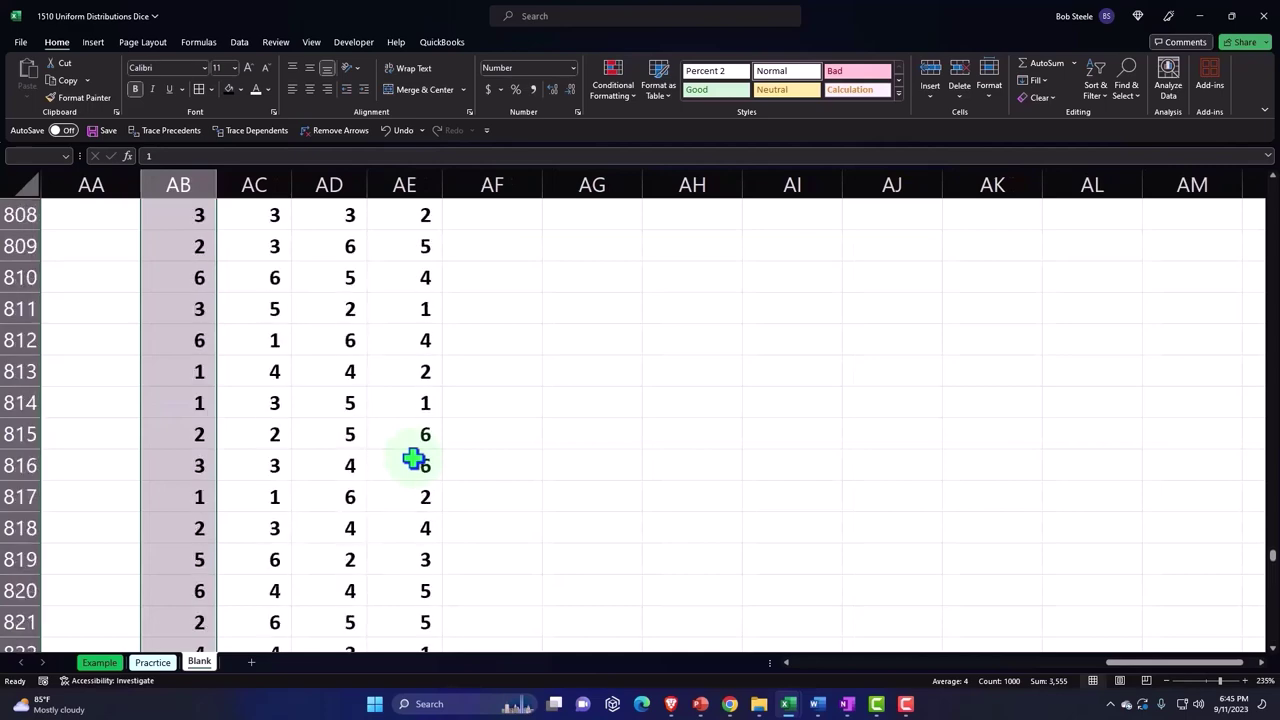
pyautogui.scroll(6, 414, 459)
pyautogui.moveTo(1272, 548); pyautogui.dragTo(1262, 160)
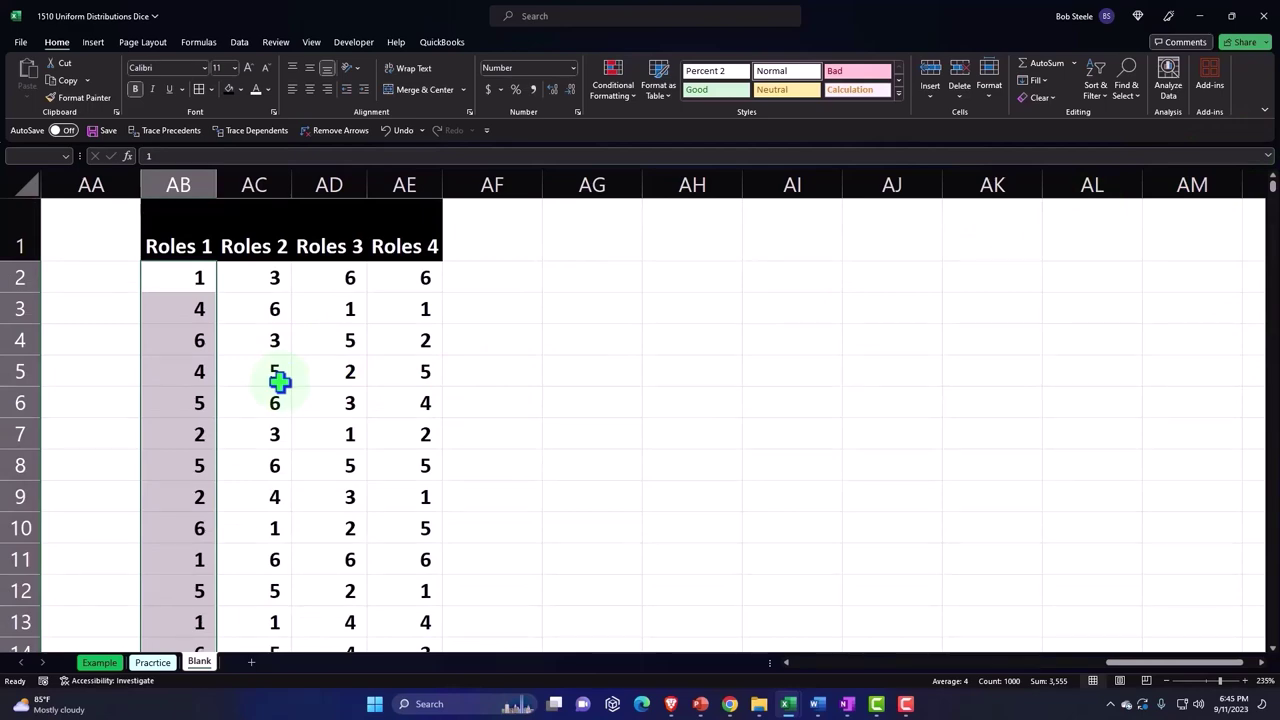
# Step: Reselect AB2:AB1001 and bring the top of the selection back into view
pyautogui.click(573, 226)
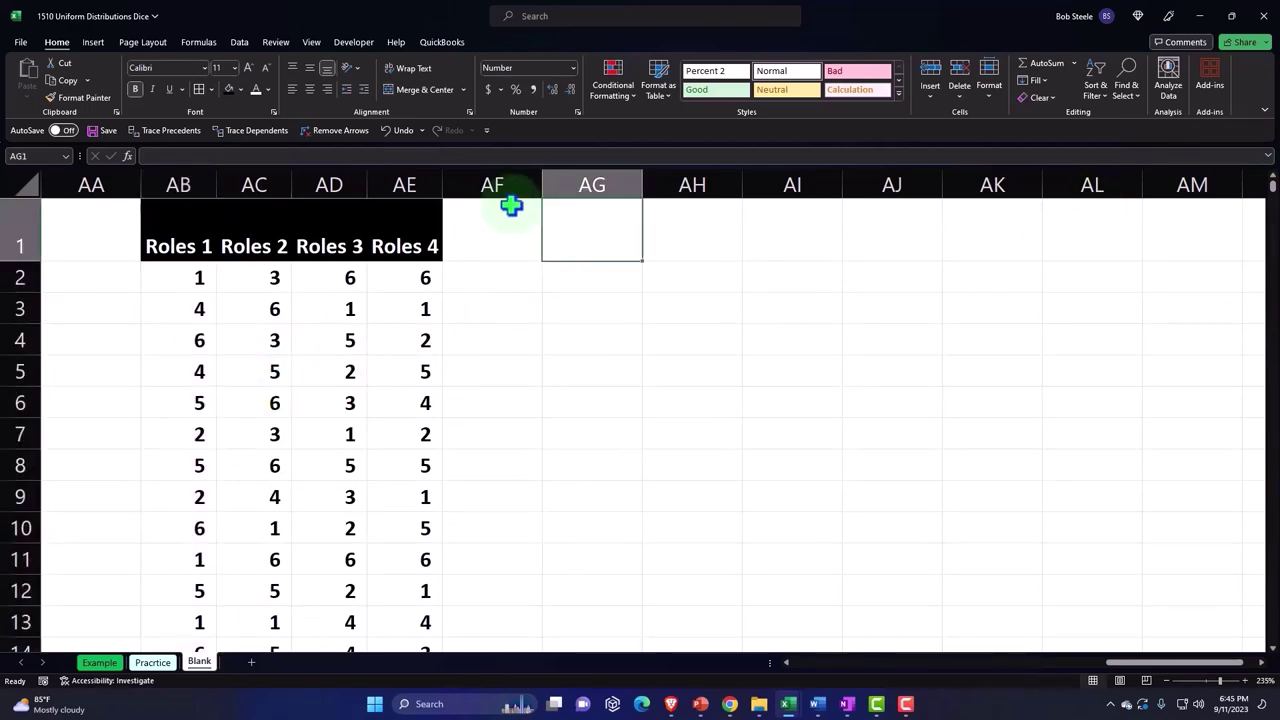
pyautogui.click(178, 276)
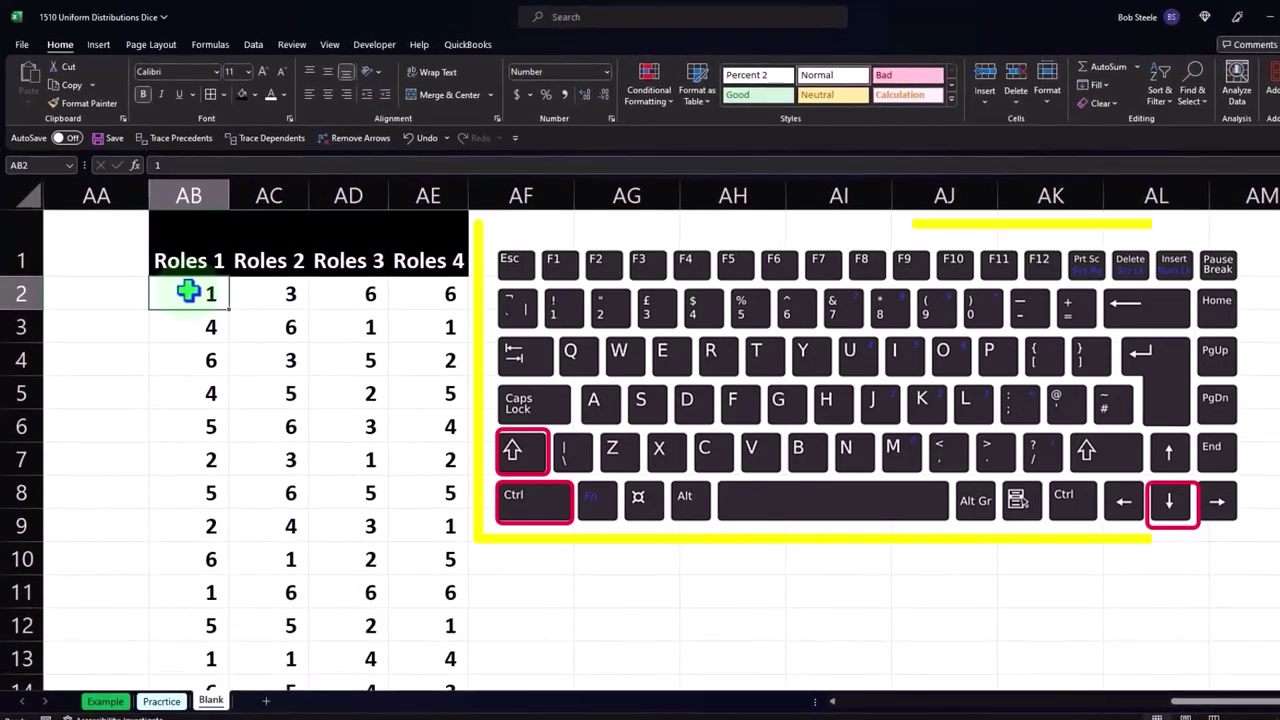
pyautogui.hotkey('ctrl', 'shift', 'Down')
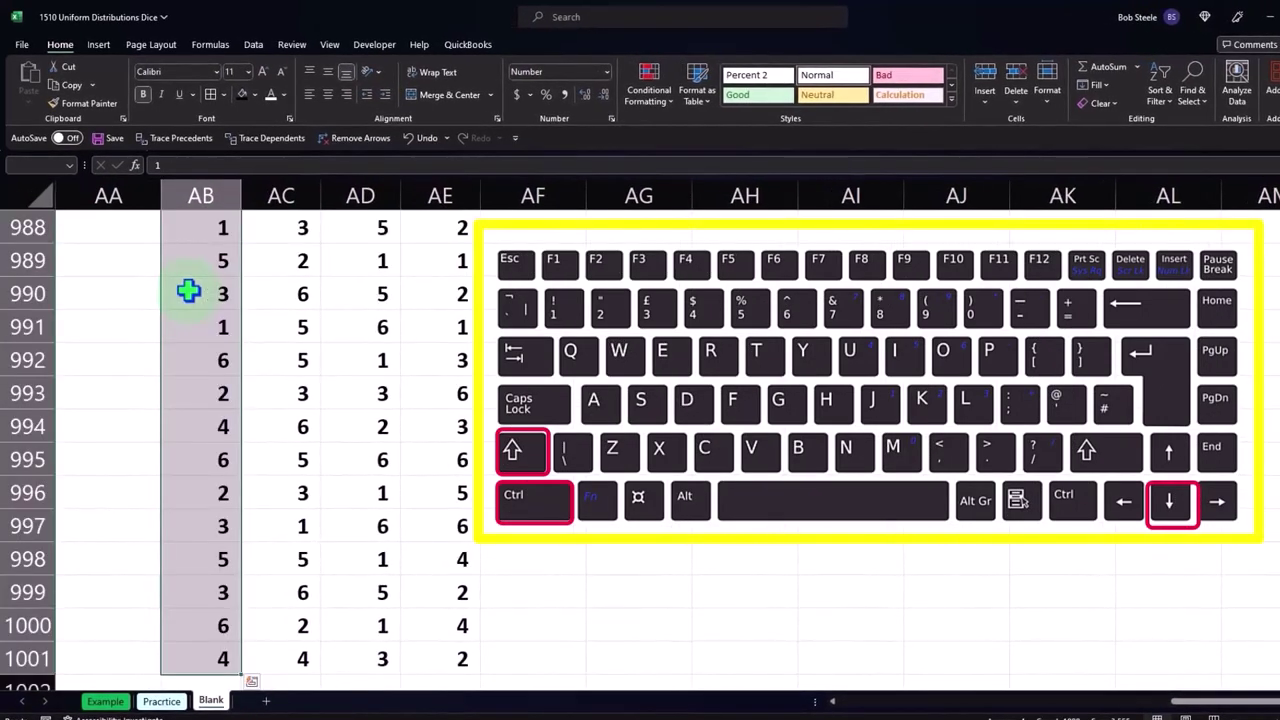
pyautogui.hotkey('ctrl', 'BackSpace')
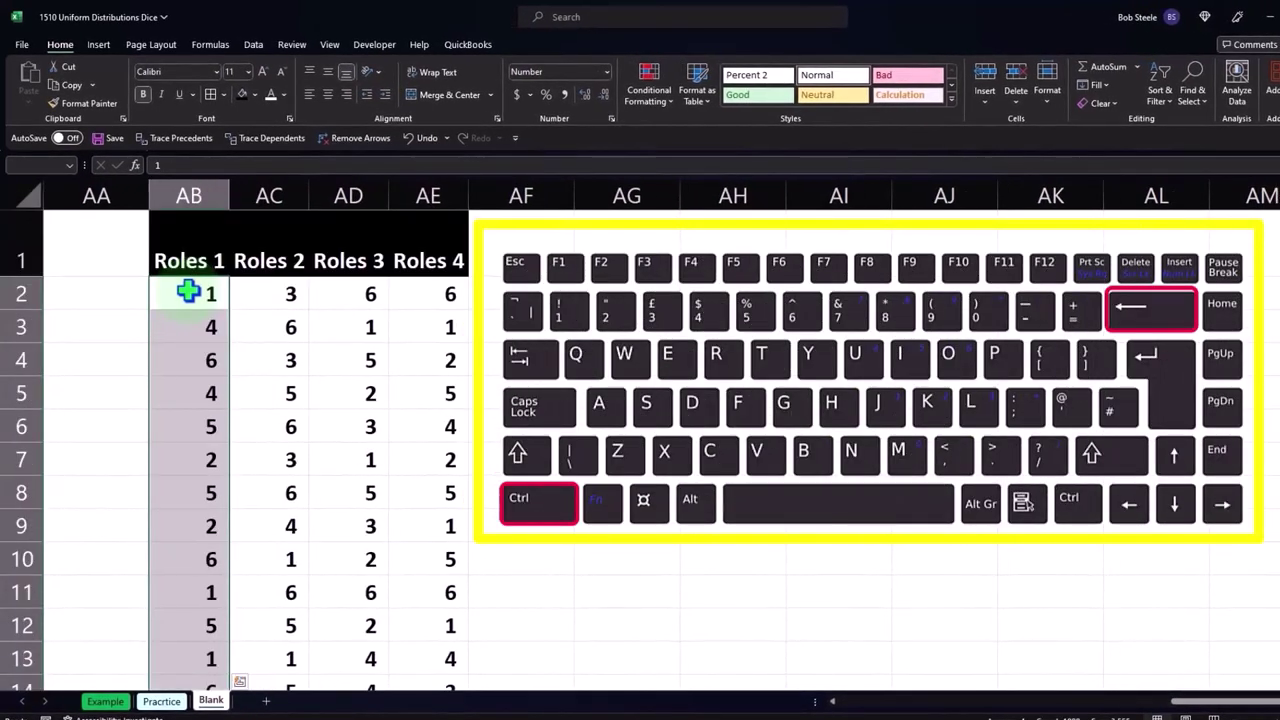
# Step: Insert a histogram of the Roles 1 values and move it right of the Roles columns
pyautogui.click(98, 46)
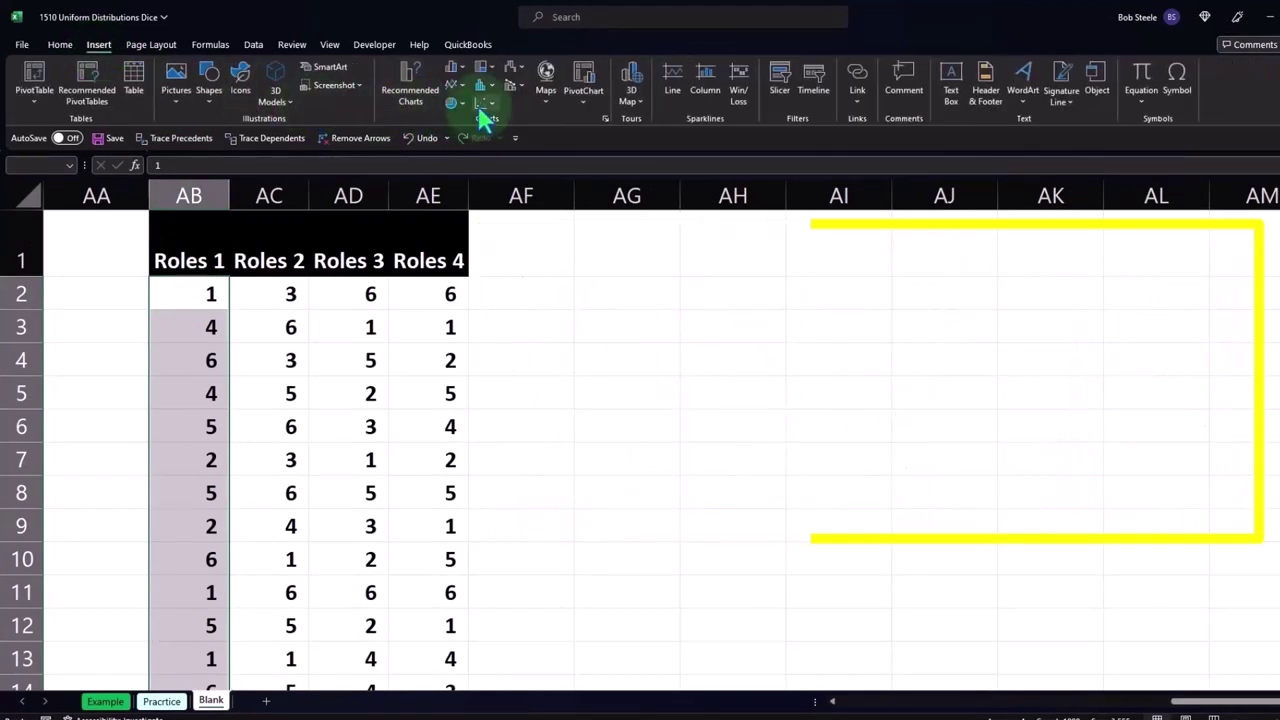
pyautogui.click(482, 104)
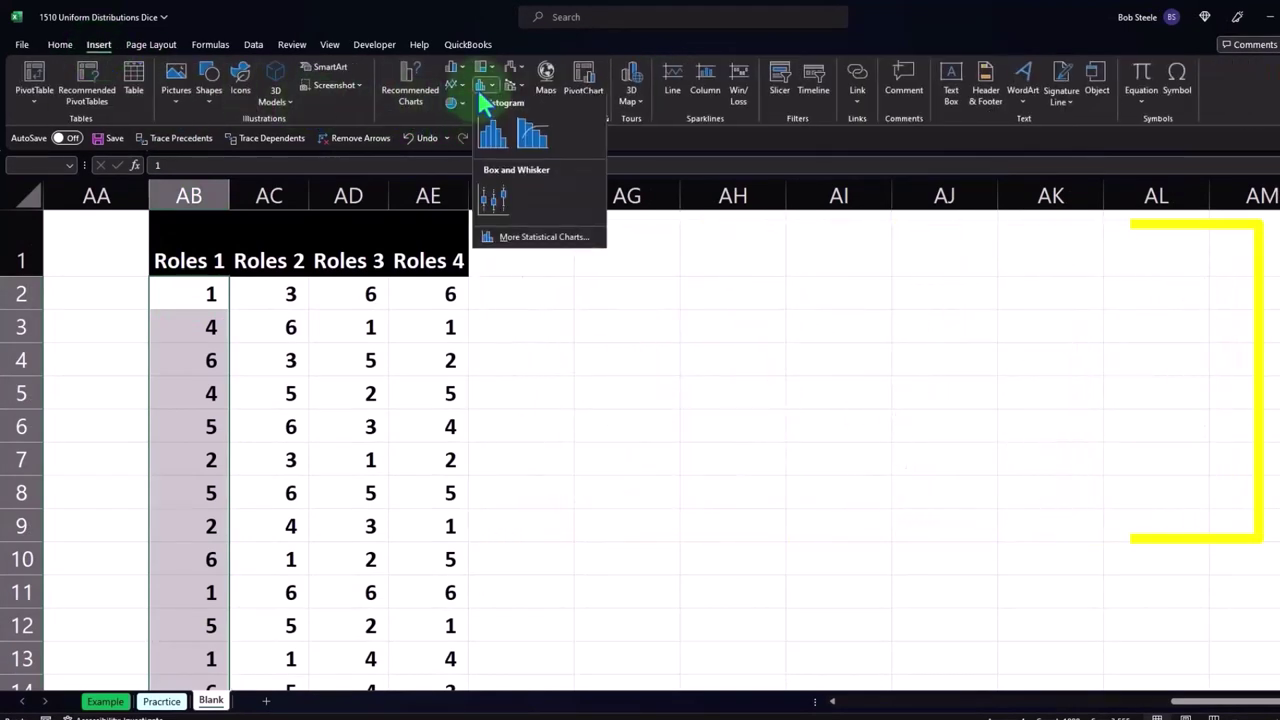
pyautogui.click(494, 124)
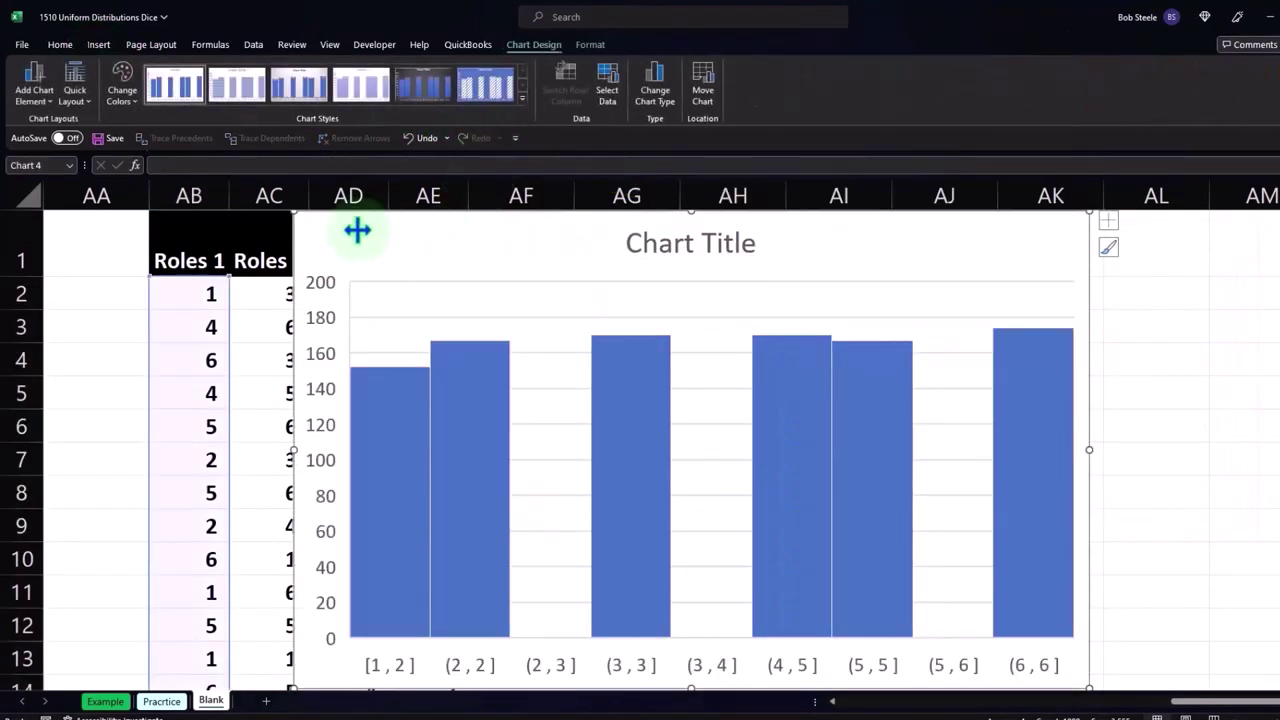
pyautogui.moveTo(354, 229)
pyautogui.mouseDown()
pyautogui.moveTo(587, 243)
pyautogui.moveTo(554, 236)
pyautogui.mouseUp()
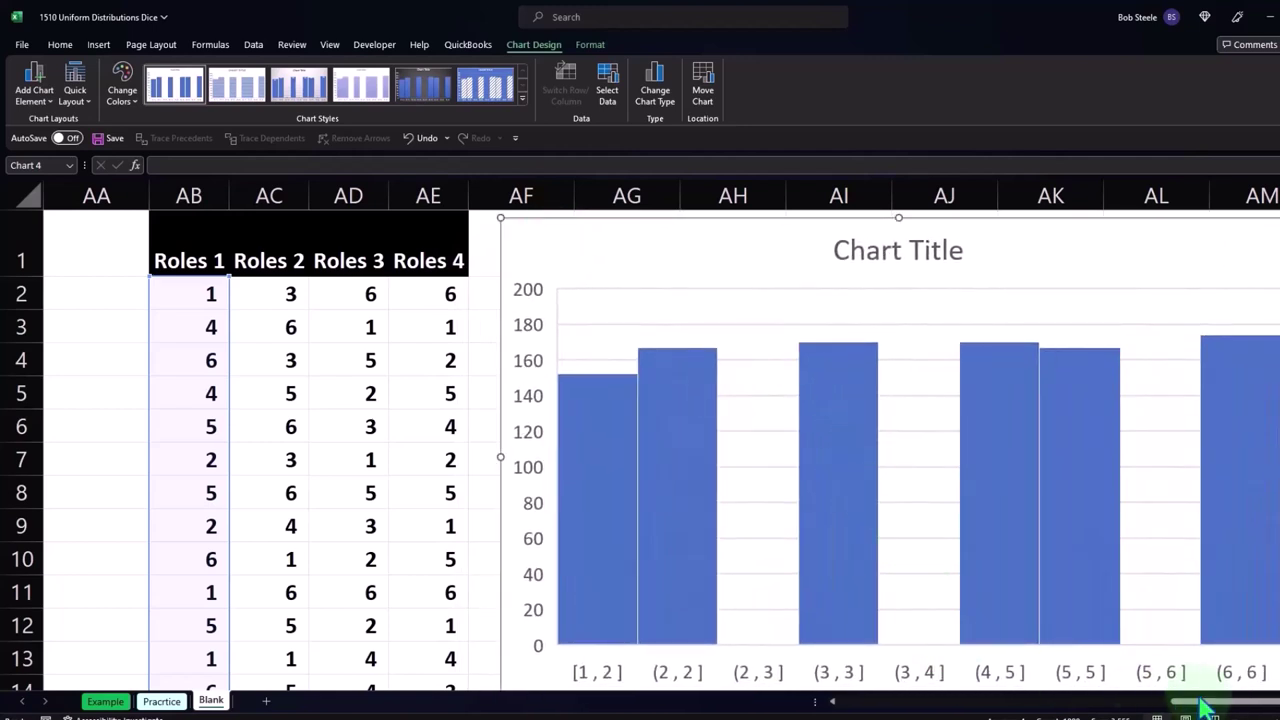
pyautogui.hscroll(1, 1200, 701)
pyautogui.scroll(-1, 1229, 551)
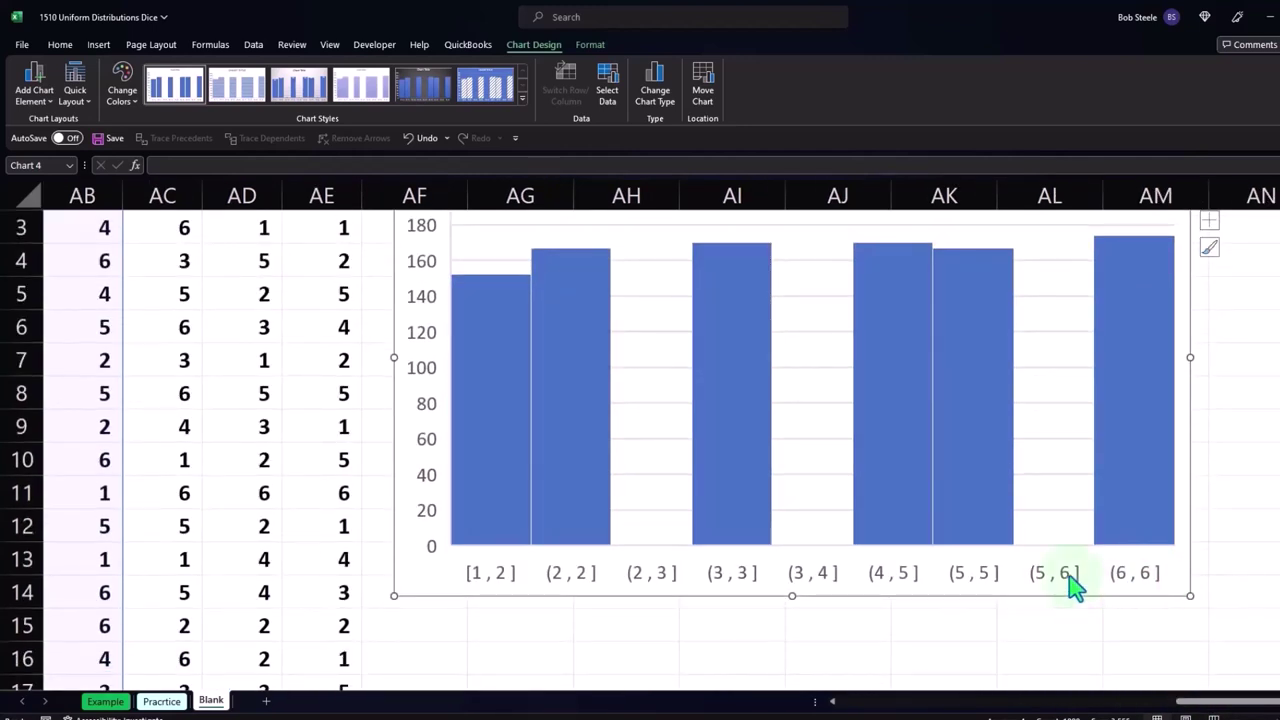
pyautogui.scroll(1, 1191, 472)
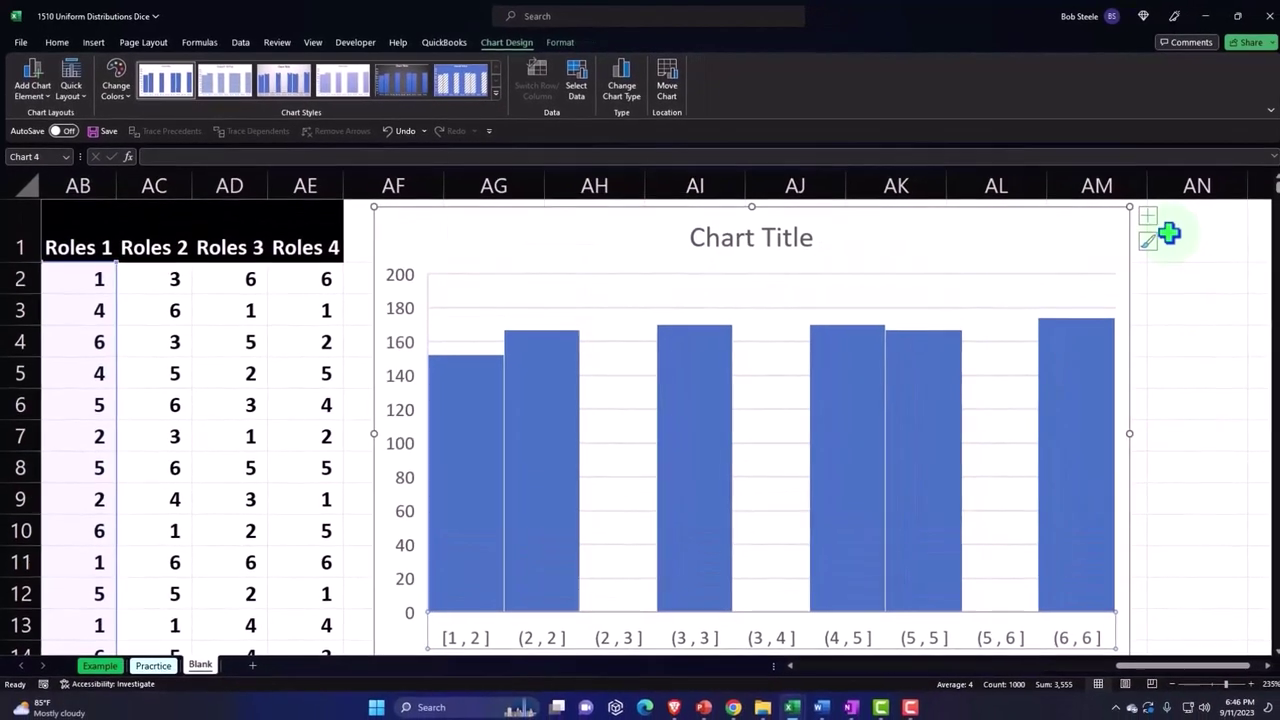
pyautogui.click(1142, 216)
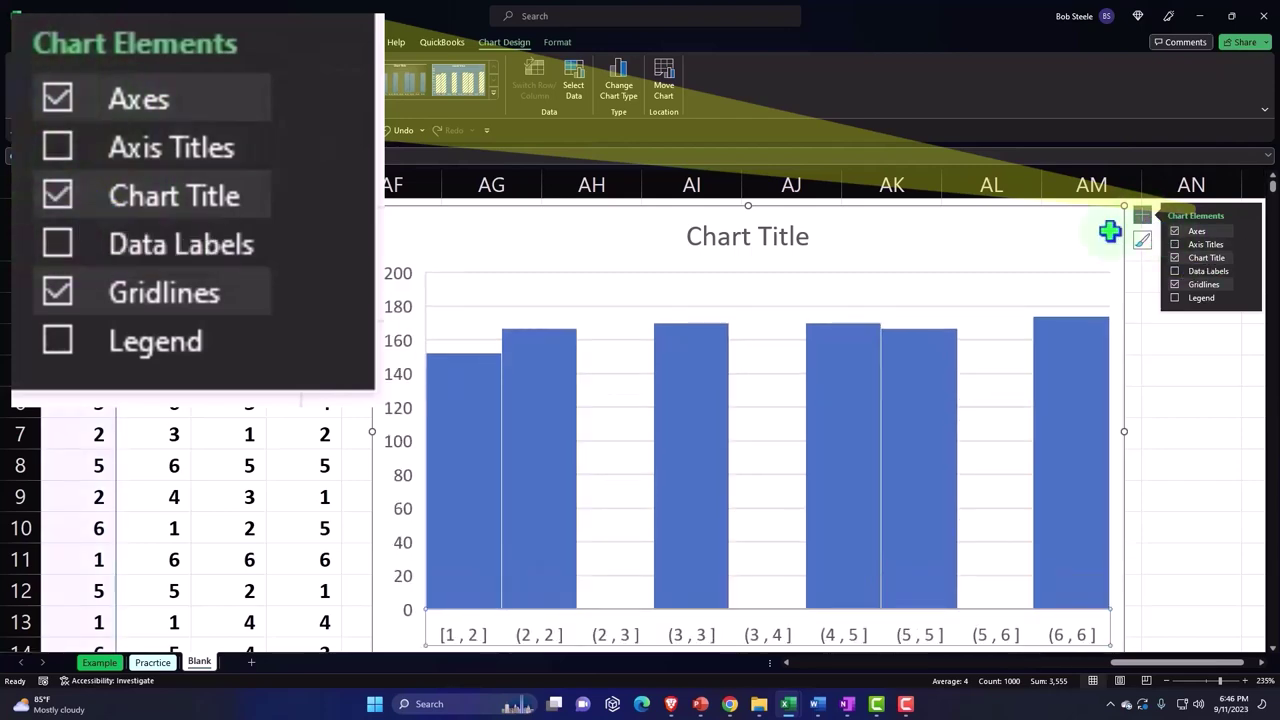
# Step: Set the Roles 1 histogram's horizontal axis to a fixed 6 bins
pyautogui.doubleClick(795, 644)
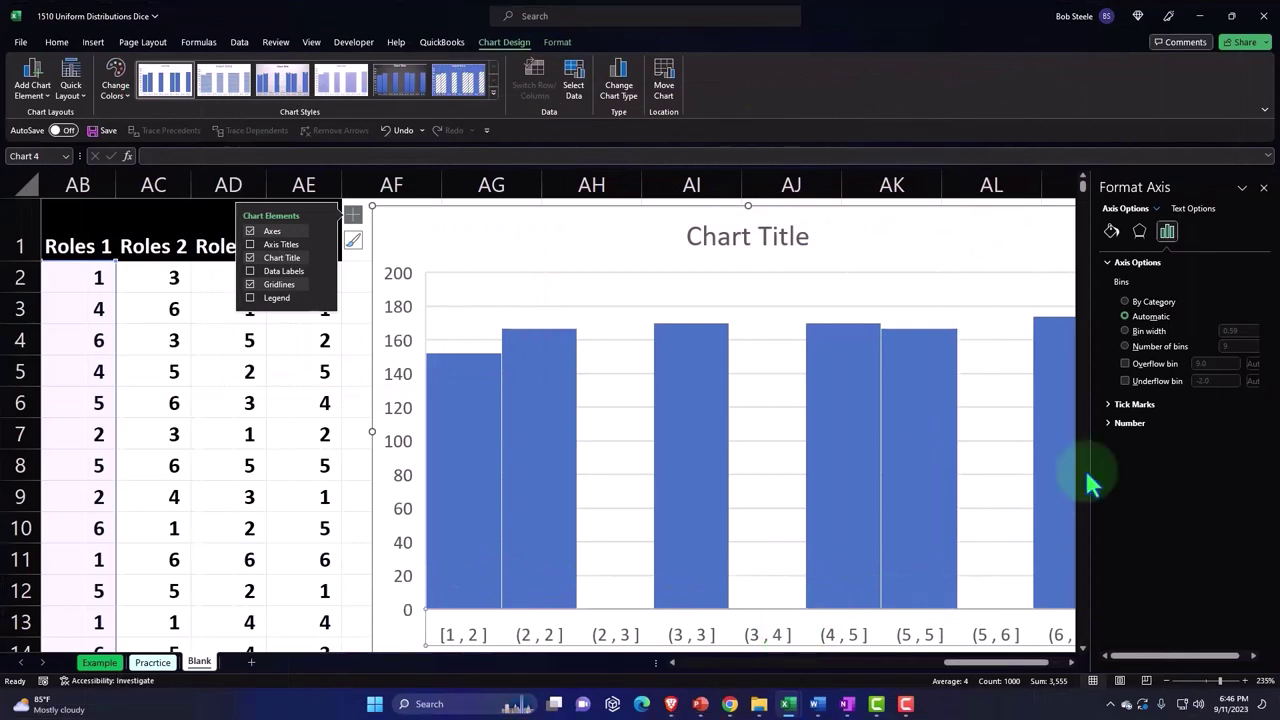
pyautogui.click(1138, 346)
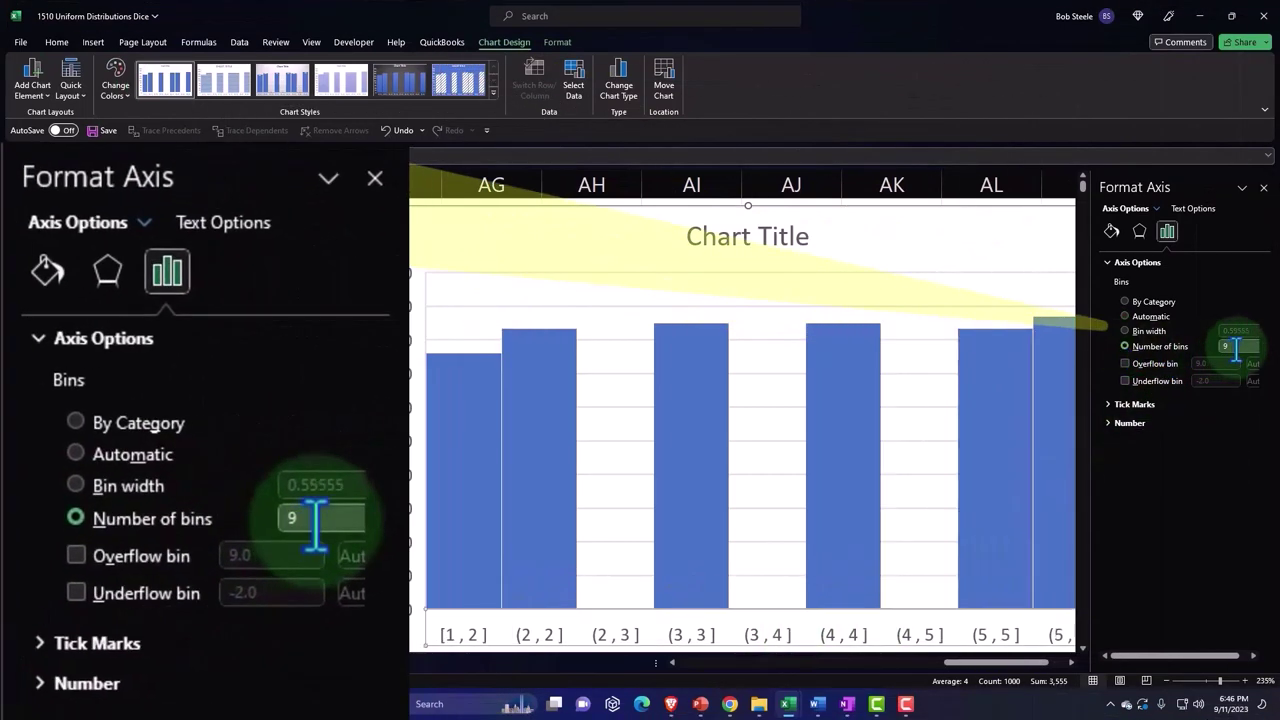
pyautogui.doubleClick(1236, 346)
pyautogui.write('6')
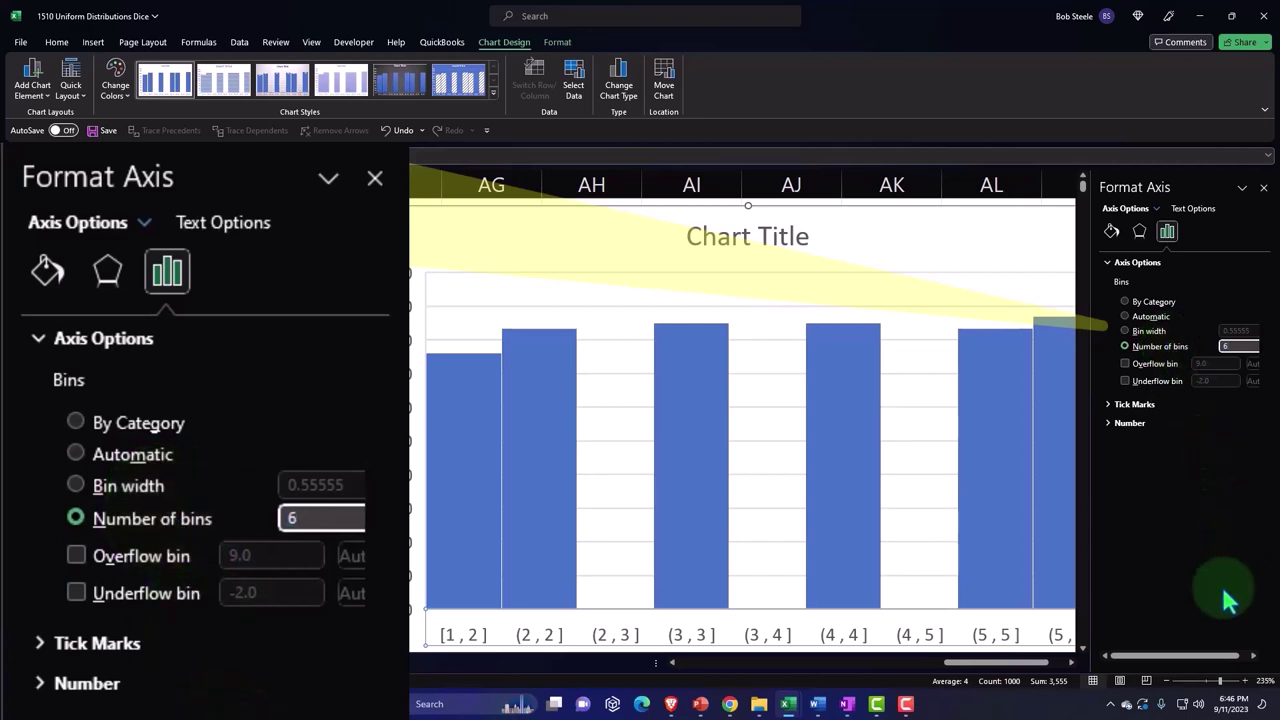
pyautogui.press('Tab')
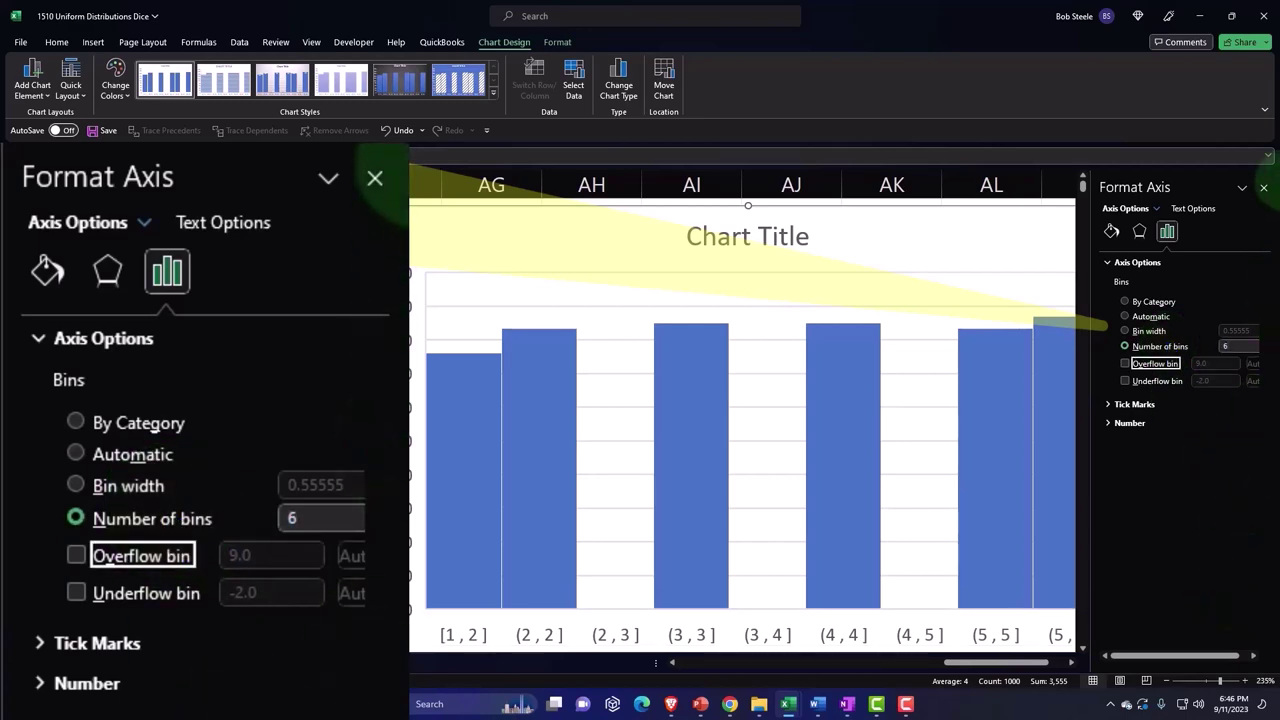
pyautogui.click(1263, 190)
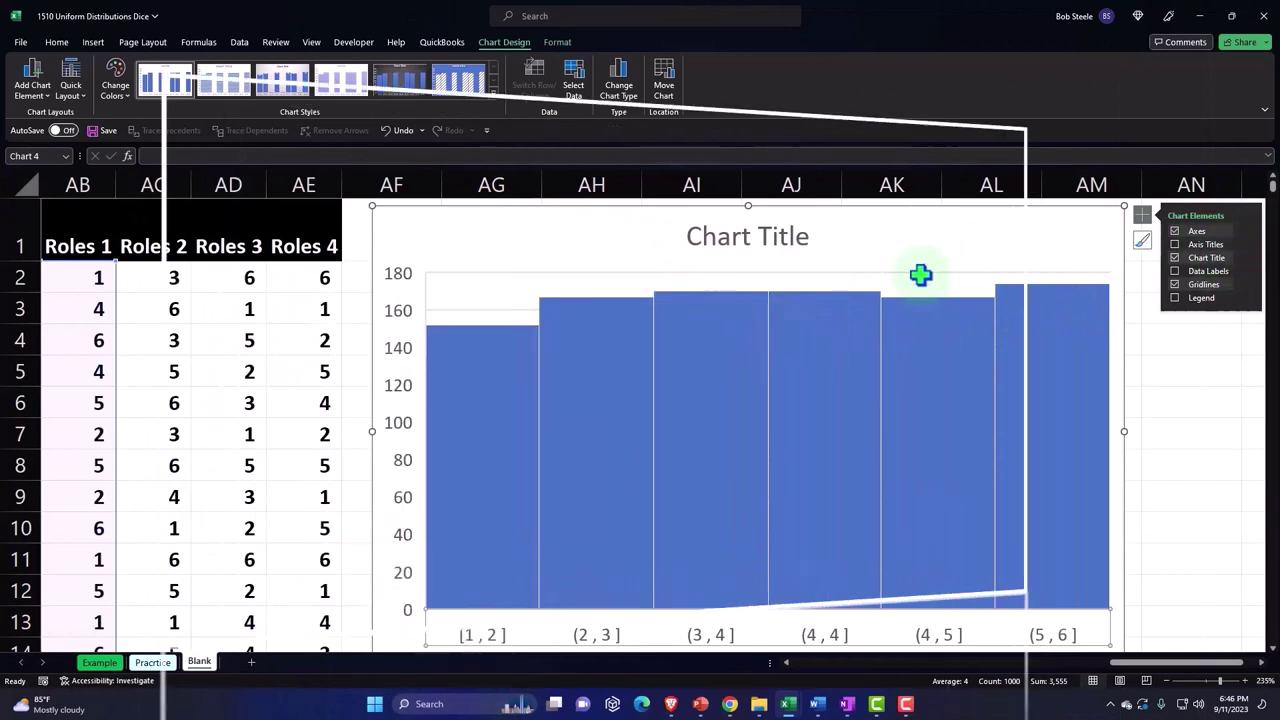
# Step: Show data labels with the counts above the histogram bars
pyautogui.click(1139, 219)
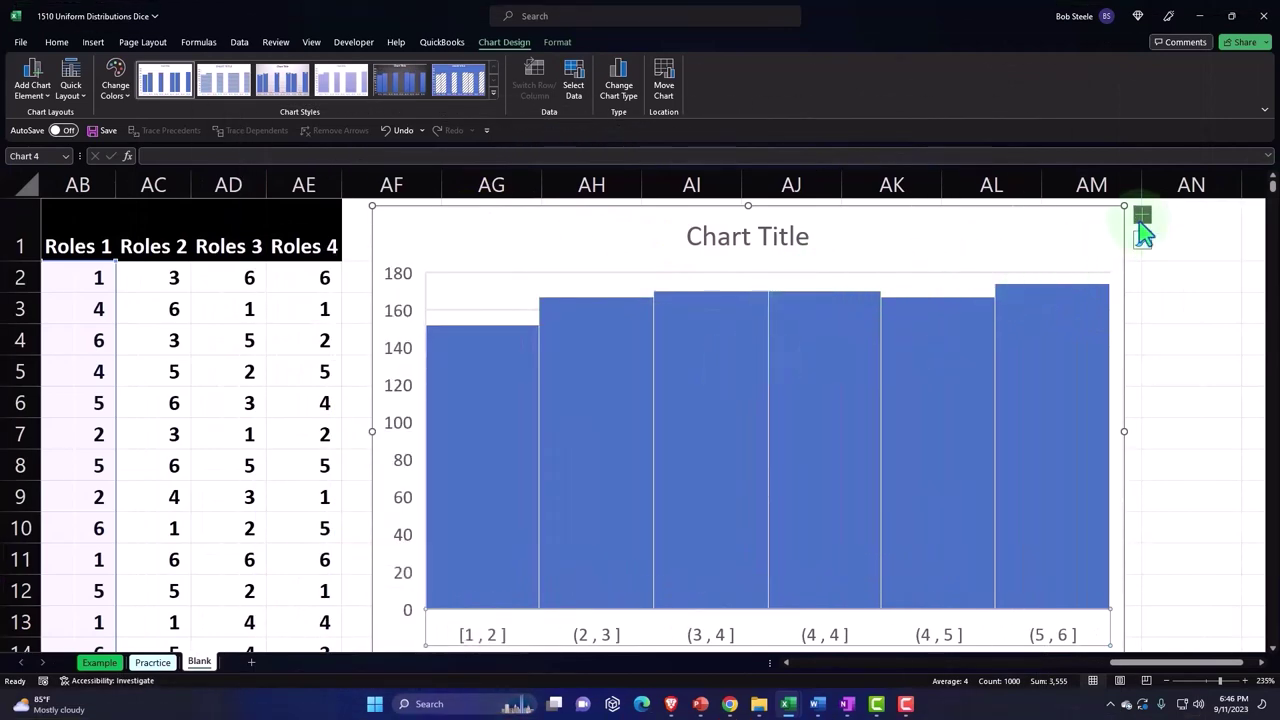
pyautogui.click(1140, 218)
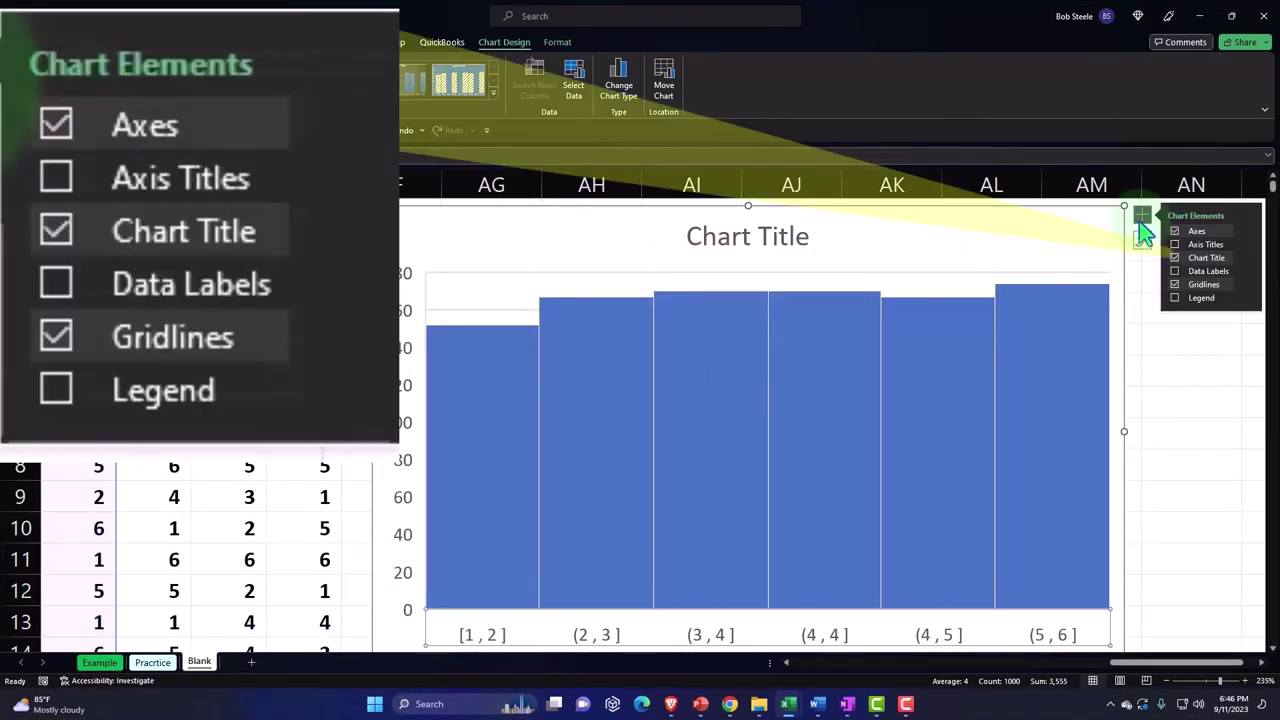
pyautogui.click(1176, 270)
pyautogui.click(1176, 272)
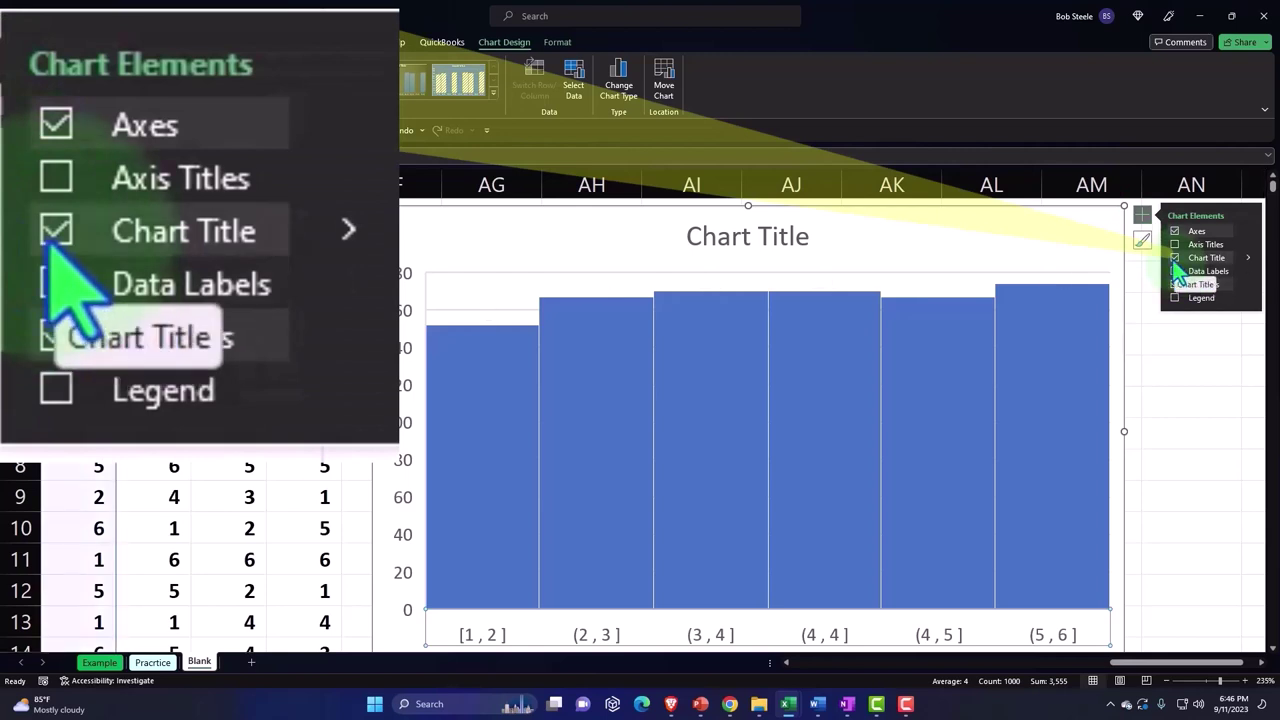
pyautogui.click(1176, 272)
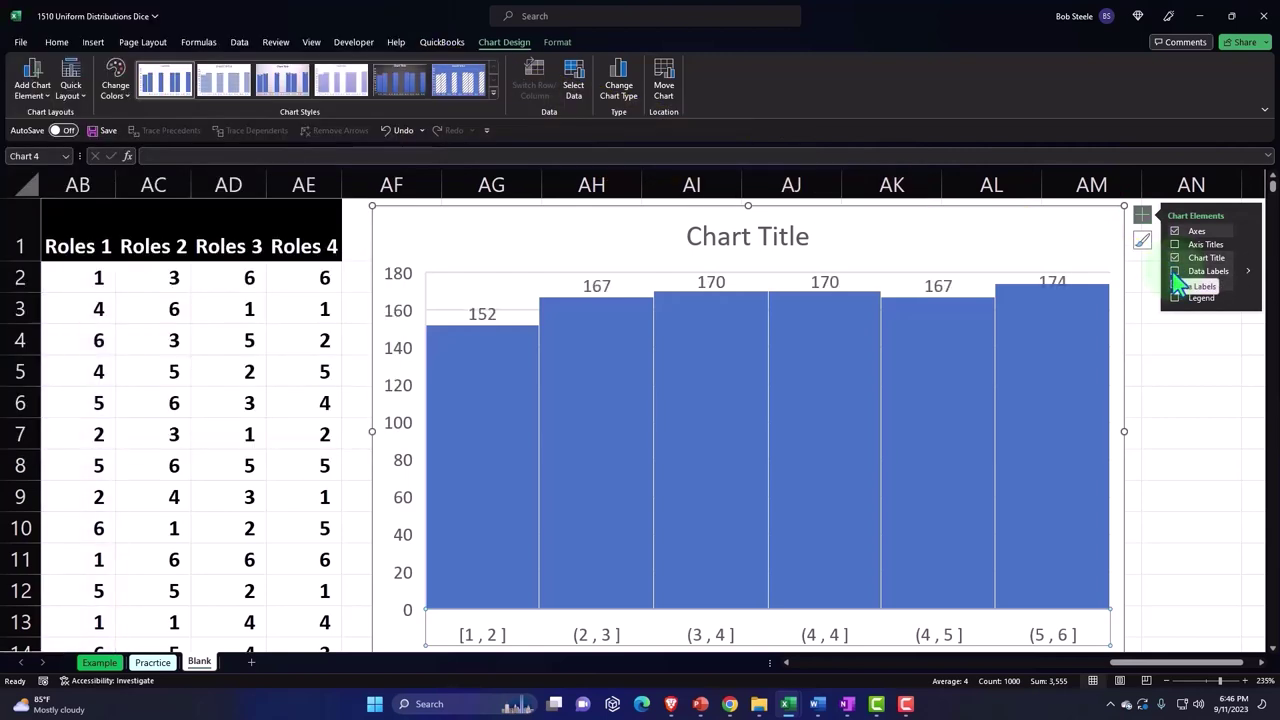
# Step: Title the chart Roles 1 and return to the worksheet cells
pyautogui.click(720, 248)
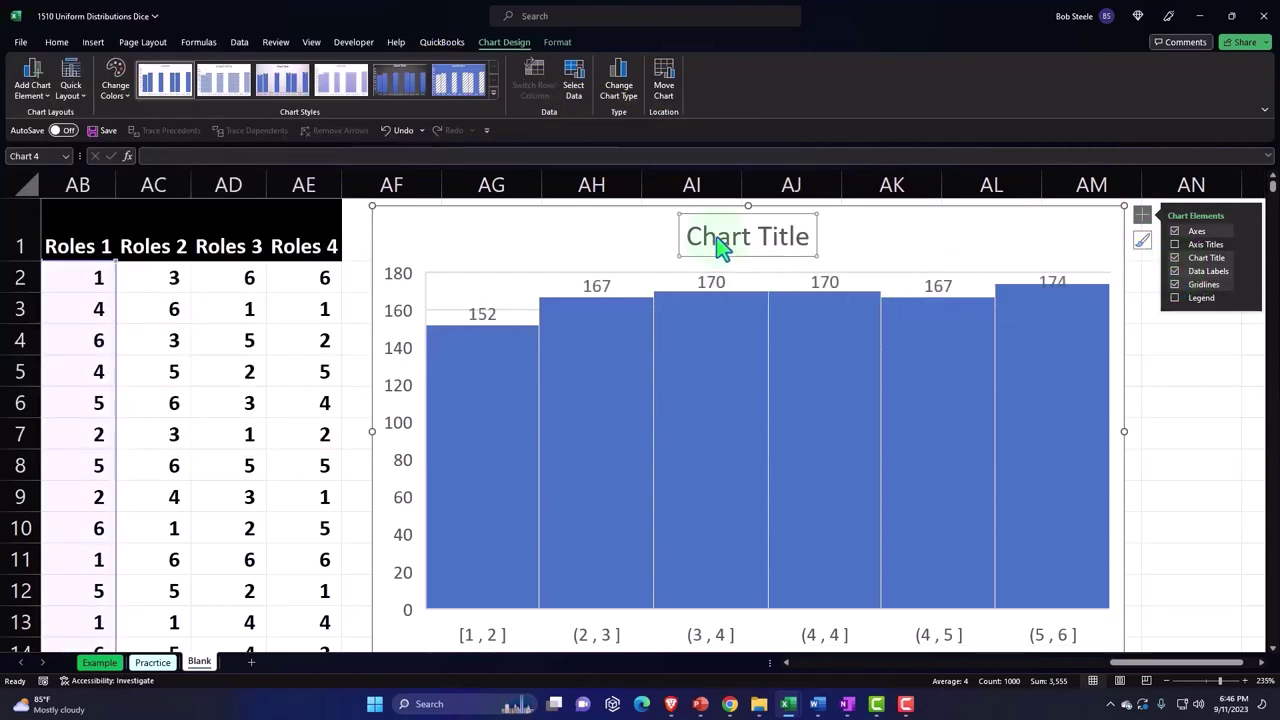
pyautogui.write('Roles 1')
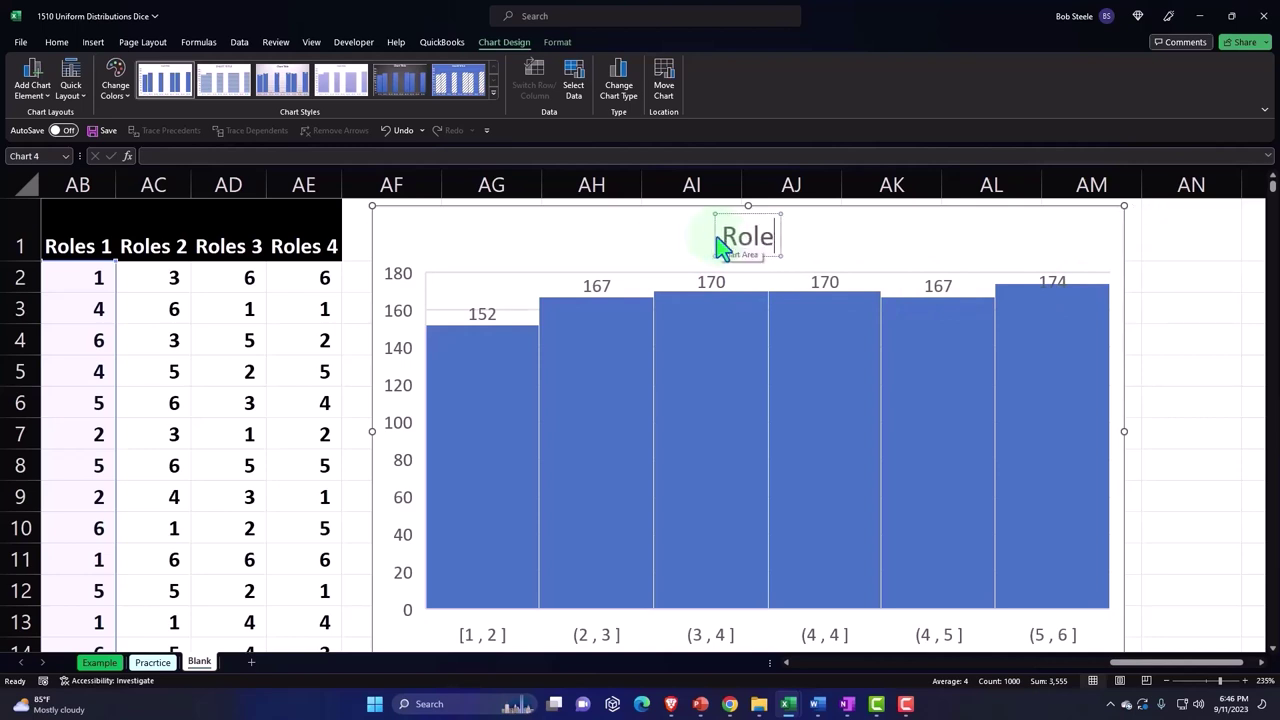
pyautogui.click(1205, 351)
pyautogui.click(161, 281)
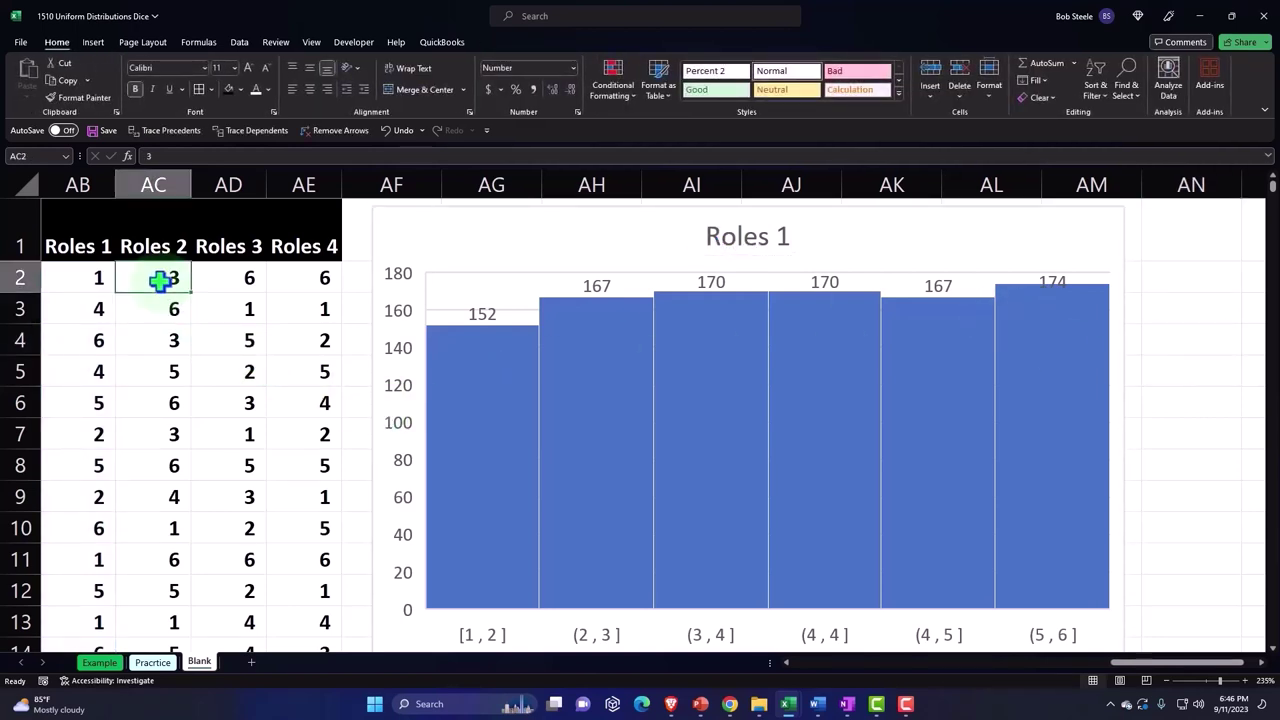
# Step: Select the 1,000 Roles 2 values in column AC for a new histogram
pyautogui.hotkey('ctrl', 'shift', 'Down')
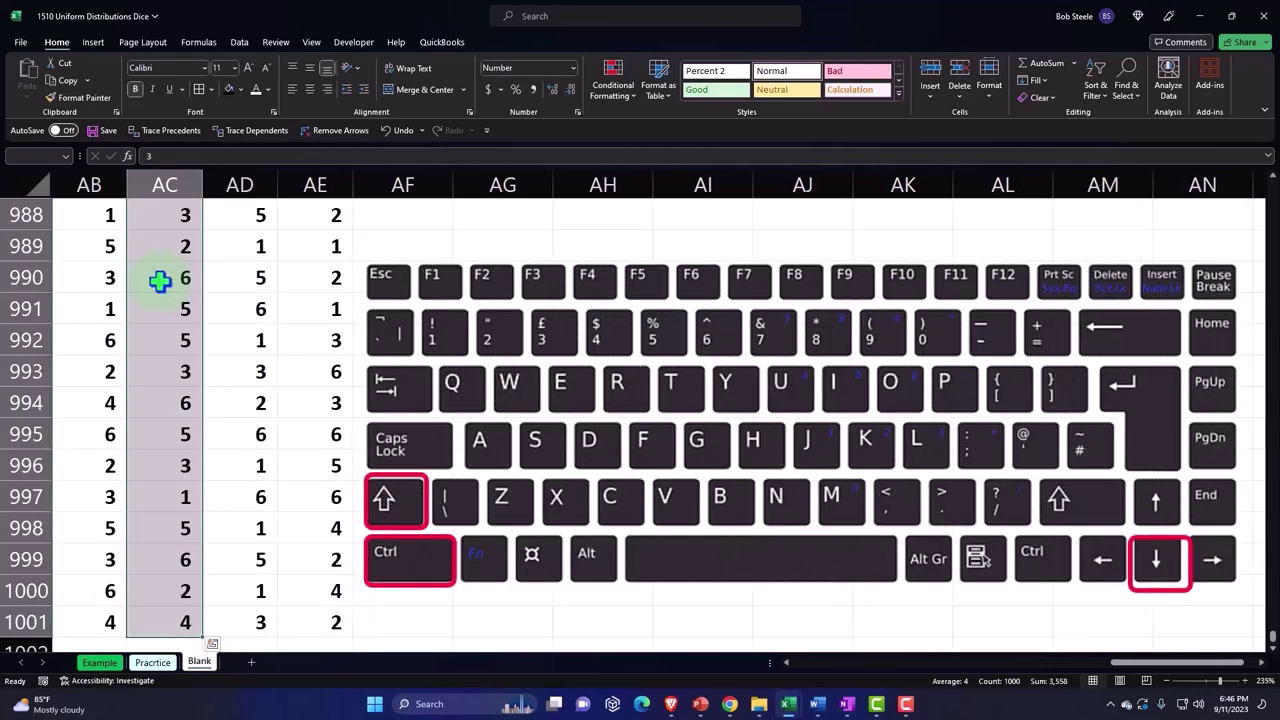
pyautogui.hotkey('ctrl', 'BackSpace')
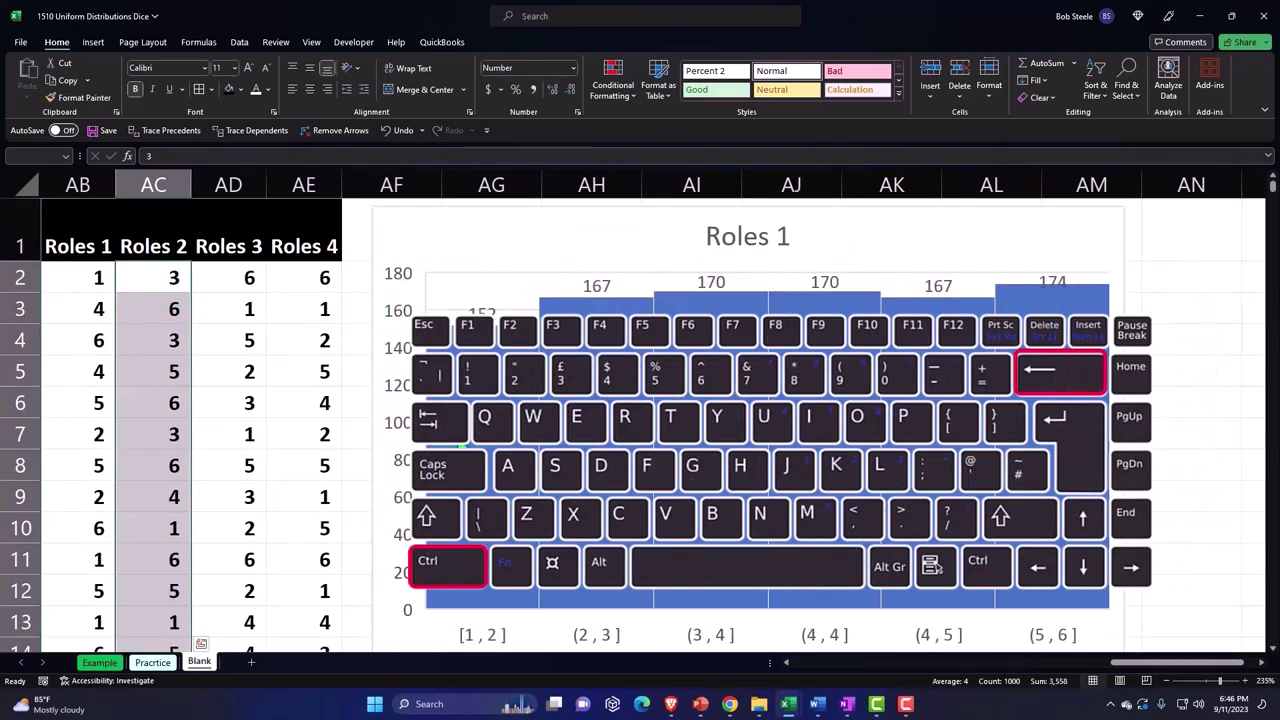
pyautogui.scroll(-3, 170, 420)
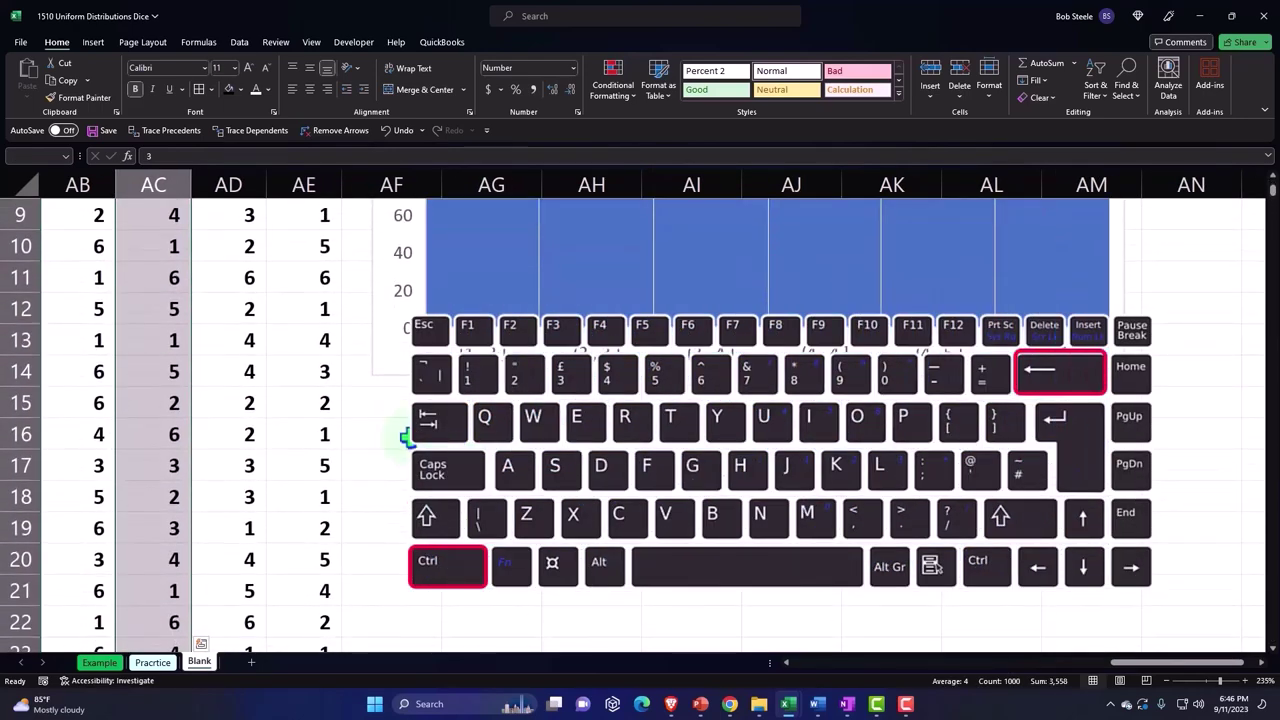
pyautogui.click(93, 42)
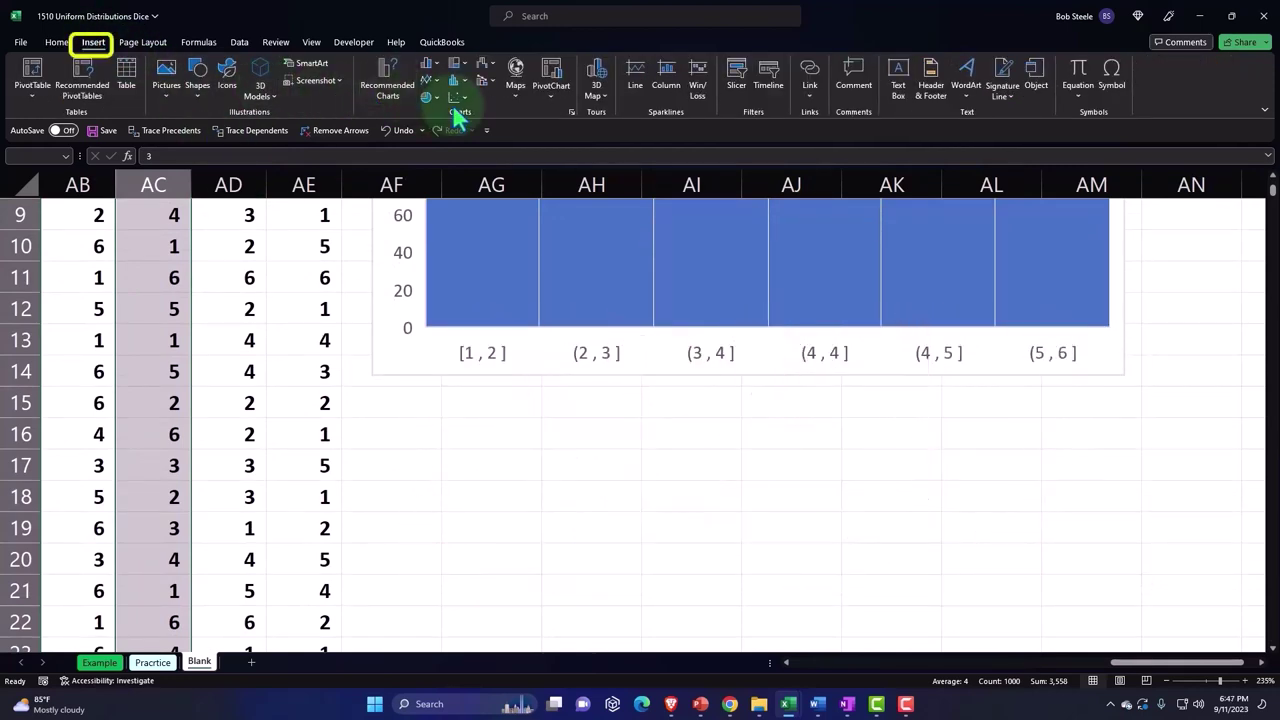
pyautogui.click(453, 80)
# Step: Insert the Roles 2 histogram and place it below the Roles 1 chart
pyautogui.click(485, 125)
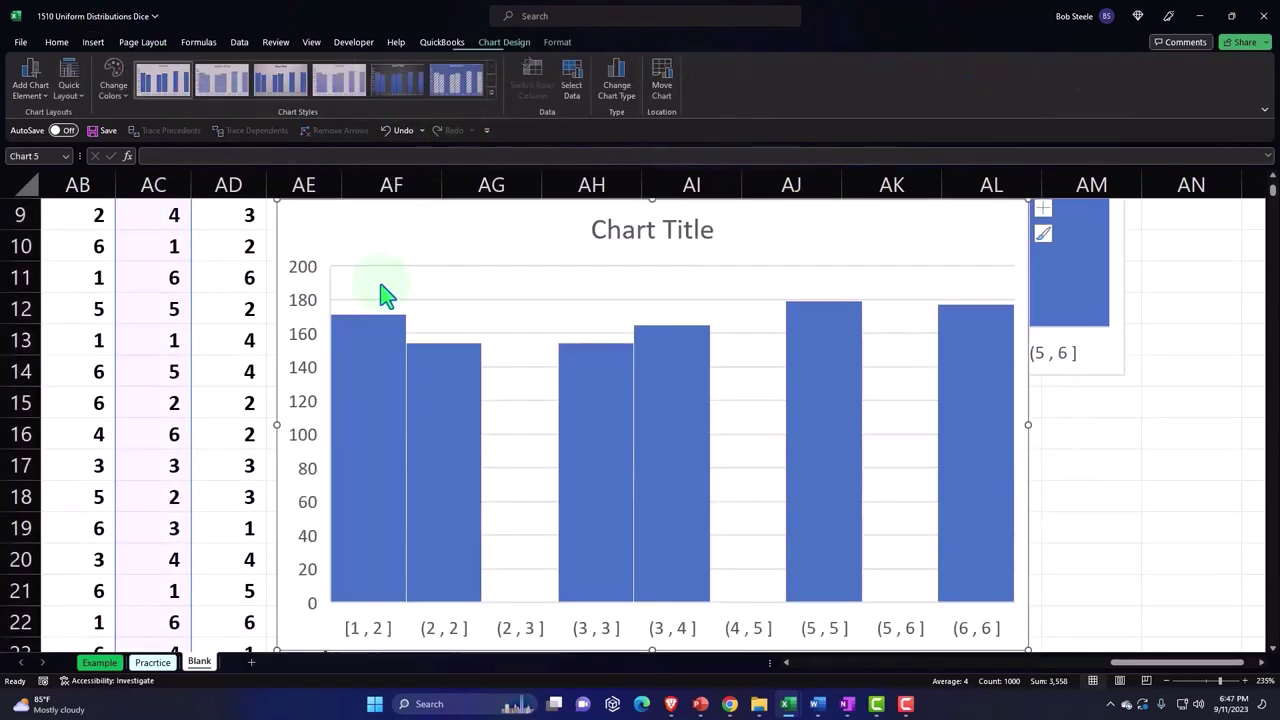
pyautogui.scroll(1, 387, 295)
pyautogui.moveTo(300, 309); pyautogui.dragTo(397, 516)
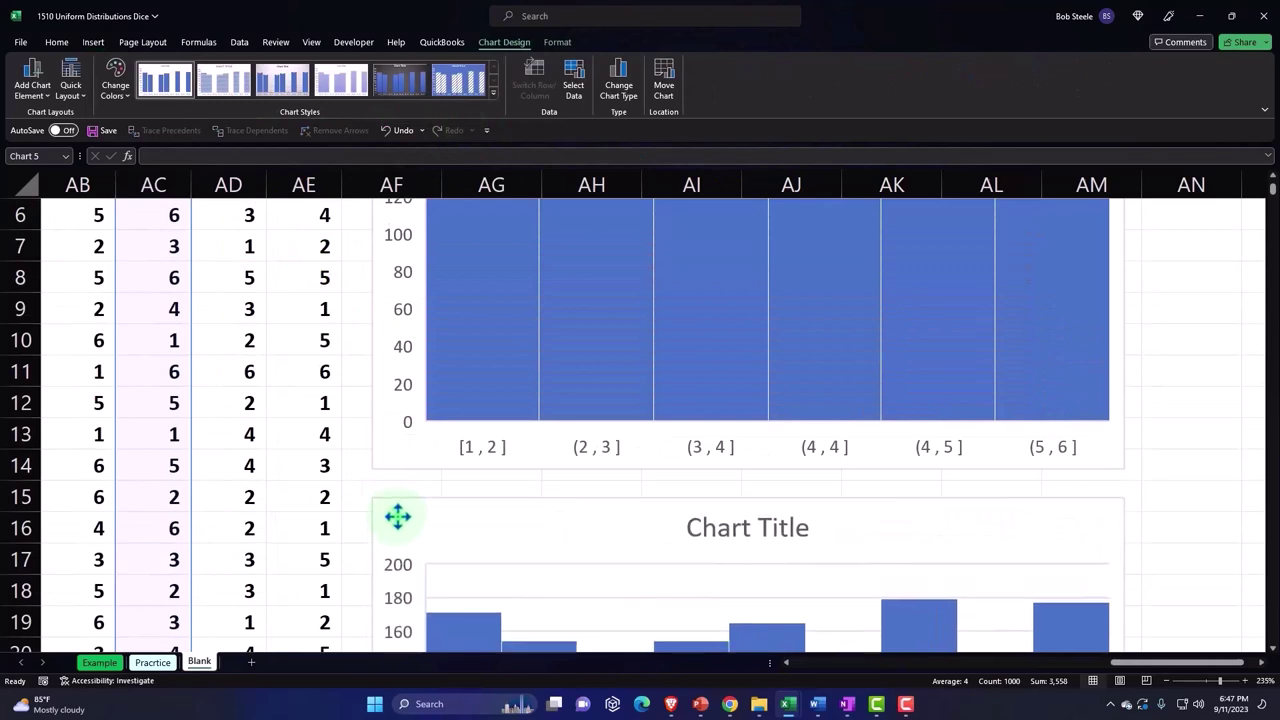
pyautogui.scroll(-3, 460, 490)
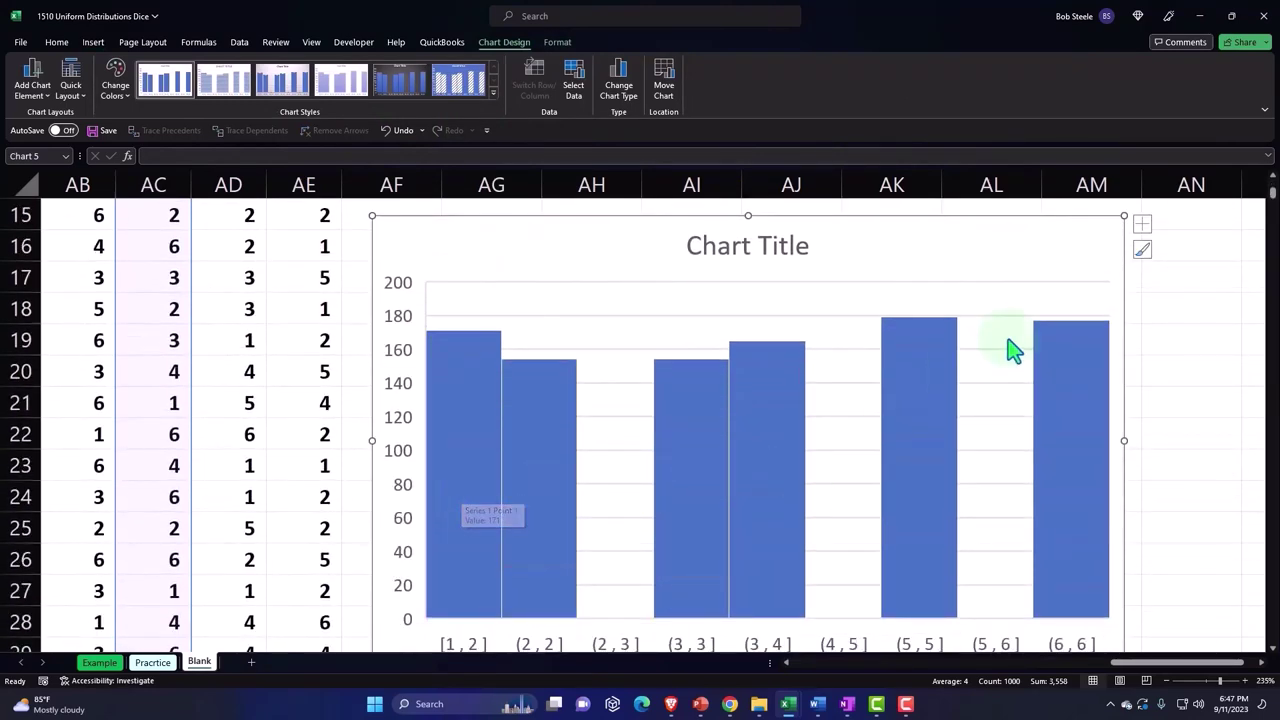
pyautogui.click(1142, 226)
pyautogui.click(1142, 226)
pyautogui.scroll(-1, 980, 389)
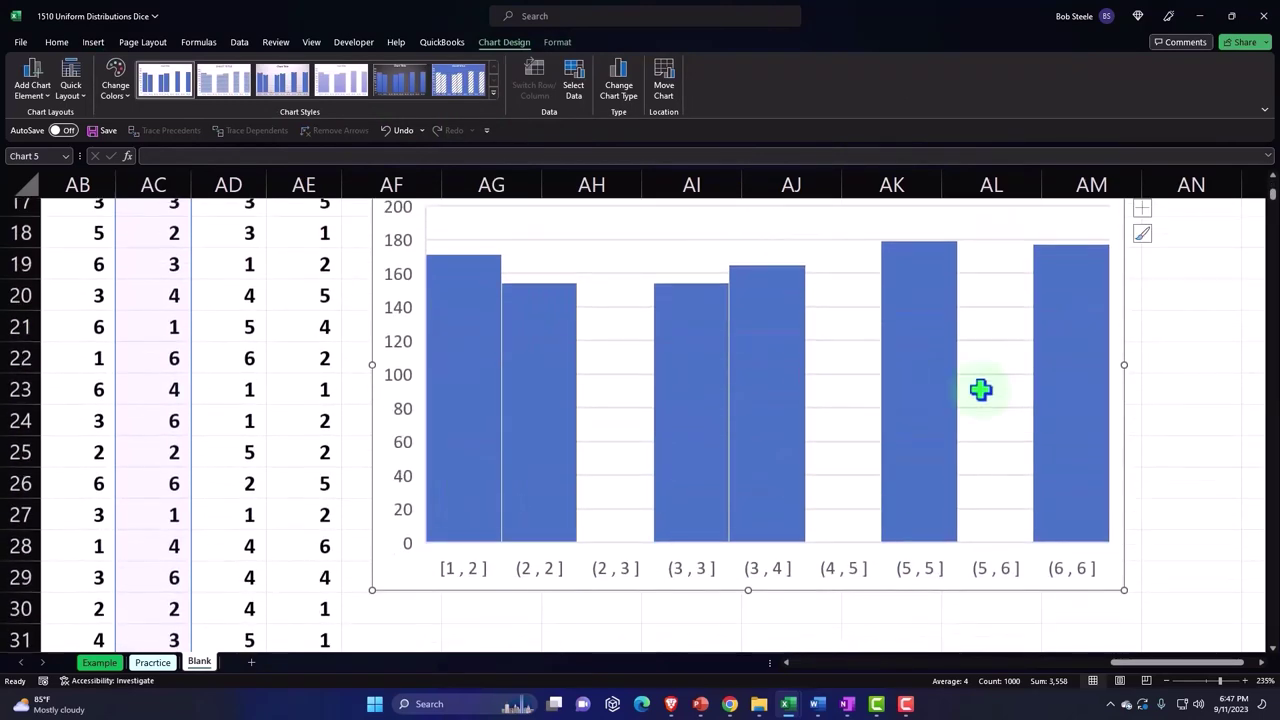
pyautogui.scroll(-1, 980, 389)
# Step: Set the Roles 2 histogram's horizontal axis to a fixed 6 bins
pyautogui.doubleClick(878, 549)
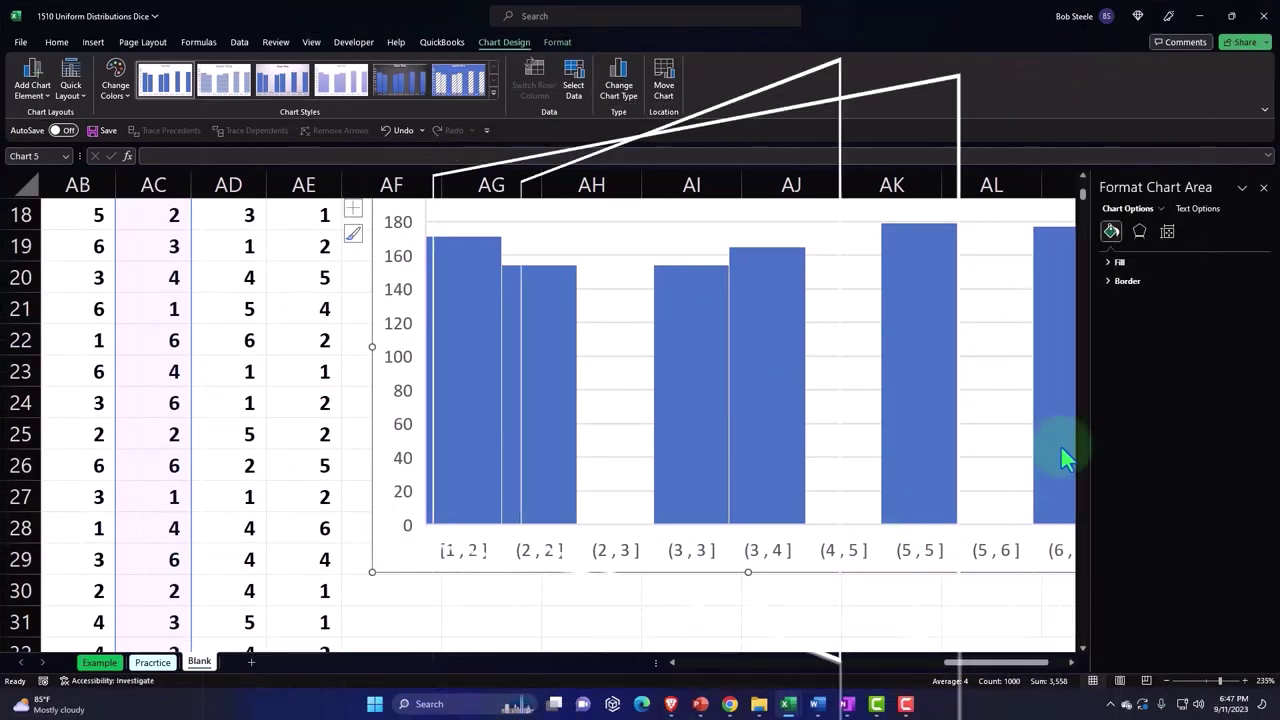
pyautogui.click(920, 560)
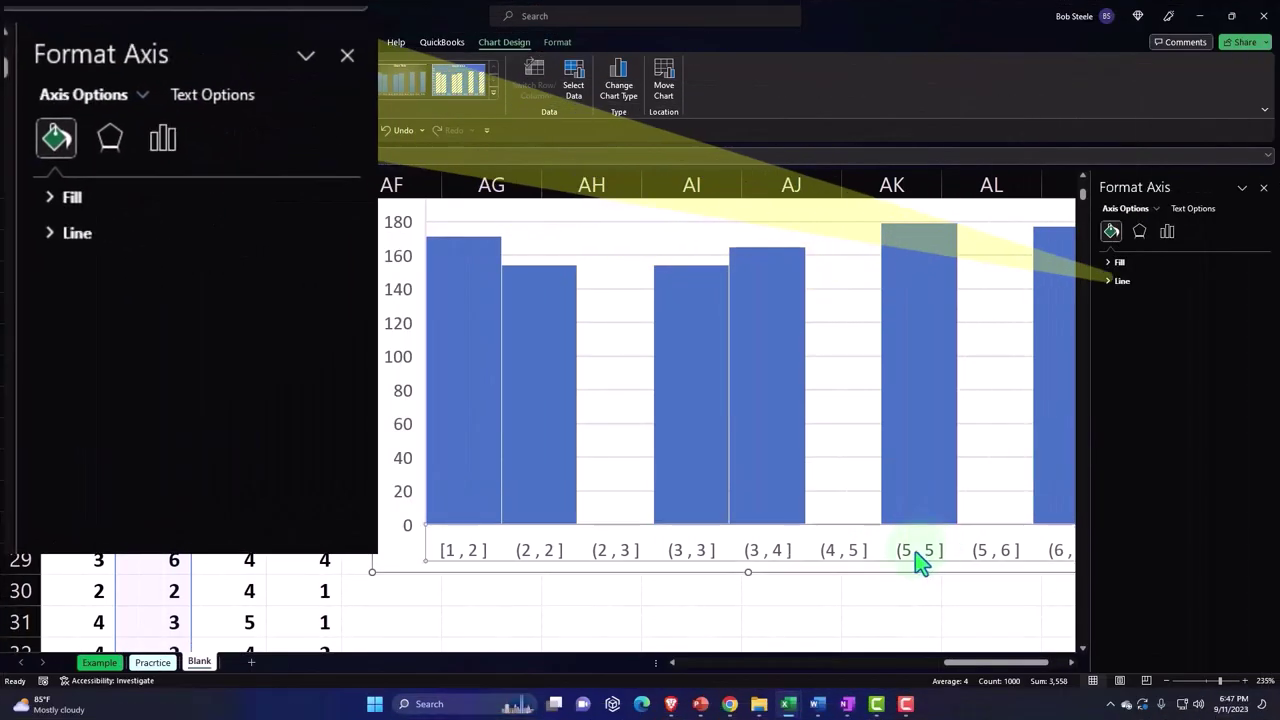
pyautogui.click(1167, 232)
pyautogui.click(1128, 263)
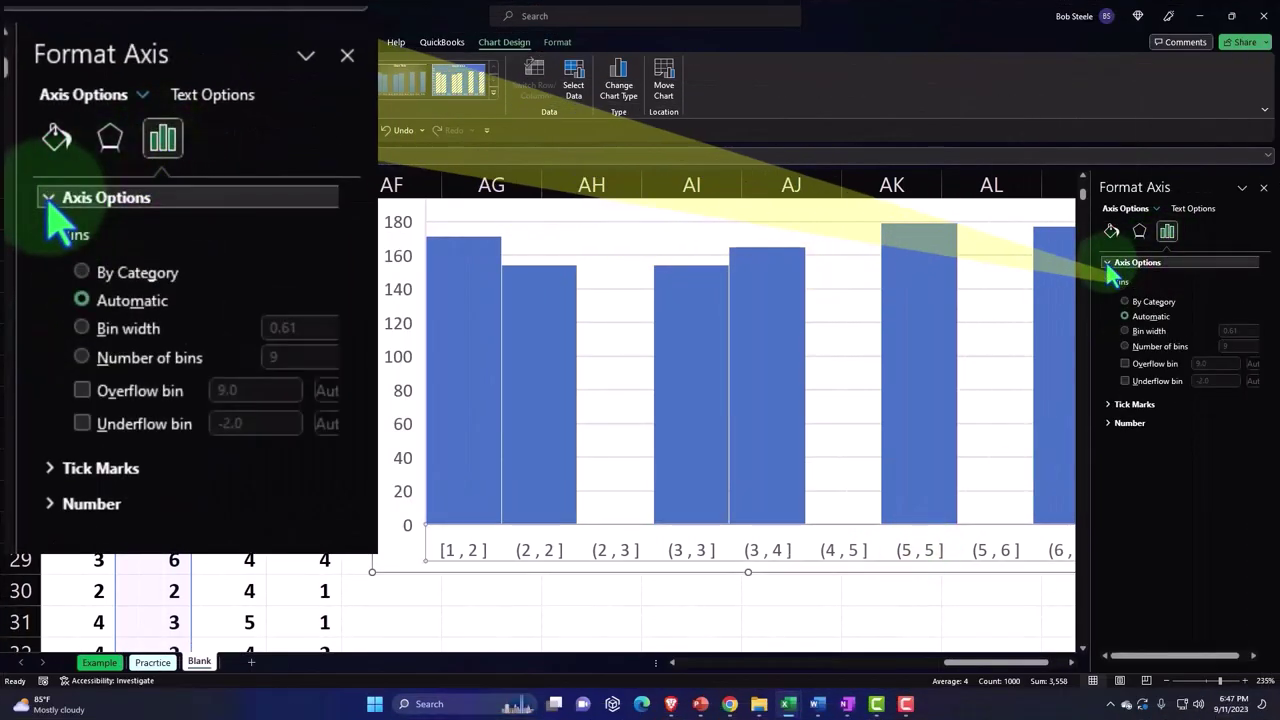
pyautogui.click(1125, 346)
pyautogui.write('6')
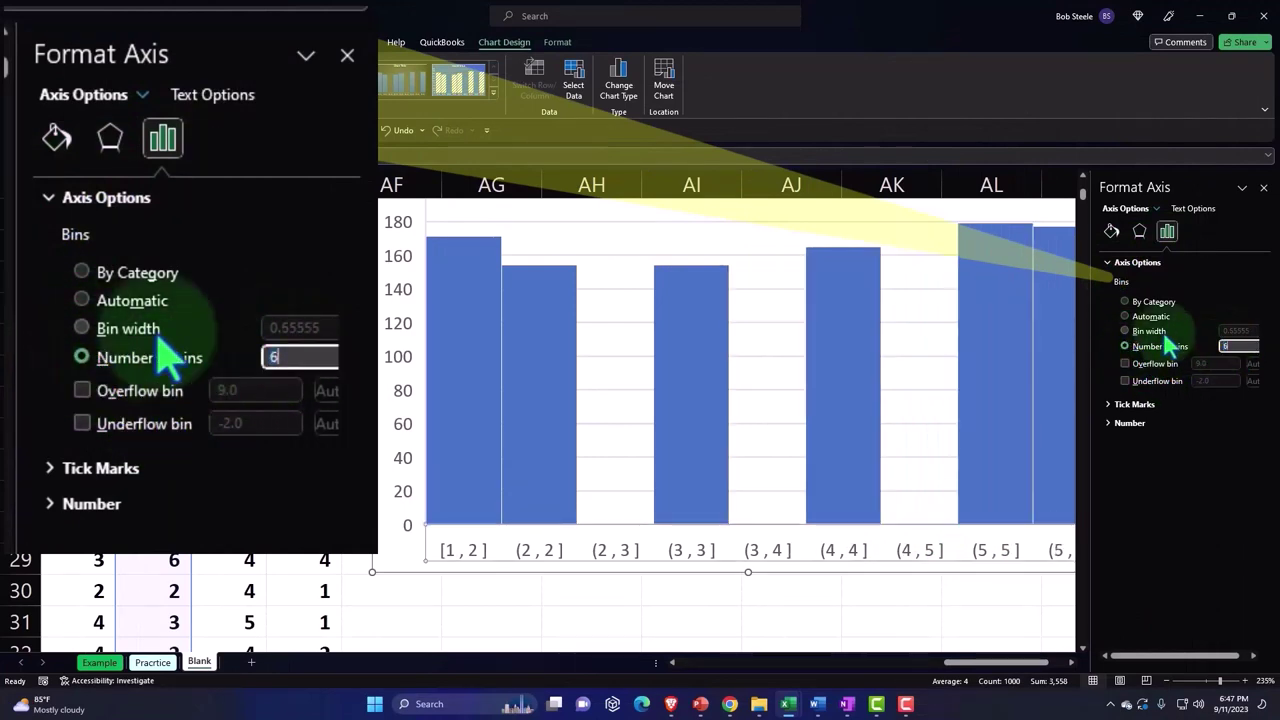
pyautogui.press('Tab')
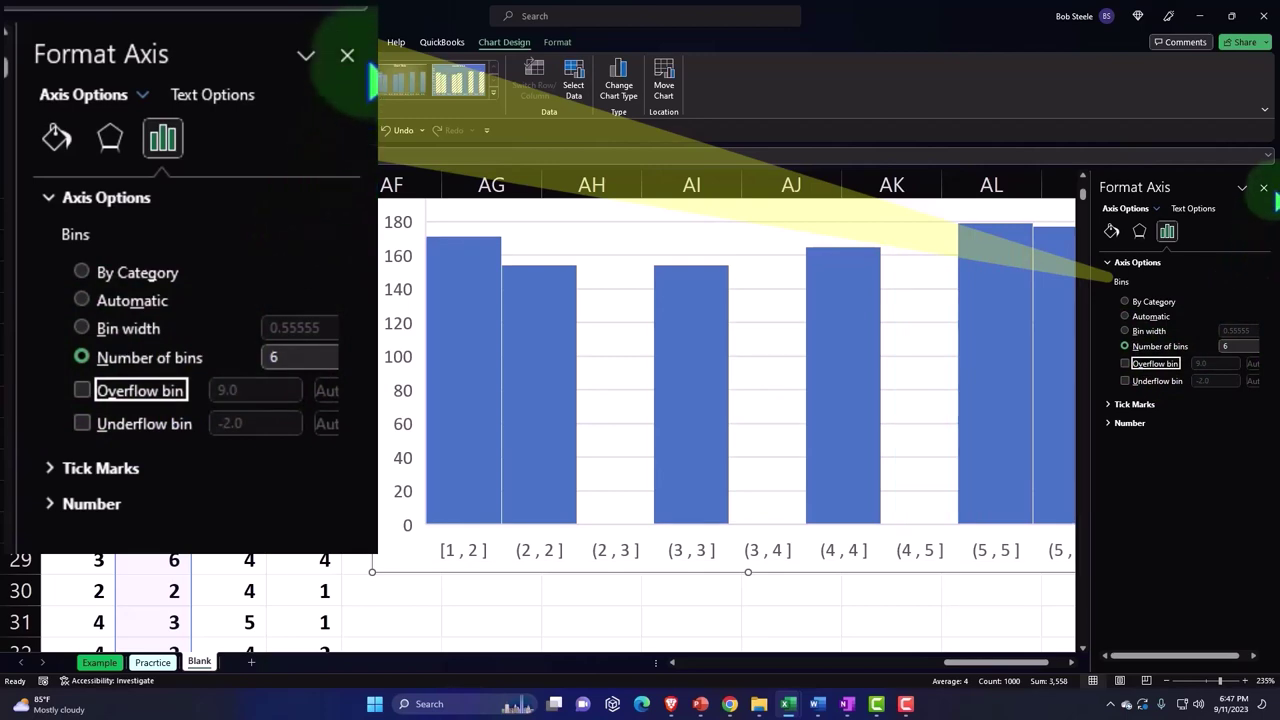
pyautogui.click(1264, 188)
# Step: Add data labels and gridlines, and start retitling the chart Roles 2
pyautogui.scroll(1, 992, 410)
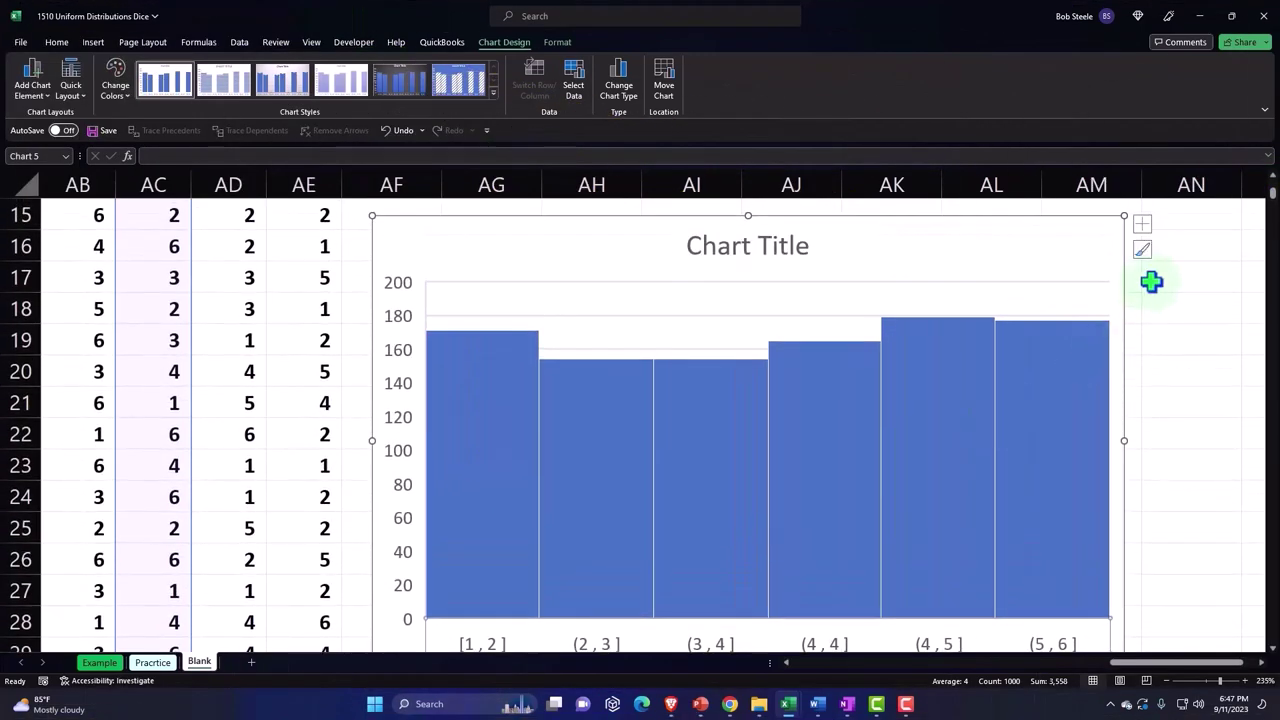
pyautogui.click(1140, 226)
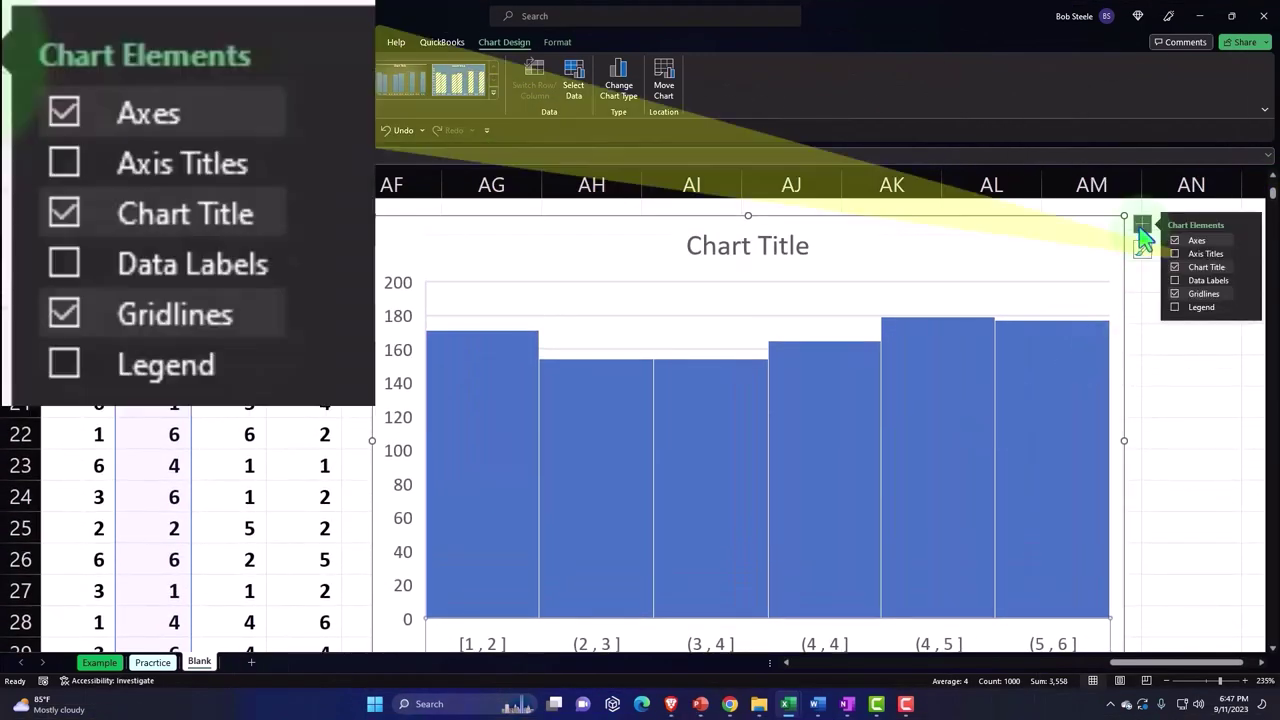
pyautogui.click(1174, 281)
pyautogui.click(1175, 293)
pyautogui.click(762, 262)
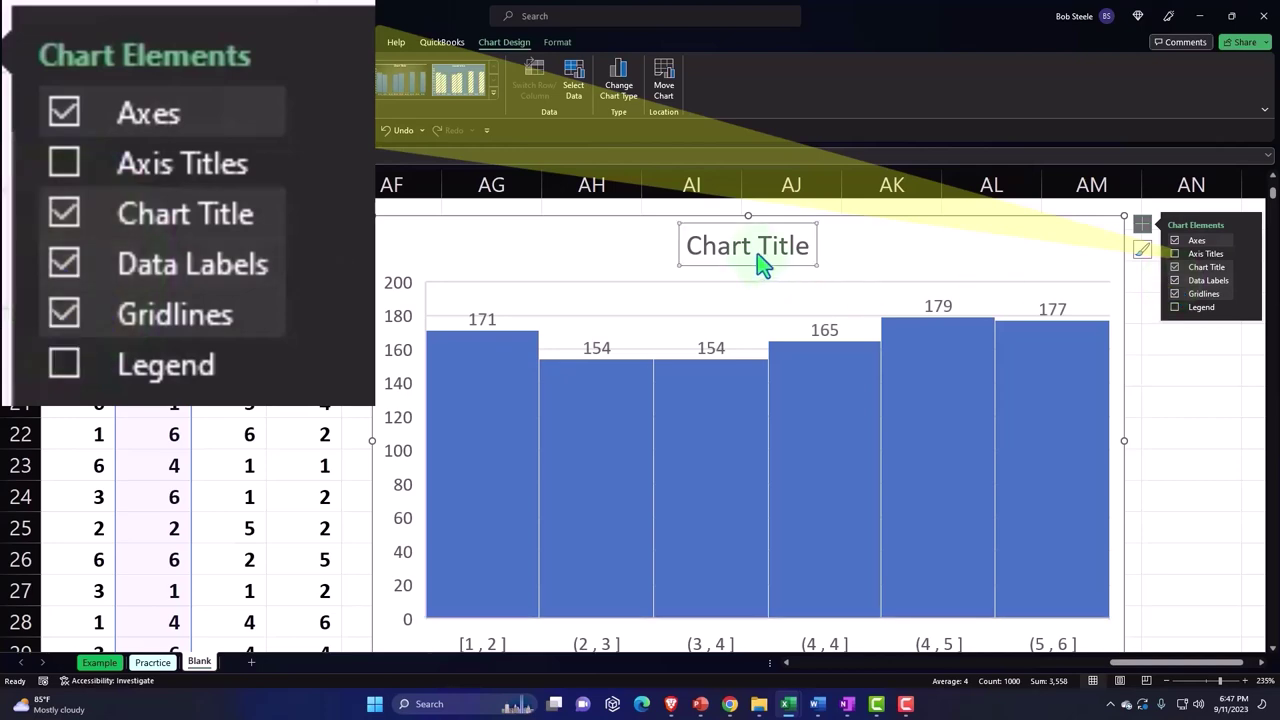
pyautogui.scroll(3, 705, 278)
pyautogui.write('Roles 2')
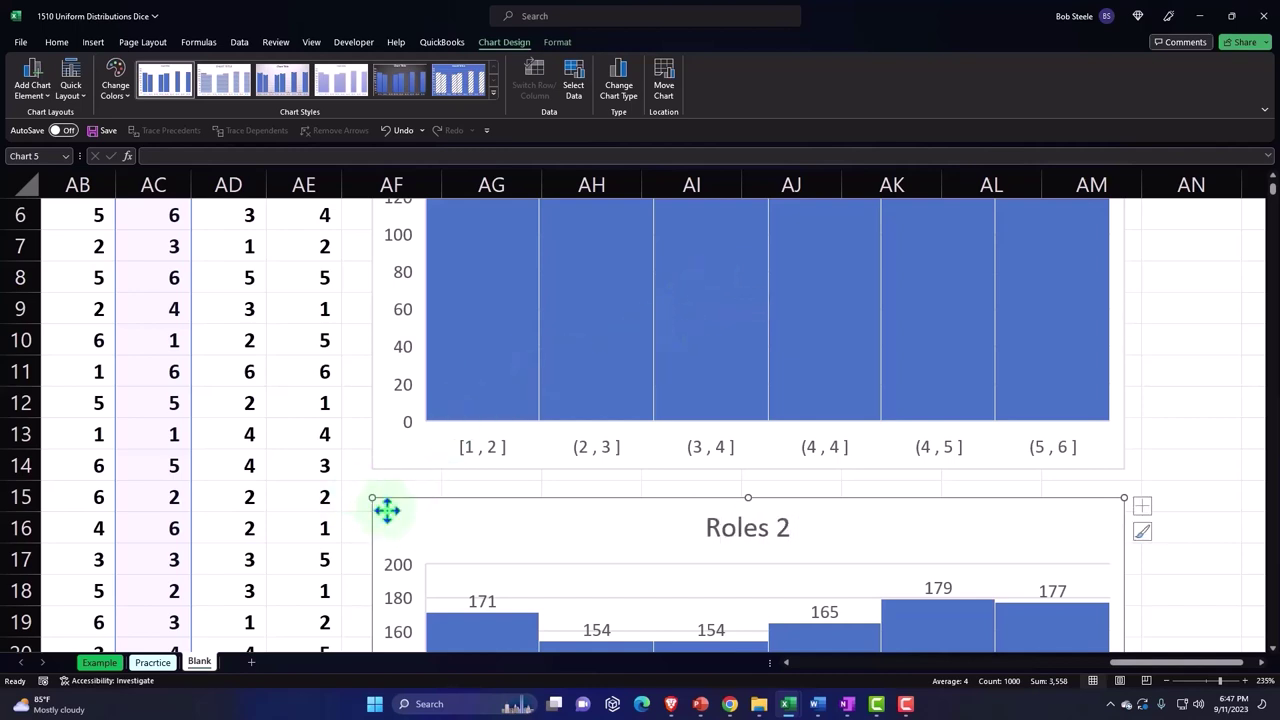
# Step: Select the Roles 3 values from AD2 down to AD1001
pyautogui.scroll(3, 387, 511)
pyautogui.scroll(-2, 387, 511)
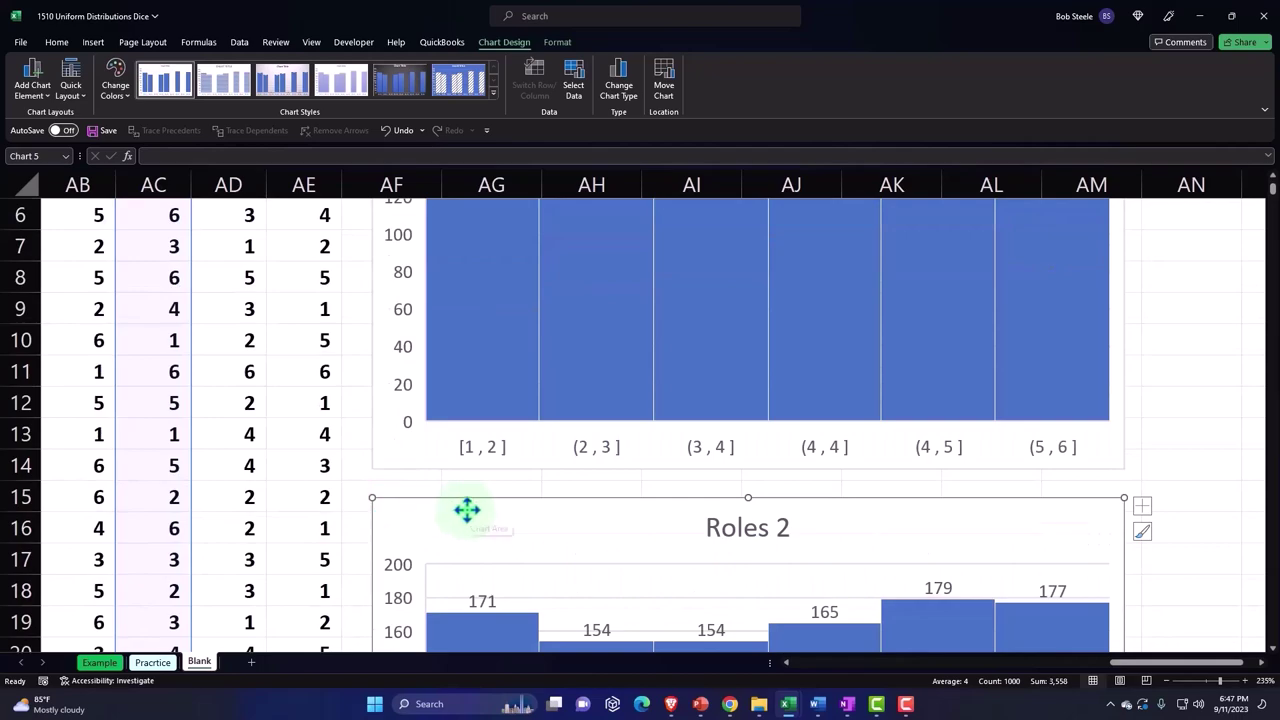
pyautogui.scroll(2, 466, 510)
pyautogui.scroll(-4, 561, 495)
pyautogui.scroll(-2, 563, 500)
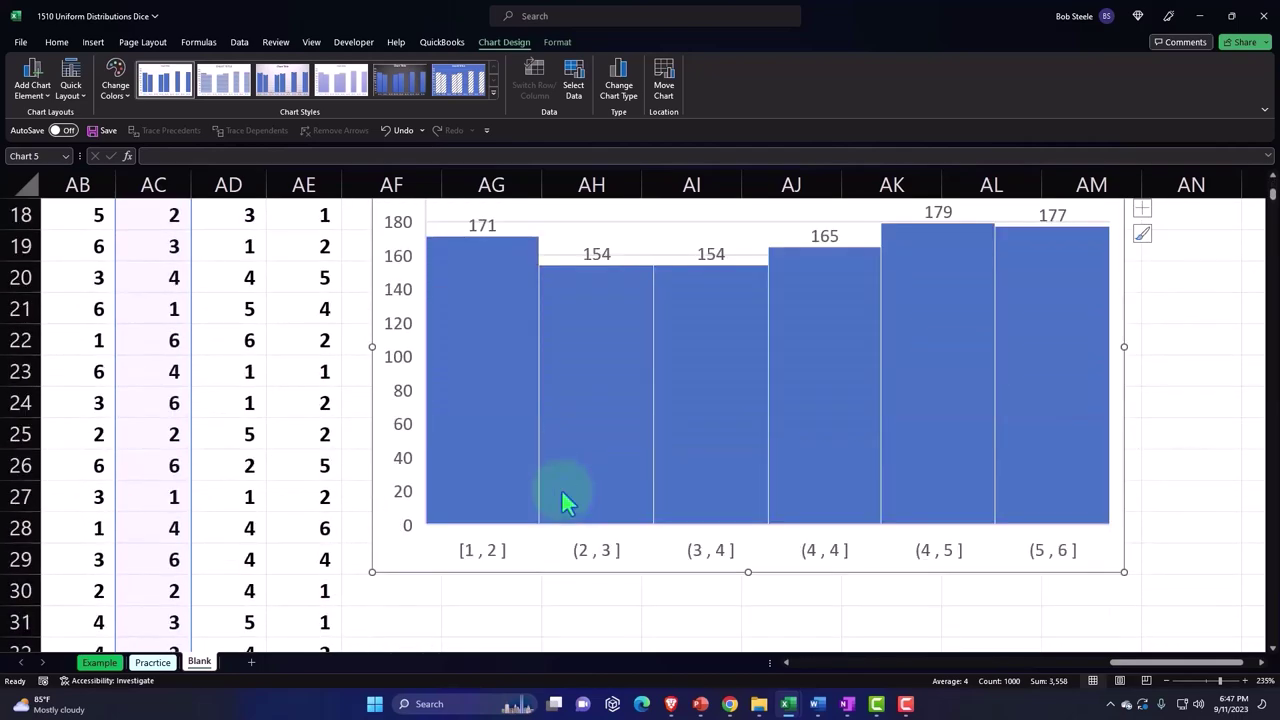
pyautogui.scroll(-3, 563, 495)
pyautogui.scroll(6, 565, 495)
pyautogui.scroll(3, 571, 503)
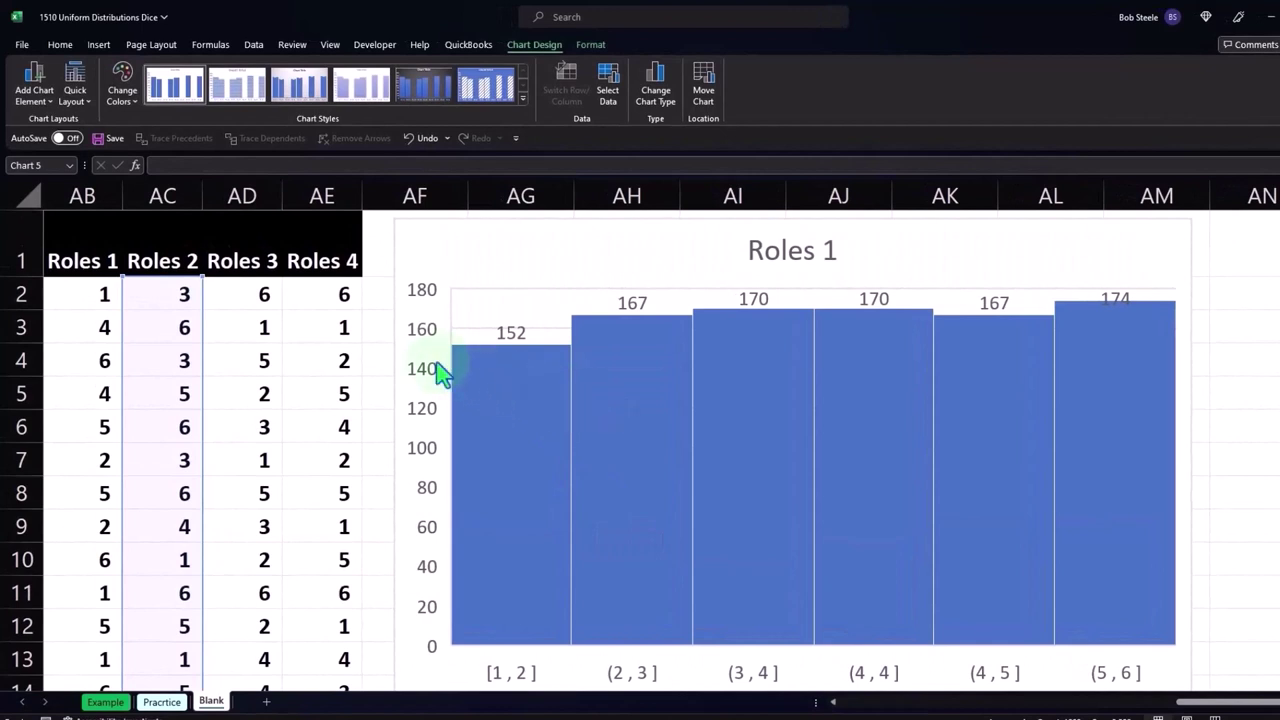
pyautogui.click(250, 292)
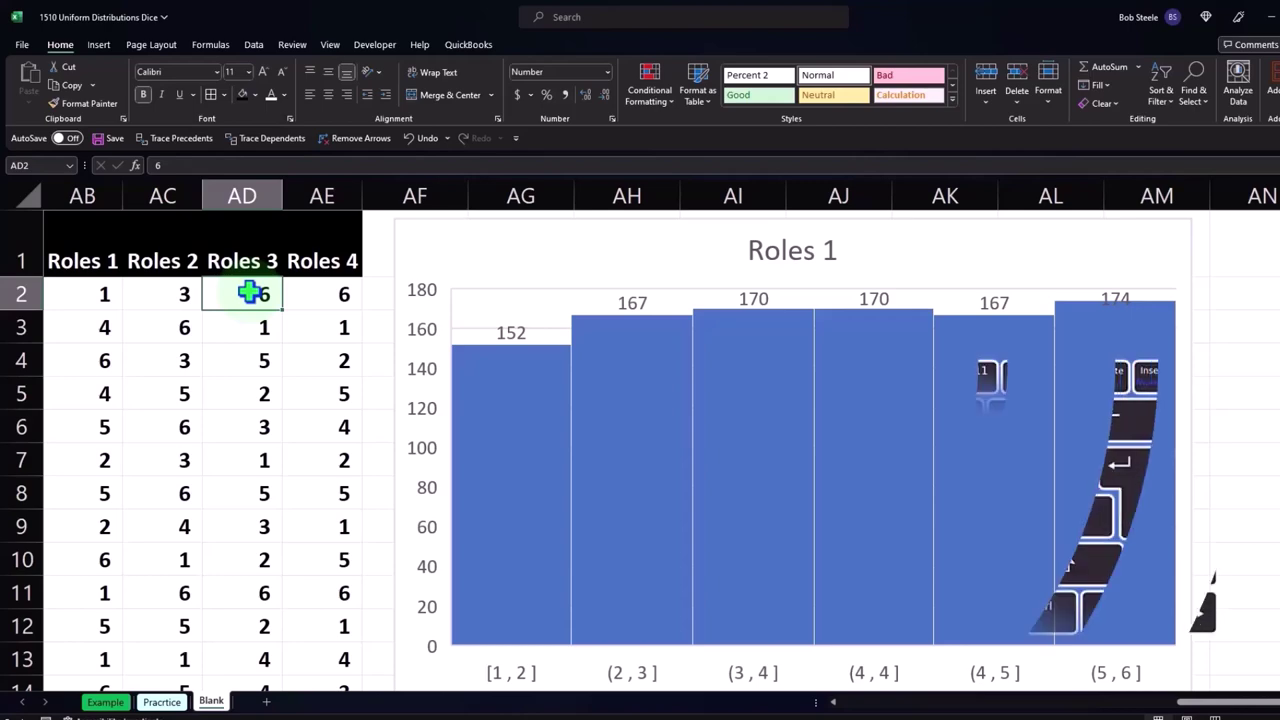
pyautogui.hotkey('ctrl', 'shift', 'Down')
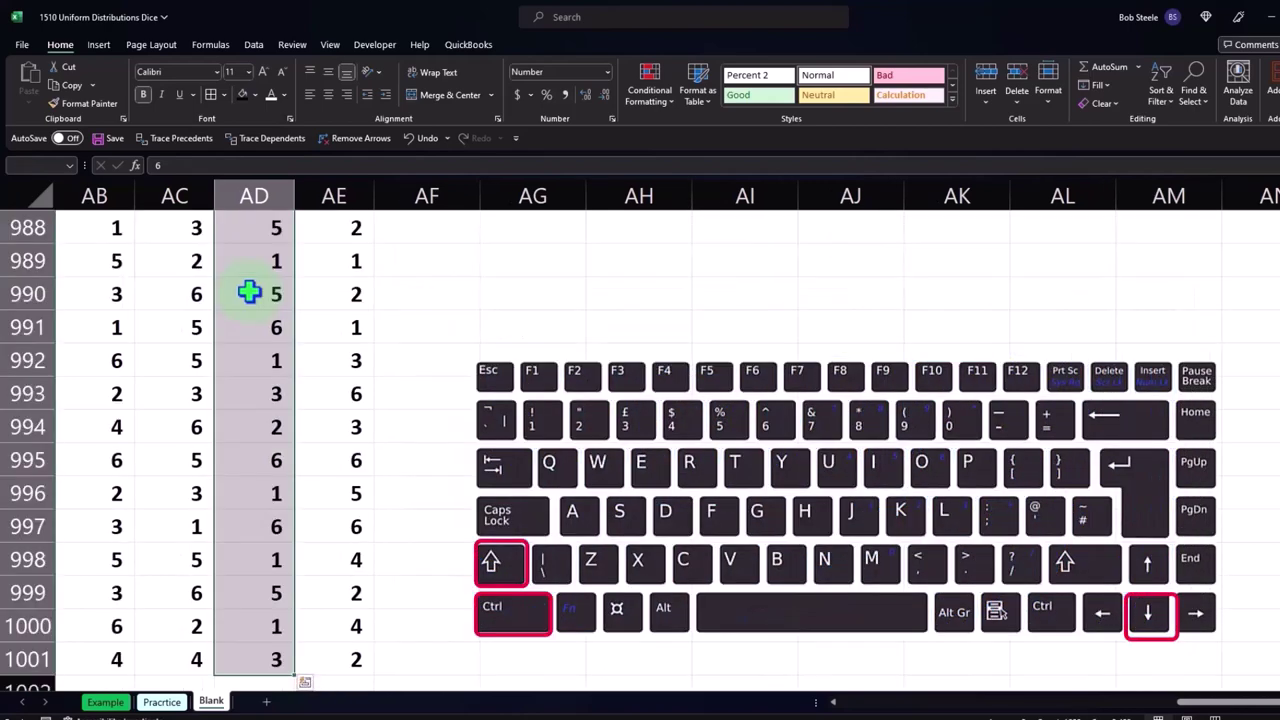
pyautogui.hotkey('ctrl', 'BackSpace')
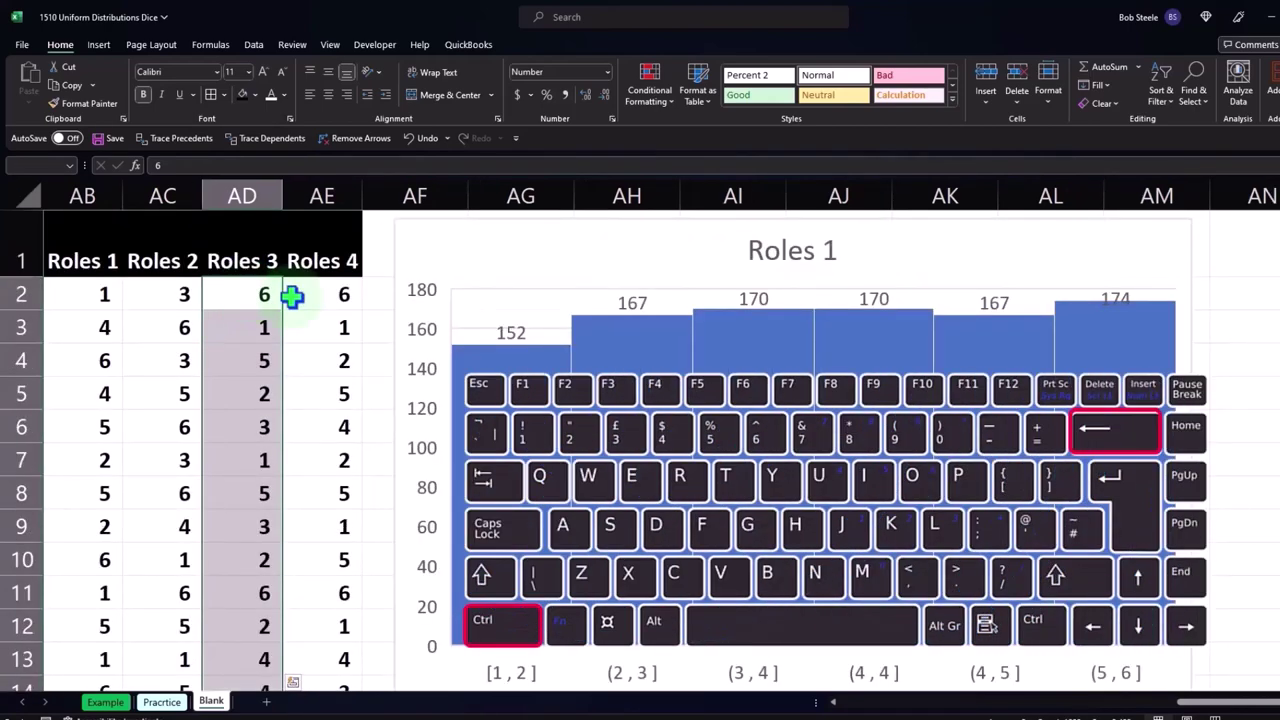
# Step: Insert a histogram of the Roles 3 values and move it below the Roles 2 chart
pyautogui.scroll(-4, 587, 410)
pyautogui.scroll(-5, 587, 410)
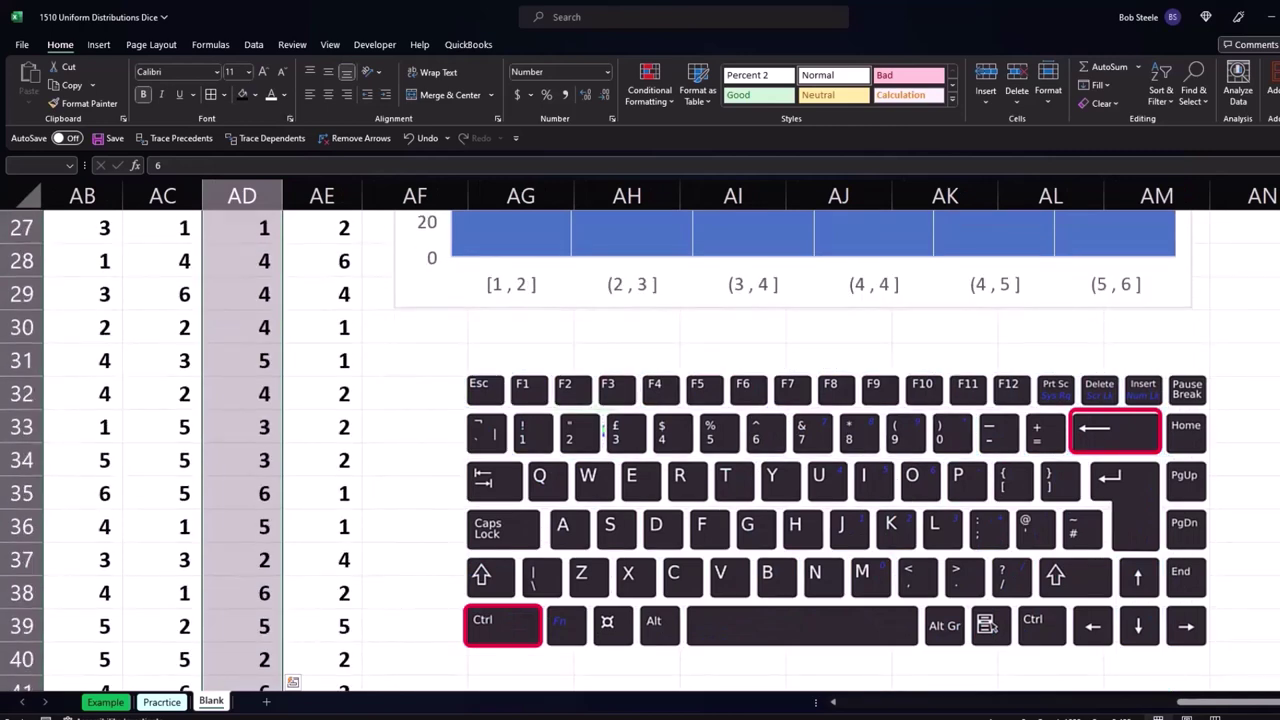
pyautogui.click(98, 45)
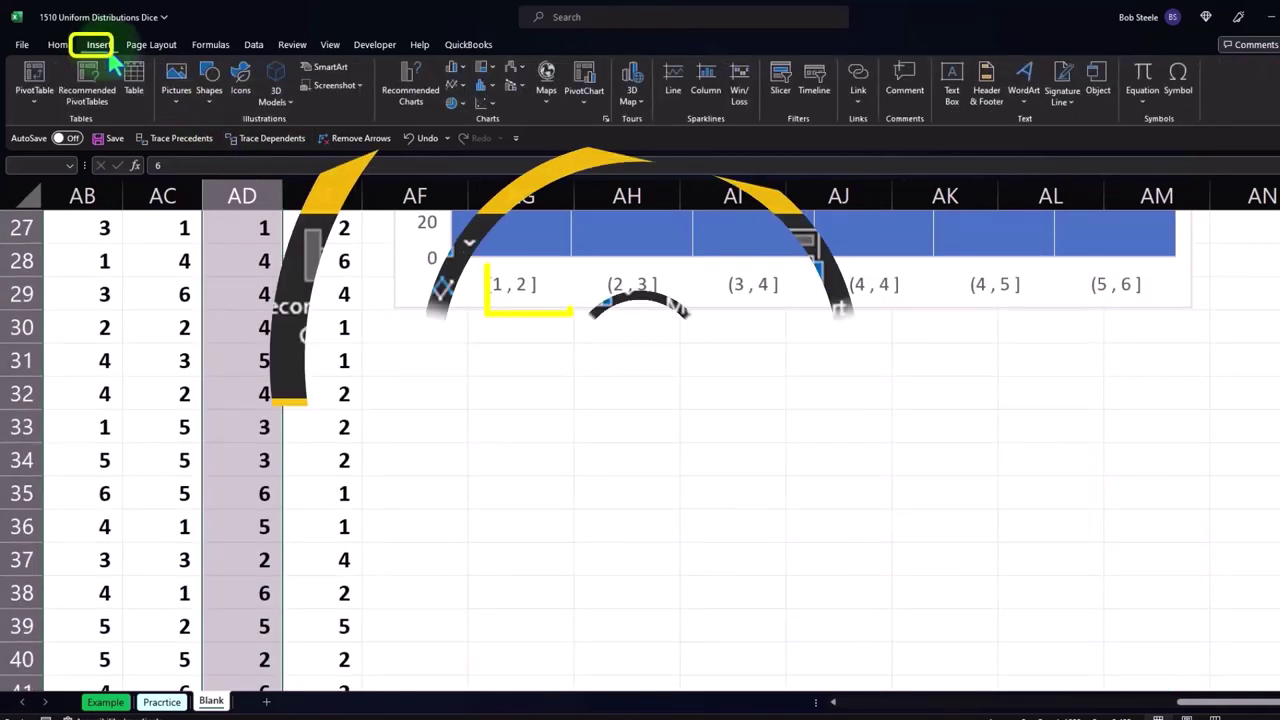
pyautogui.click(486, 86)
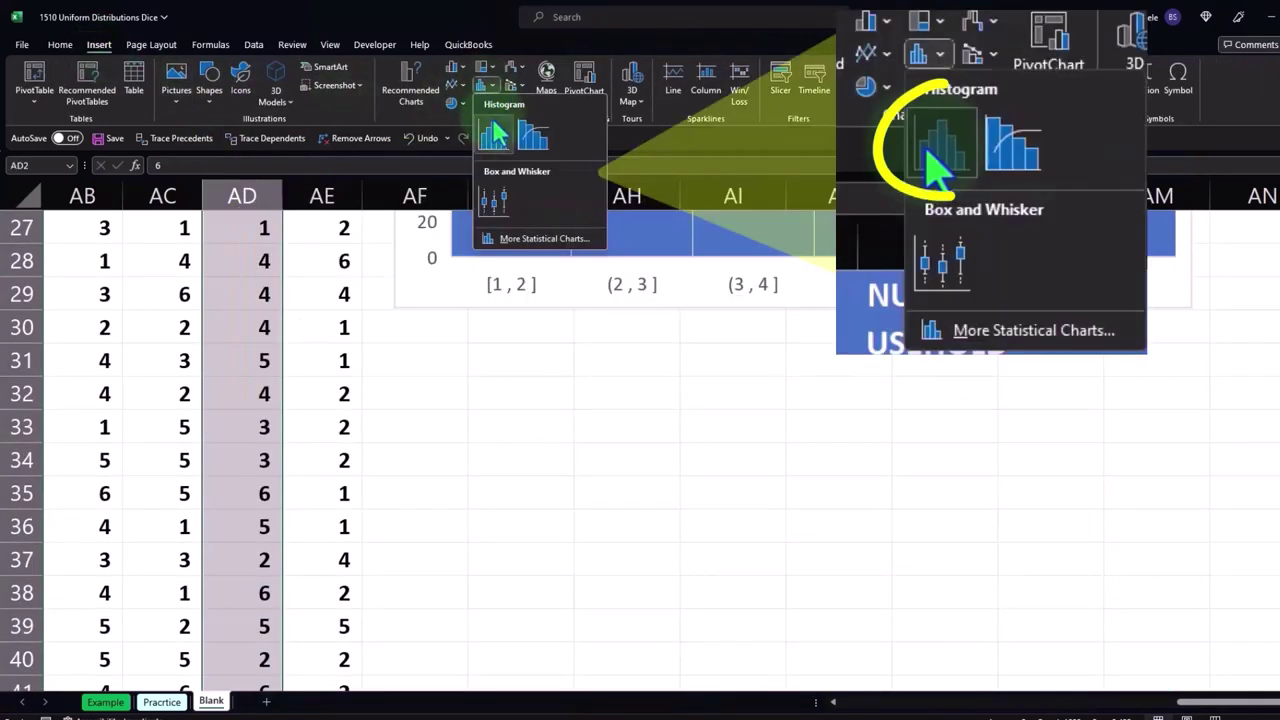
pyautogui.click(489, 143)
pyautogui.moveTo(409, 266); pyautogui.dragTo(466, 367)
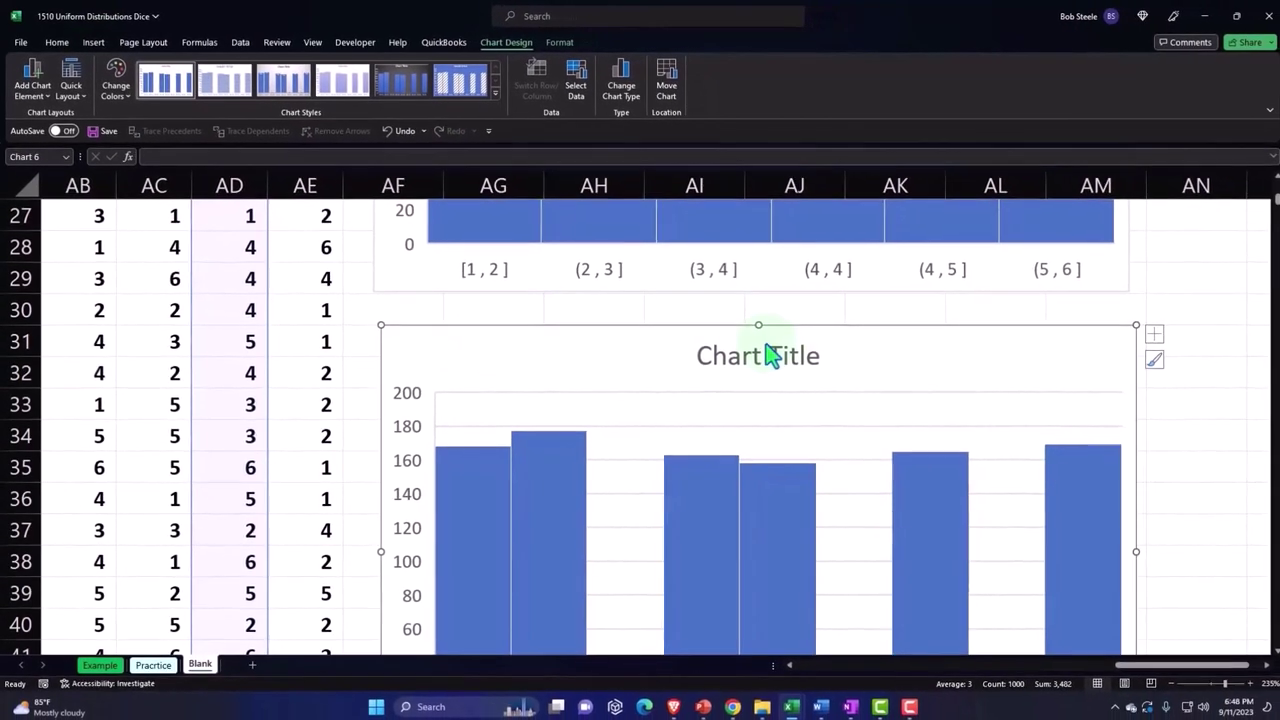
# Step: Set the Roles 3 histogram to 6 bins and show data labels above its bars
pyautogui.scroll(-3, 790, 372)
pyautogui.doubleClick(800, 478)
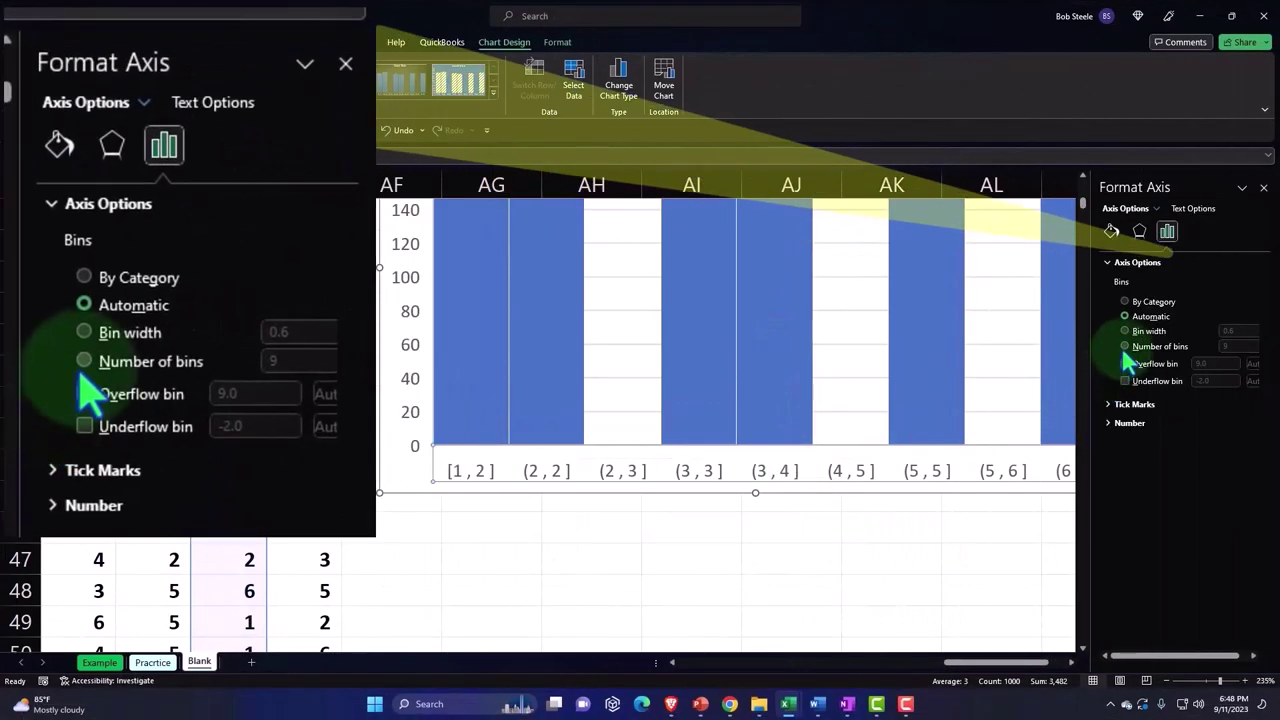
pyautogui.click(1124, 346)
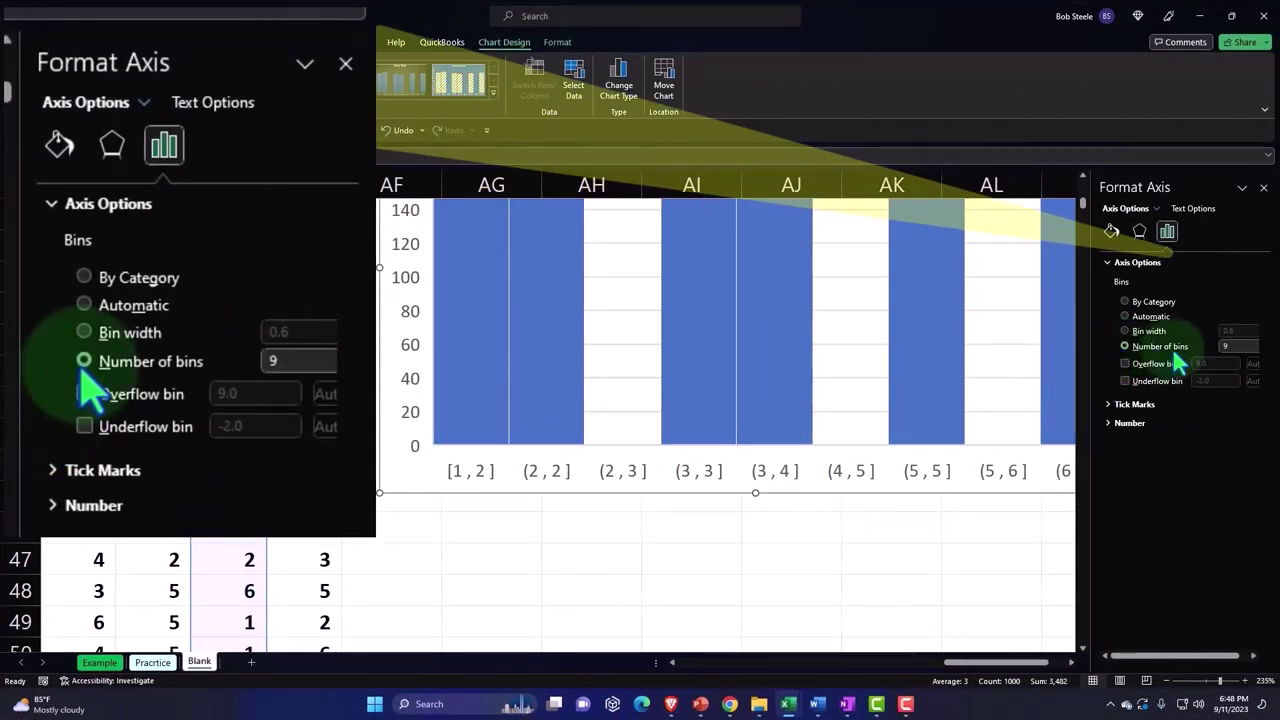
pyautogui.click(1238, 346)
pyautogui.write('6')
pyautogui.press('Tab')
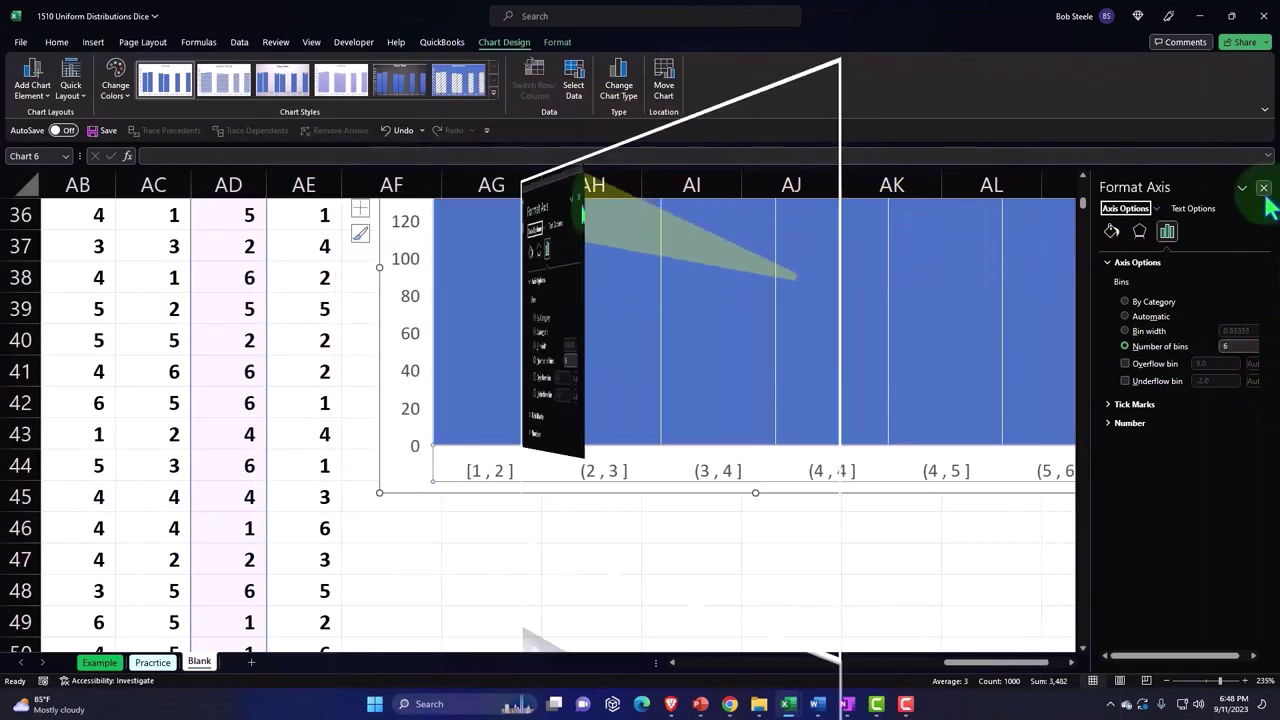
pyautogui.click(1263, 187)
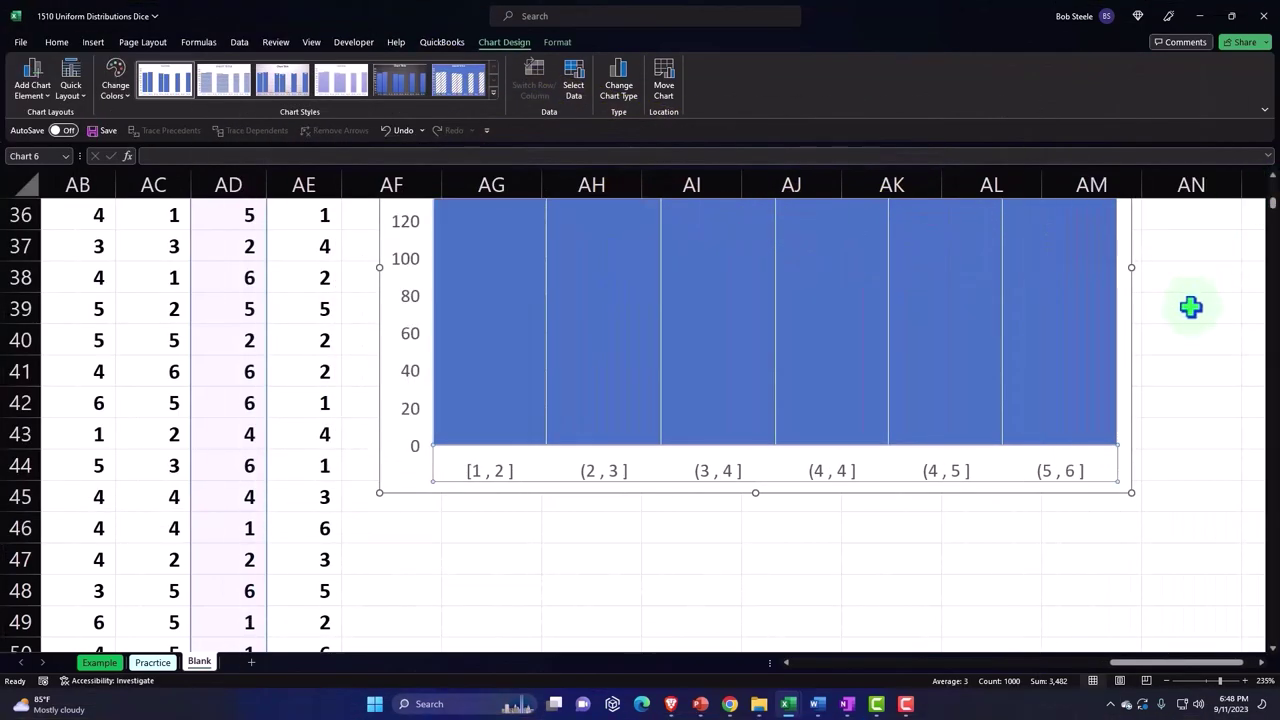
pyautogui.scroll(2, 1167, 273)
pyautogui.click(1150, 240)
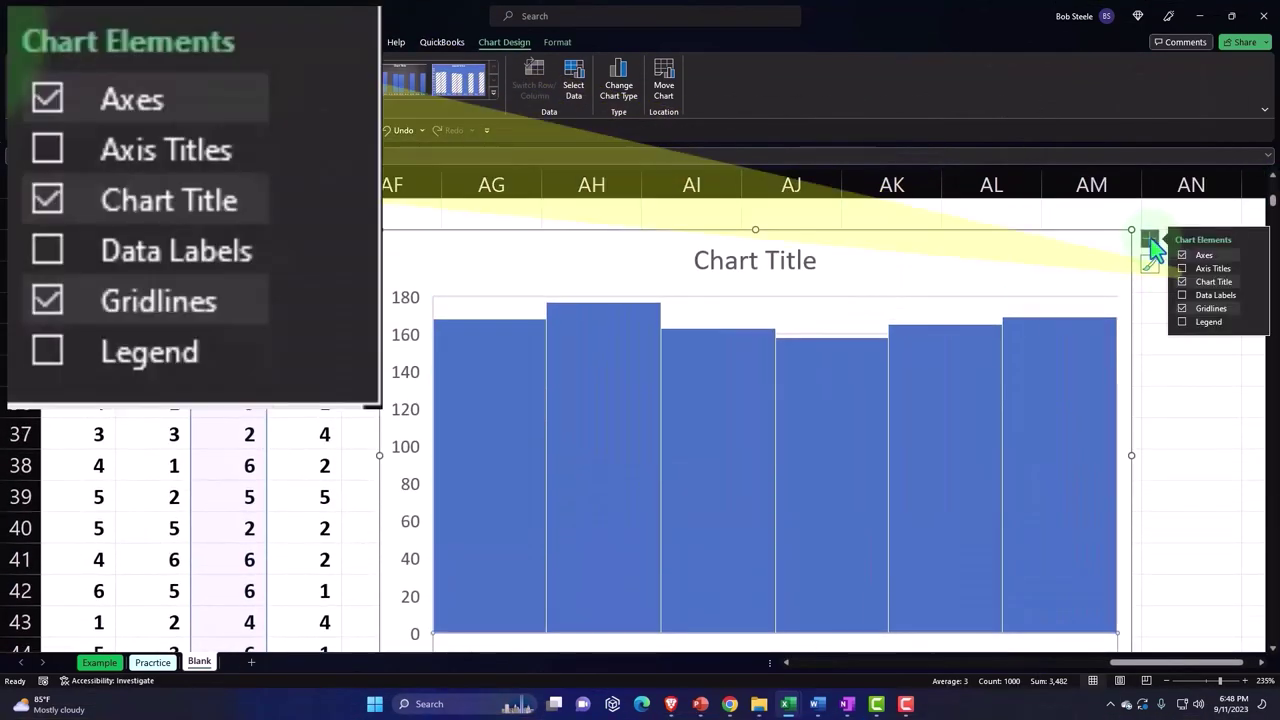
pyautogui.click(1182, 295)
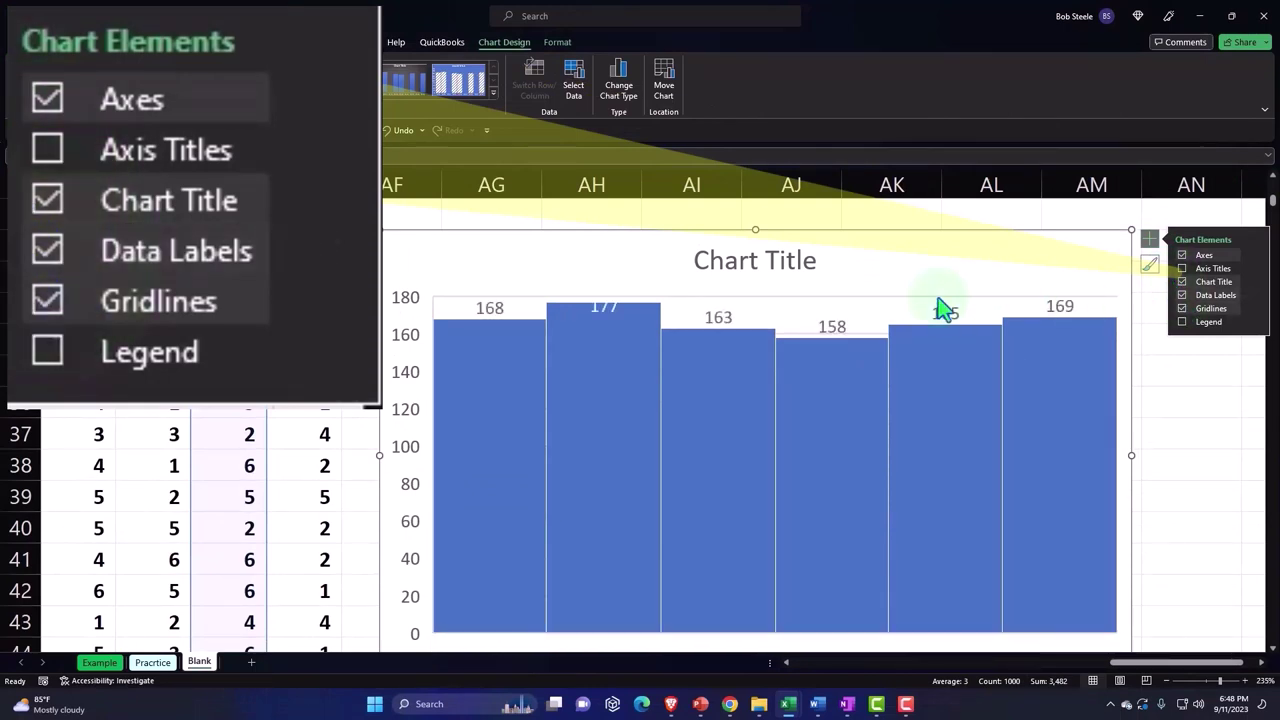
# Step: Title the chart Dice Rolls 3 and start correcting its spelling
pyautogui.tripleClick(802, 260)
pyautogui.write('Dice Ro')
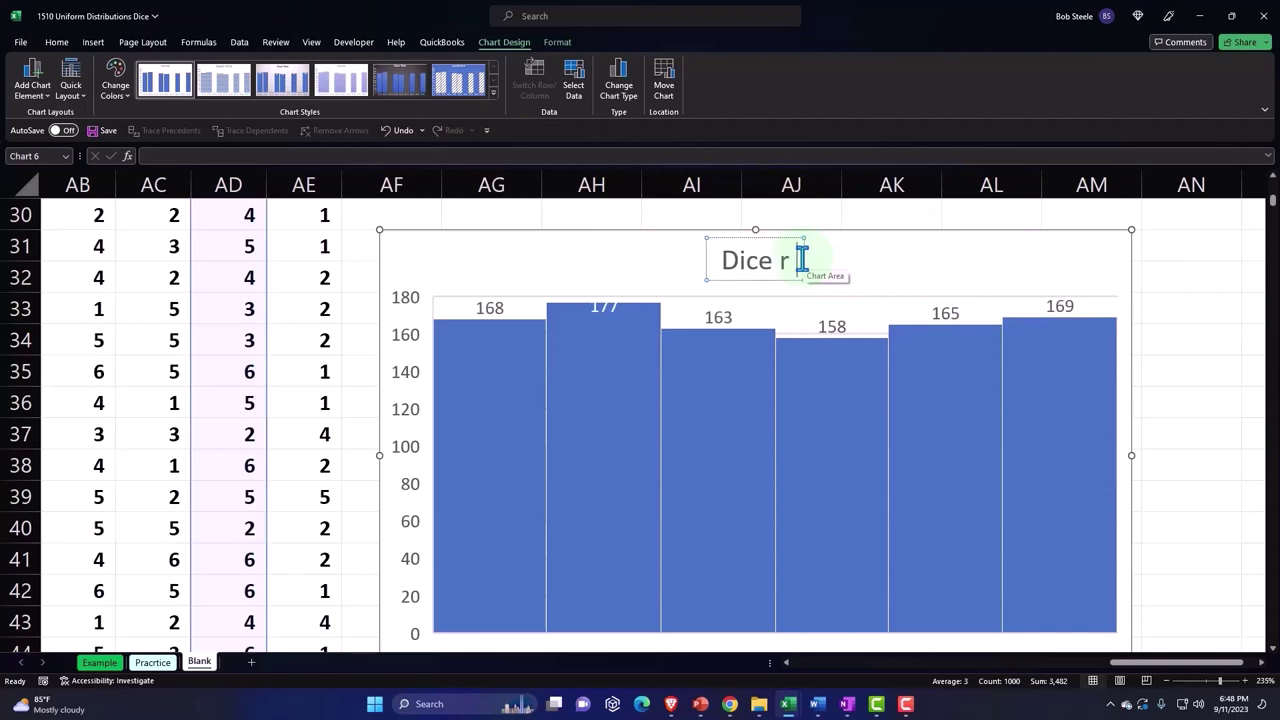
pyautogui.write('lls')
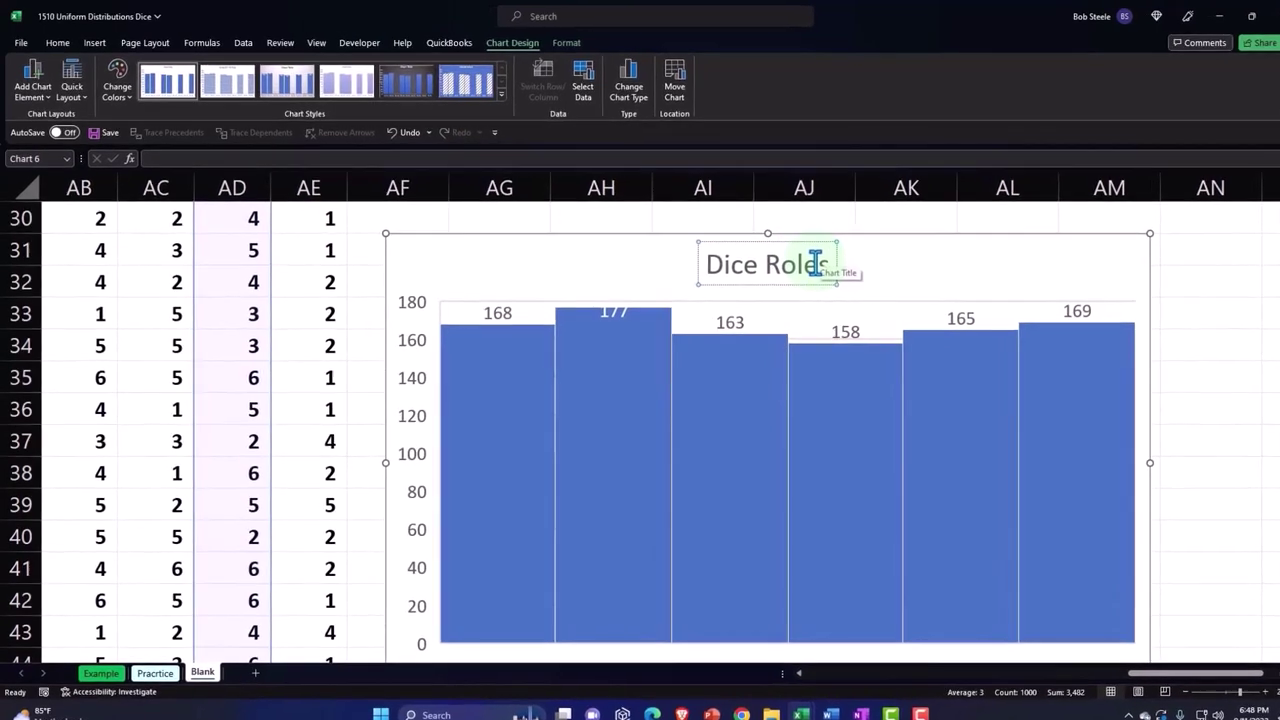
pyautogui.write(' 3')
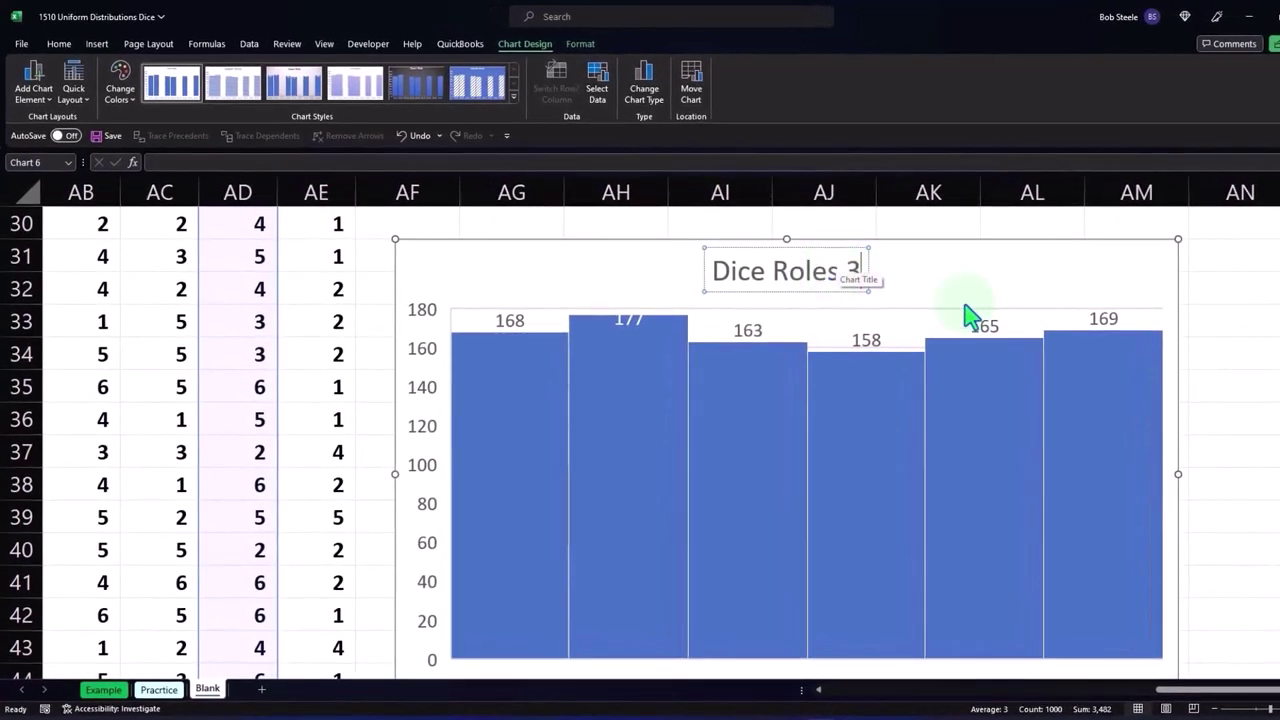
pyautogui.click(1226, 320)
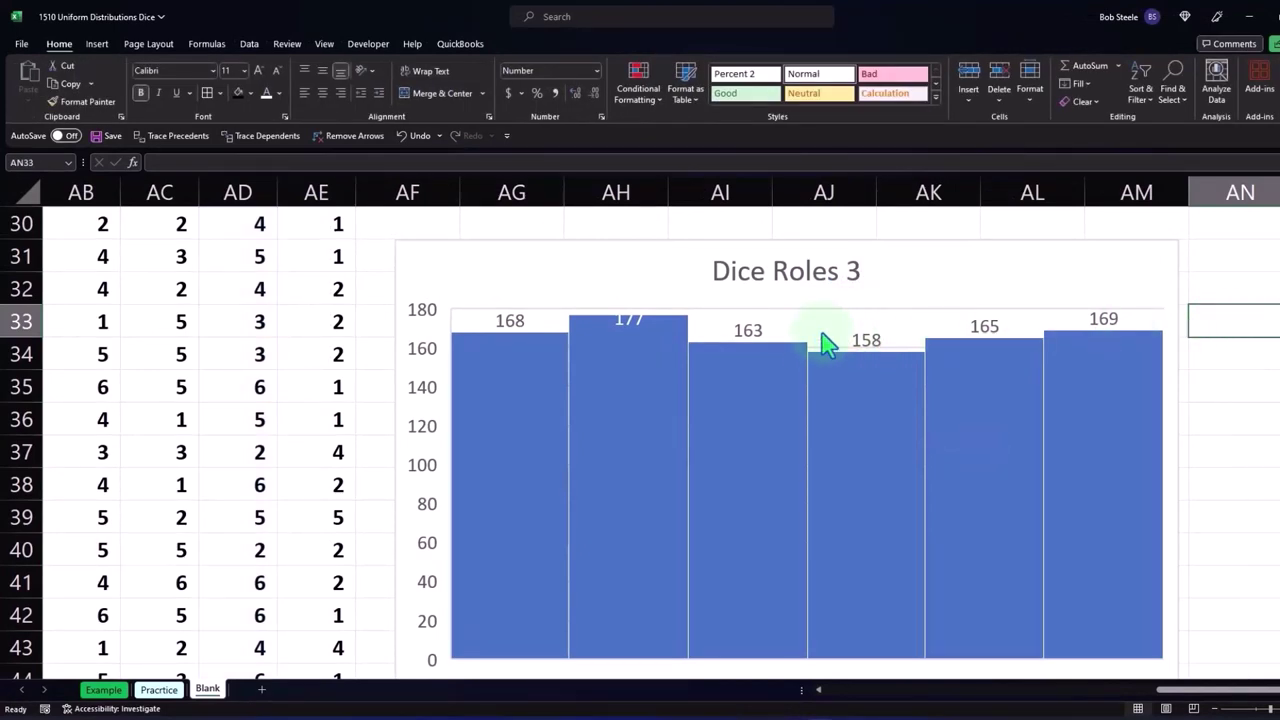
pyautogui.click(836, 282)
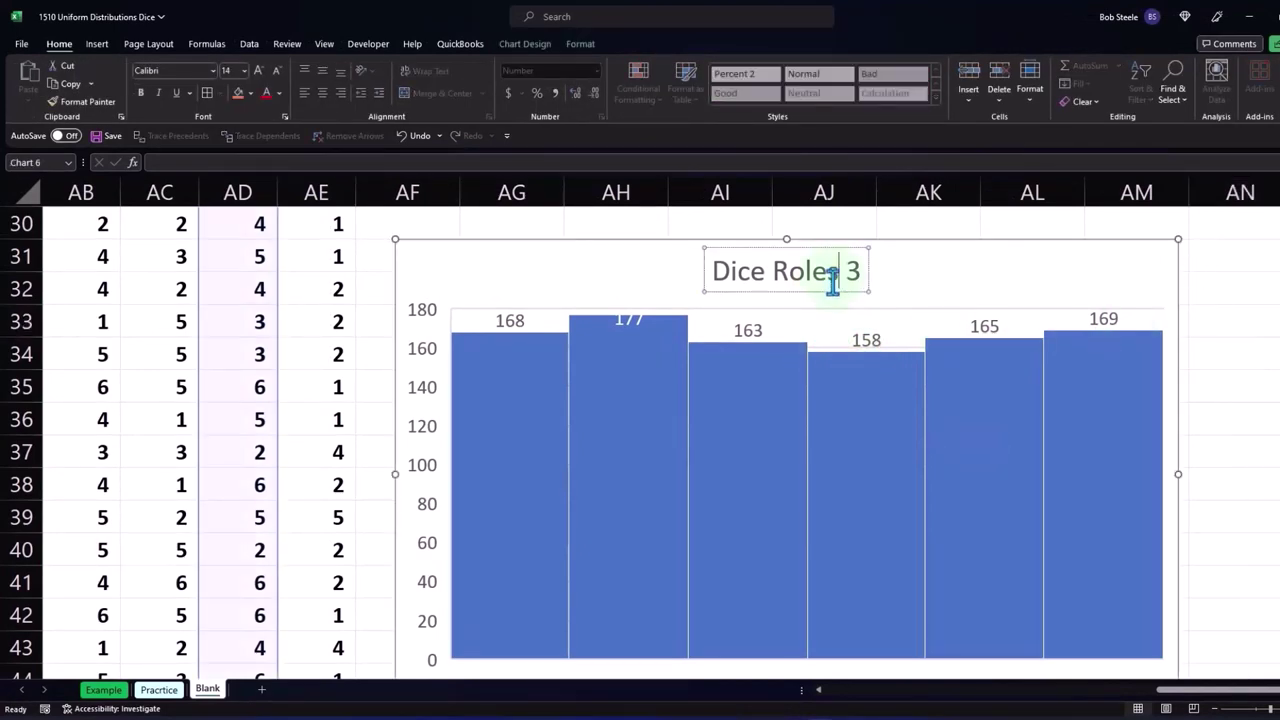
pyautogui.press('BackSpace')
pyautogui.press('BackSpace')
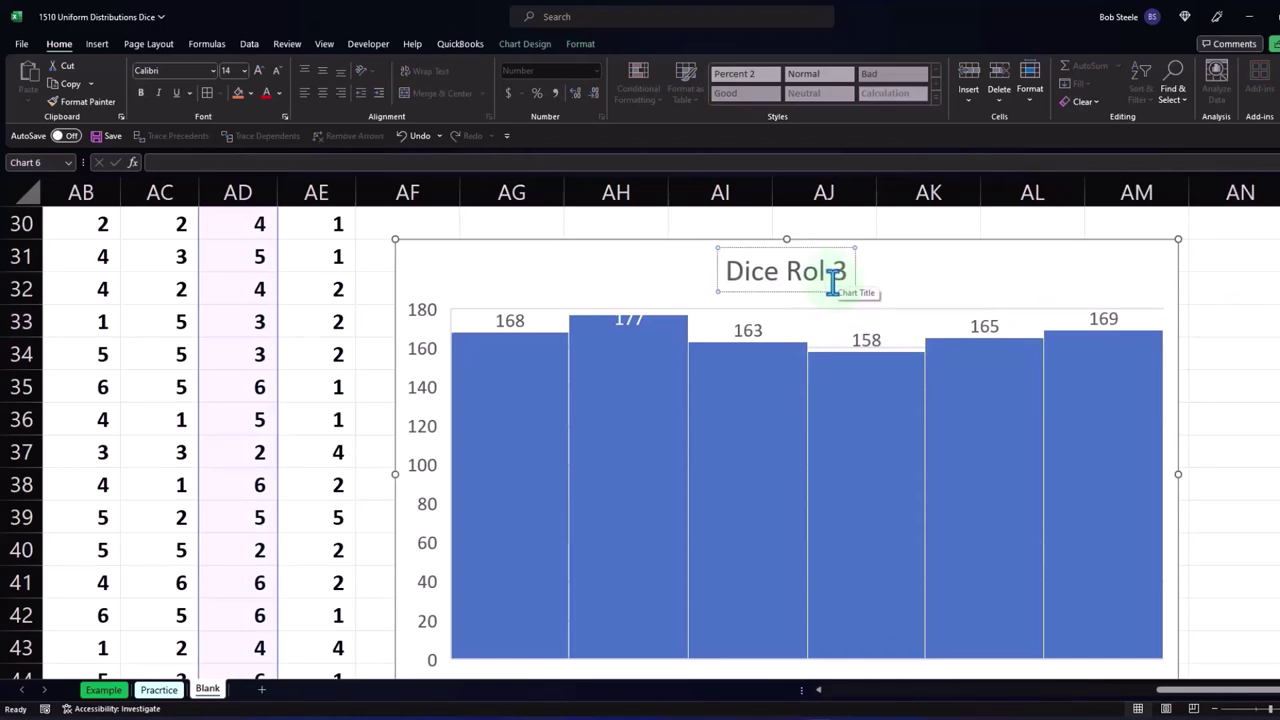
# Step: Finish the previous title edit, then retitle the first histogram from 'Roles 1' to 'Roll 1'
pyautogui.write('ls')
pyautogui.click(1240, 354)
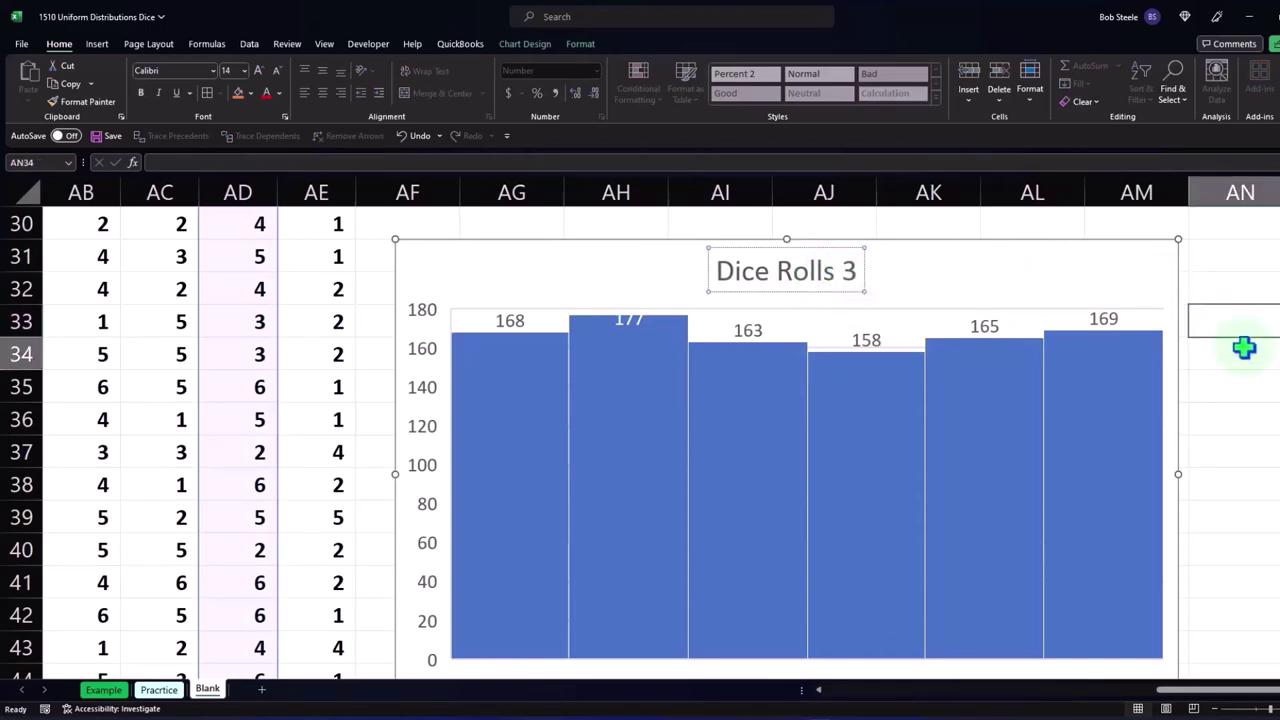
pyautogui.scroll(2, 846, 363)
pyautogui.scroll(5, 845, 365)
pyautogui.scroll(2, 822, 437)
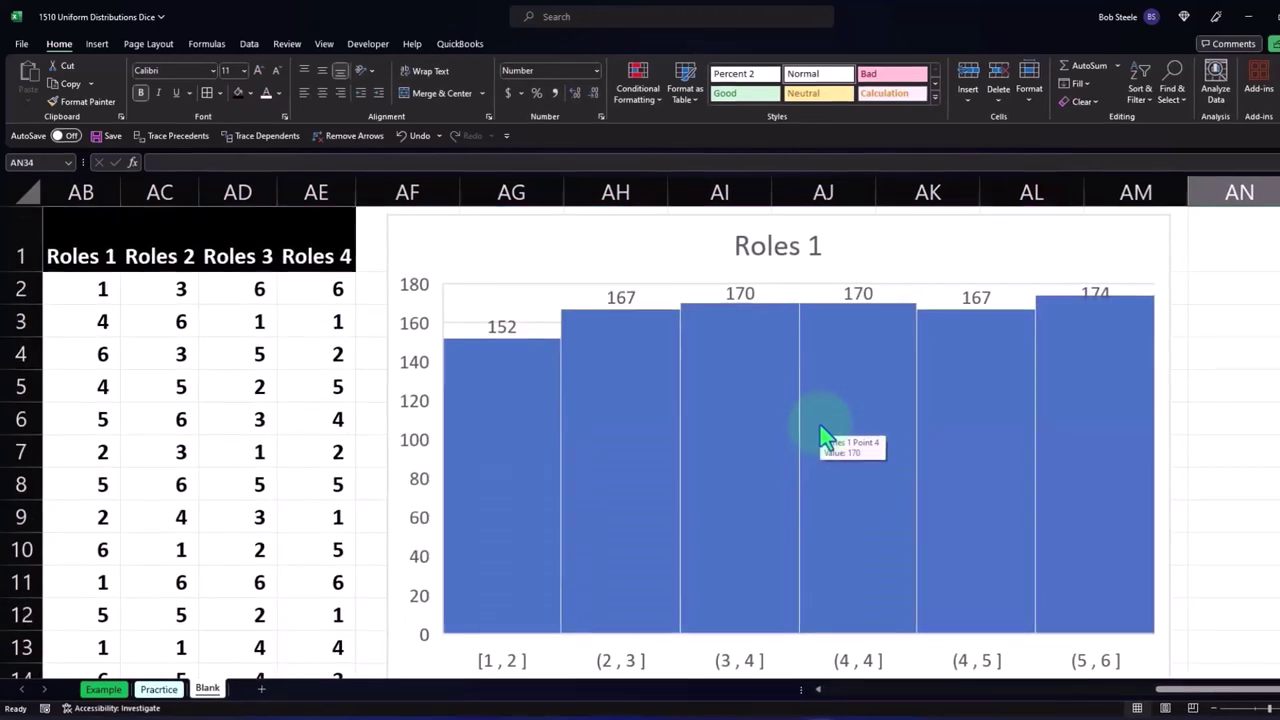
pyautogui.click(775, 237)
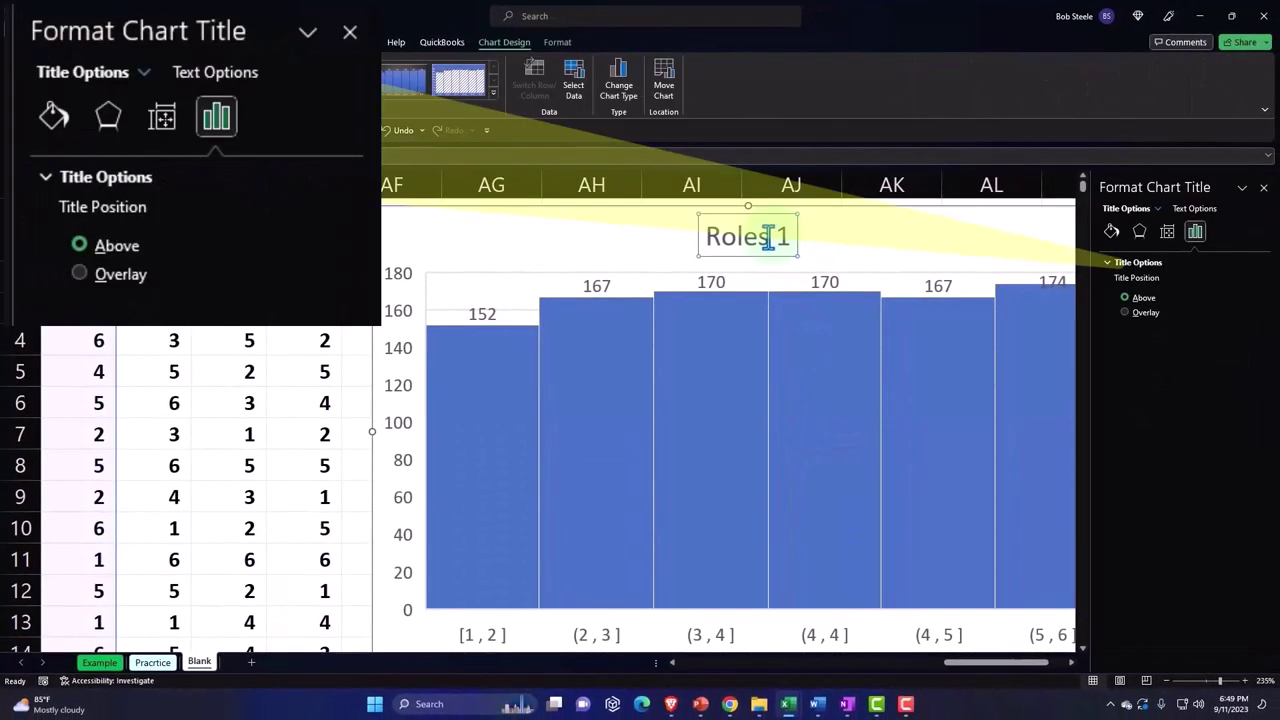
pyautogui.press('BackSpace')
pyautogui.press('BackSpace')
pyautogui.write('l')
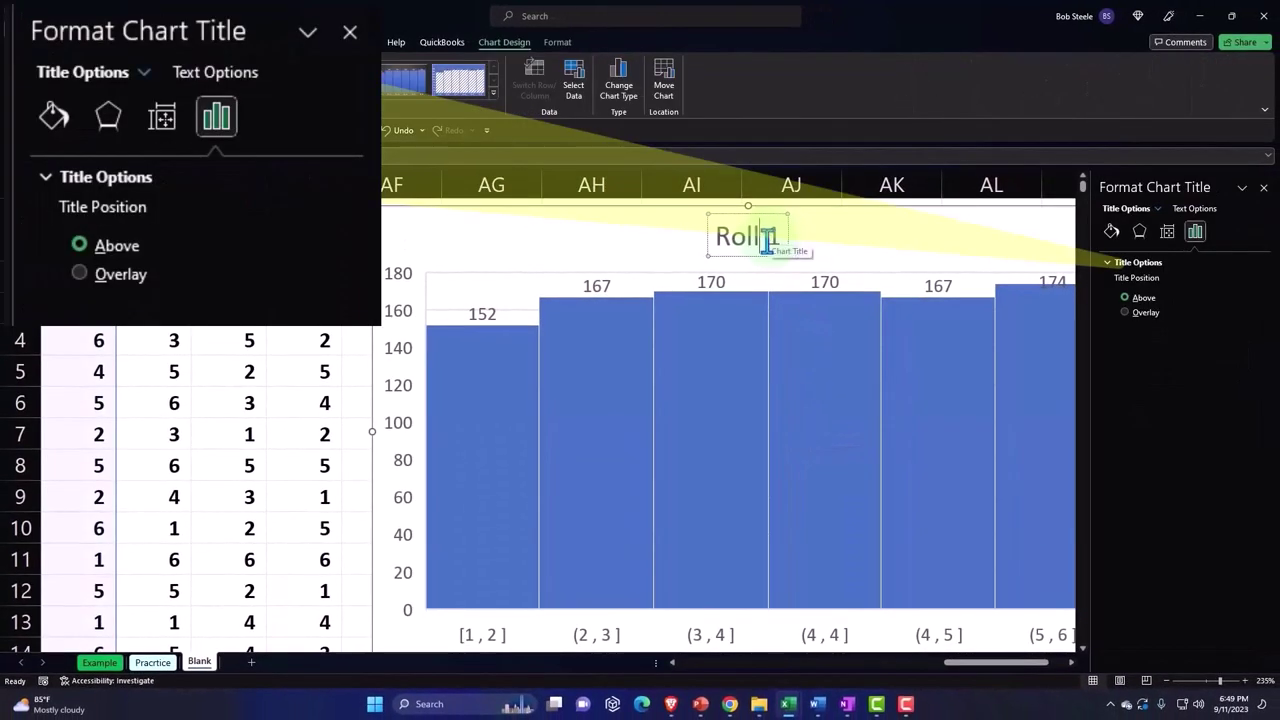
pyautogui.click(1263, 187)
# Step: Retitle the second histogram from 'Roles 2' to 'Roll 2'
pyautogui.scroll(-3, 877, 423)
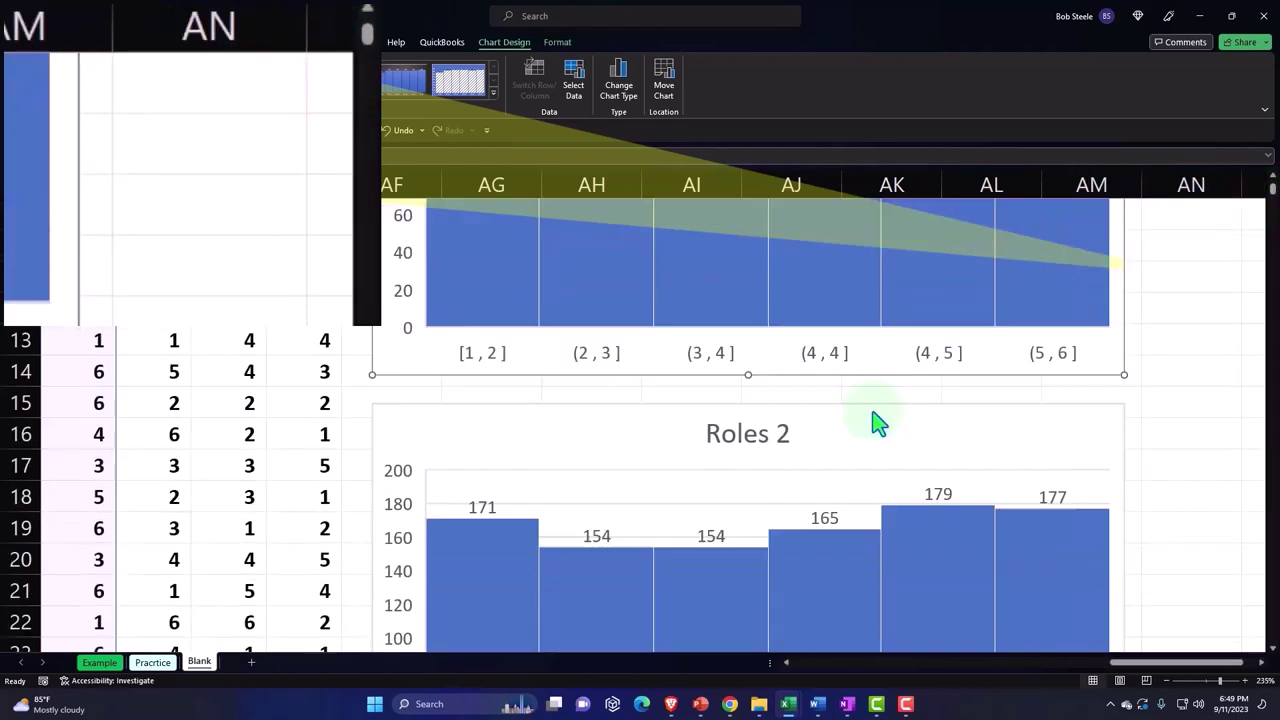
pyautogui.scroll(-1, 810, 390)
pyautogui.click(757, 338)
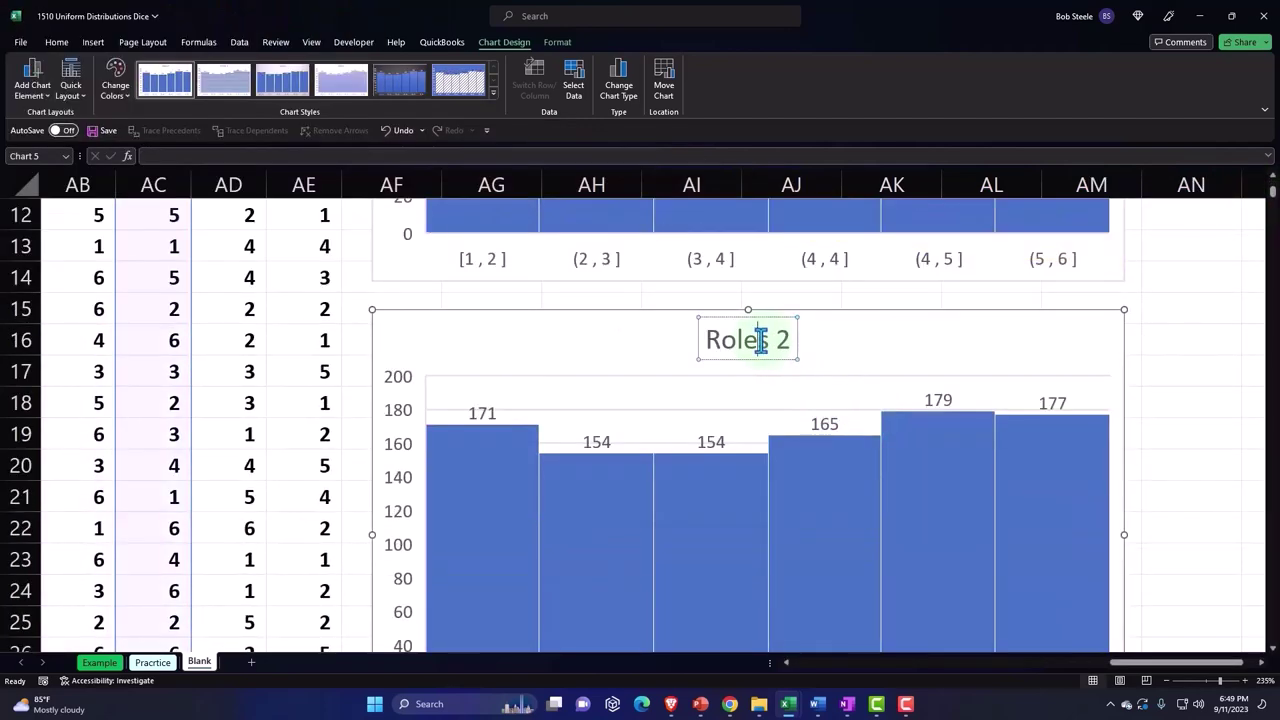
pyautogui.click(760, 340)
pyautogui.press('BackSpace')
pyautogui.press('BackSpace')
pyautogui.write('l')
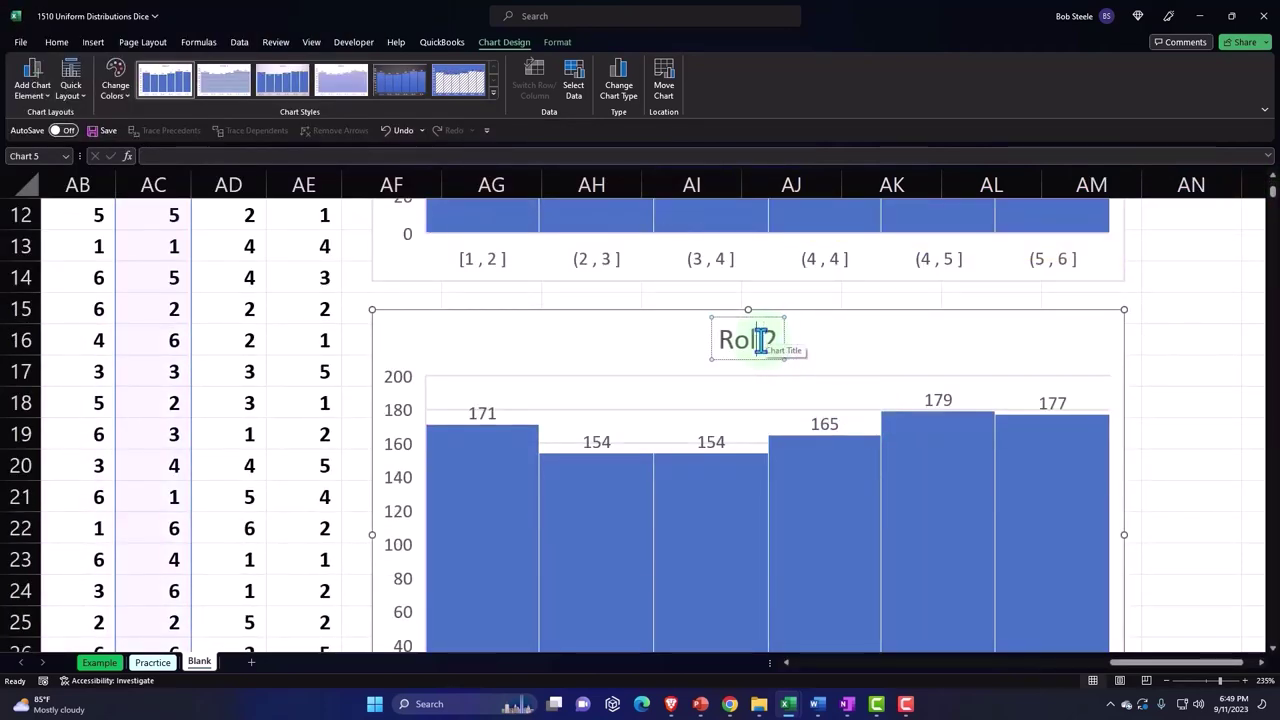
pyautogui.click(1163, 368)
# Step: Deselect the charts and select the first value in the Roles 4 column
pyautogui.scroll(-4, 1168, 362)
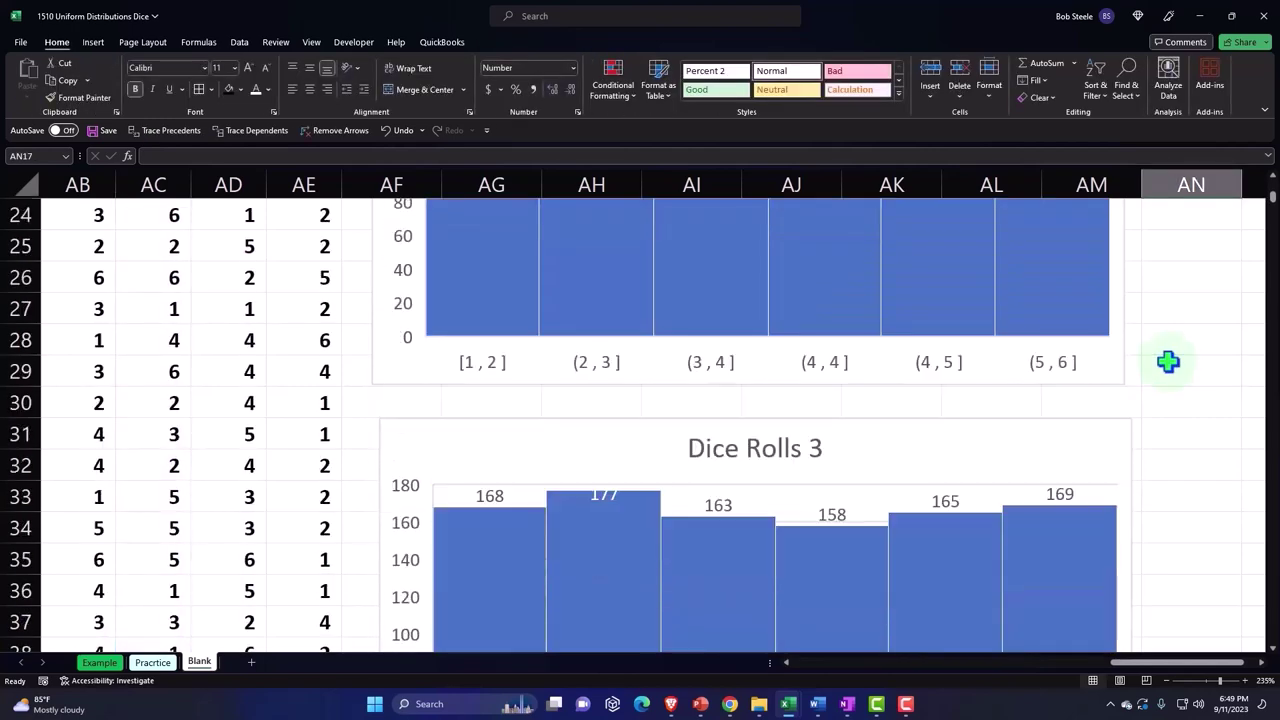
pyautogui.scroll(-2, 1168, 362)
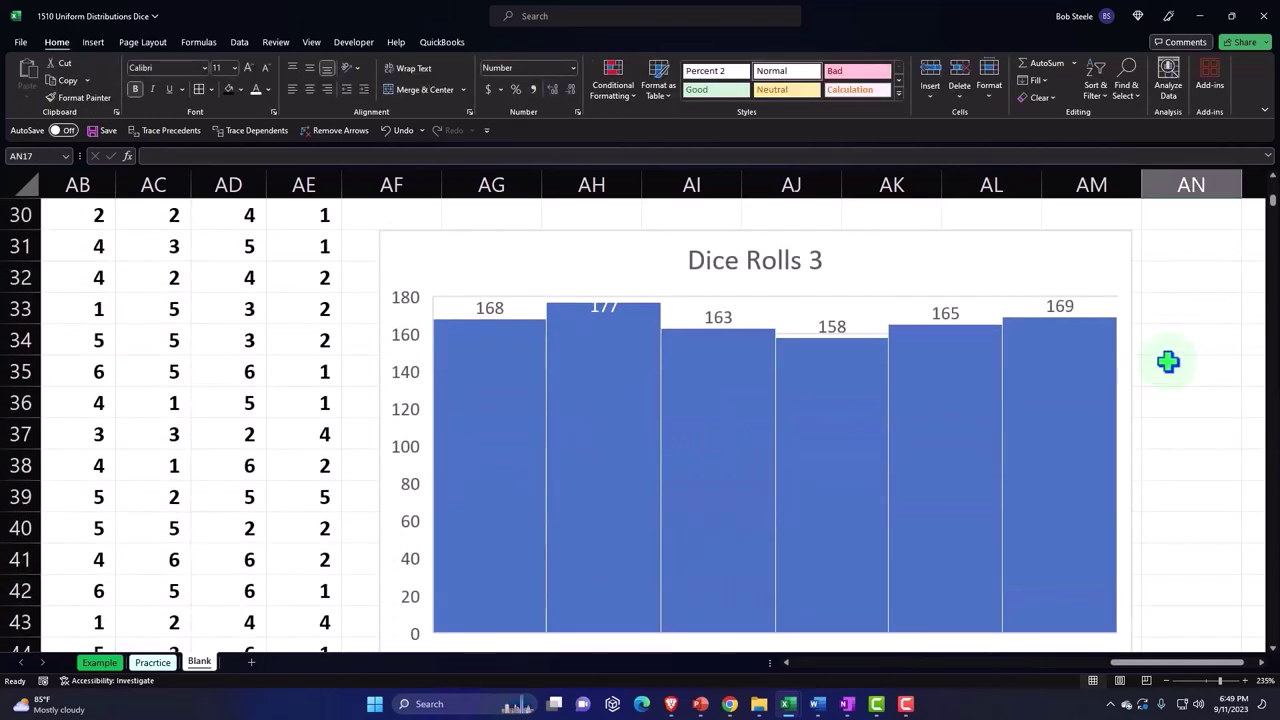
pyautogui.scroll(-4, 1168, 362)
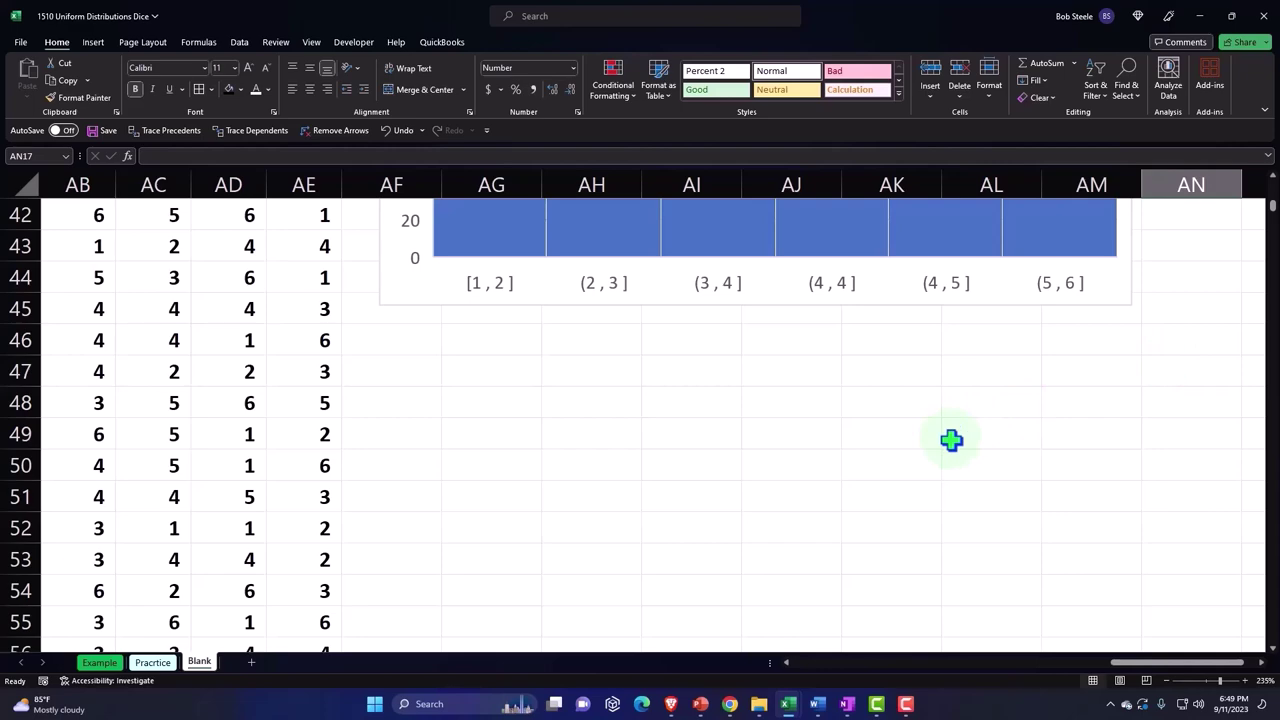
pyautogui.click(563, 443)
pyautogui.scroll(7, 554, 446)
pyautogui.scroll(5, 554, 446)
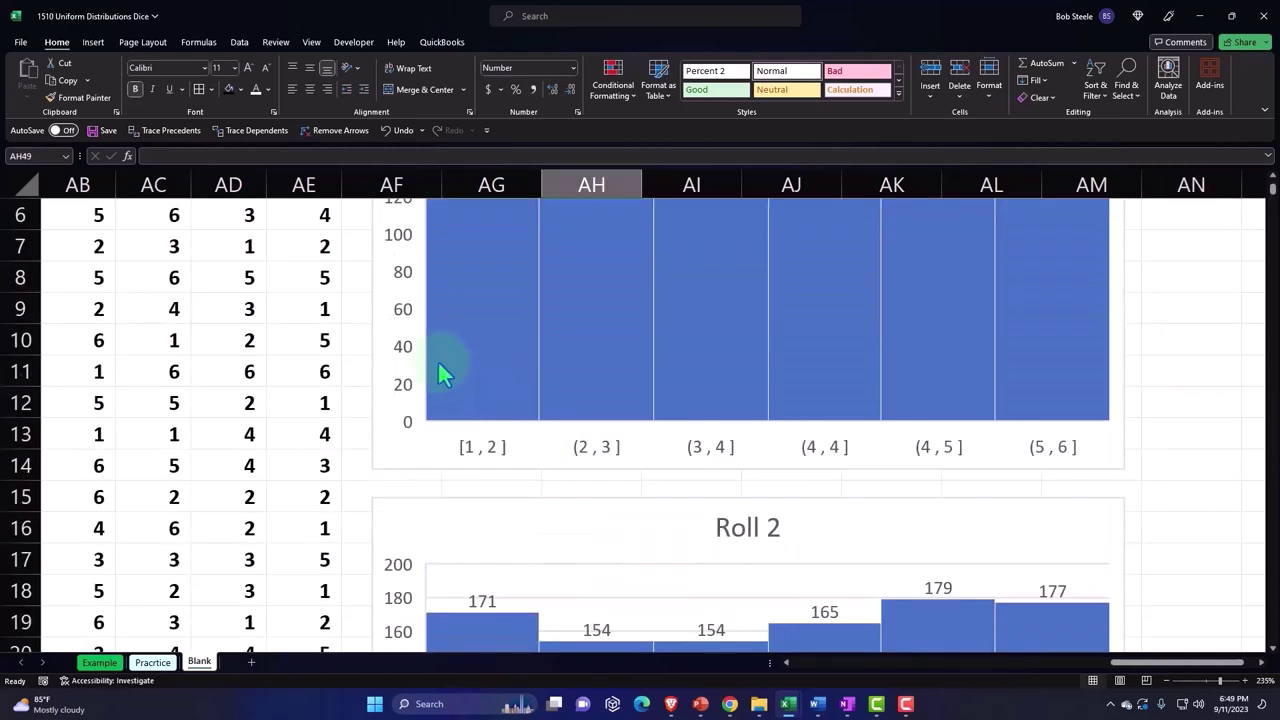
pyautogui.scroll(2, 438, 362)
pyautogui.click(313, 282)
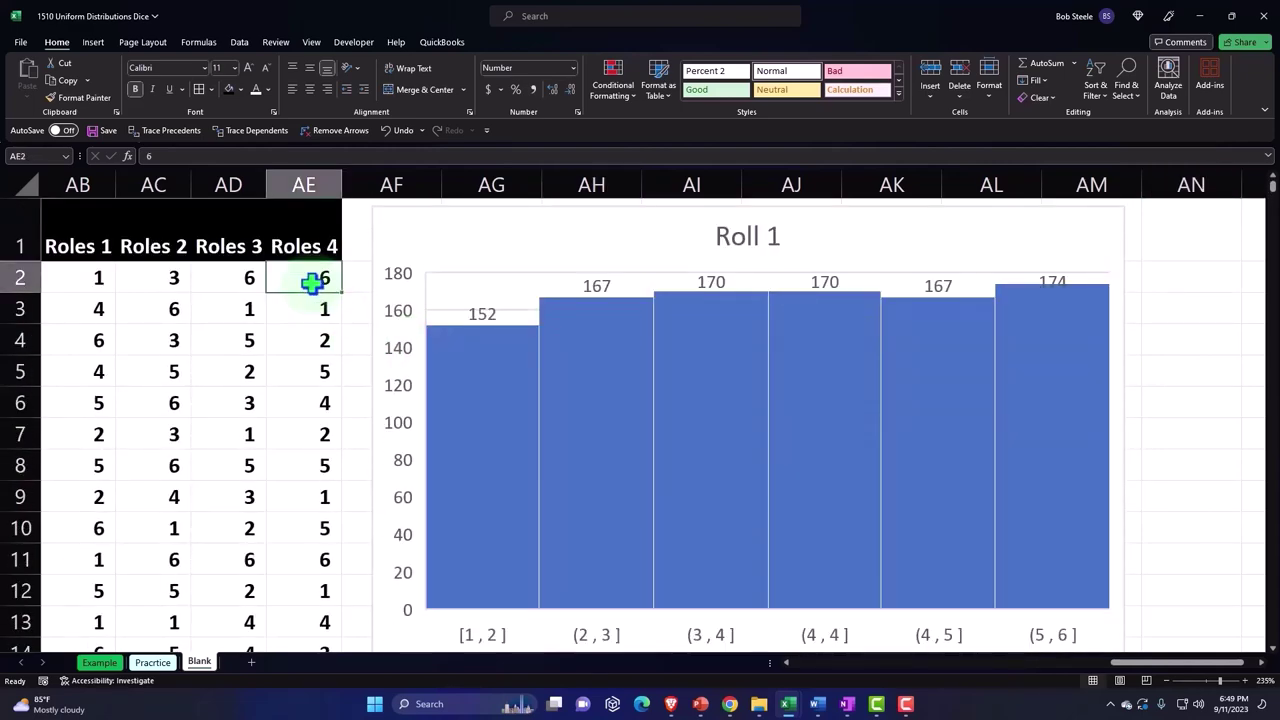
# Step: Select the Roles 4 values and insert a histogram of them
pyautogui.hotkey('ctrl', 'shift', 'Down')
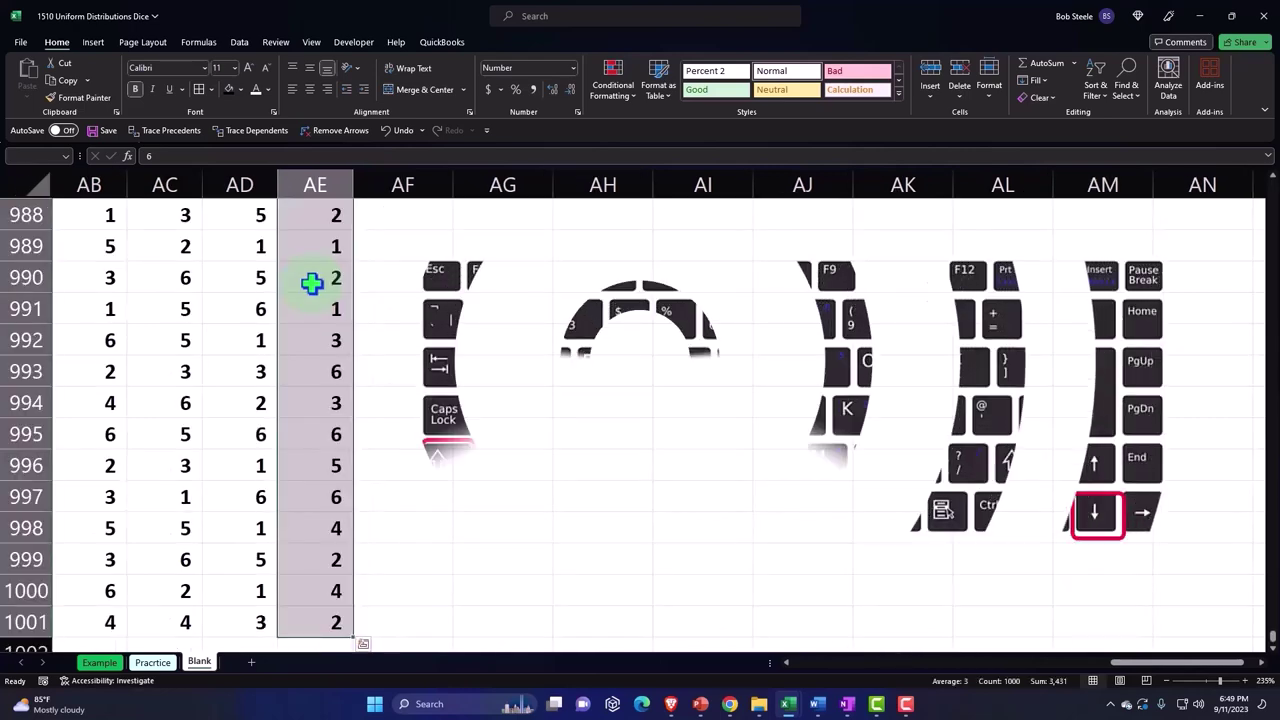
pyautogui.hotkey('ctrl', 'BackSpace')
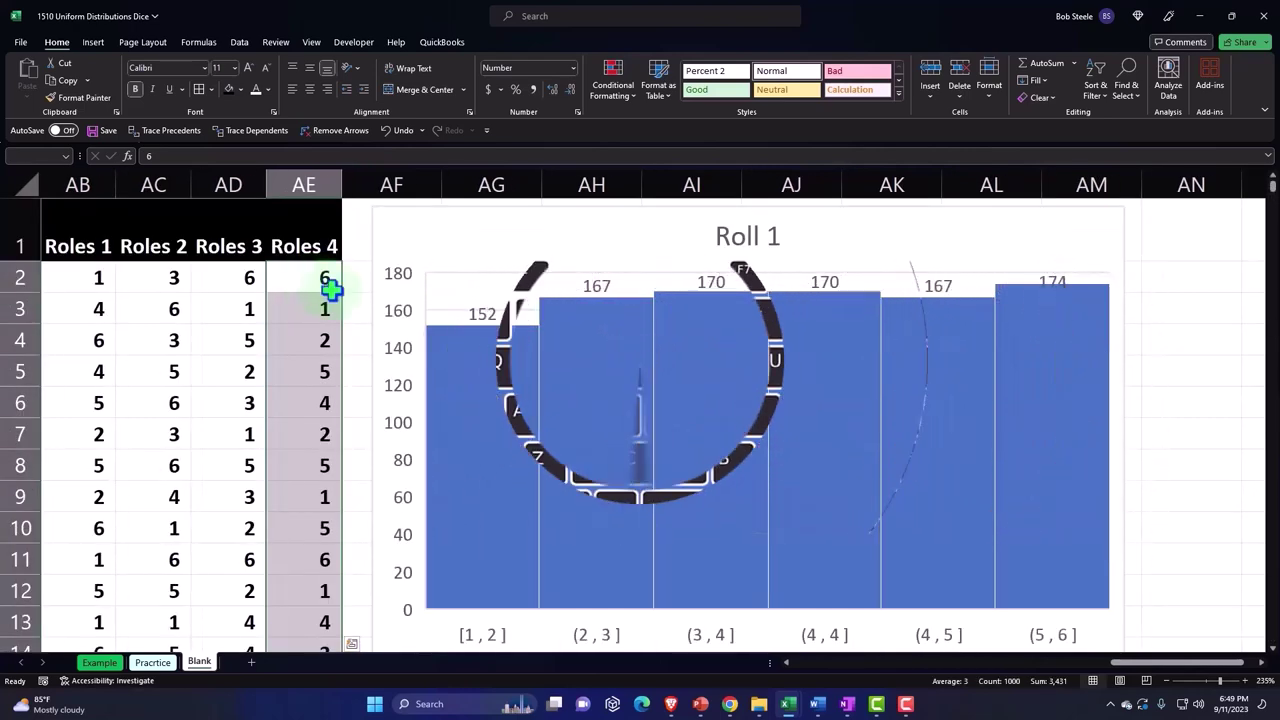
pyautogui.scroll(-5, 328, 280)
pyautogui.scroll(-8, 328, 280)
pyautogui.scroll(-2, 560, 420)
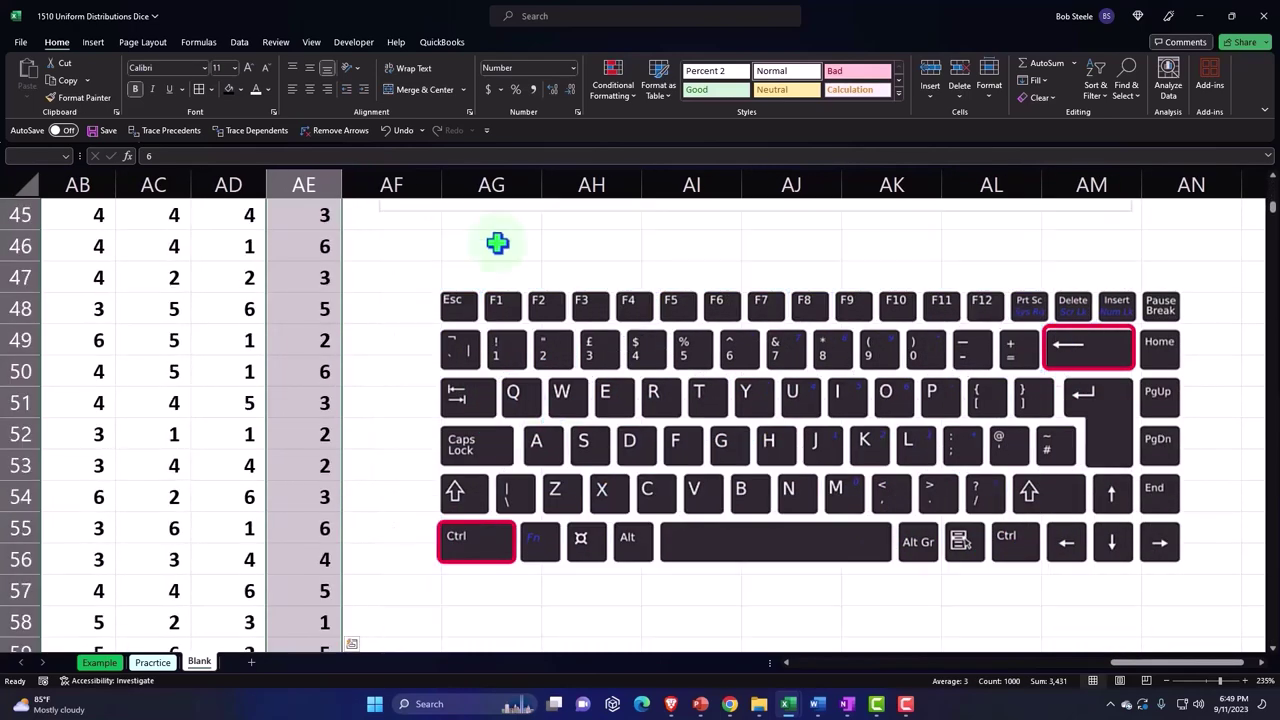
pyautogui.click(94, 44)
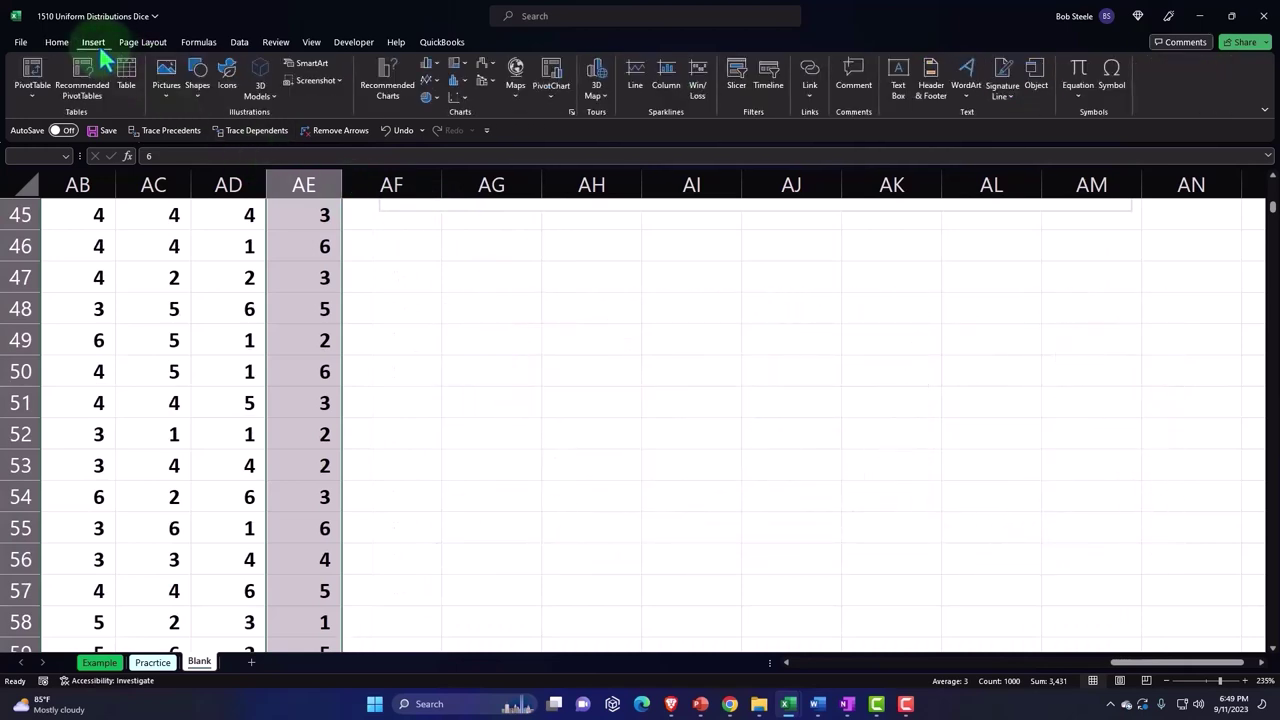
pyautogui.click(455, 86)
pyautogui.scroll(1, 400, 300)
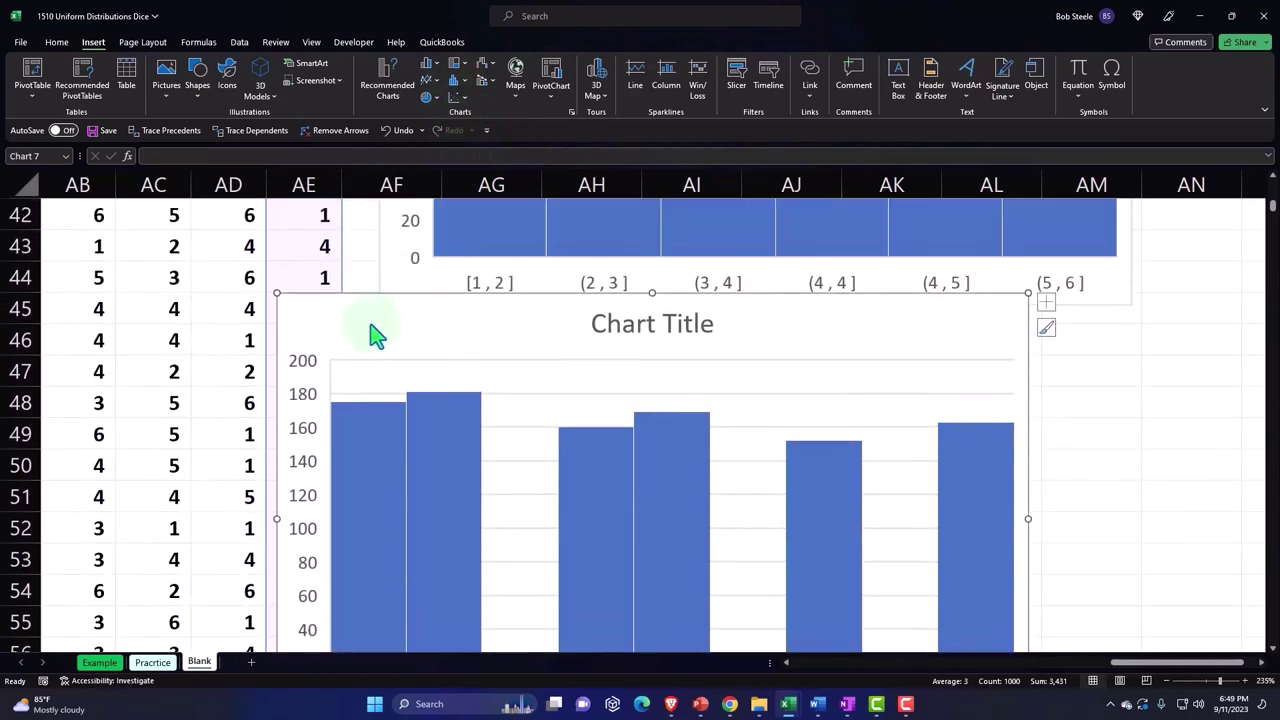
pyautogui.moveTo(371, 334); pyautogui.dragTo(431, 347)
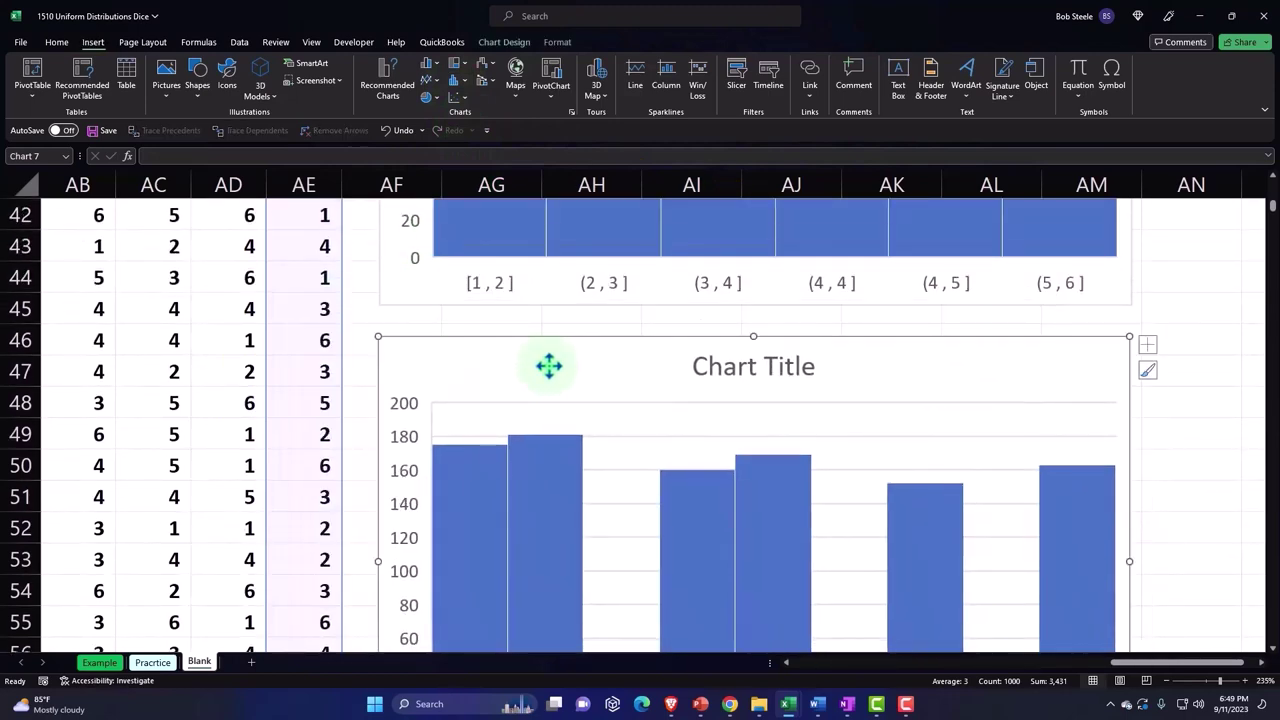
pyautogui.scroll(-1, 689, 471)
pyautogui.scroll(-2, 703, 487)
# Step: Set the histogram's horizontal axis to 6 bins
pyautogui.doubleClick(703, 487)
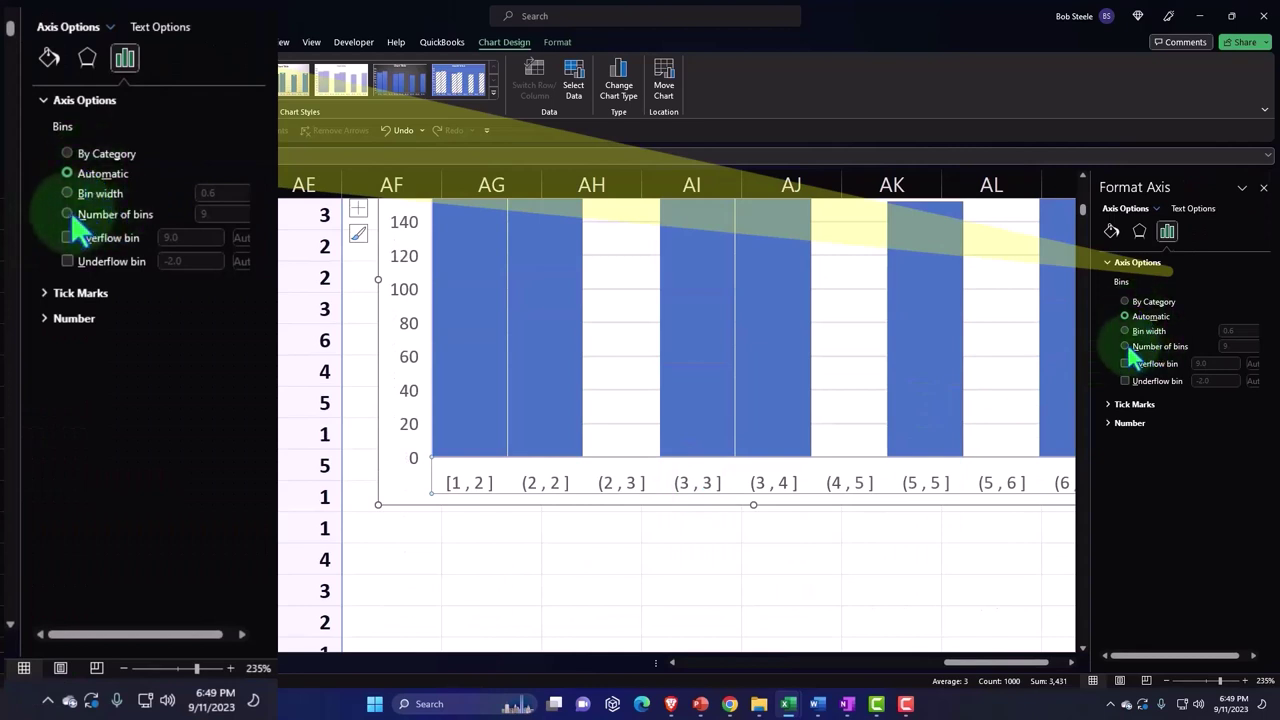
pyautogui.click(1238, 346)
pyautogui.write('6')
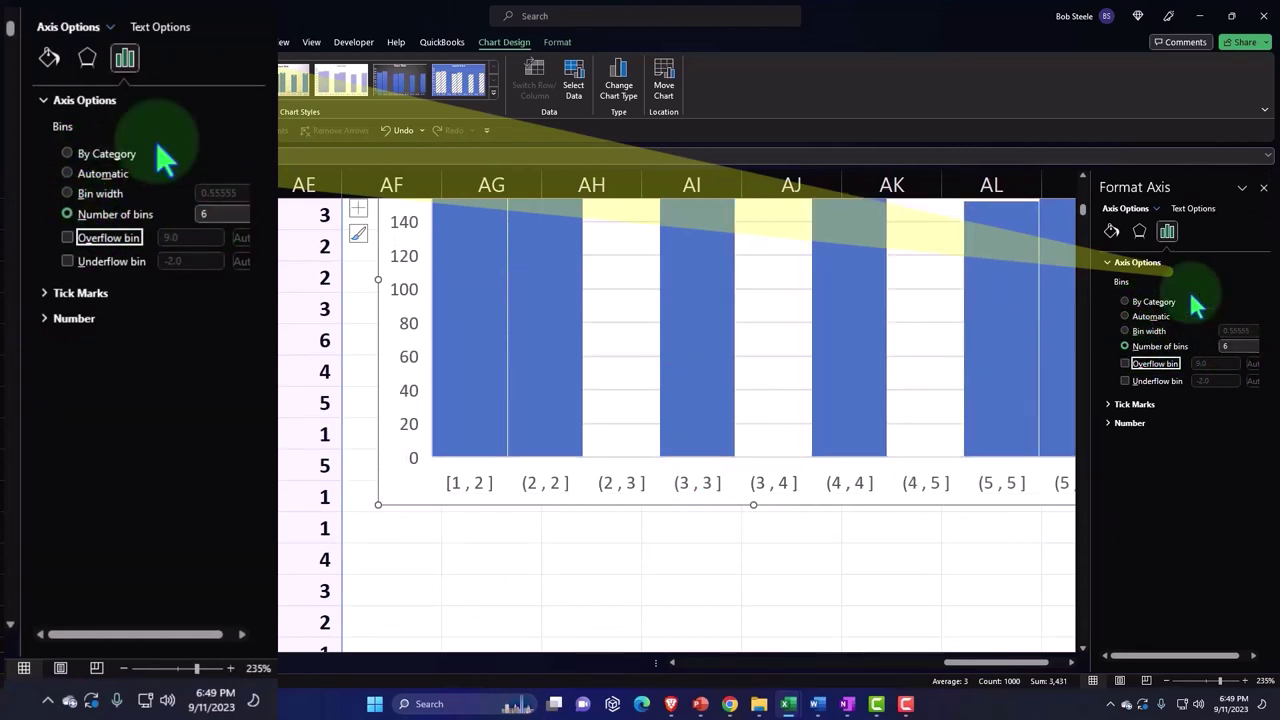
pyautogui.press('Return')
pyautogui.click(1264, 188)
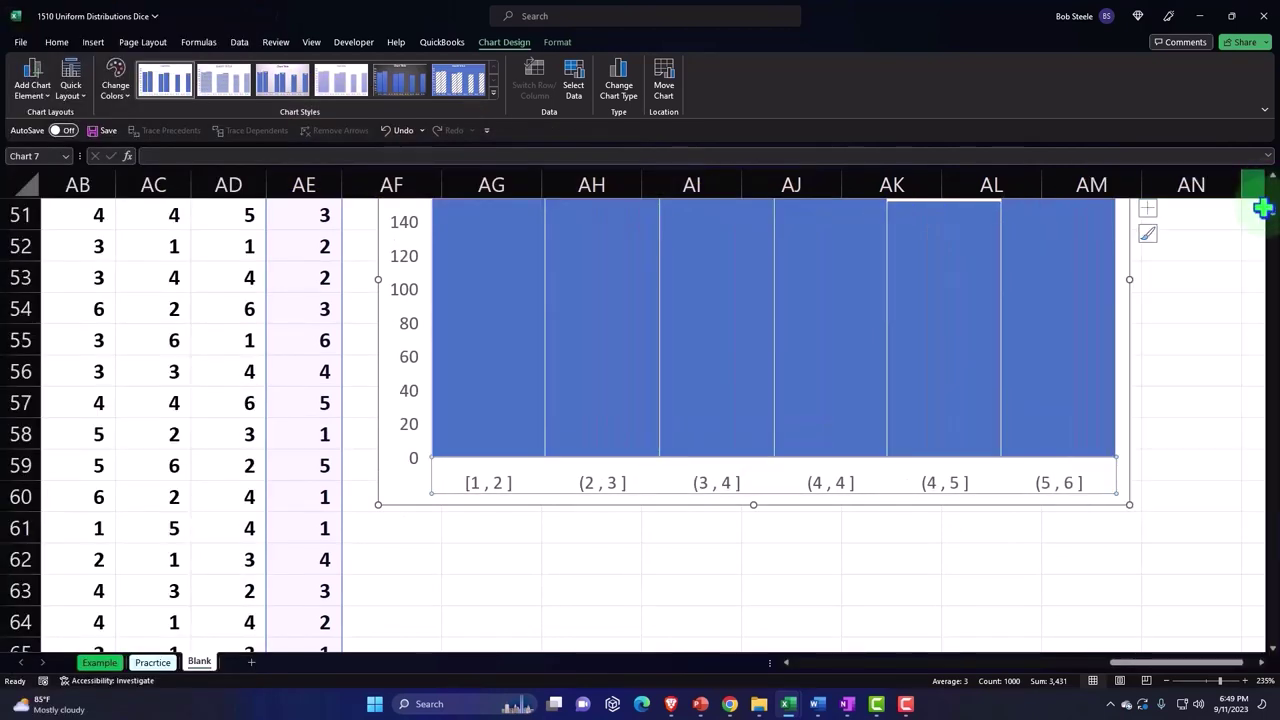
# Step: Add data labels to the bars and title the chart 'Rolls 4'
pyautogui.scroll(1, 1180, 280)
pyautogui.click(1147, 210)
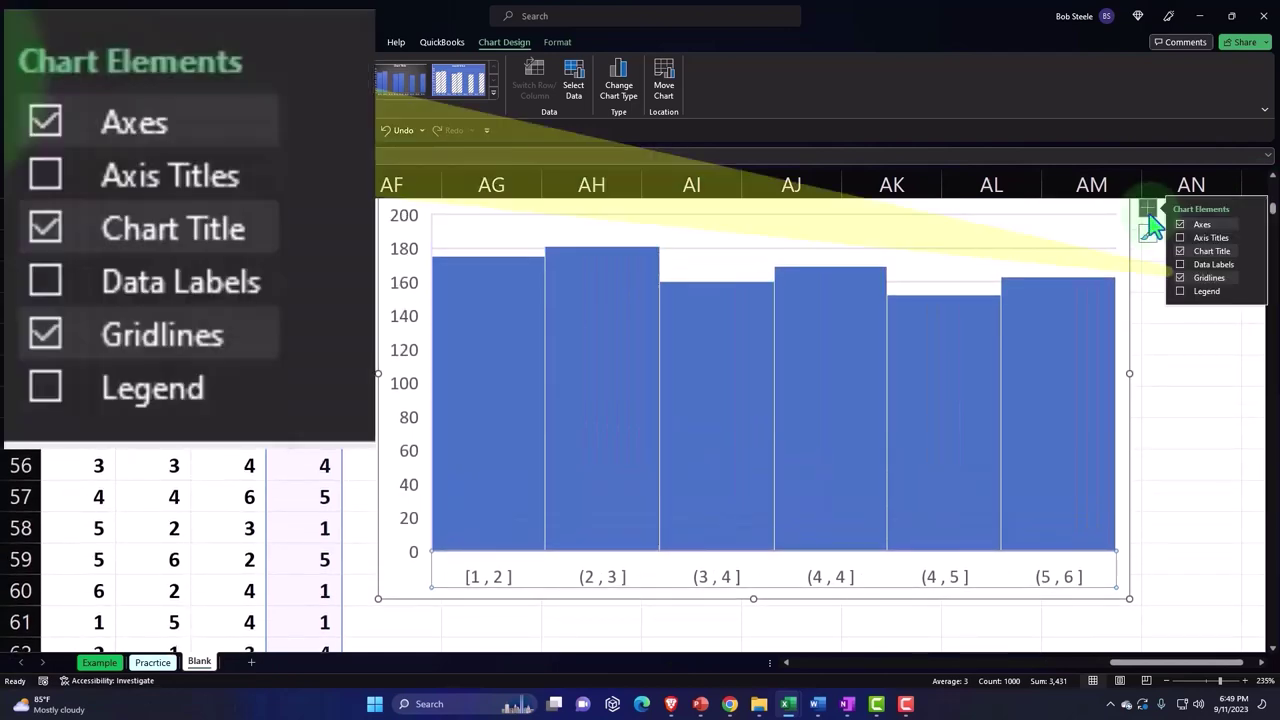
pyautogui.click(1181, 265)
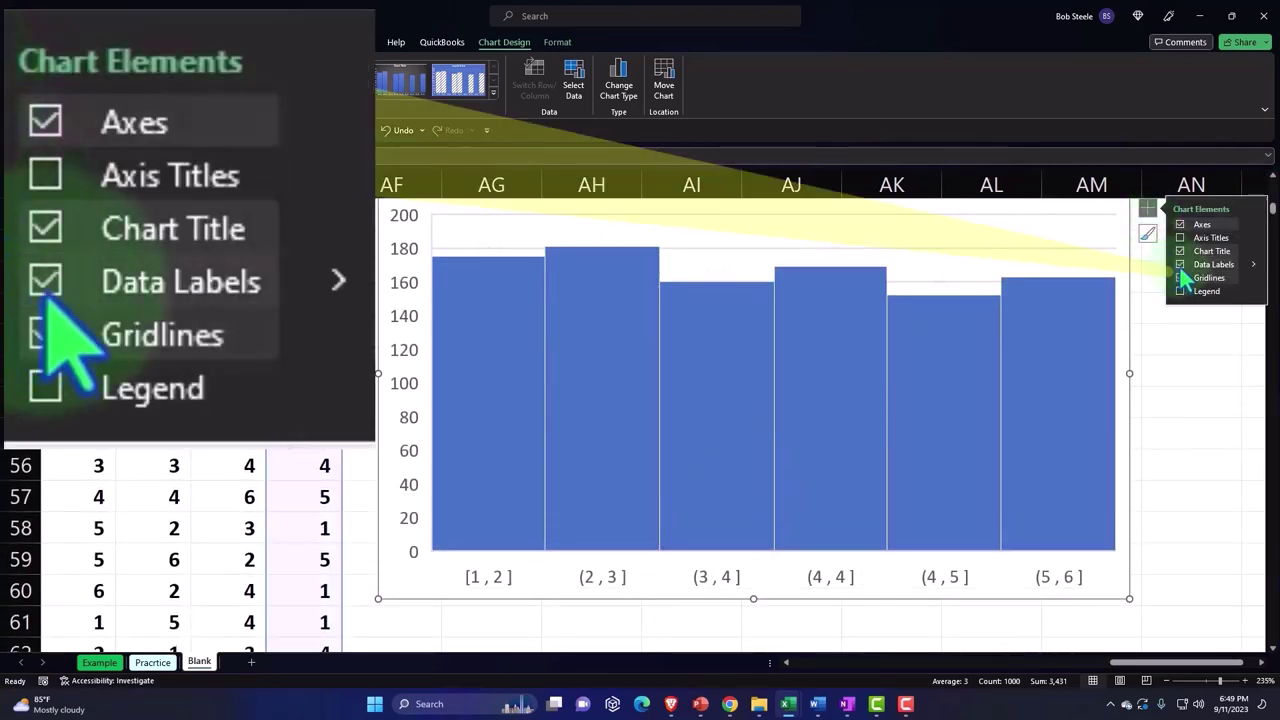
pyautogui.scroll(2, 978, 379)
pyautogui.click(790, 364)
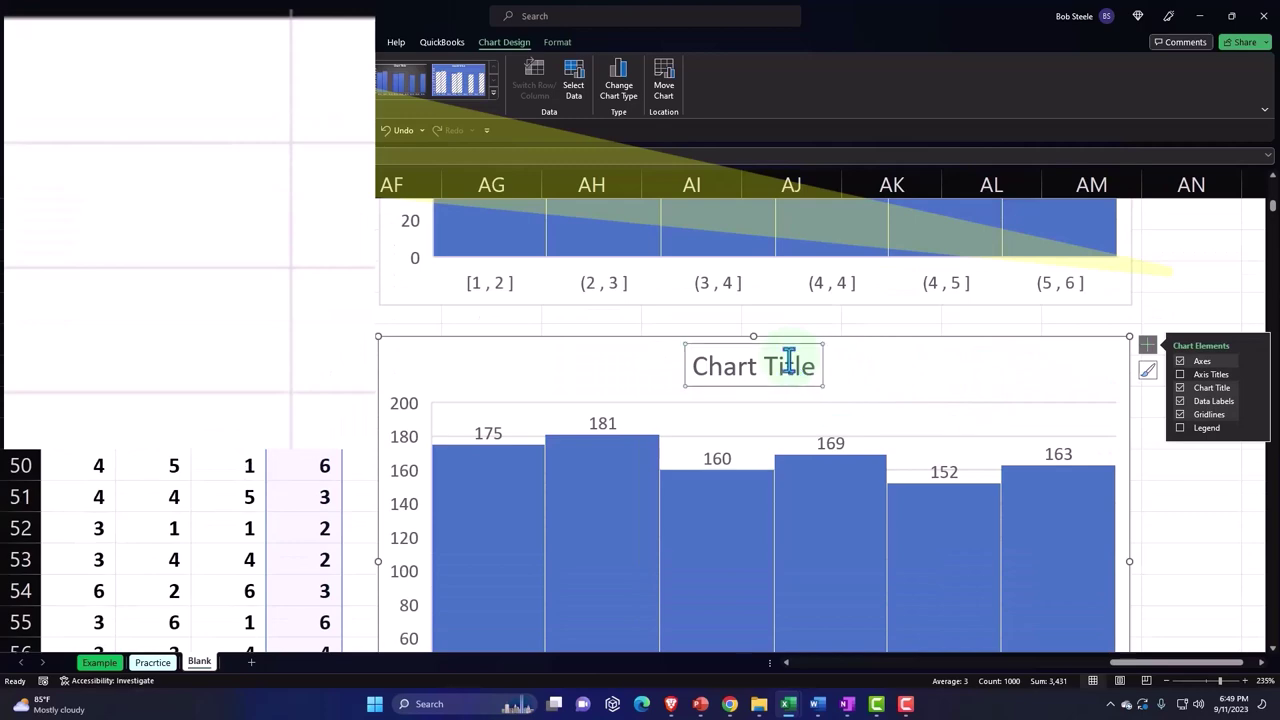
pyautogui.write('Ro')
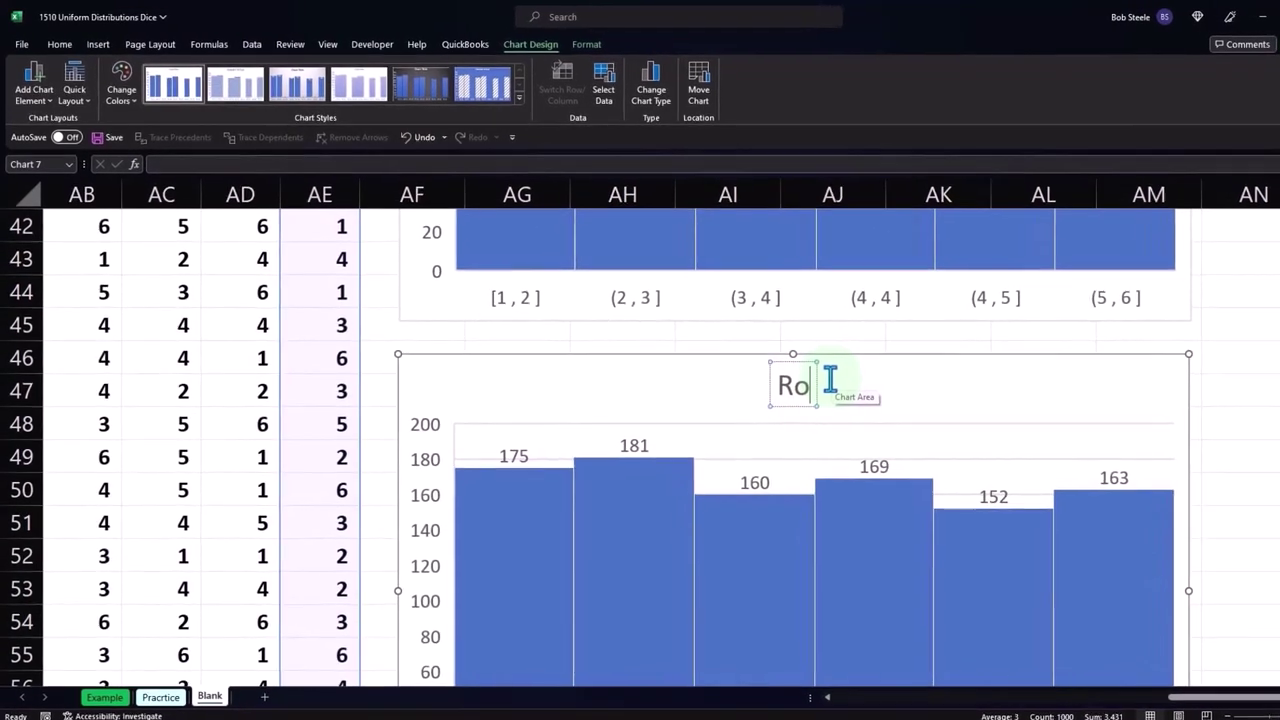
pyautogui.write('lls')
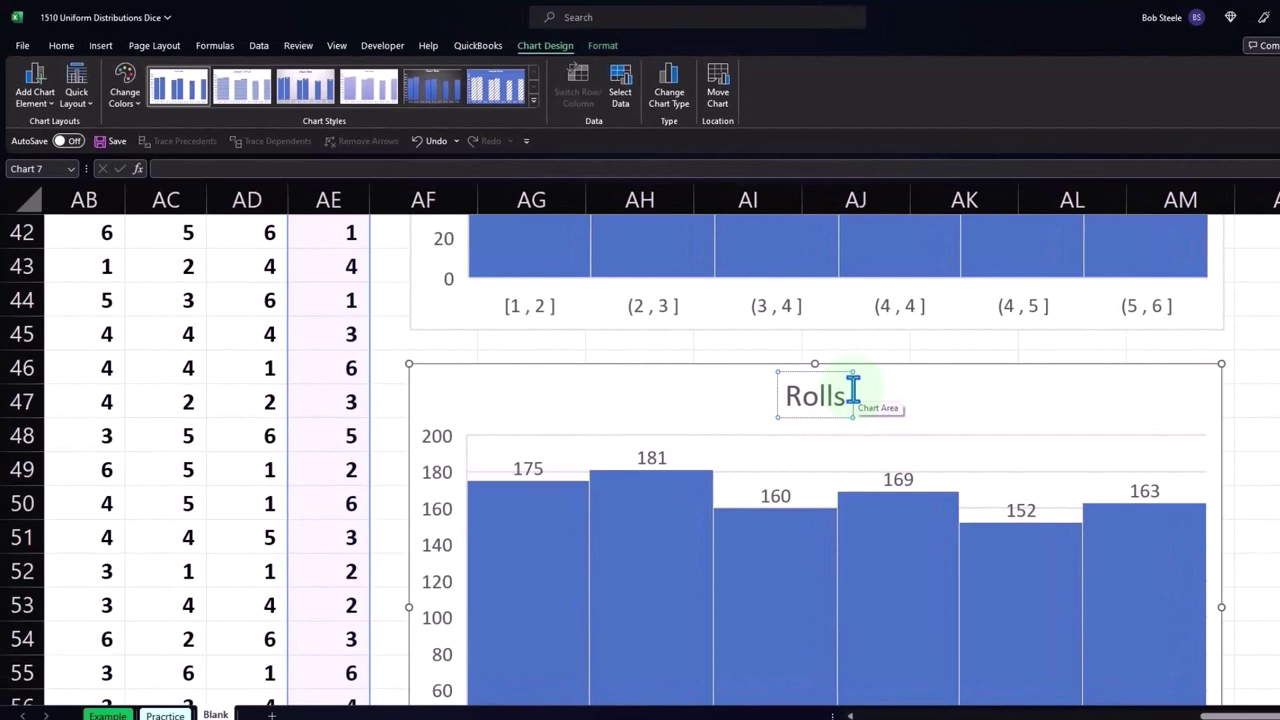
pyautogui.write(' 4')
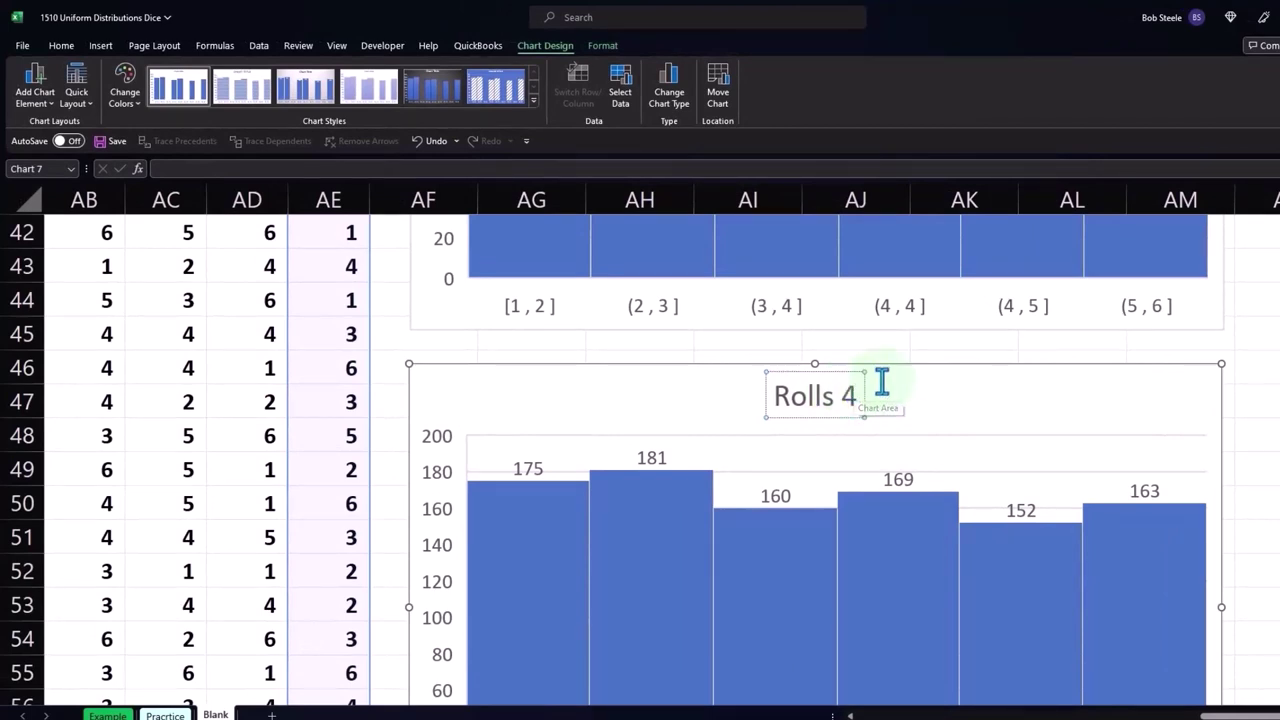
pyautogui.click(1268, 436)
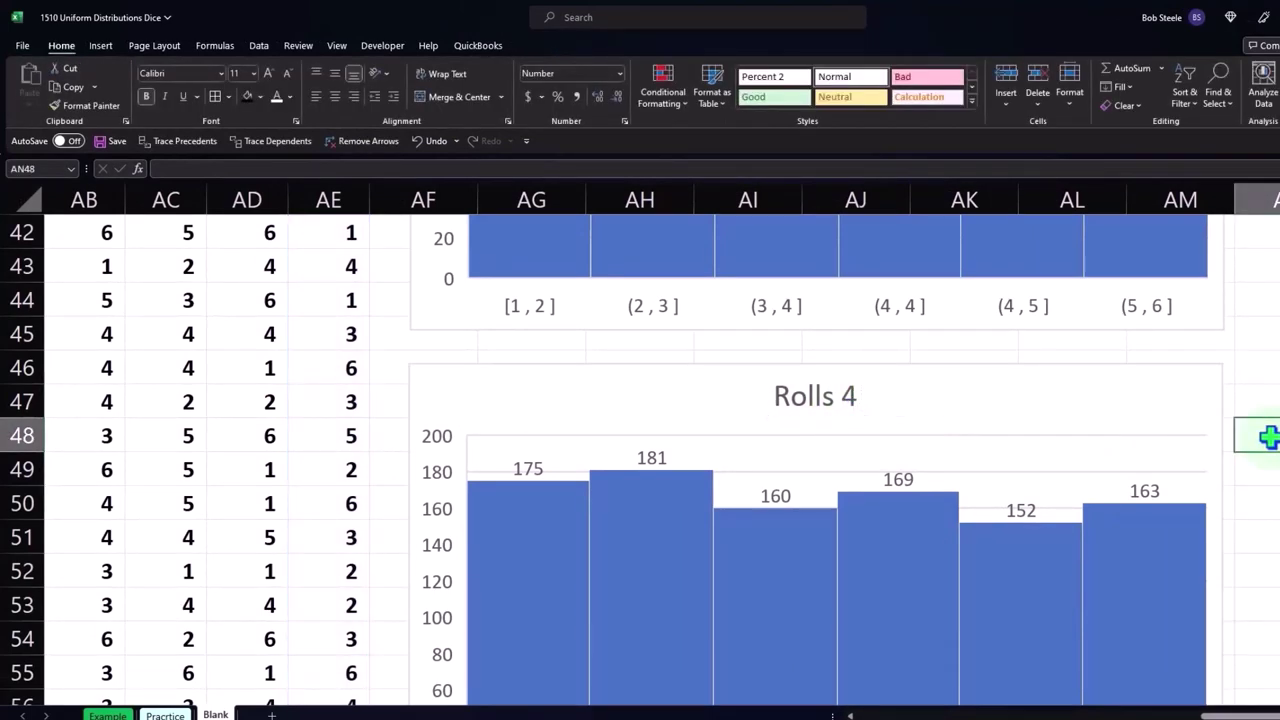
pyautogui.scroll(1, 1268, 436)
pyautogui.scroll(1, 1268, 436)
pyautogui.scroll(3, 1268, 436)
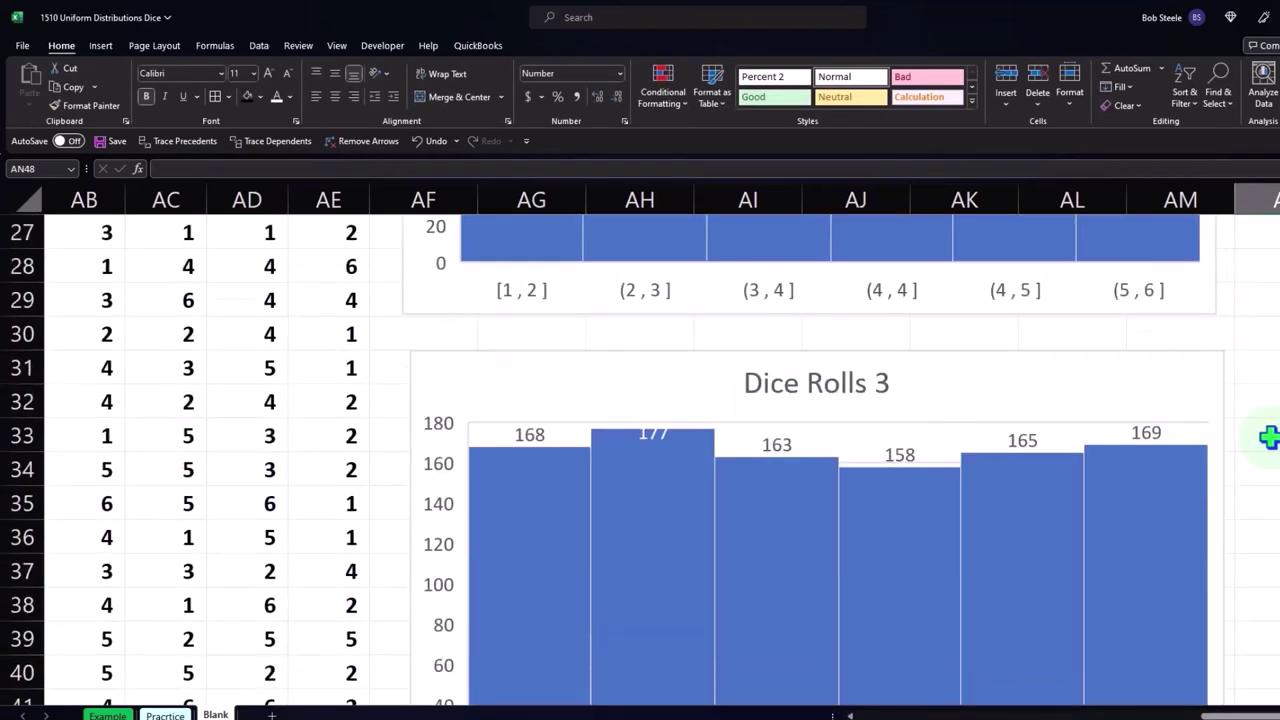
pyautogui.scroll(4, 1268, 436)
pyautogui.scroll(5, 1268, 436)
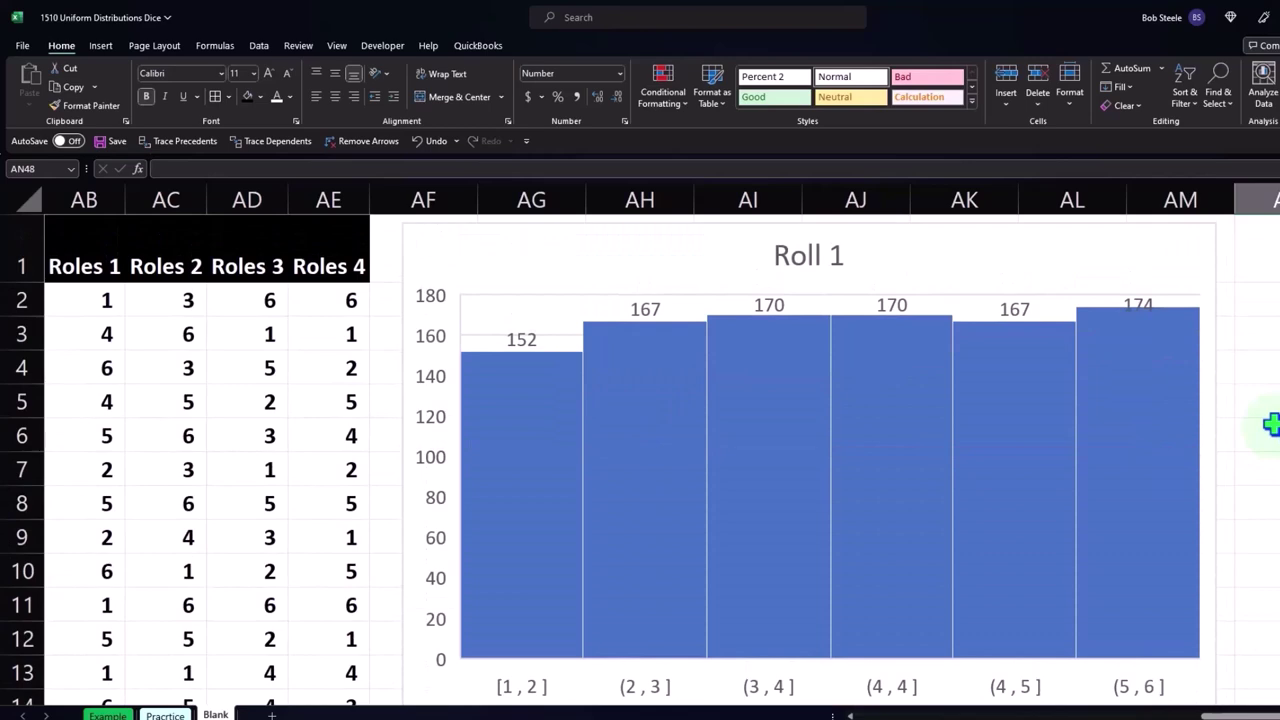
pyautogui.scroll(-2, 1271, 424)
pyautogui.scroll(-2, 1271, 424)
pyautogui.scroll(-1, 1271, 424)
pyautogui.scroll(-2, 1271, 424)
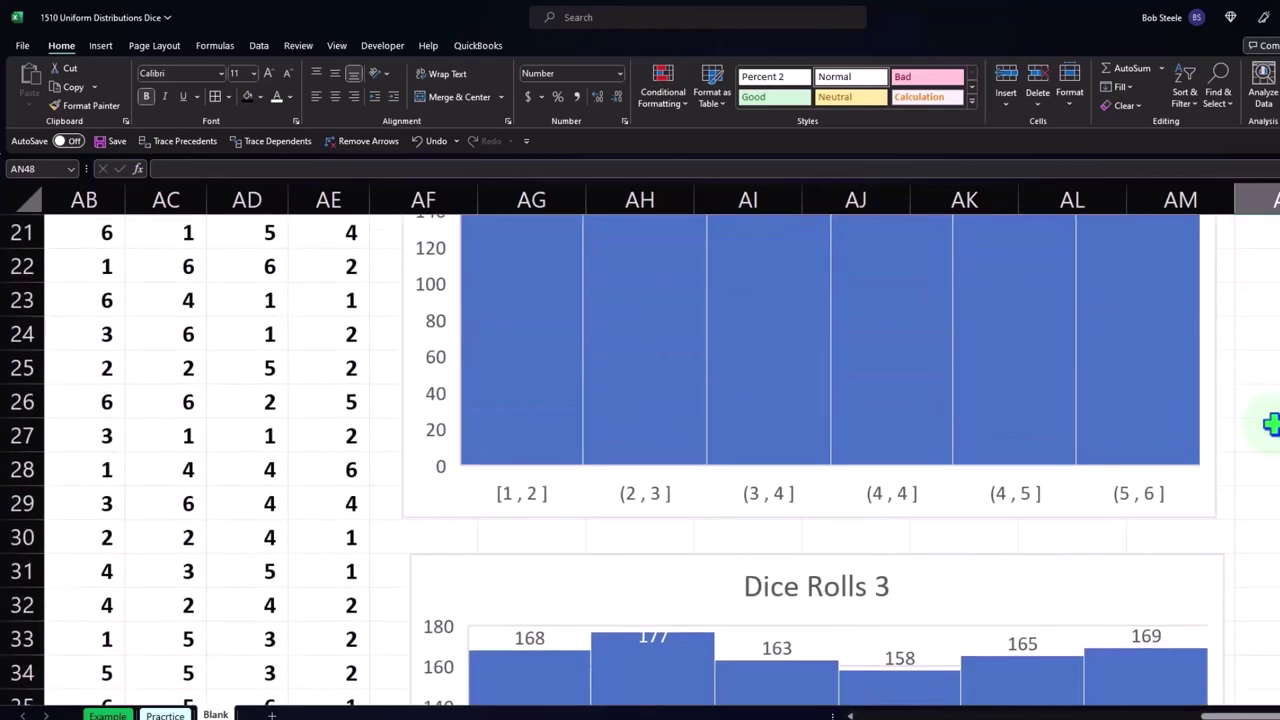
pyautogui.scroll(-2, 1271, 424)
pyautogui.scroll(-1, 1271, 424)
pyautogui.scroll(-2, 1271, 424)
pyautogui.scroll(-2, 1271, 424)
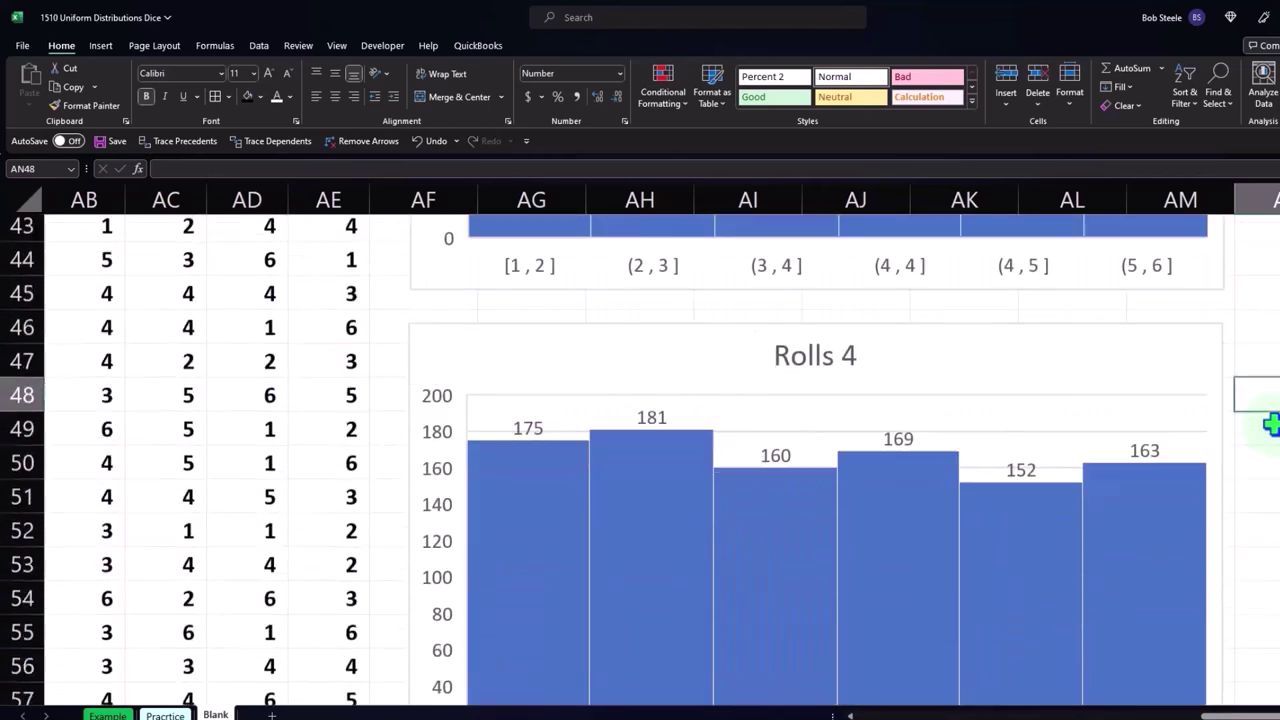
pyautogui.scroll(3, 1271, 424)
pyautogui.scroll(5, 1271, 424)
pyautogui.scroll(3, 1271, 424)
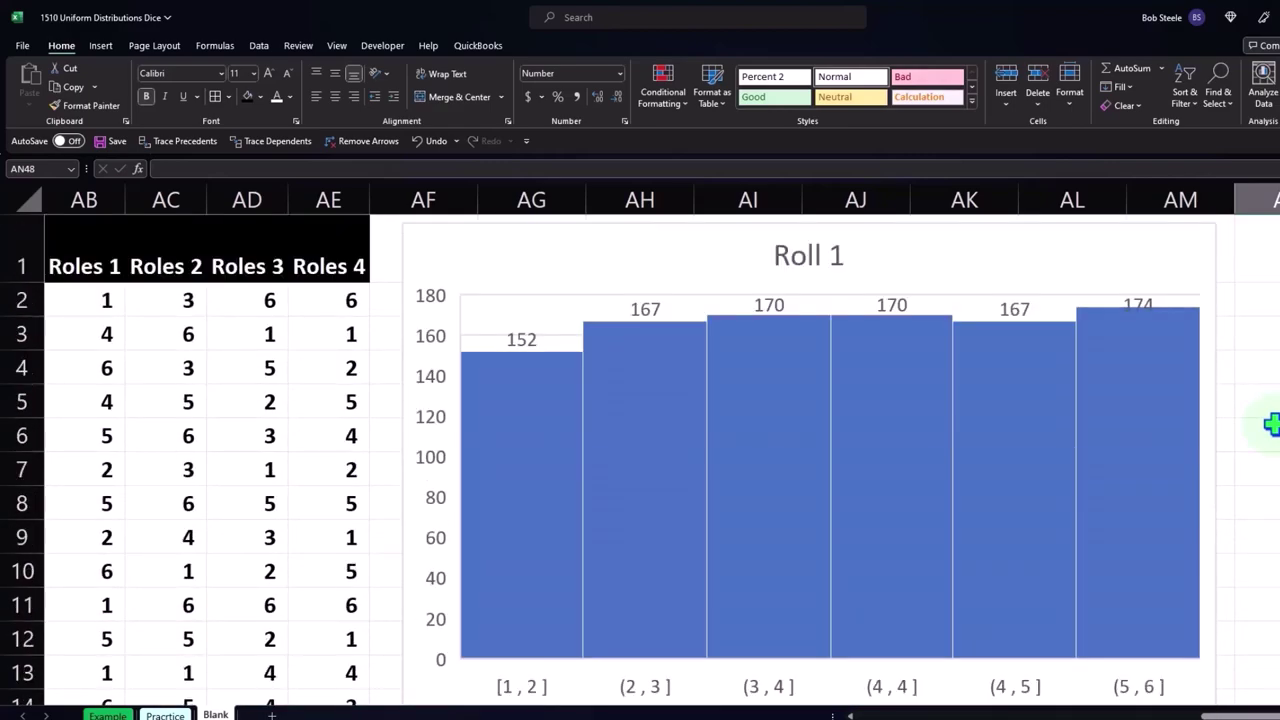
pyautogui.click(1266, 334)
pyautogui.press('Left')
pyautogui.press('Left')
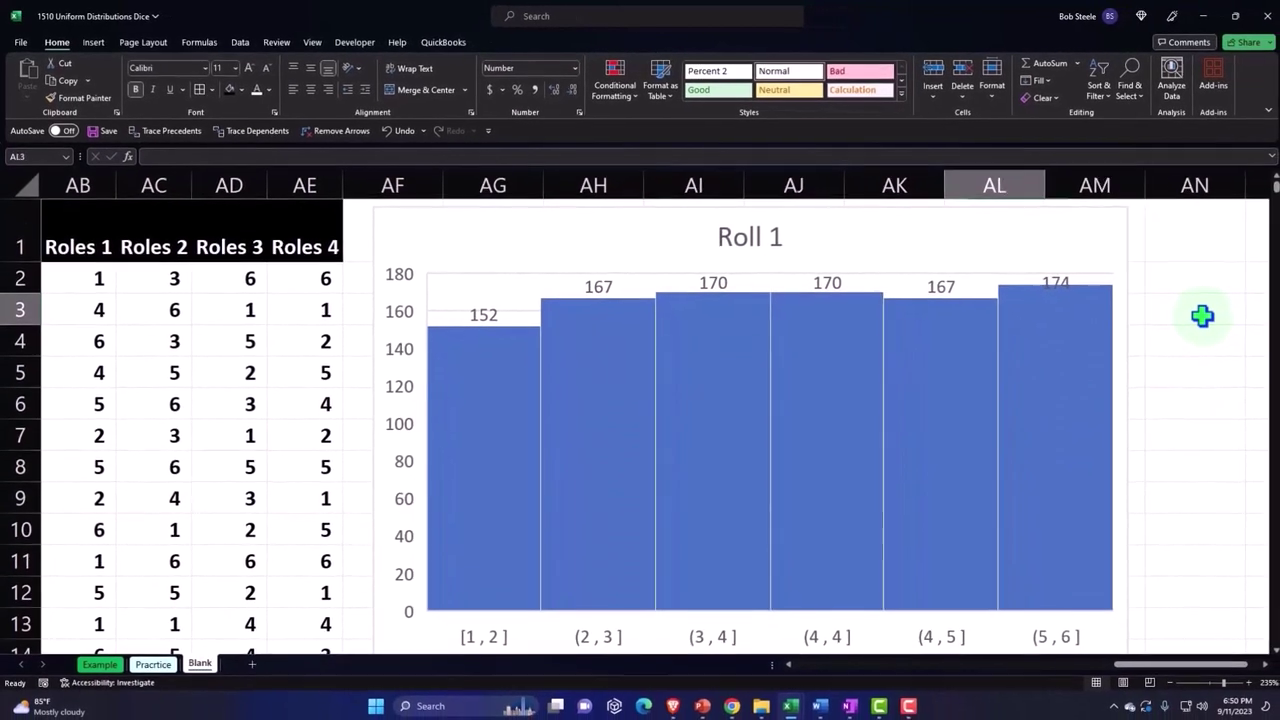
pyautogui.press('Left')
pyautogui.press('Left')
pyautogui.press('Left')
pyautogui.press('Left')
pyautogui.press('Left')
pyautogui.press('Left')
pyautogui.press('Left')
pyautogui.press('Left')
pyautogui.press('Left')
pyautogui.press('Left')
pyautogui.press('Left')
pyautogui.press('Left')
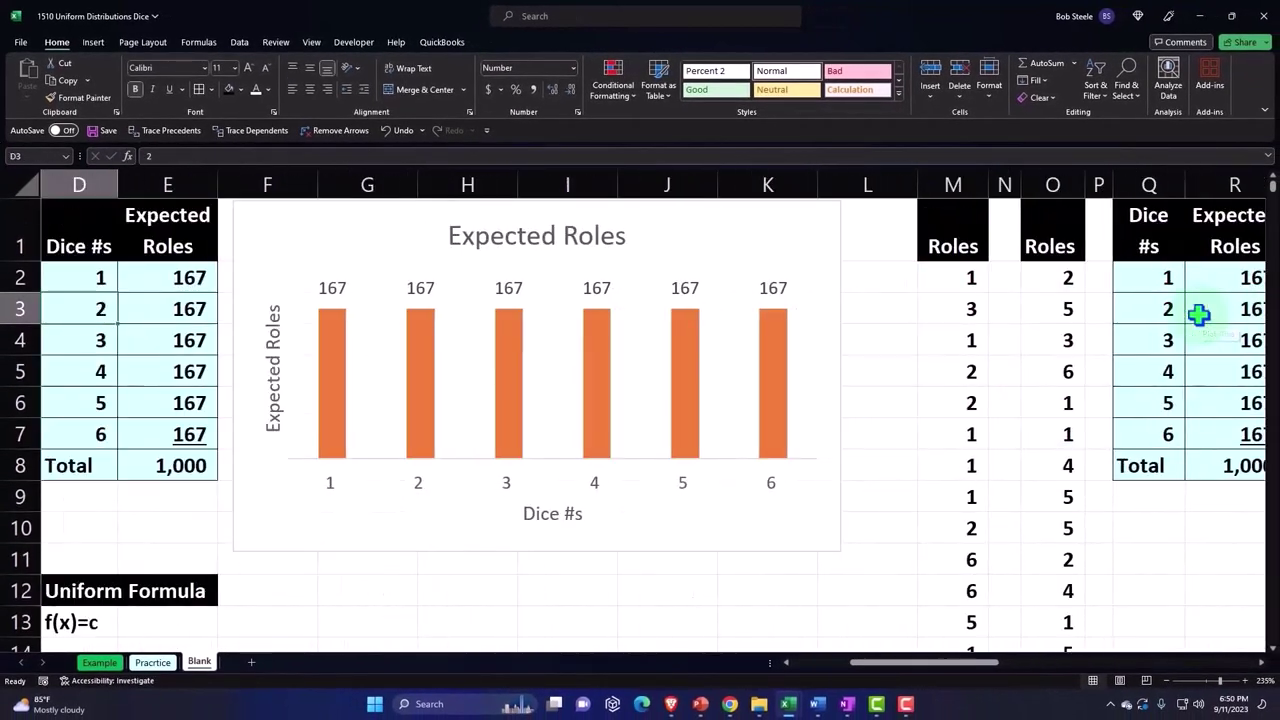
pyautogui.press('Left')
pyautogui.press('Left')
pyautogui.press('Left')
pyautogui.press('Right')
pyautogui.press('Right')
pyautogui.press('Right')
pyautogui.press('Right')
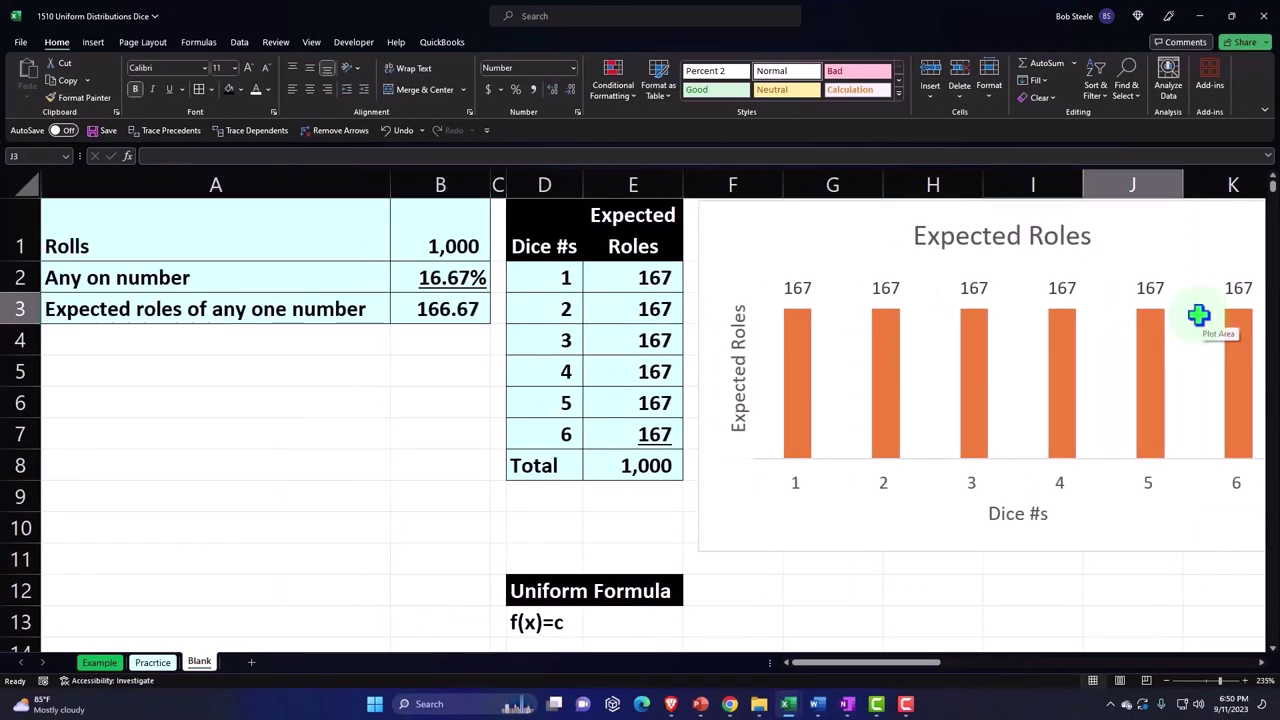
pyautogui.press('Right')
pyautogui.press('Right')
pyautogui.press('Right')
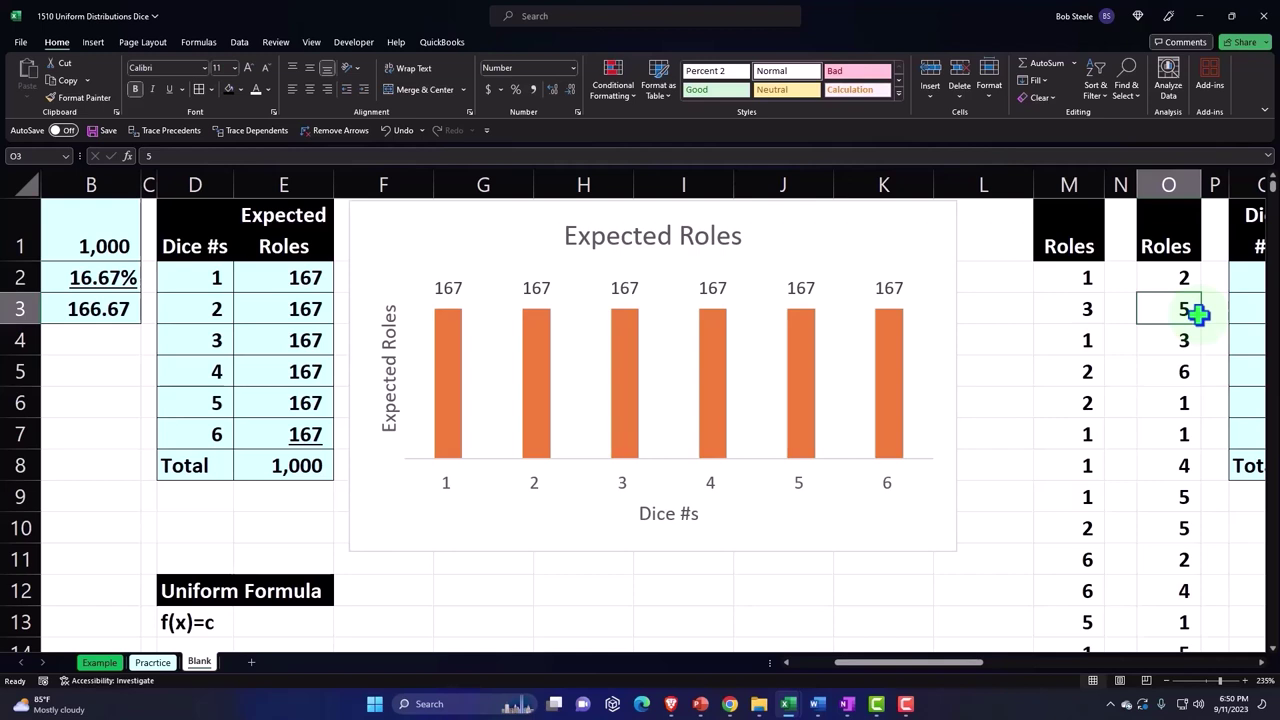
pyautogui.scroll(-2, 1125, 345)
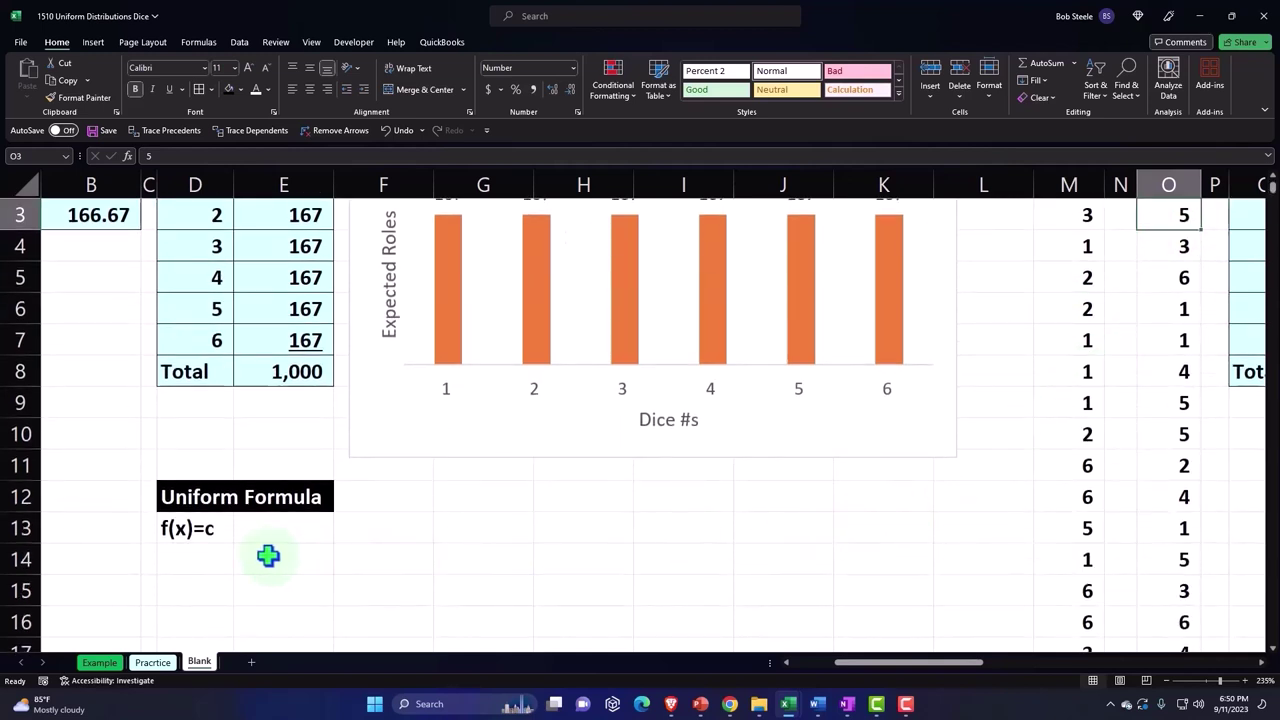
pyautogui.click(214, 532)
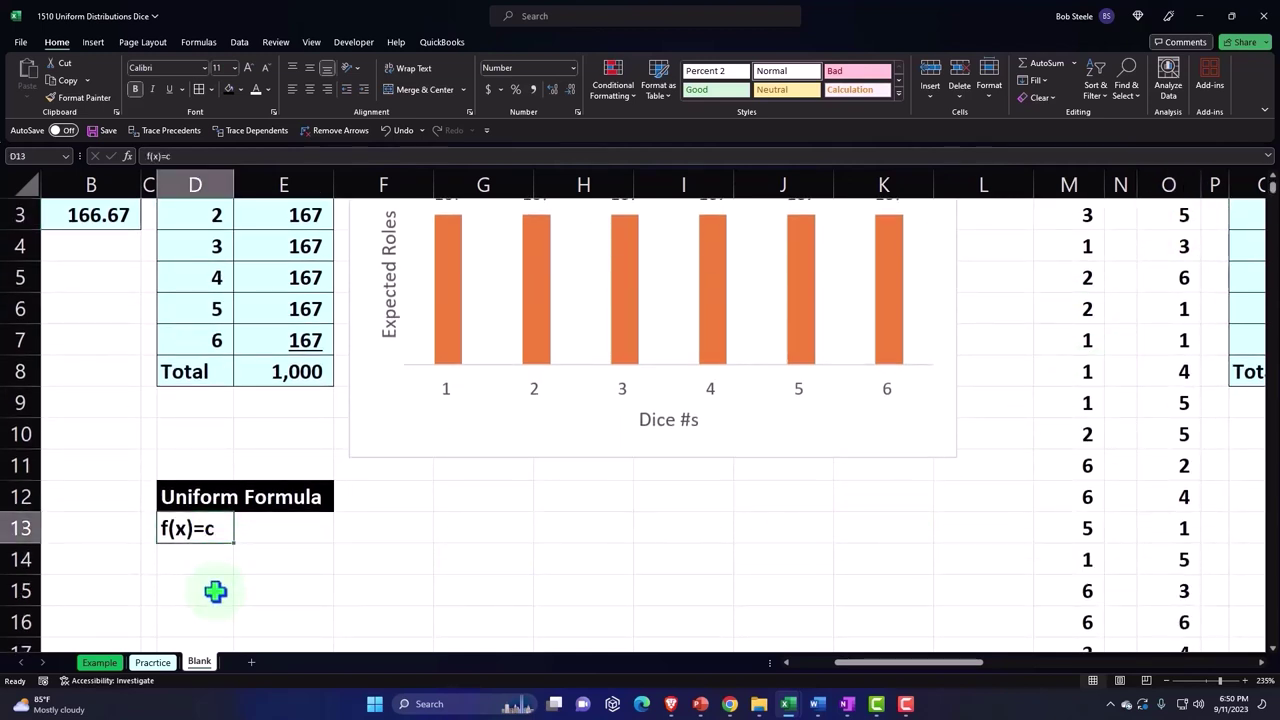
pyautogui.scroll(2, 1060, 415)
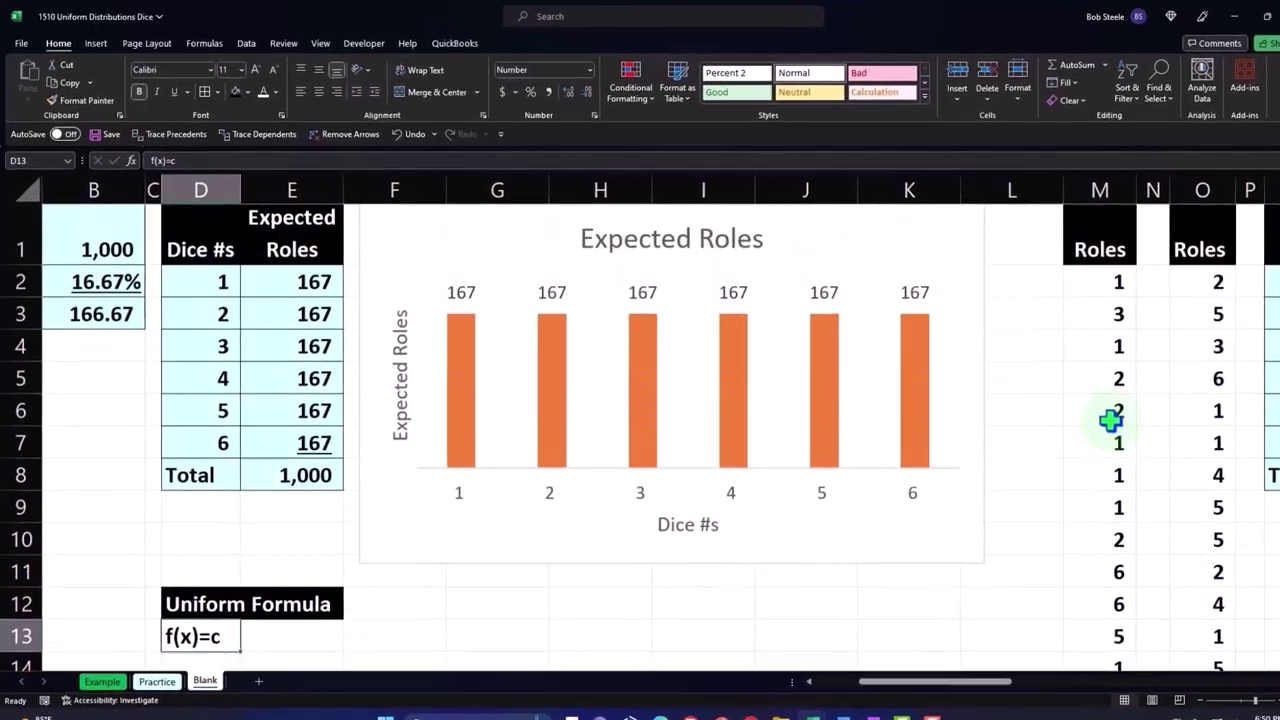
pyautogui.click(1089, 313)
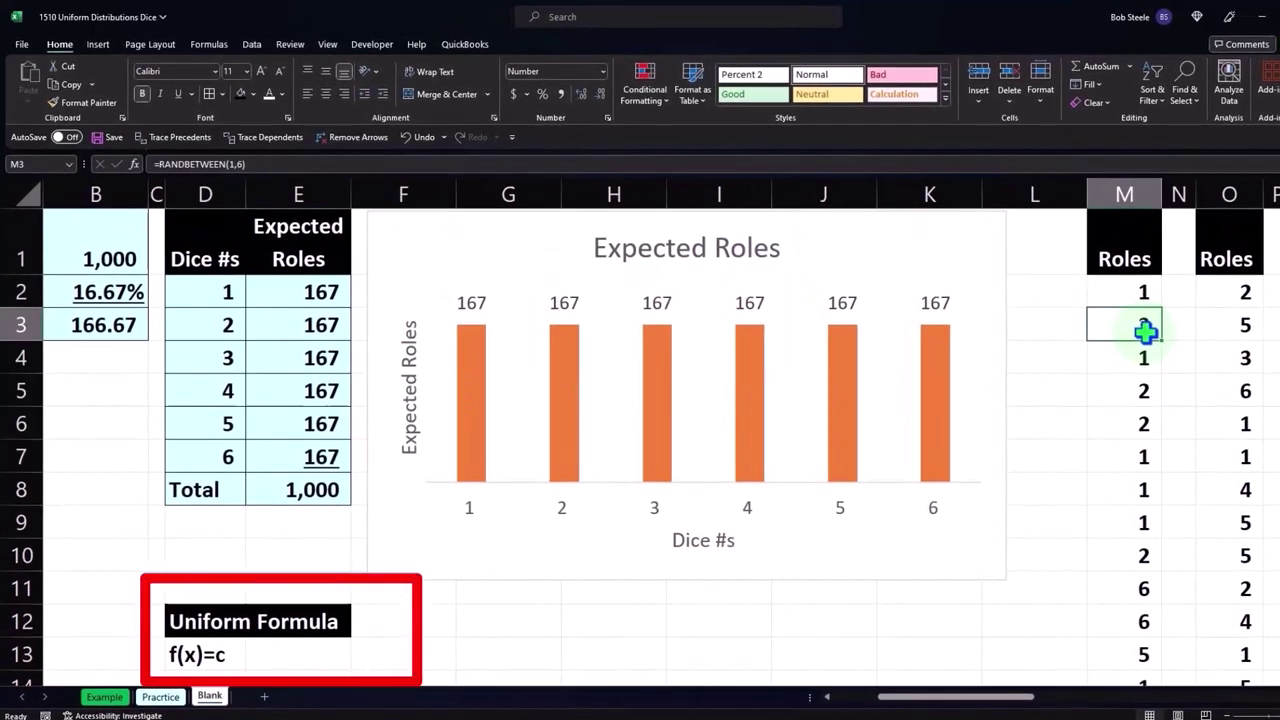
pyautogui.press('Right')
pyautogui.press('Right')
pyautogui.press('Right')
pyautogui.press('Right')
pyautogui.press('Right')
pyautogui.press('Right')
pyautogui.press('Right')
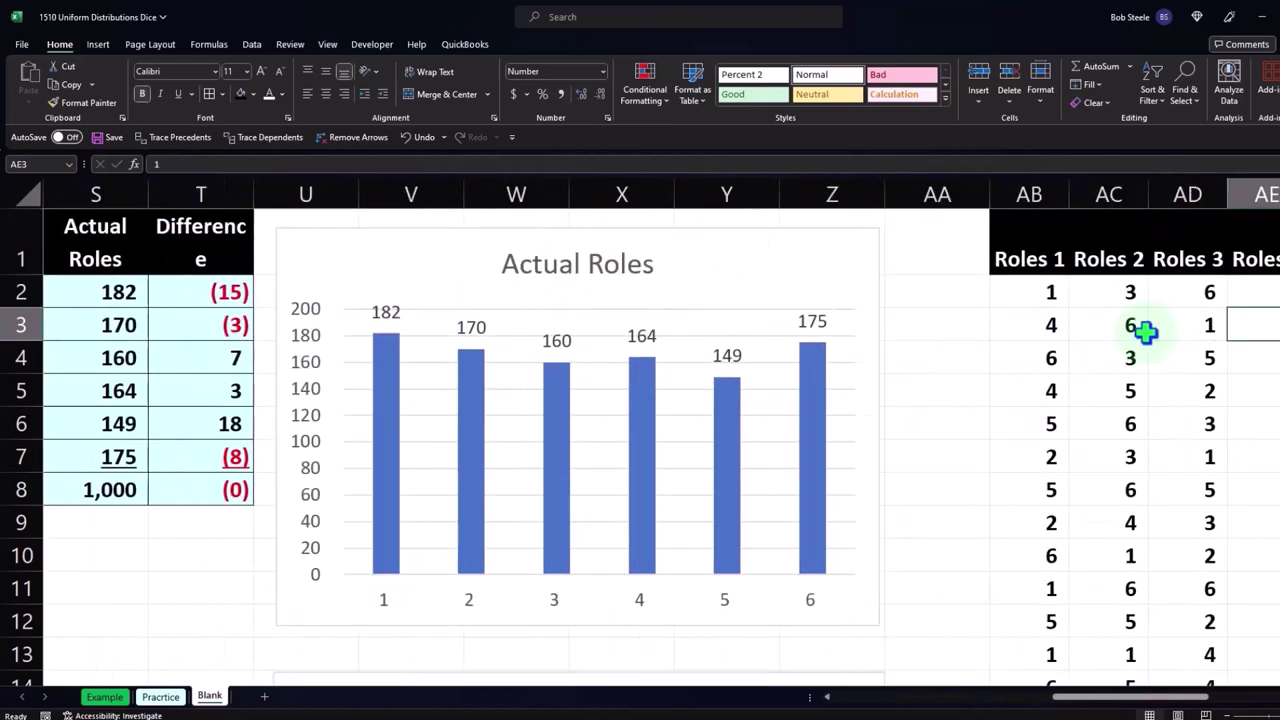
pyautogui.press('Right')
pyautogui.press('Right')
pyautogui.press('Right')
pyautogui.press('Right')
pyautogui.press('Right')
pyautogui.press('Left')
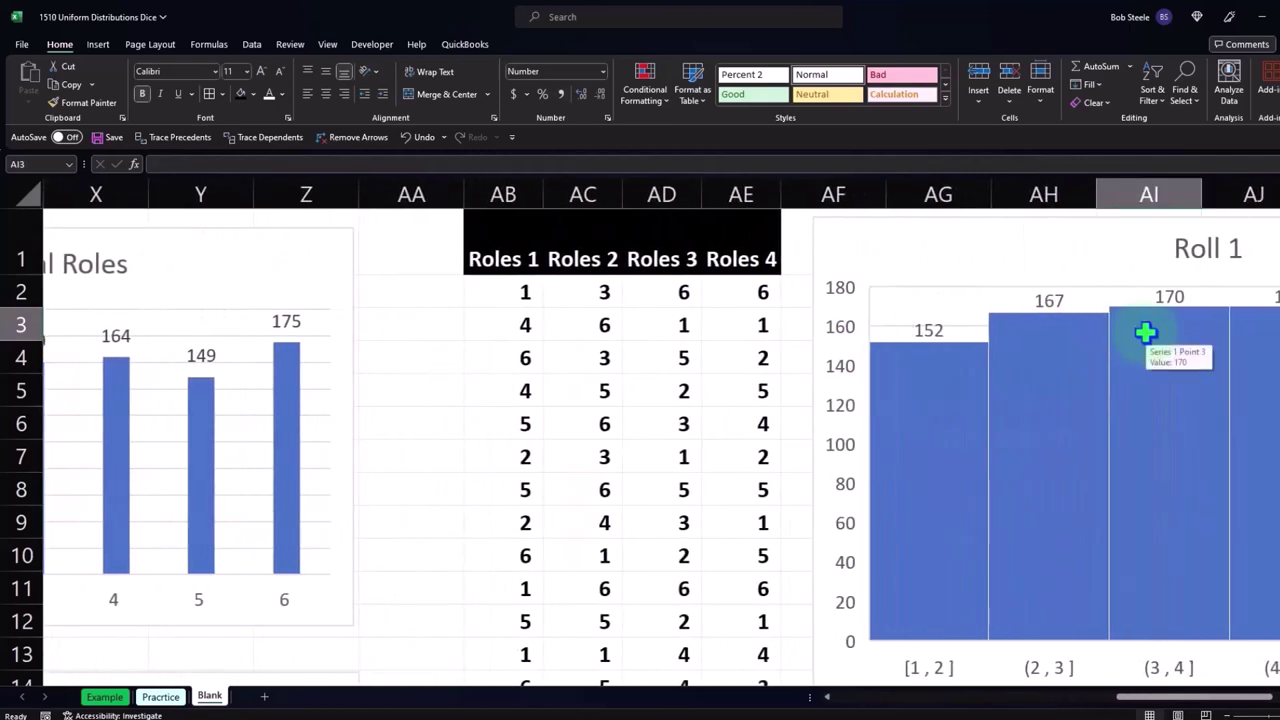
pyautogui.press('Left')
pyautogui.press('Left')
pyautogui.press('Left')
pyautogui.press('Left')
pyautogui.press('Left')
pyautogui.press('Left')
pyautogui.press('Right')
pyautogui.press('Right')
pyautogui.press('Right')
pyautogui.press('Right')
pyautogui.press('Right')
pyautogui.press('Right')
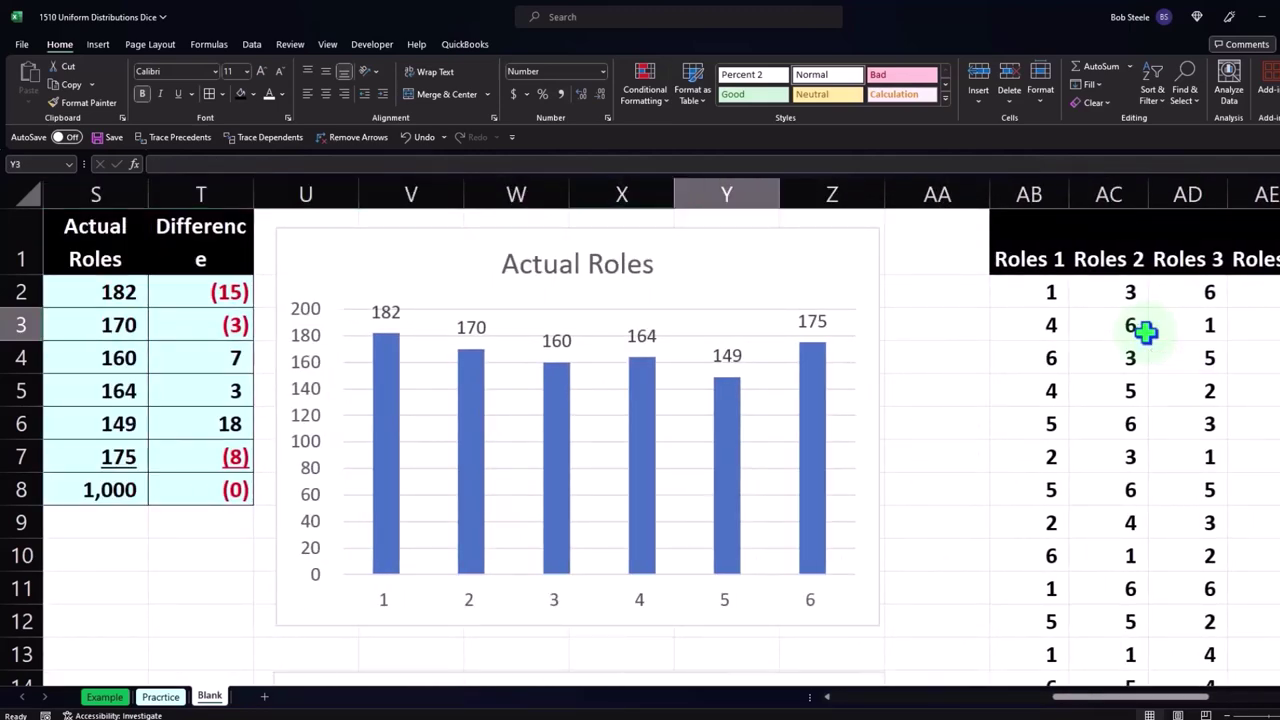
pyautogui.press('Right')
pyautogui.press('Right')
pyautogui.press('Right')
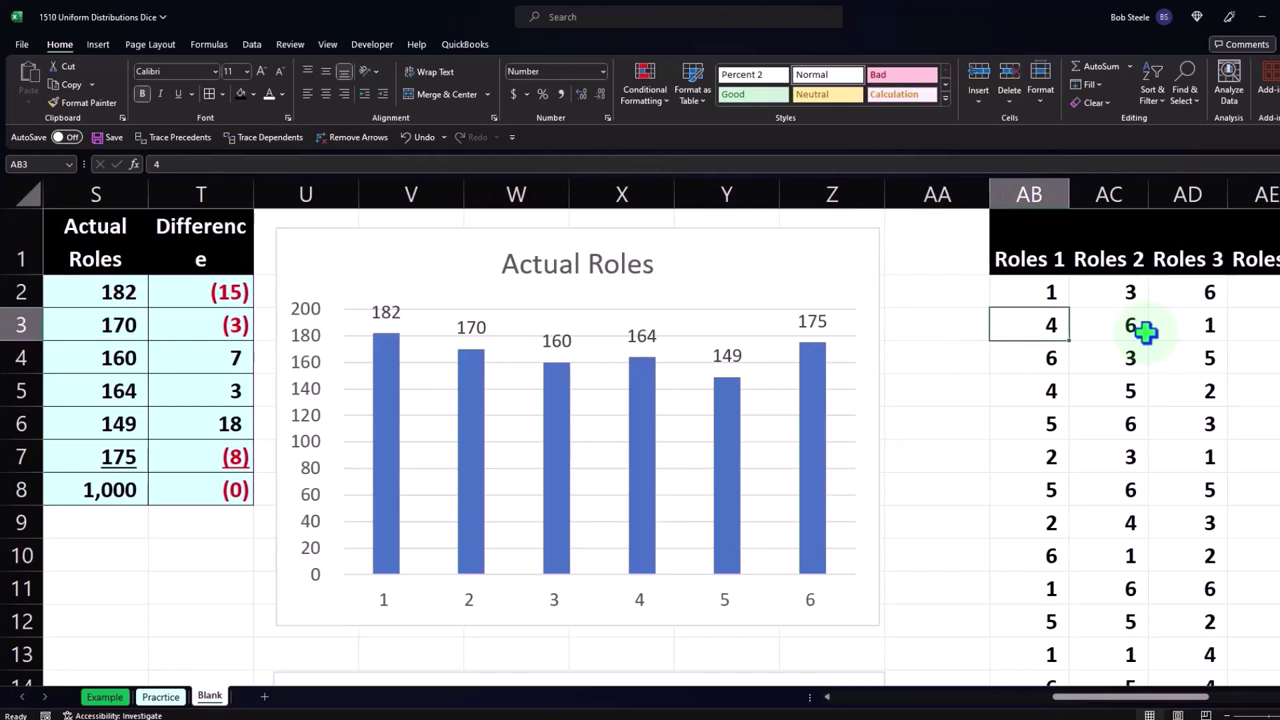